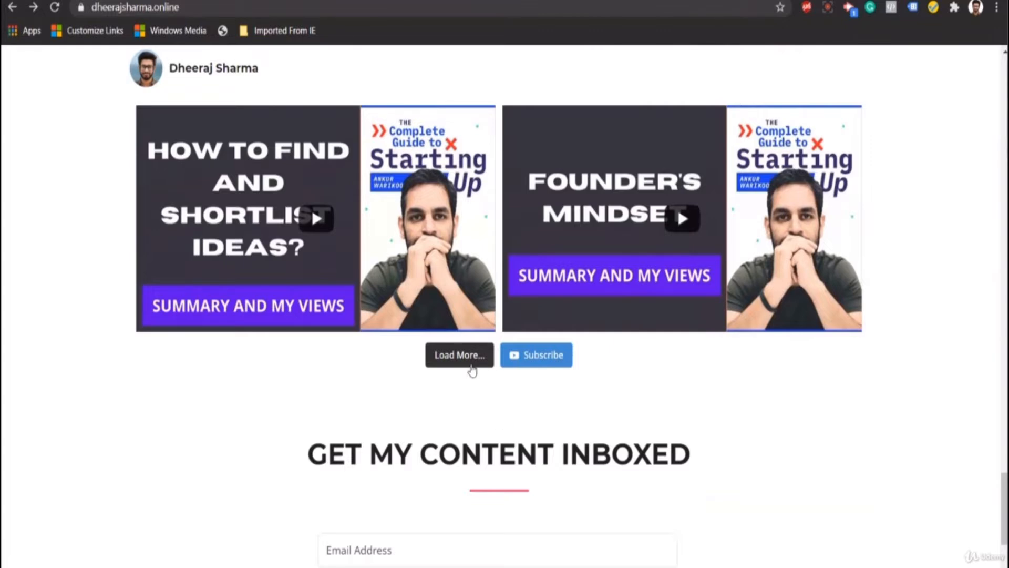
Load more videos in the personal website's YouTube feed and view the newsletter sign-up section below it
left_click(470, 366)
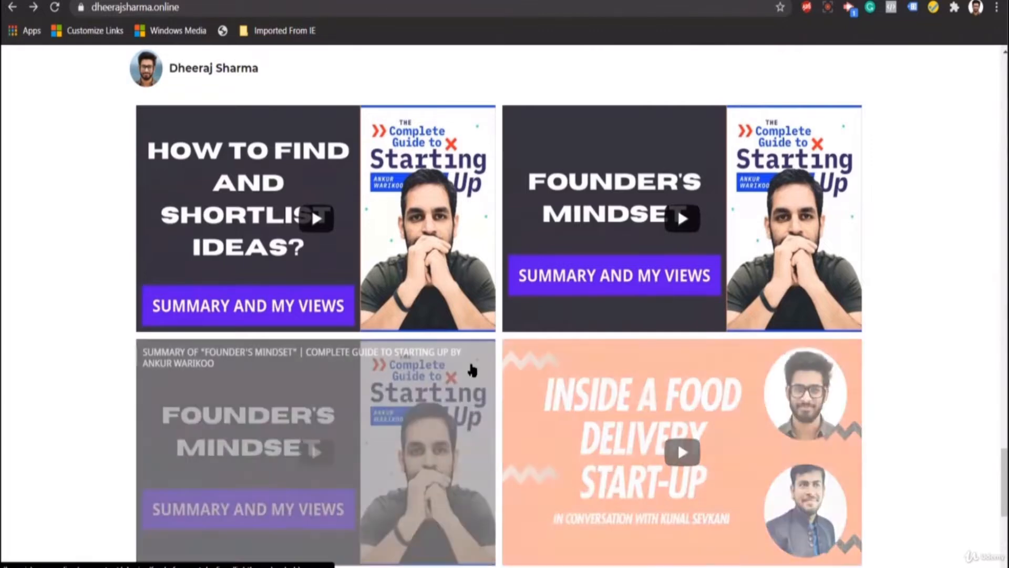
scroll(490, 401, "down", 6)
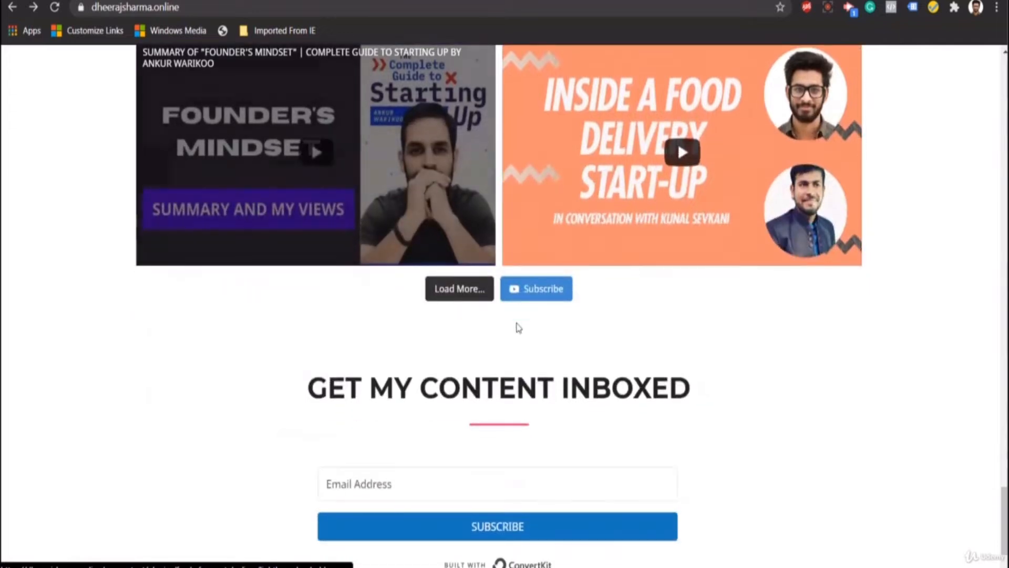
scroll(522, 309, "down", 2)
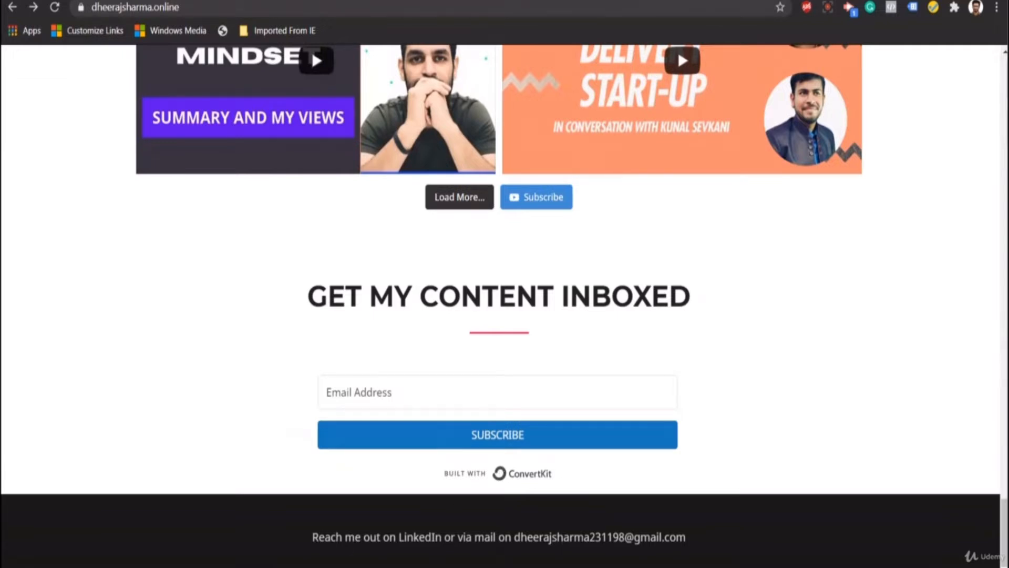
Open the instructor's personal .online website in a new browser tab
key("ctrl+t")
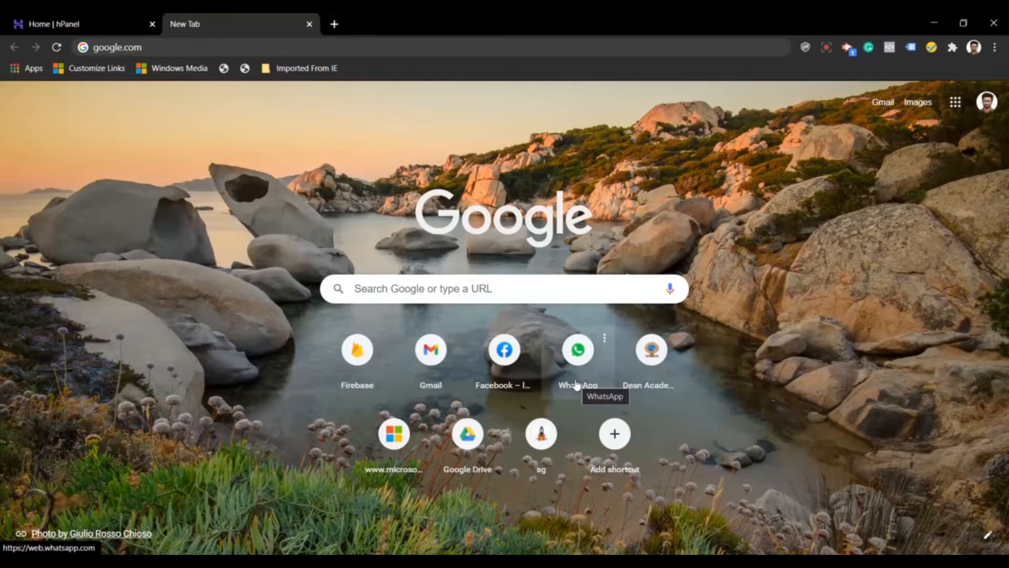
left_click(346, 41)
key("Return")
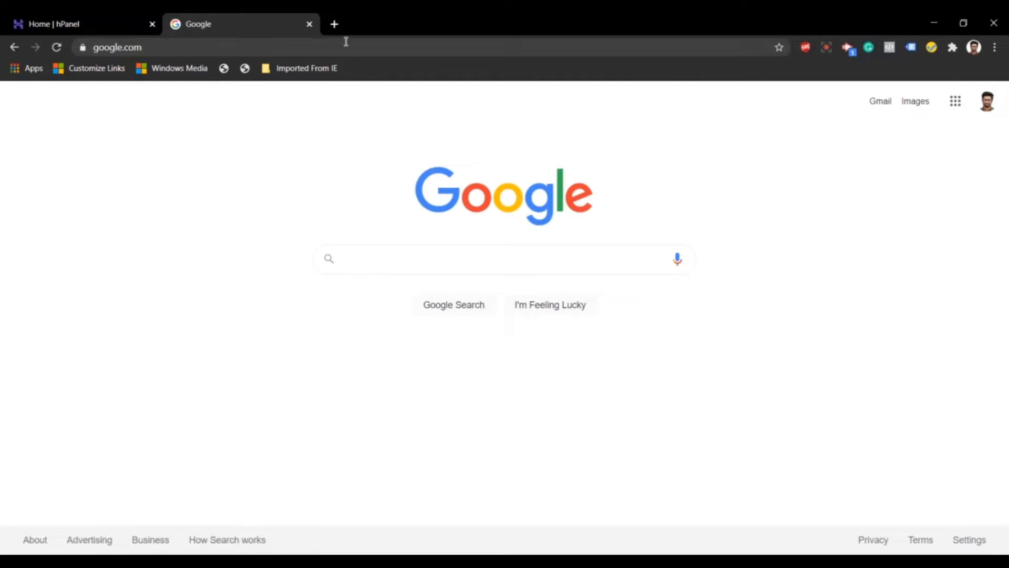
left_click(346, 41)
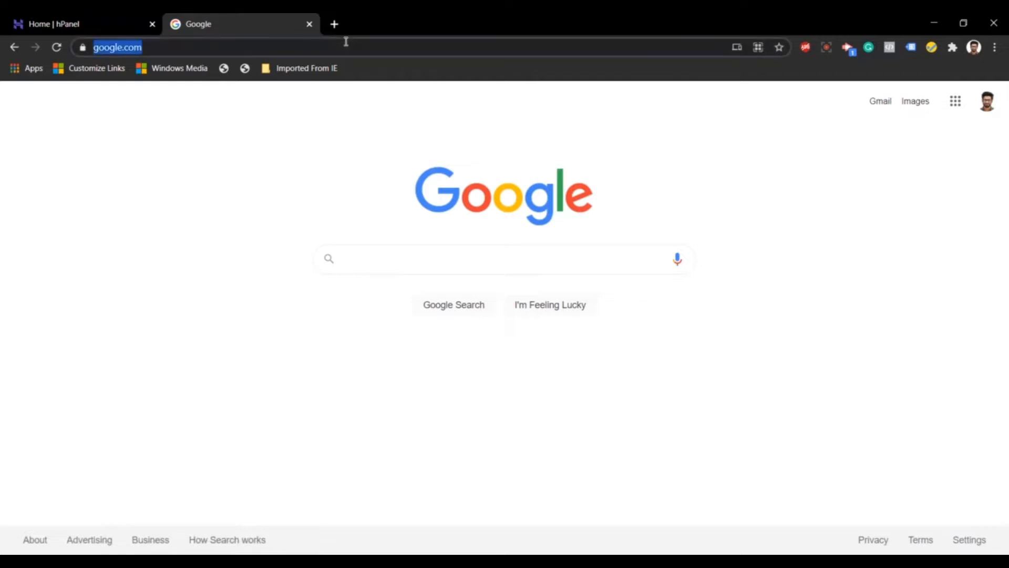
type("dheerajsharma.online")
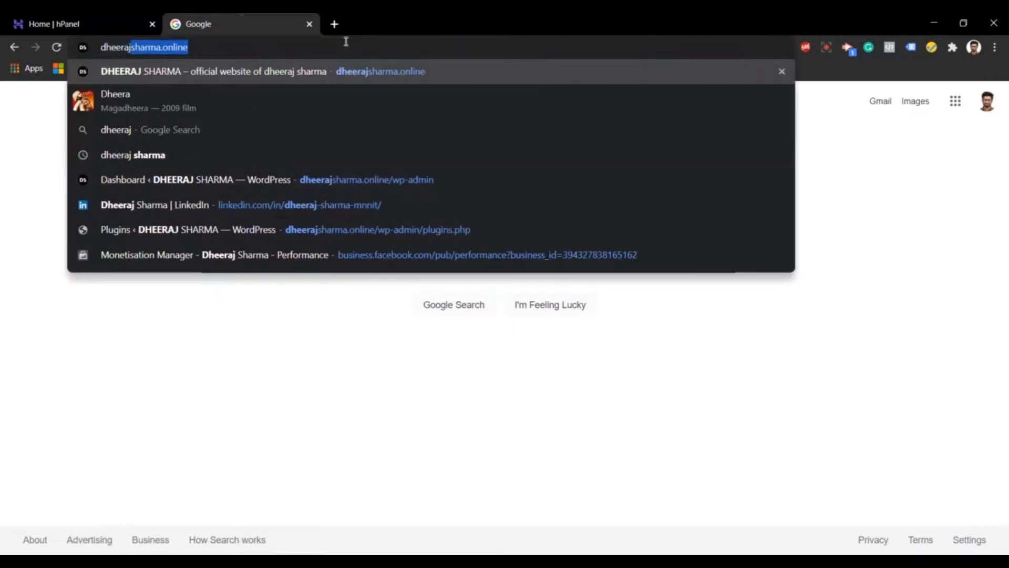
key("Return")
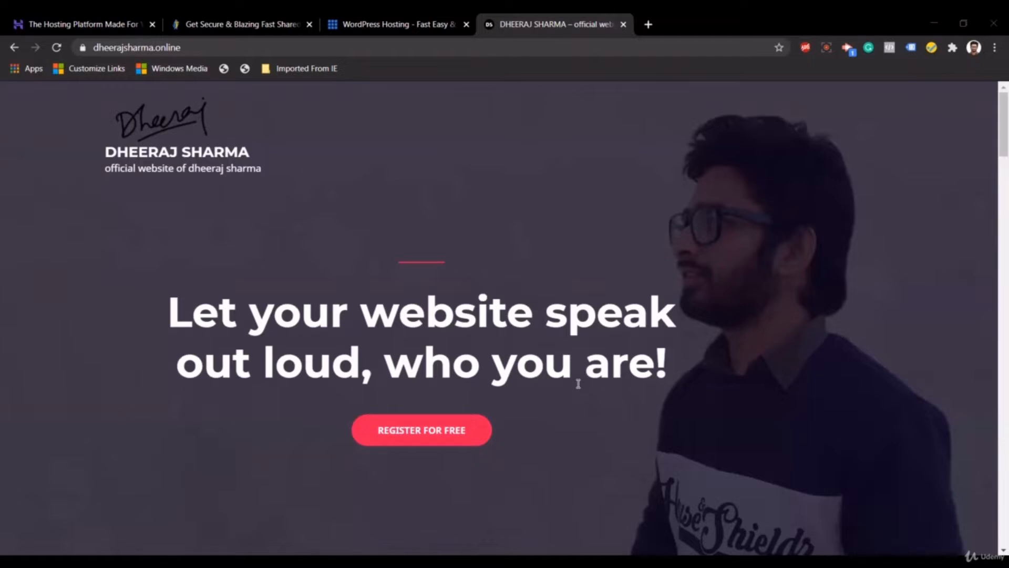
Compare the hosting plans and prices offered by Hostinger, HostGator and Bluehost
left_click(115, 24)
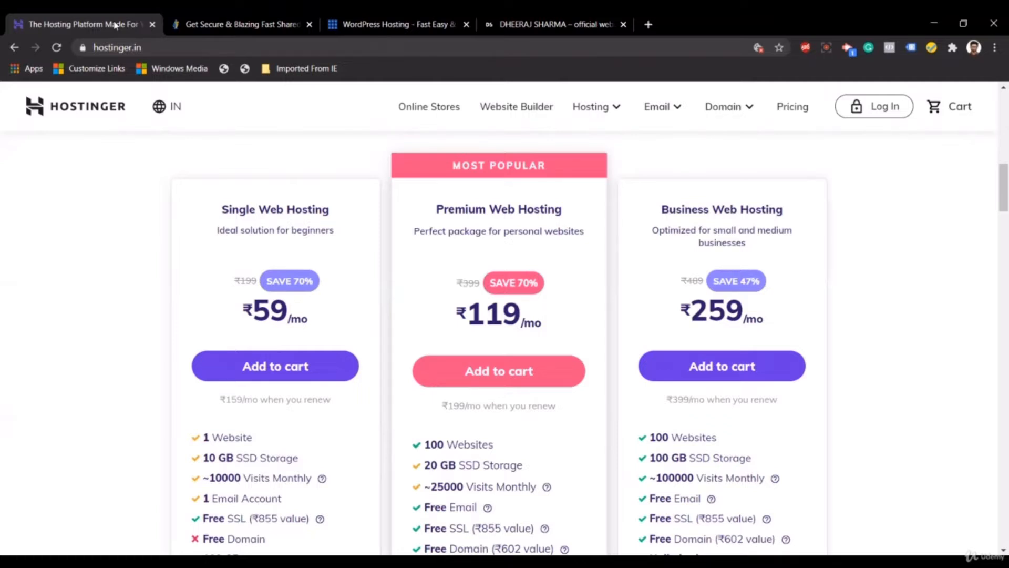
left_click(213, 19)
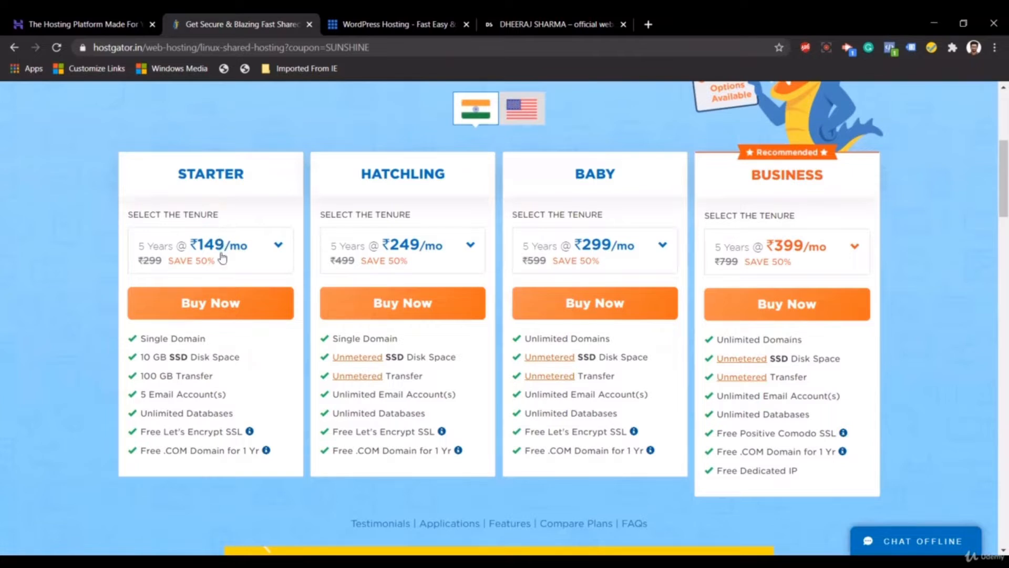
left_click(399, 19)
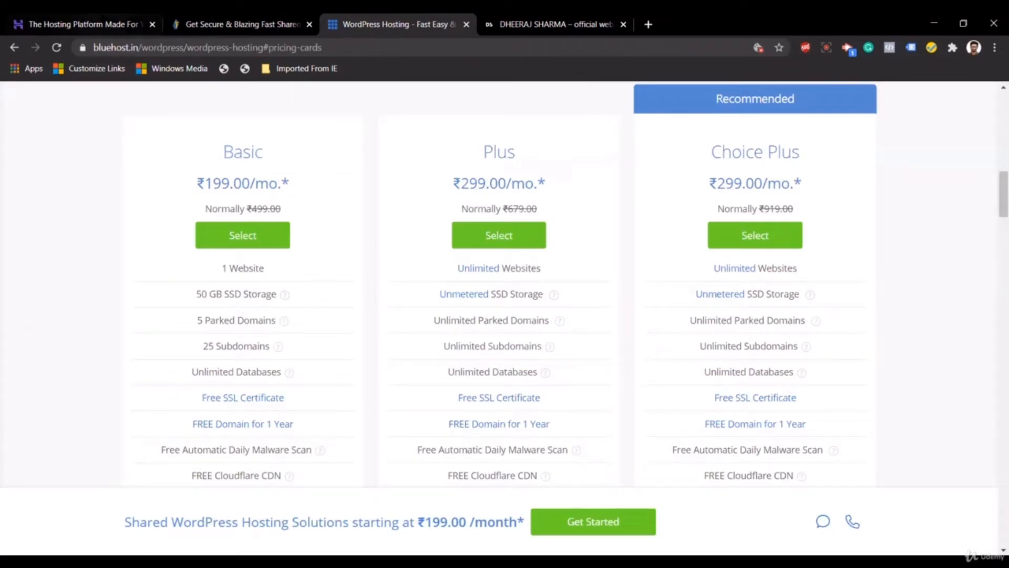
Add Hostinger's Single Web Hosting plan to the cart, and remove the domain registration and the applied coupon from the order
left_click(103, 20)
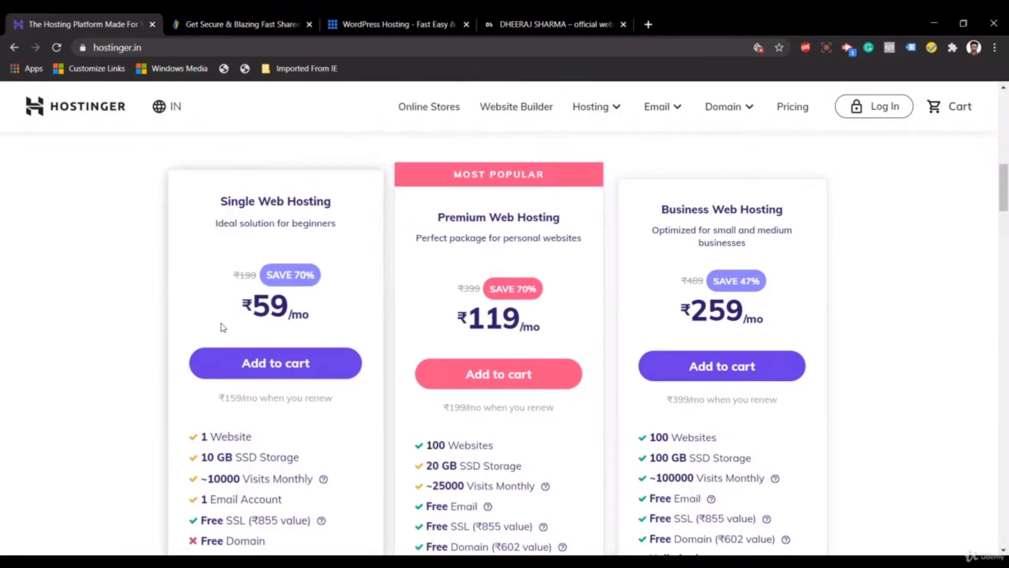
left_click(266, 366)
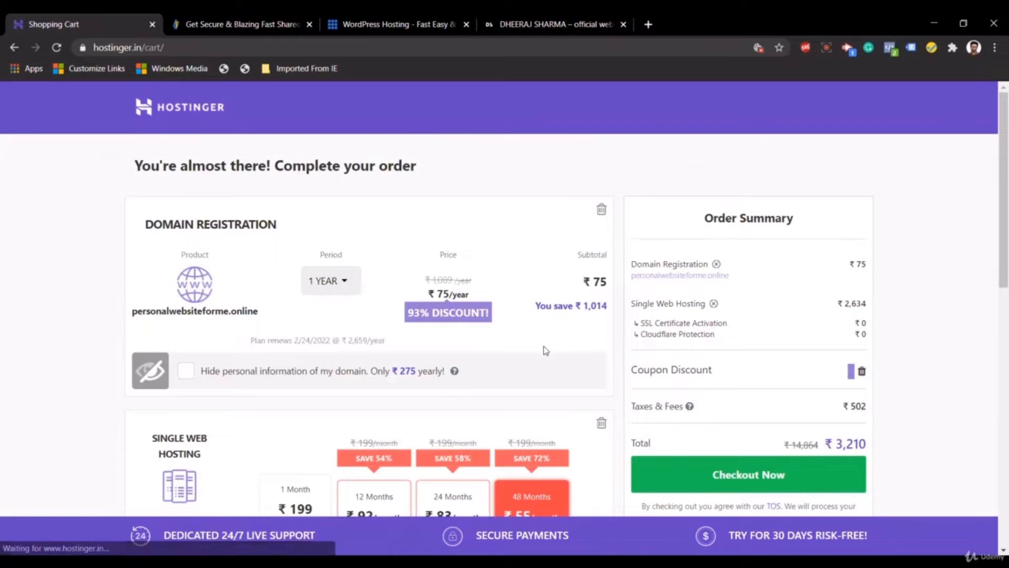
scroll(544, 345, "down", 1)
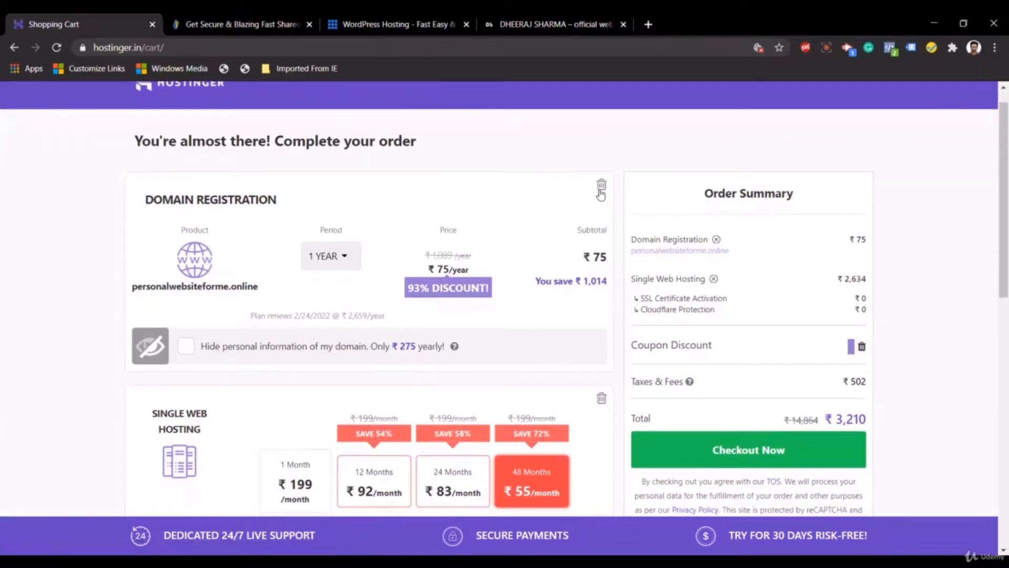
left_click(602, 189)
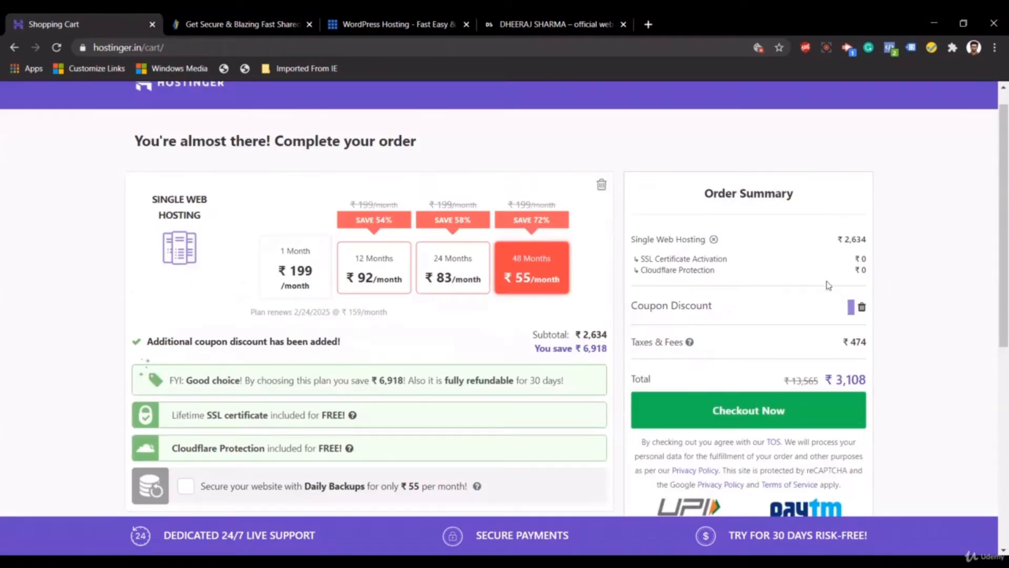
left_click(863, 309)
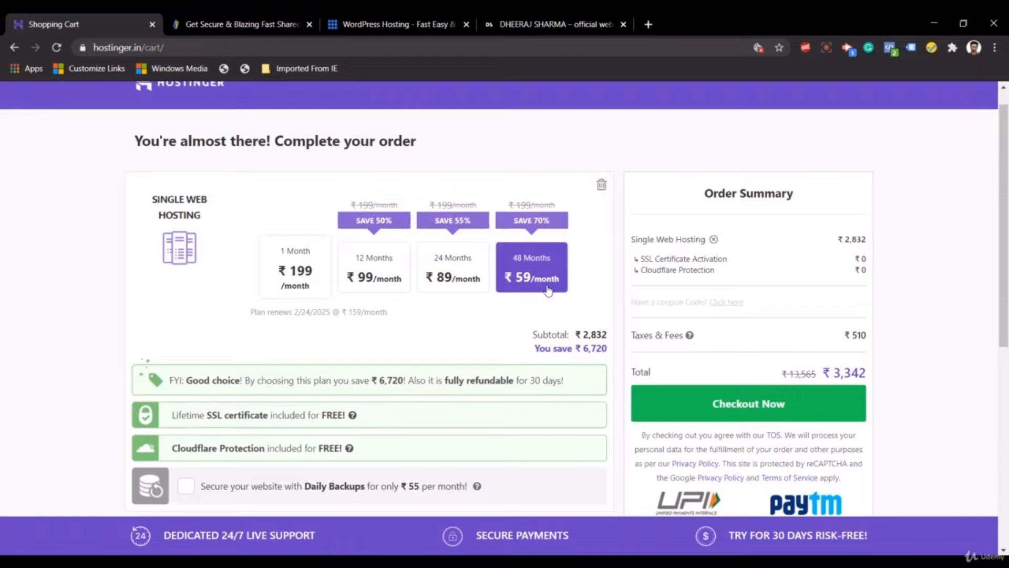
Compare the 12-month and 24-month billing periods for Single Web Hosting and select 12 months
left_click(401, 259)
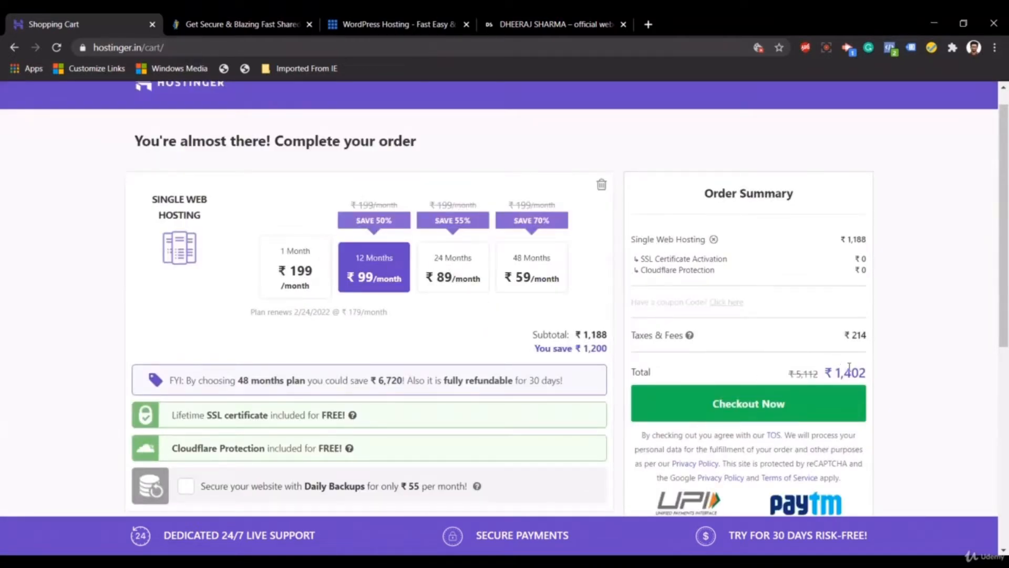
left_click(462, 279)
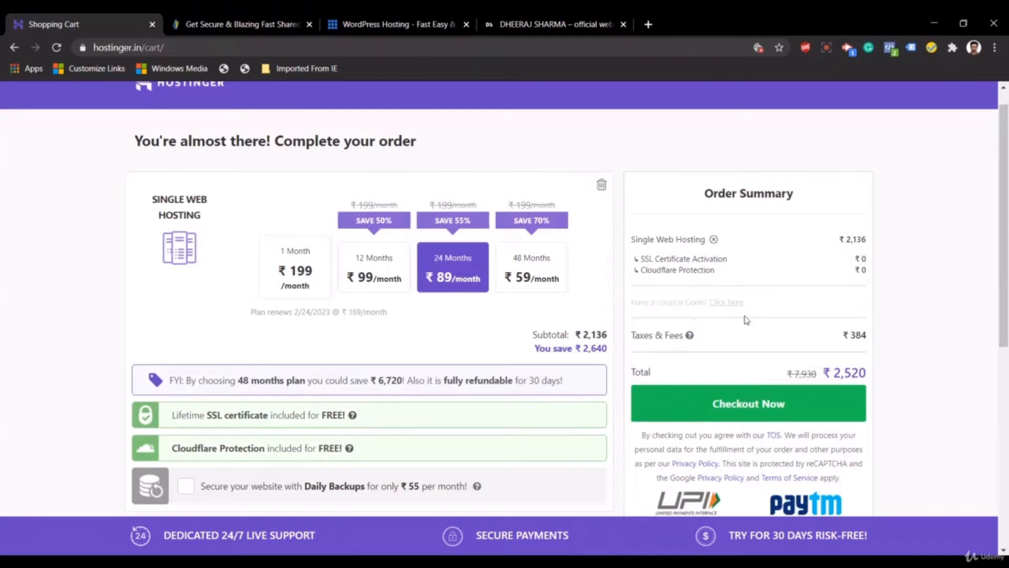
left_click(392, 283)
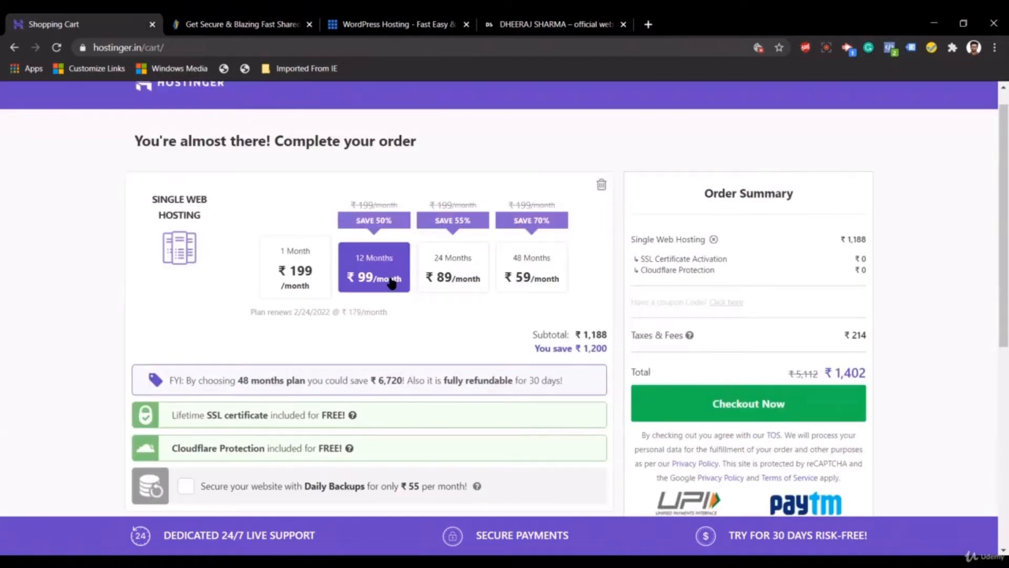
Apply the coupon code NY2021 to the hosting order
left_click(725, 304)
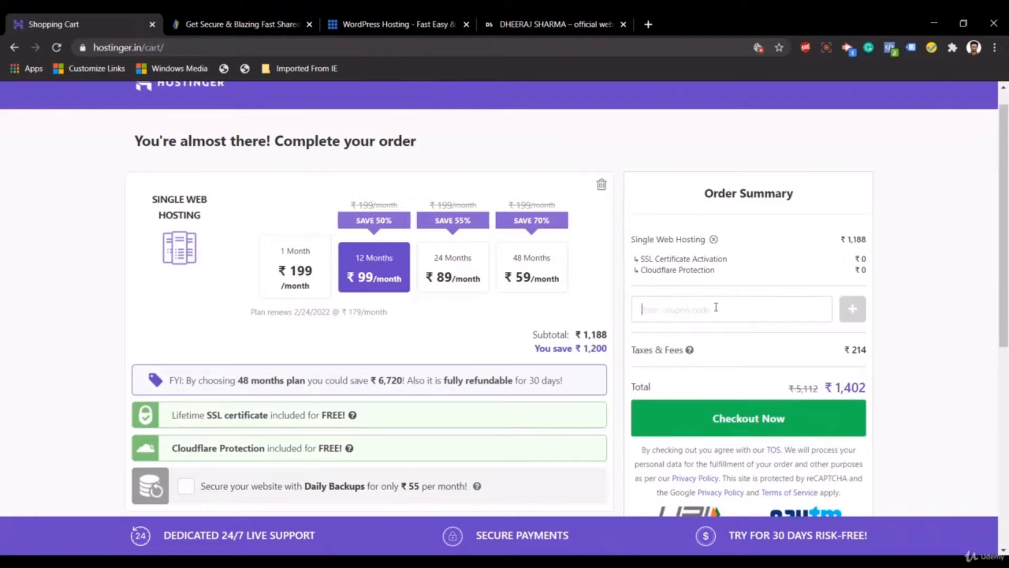
type("N")
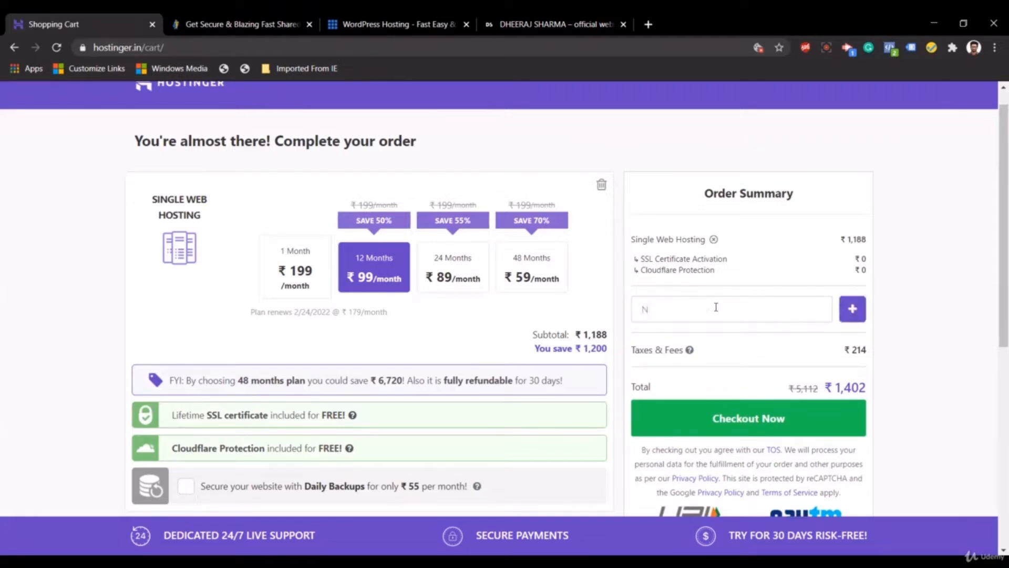
type("Y2021")
left_click(851, 311)
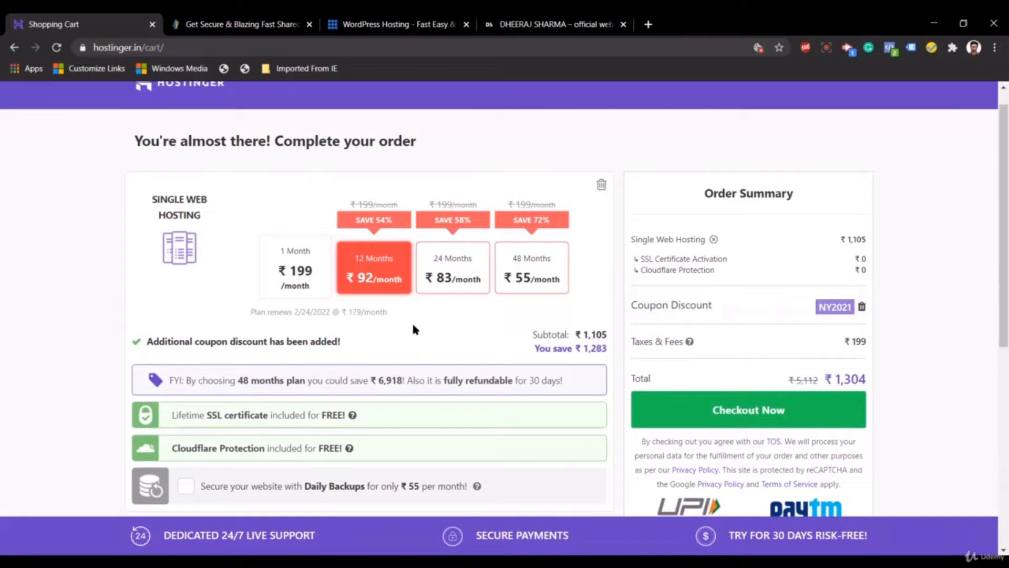
Return to the Hostinger plans page and review the website allowance and free domain entry of Single Web Hosting
scroll(413, 330, "up", 1)
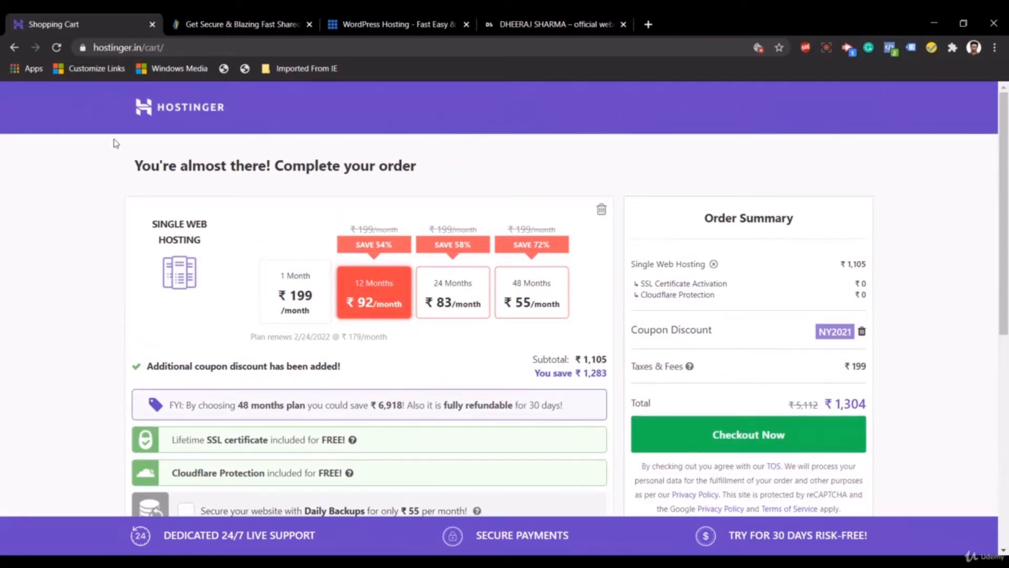
left_click(14, 47)
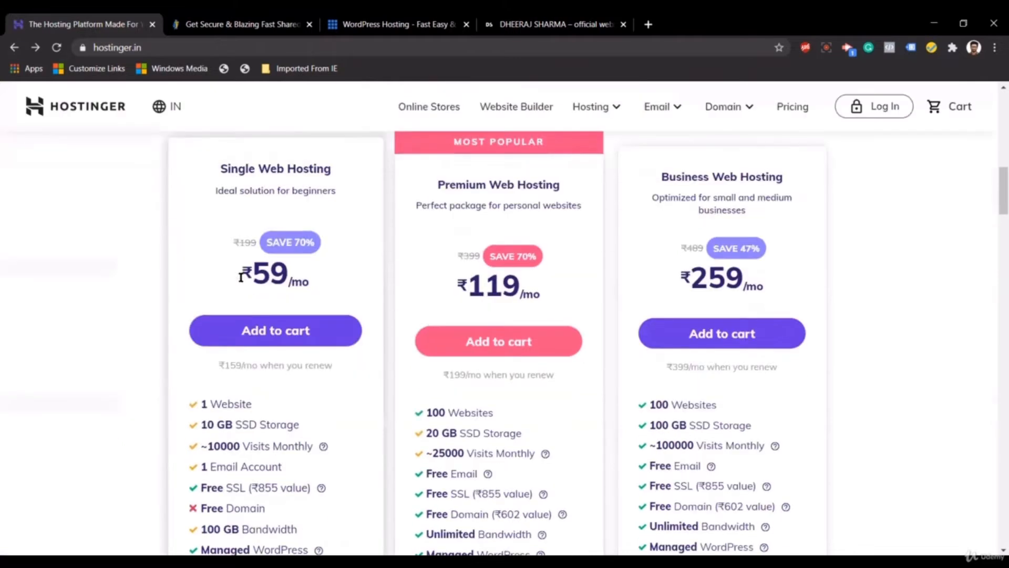
scroll(237, 315, "down", 1)
triple_click(233, 351)
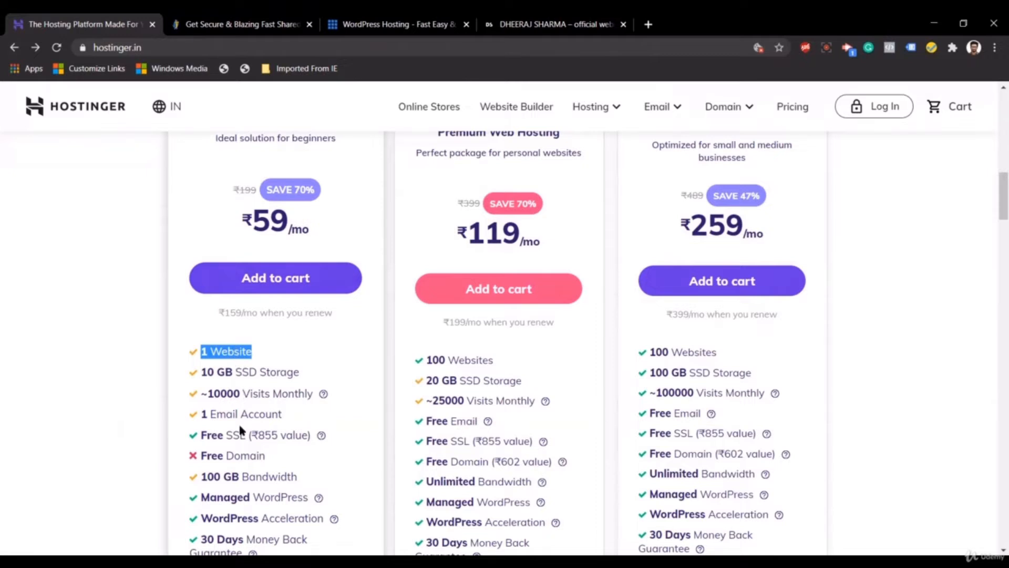
triple_click(236, 456)
left_click(236, 454)
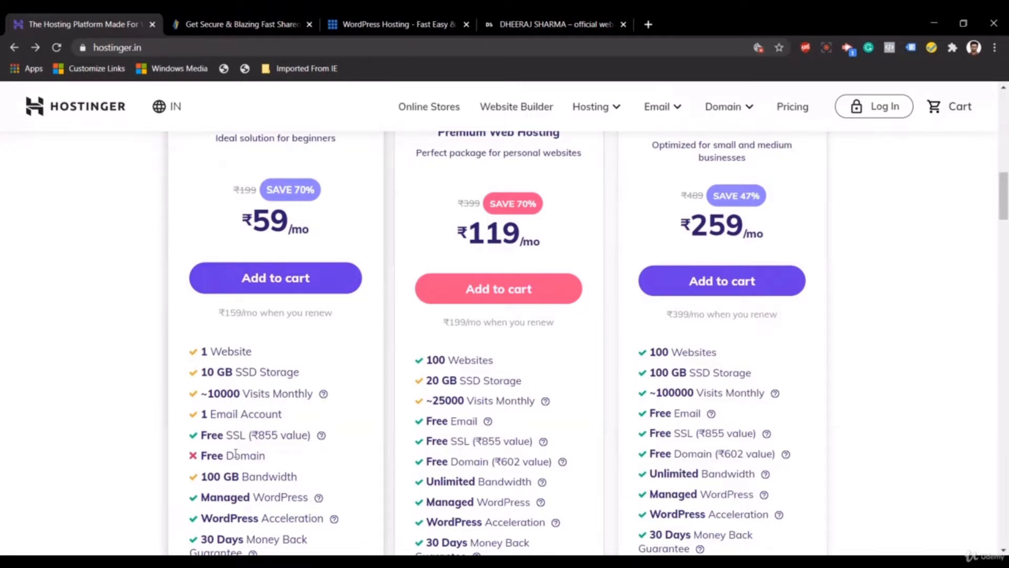
scroll(236, 453, "up", 1)
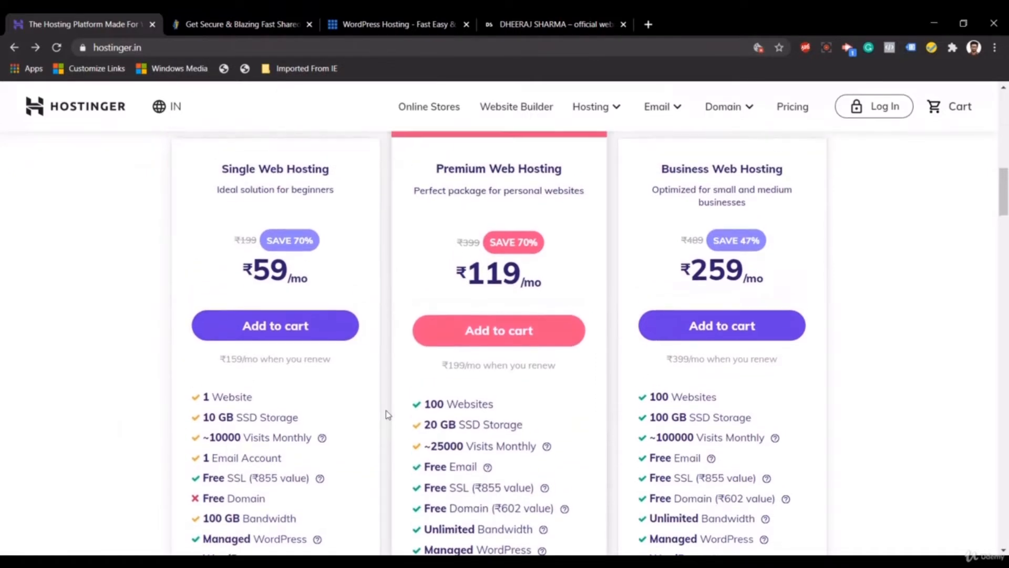
Search Hostinger's Domain Checker for myfirstpersonalwebsite.online
left_click(739, 108)
left_click(707, 161)
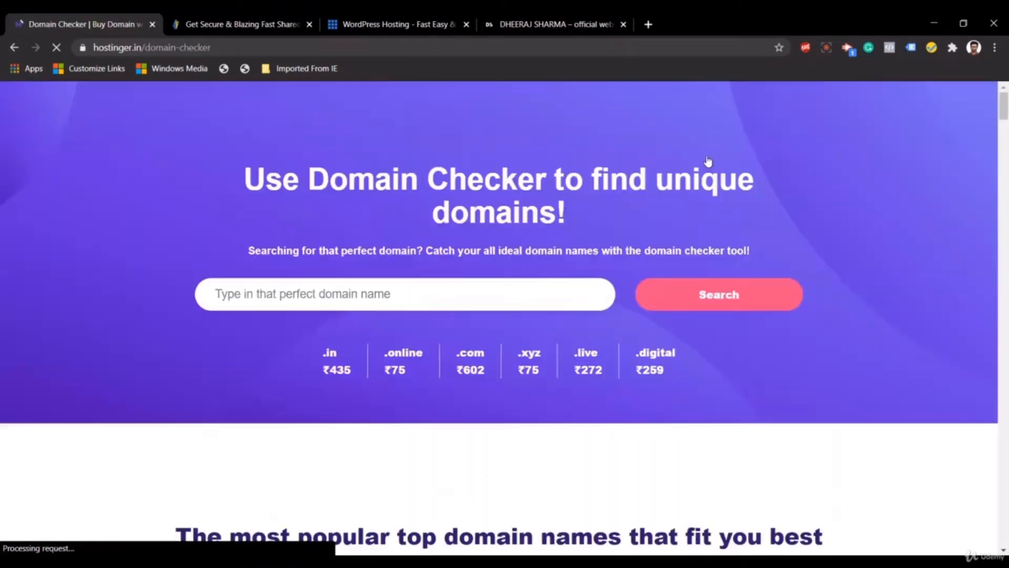
left_click(554, 286)
type("m")
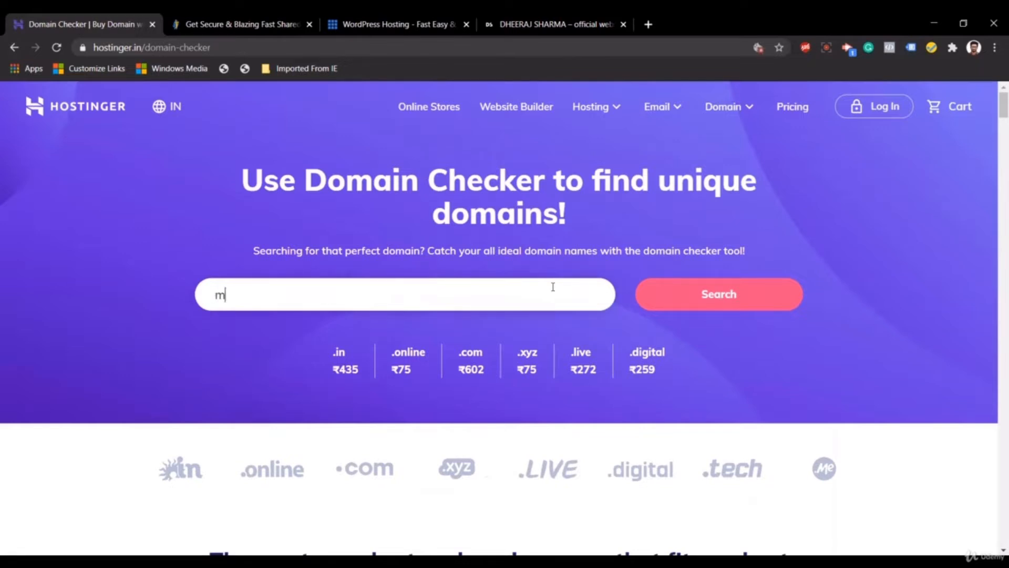
type("yfirstpersonal")
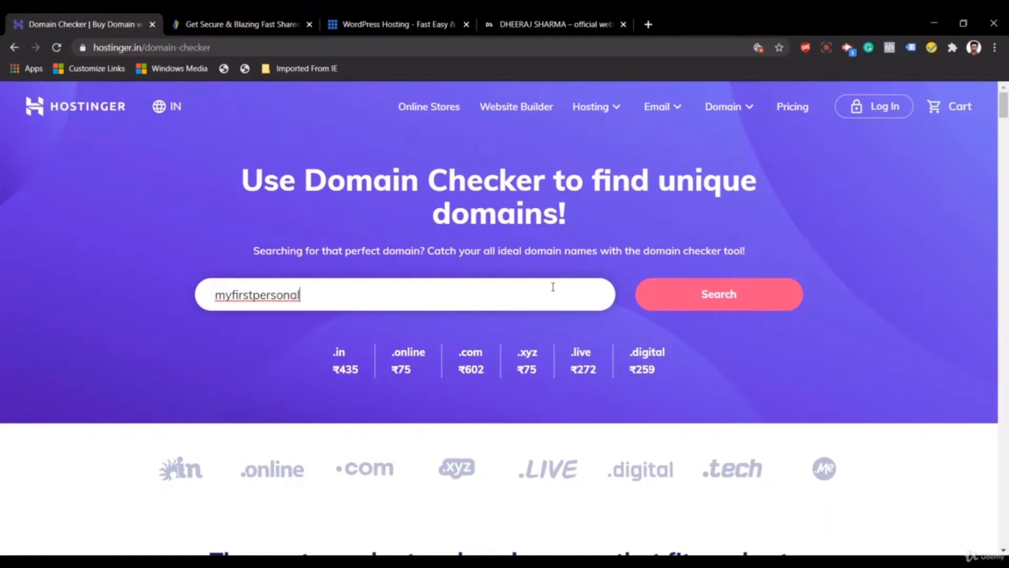
type("websit")
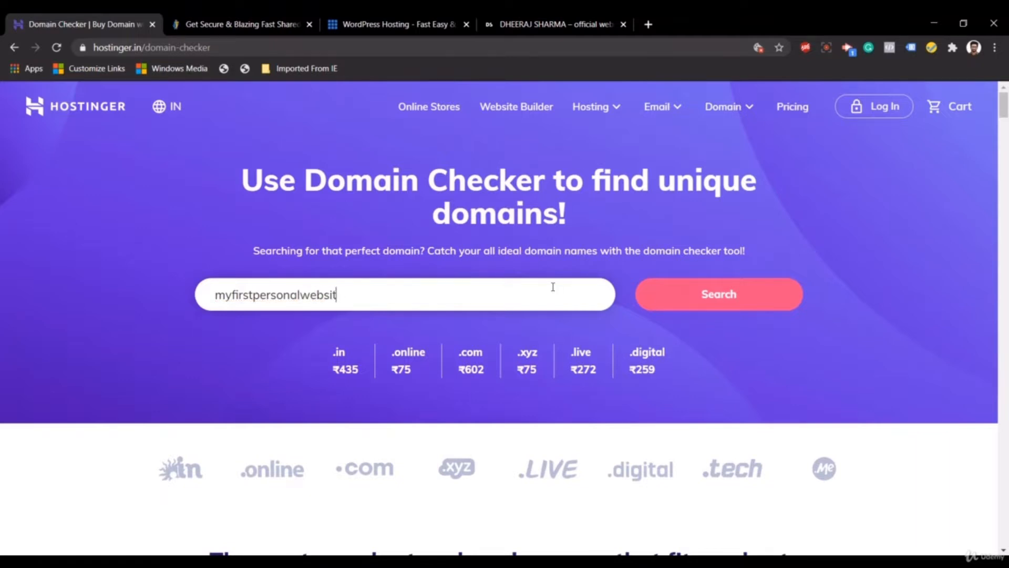
type("e.online")
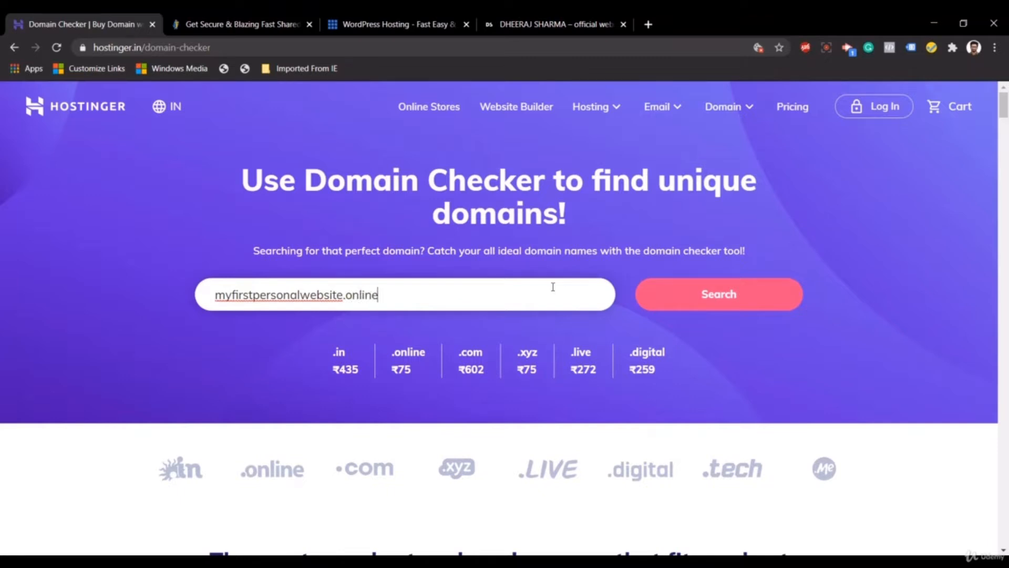
left_click(681, 295)
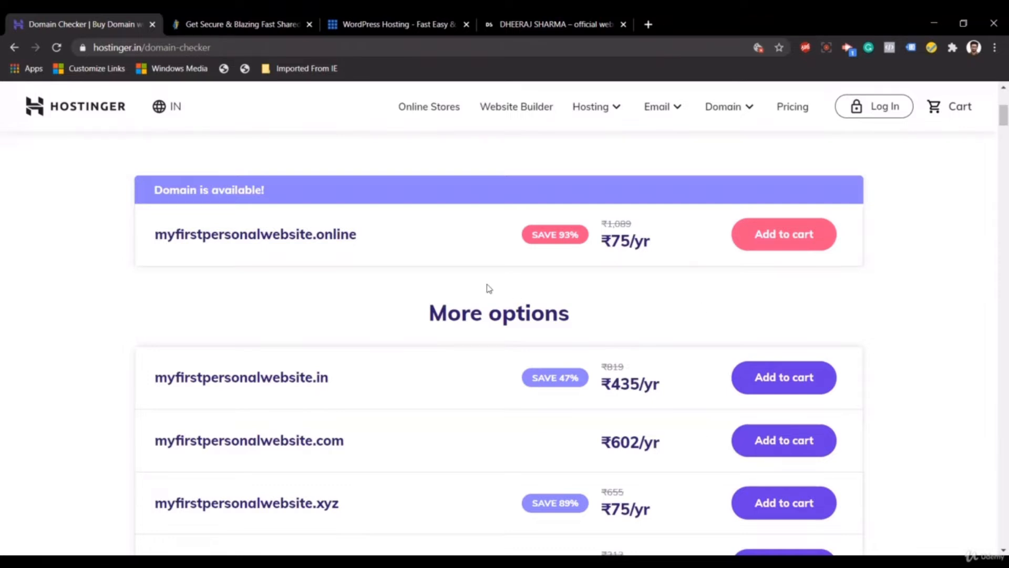
Check the yearly price of myfirstpersonalwebsite.online and add the domain to the cart
double_click(619, 243)
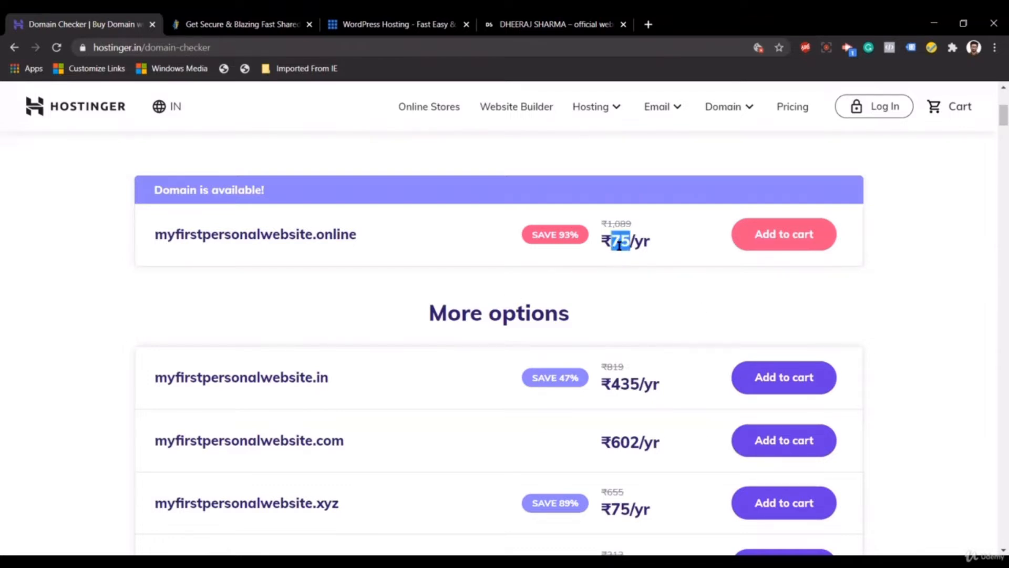
left_click(755, 236)
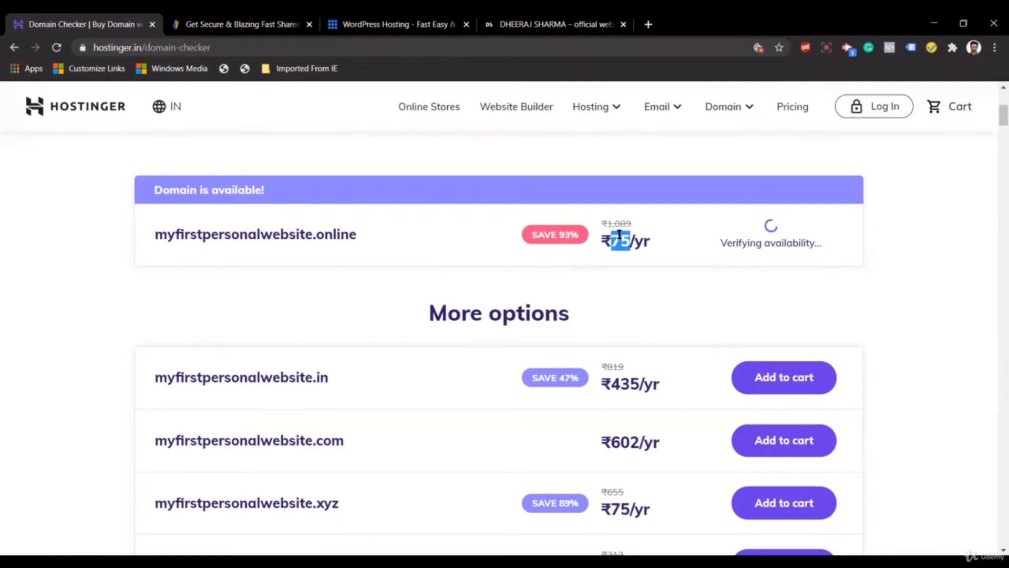
Open the shopping cart and remove both Single Web Hosting and the myfirstpersonalwebsite.online registration from the order
left_click(790, 251)
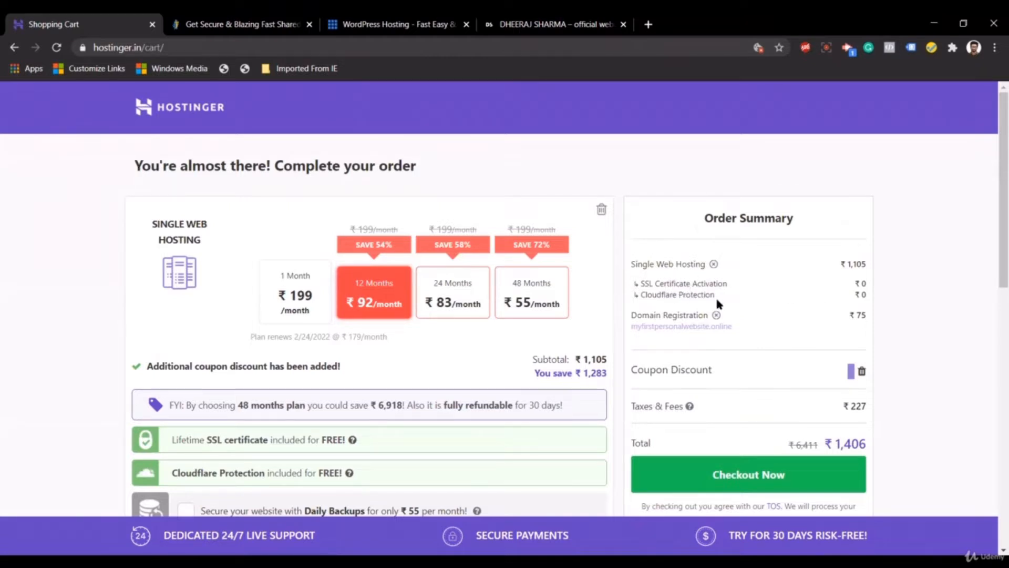
scroll(687, 315, "down", 1)
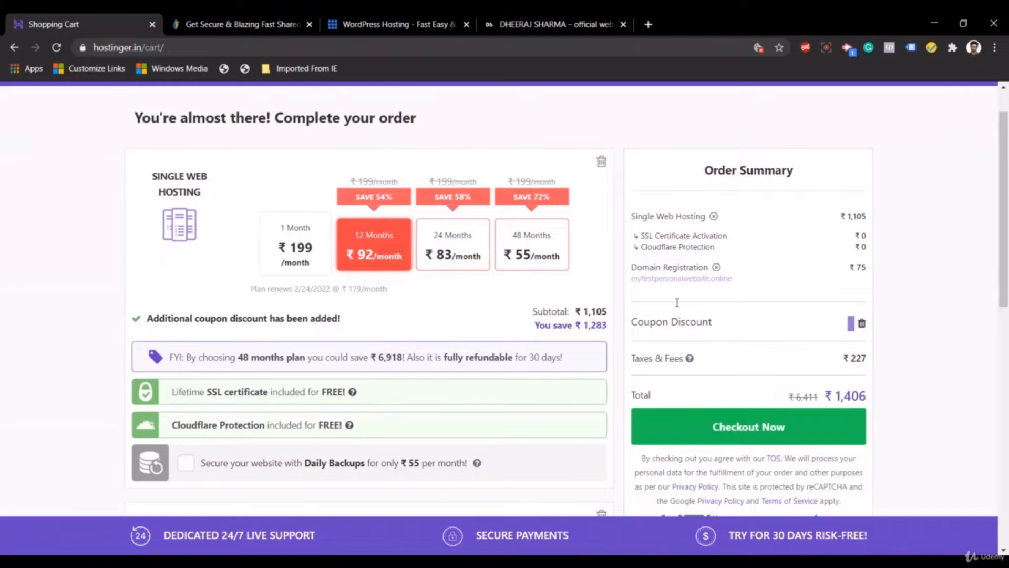
left_click(602, 161)
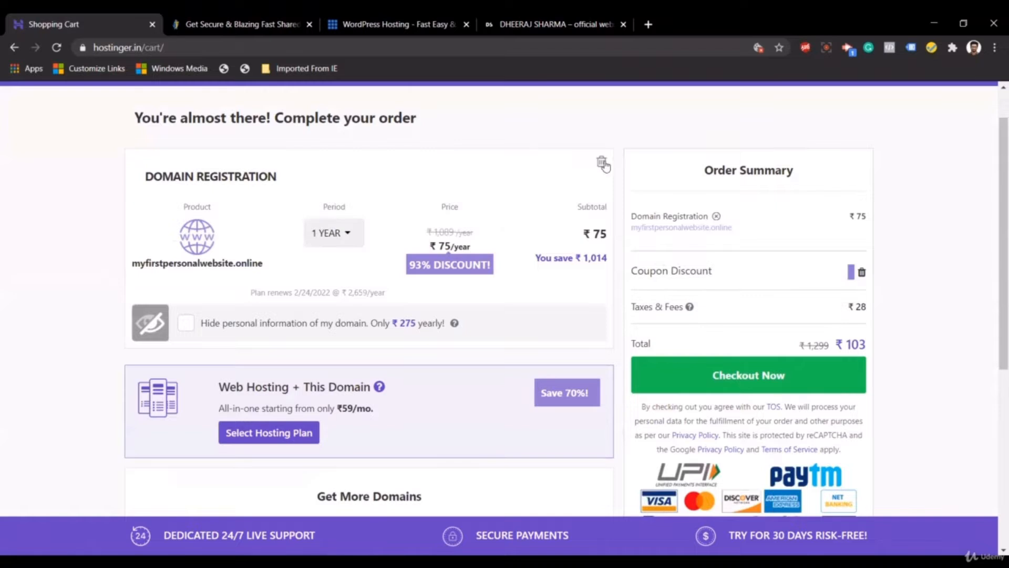
left_click(604, 163)
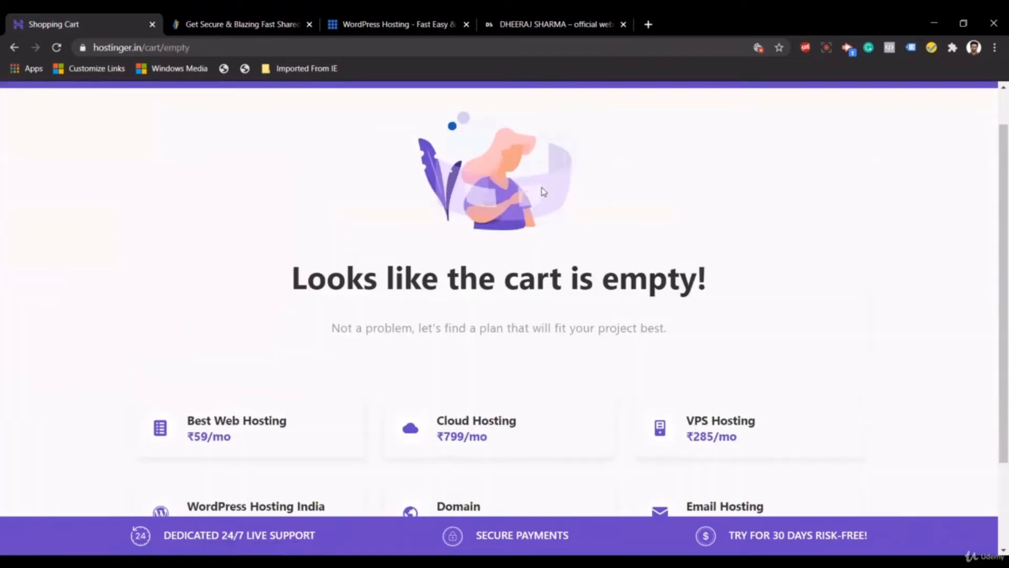
Return to the Hostinger home page, compare the hosting plans' features and add Premium Web Hosting to the cart
left_click(198, 119)
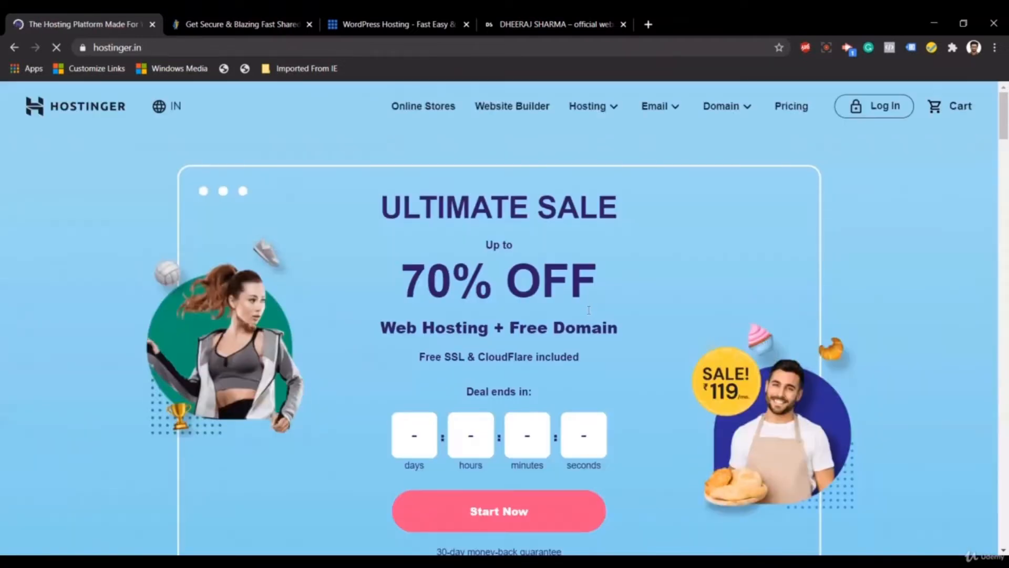
scroll(589, 315, "down", 3)
left_click(590, 315)
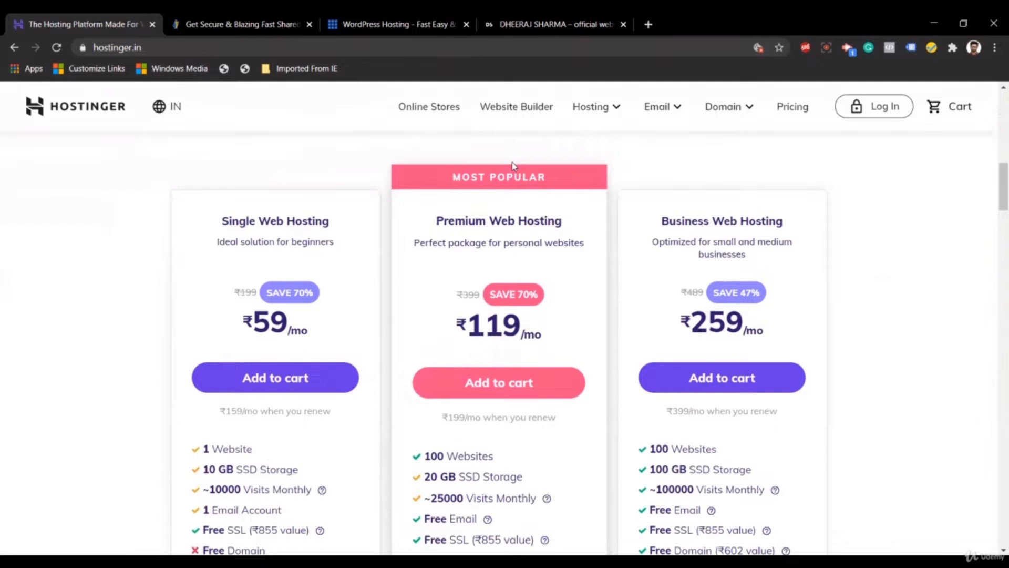
scroll(575, 324, "down", 1)
scroll(574, 323, "down", 1)
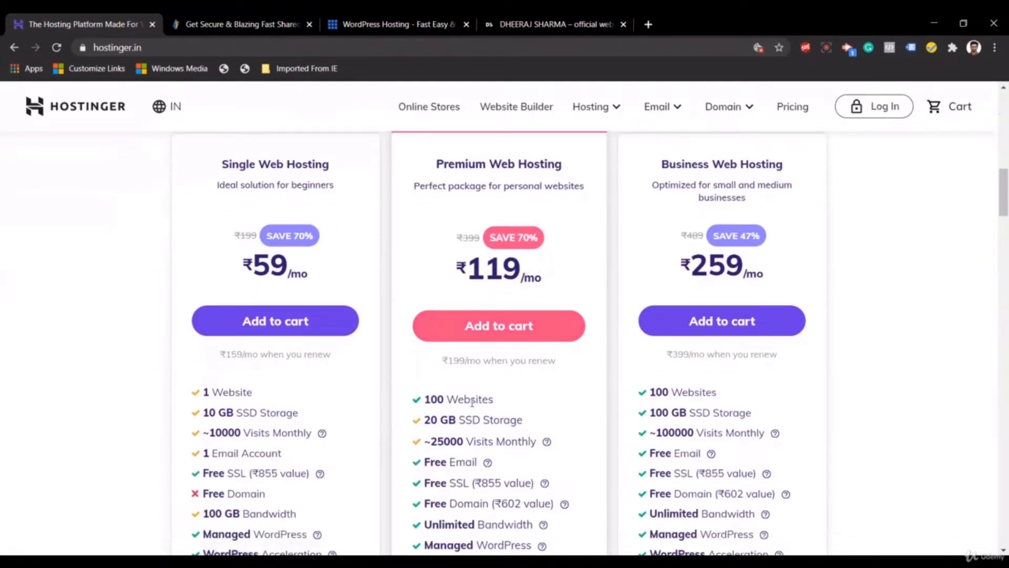
scroll(471, 403, "down", 1)
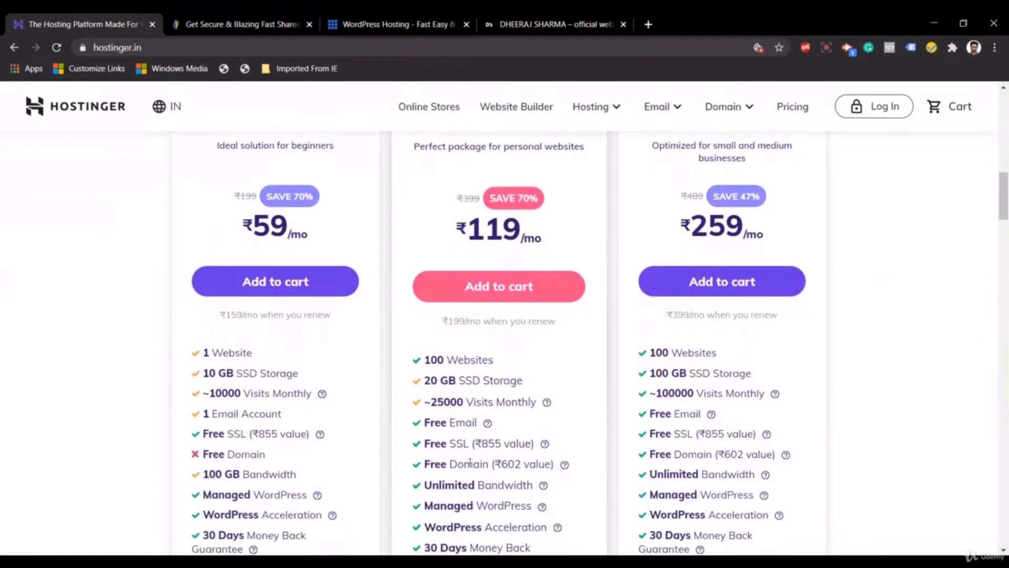
scroll(471, 462, "down", 1)
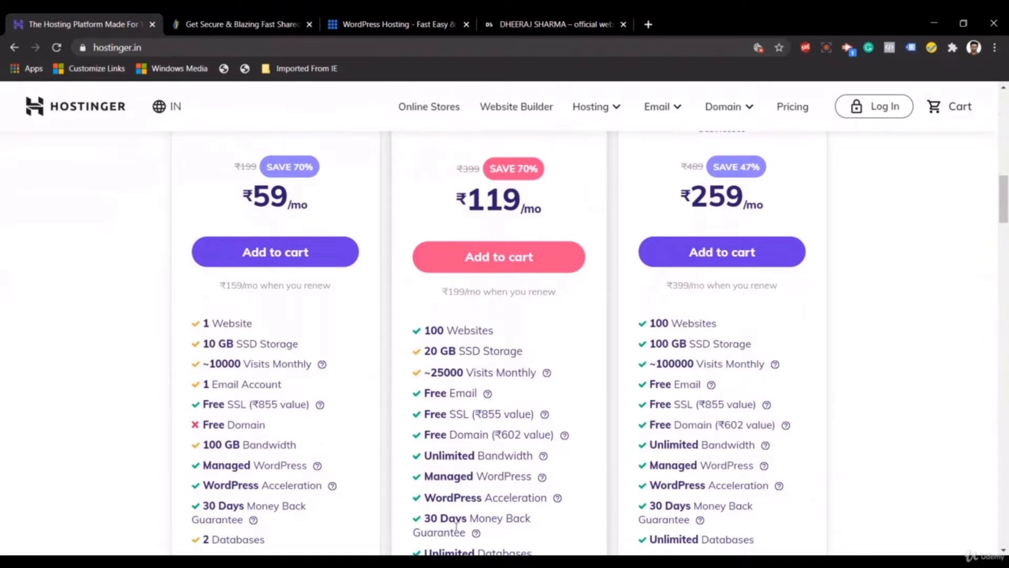
left_click(532, 264)
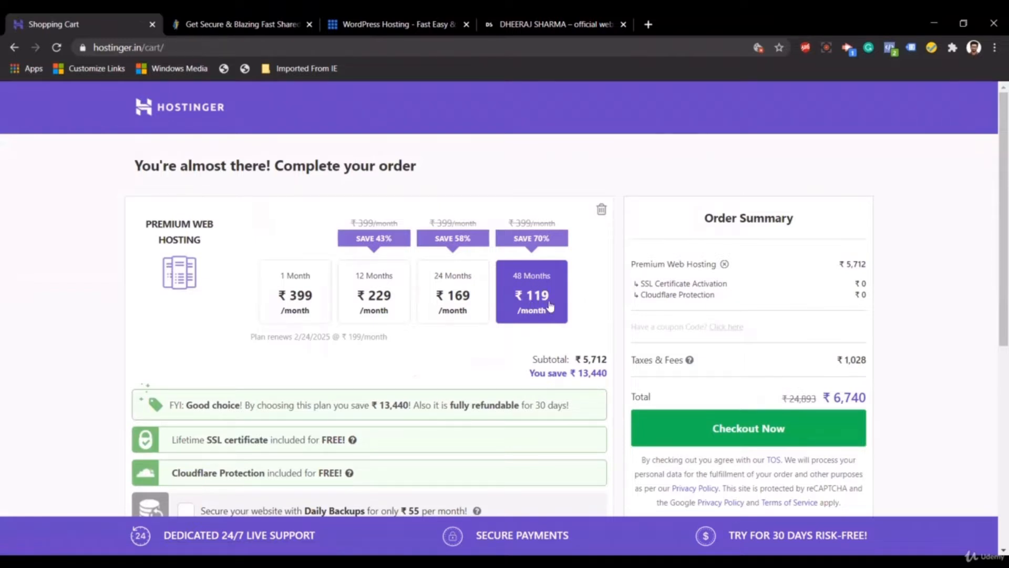
Set the Premium Web Hosting period to 12 months and apply the coupon code NY2021
left_click(379, 298)
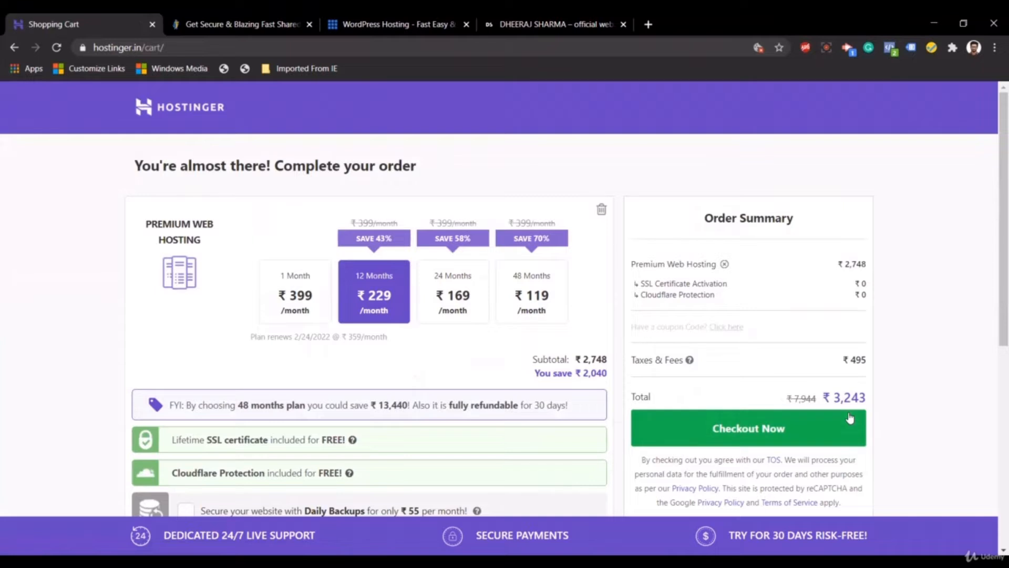
left_click(726, 327)
type("NY2021")
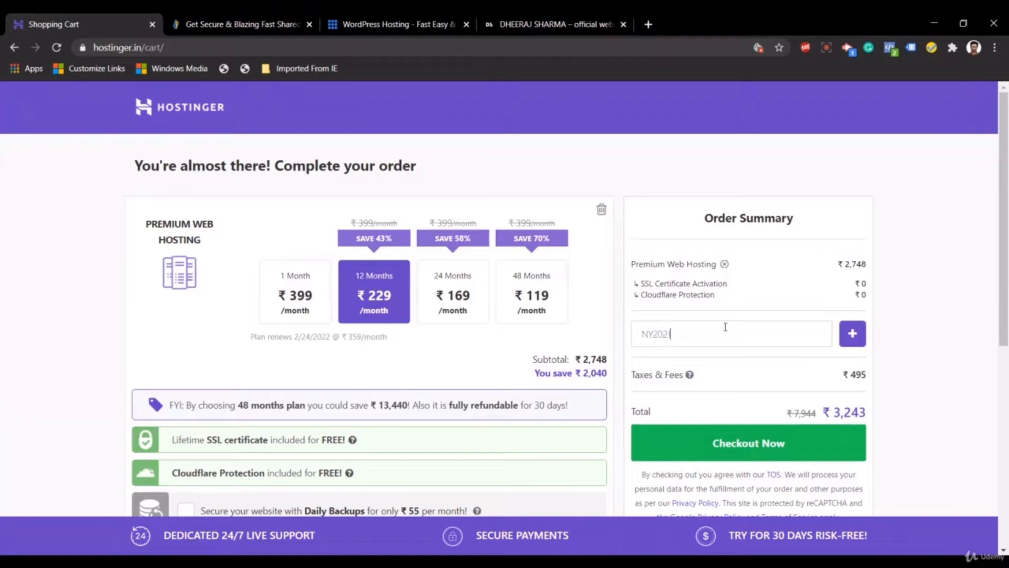
left_click(850, 334)
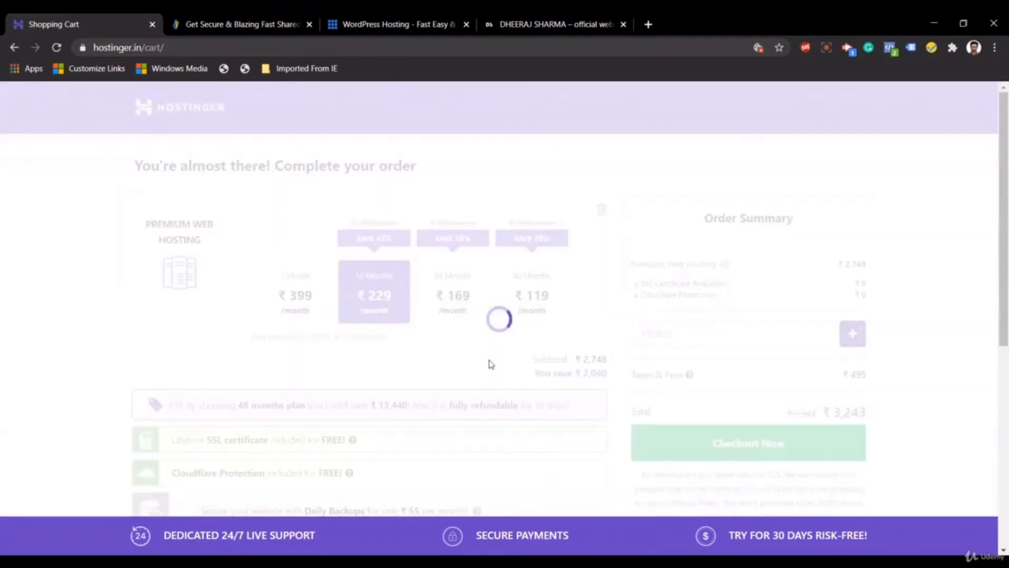
Search the cart's free domain offer for myfirstwebsite with the .online extension
scroll(491, 364, "down", 1)
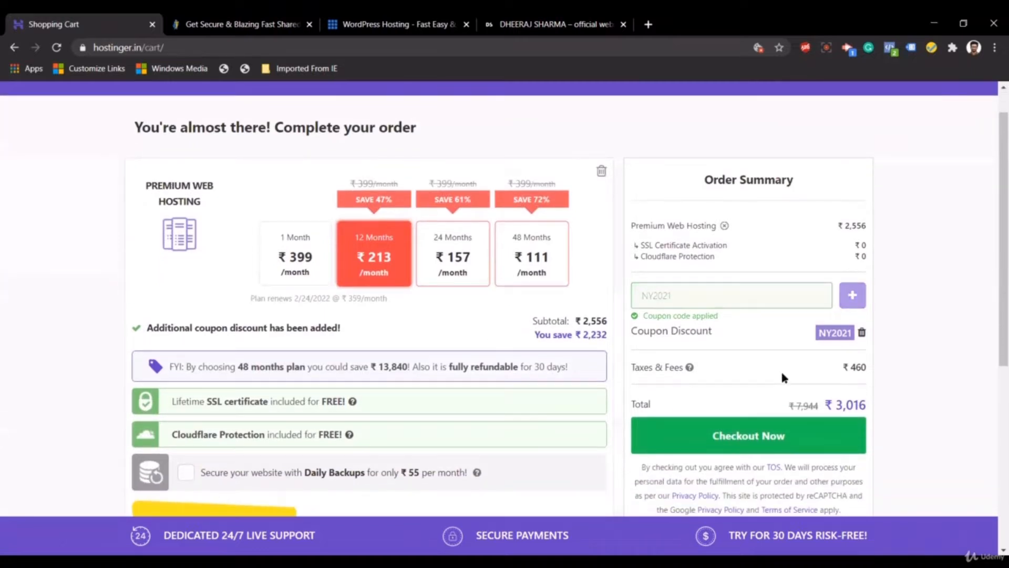
scroll(482, 460, "down", 4)
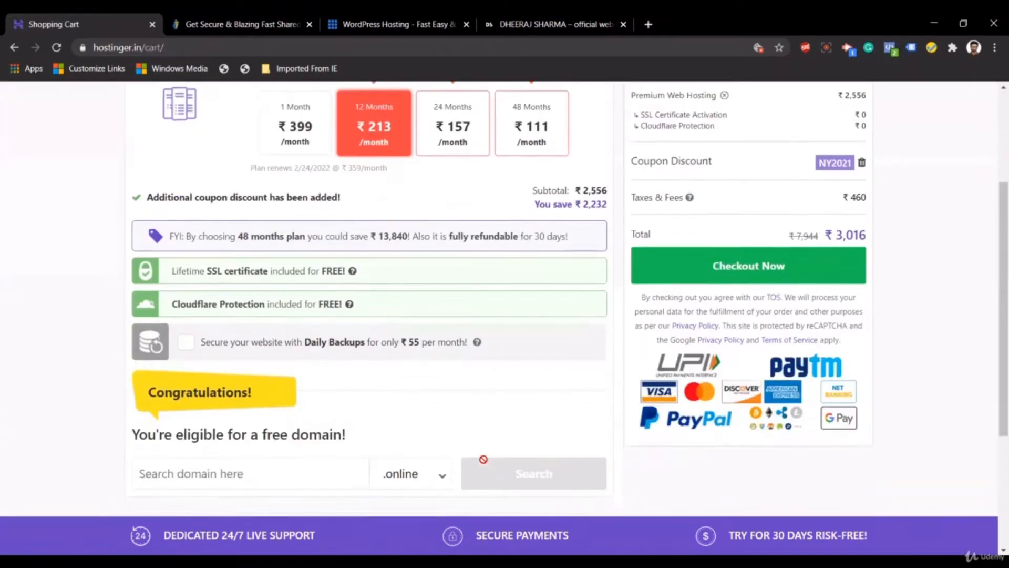
left_click(276, 386)
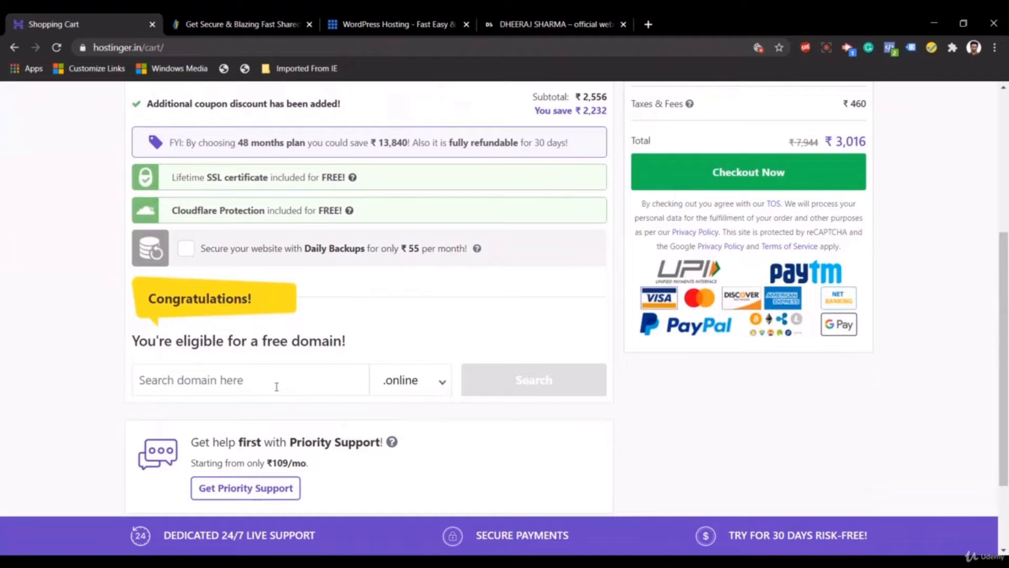
type("myfi")
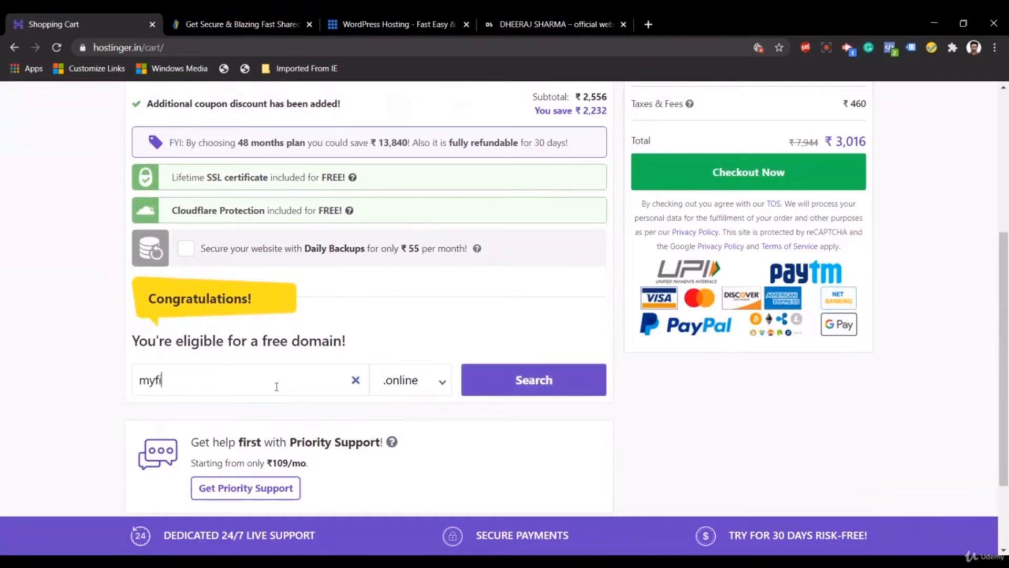
type("rstwebsite")
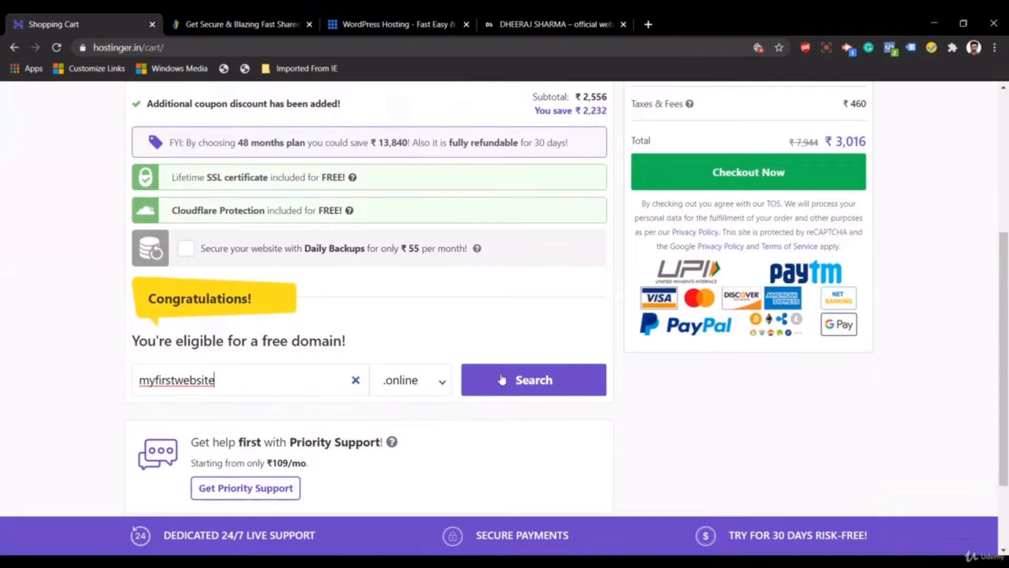
left_click(522, 372)
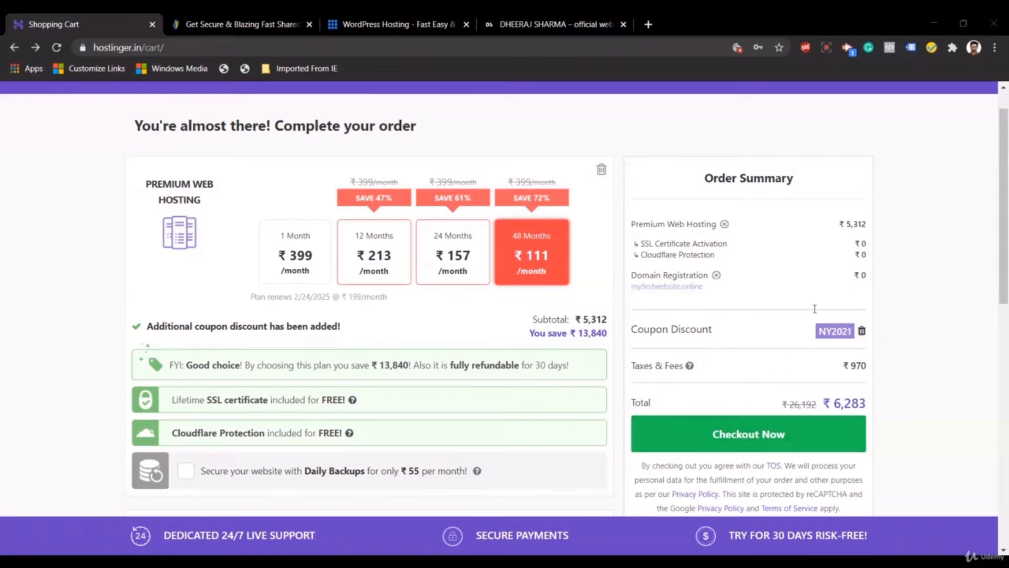
Proceed to checkout, sign up with the first listed Google account and review the available payment methods
left_click(797, 439)
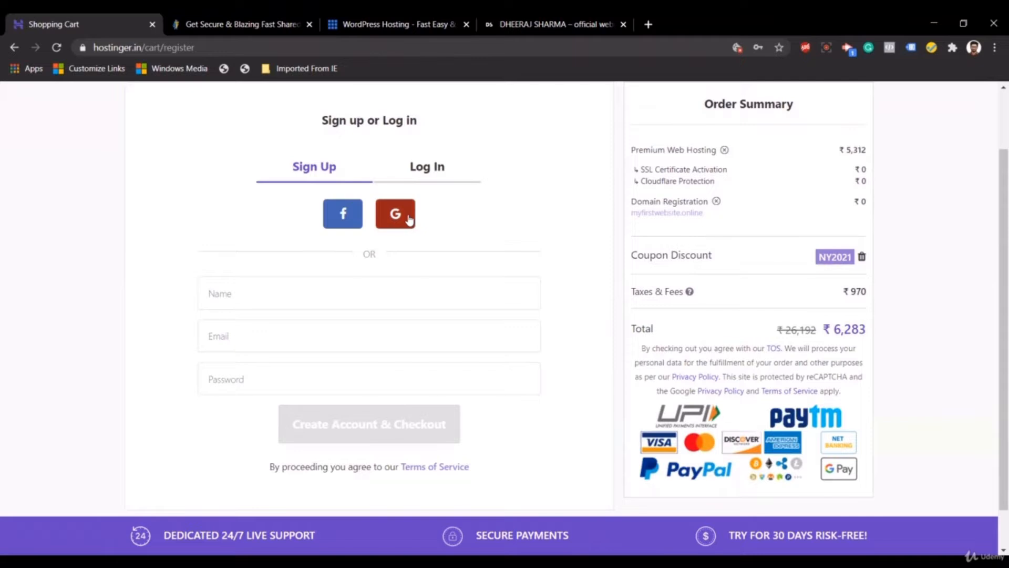
left_click(410, 220)
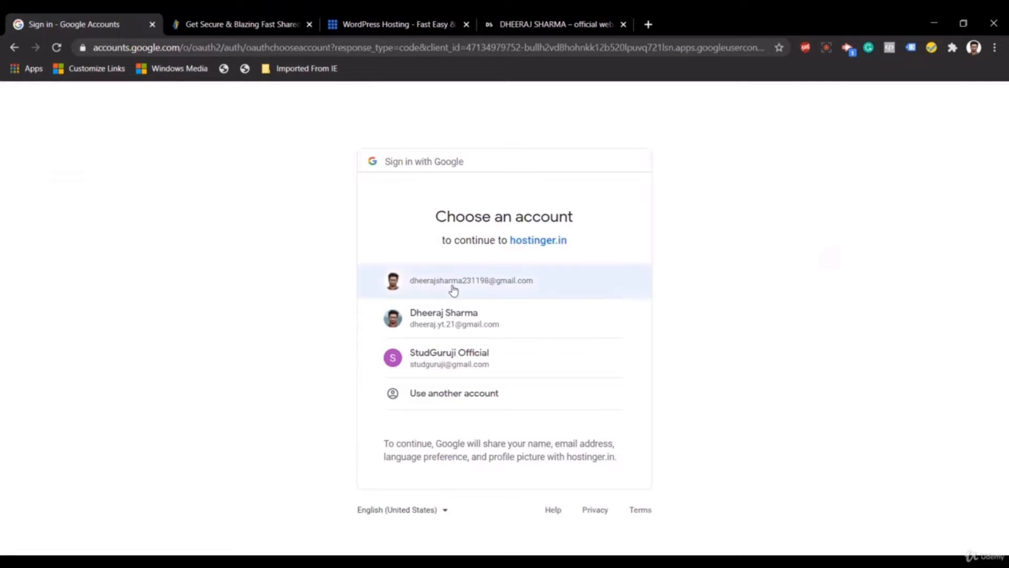
left_click(453, 291)
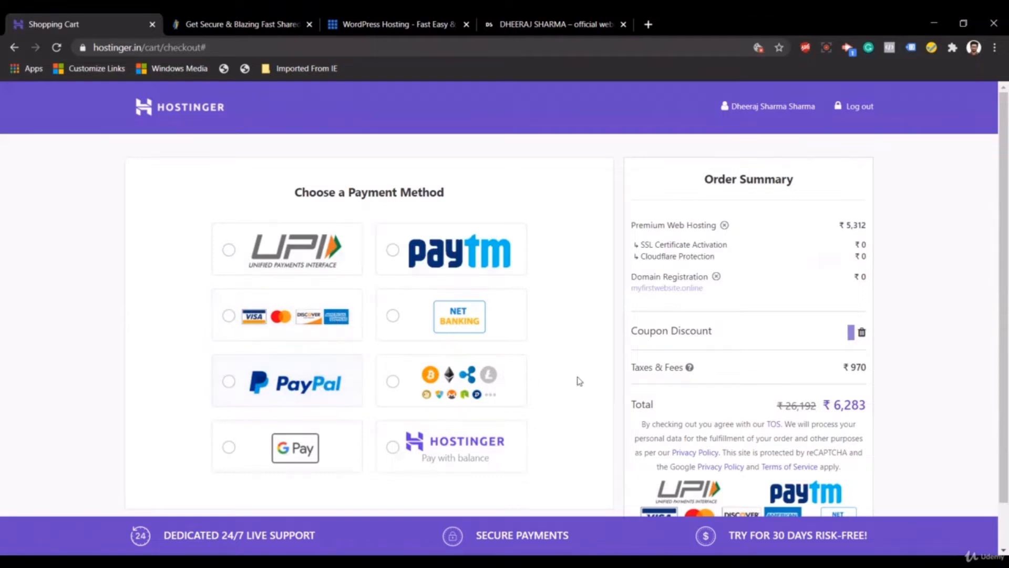
scroll(580, 380, "down", 1)
scroll(580, 381, "up", 1)
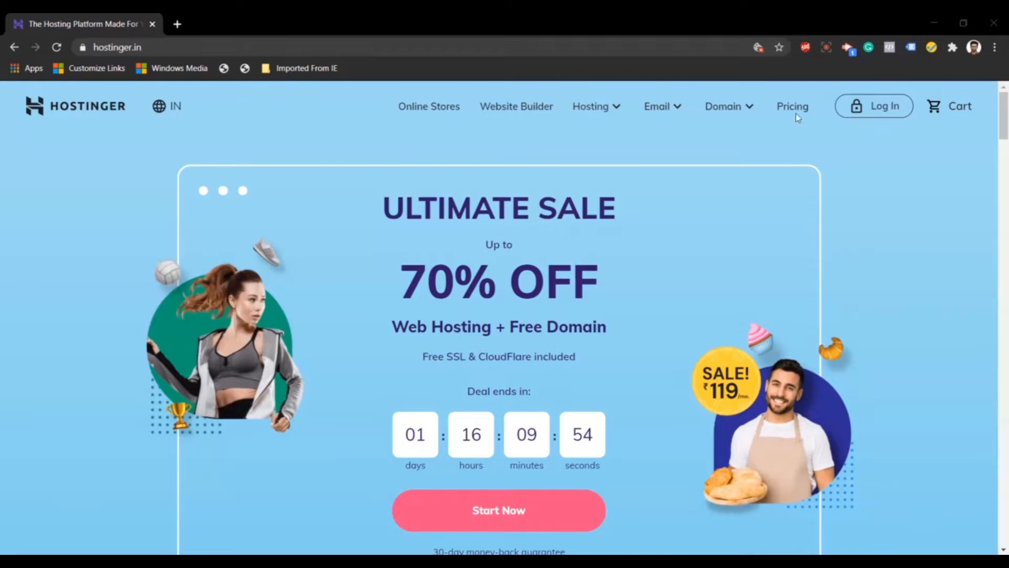
Log in to the Hostinger account and dismiss the Upgrade to Business banner on the hPanel home page
left_click(858, 107)
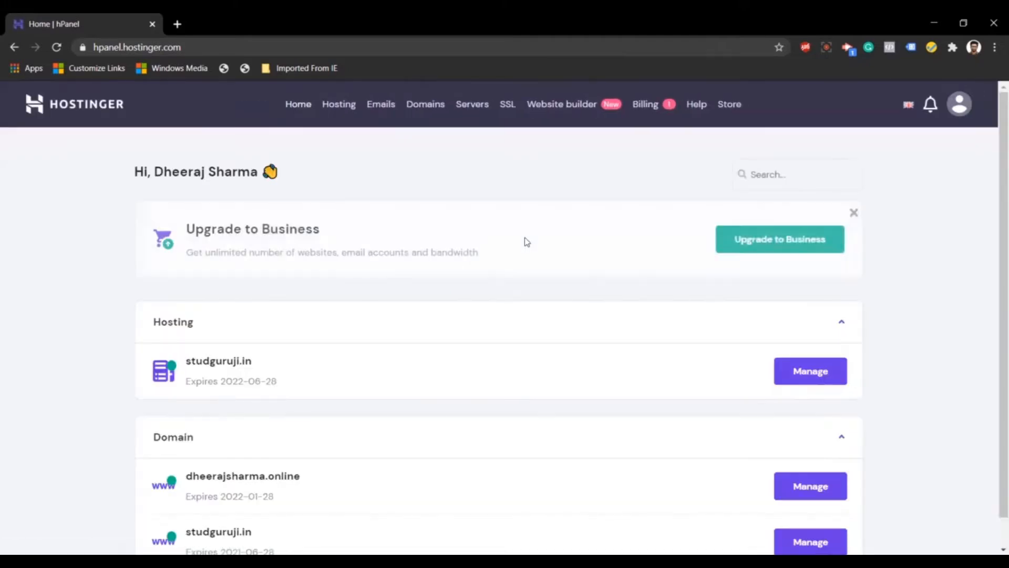
scroll(527, 242, "down", 1)
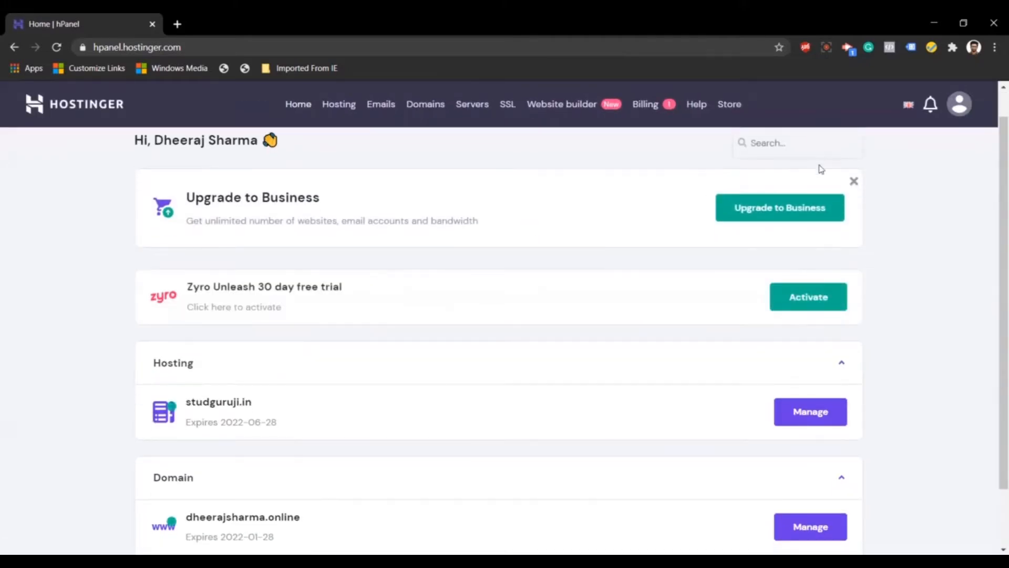
left_click(853, 183)
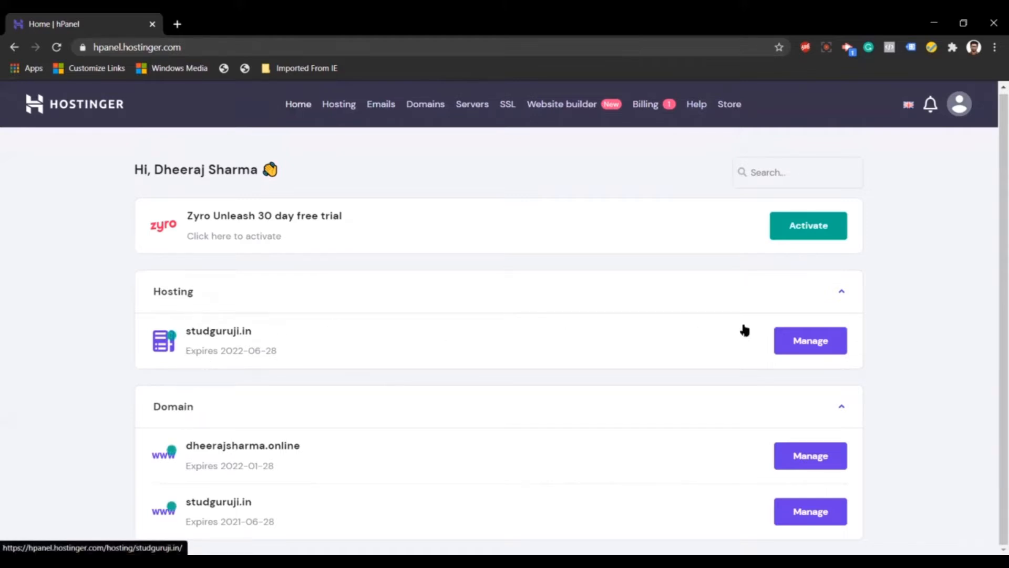
Open the hosting management page for studguruji.in and switch it to the account's .online website
left_click(814, 339)
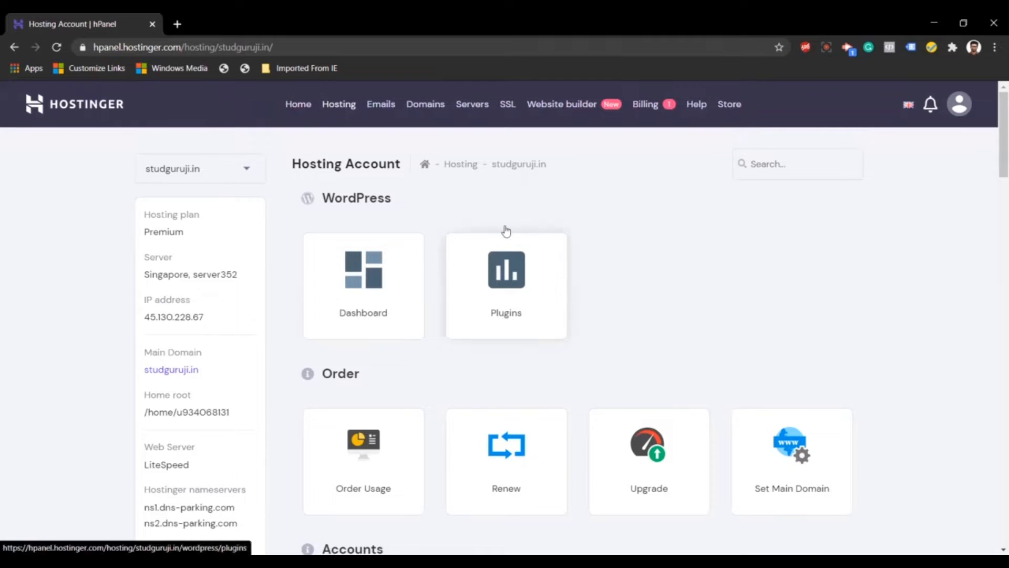
left_click(241, 170)
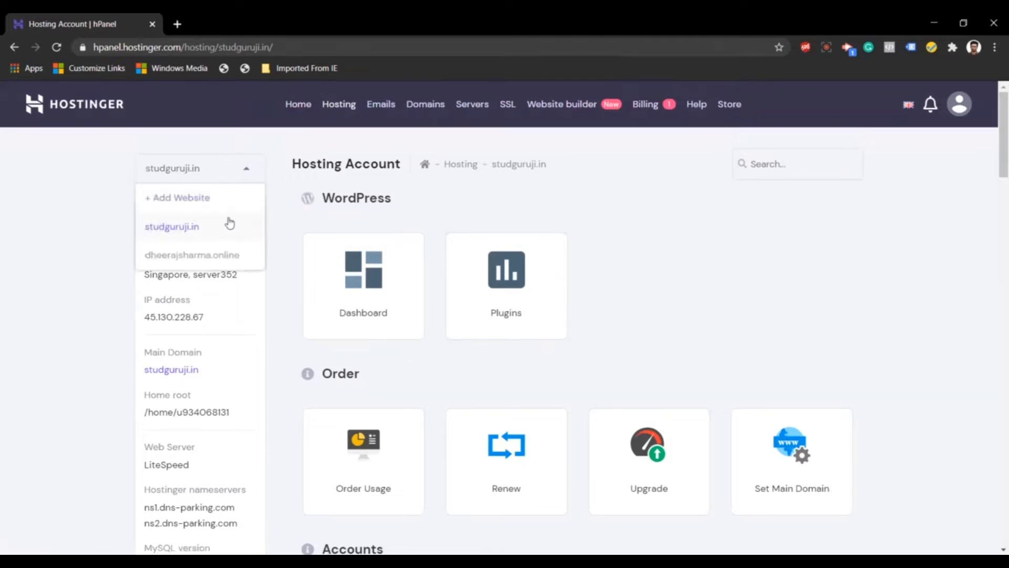
left_click(221, 253)
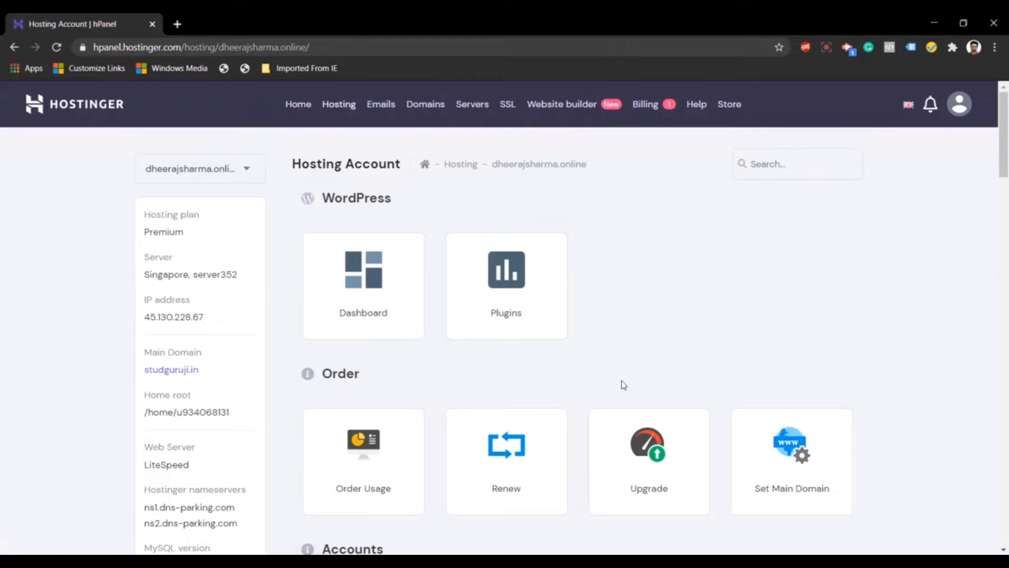
Open the Auto Installer from the Website section of the hosting account
scroll(624, 385, "down", 3)
scroll(624, 385, "down", 9)
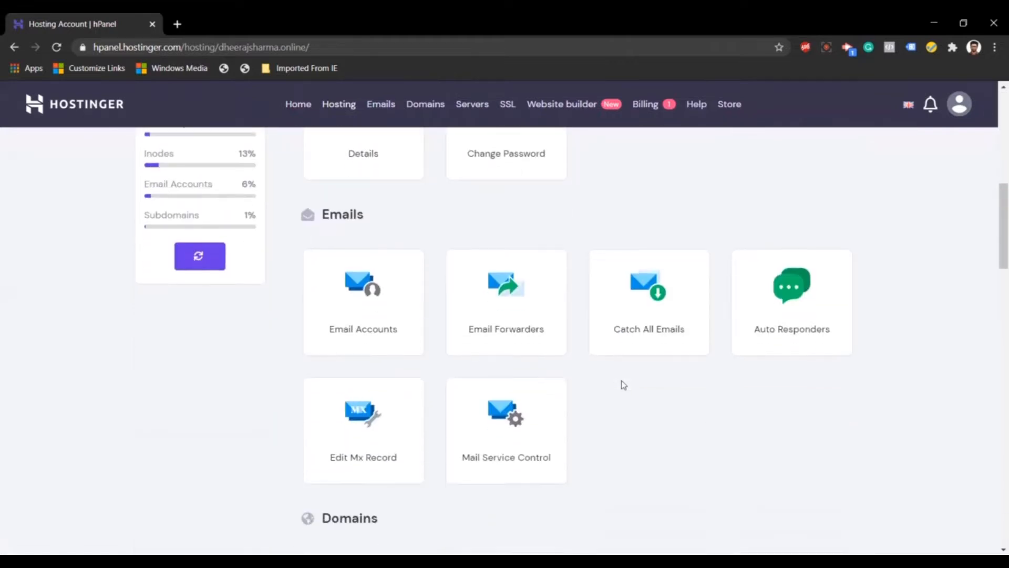
scroll(624, 385, "down", 9)
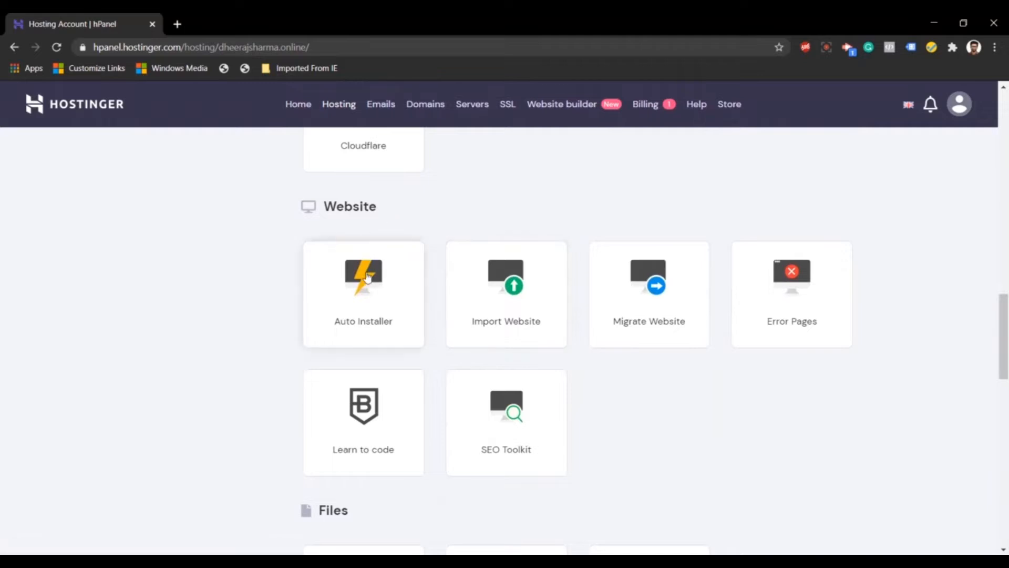
left_click(366, 301)
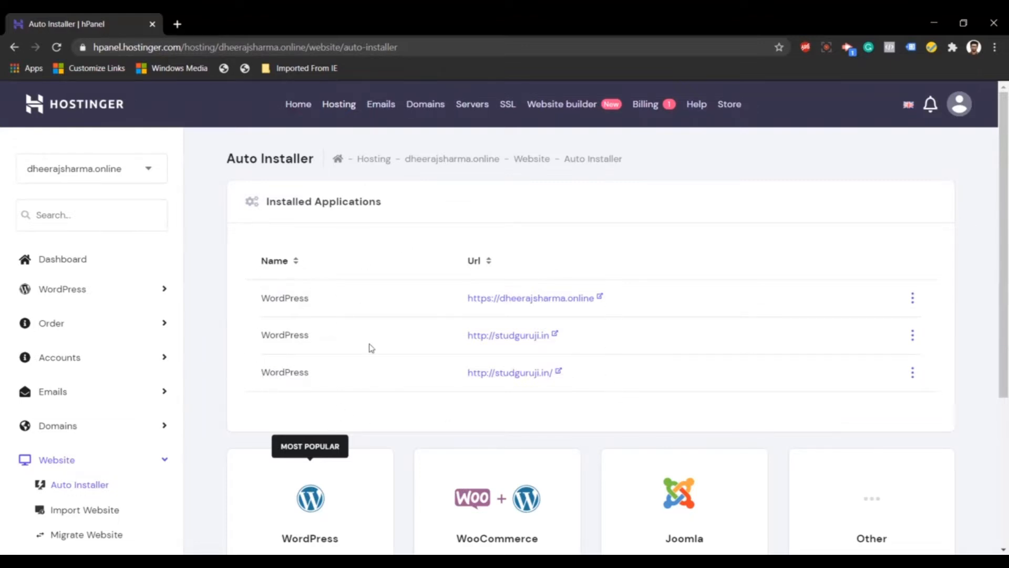
Open the WordPress installation form from the Auto Installer
scroll(374, 381, "down", 4)
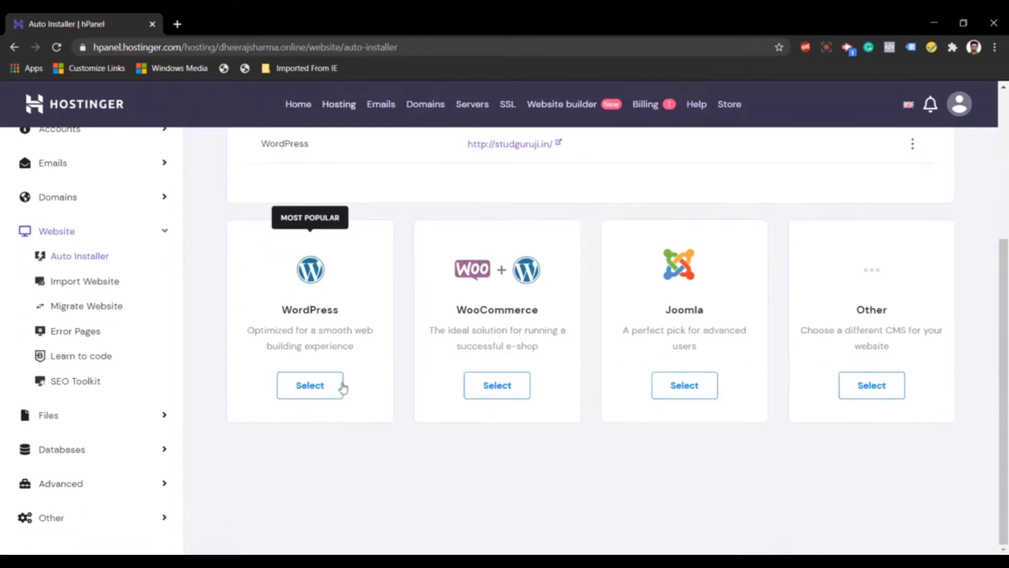
left_click(326, 388)
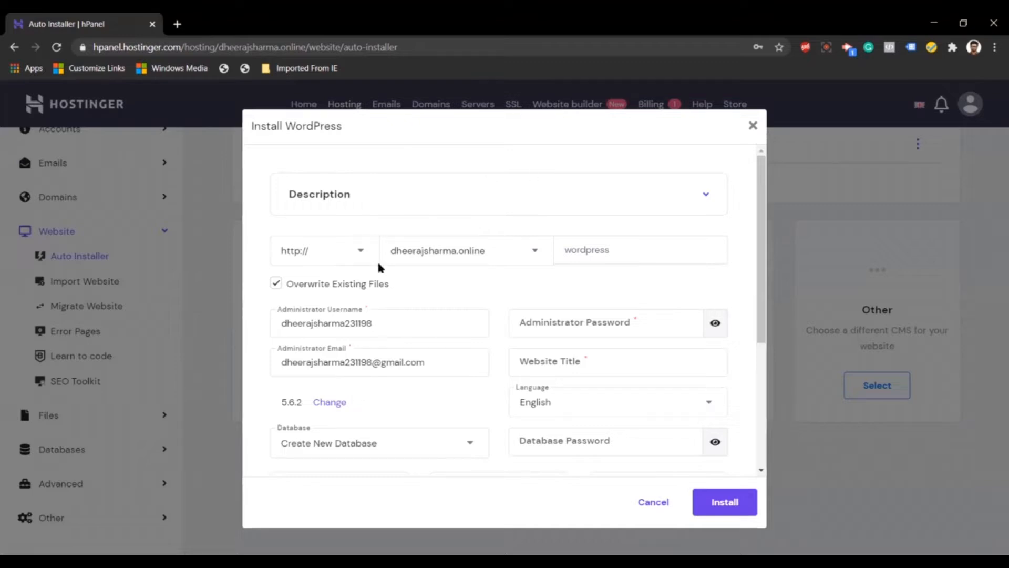
left_click(361, 258)
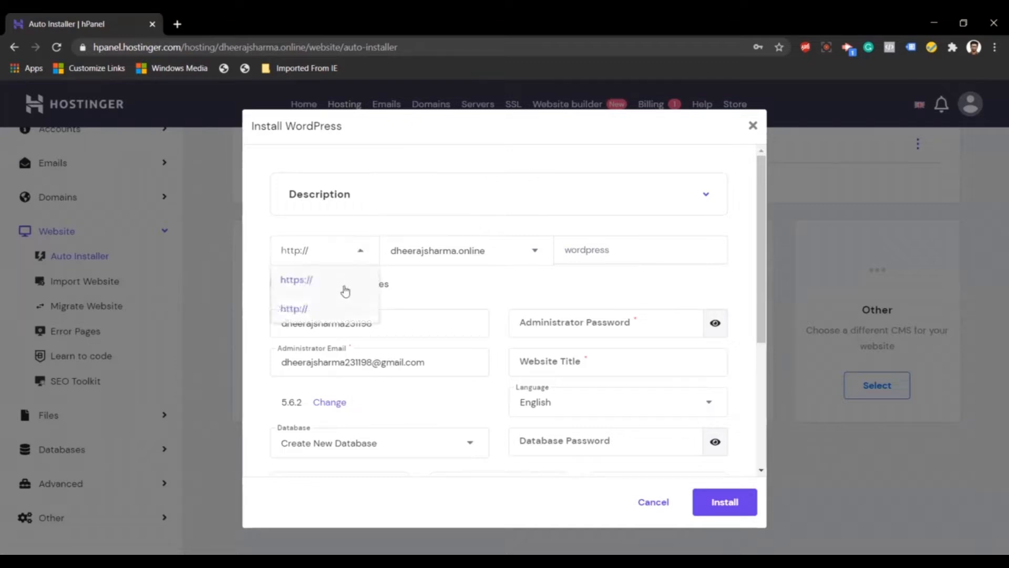
left_click(346, 285)
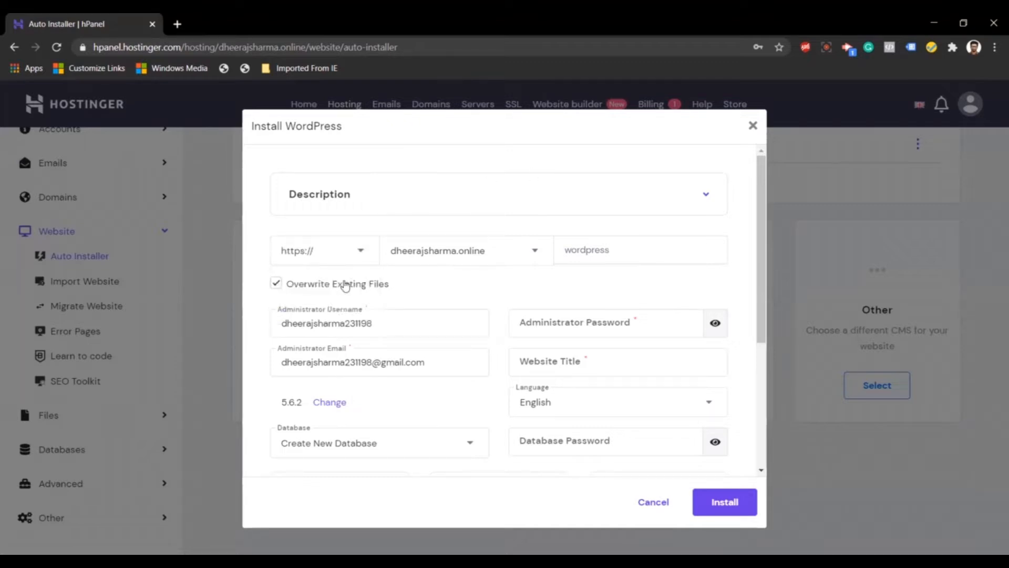
left_click(304, 251)
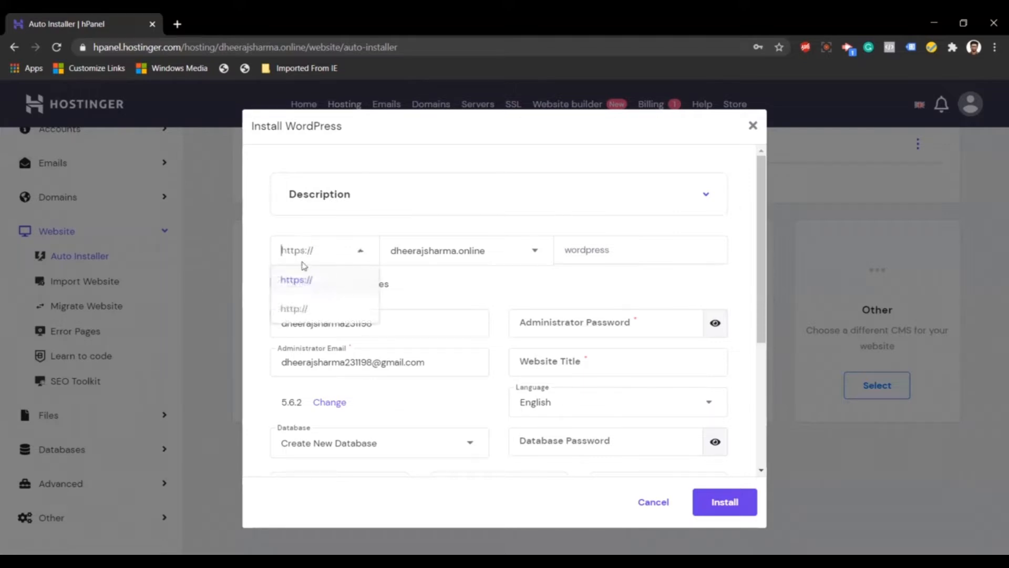
left_click(323, 287)
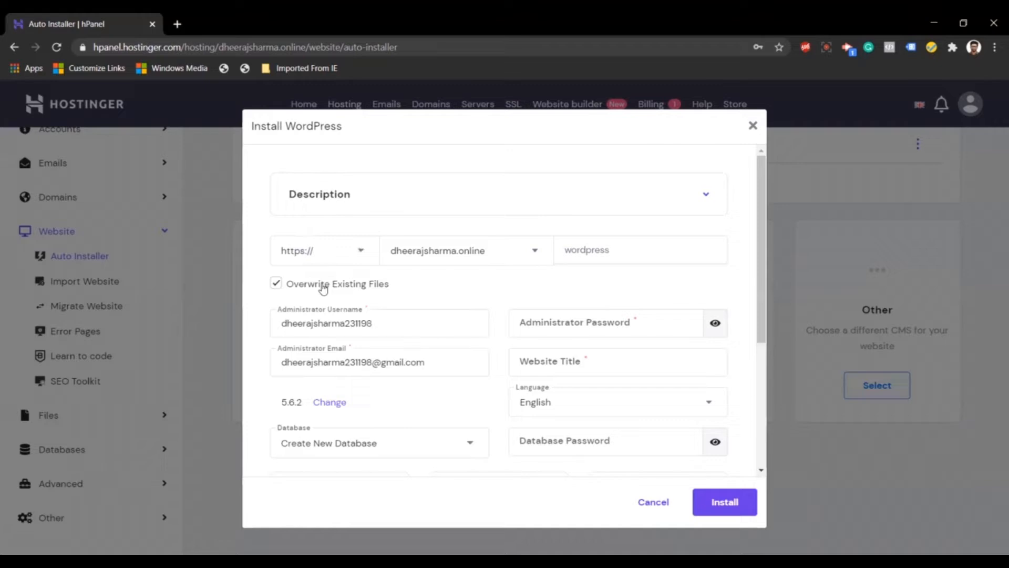
left_click(497, 255)
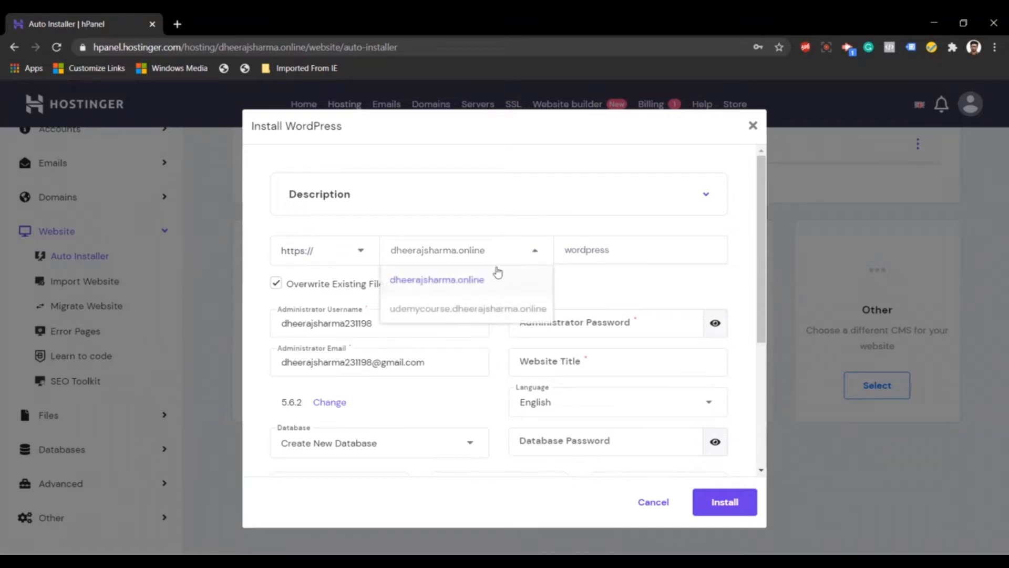
left_click(494, 308)
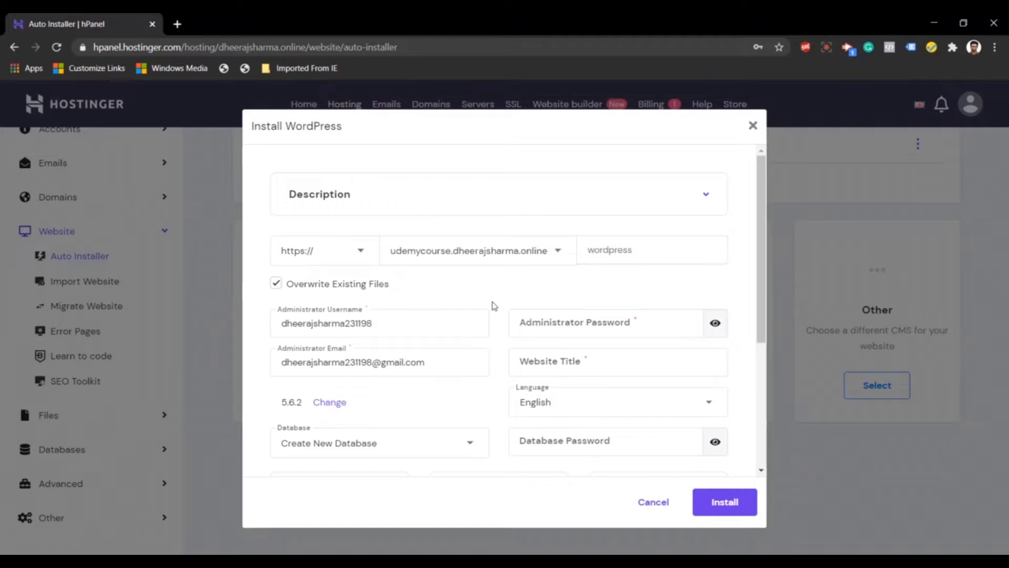
left_click(533, 251)
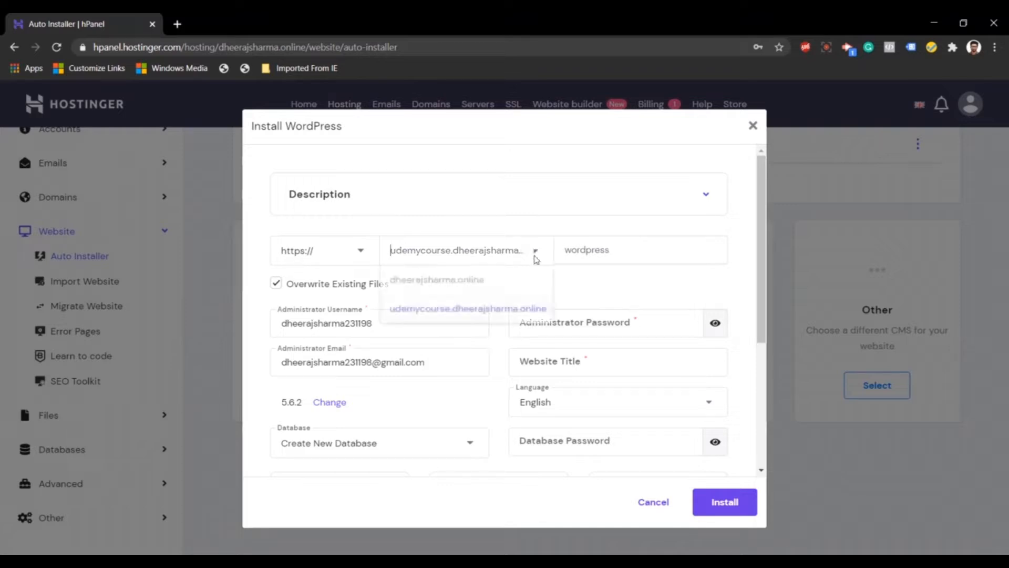
left_click(508, 308)
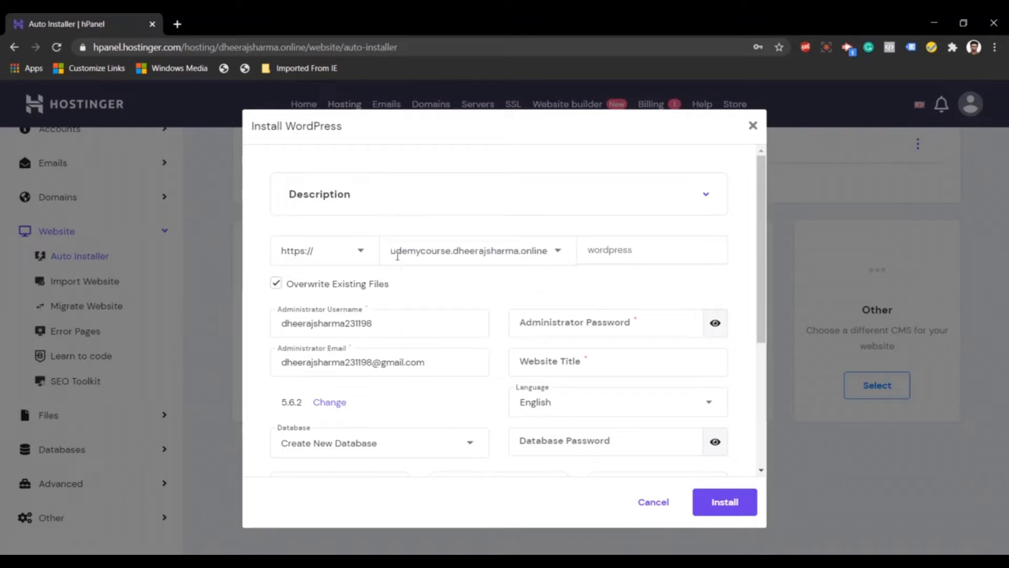
left_click(359, 252)
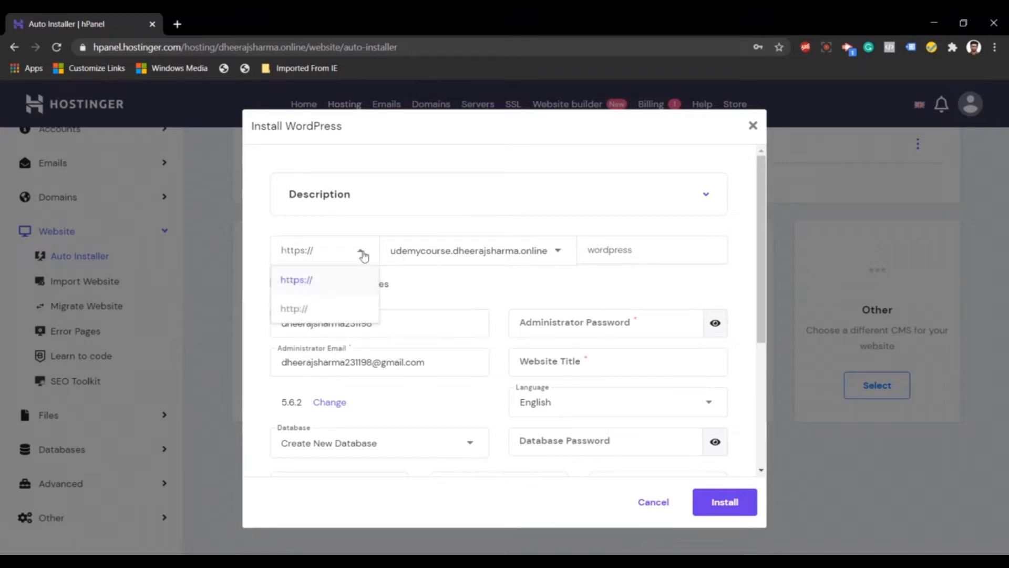
left_click(337, 308)
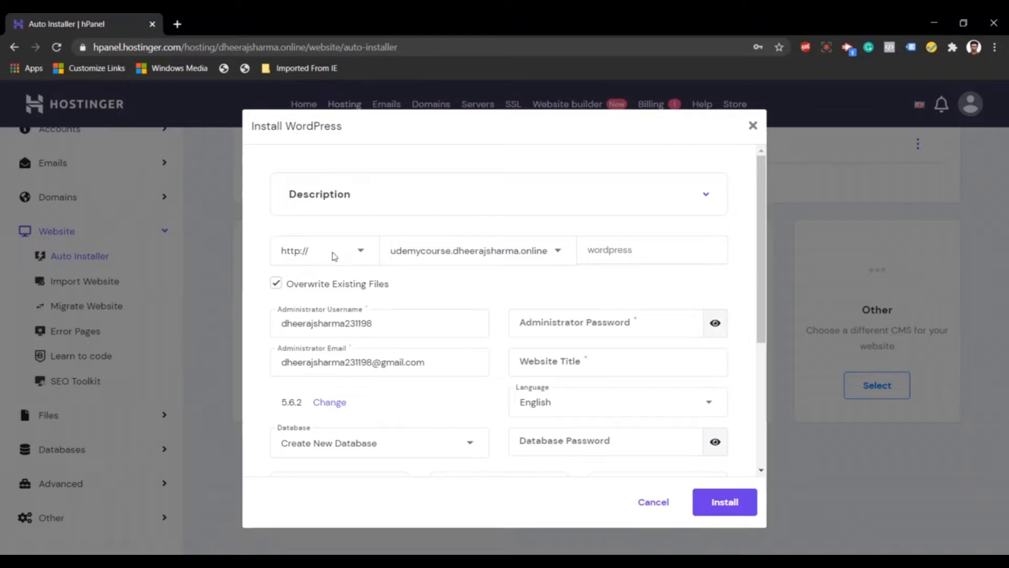
left_click(349, 258)
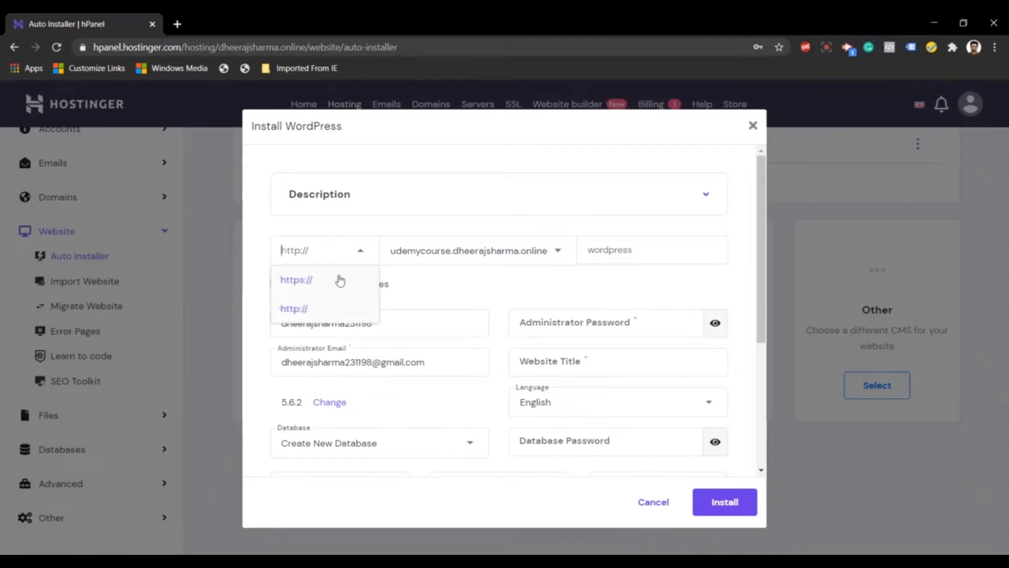
left_click(323, 309)
Enter the administrator password and set the website title to "Udemy Course by" followed by the site owner's full name
scroll(491, 311, "down", 2)
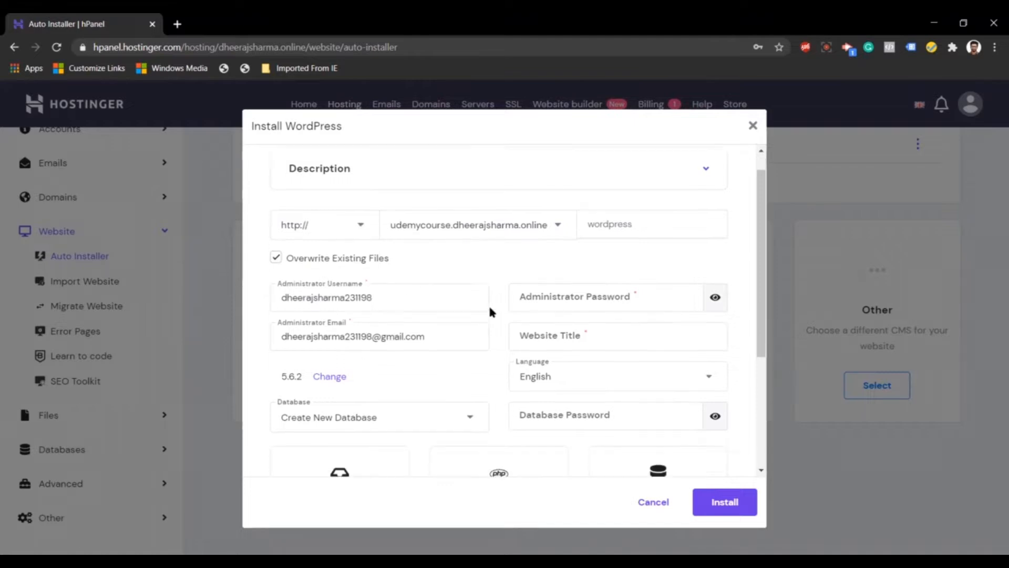
left_click(568, 253)
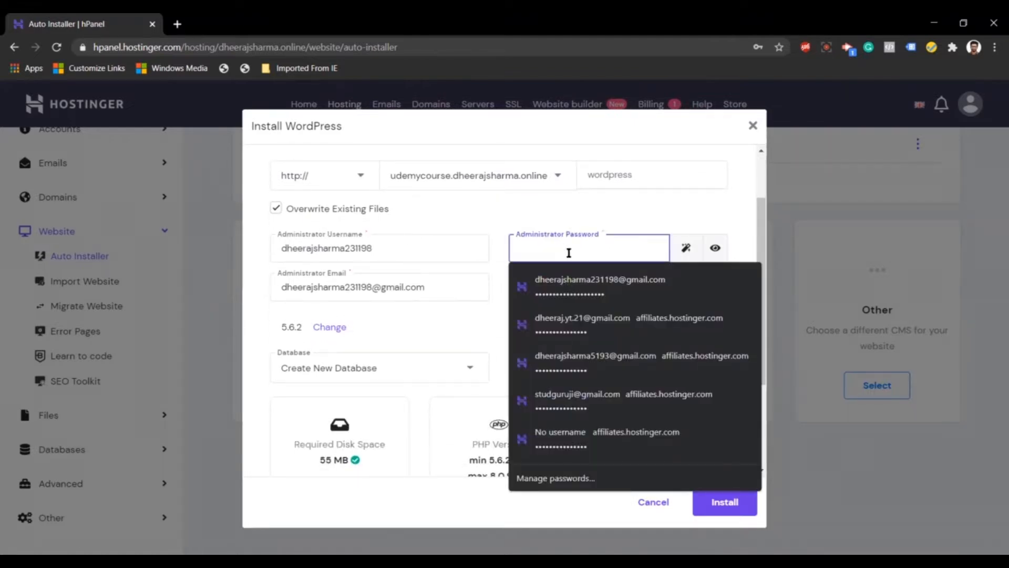
type("•••••••")
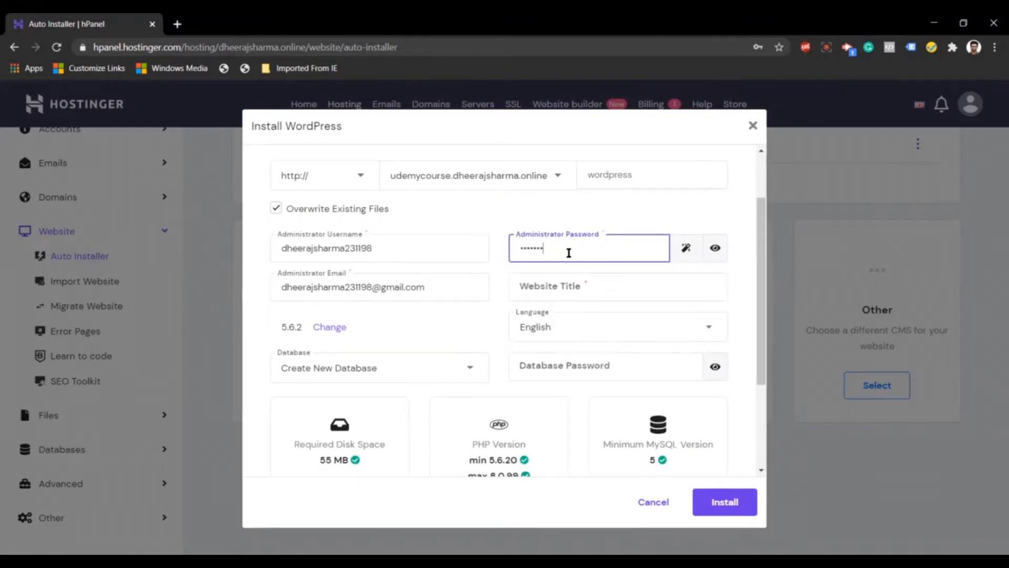
type("•••••••••••")
left_click(565, 284)
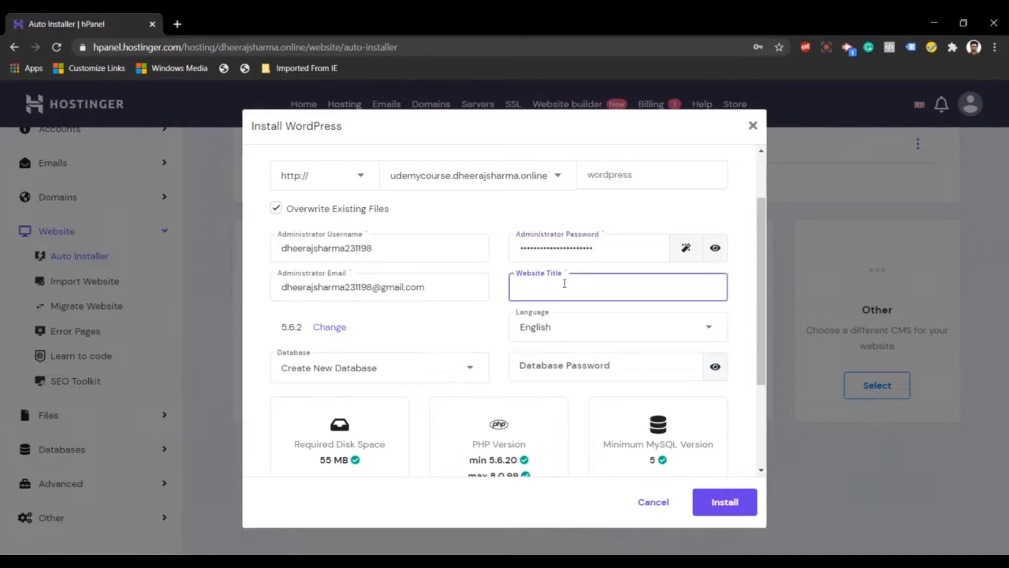
type("Udemy Course by Dh")
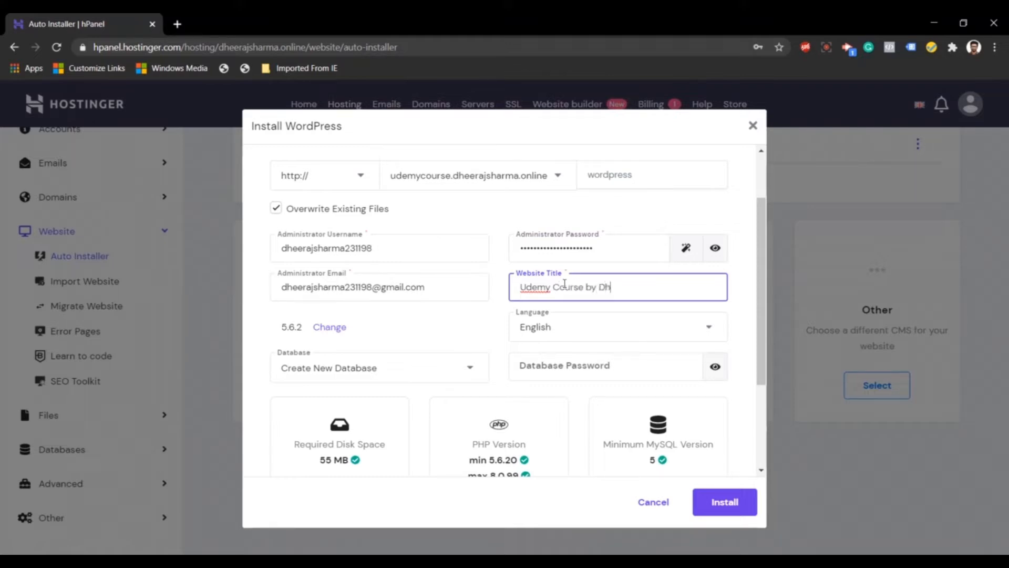
type("eeraj Sharma")
Enter the database password for the new database and start the WordPress installation
left_click(571, 370)
type("******")
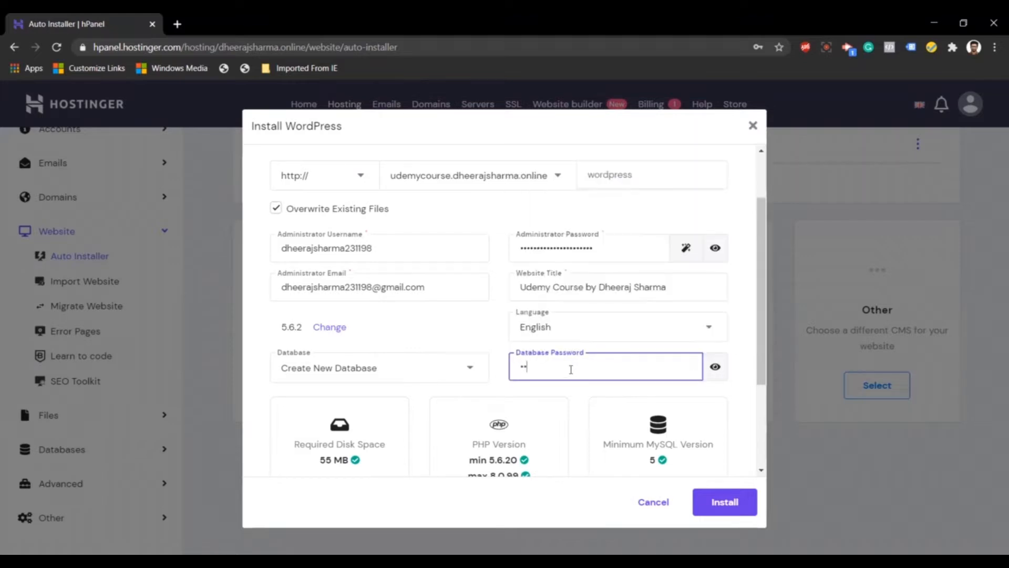
type("*************")
scroll(571, 370, "down", 2)
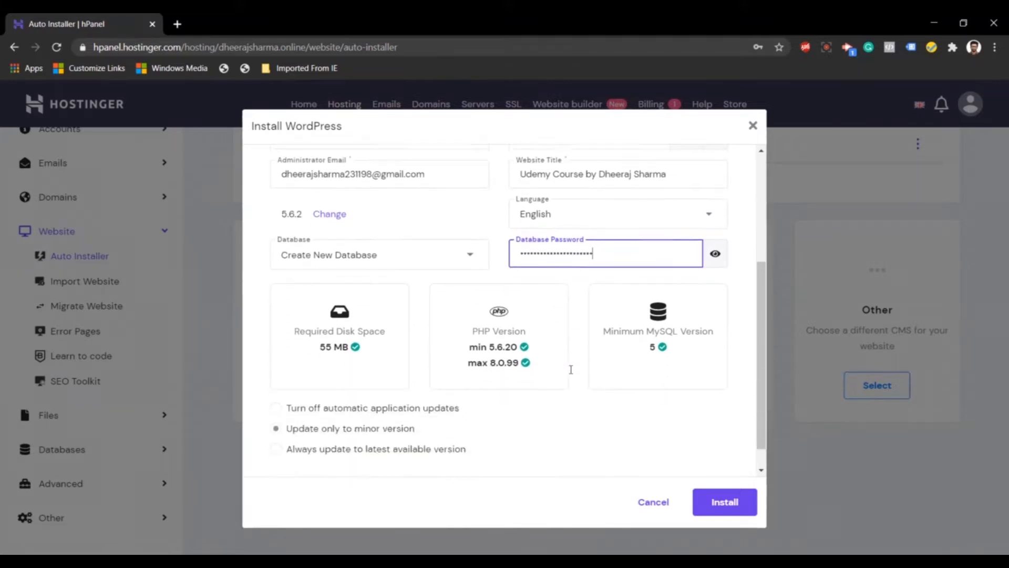
scroll(571, 370, "down", 1)
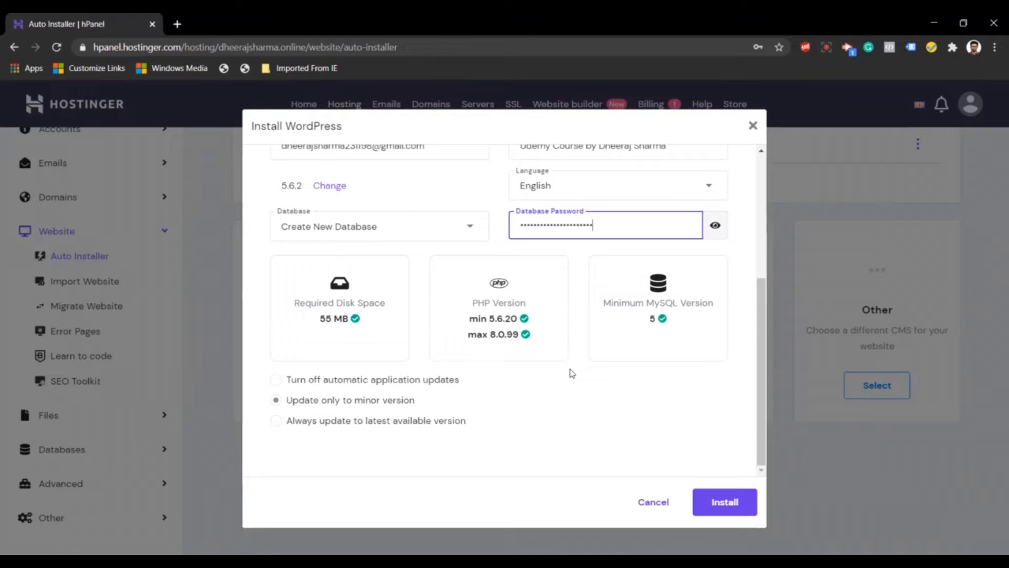
left_click(717, 501)
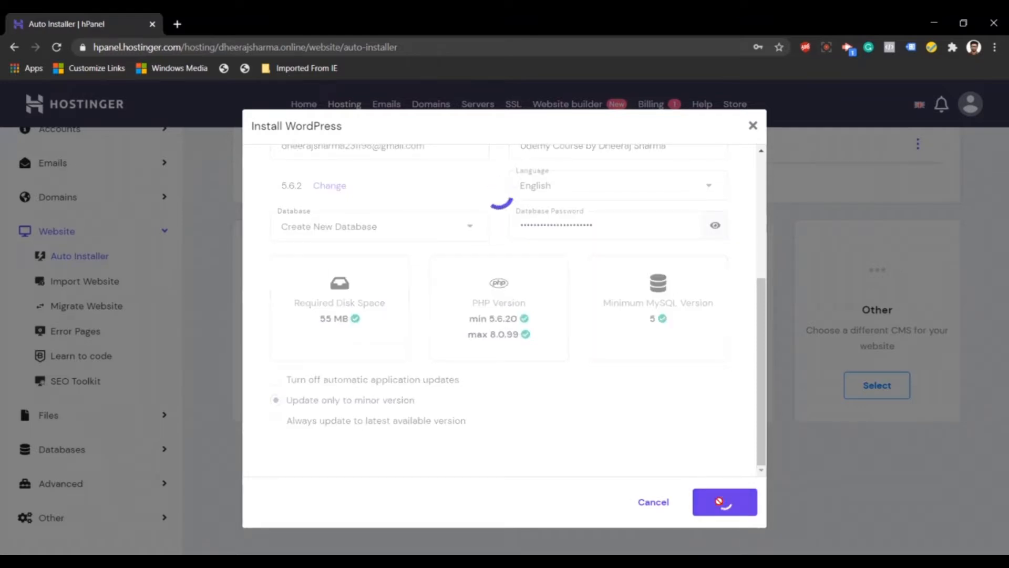
Close the WordPress installation form and reload the Auto Installer page to refresh the installed applications
left_click_drag(759, 395, 770, 222)
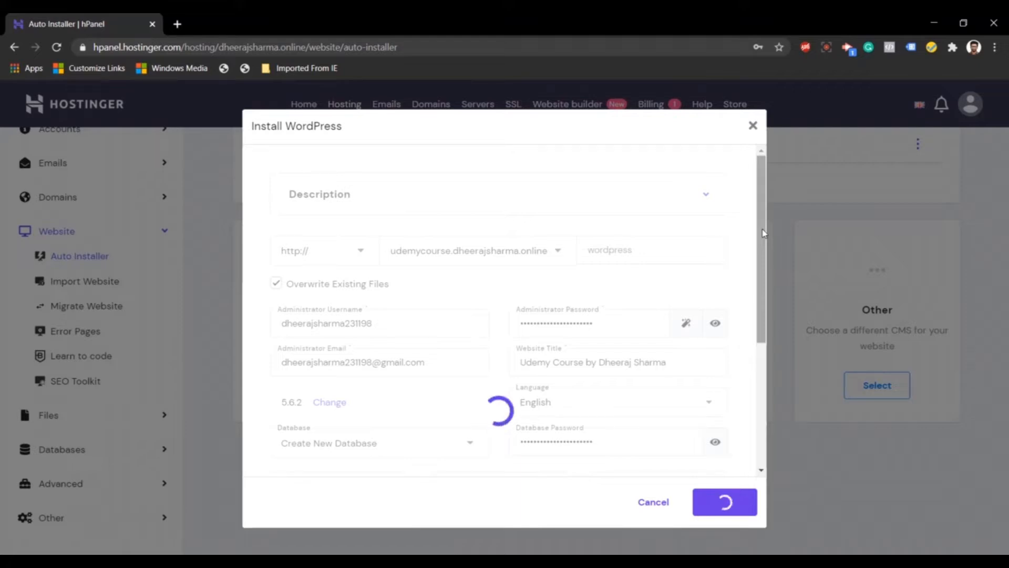
left_click_drag(764, 233, 764, 235)
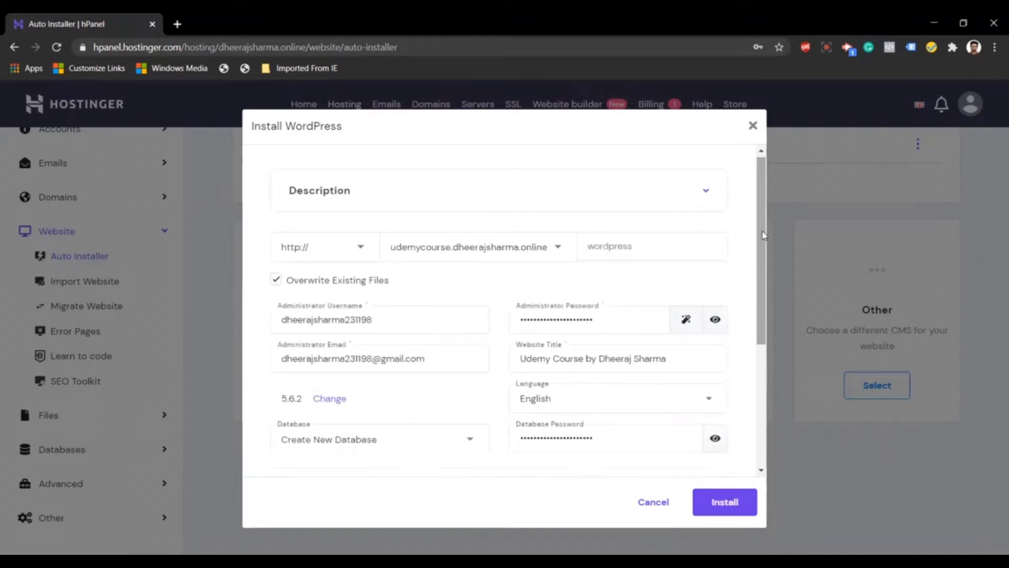
left_click(753, 125)
scroll(510, 310, "up", 5)
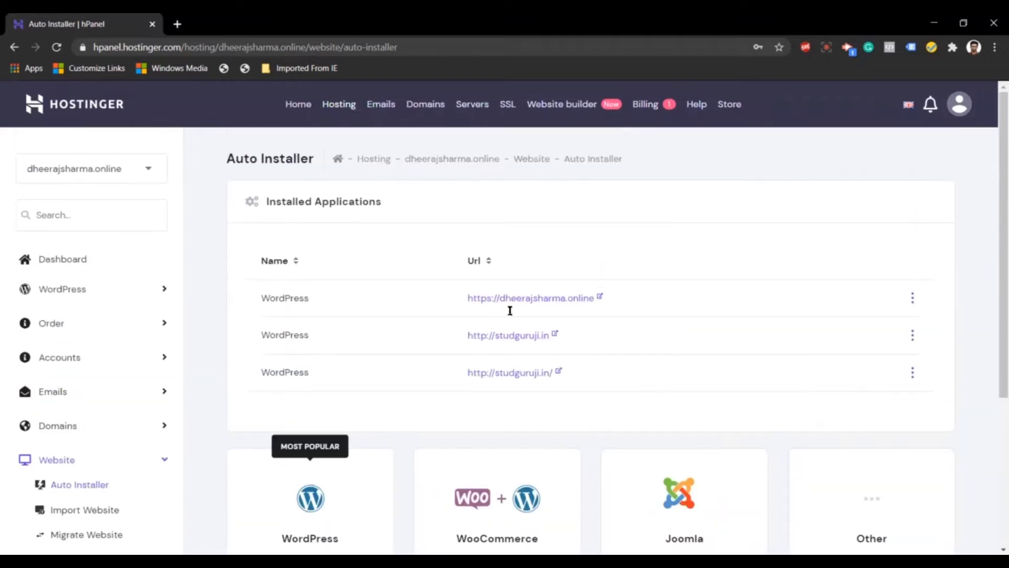
left_click(59, 49)
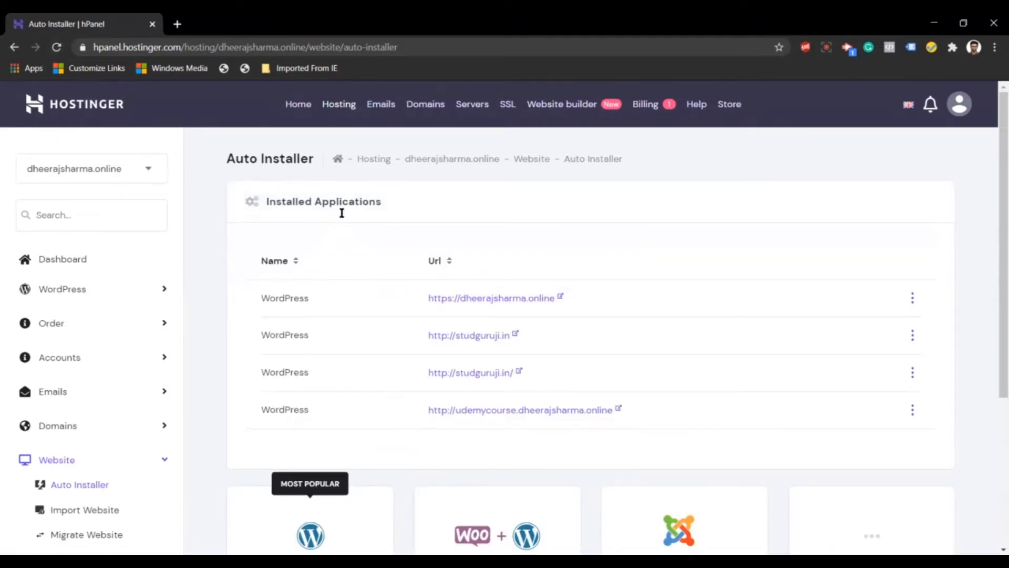
Open the newly installed udemycourse site and check its title and welcome post
left_click(513, 416)
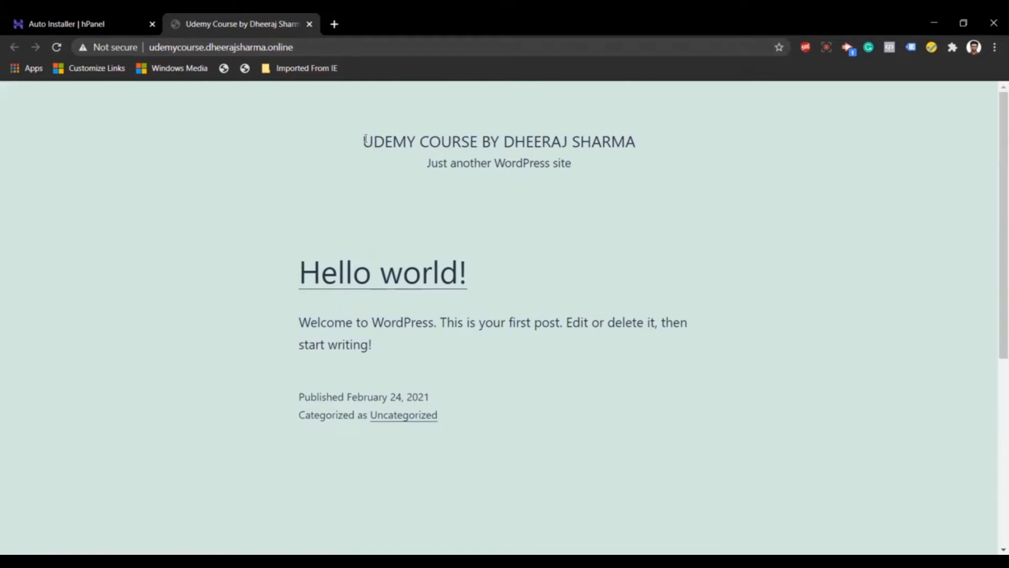
left_click_drag(364, 143, 585, 138)
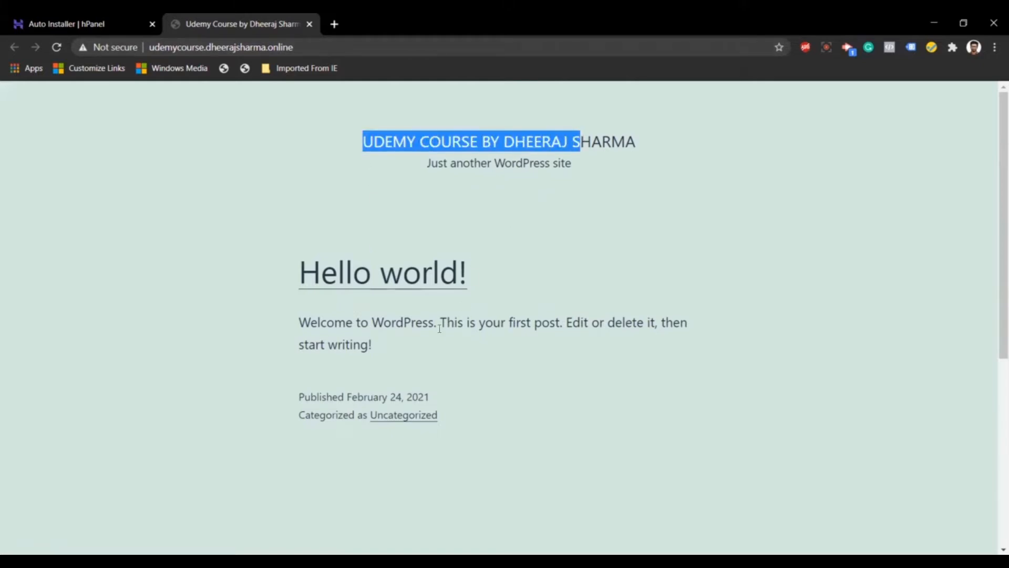
double_click(421, 323)
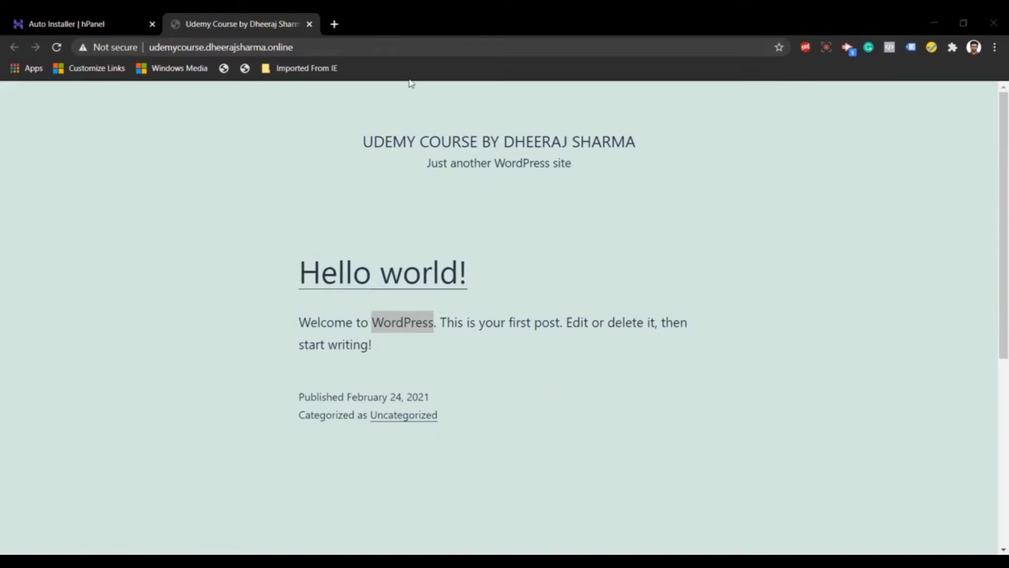
Open the WordPress login page of the udemycourse site by adding /wp-admin to its address
left_click(410, 51)
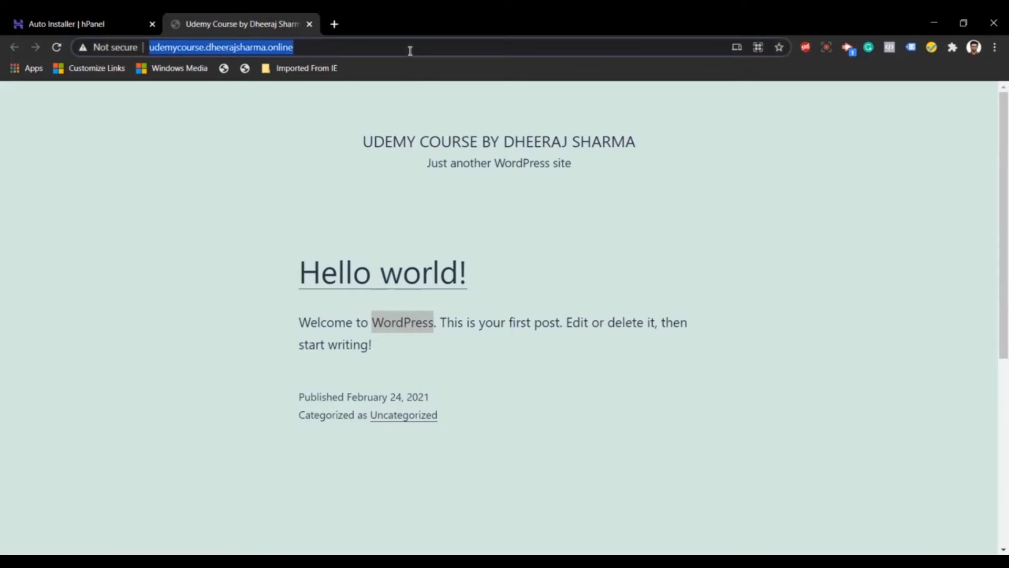
left_click(410, 51)
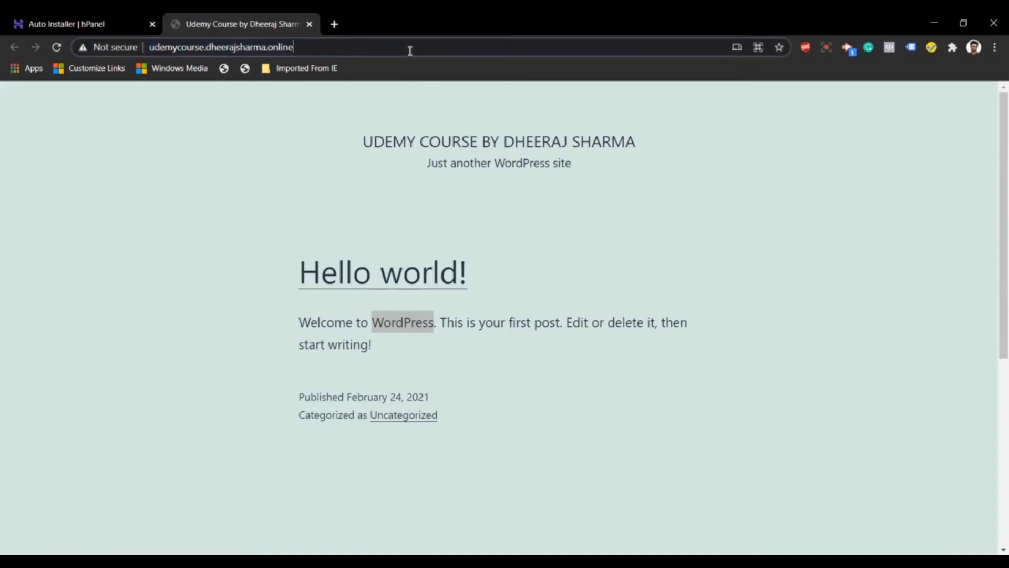
type("/w")
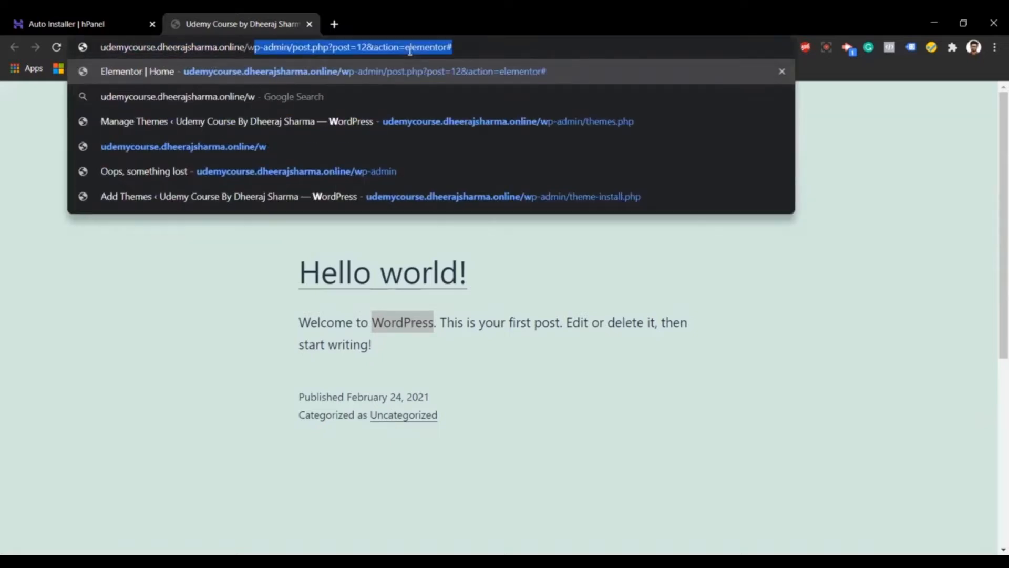
type("p-ad")
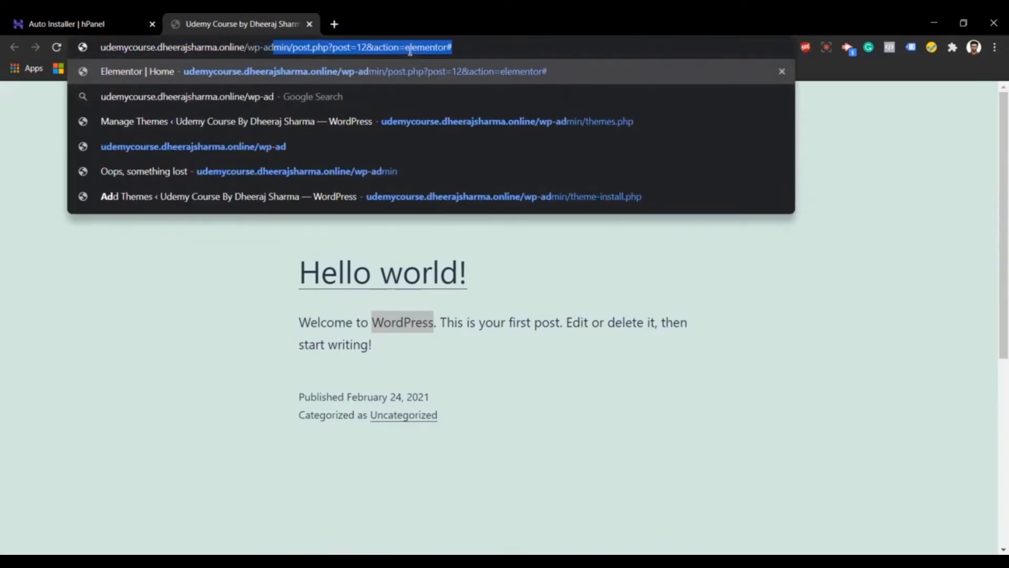
type("min")
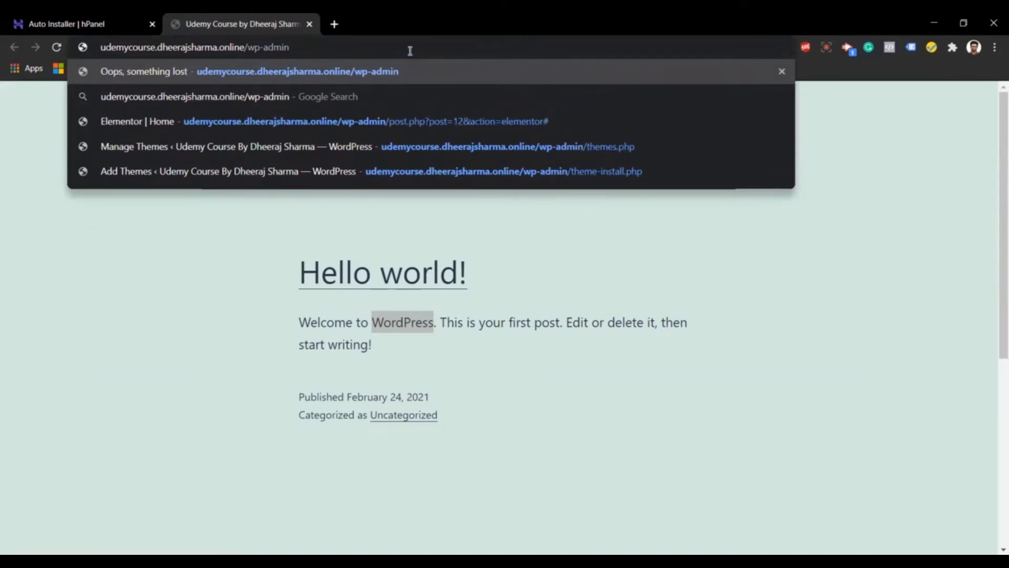
key("Return")
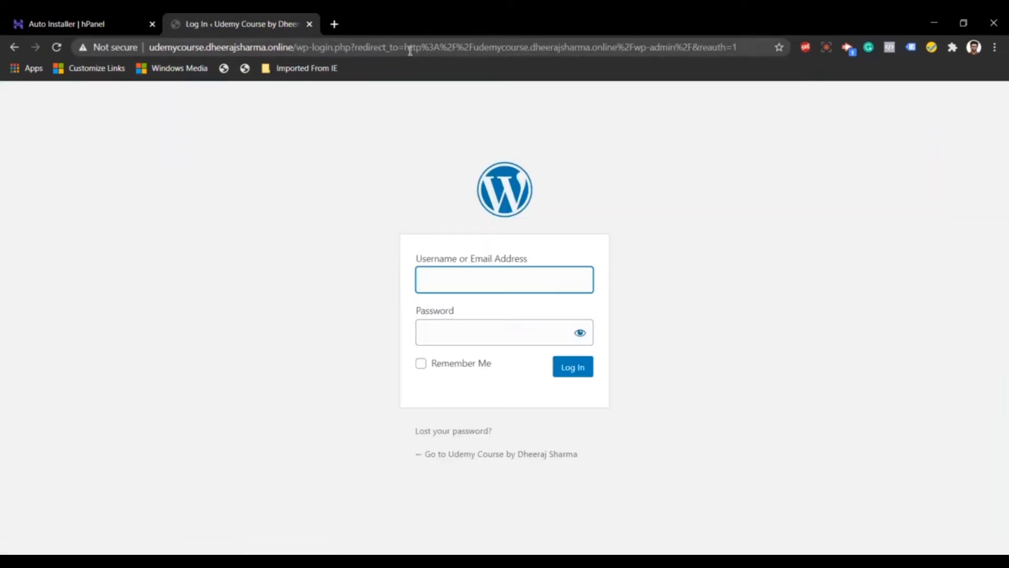
Log in to WordPress with the account e-mail and password, and dismiss the welcome panel on the dashboard
left_click(447, 288)
left_click(451, 308)
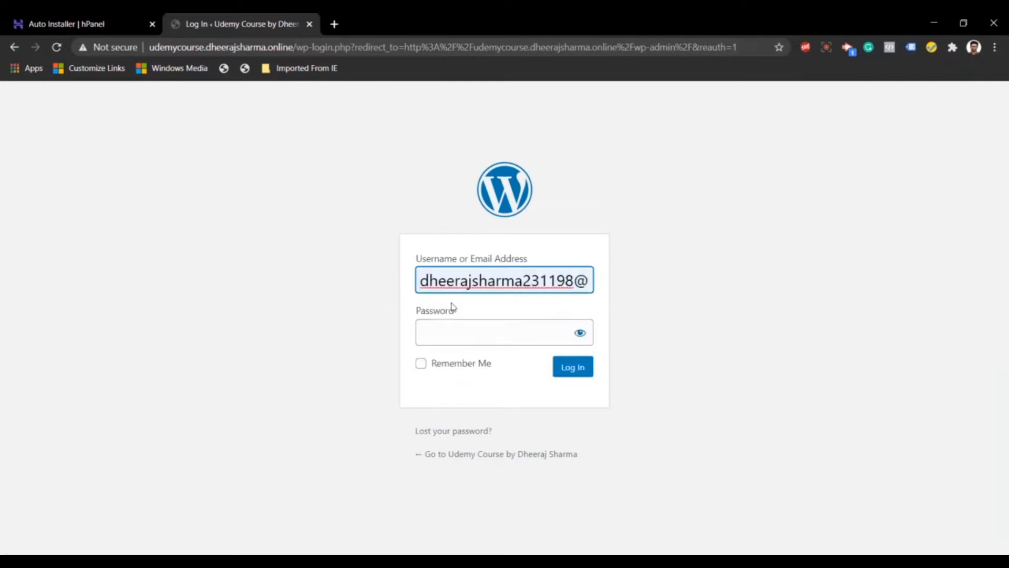
left_click(463, 319)
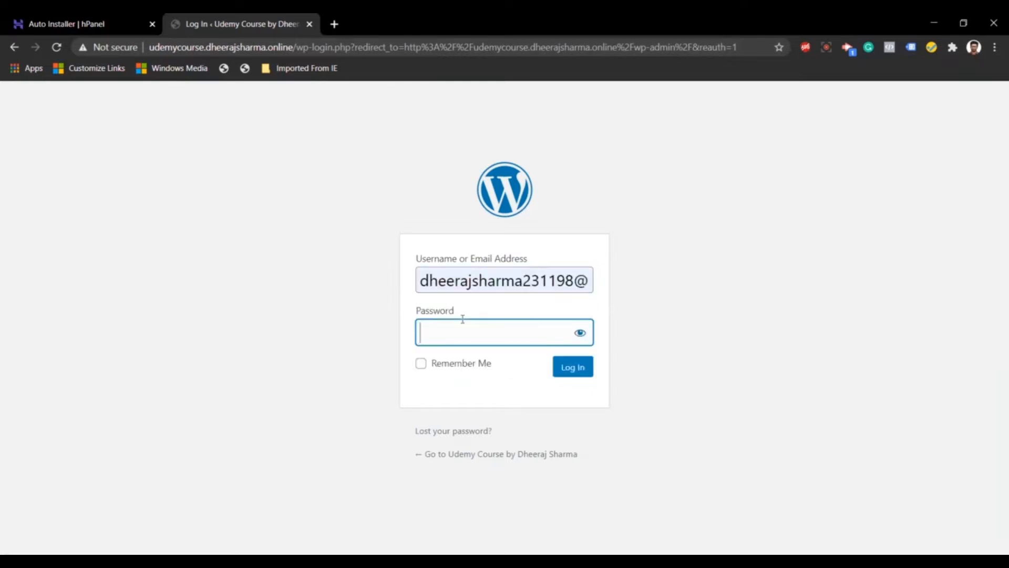
type("••••••••••••••••••••••")
left_click(558, 369)
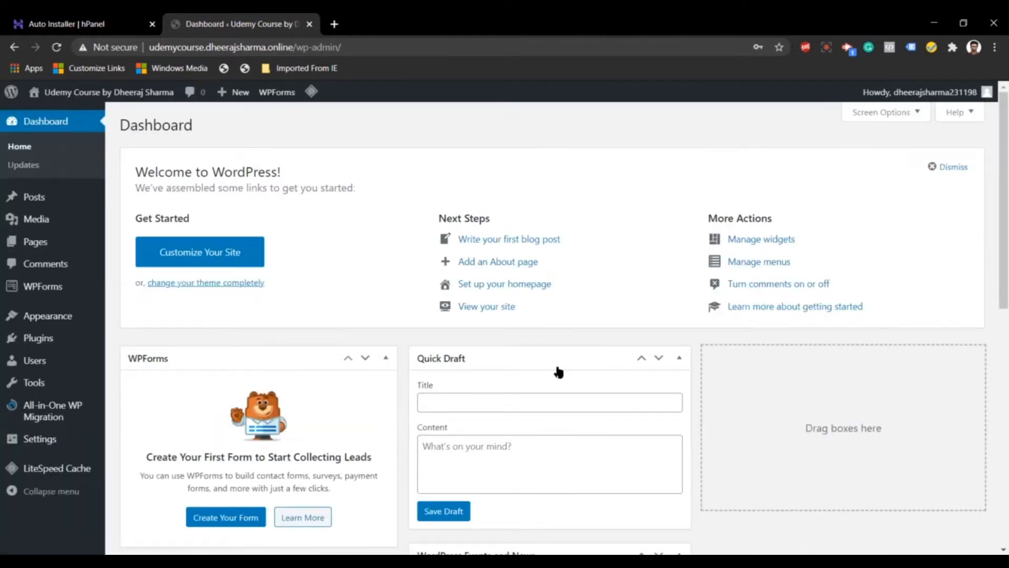
left_click(963, 166)
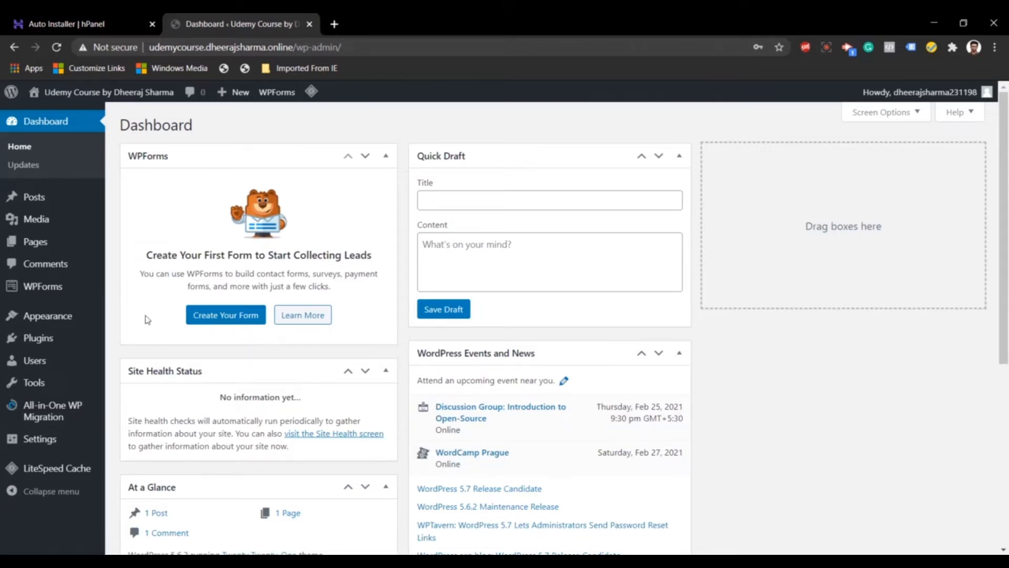
Open the udemycourse site in a new browser tab and look over its front page
left_click(334, 24)
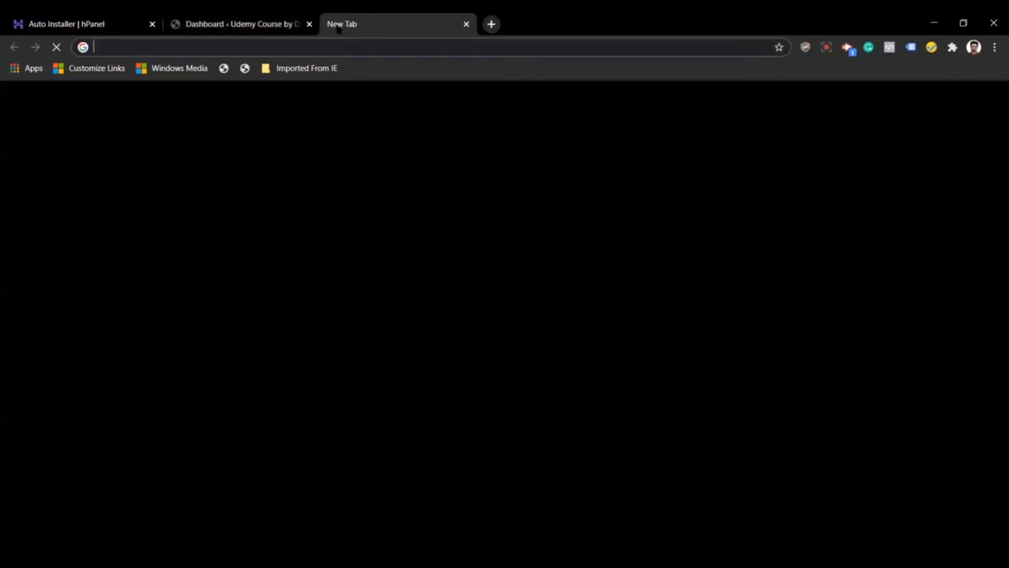
type("udemyco")
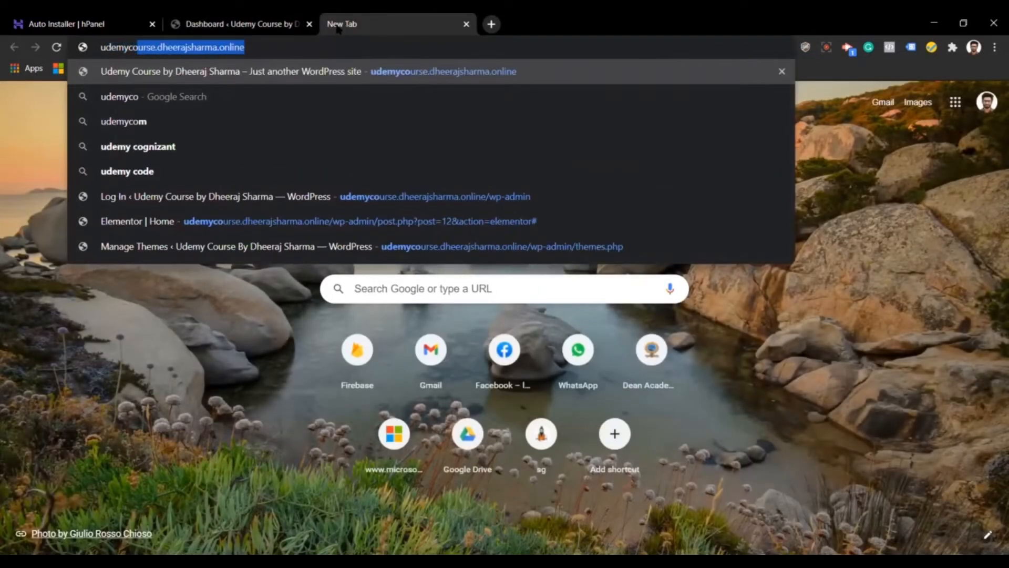
key("Return")
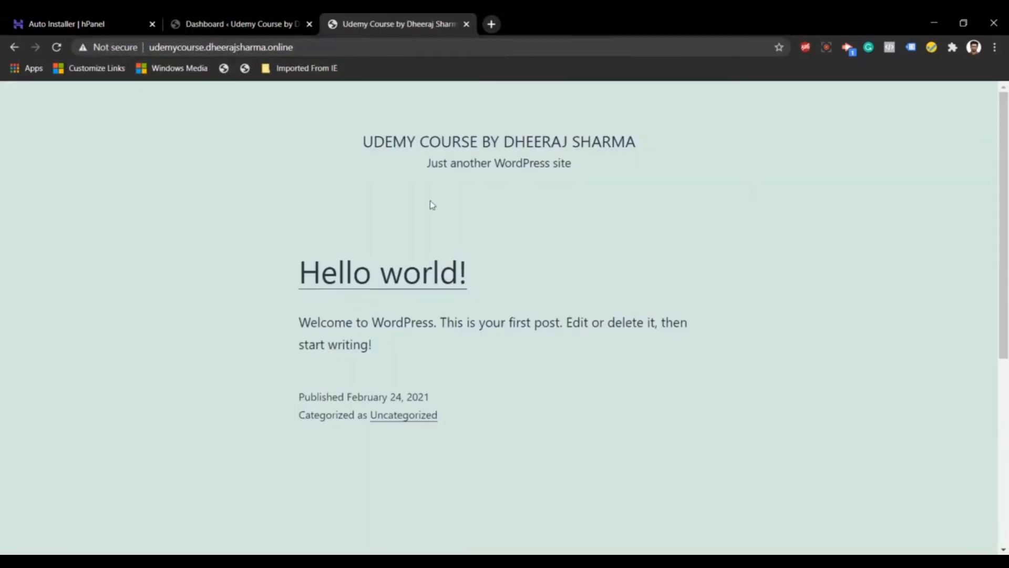
scroll(453, 270, "down", 3)
scroll(453, 268, "up", 3)
Search for the "astra" theme among the themes available to add to the udemycourse site and activate Astra
left_click(217, 19)
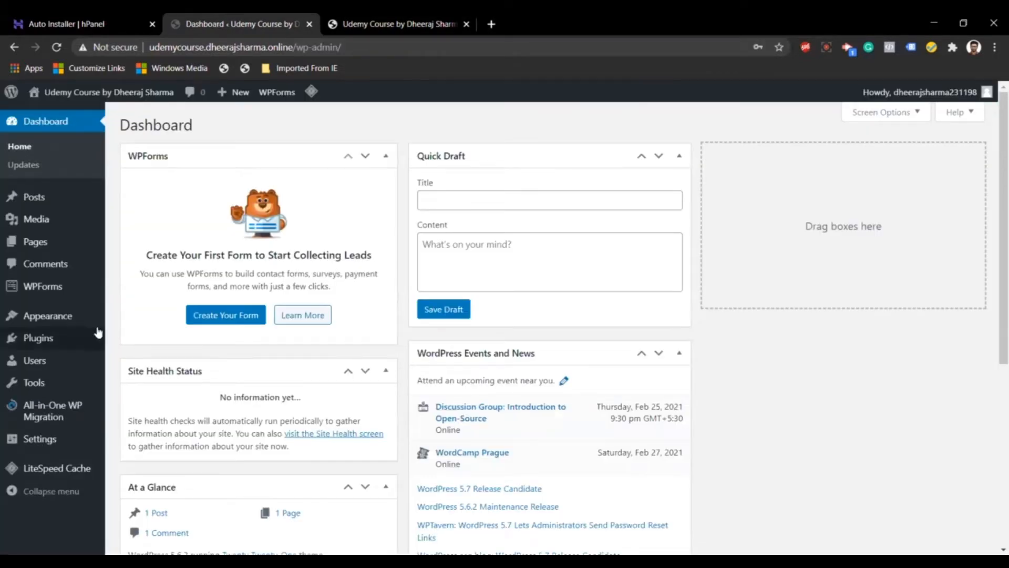
mouse_move(84, 322)
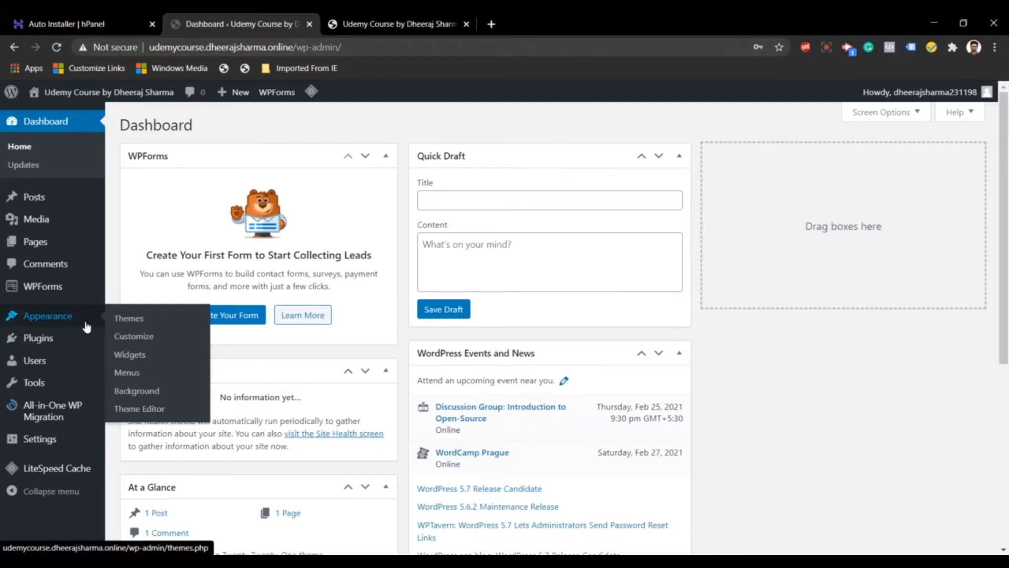
left_click(125, 319)
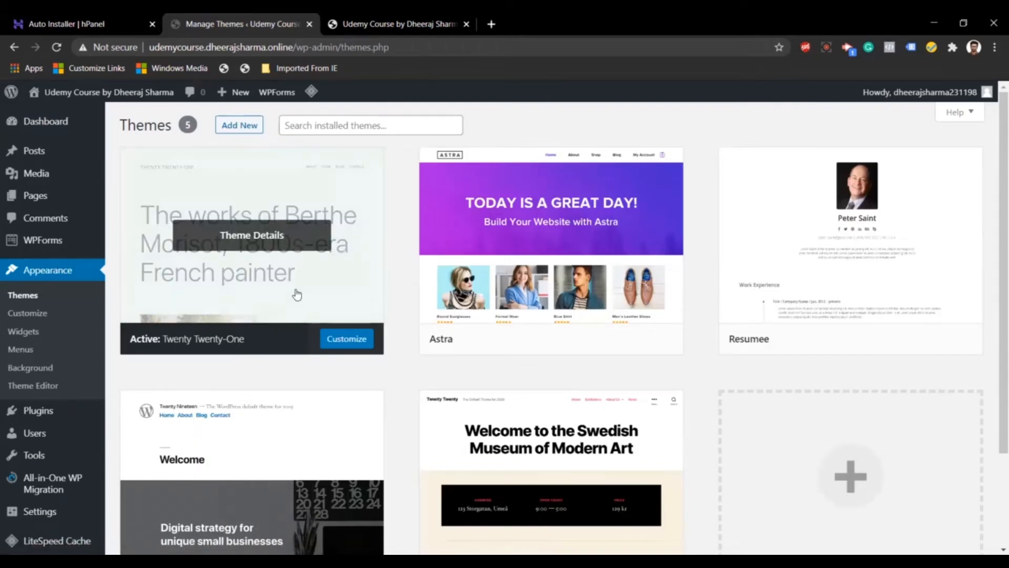
left_click(250, 130)
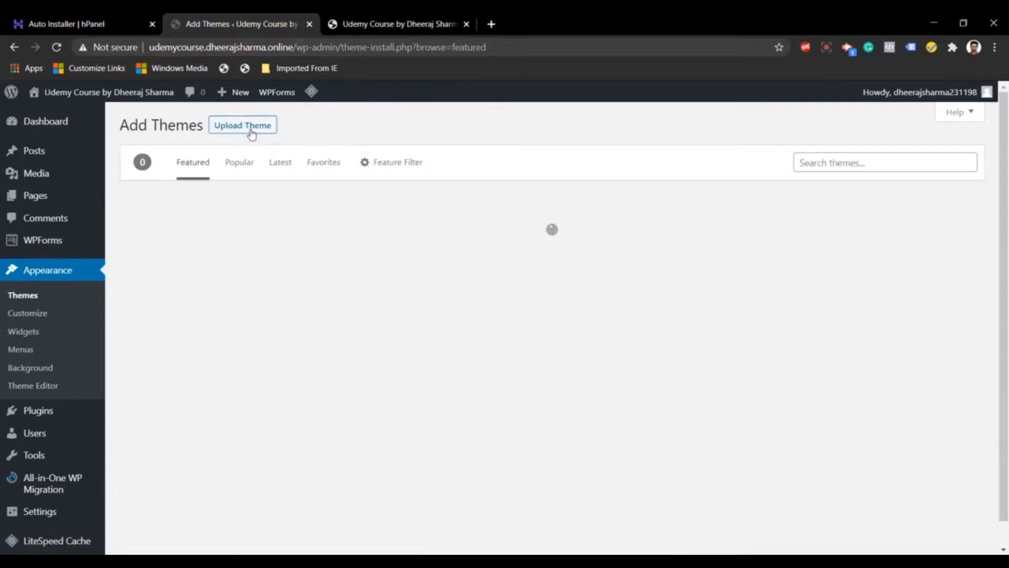
left_click(829, 162)
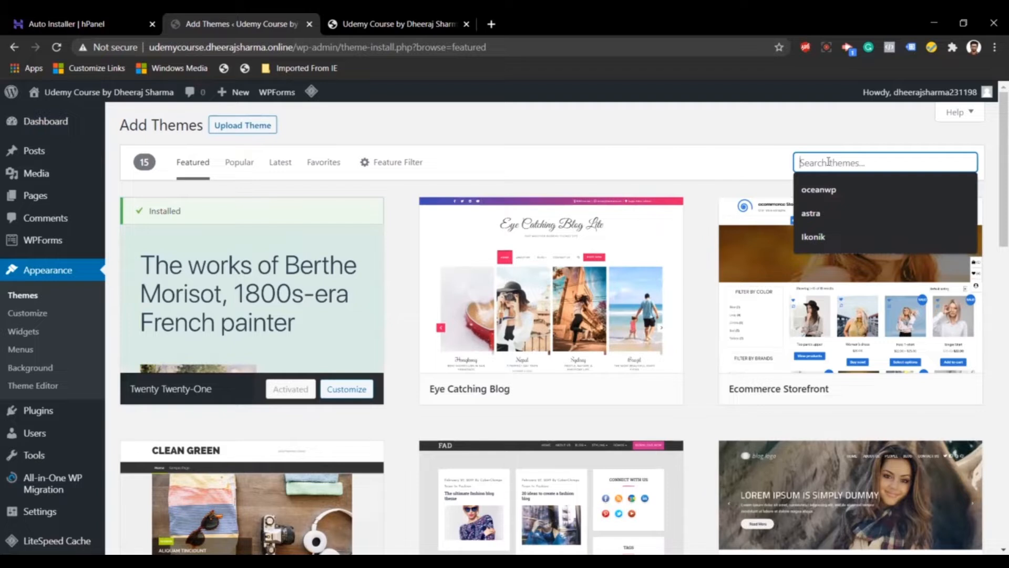
type("ast")
type("ra")
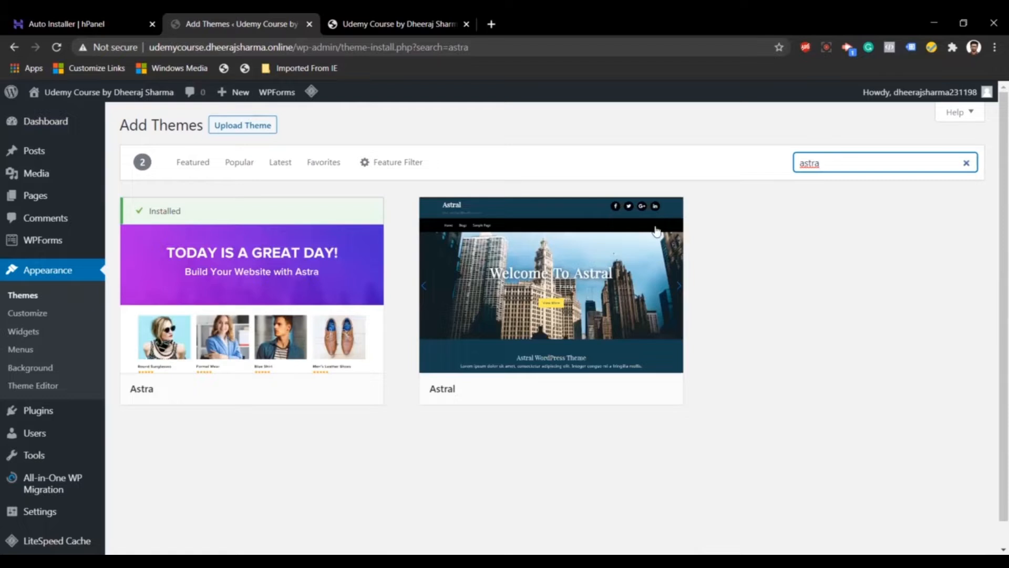
mouse_move(295, 263)
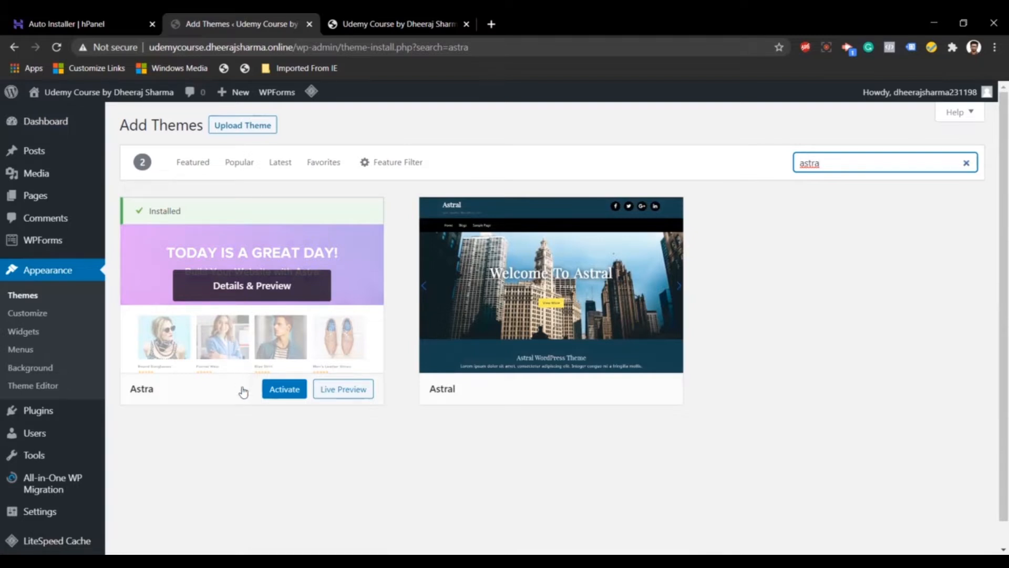
left_click(287, 394)
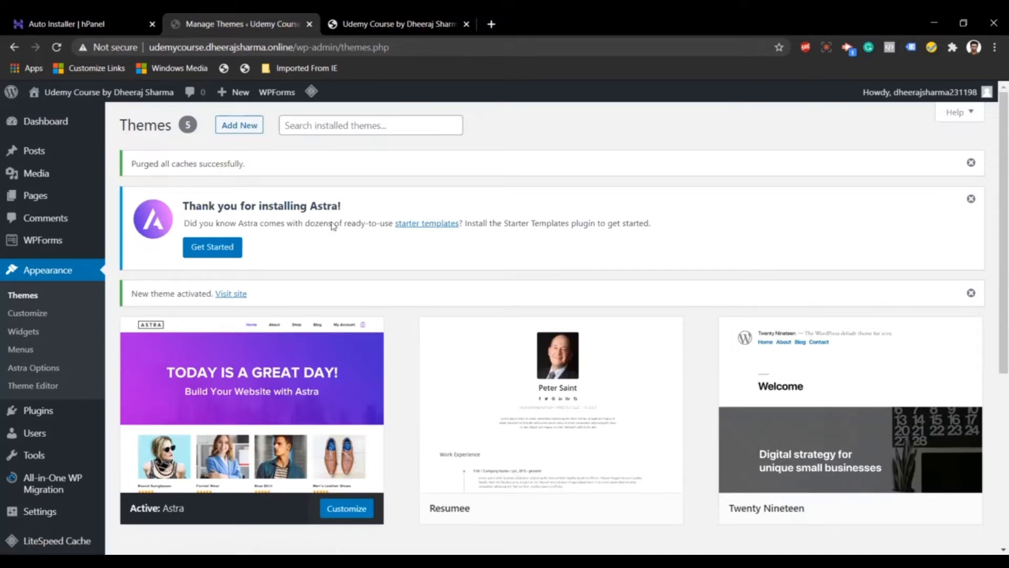
Dismiss the Astra and cache notices, and visit the reloaded site to check its front page from header to footer
left_click(971, 199)
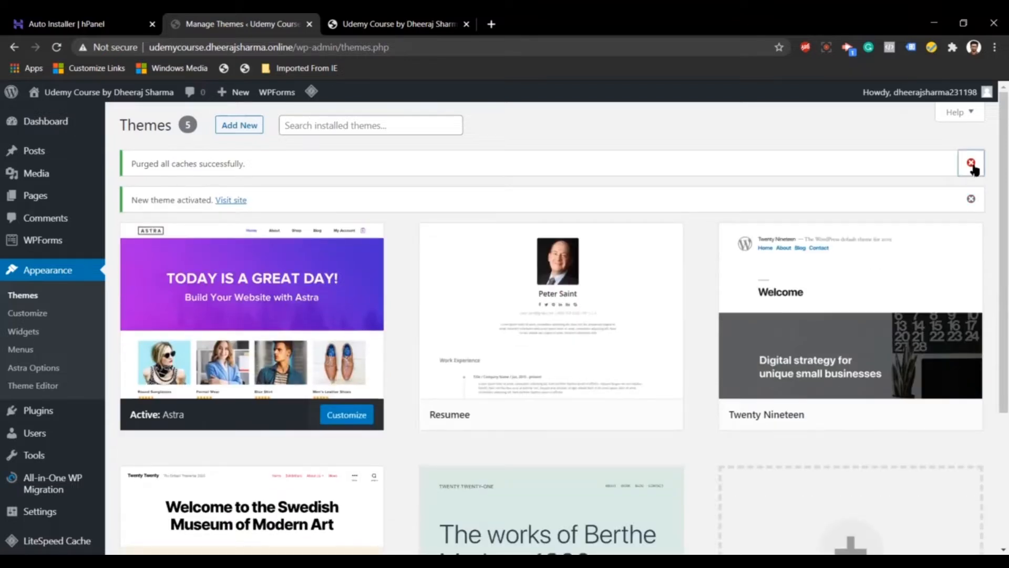
left_click(972, 164)
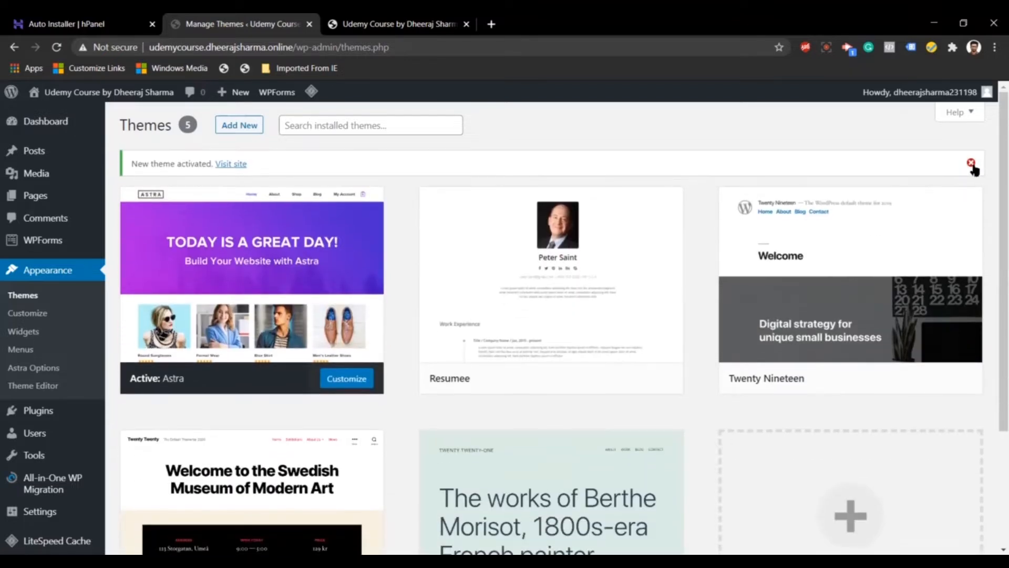
left_click(239, 166)
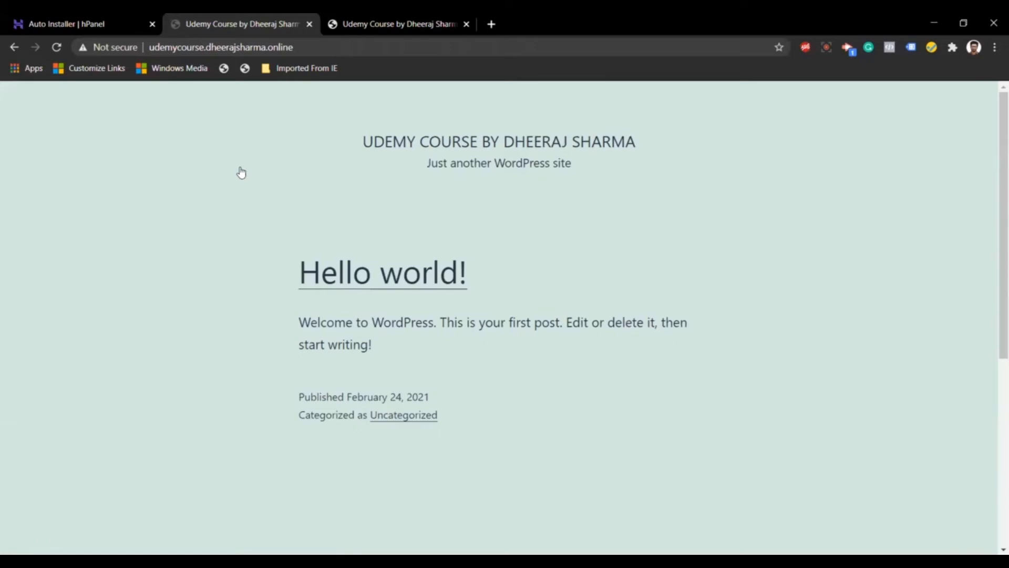
left_click(59, 48)
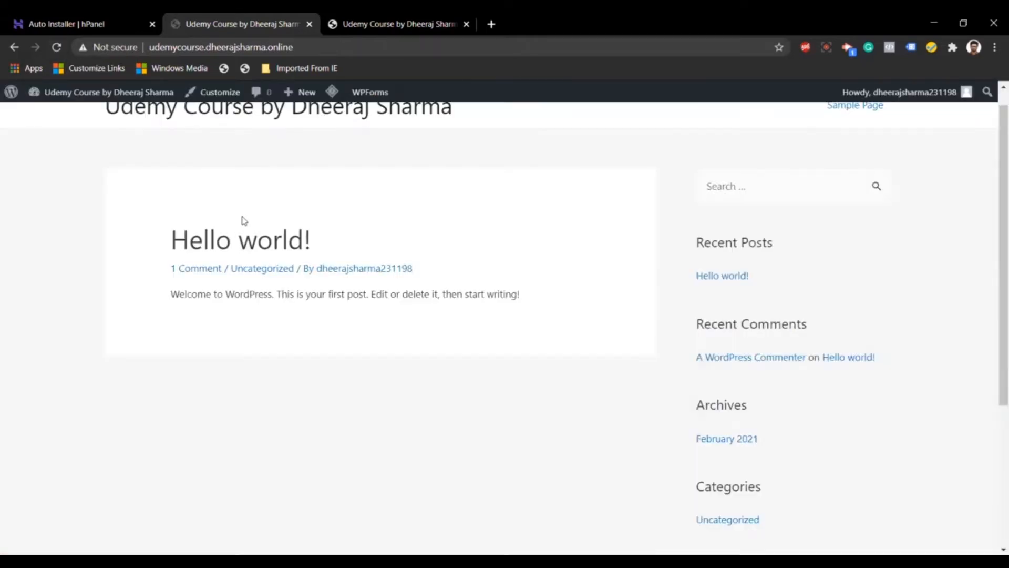
scroll(244, 220, "down", 5)
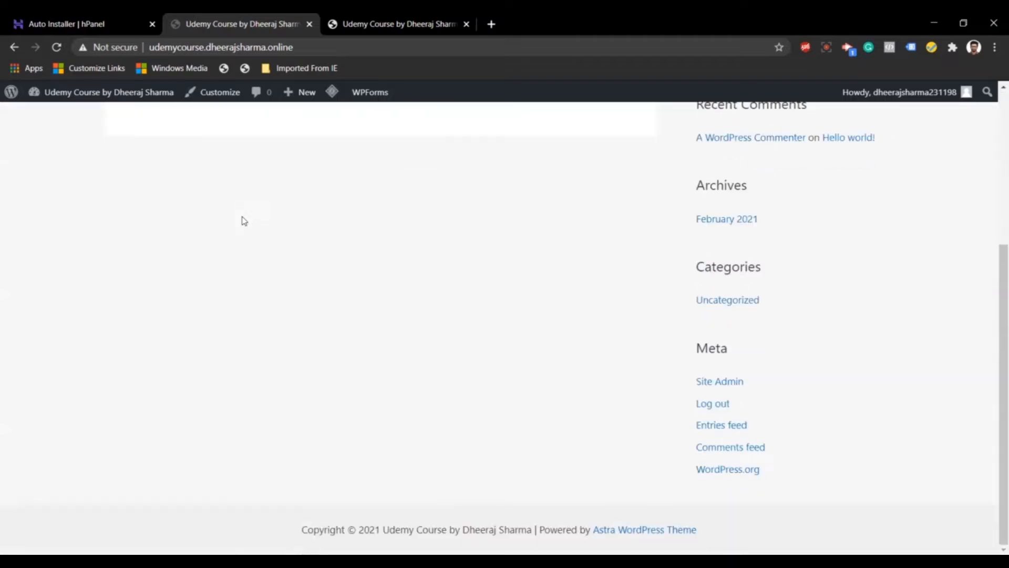
scroll(243, 221, "up", 5)
Activate the starter template importer plugin from Astra Options and choose Elementor as the page builder
left_click(11, 49)
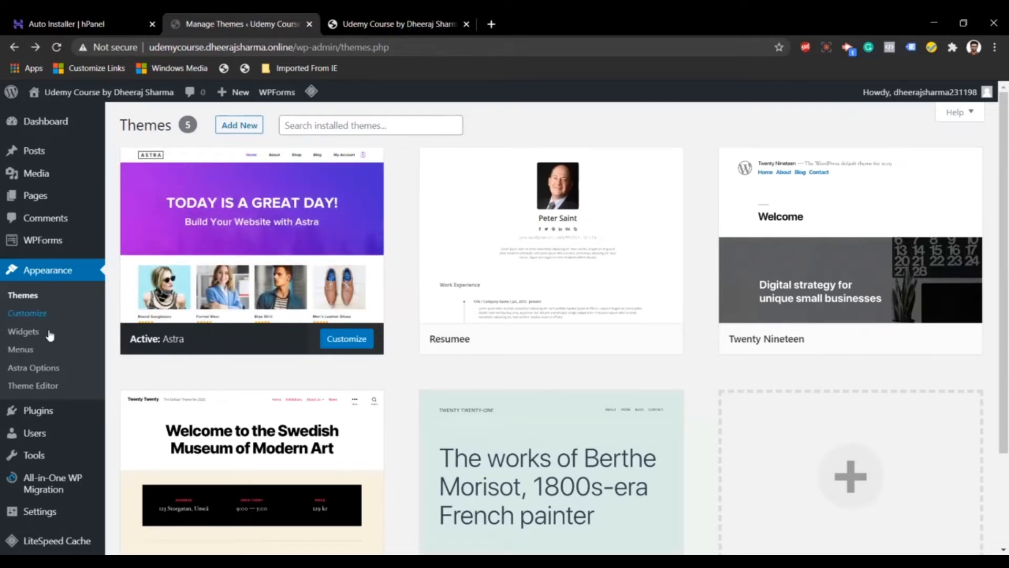
left_click(47, 367)
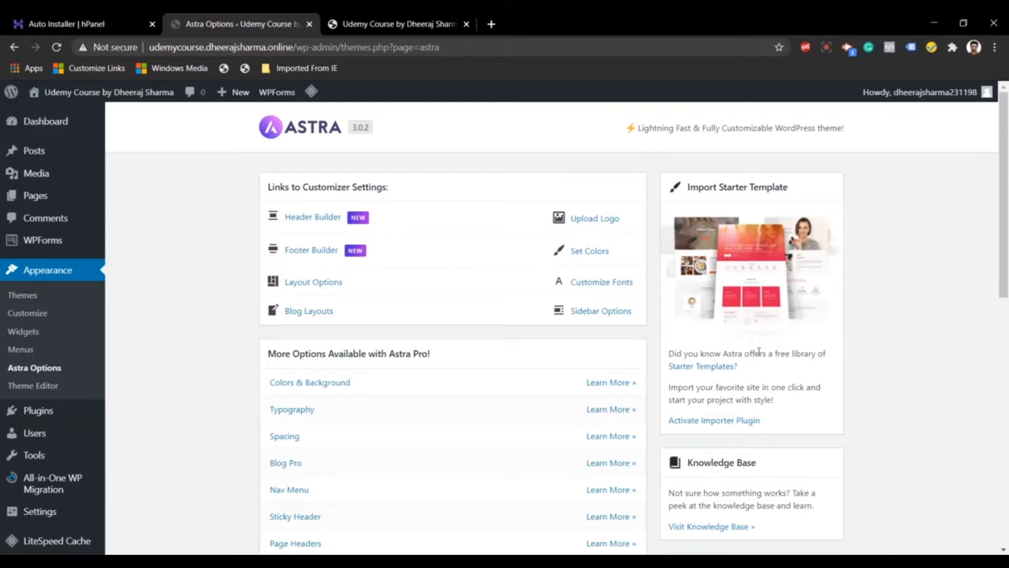
left_click(723, 423)
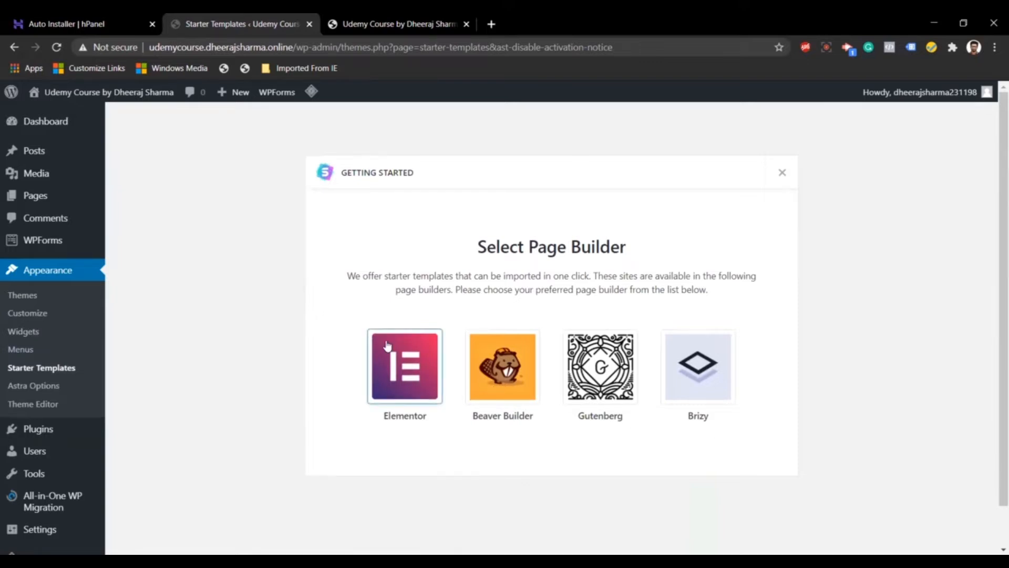
left_click(409, 374)
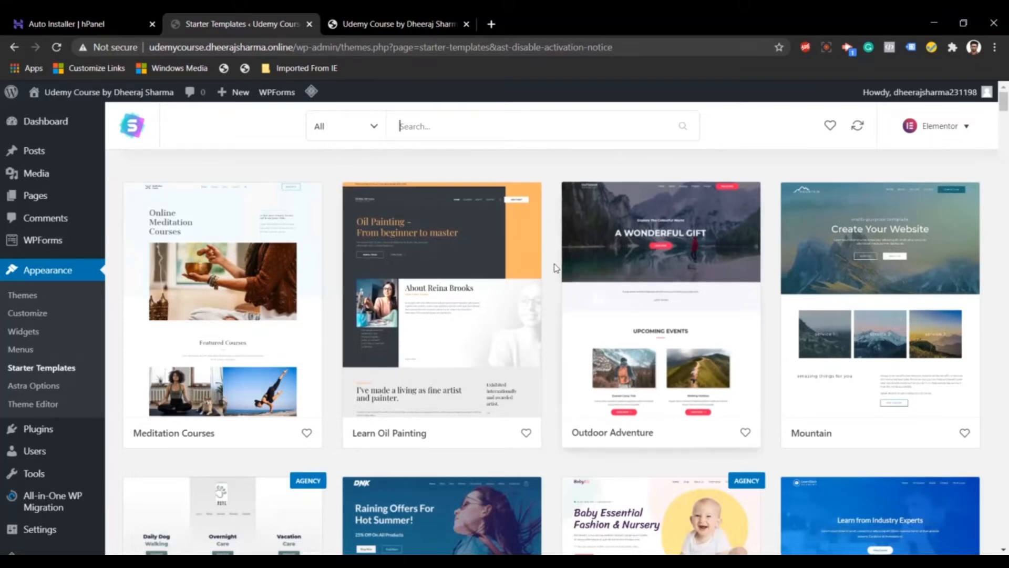
Browse the Elementor starter templates to compare the available site designs
scroll(553, 266, "down", 2)
scroll(556, 268, "down", 7)
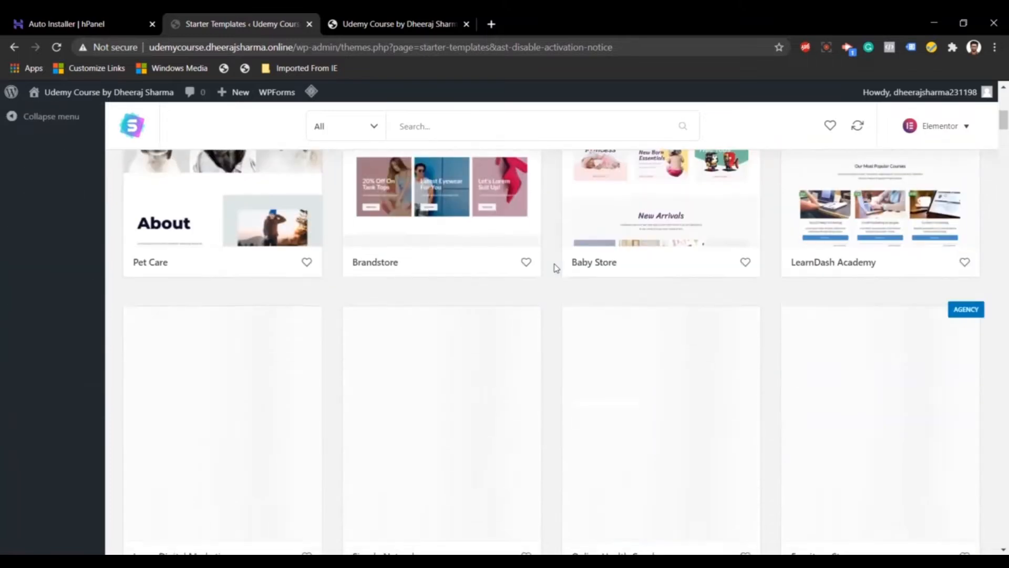
scroll(556, 268, "down", 6)
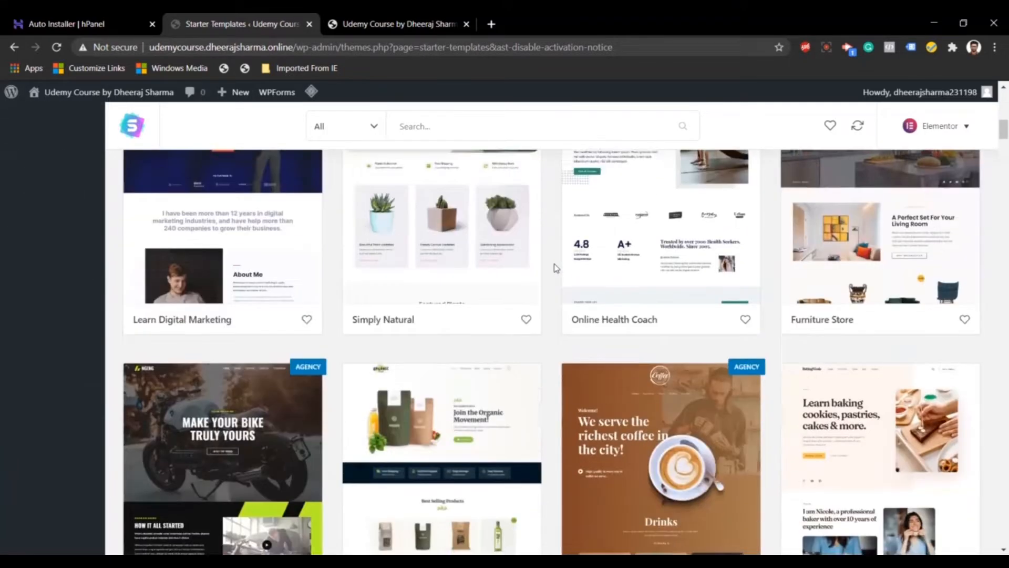
scroll(556, 268, "down", 6)
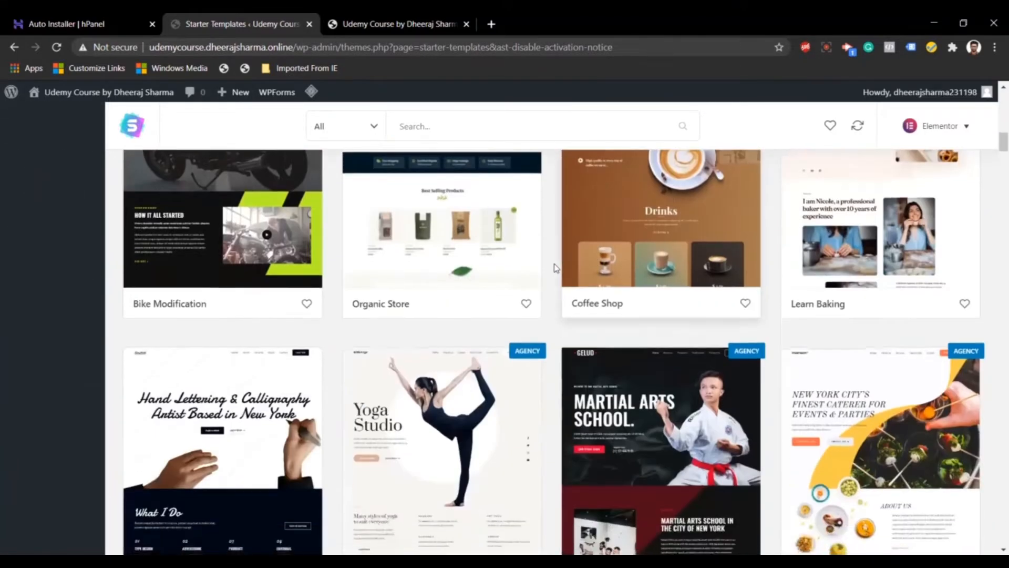
scroll(552, 266, "up", 3)
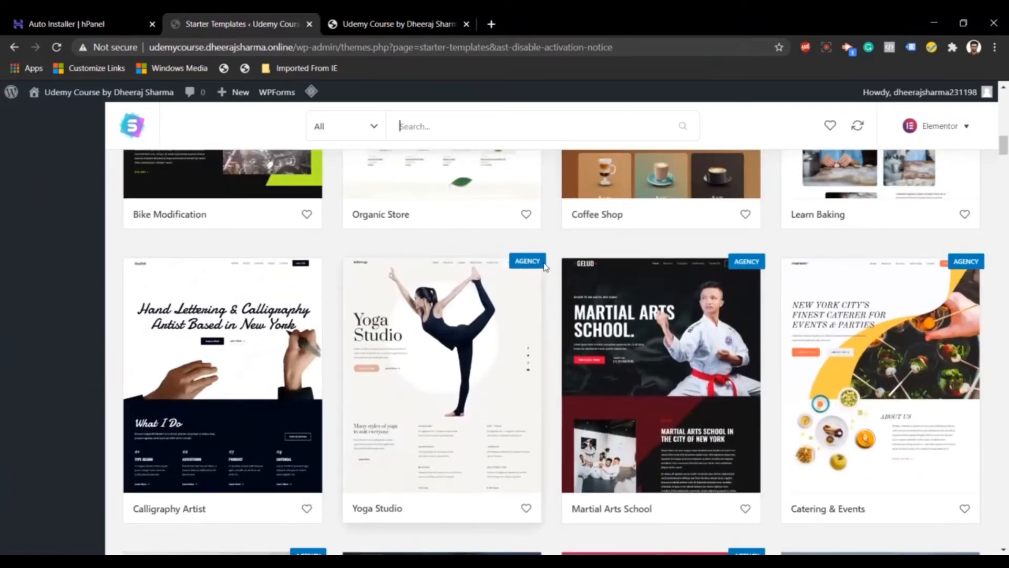
scroll(554, 267, "up", 6)
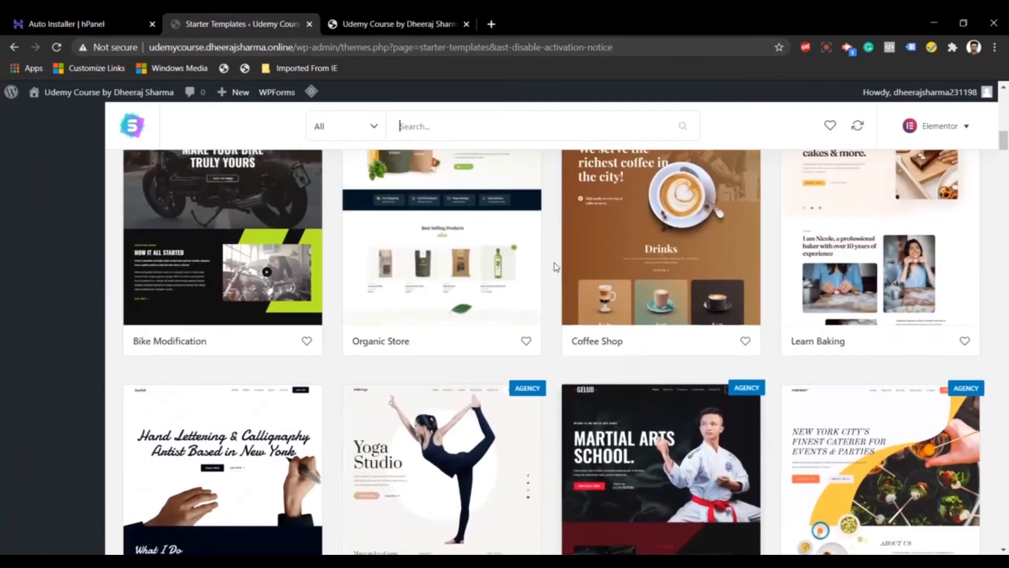
scroll(556, 267, "up", 12)
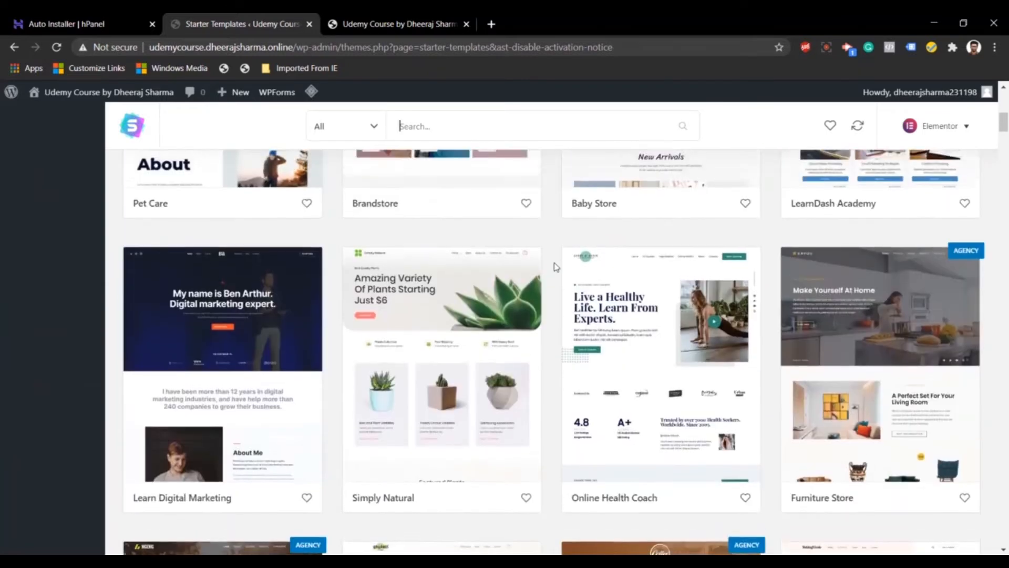
scroll(556, 267, "up", 2)
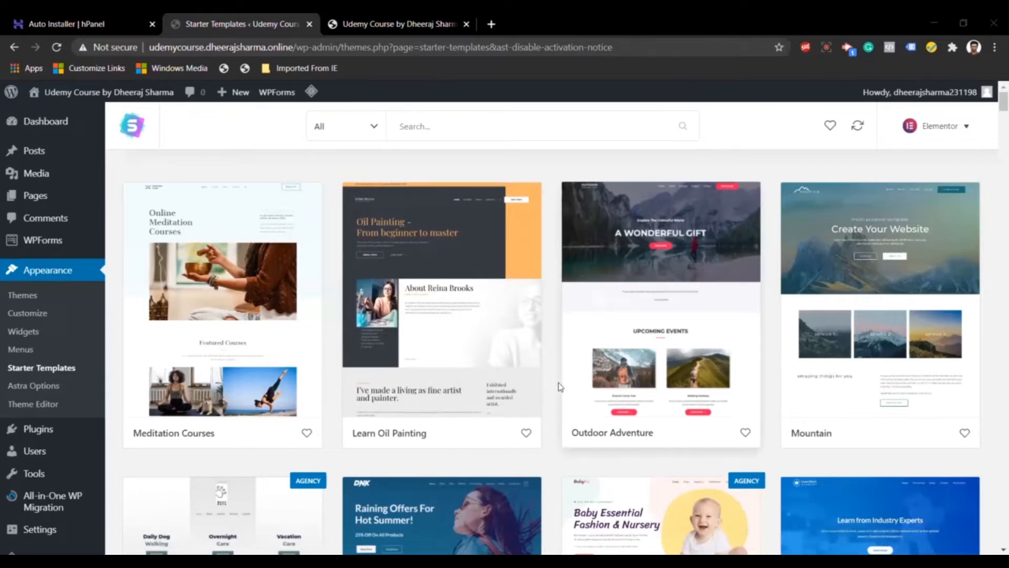
Open the Meditation Courses starter template and preview its demo site in a separate tab
left_click(243, 349)
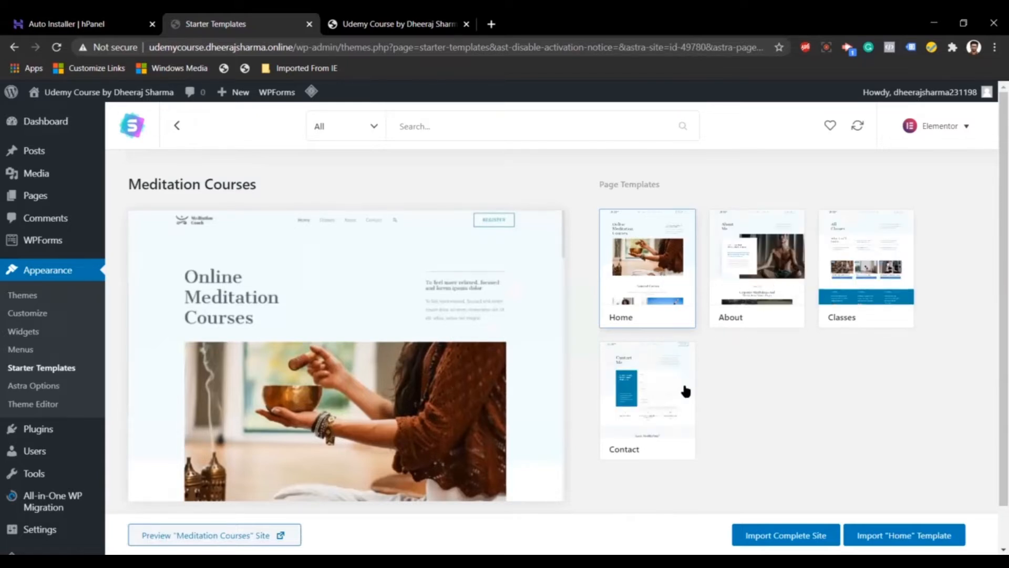
scroll(473, 431, "down", 5)
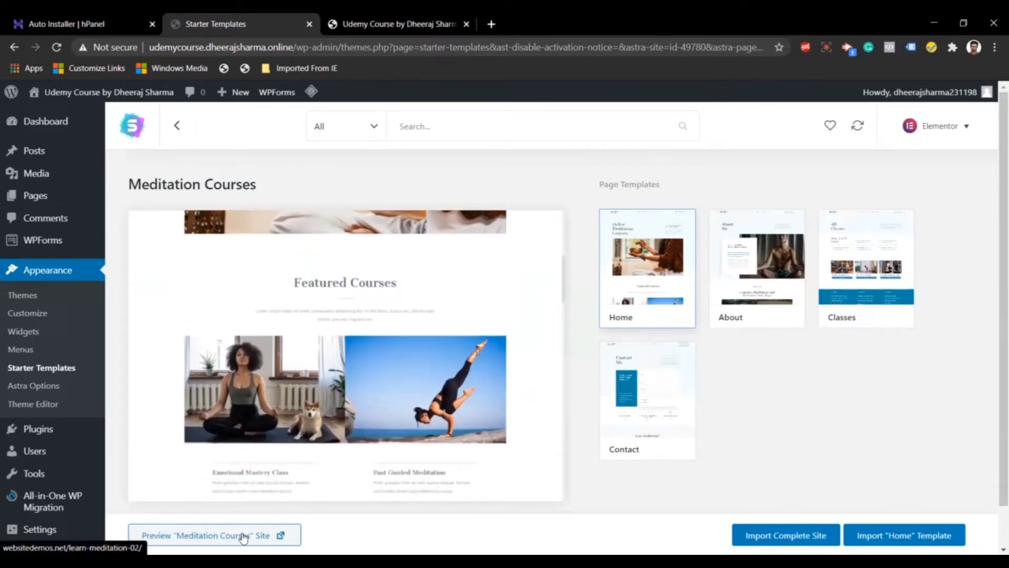
left_click(244, 535)
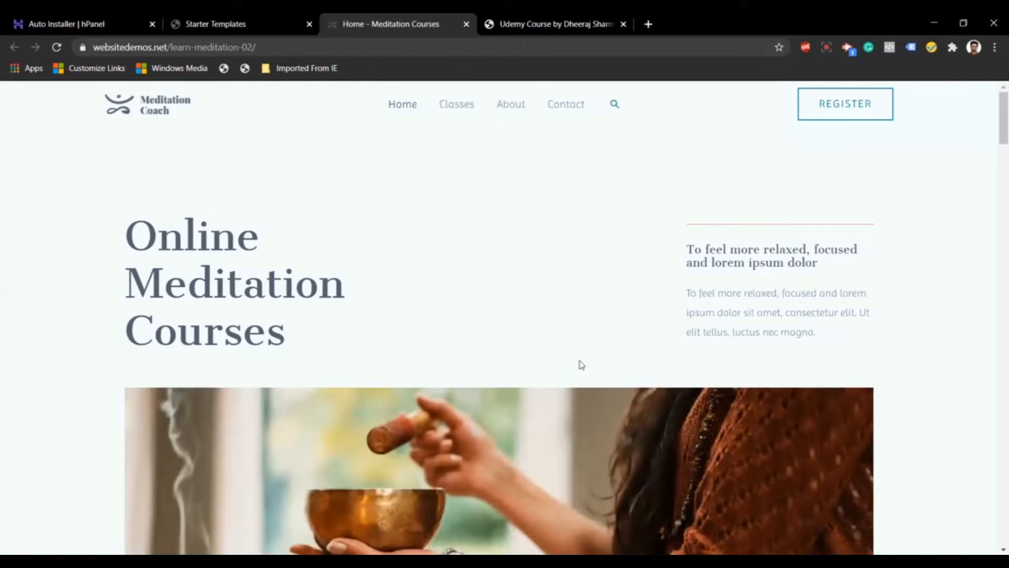
scroll(582, 364, "down", 15)
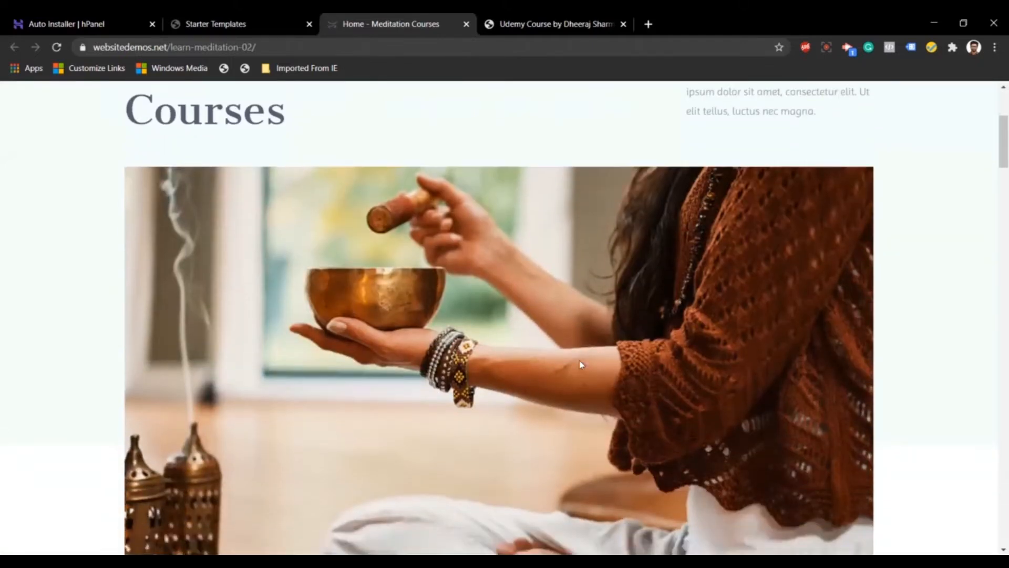
Review the rest of the Meditation Courses demo page, close it and return to the starter template library
scroll(581, 365, "down", 20)
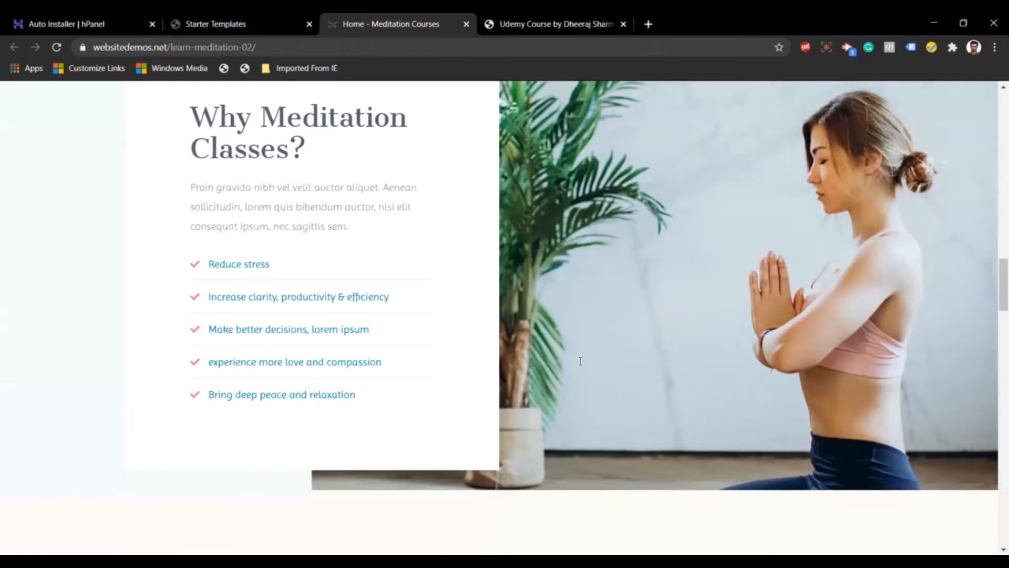
scroll(581, 360, "down", 1)
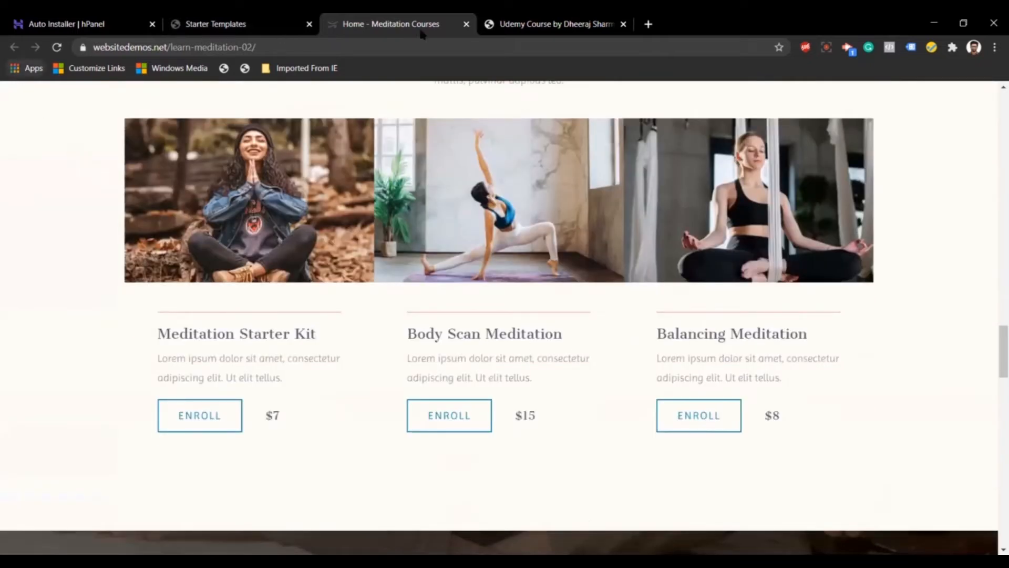
left_click(467, 24)
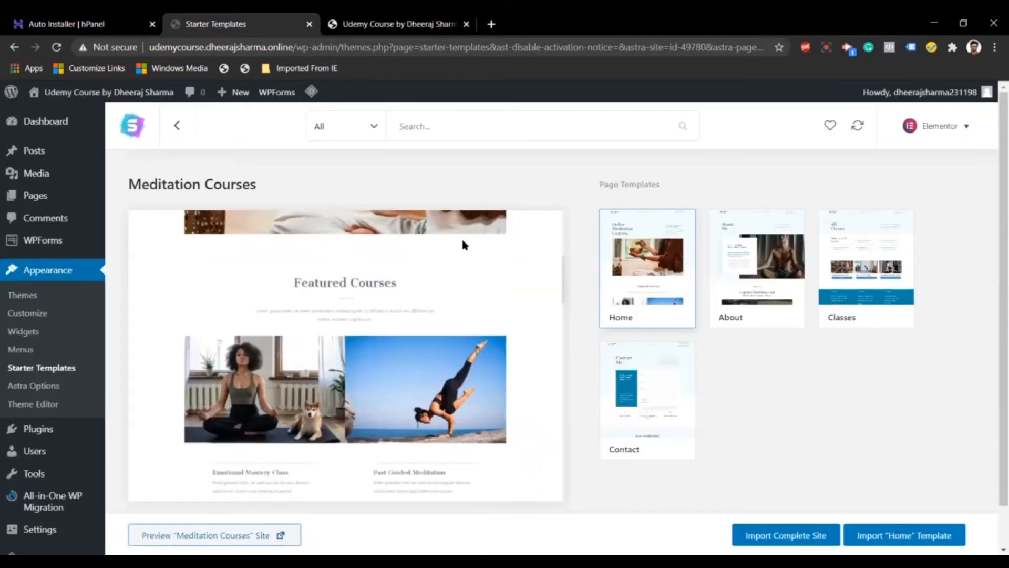
left_click(177, 126)
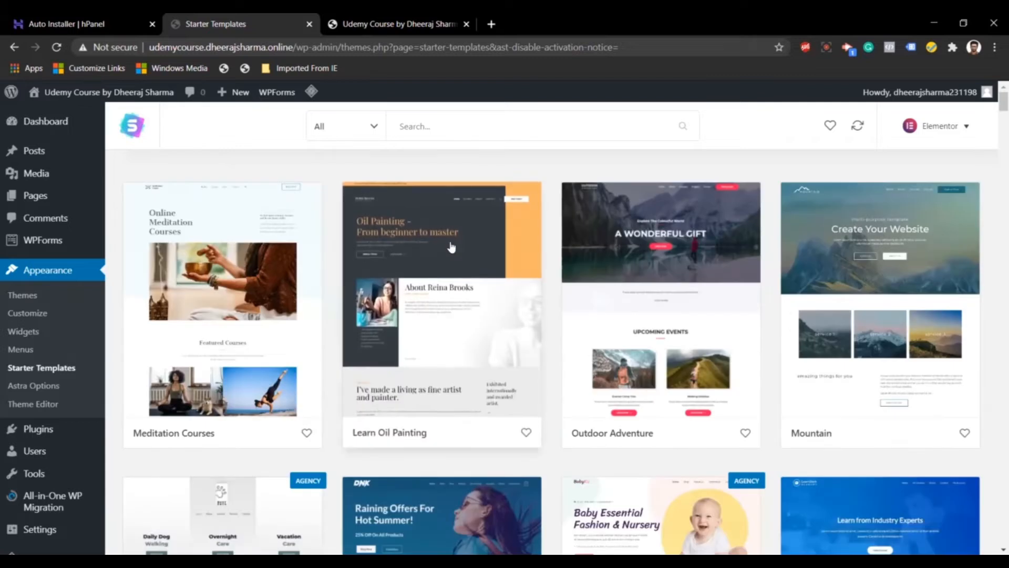
Open the Learn Oil Painting template, launch its demo site preview and return to the template library
left_click(478, 332)
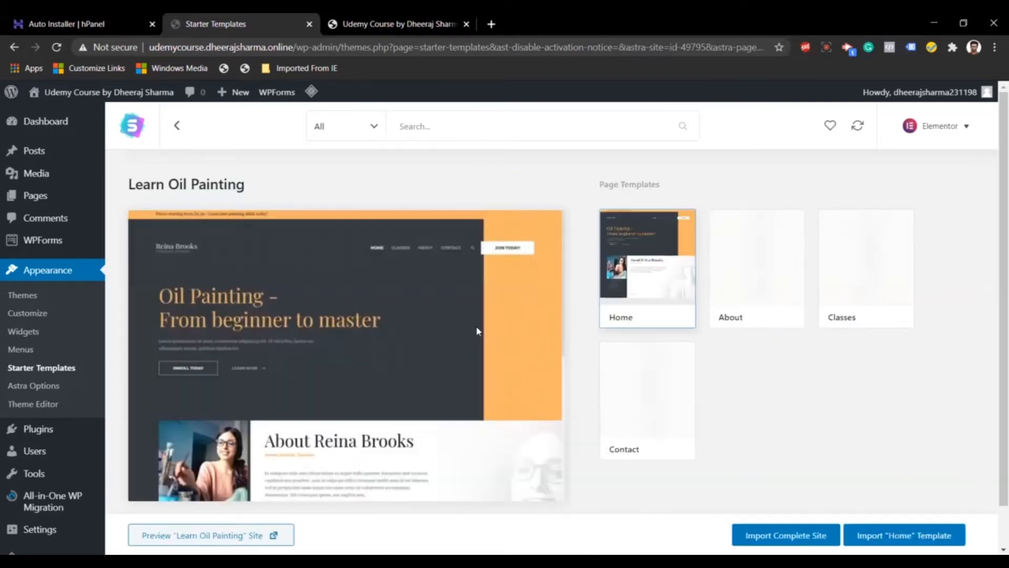
left_click(232, 535)
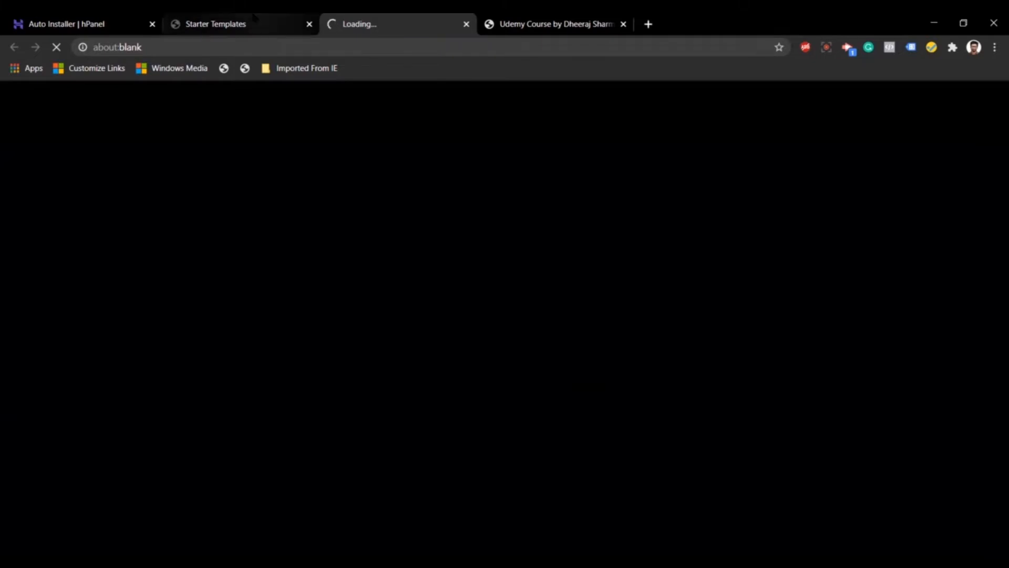
left_click(215, 24)
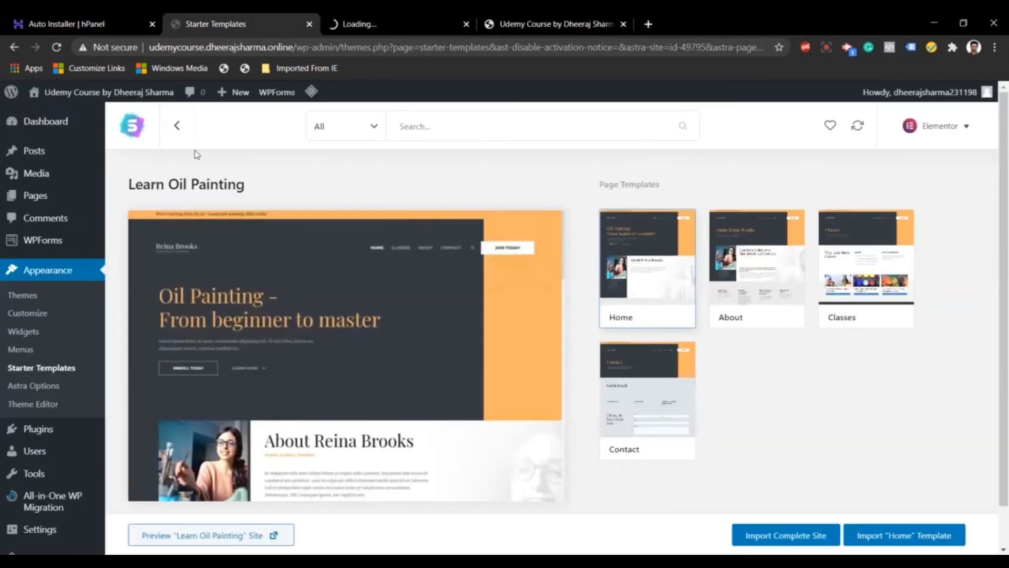
left_click(177, 125)
Find the Life Coach template in the library and preview its demo site, closing the leftover Learn Oil Painting preview
scroll(519, 315, "down", 10)
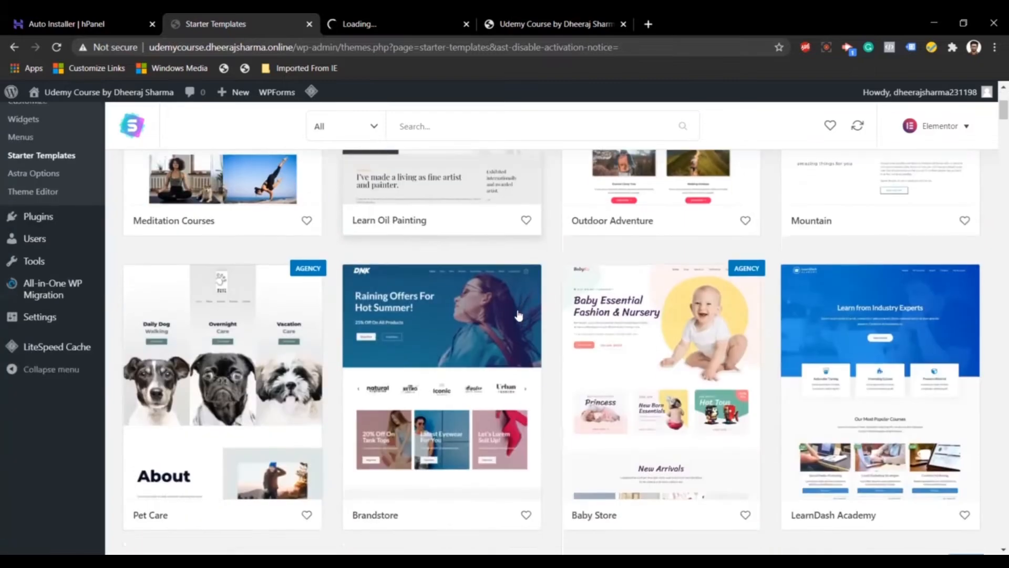
scroll(519, 315, "down", 10)
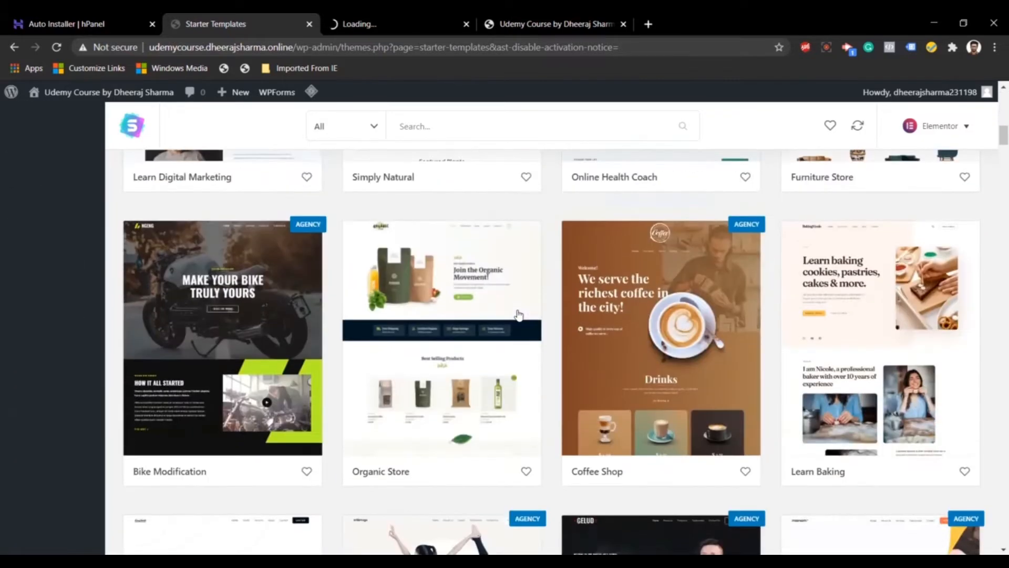
scroll(518, 315, "down", 10)
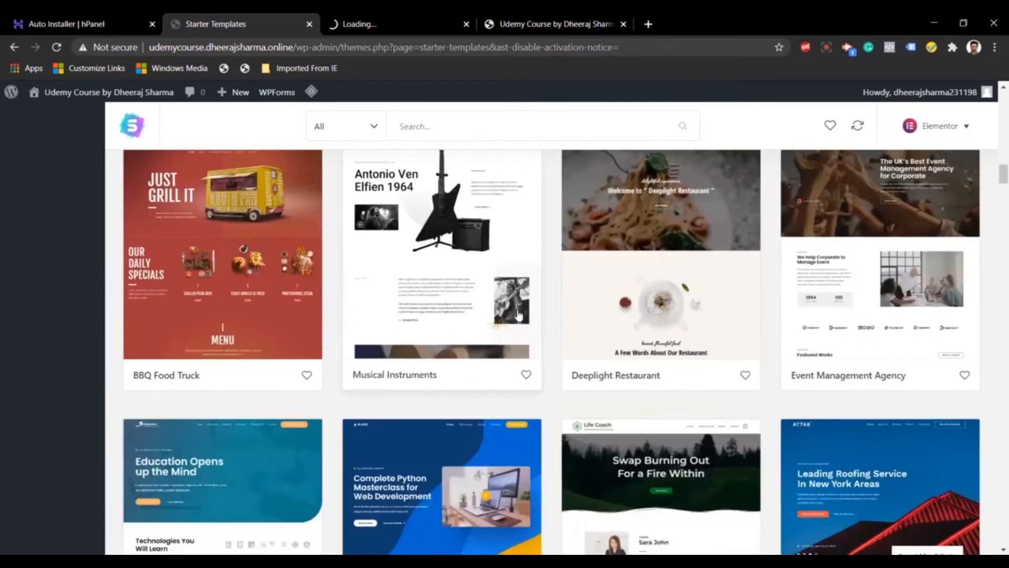
scroll(518, 314, "down", 4)
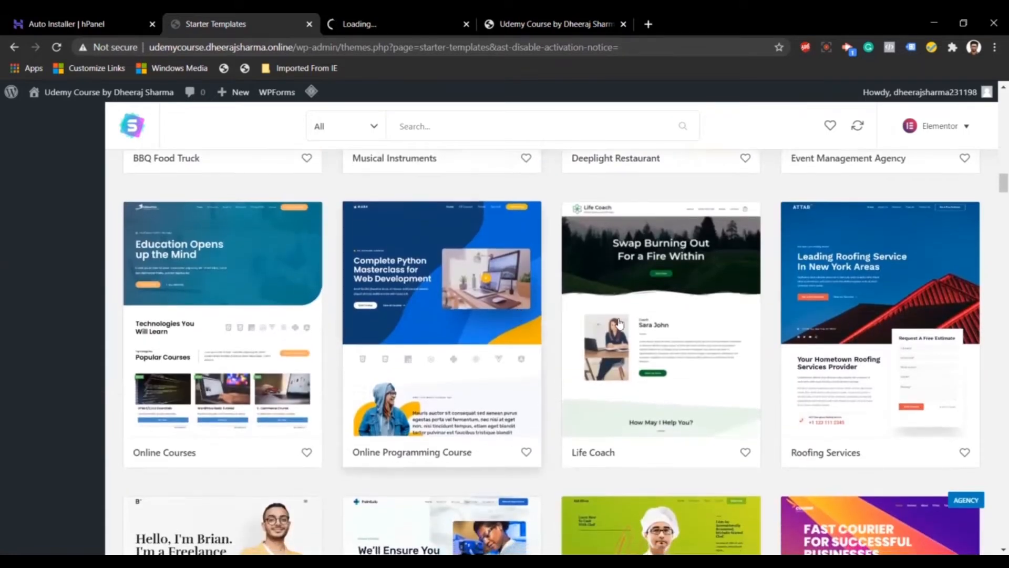
left_click(620, 322)
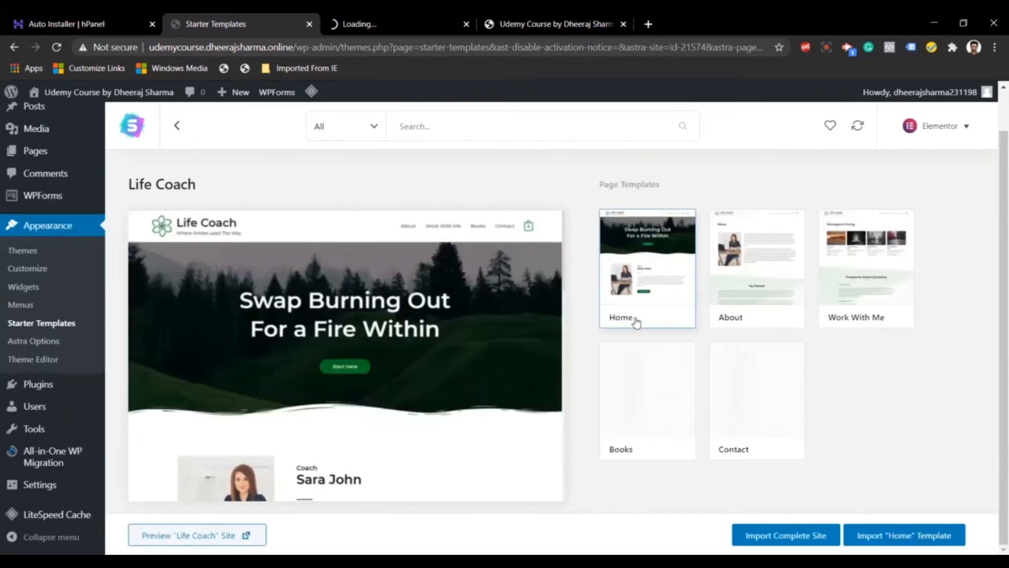
left_click(198, 535)
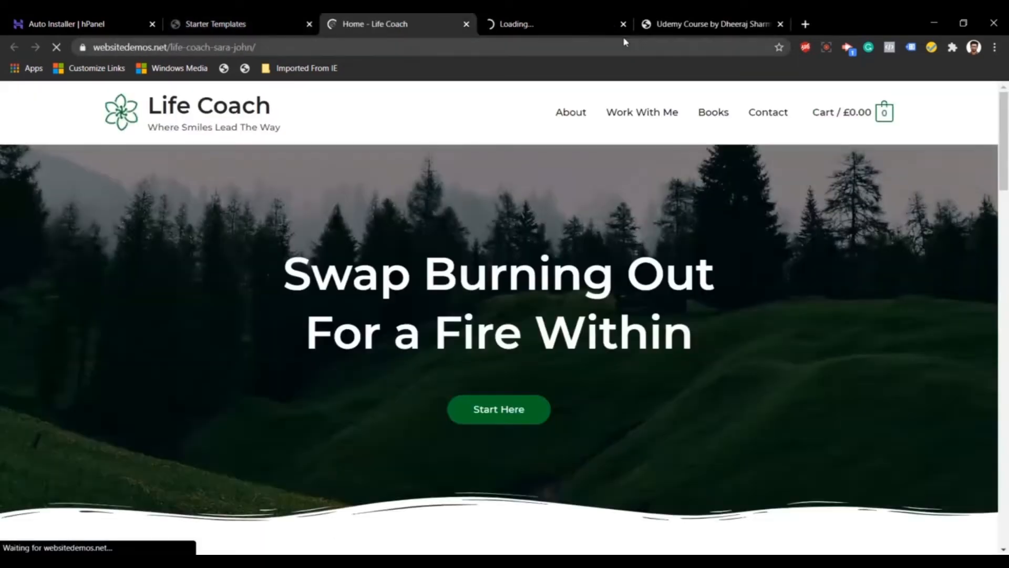
left_click(623, 24)
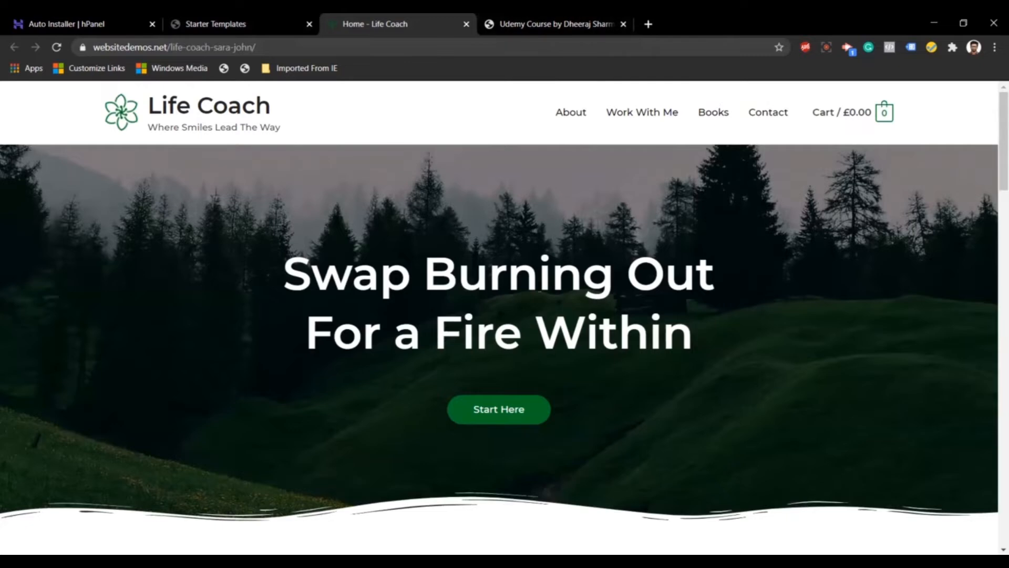
Review the Life Coach demo page down to its footer, close it and return to the template library
scroll(539, 289, "down", 10)
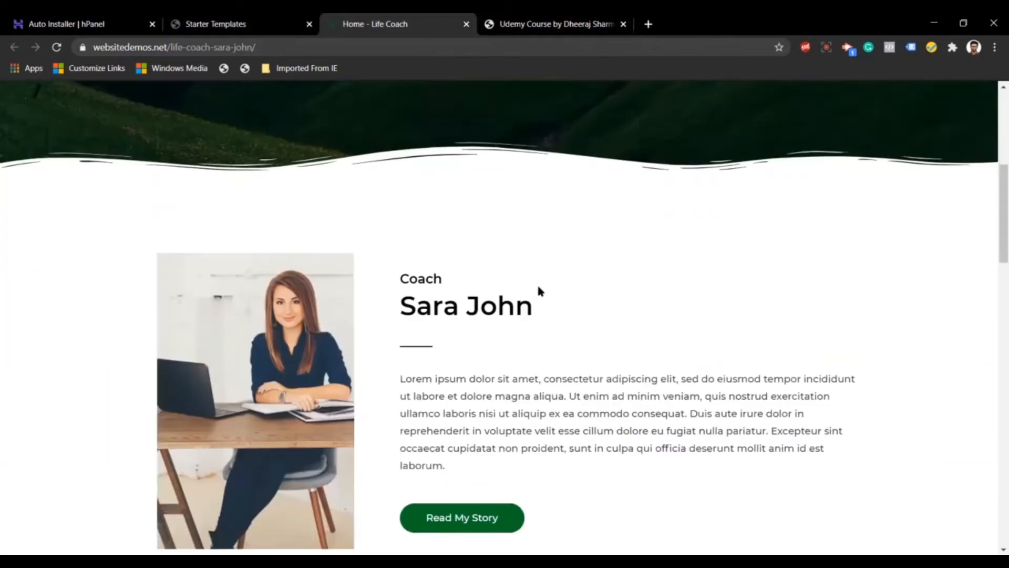
scroll(538, 290, "down", 10)
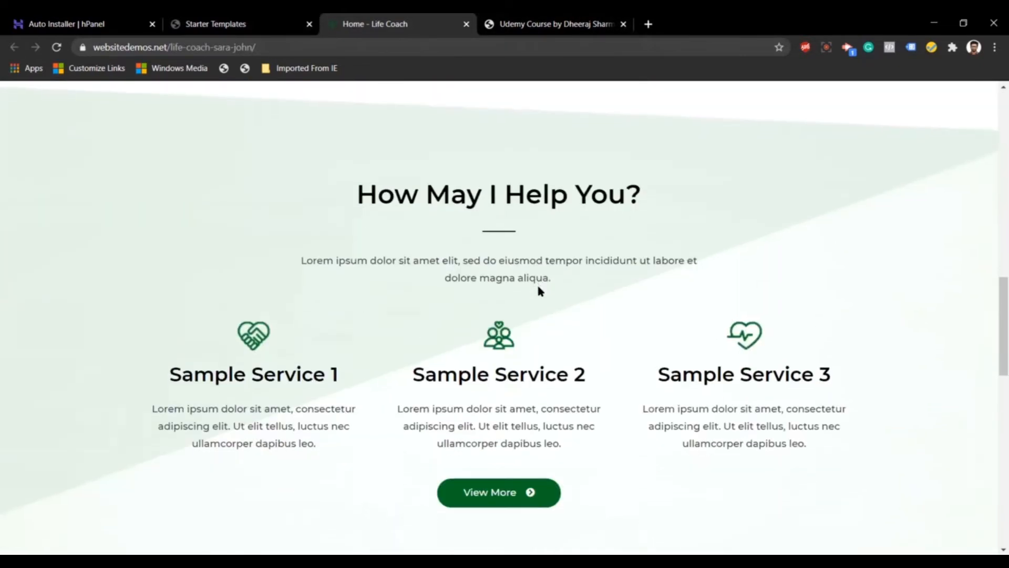
scroll(538, 290, "down", 11)
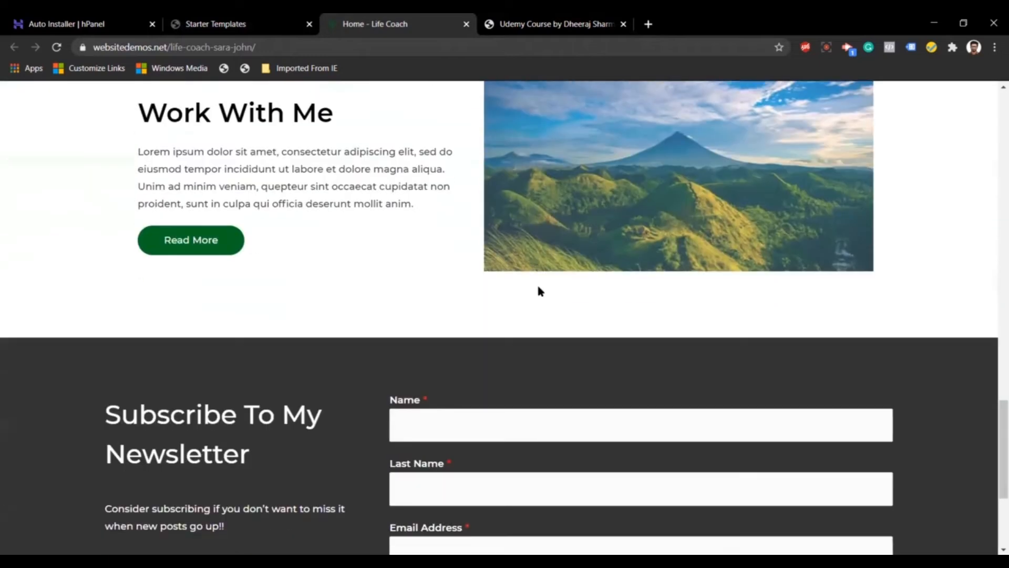
scroll(538, 289, "down", 1)
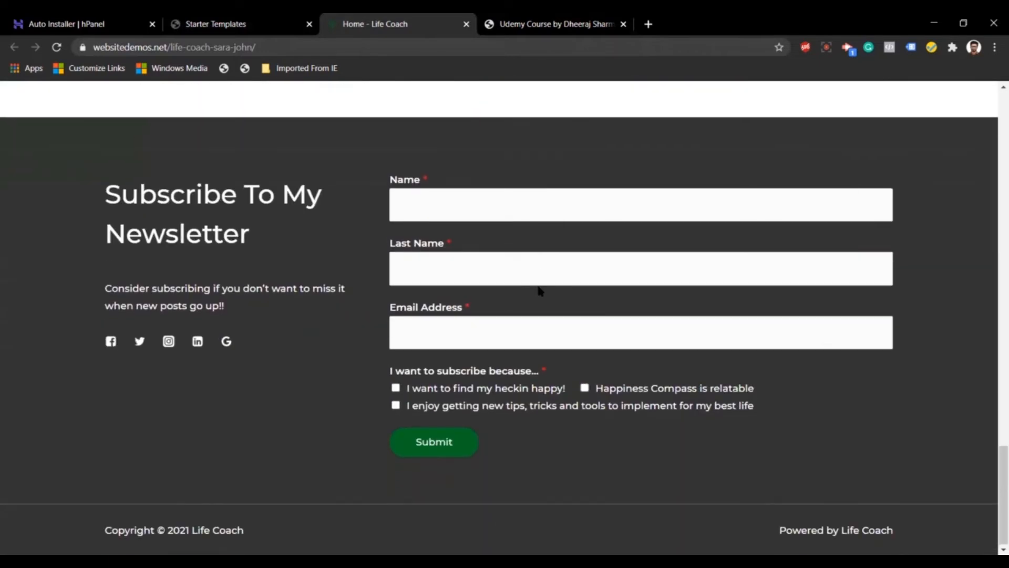
left_click(467, 24)
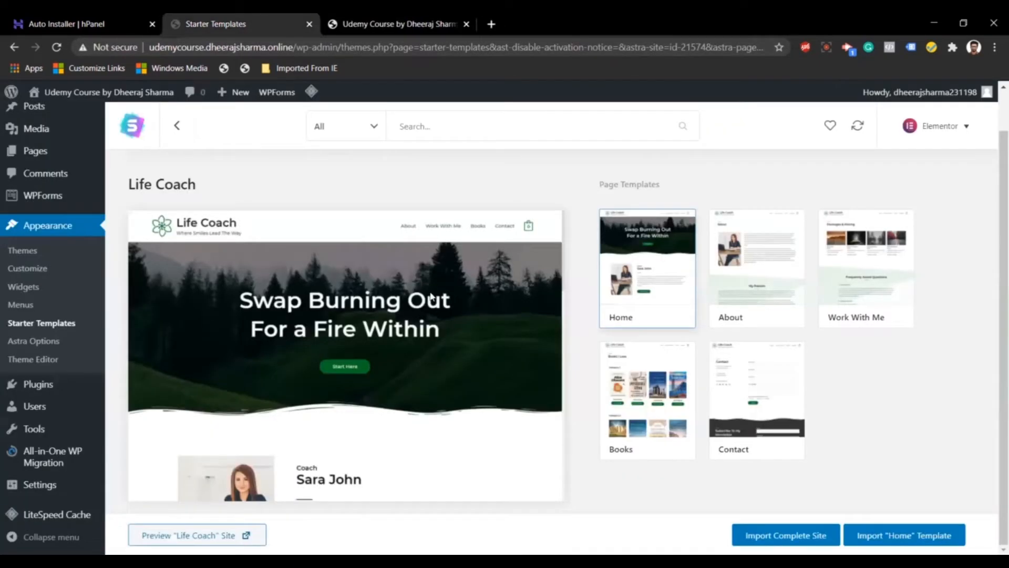
left_click(184, 130)
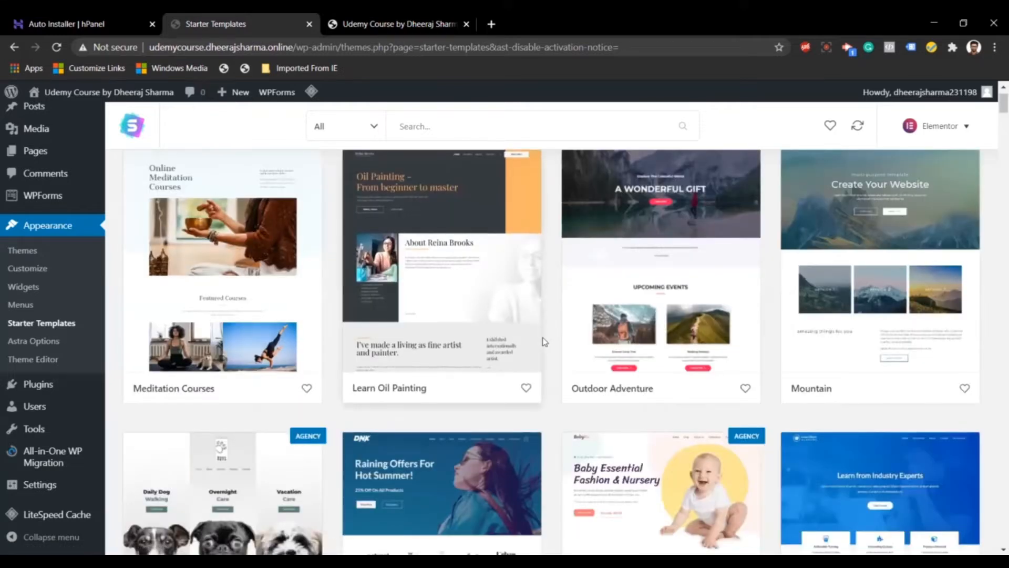
Open the Outdoor Adventure template and review its demo site down to the footer, closing the demo when done
scroll(552, 416, "up", 1)
left_click(680, 333)
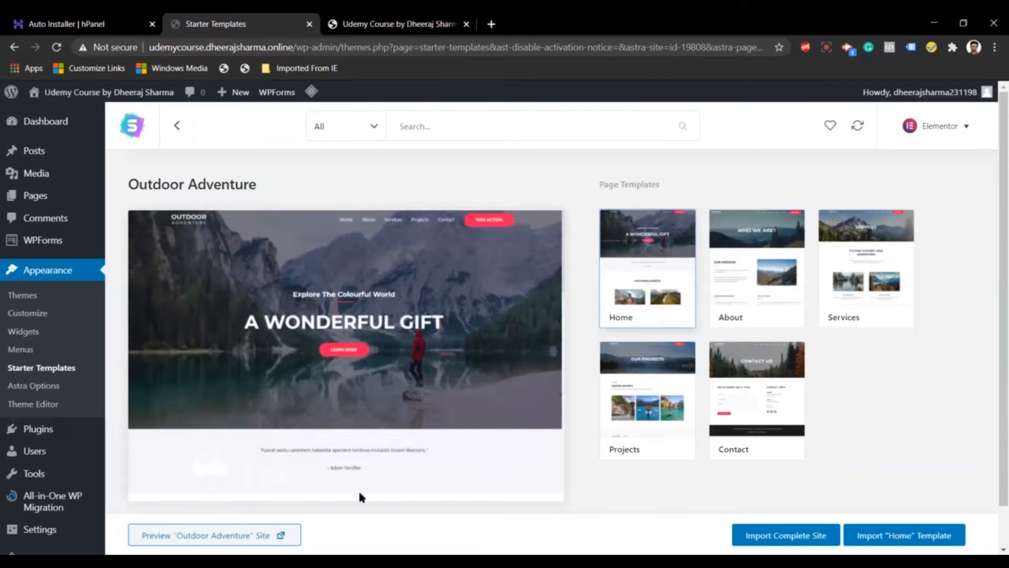
left_click(237, 530)
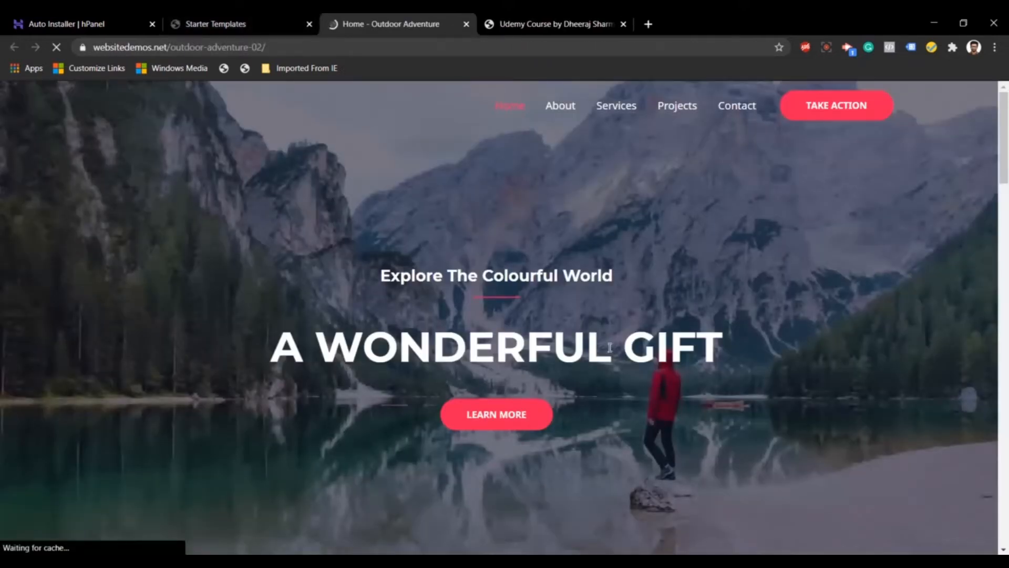
scroll(610, 347, "down", 15)
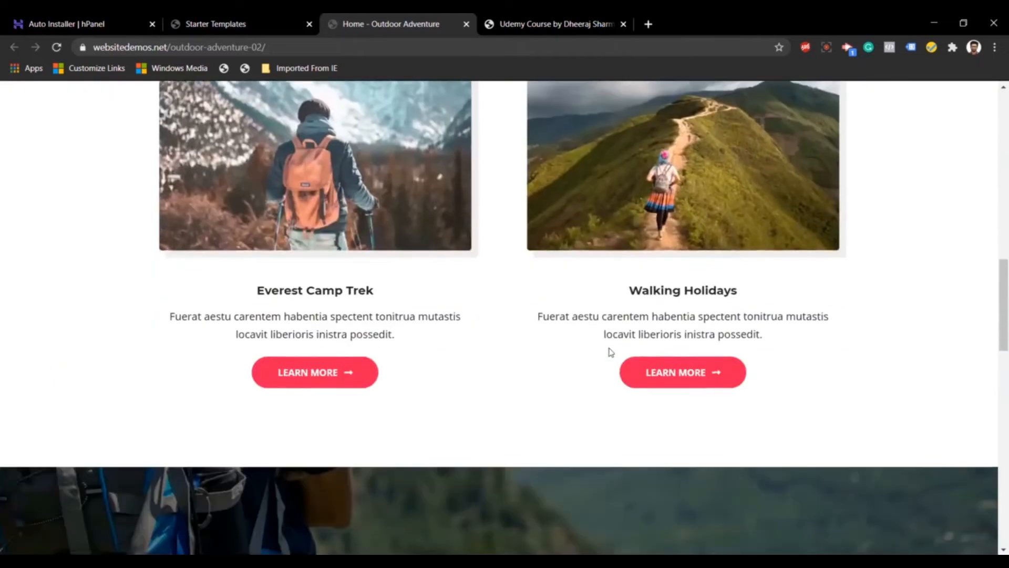
scroll(611, 352, "down", 4)
scroll(484, 396, "down", 13)
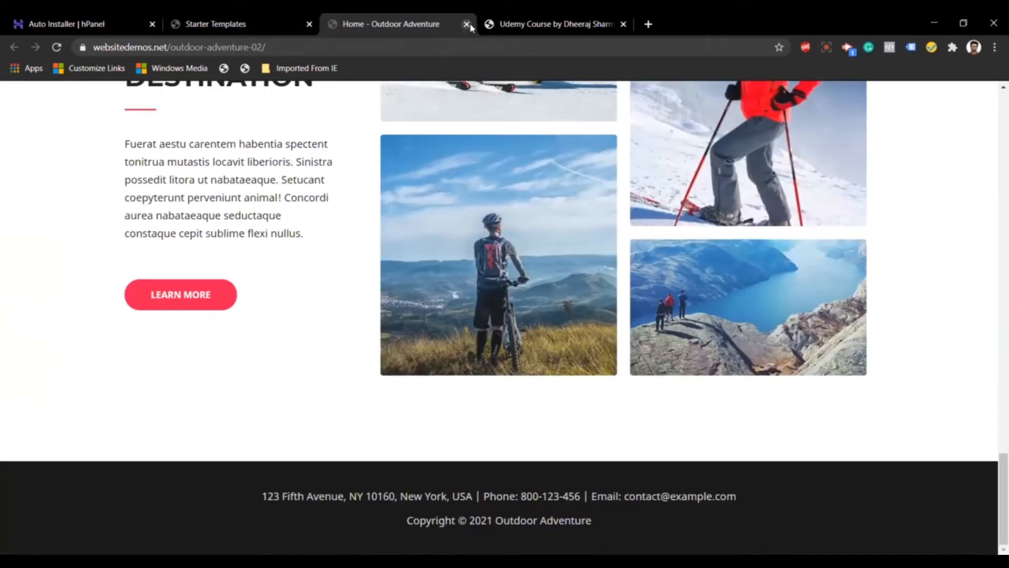
left_click(466, 24)
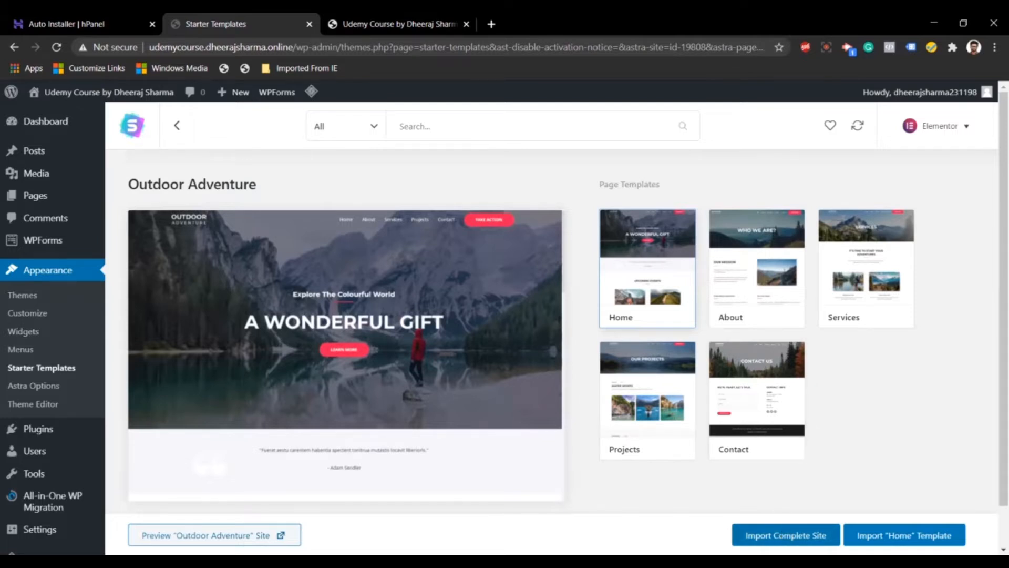
Import the complete Outdoor Adventure site with customizer settings, widgets, required plugins and content, skipping the contact details form
left_click(809, 533)
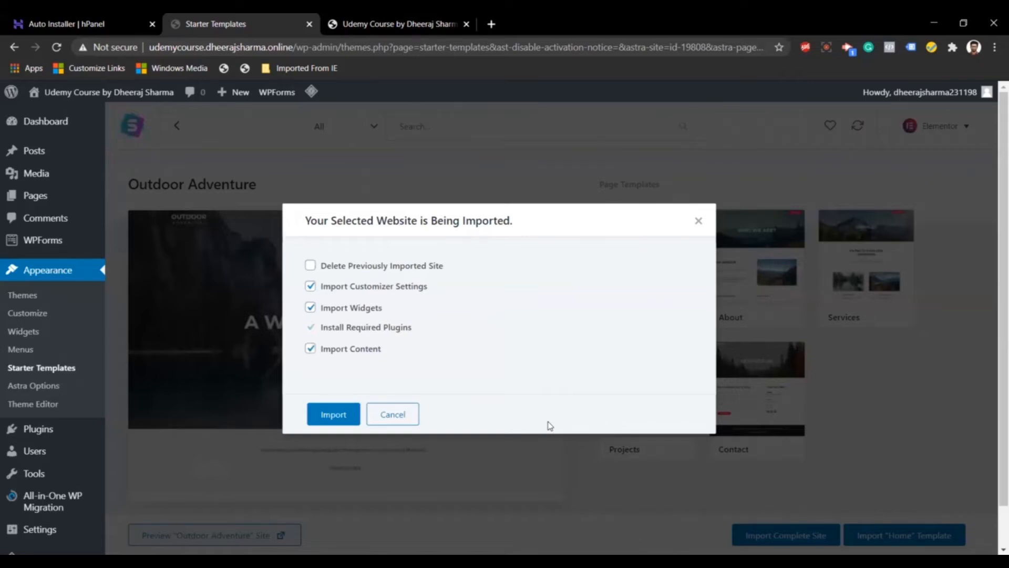
left_click(337, 415)
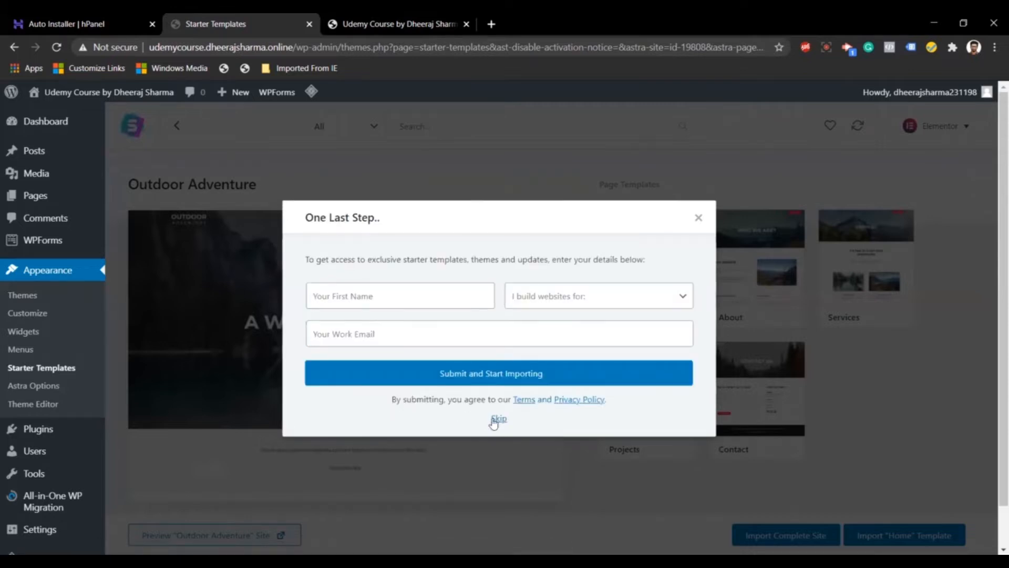
left_click(494, 421)
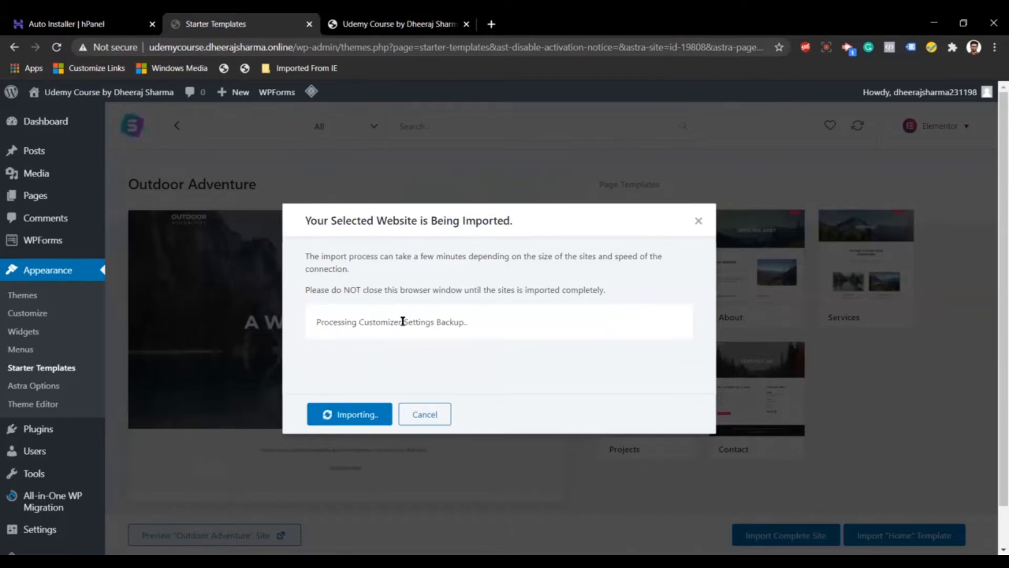
double_click(446, 257)
left_click(446, 258)
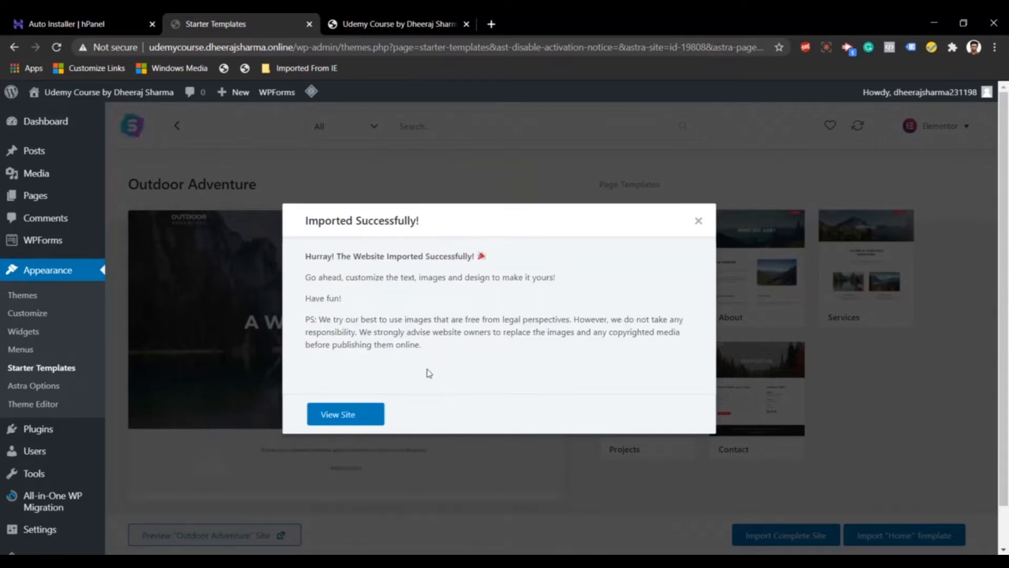
View the imported site on the udemycourse subdomain and check its home page sections and web address
left_click(365, 415)
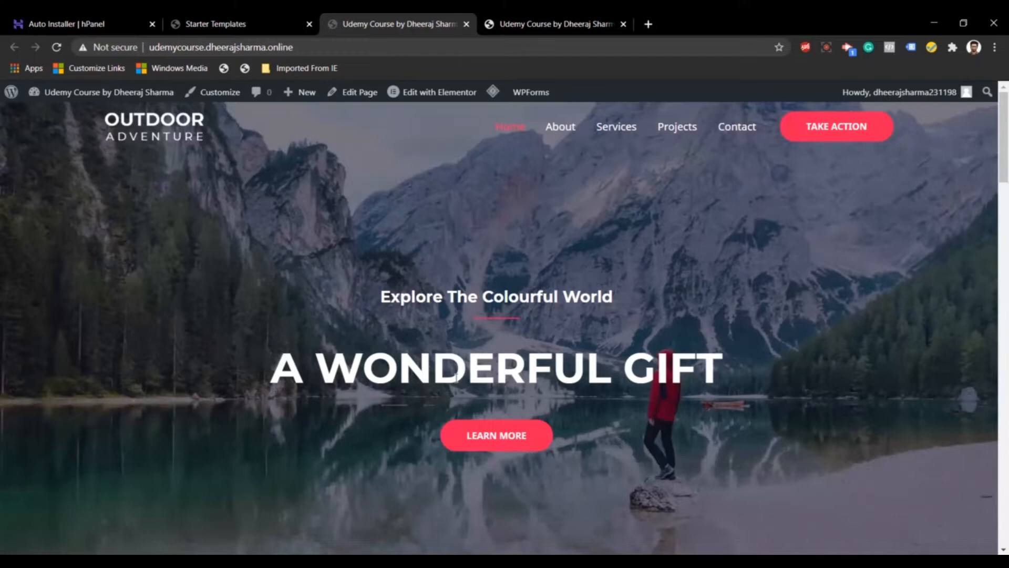
scroll(456, 376, "down", 10)
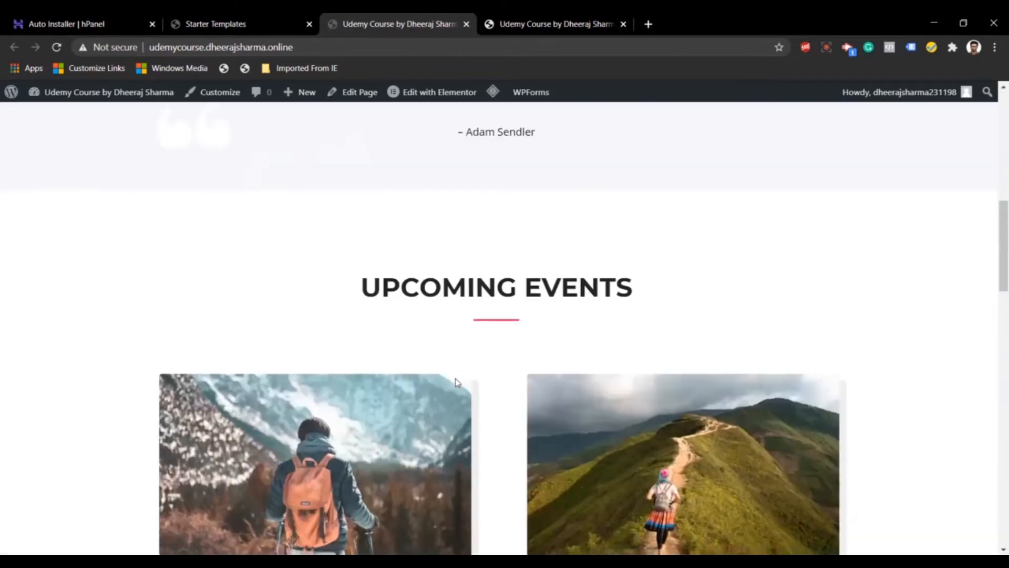
scroll(455, 377, "down", 18)
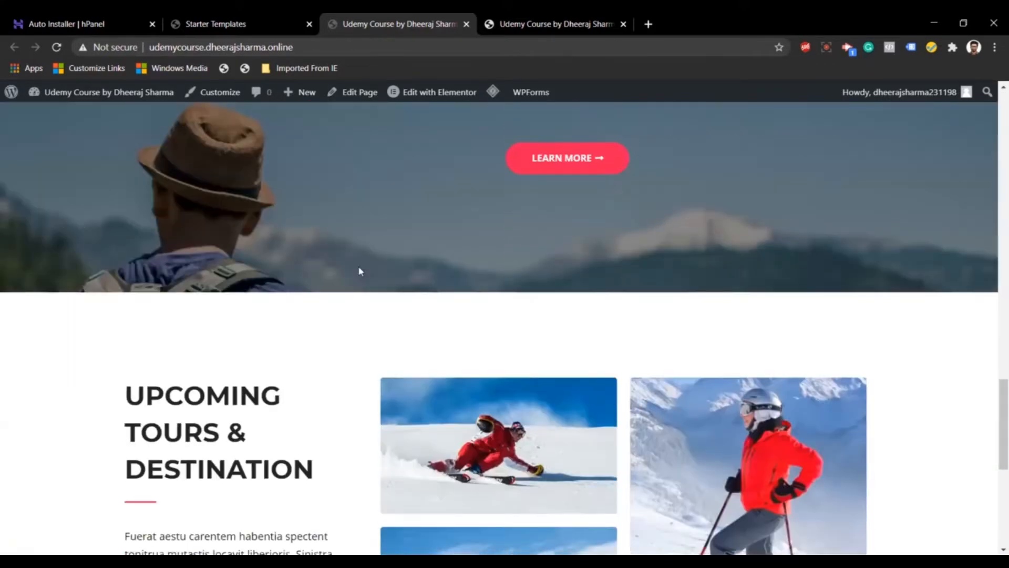
left_click(267, 51)
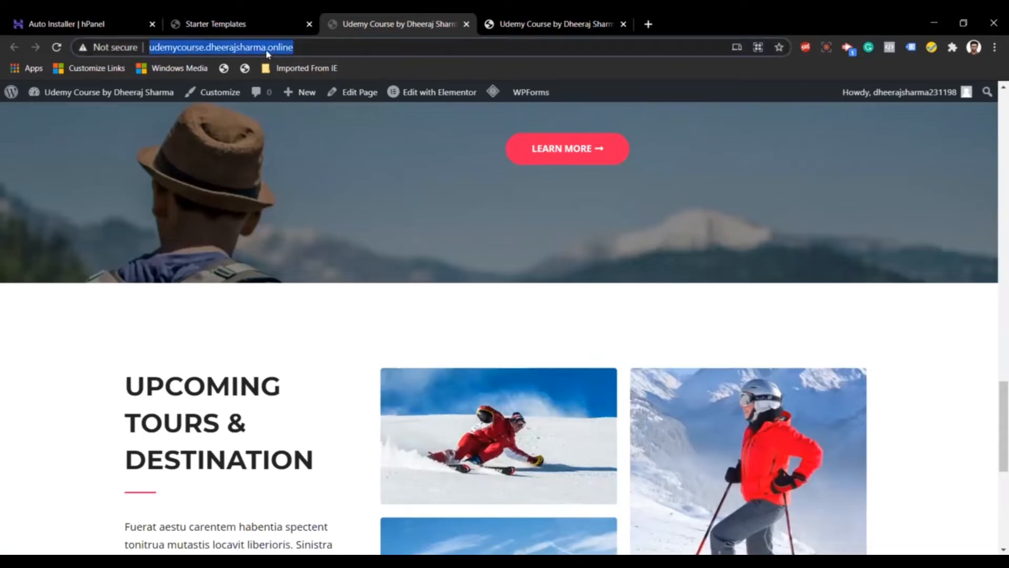
scroll(523, 257, "down", 7)
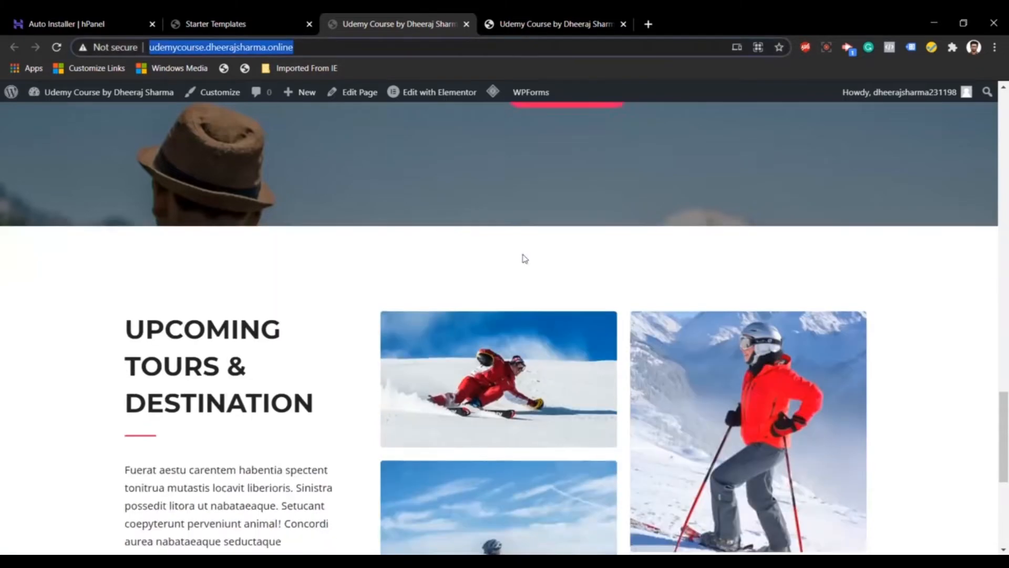
scroll(523, 258, "up", 20)
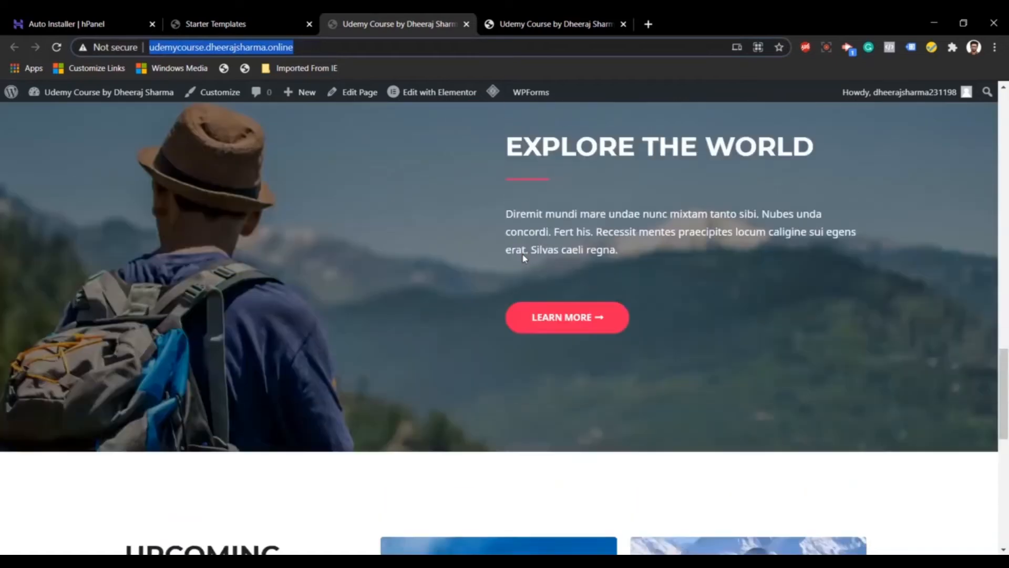
Close the extra tab showing the imported site and dismiss the import success message in Starter Templates
scroll(522, 254, "up", 5)
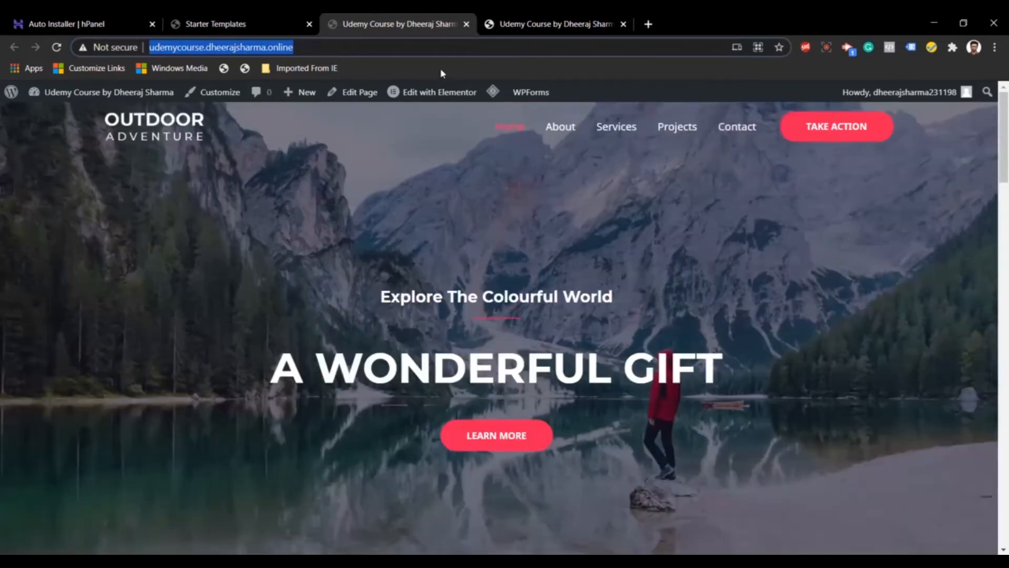
left_click(467, 24)
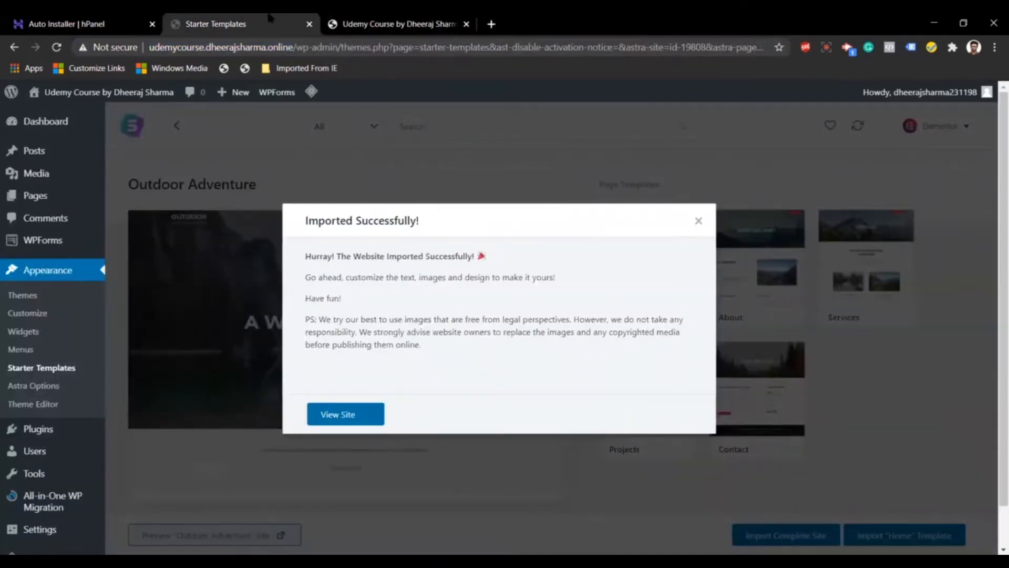
left_click(699, 221)
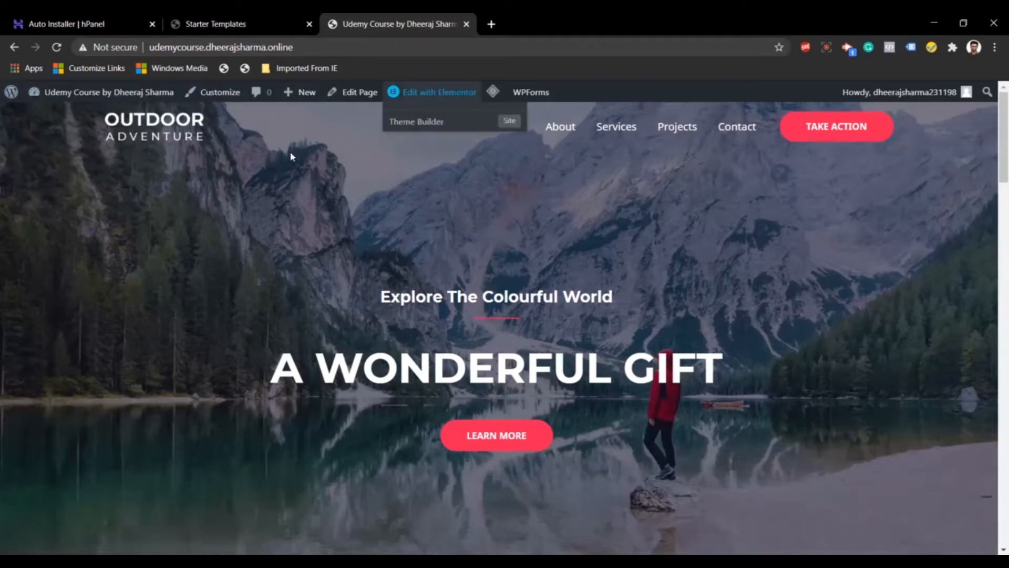
Customize the site's header logo settings, removing both the Outdoor Adventure logo and its retina logo
left_click(225, 93)
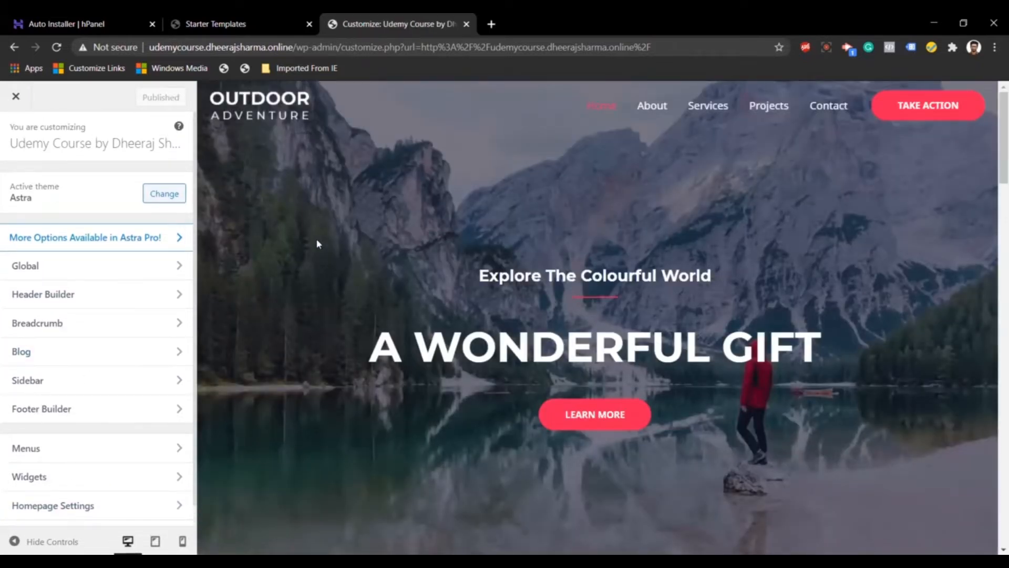
left_click(122, 301)
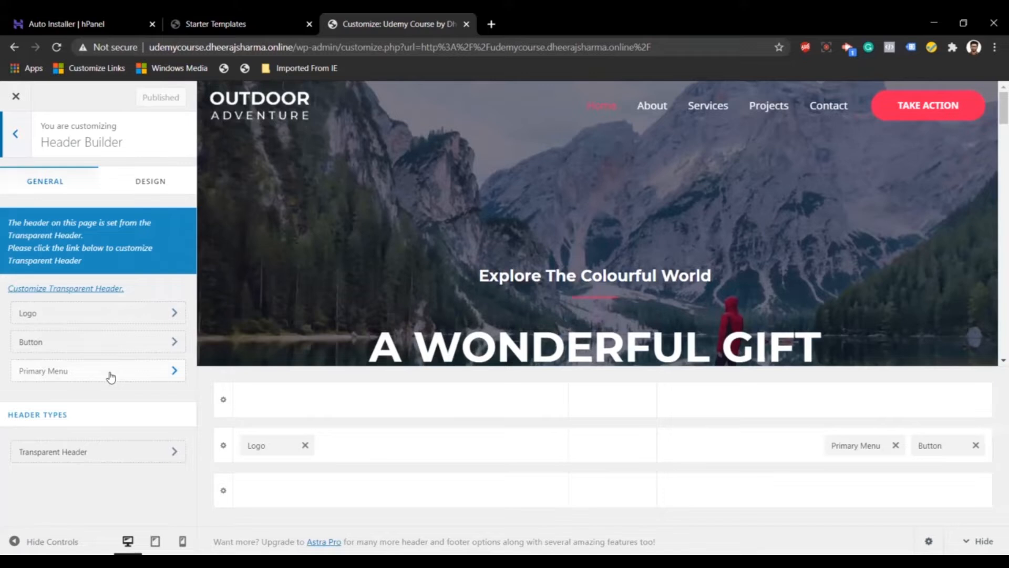
left_click(106, 319)
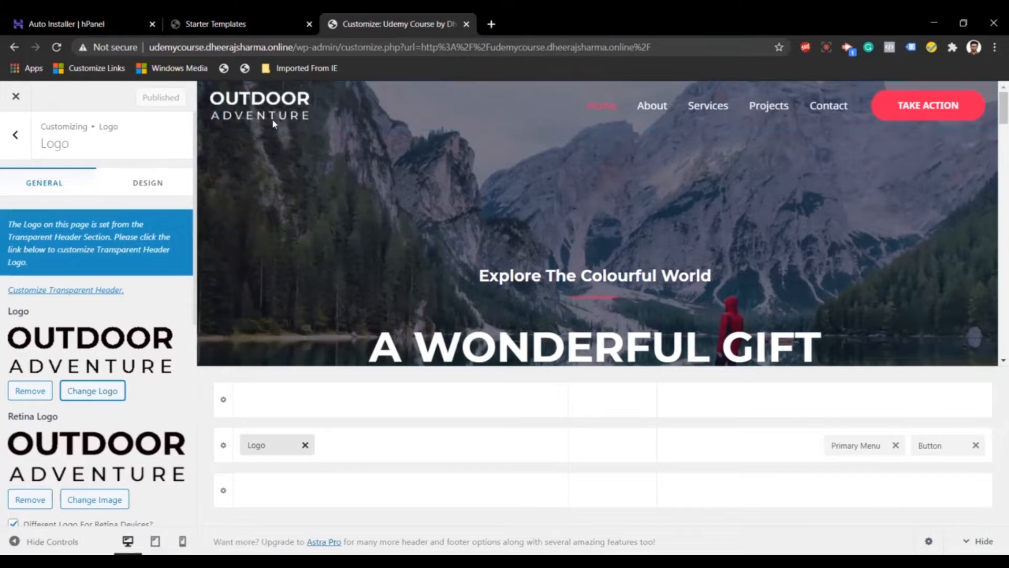
left_click(33, 390)
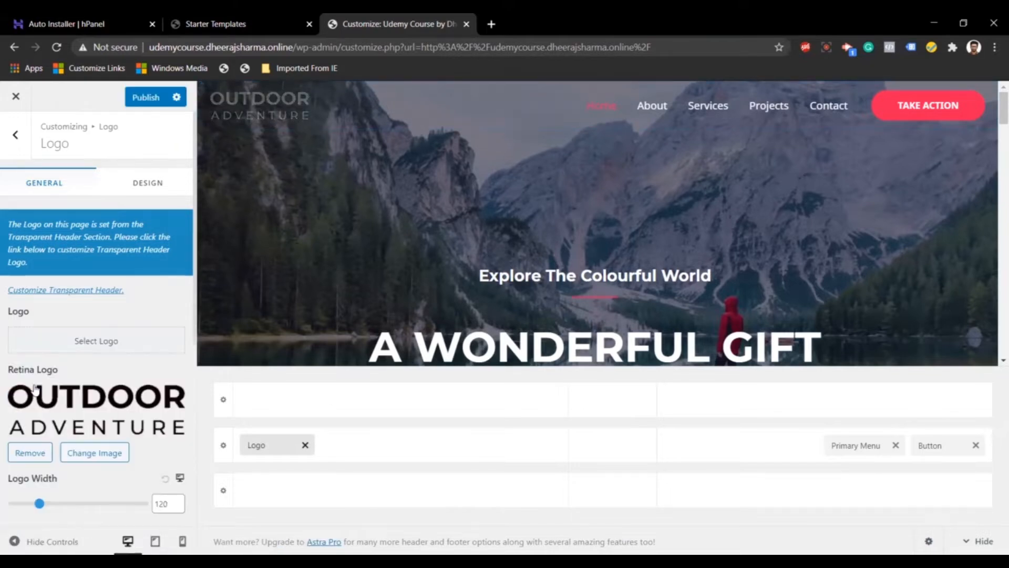
left_click(31, 454)
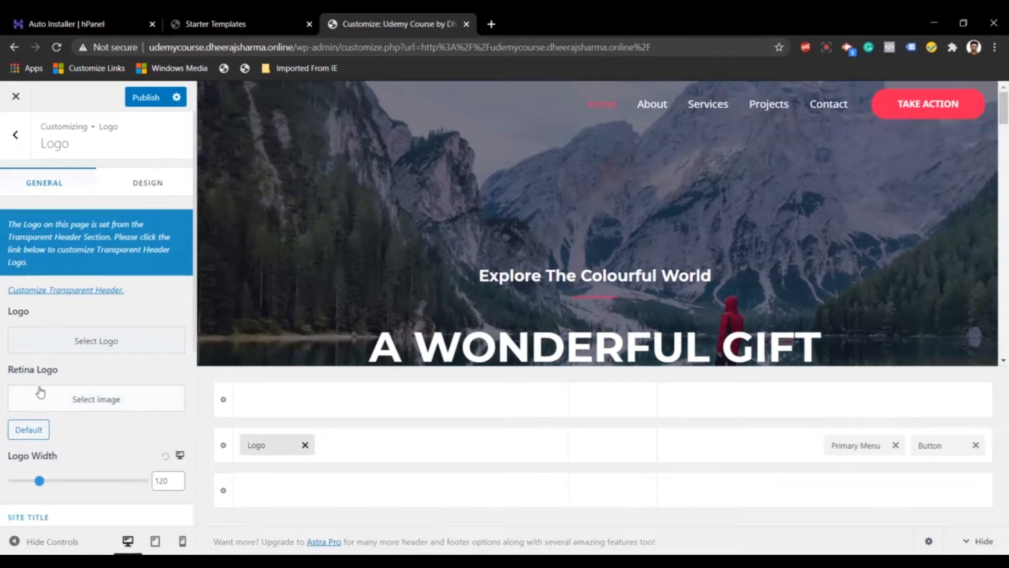
Upload image (1).png from the Desktop's Website Resources folder as the new header logo image
left_click(59, 345)
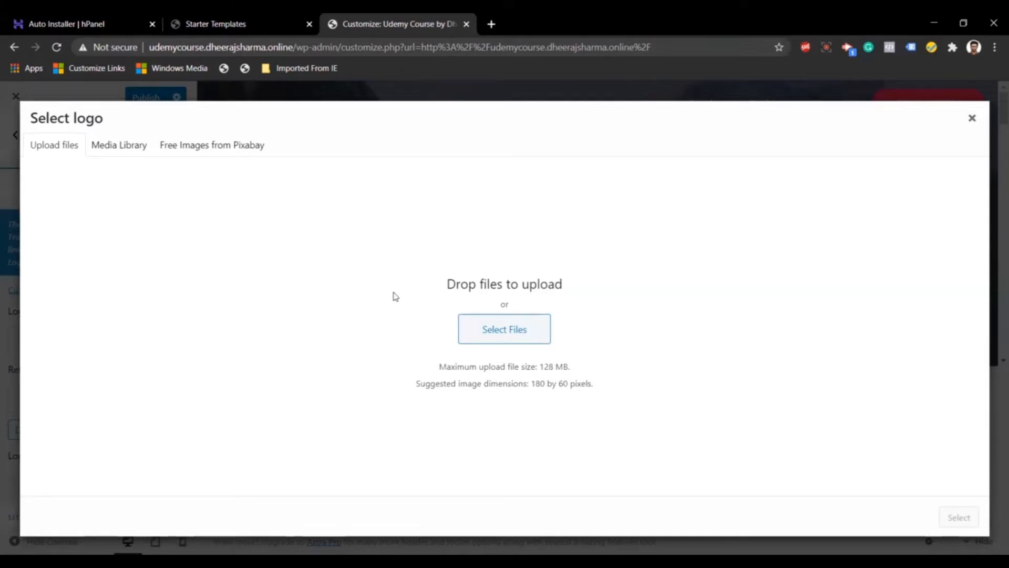
left_click(511, 340)
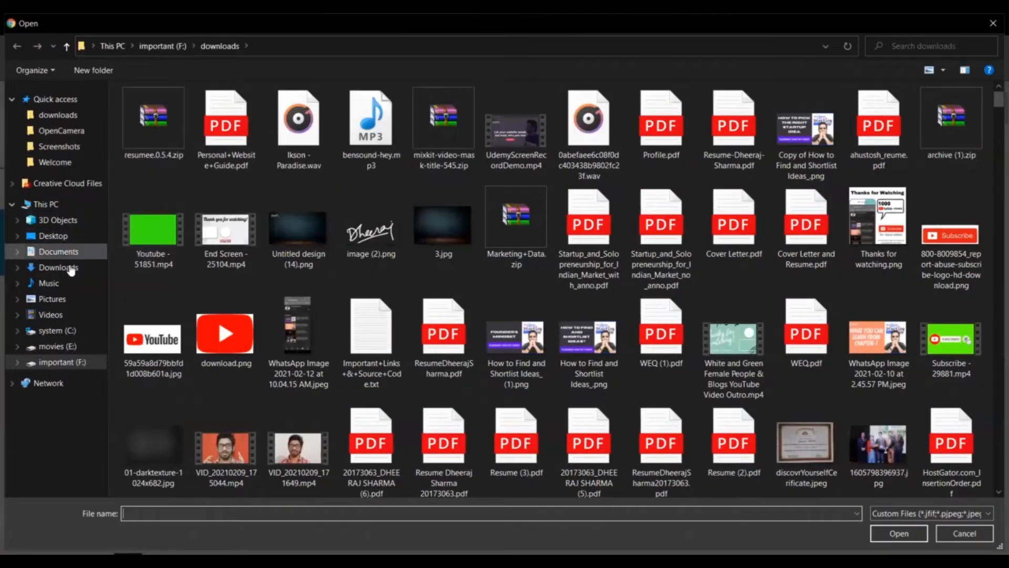
left_click(66, 238)
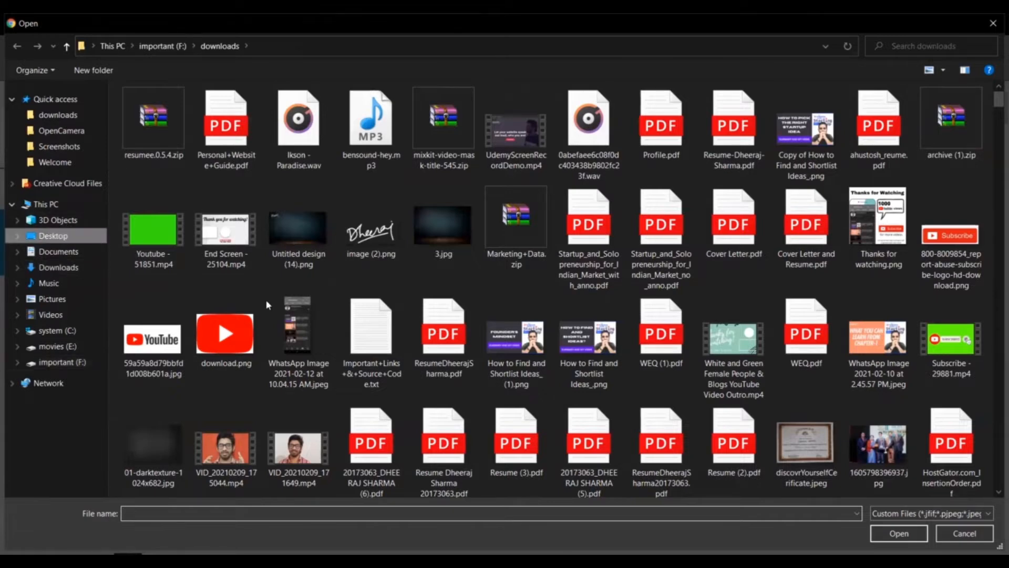
scroll(370, 361, "down", 10)
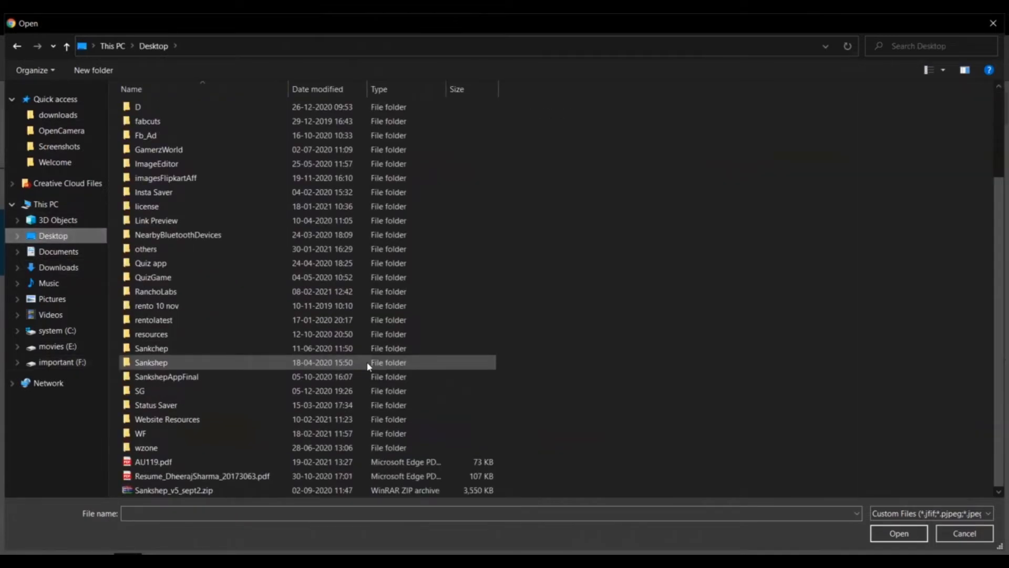
double_click(289, 420)
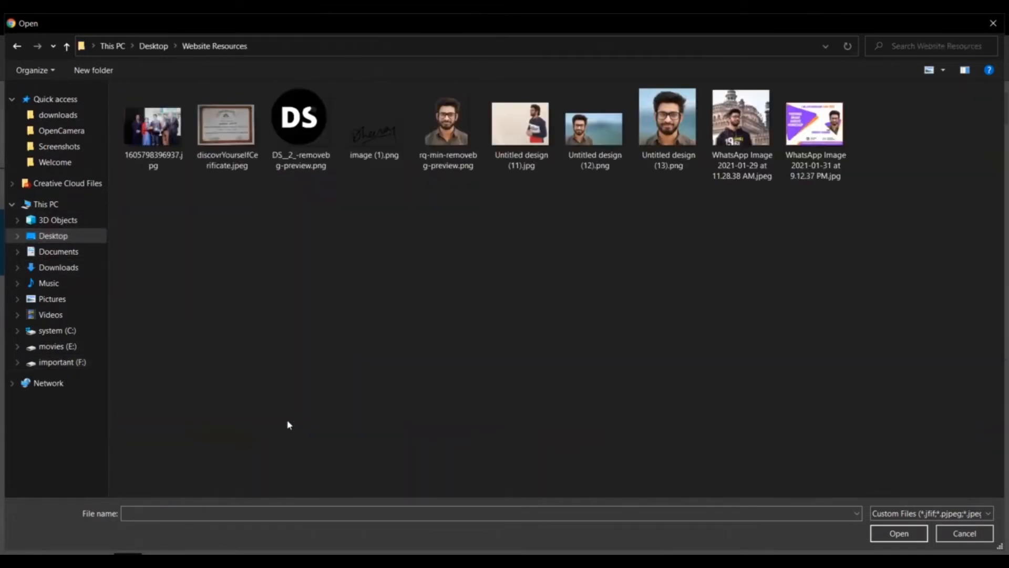
left_click(377, 137)
double_click(378, 141)
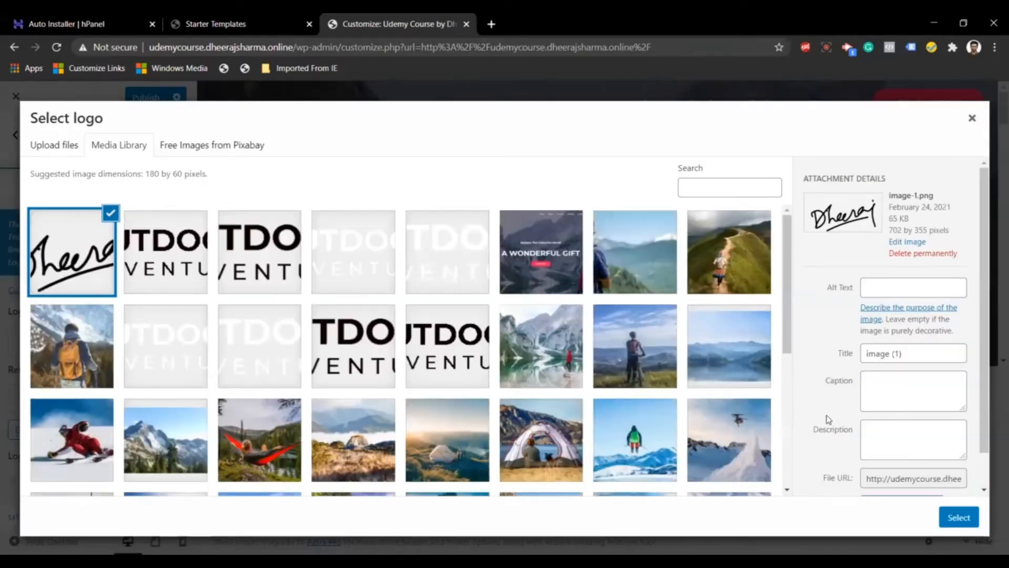
Use the uploaded signature as the logo, extending the crop area to contain the whole signature and cropping the image
left_click(953, 518)
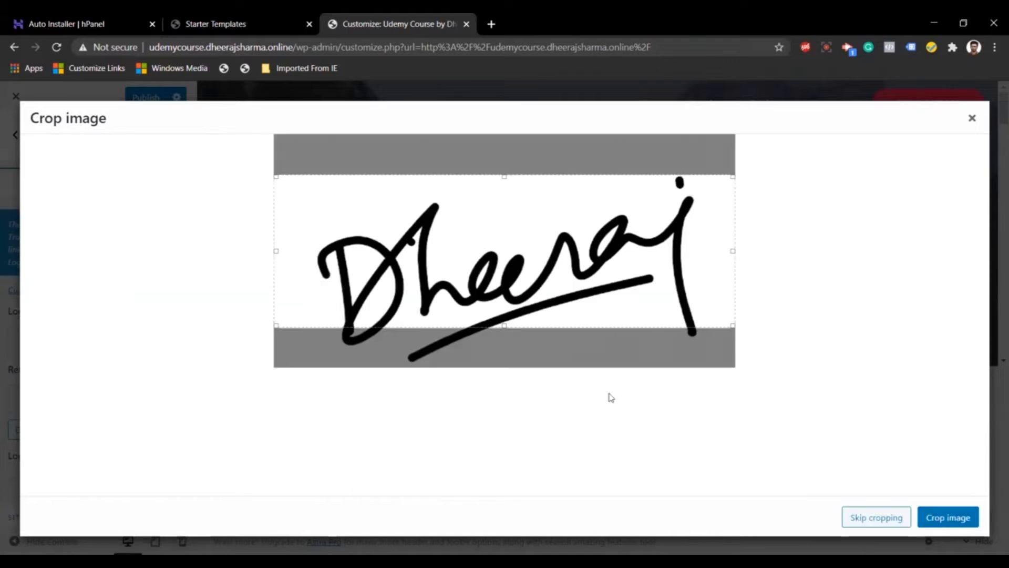
left_click_drag(505, 325, 506, 365)
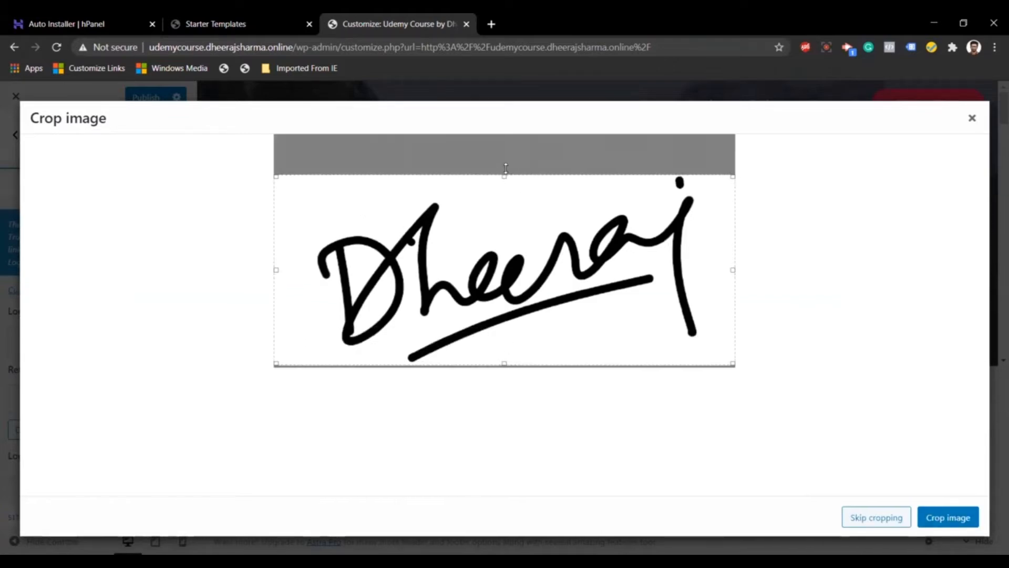
left_click_drag(506, 170, 505, 159)
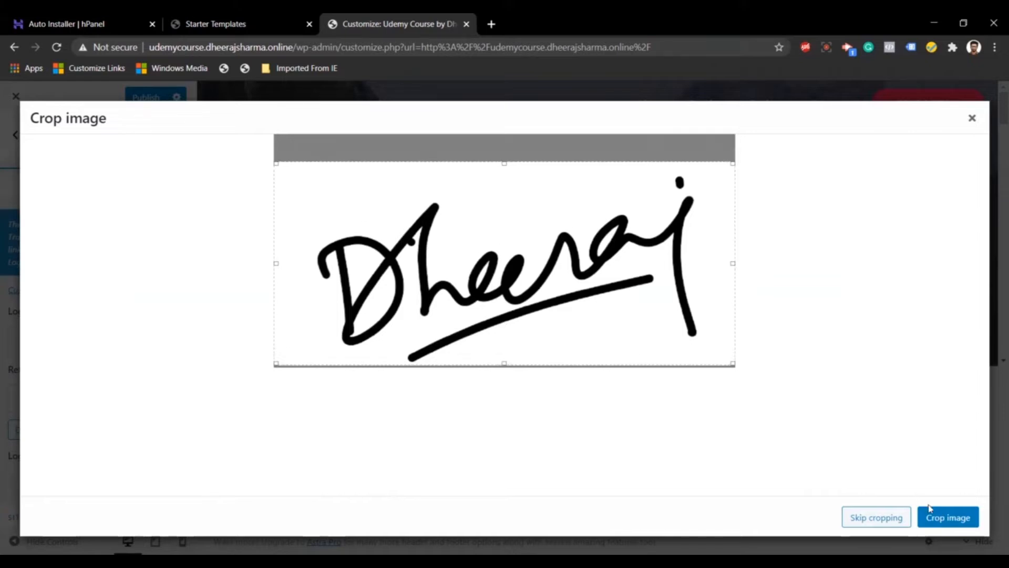
left_click(941, 518)
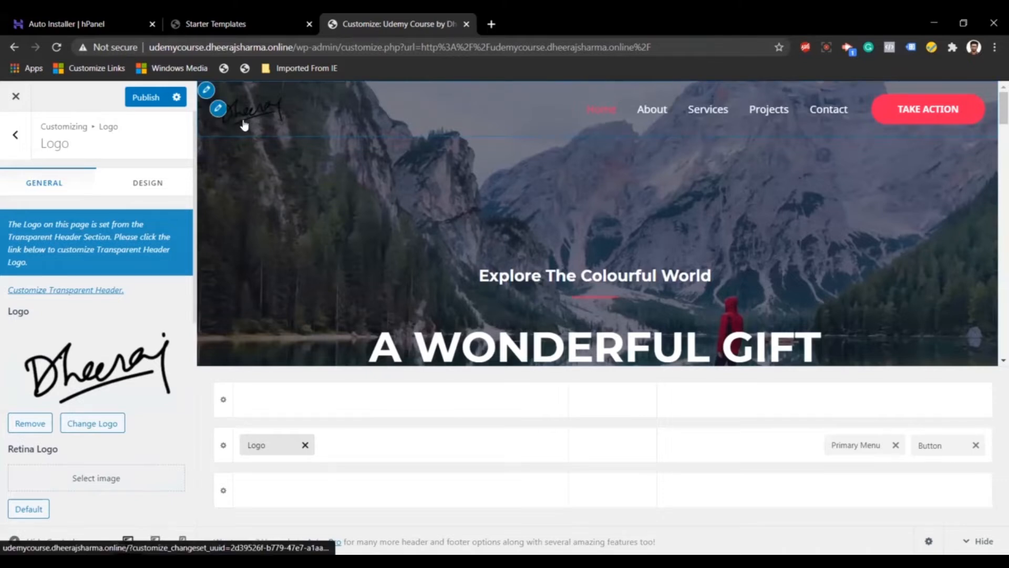
Set the signature image from the media library as the retina logo and publish the logo changes
scroll(149, 349, "down", 3)
left_click(81, 345)
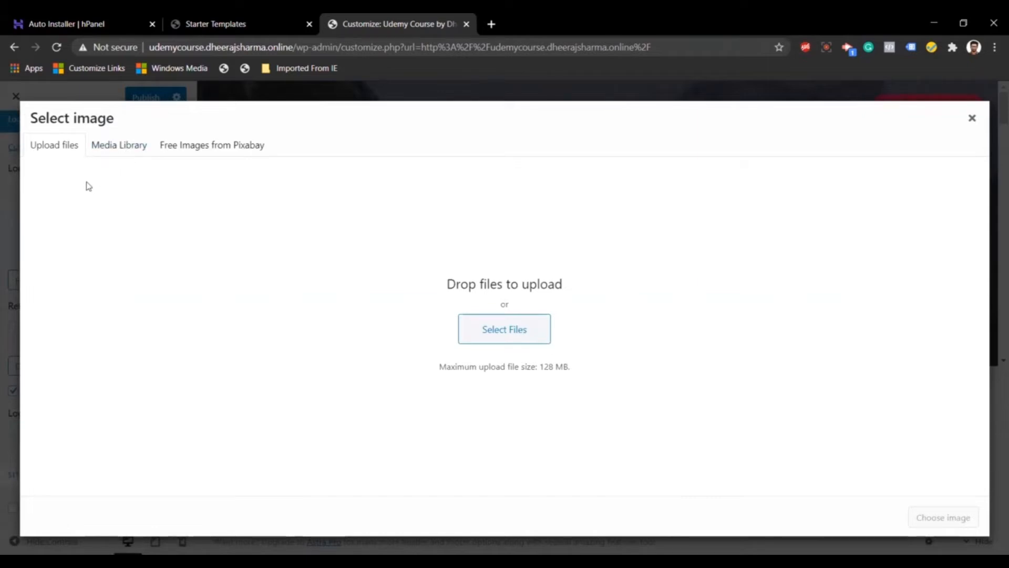
left_click(117, 157)
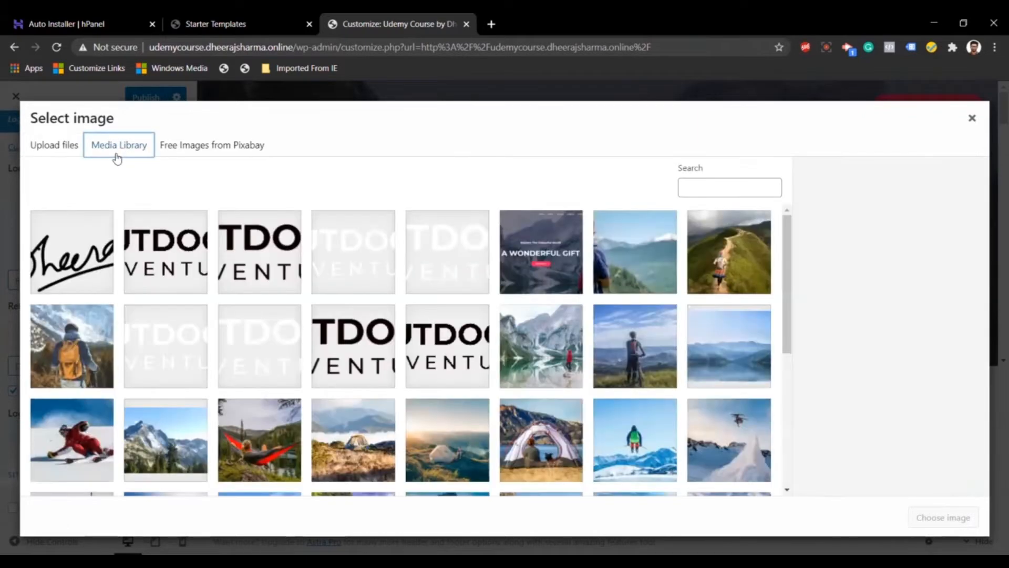
left_click(72, 252)
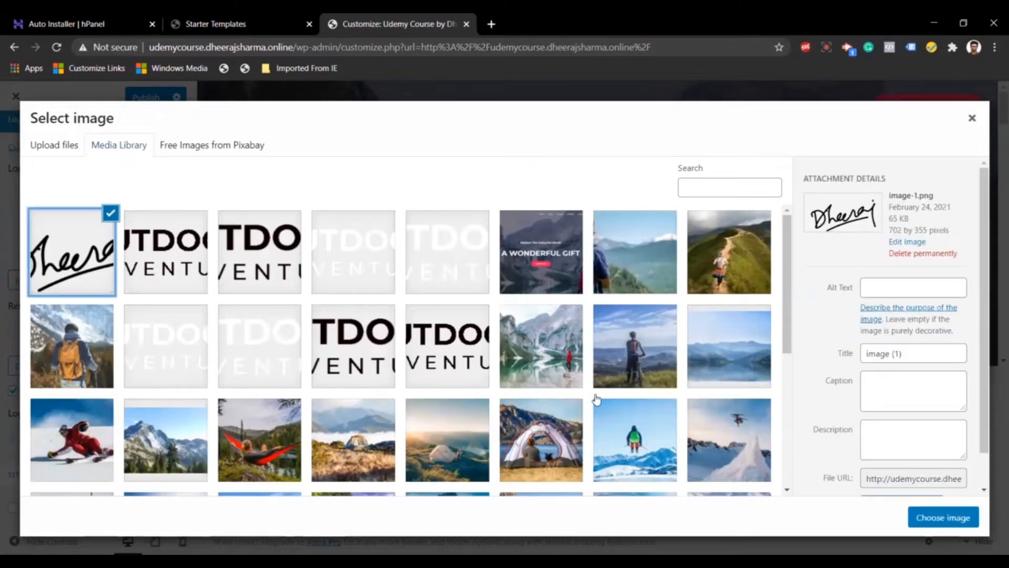
left_click(953, 516)
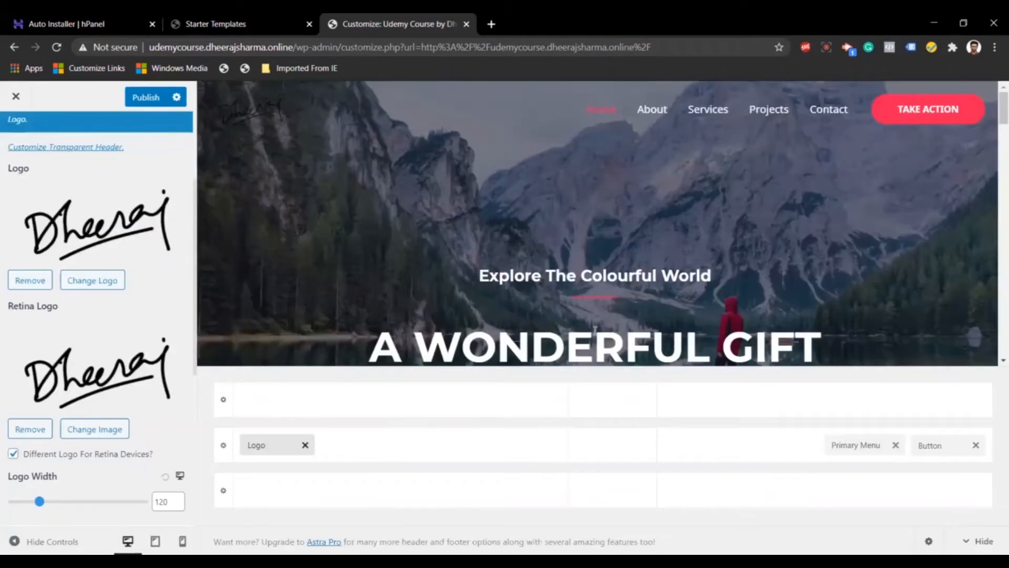
scroll(117, 405, "down", 5)
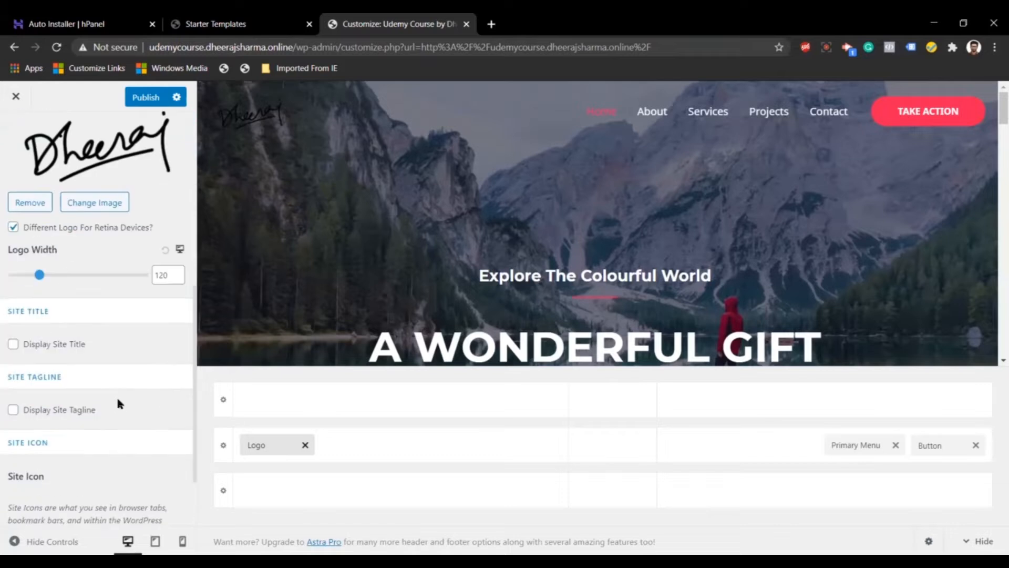
scroll(117, 405, "up", 7)
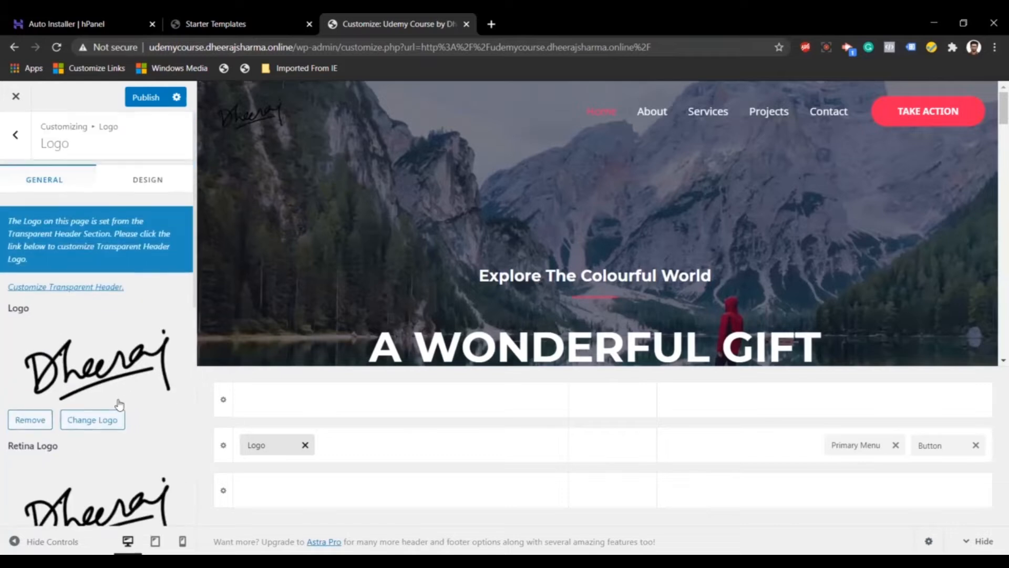
left_click(147, 101)
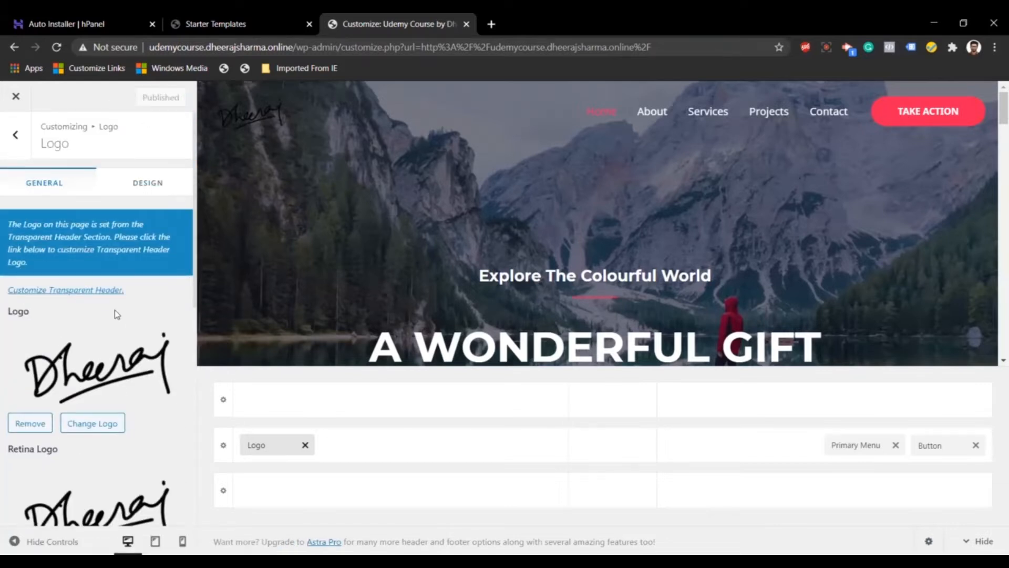
Try a logo width of 125 and return it to 120
scroll(114, 310, "down", 6)
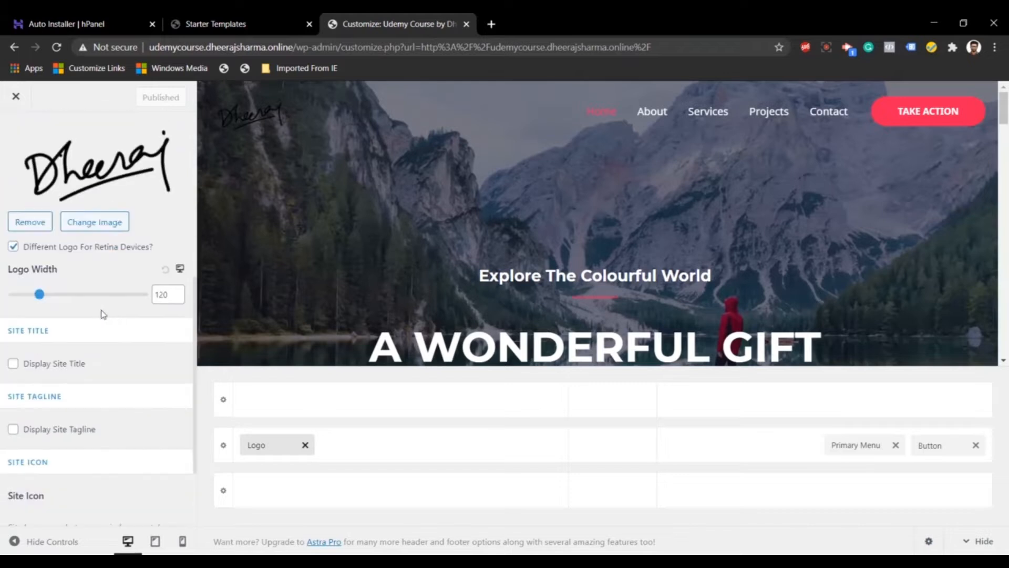
mouse_move(39, 294)
left_mouse_down()
mouse_move(83, 296)
mouse_move(42, 298)
left_mouse_up()
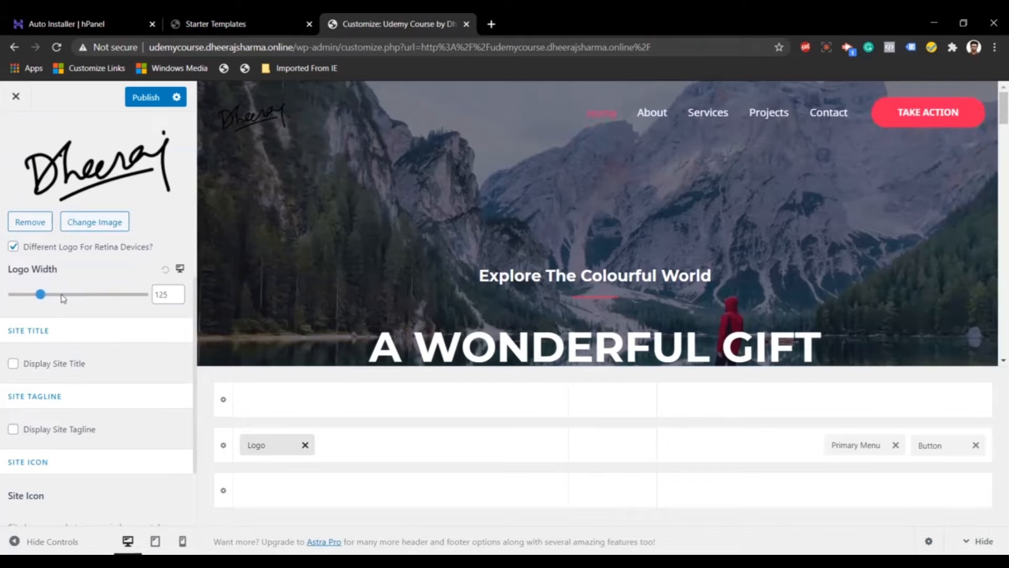
left_click(177, 299)
left_click(178, 298)
left_click(178, 299)
Display the site title in the header and remove "Udemy Course by" so only the owner's name remains
scroll(135, 375, "down", 2)
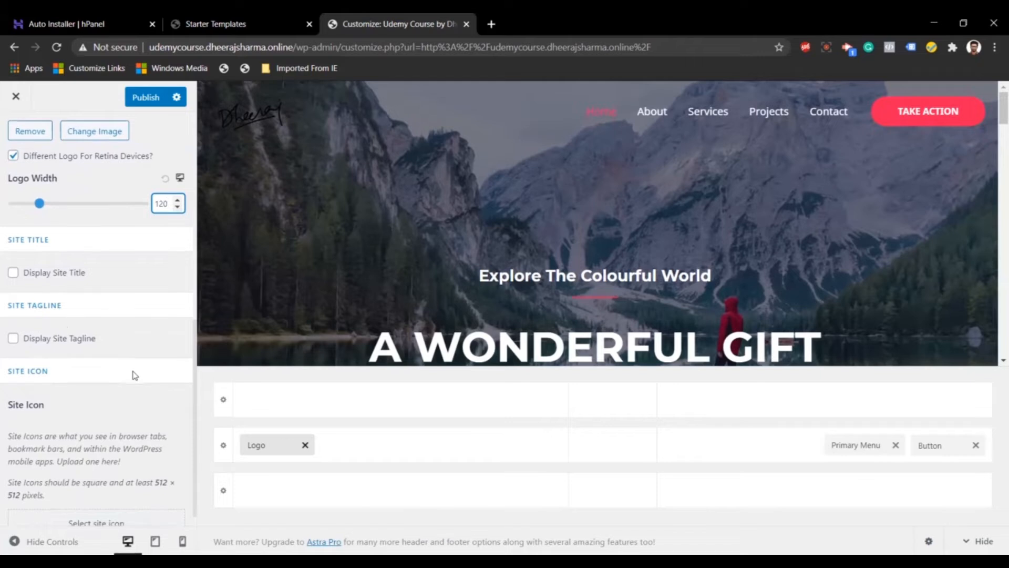
left_click(13, 273)
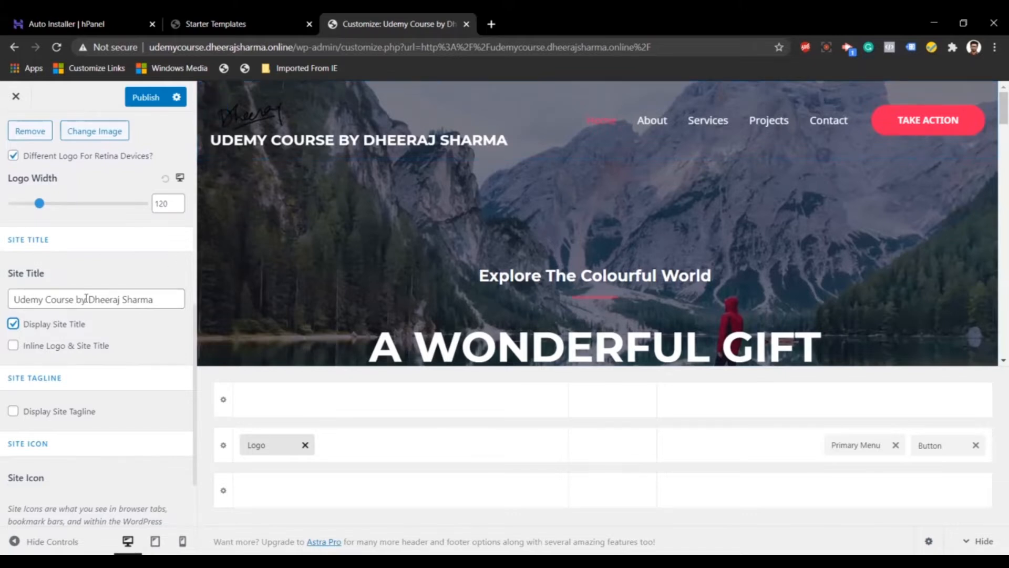
left_click_drag(87, 297, 12, 299)
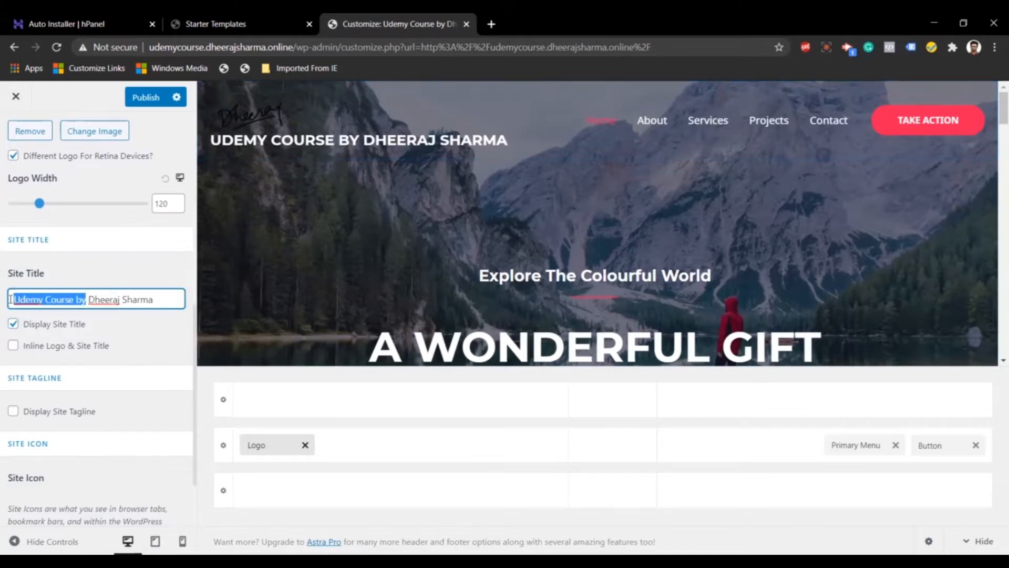
key("BackSpace")
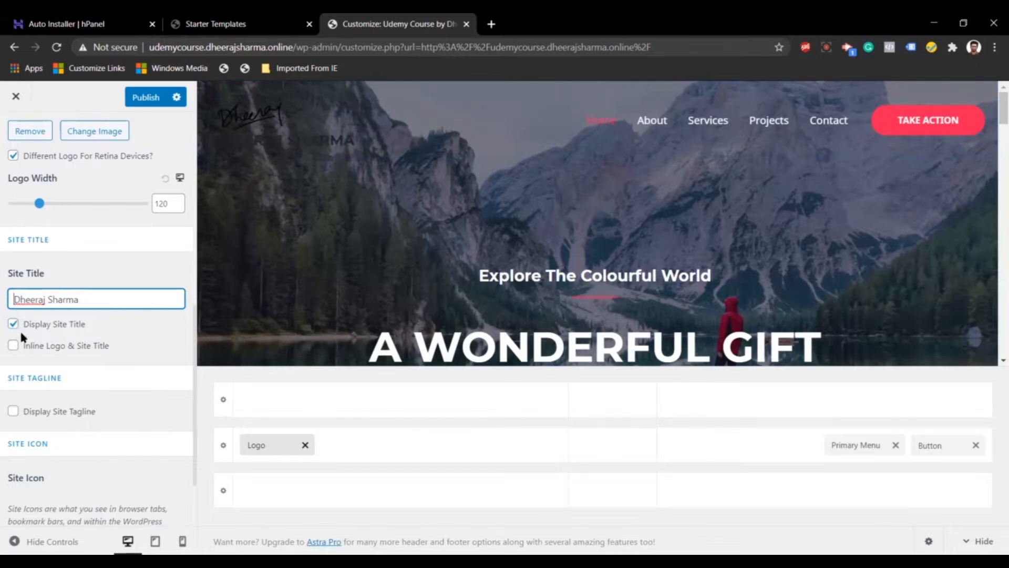
Display the site tagline and replace its text with "Official website of" followed by the owner's name
left_click(13, 413)
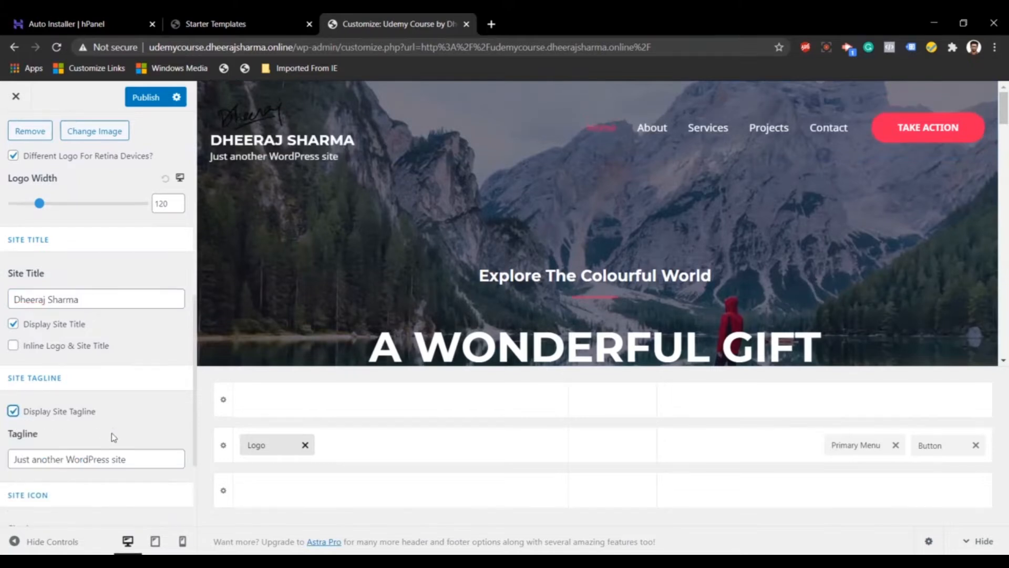
triple_click(131, 458)
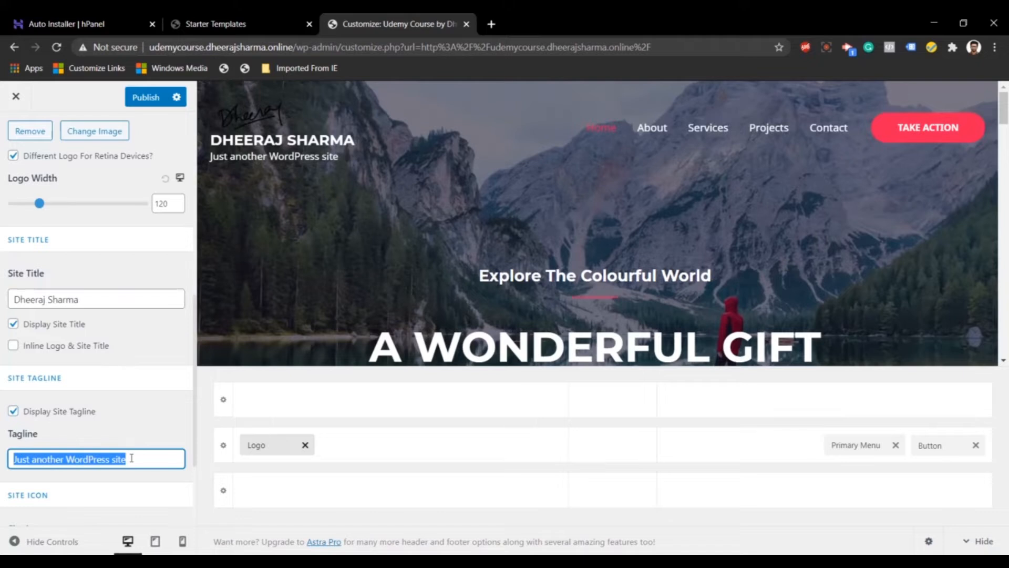
type("Official")
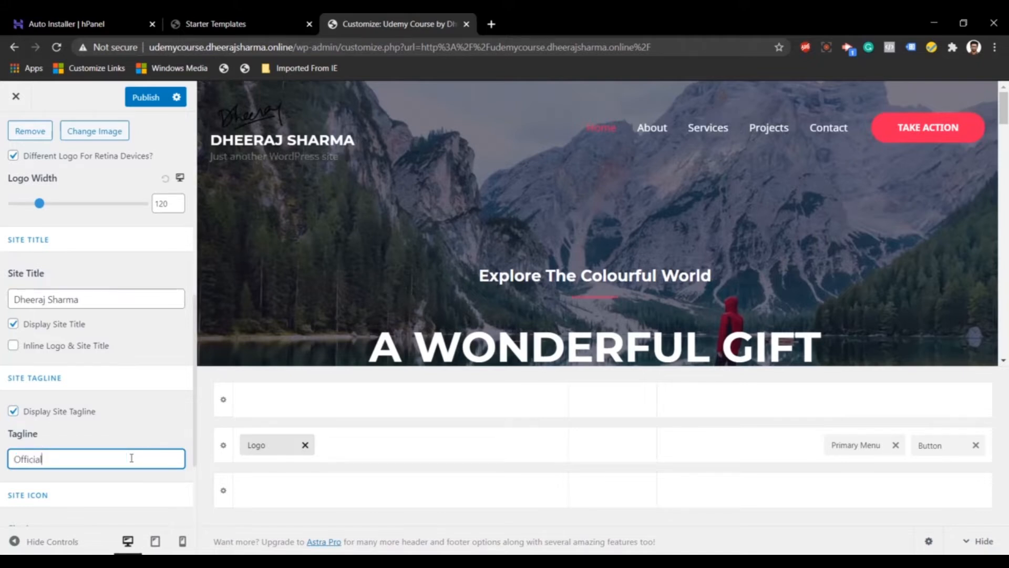
type(" website of dheerahj sharma")
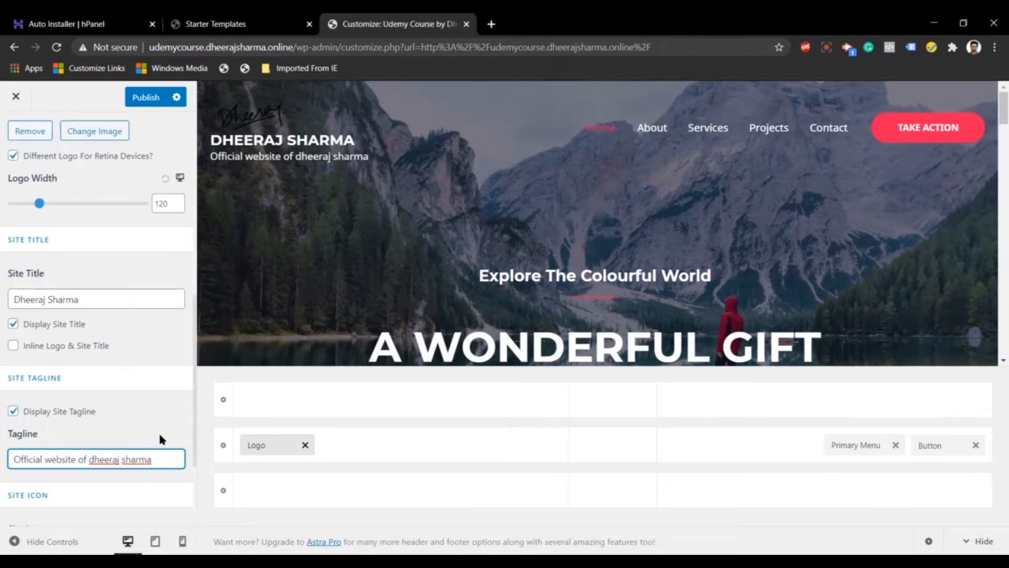
Upload DS__2_-removebg-preview.png from the Website Resources folder as the image for the site icon
scroll(159, 436, "down", 3)
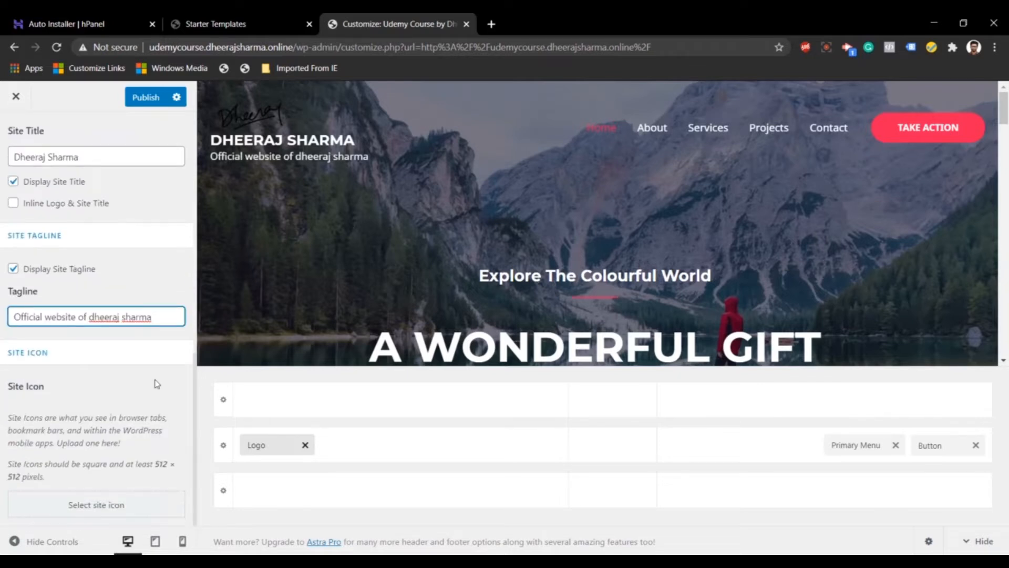
scroll(156, 384, "up", 1)
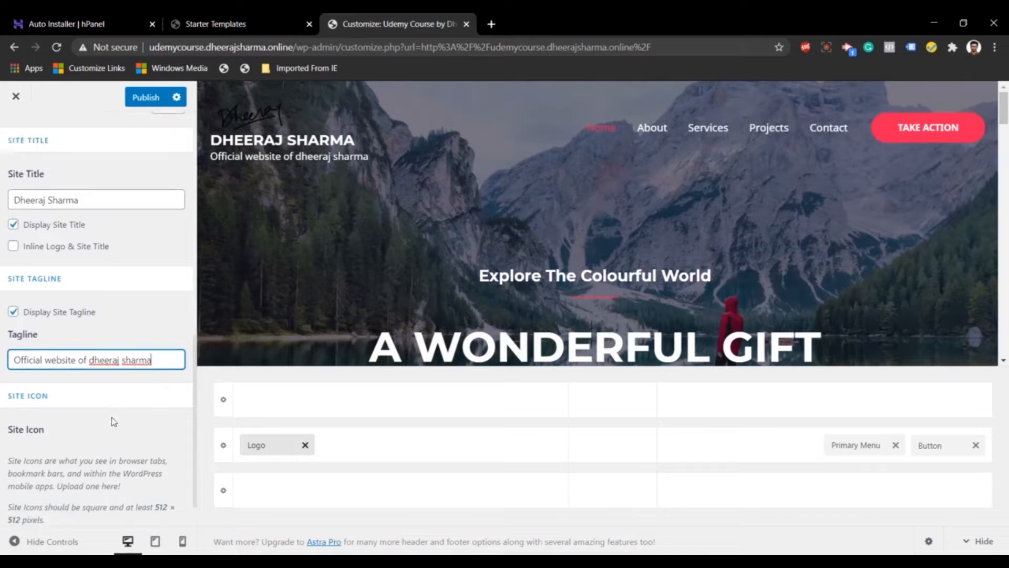
scroll(113, 420, "down", 1)
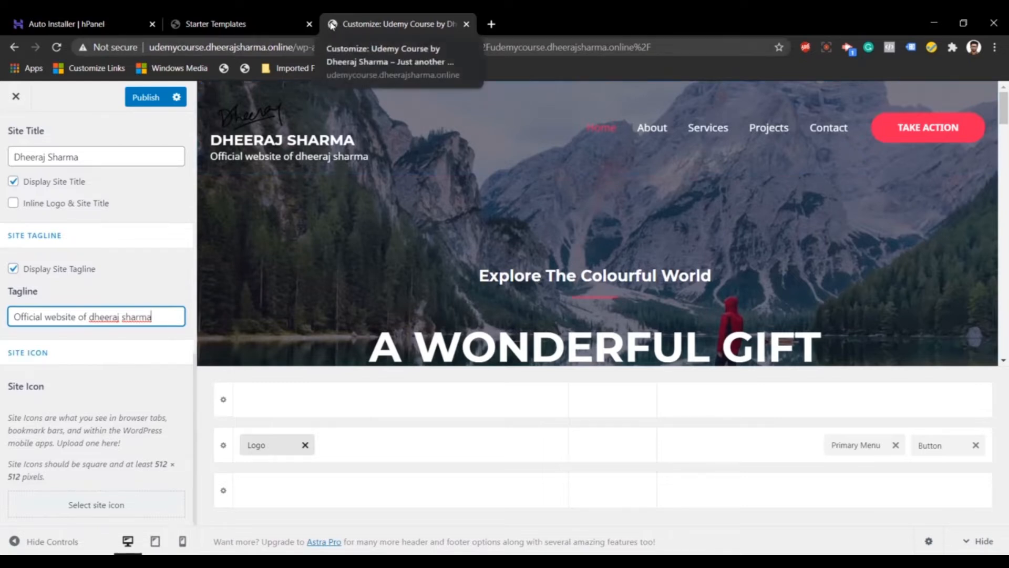
left_click(82, 505)
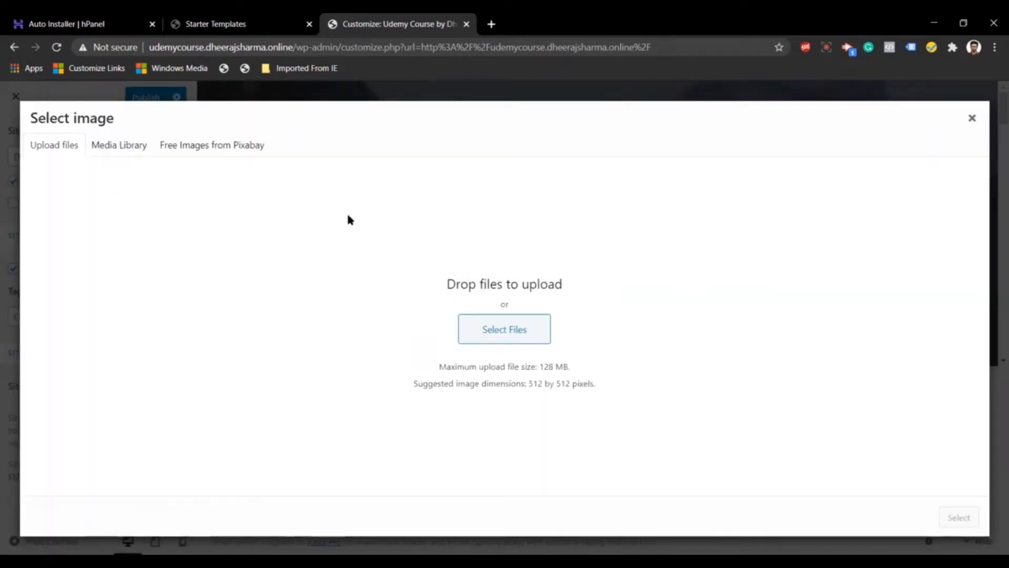
left_click(515, 339)
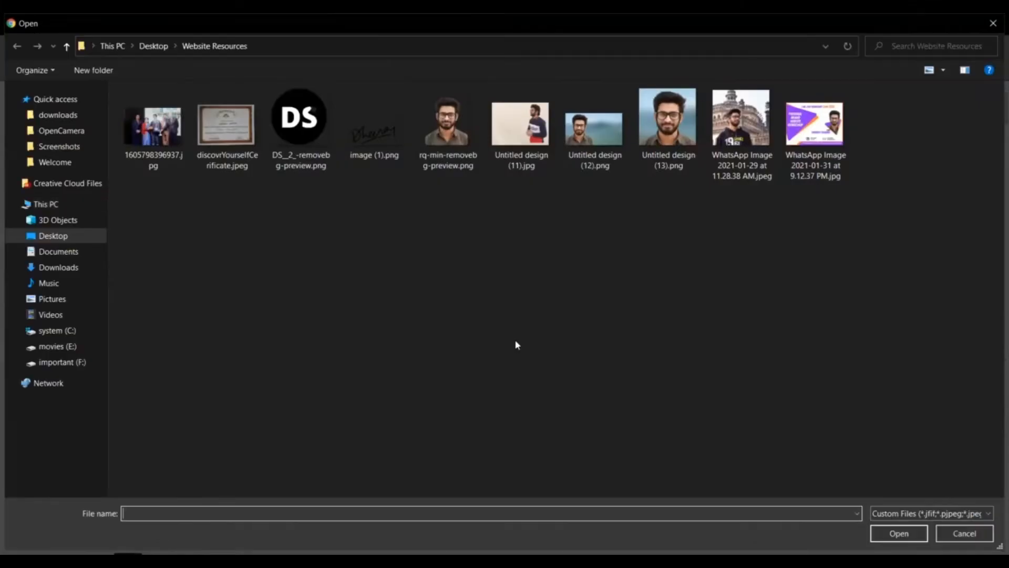
left_click(310, 139)
double_click(309, 139)
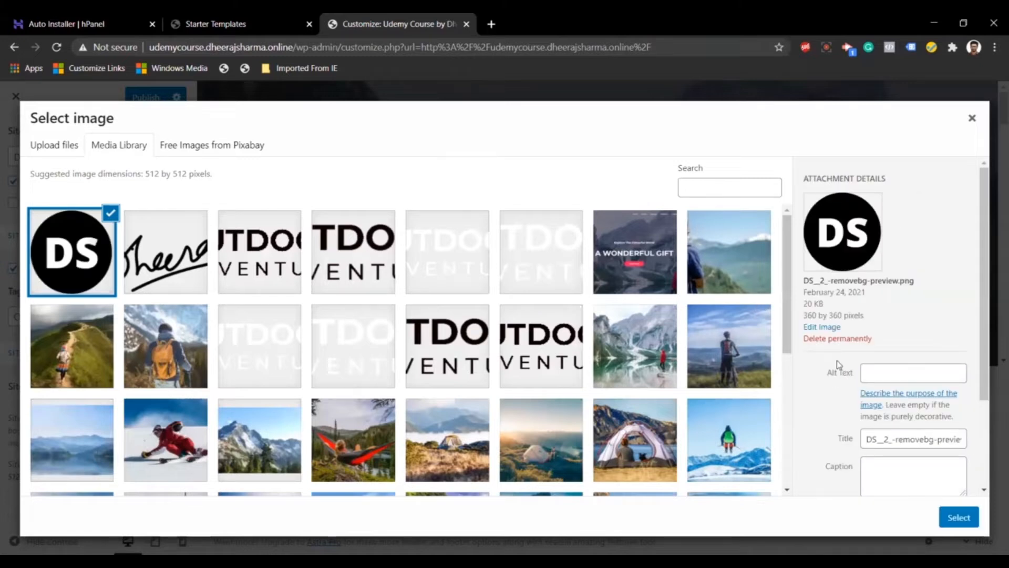
Use the uploaded DS image as the site icon with the suggested crop and publish the changes
left_click(970, 519)
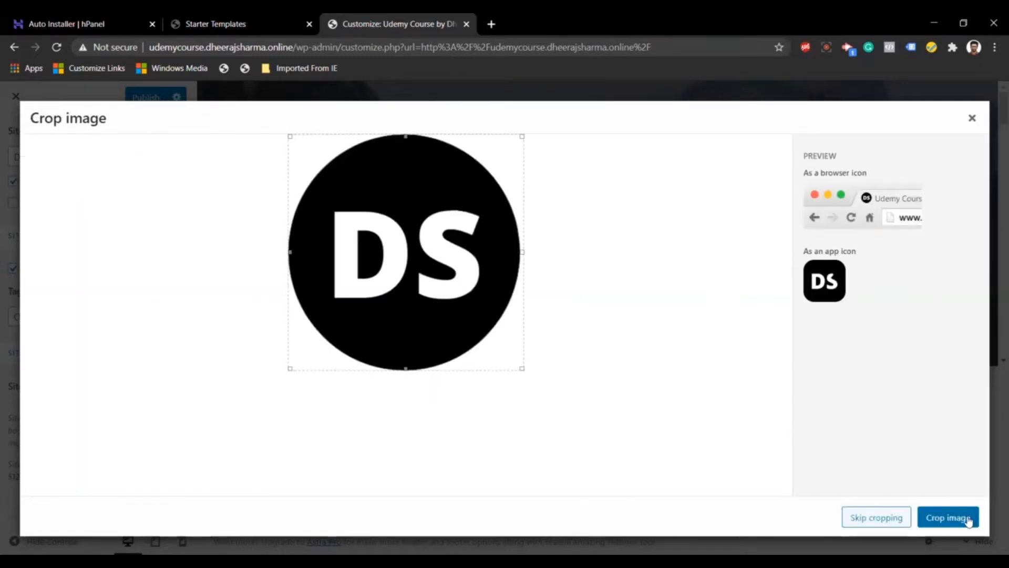
left_click(954, 518)
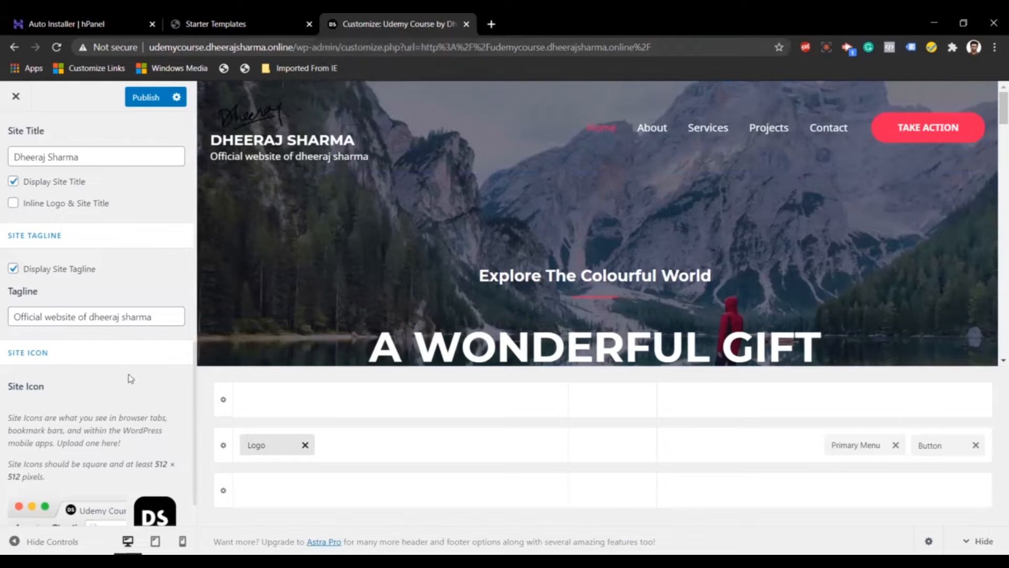
scroll(130, 377, "down", 1)
left_click(152, 97)
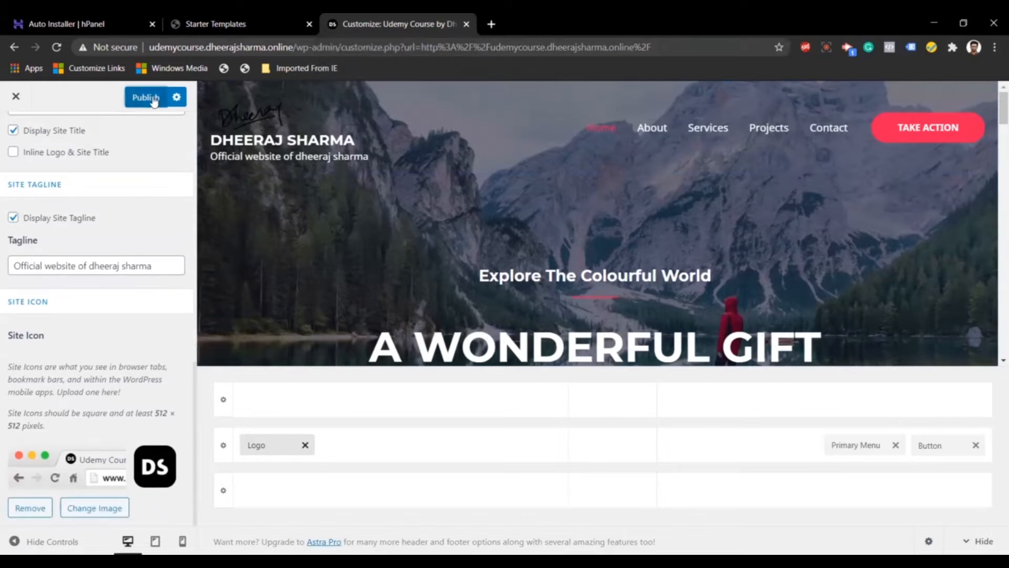
Replace the header button's text with "Register"
scroll(149, 284, "up", 10)
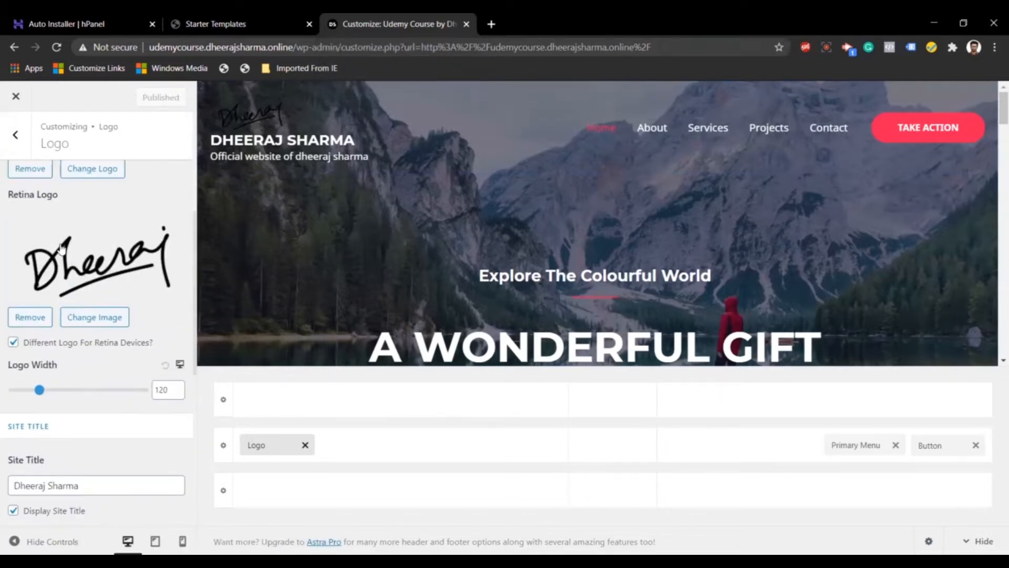
left_click(13, 132)
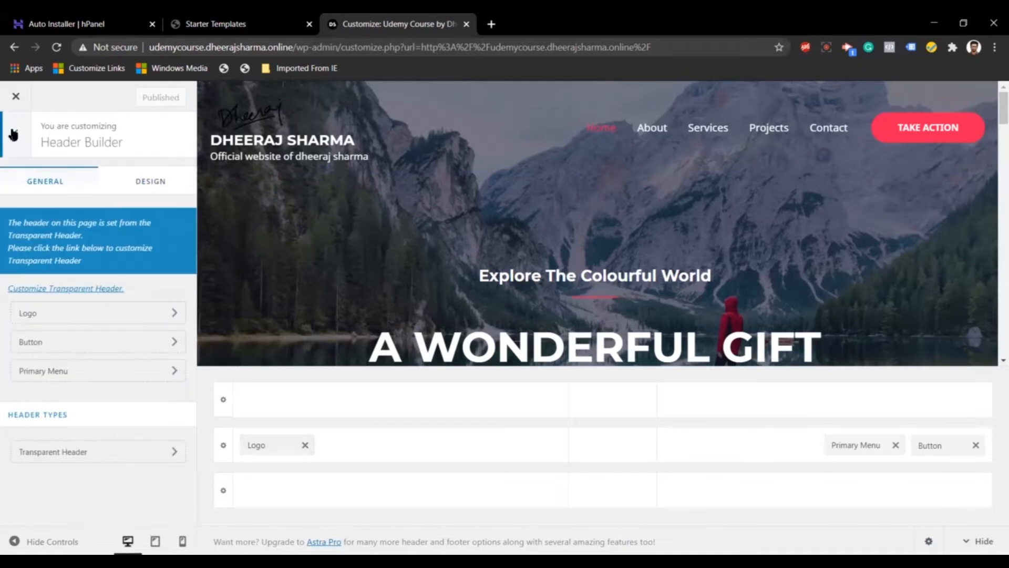
left_click(95, 342)
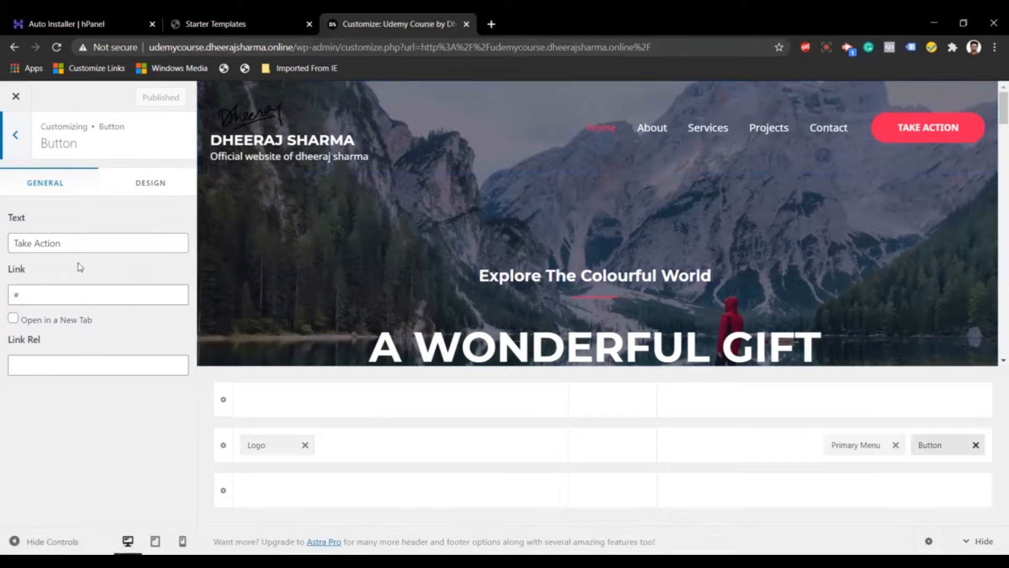
triple_click(76, 241)
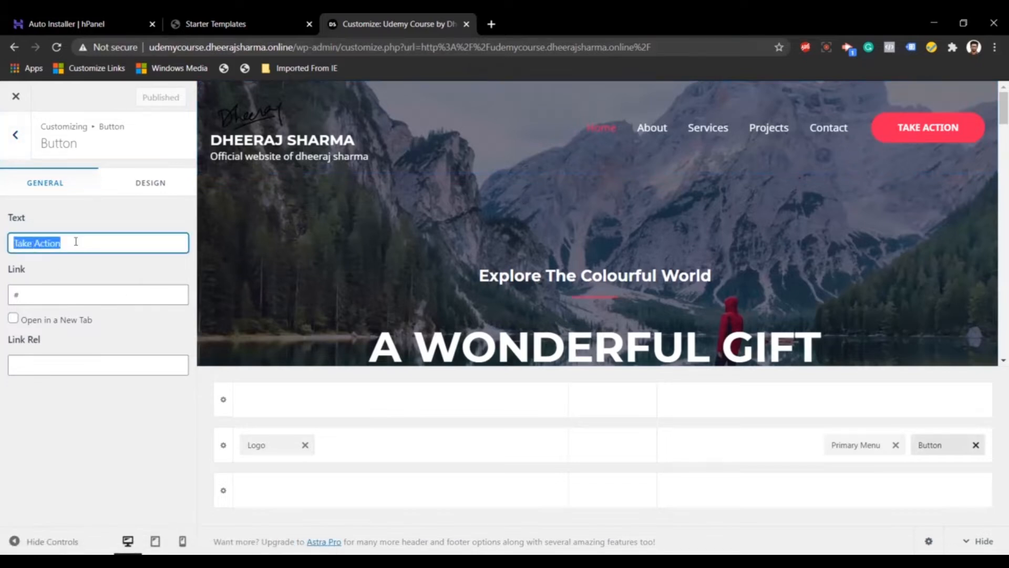
key("BackSpace")
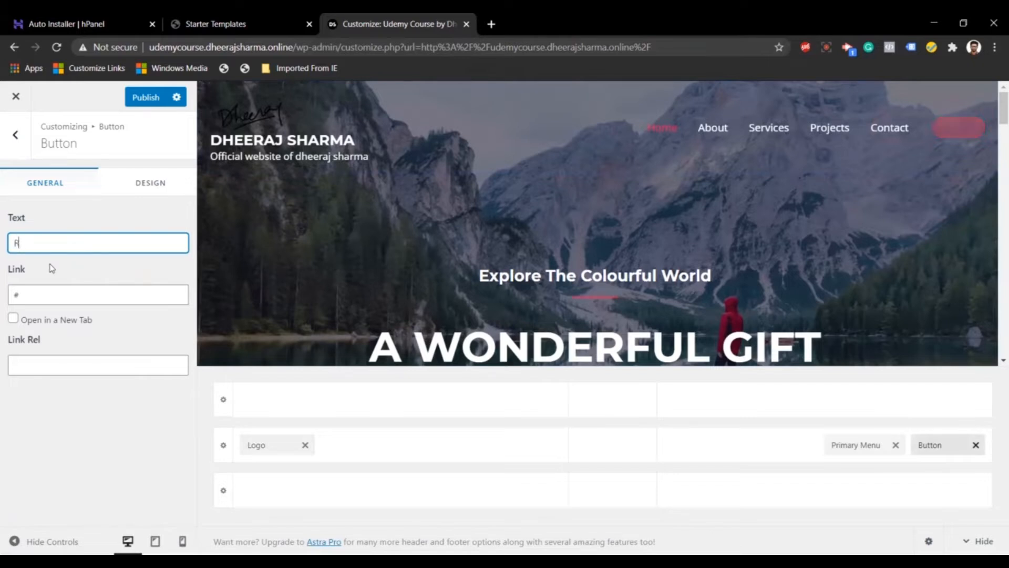
type("gister")
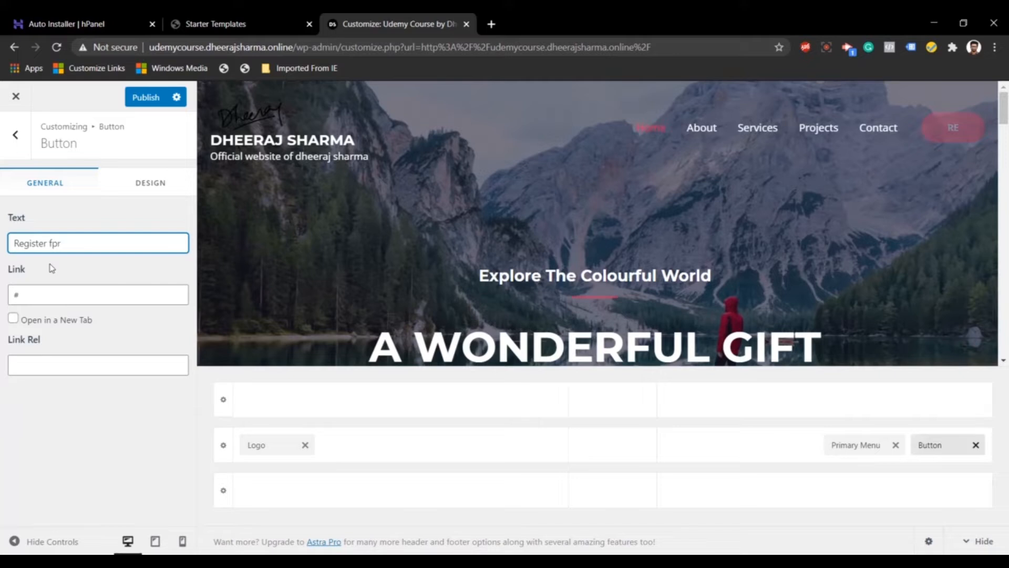
type(" fpr")
key("BackSpace")
key("BackSpace")
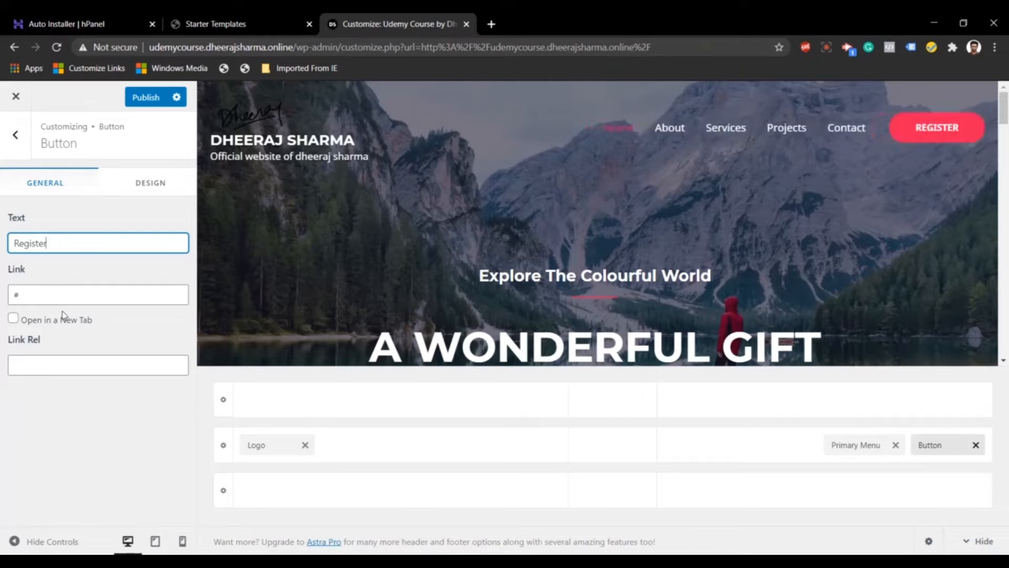
double_click(63, 296)
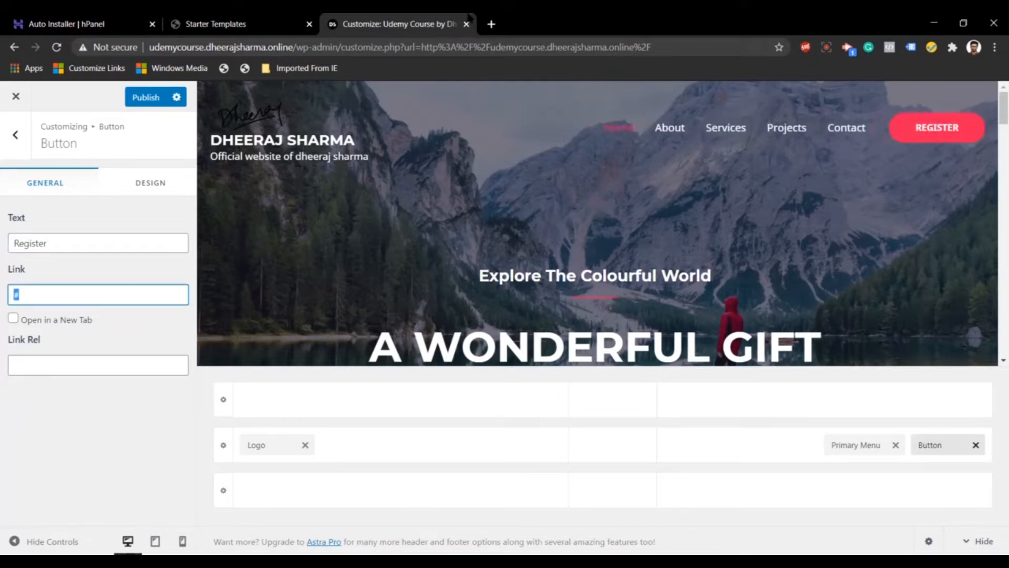
left_click(490, 24)
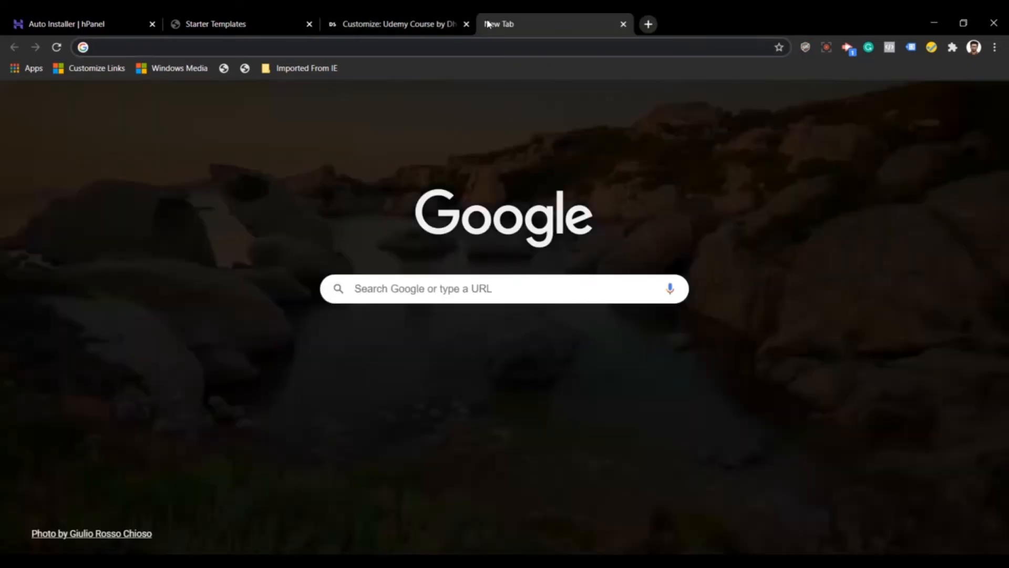
type("google")
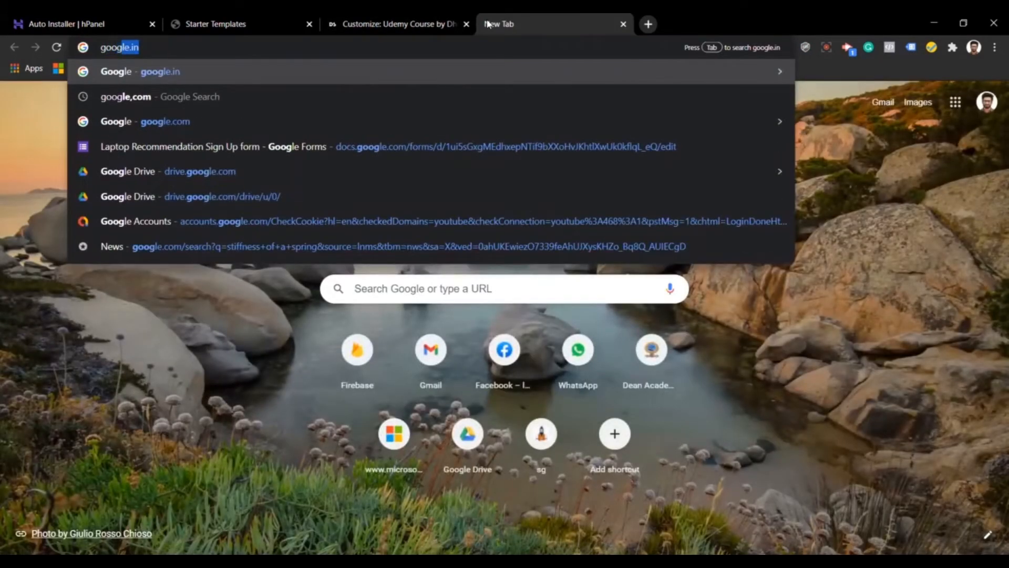
type(".in")
key("ctrl+a")
left_click(400, 23)
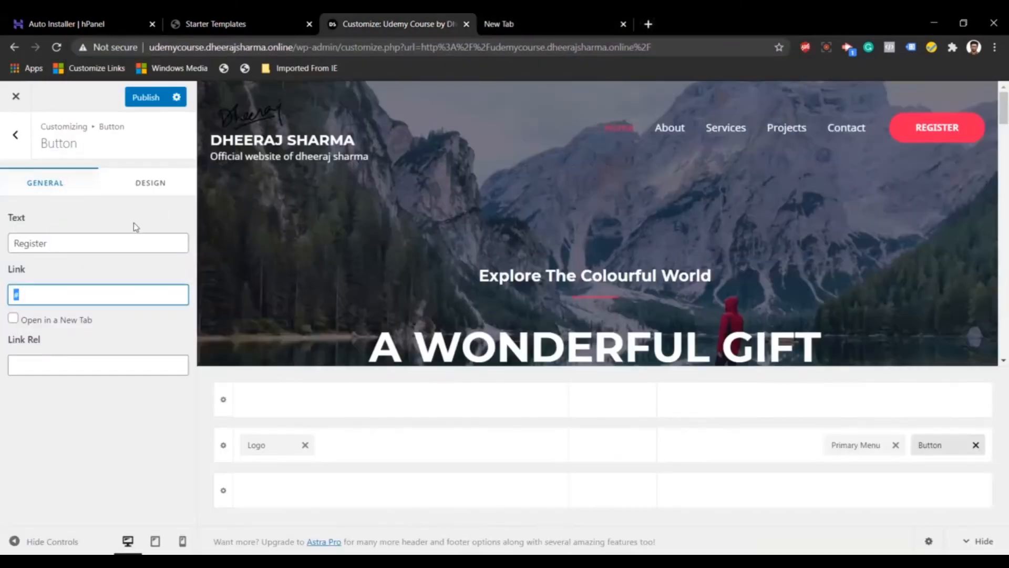
type("http://google.in/")
left_click(14, 150)
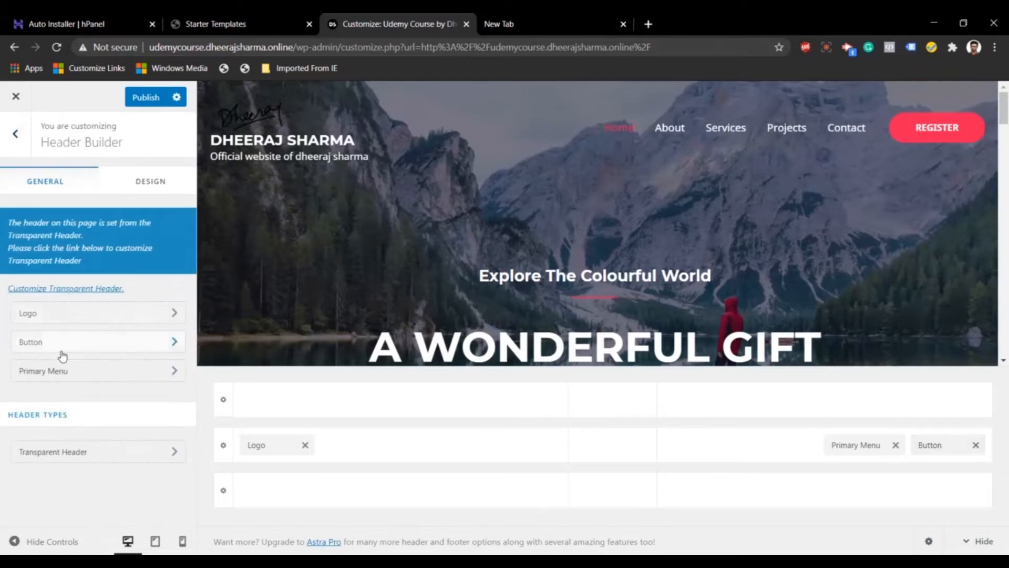
Examine the primary menu's hover style, color, typography and spacing options and the header builder's width and margin settings
left_click(62, 375)
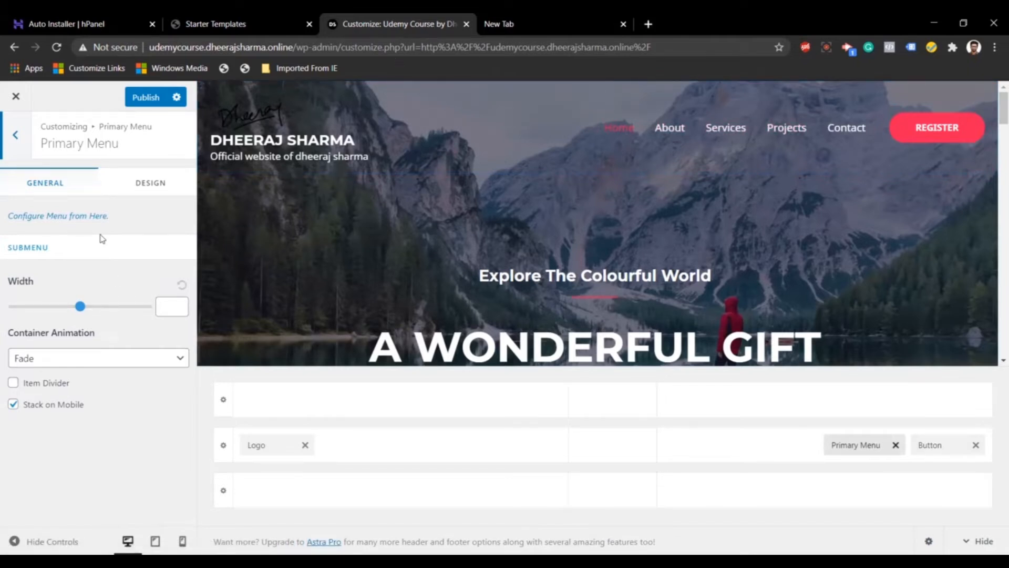
left_click(138, 192)
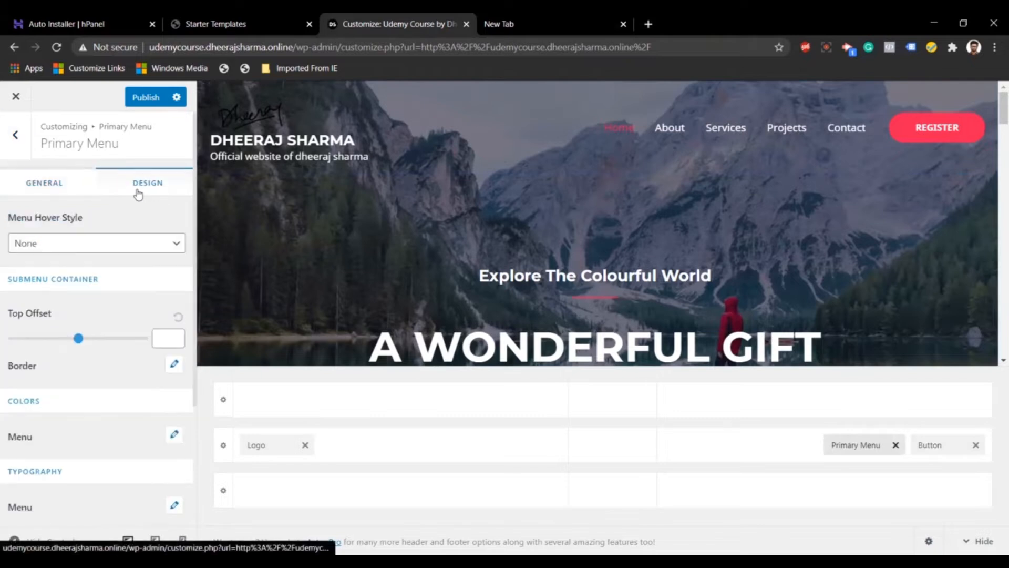
left_click(112, 254)
left_click(113, 253)
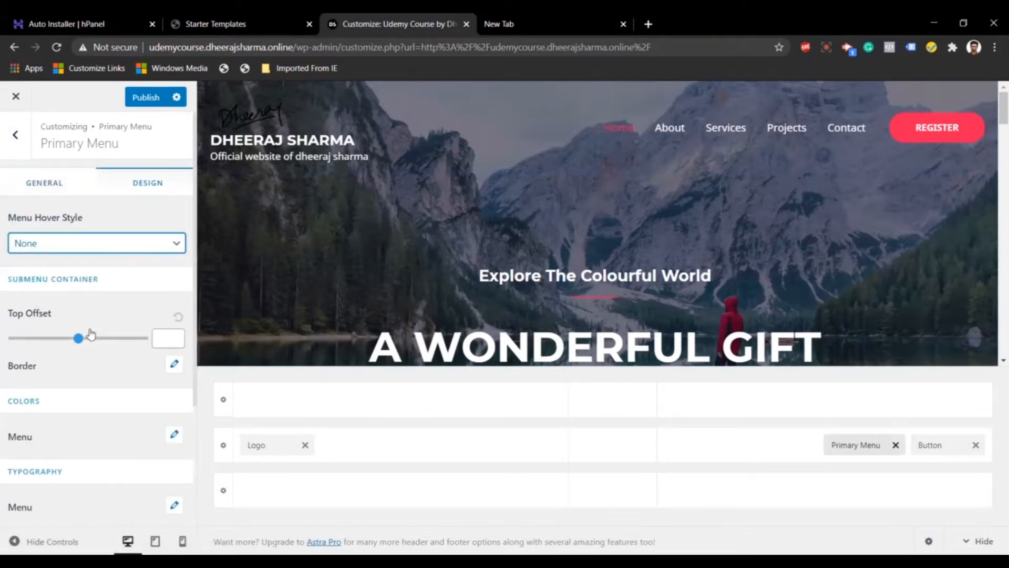
scroll(91, 334, "down", 3)
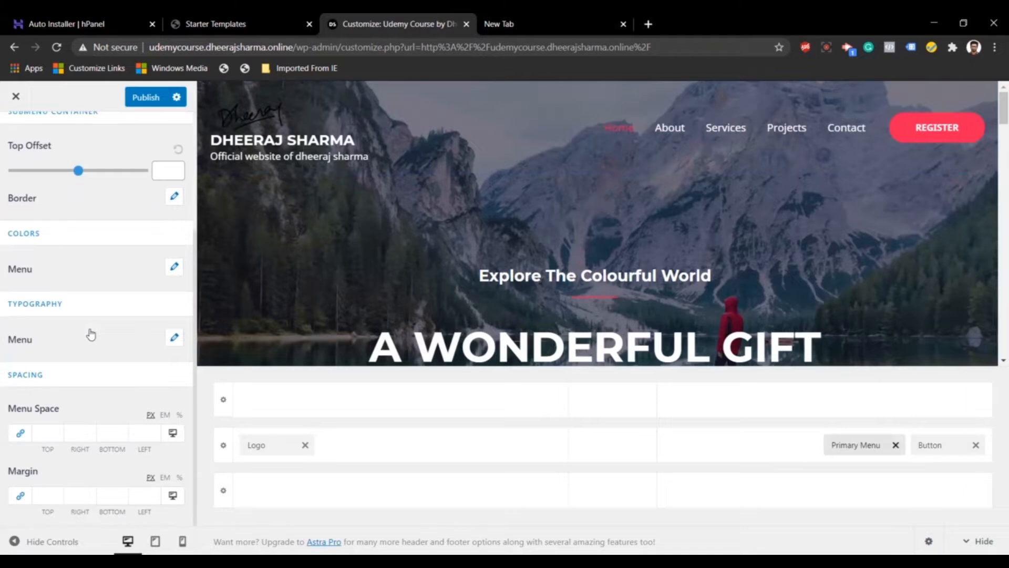
scroll(91, 334, "up", 3)
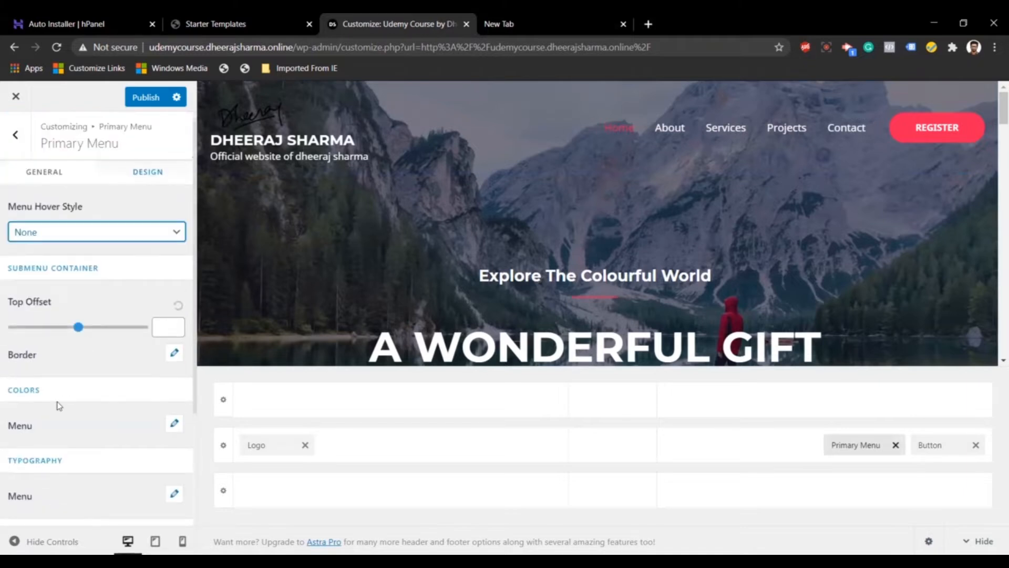
left_click(20, 149)
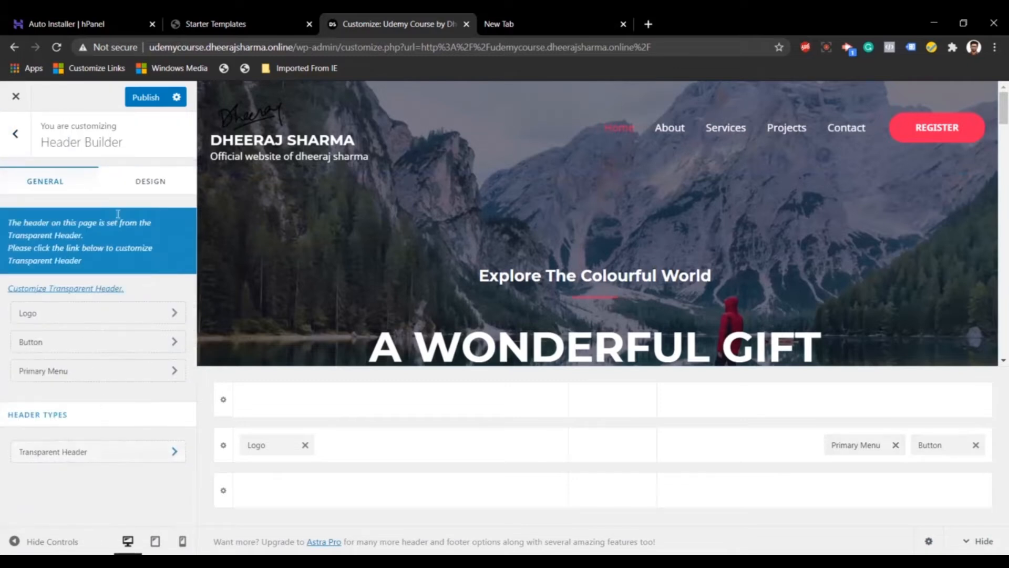
left_click(150, 177)
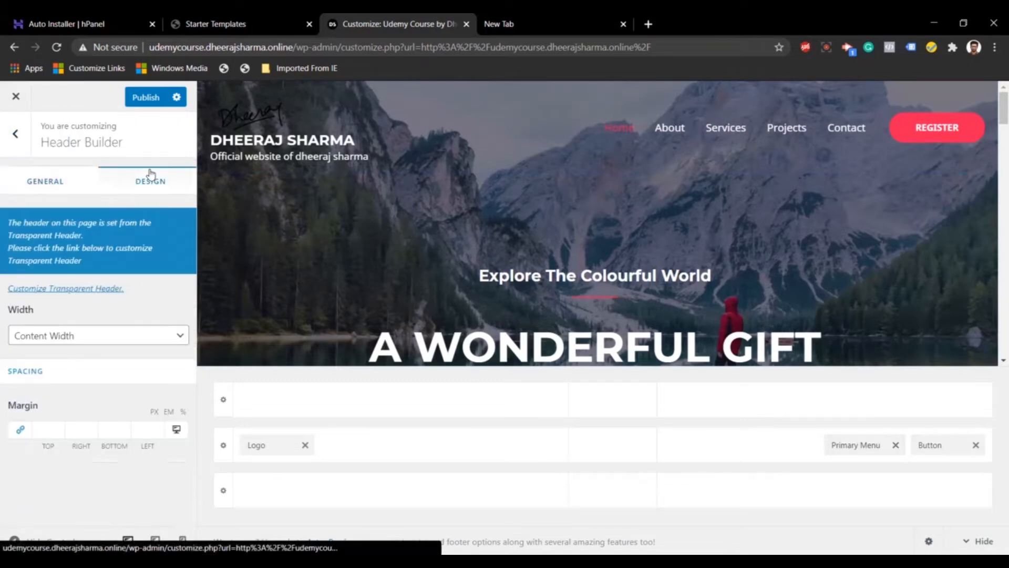
left_click(60, 183)
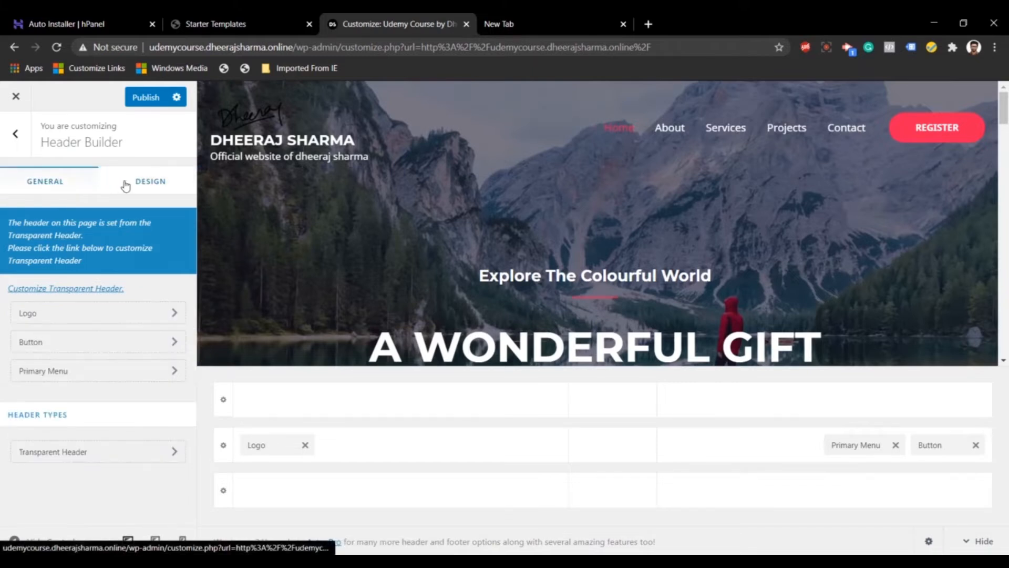
Remove the button element from the header's main row and remove the Outdoor Adventure image set as the transparent header's logo
left_click(77, 453)
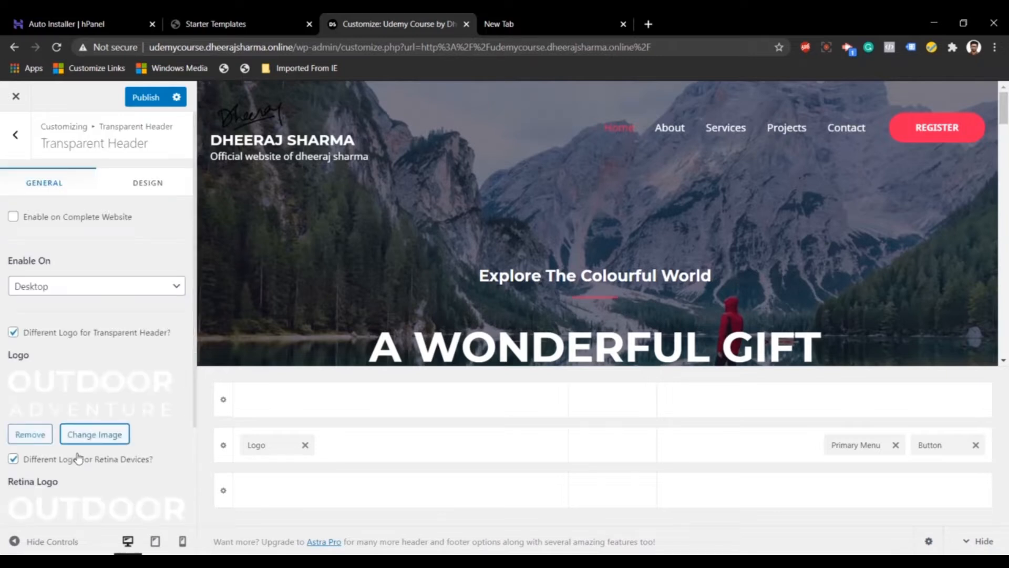
scroll(105, 387, "down", 1)
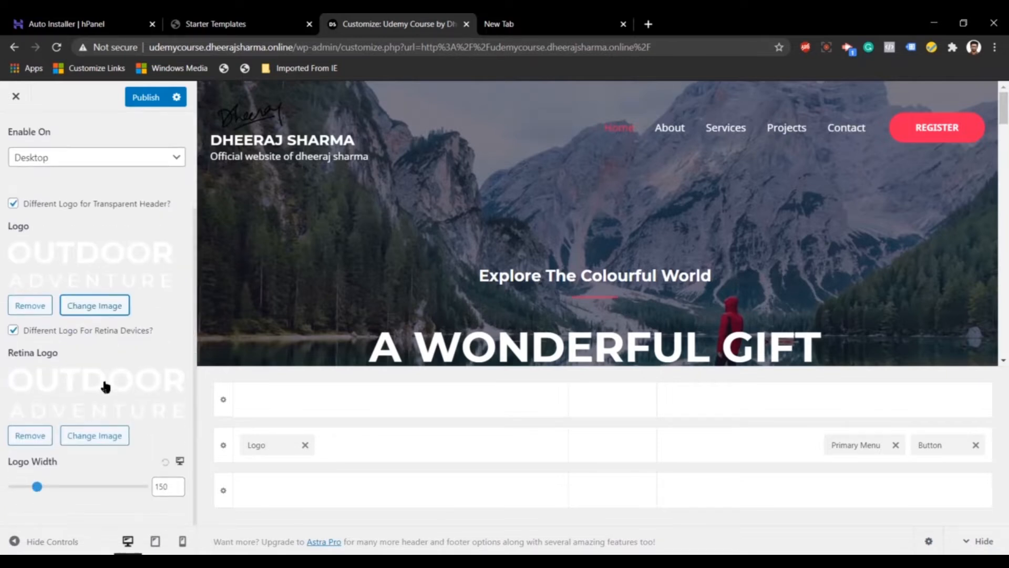
scroll(106, 387, "up", 3)
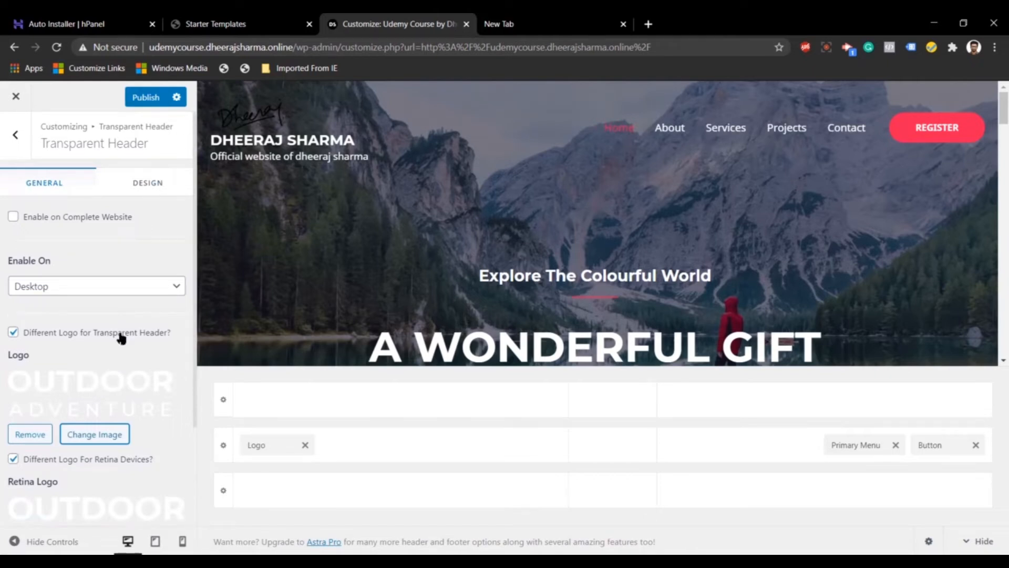
scroll(121, 338, "down", 2)
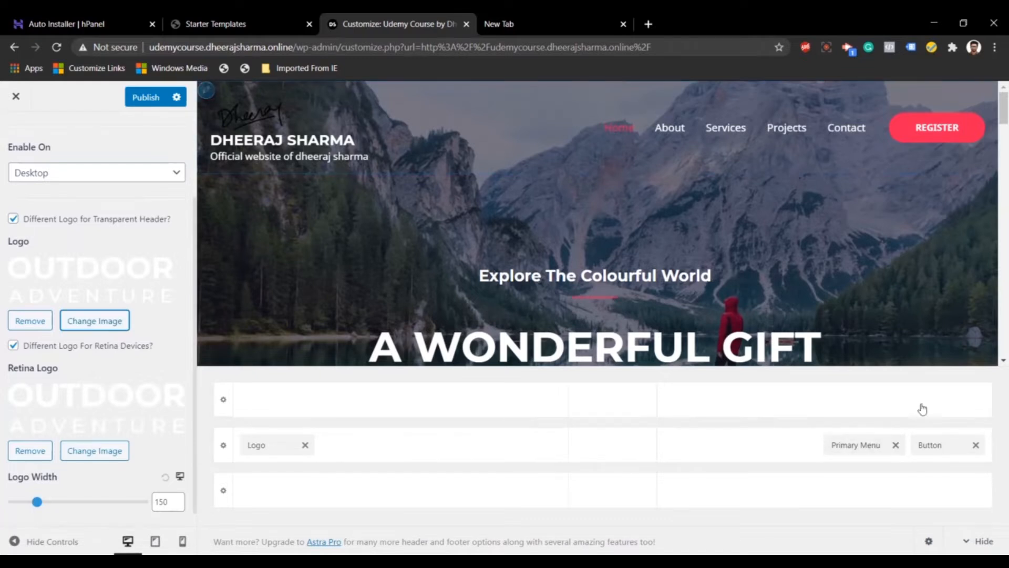
left_click(976, 446)
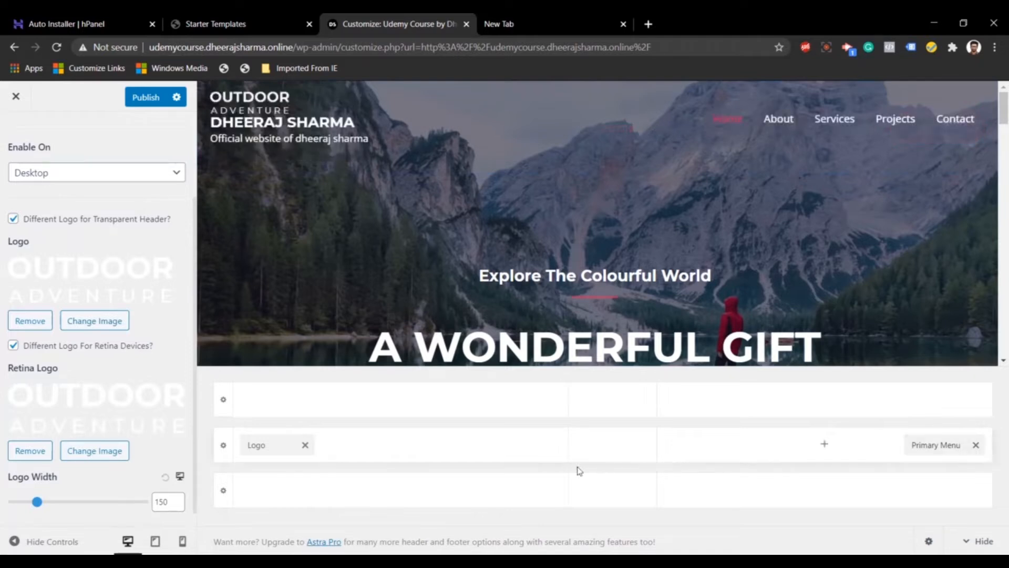
left_click(28, 320)
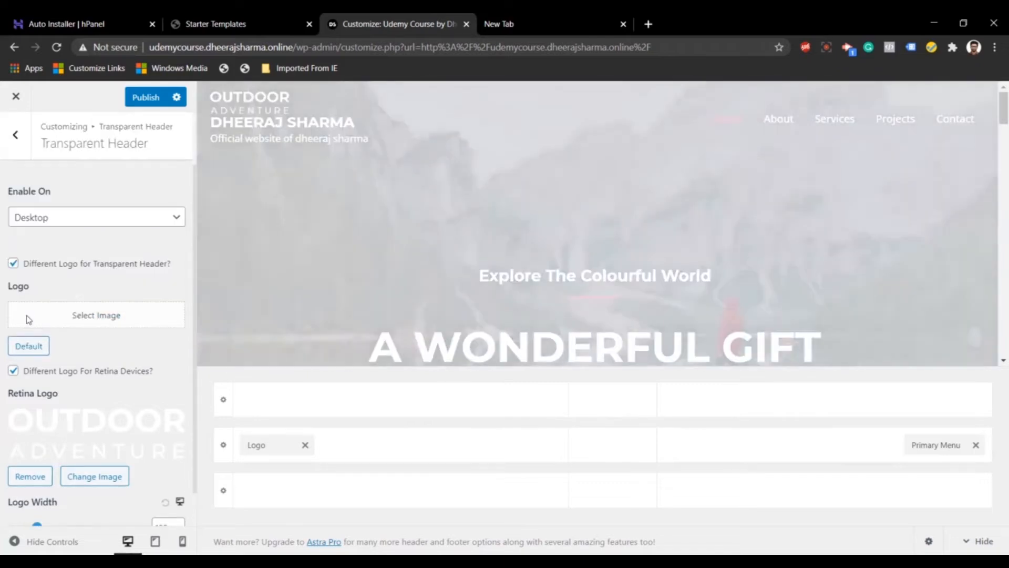
Remove the transparent header's retina logo and the primary menu element in the header's main row, and return to the main customizer options
scroll(43, 427, "down", 1)
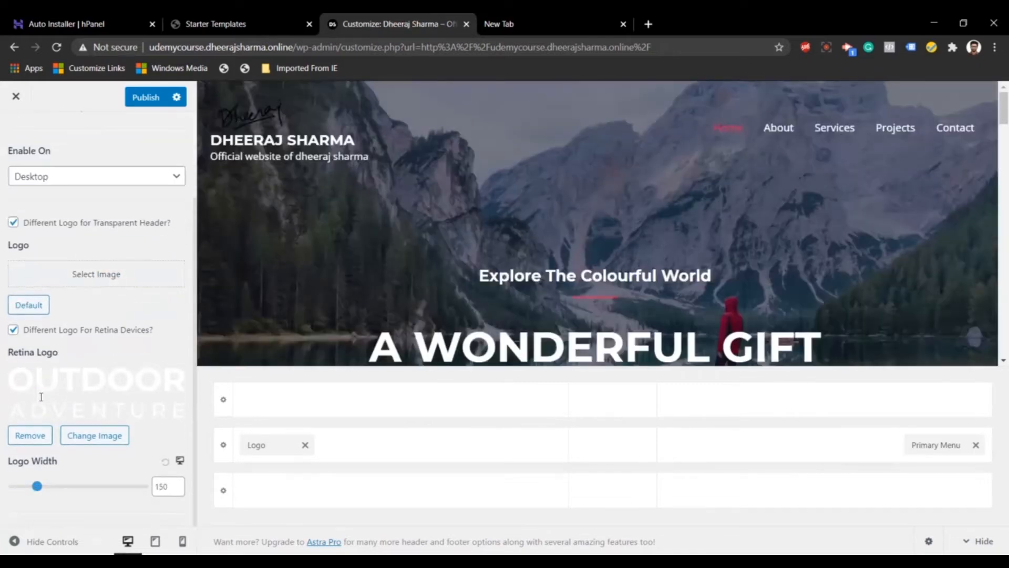
left_click(42, 430)
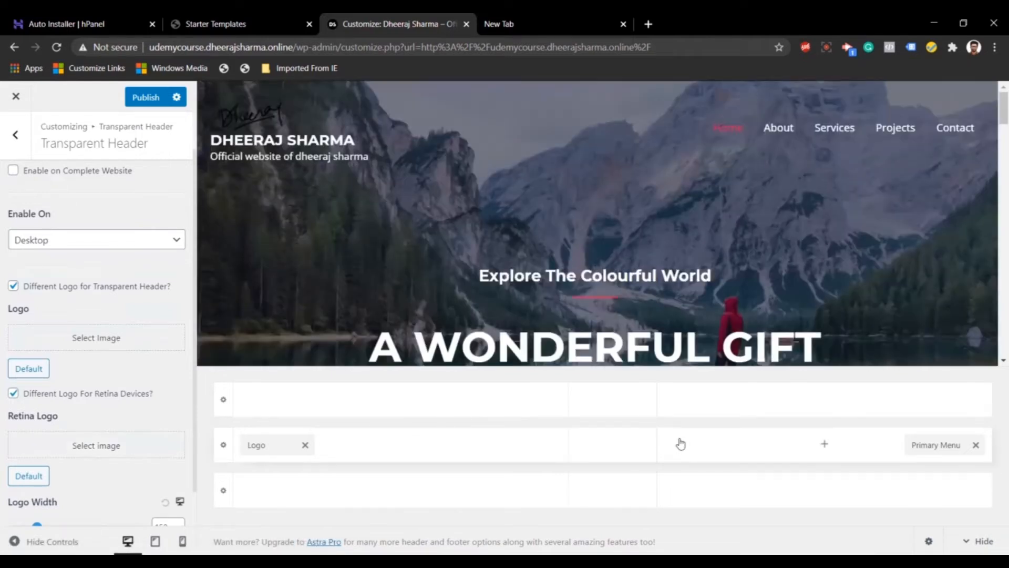
left_click(976, 445)
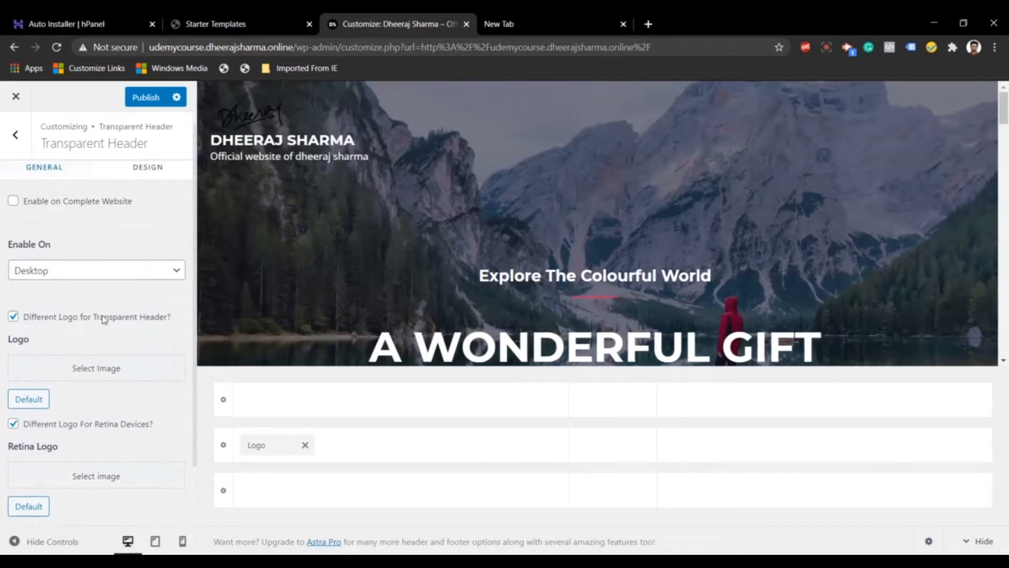
left_click(15, 138)
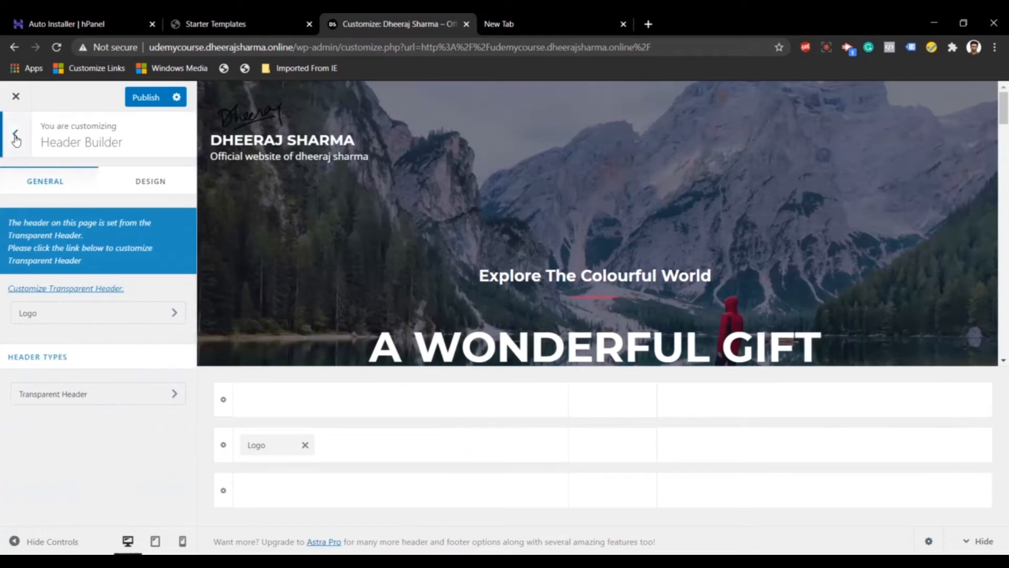
left_click(16, 138)
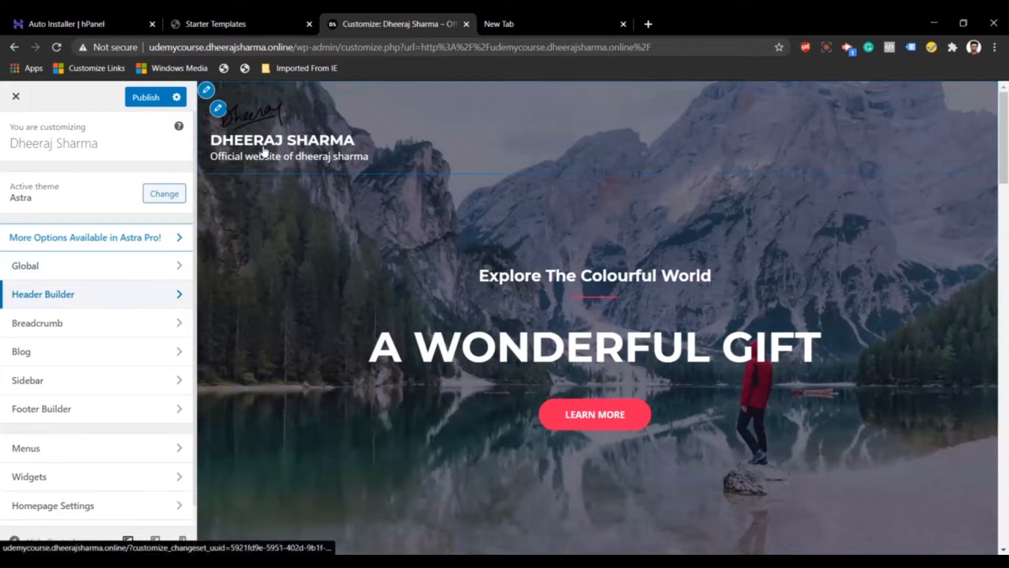
Open the footer builder and review its background, padding and margin design options alongside its general elements
scroll(389, 243, "down", 5)
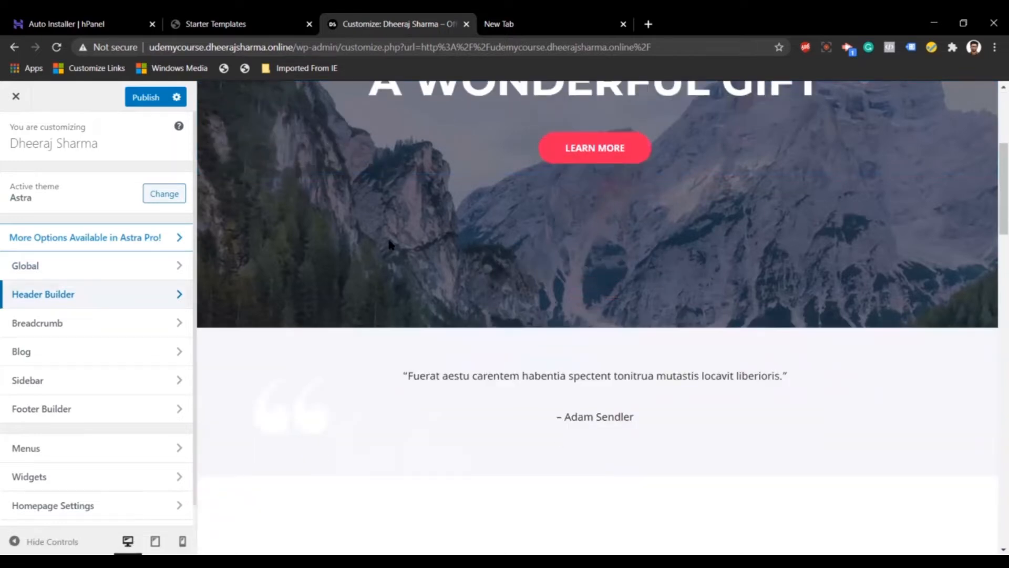
left_click(63, 415)
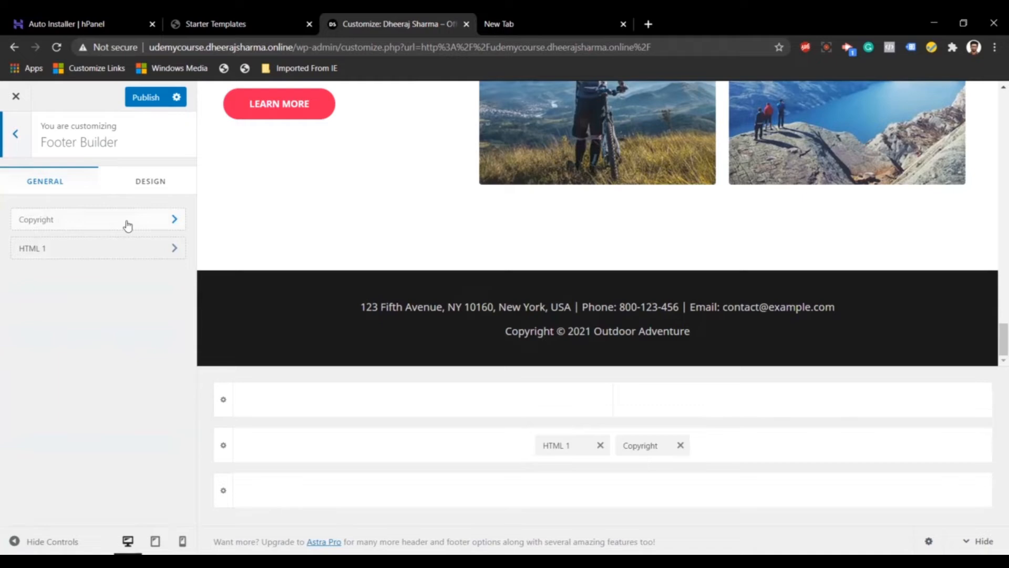
left_click(151, 181)
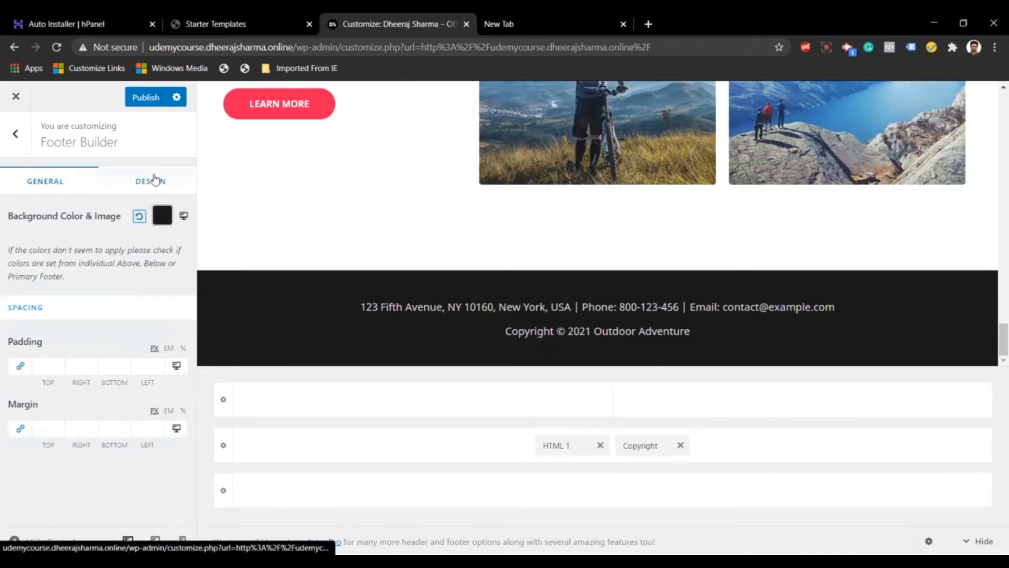
left_click(63, 180)
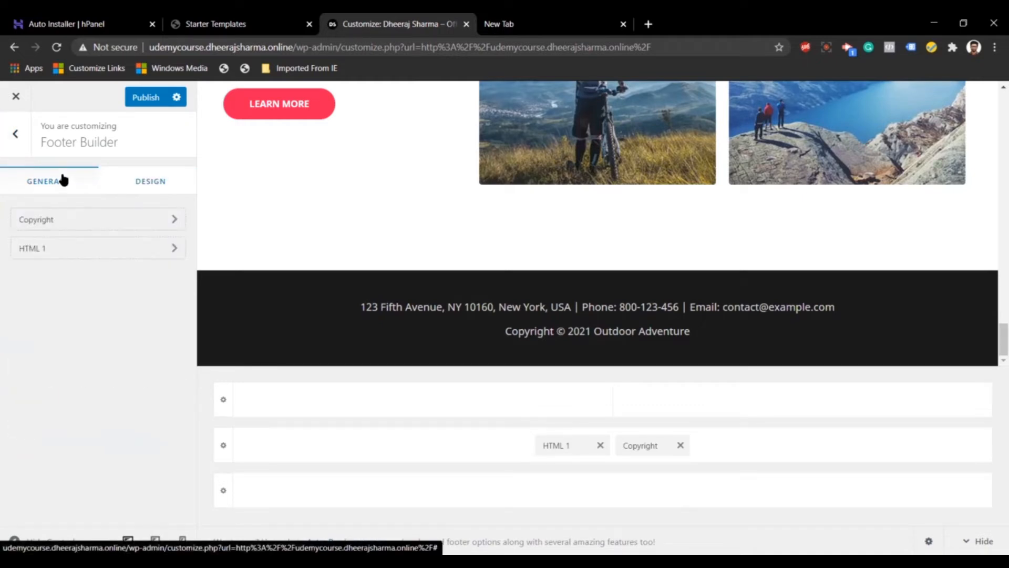
Replace the footer's copyright text with "Feel free to contact me on LinedIn"
left_click(90, 222)
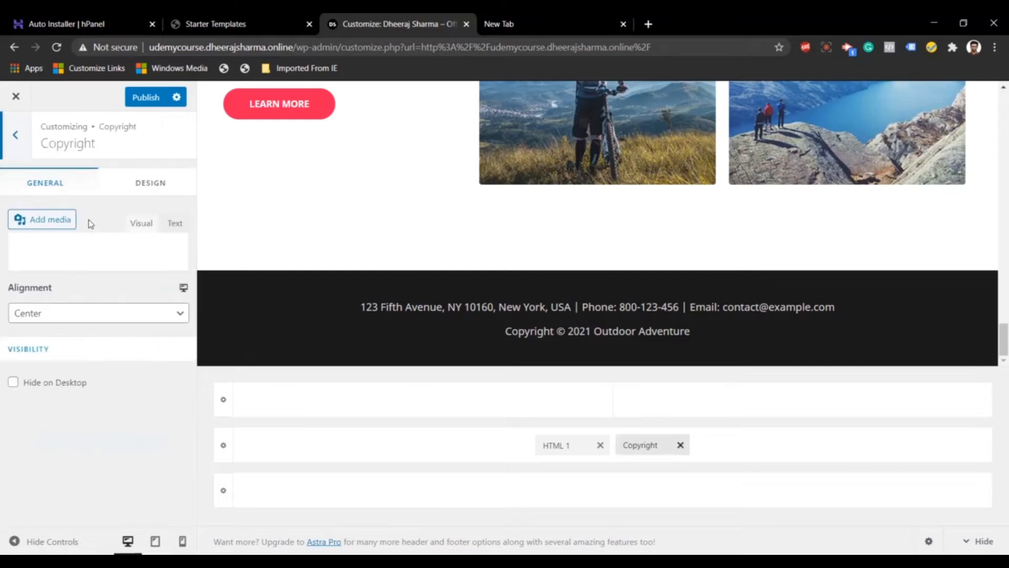
left_click_drag(122, 358, 18, 349)
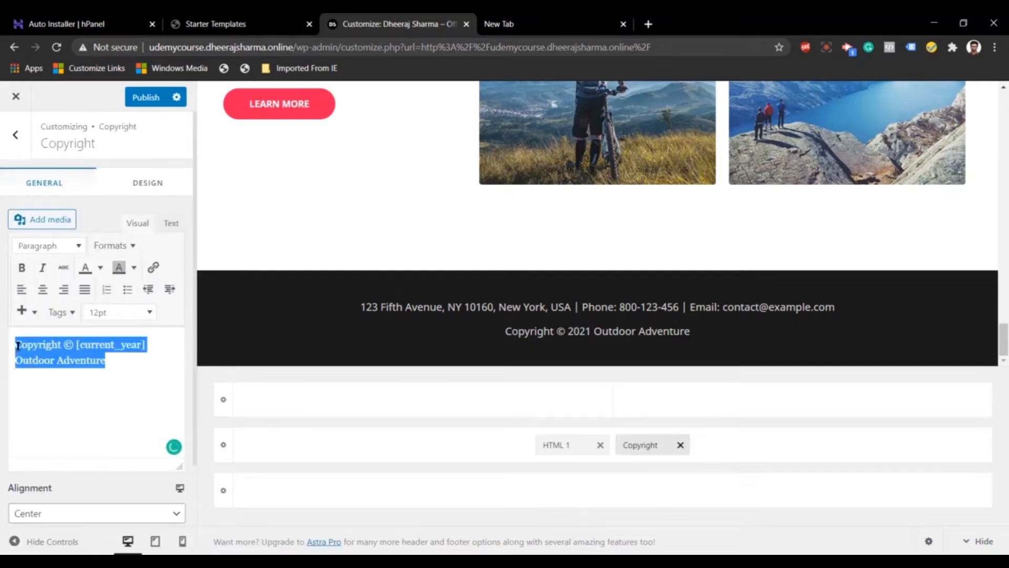
key("BackSpace")
type("Feel")
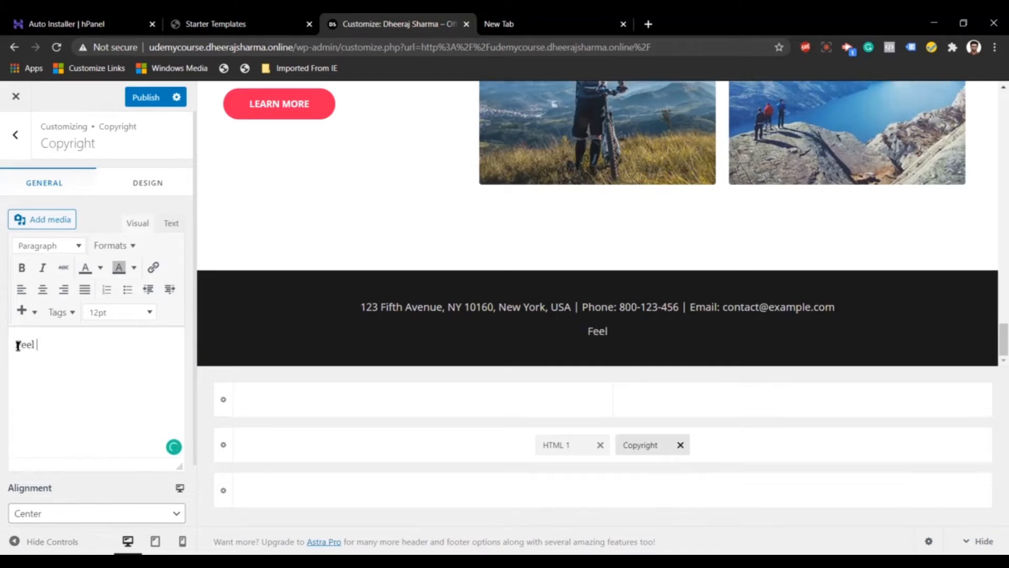
type(" free to contact me in")
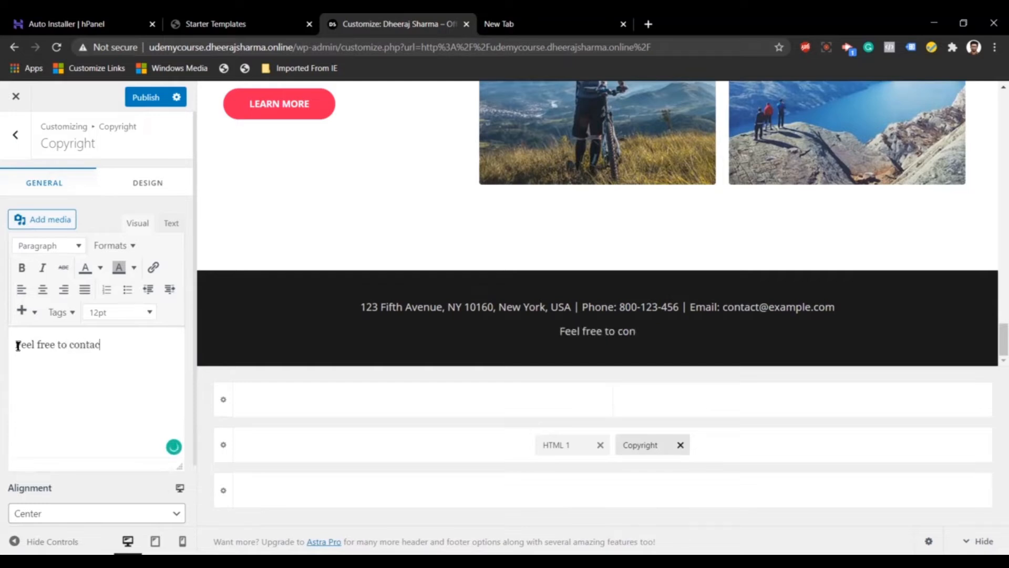
key("BackSpace")
key("BackSpace")
type("on LinedIn")
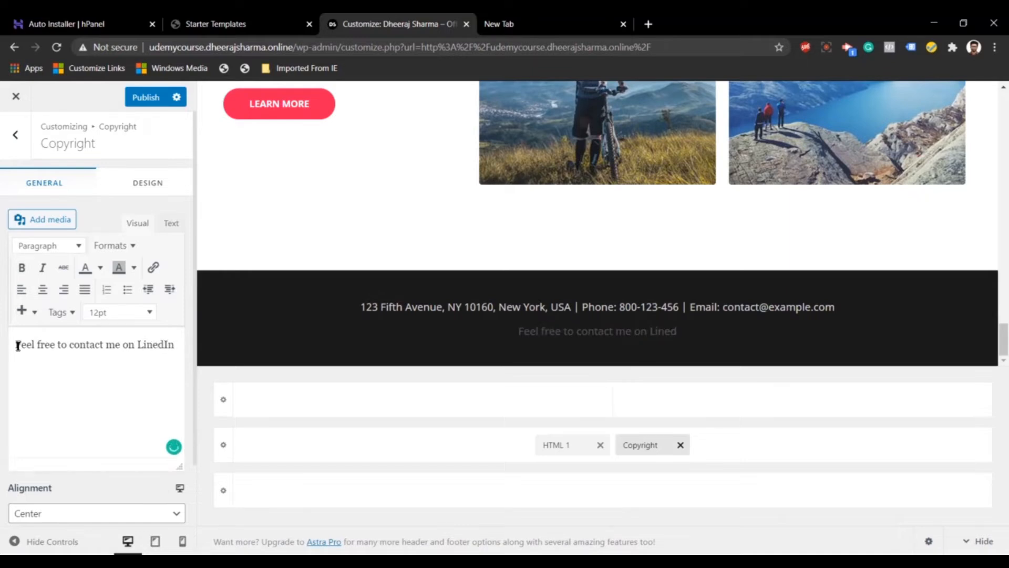
Try to link the word "LinedIn" in the footer's copyright text to the copied web address
double_click(163, 343)
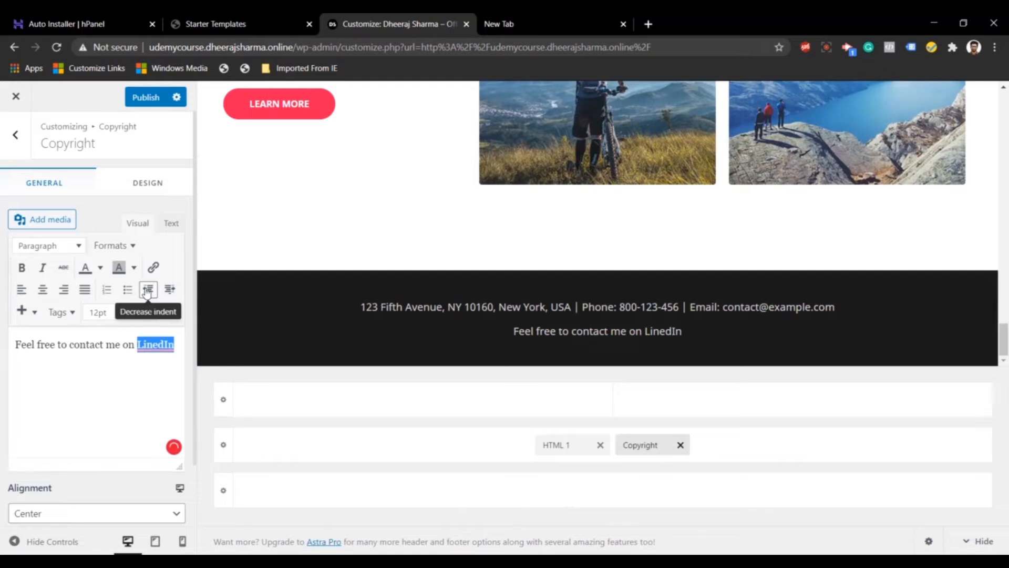
left_click(152, 269)
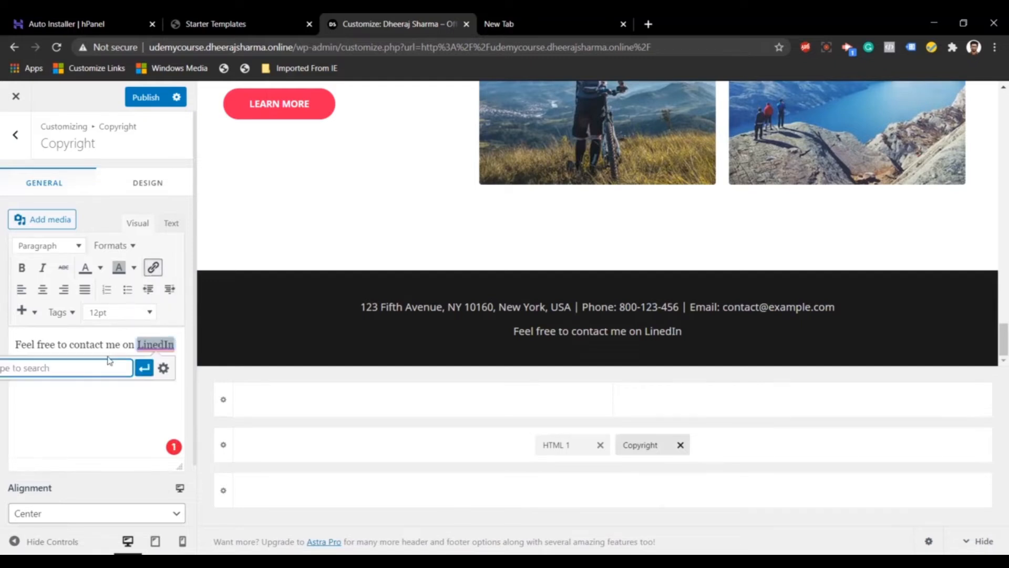
key("ctrl+v")
left_click(119, 424)
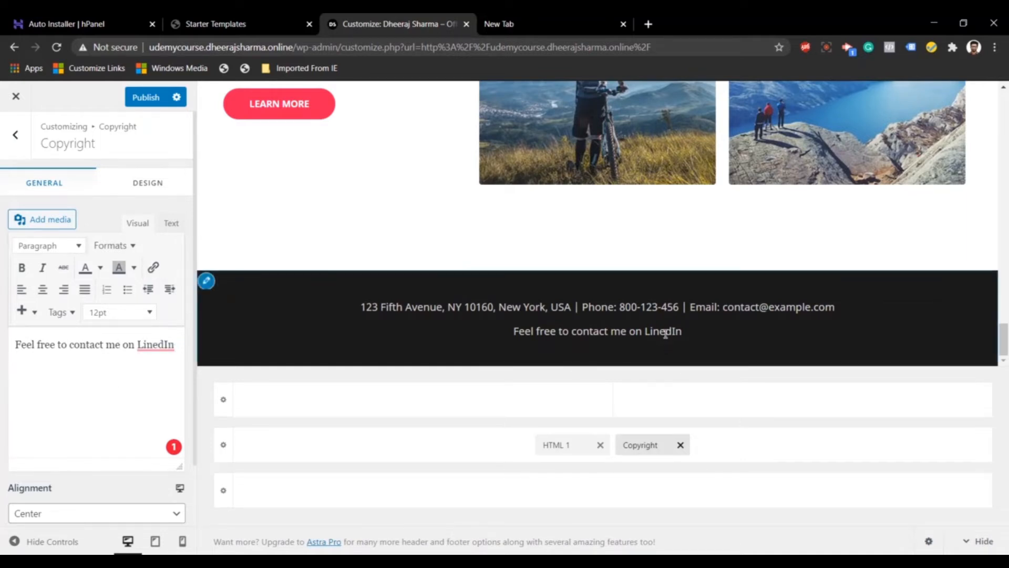
Remove the HTML 1 contact details element from the footer's main row and publish the customizations
left_click(12, 142)
left_click(44, 256)
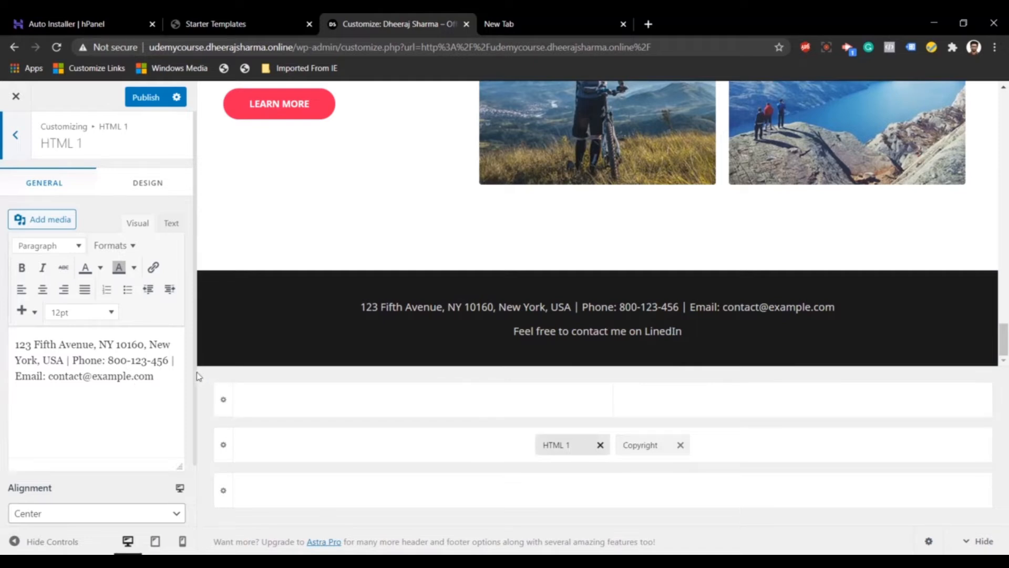
left_click(600, 445)
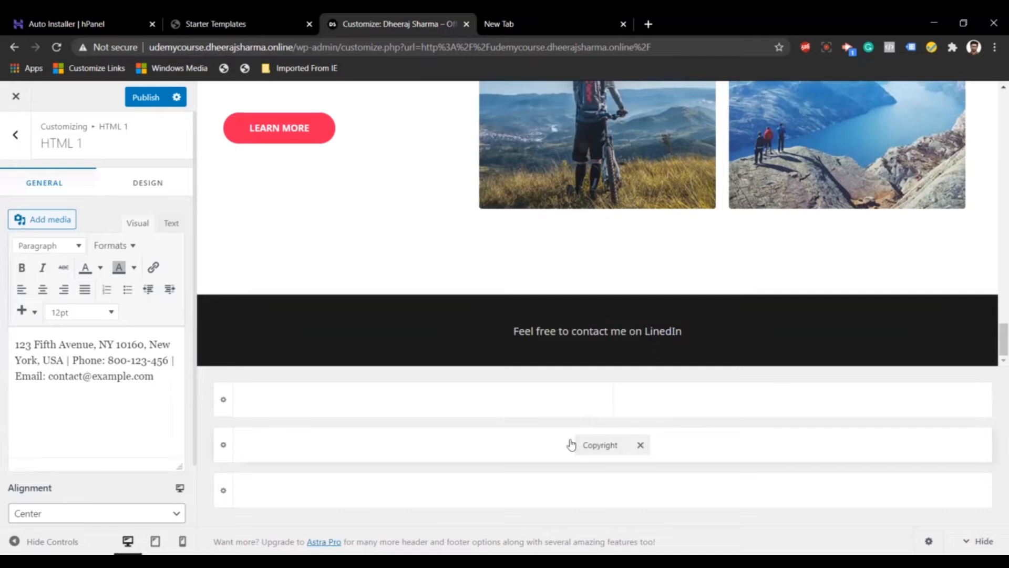
left_click(146, 97)
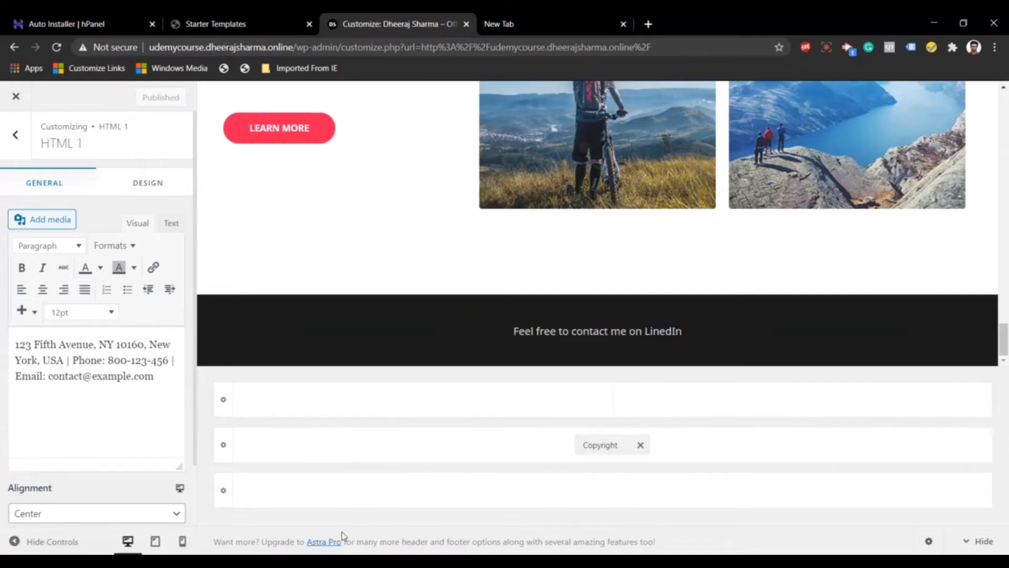
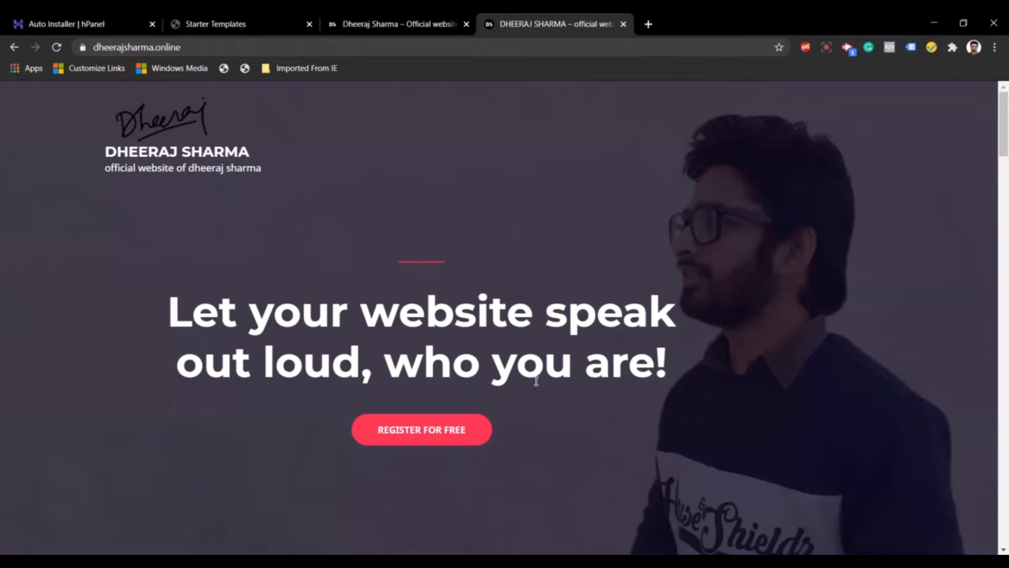
Look through the finished personal brand website's home page in the other browser tab, down to its footer and back up
left_click_drag(993, 138, 994, 488)
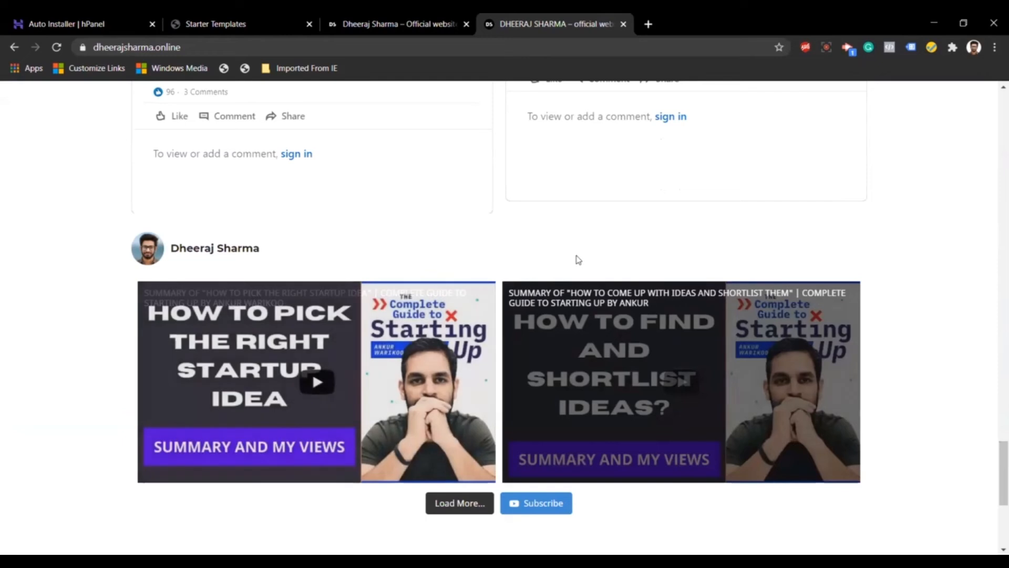
scroll(578, 259, "down", 5)
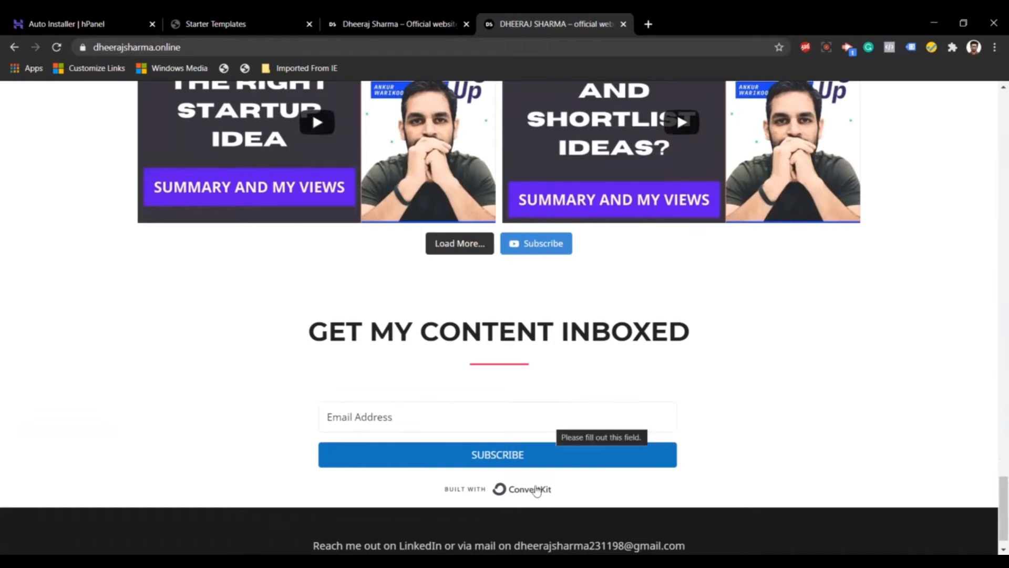
scroll(789, 402, "up", 10)
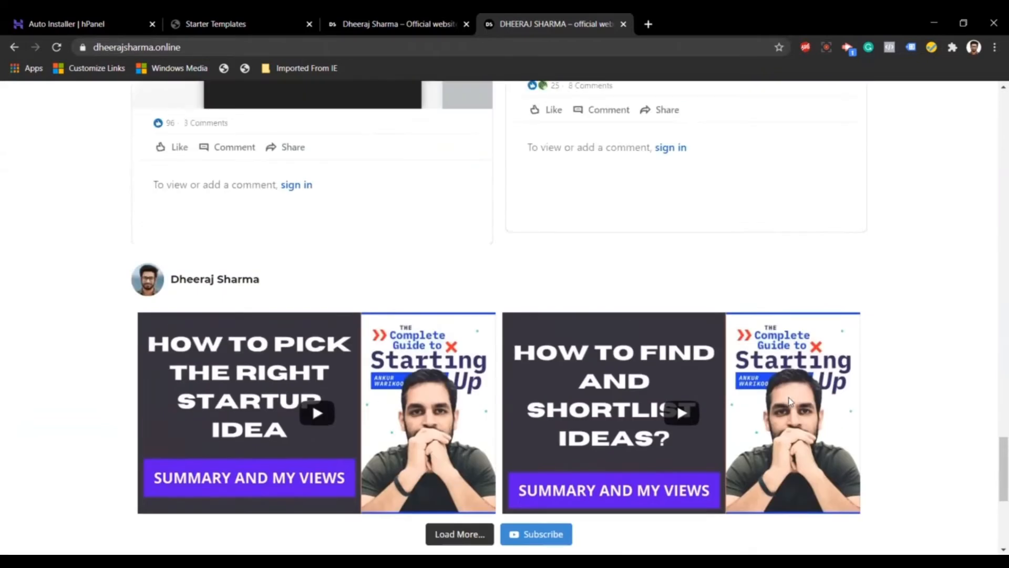
scroll(791, 402, "up", 15)
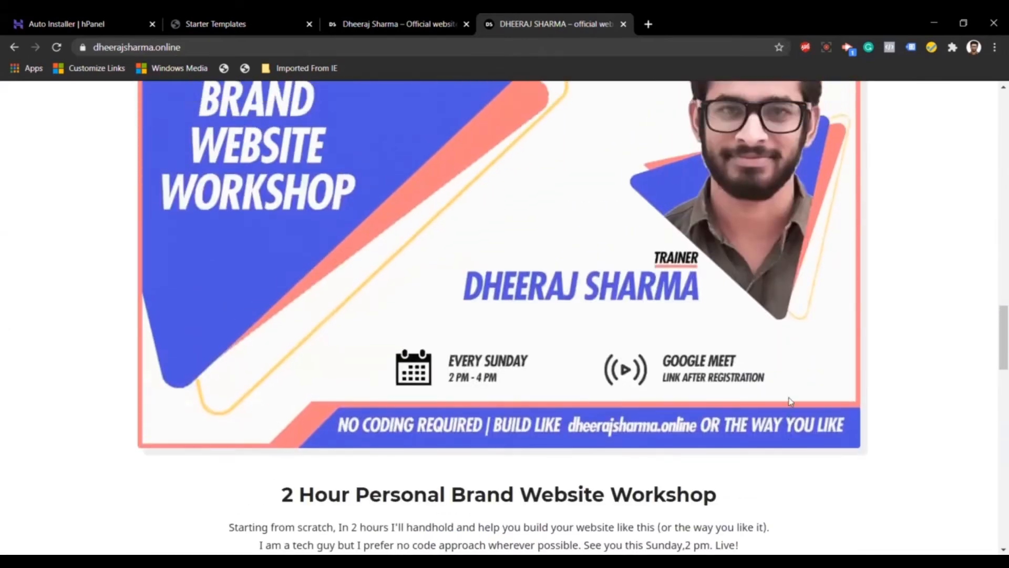
scroll(791, 402, "up", 5)
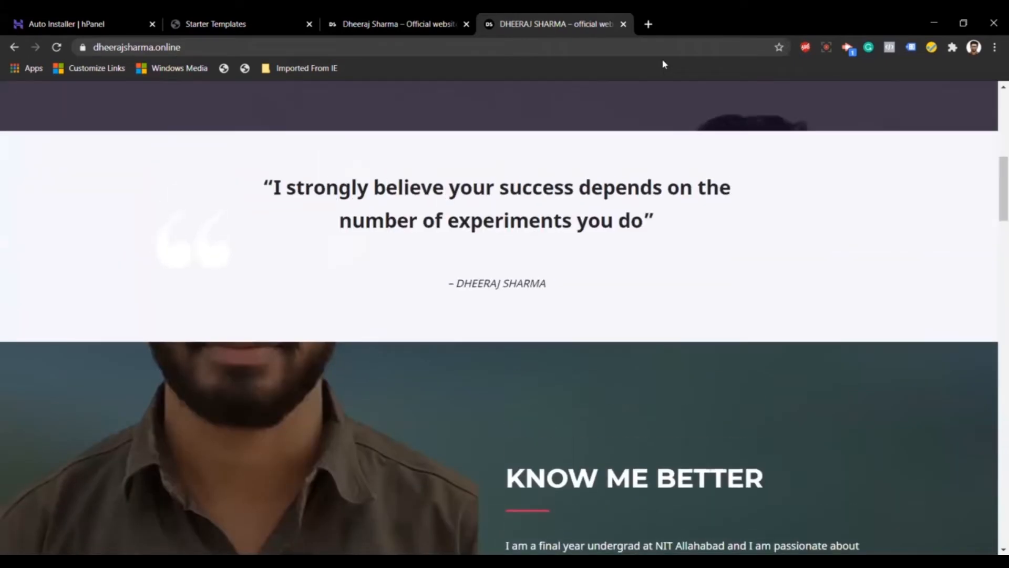
Close the live reference site and Starter Templates pages, and open the WordPress admin area's About page from the site
left_click(623, 24)
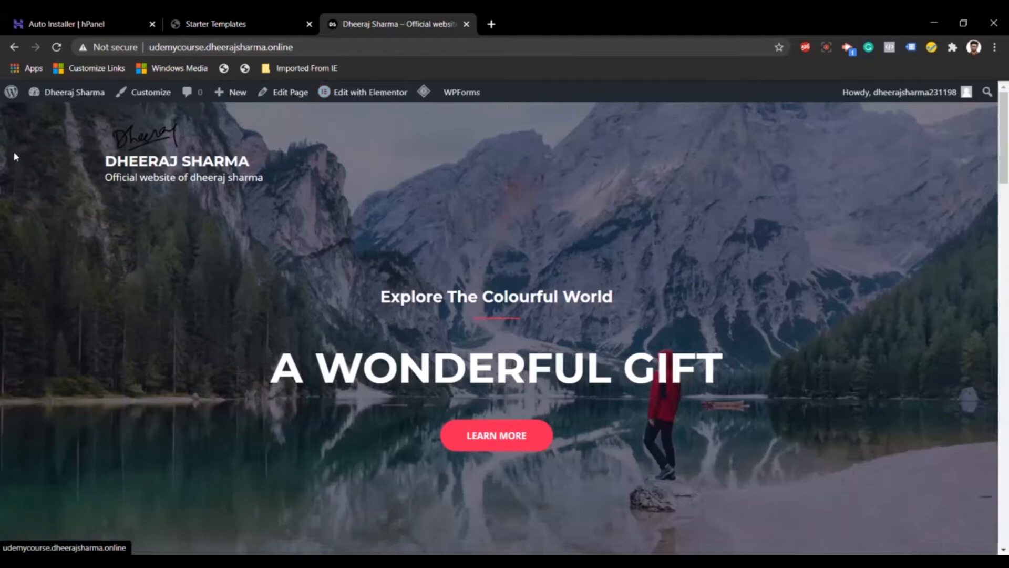
mouse_move(4, 101)
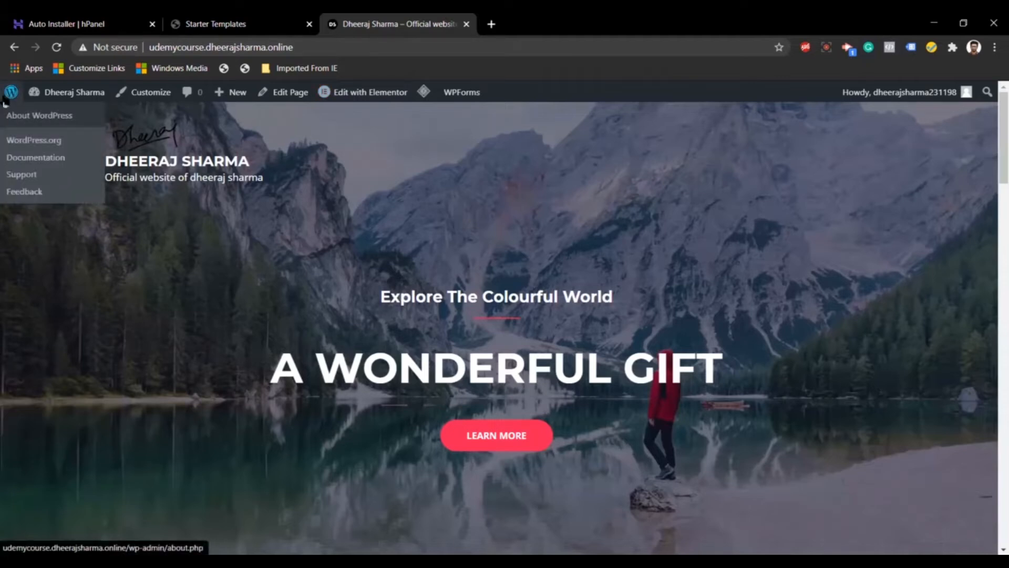
left_click(11, 99)
left_click(294, 22)
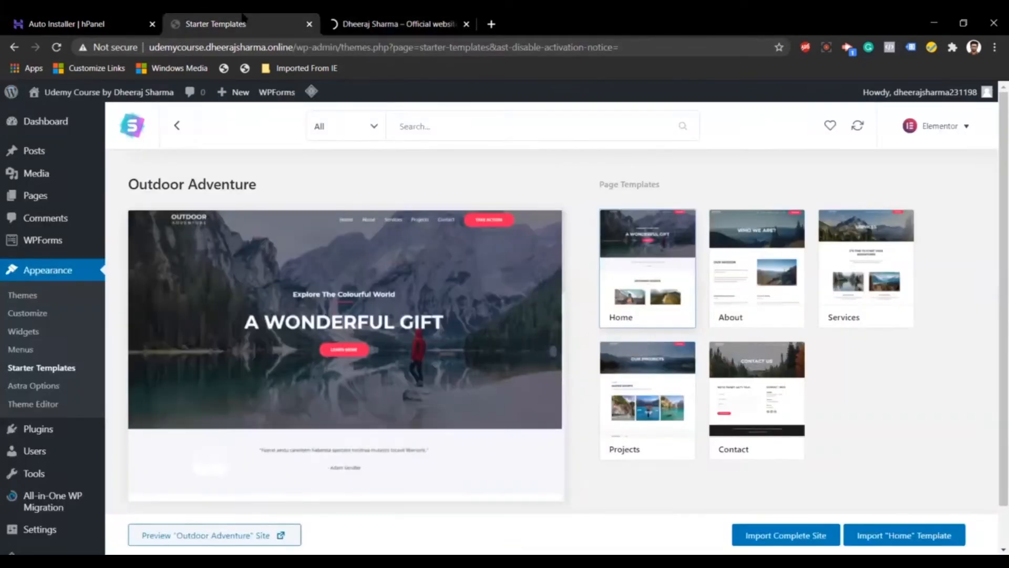
left_click(309, 24)
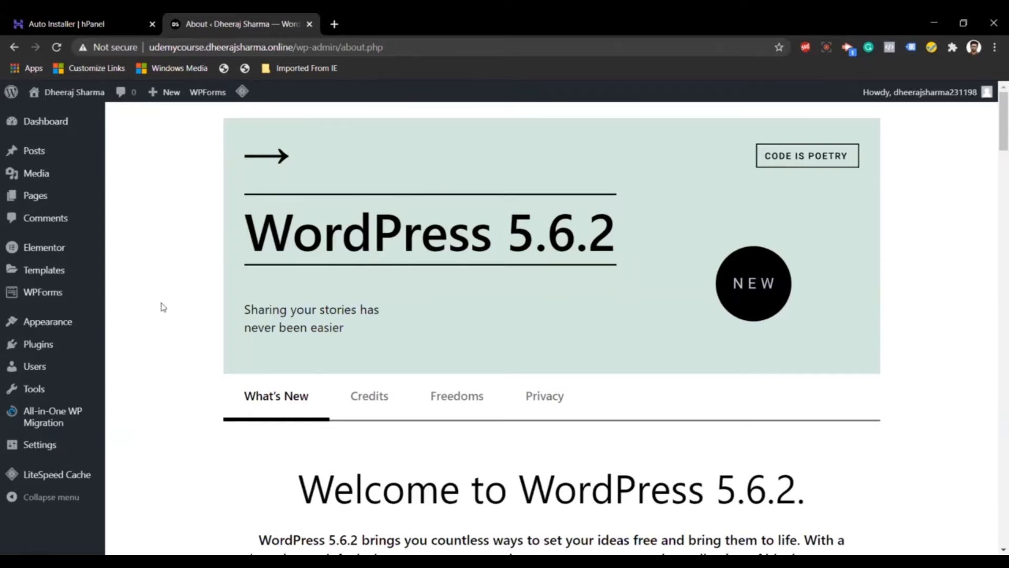
Find the Yoast SEO plugin in the plugin directory by searching for "yoast", then install and activate it
mouse_move(75, 346)
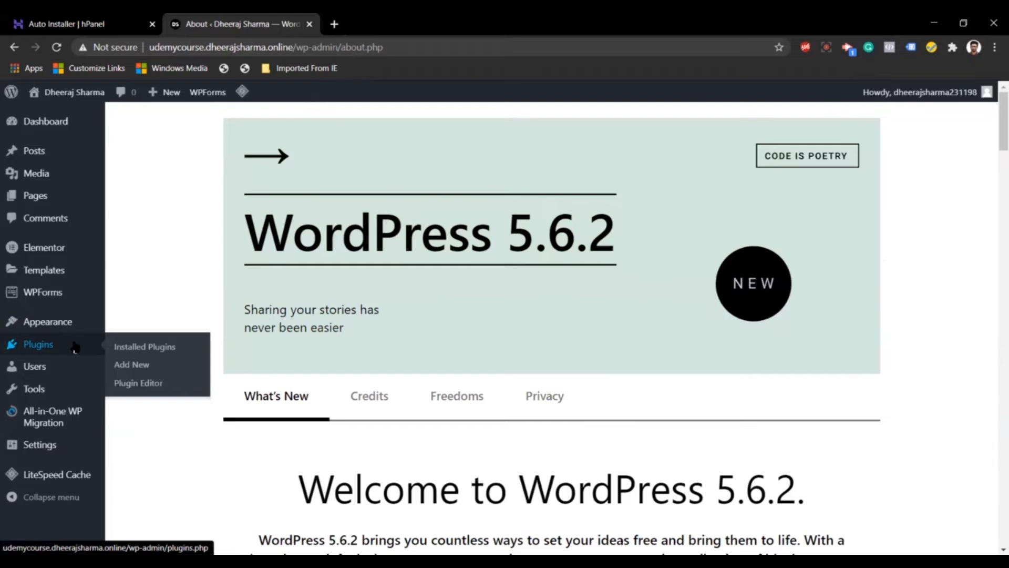
left_click(75, 346)
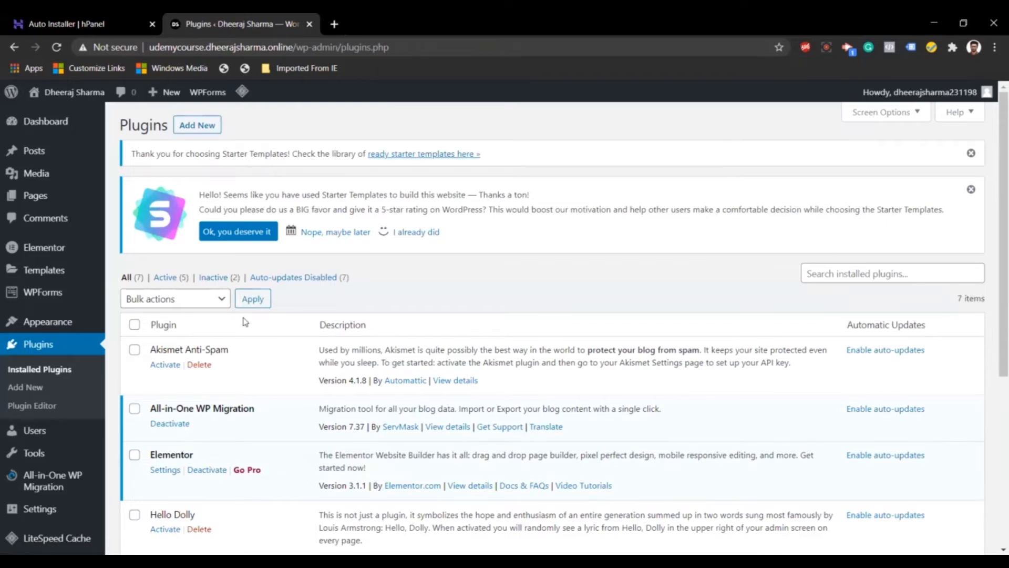
left_click(211, 128)
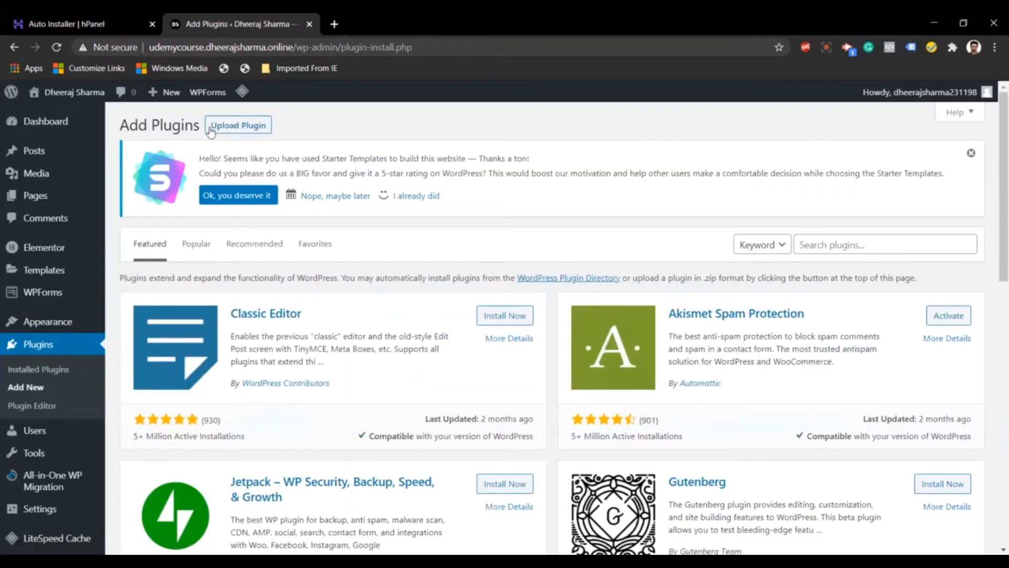
left_click(830, 242)
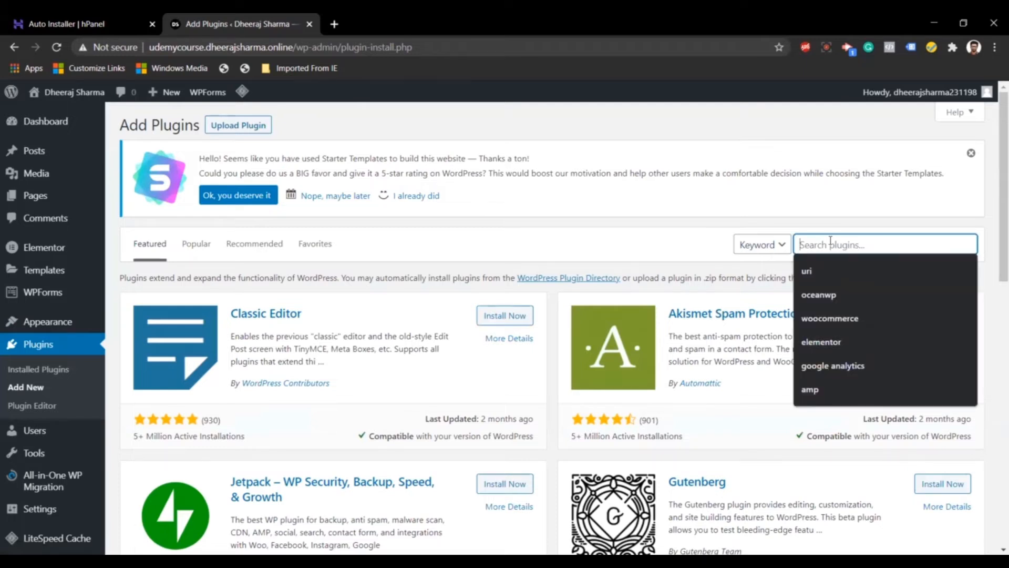
type("yoast")
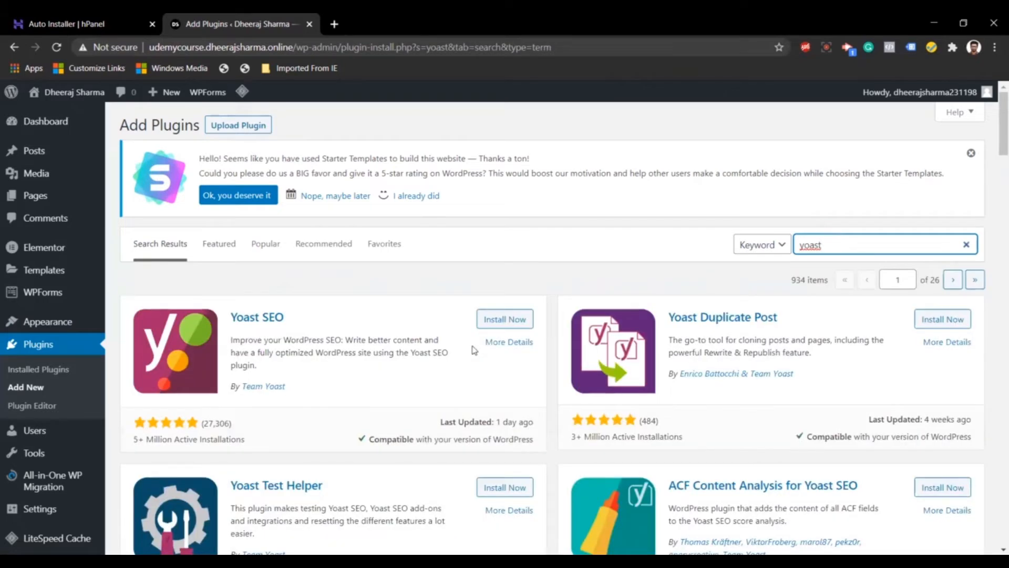
left_click(519, 322)
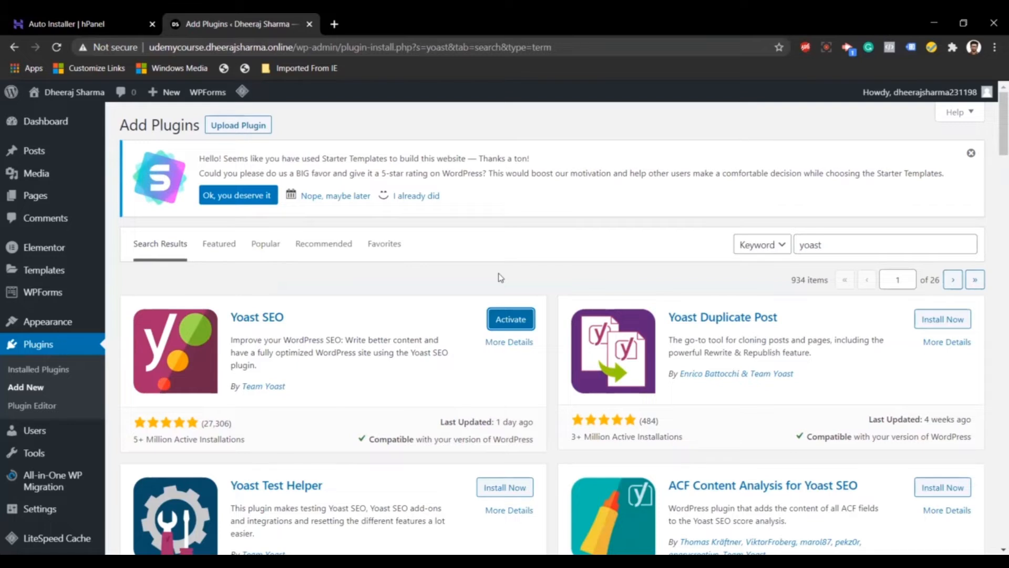
left_click(508, 318)
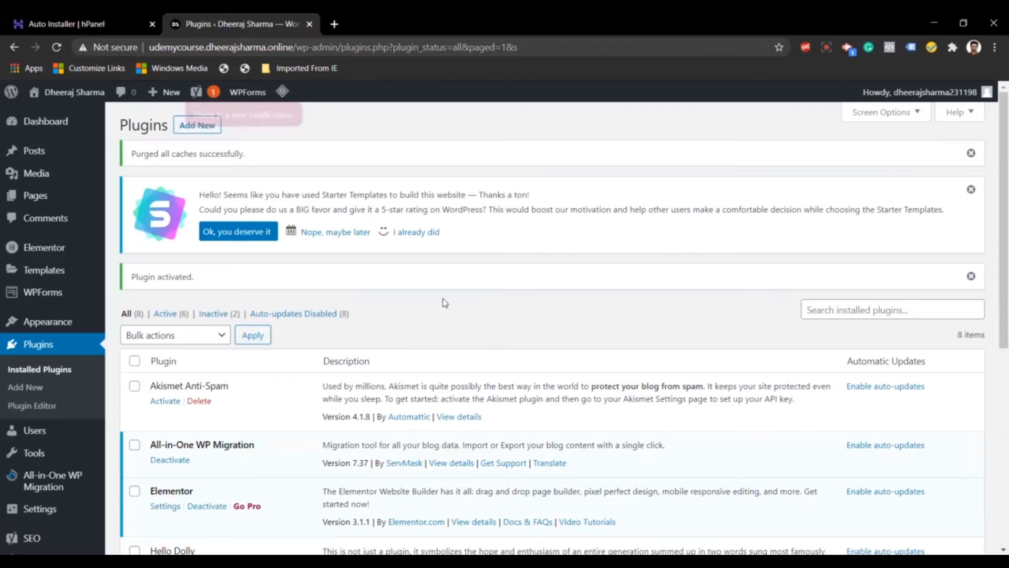
Delete the inactive Akismet Anti-Spam and Hello Dolly plugins from the site
scroll(444, 302, "down", 3)
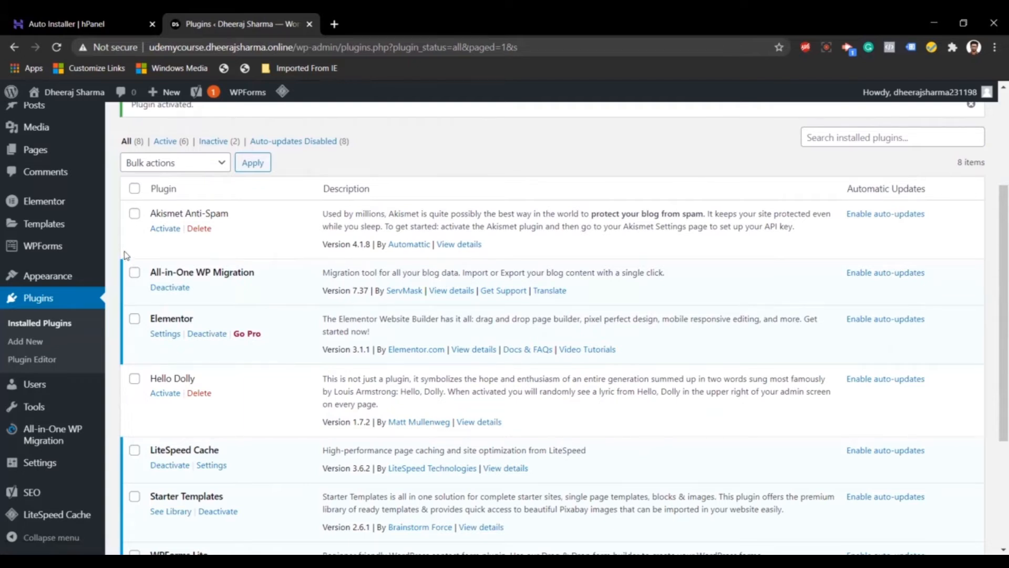
left_click(198, 229)
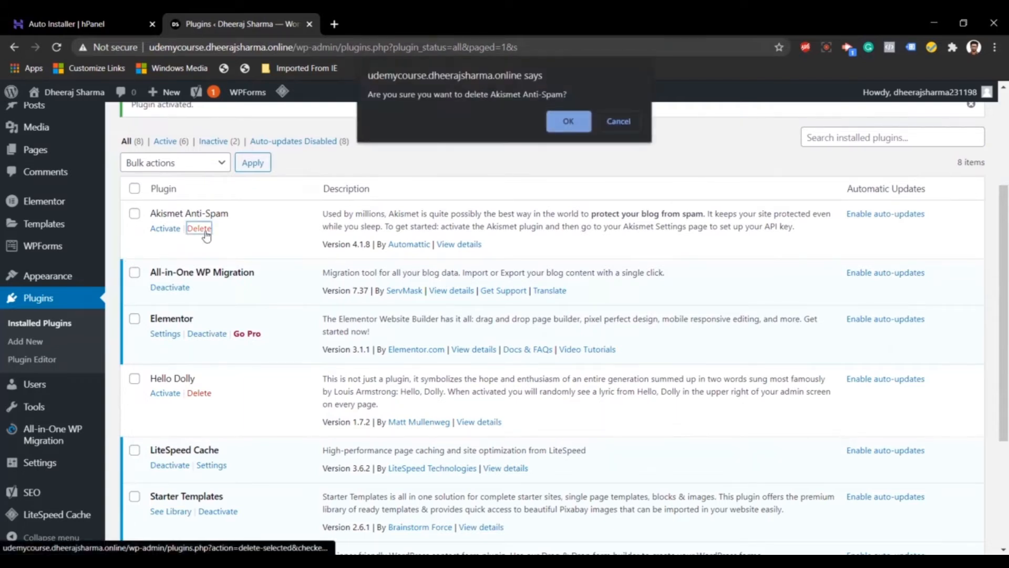
left_click(581, 121)
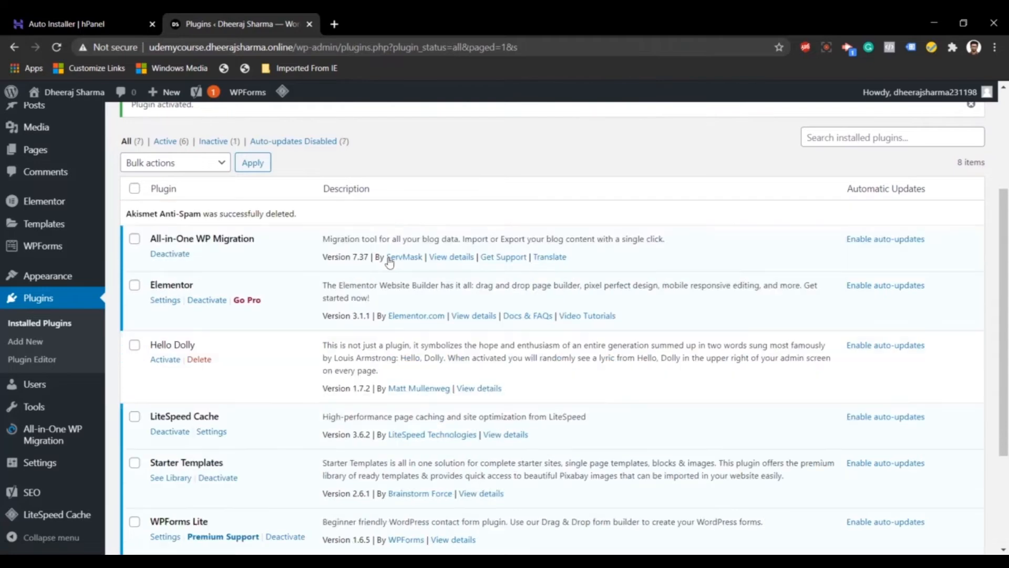
scroll(323, 303, "down", 3)
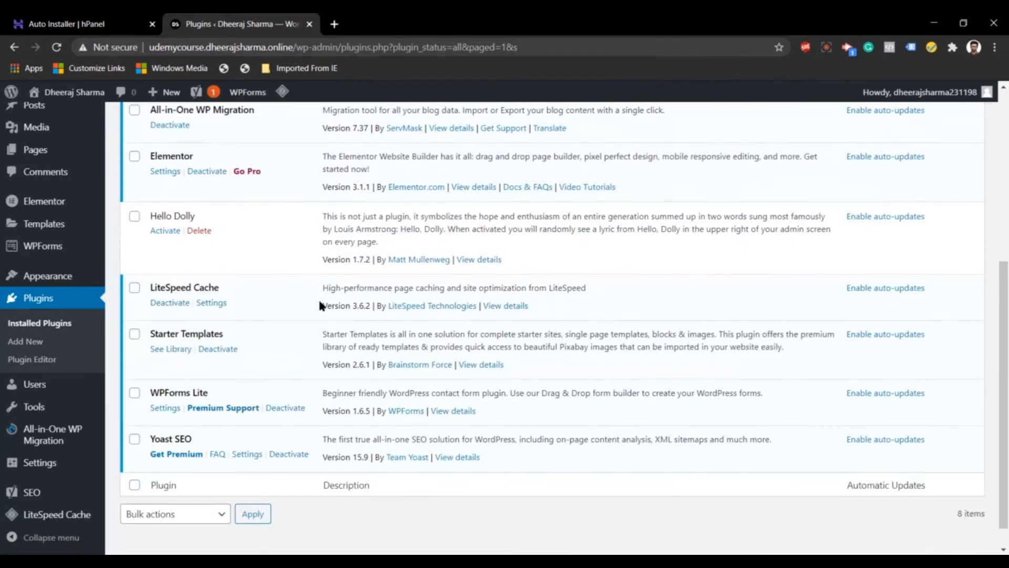
left_click(209, 234)
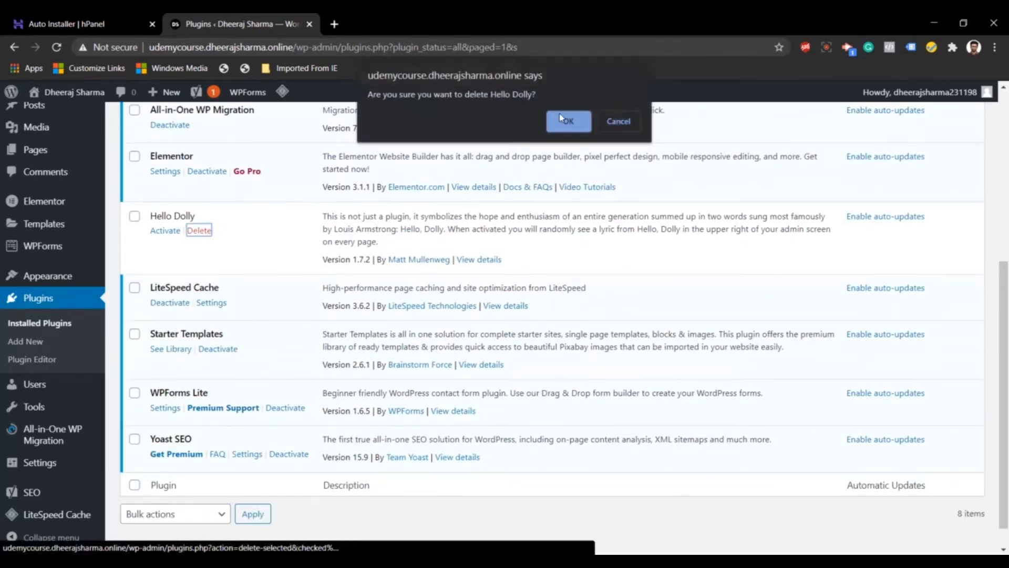
left_click(560, 113)
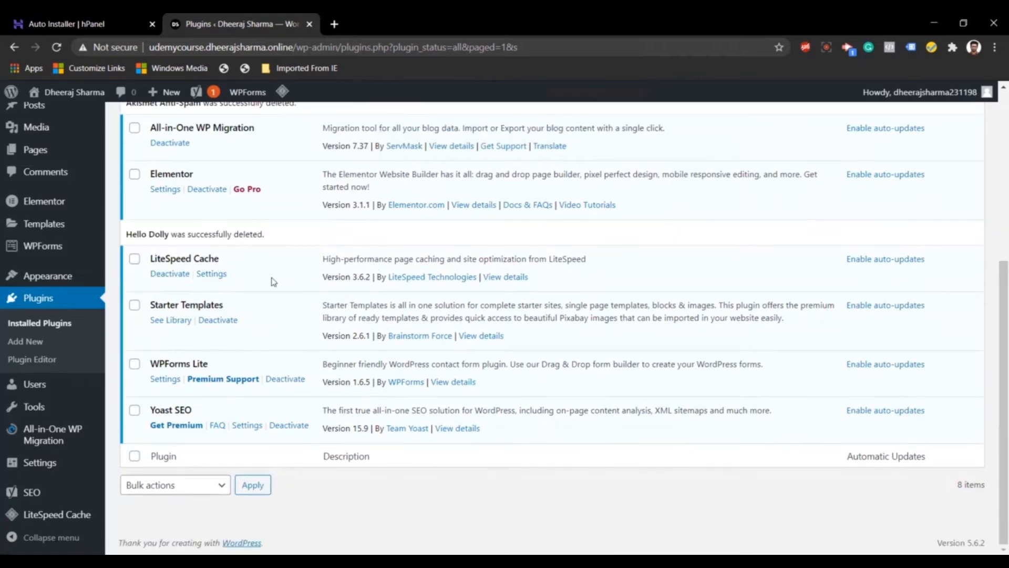
Dismiss the cache purge, Starter Templates rating and plugin activation notices on the Plugins page
scroll(273, 282, "up", 5)
scroll(272, 281, "up", 2)
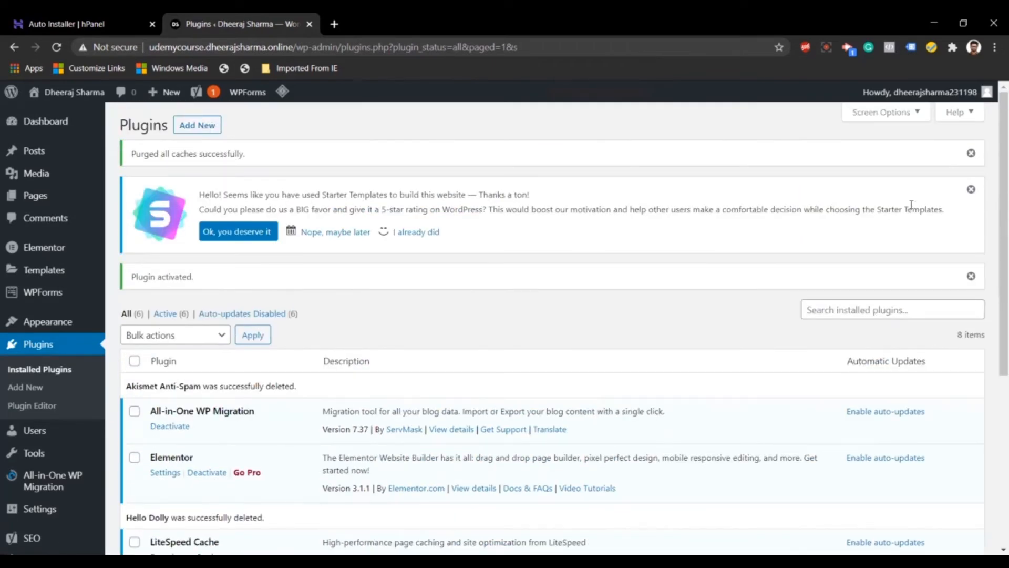
left_click(972, 153)
left_click(972, 153)
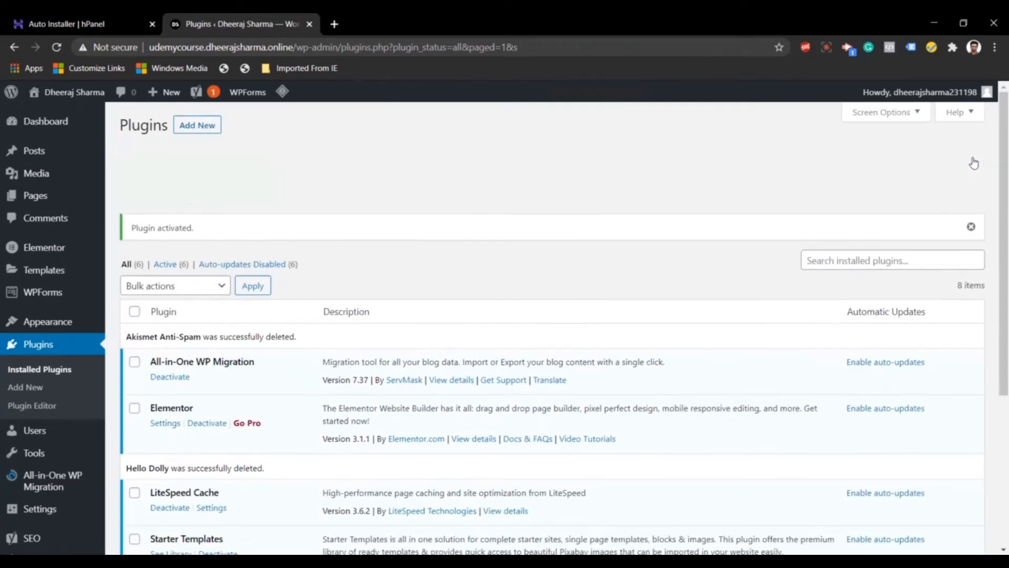
left_click(971, 153)
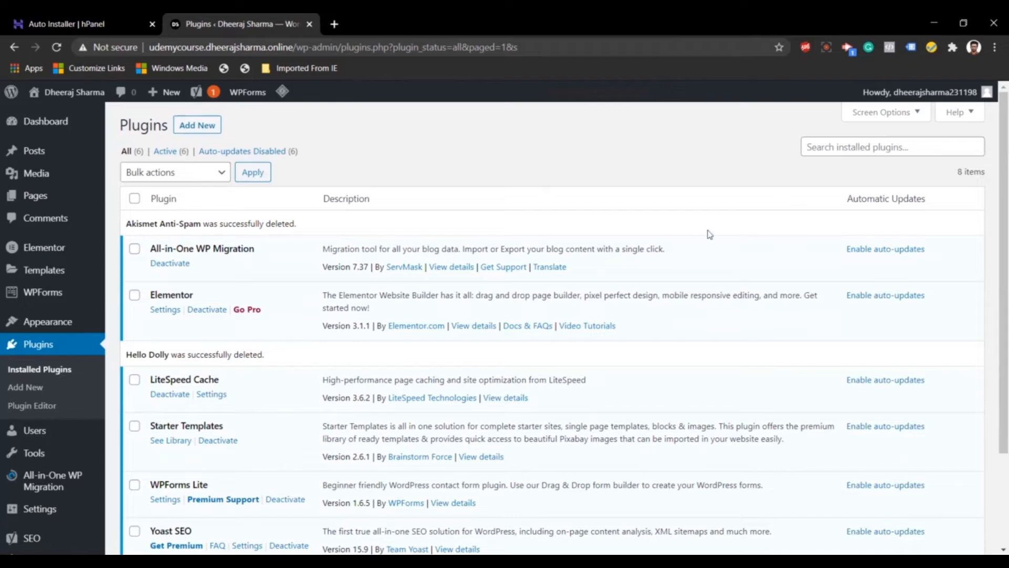
Search the installed plugins for "convertkit"
left_click(861, 148)
type("co")
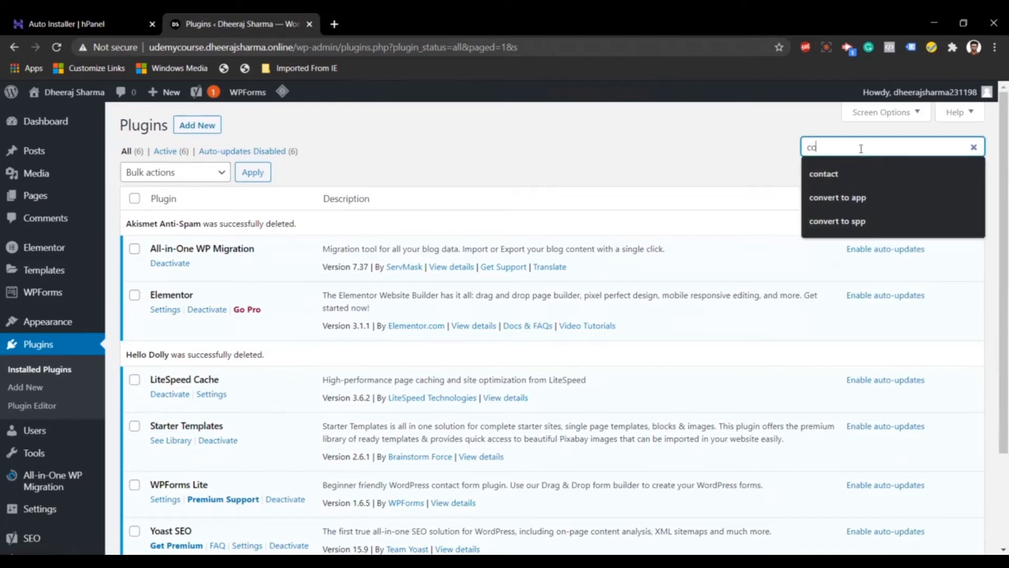
type("nvertkit")
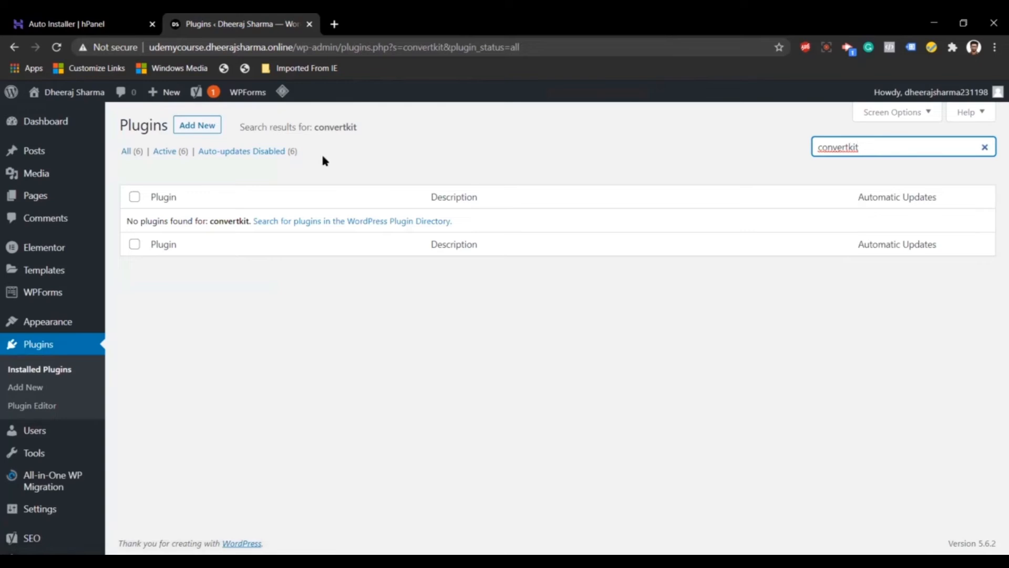
Find the ConvertKit plugin in the directory of new plugins by searching for "convertkit", then install and activate it
left_click(205, 128)
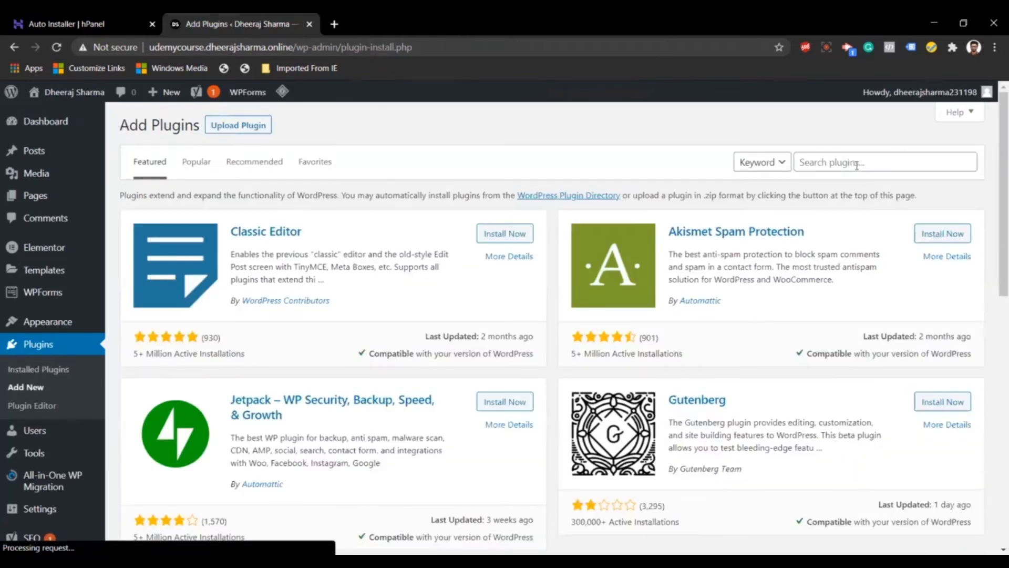
left_click(857, 164)
type("co")
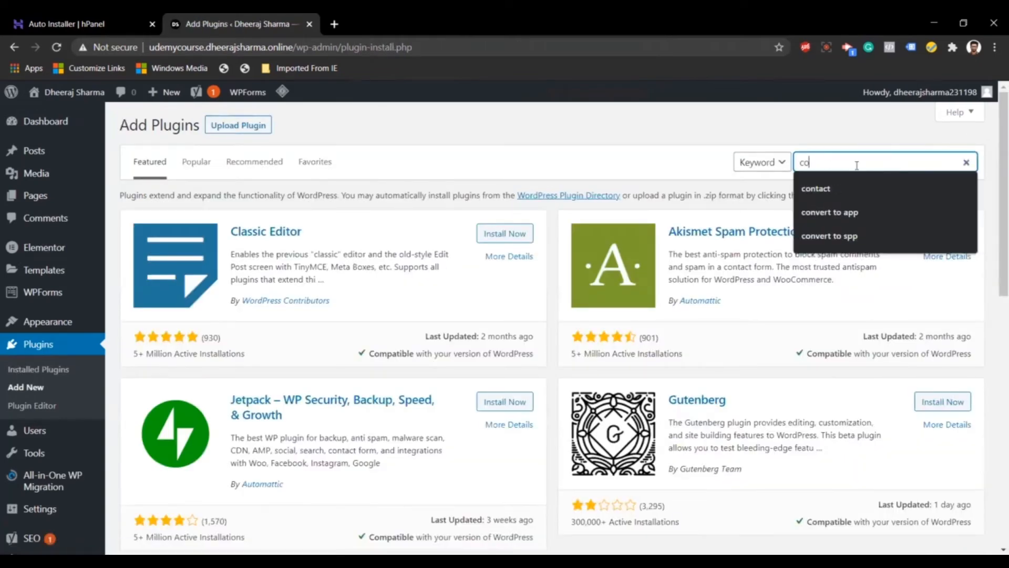
type("nvert")
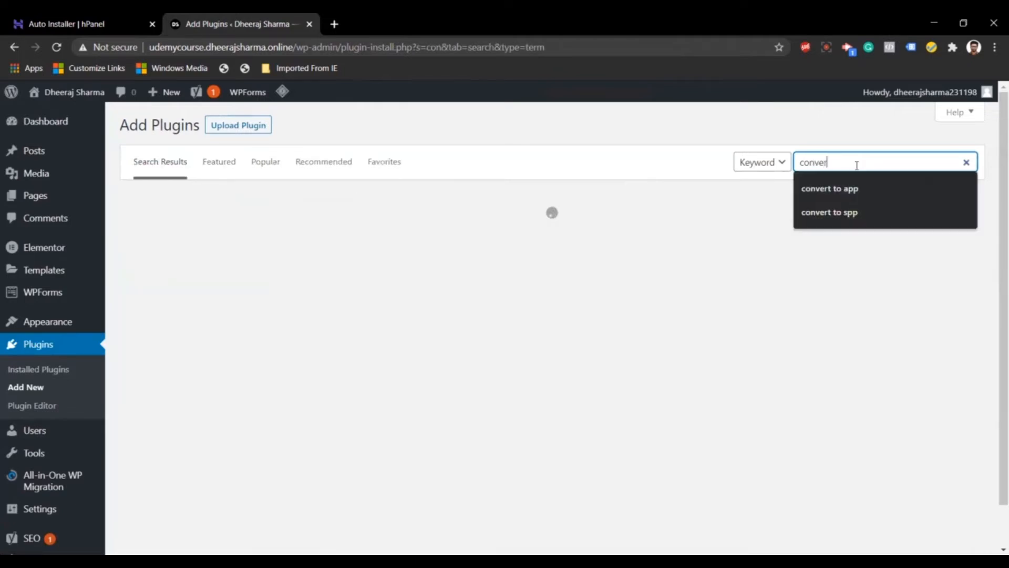
type("kit")
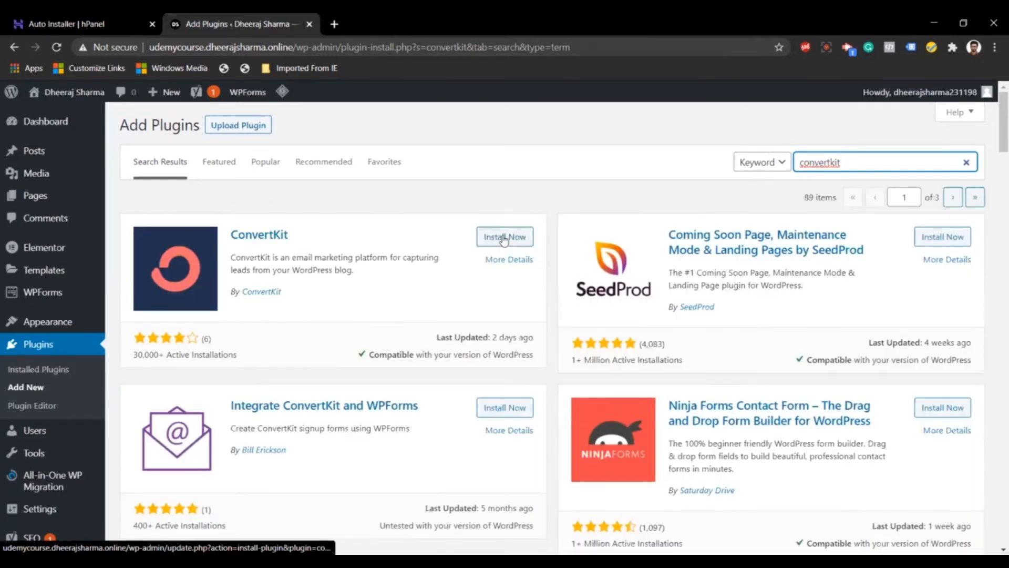
left_click(503, 238)
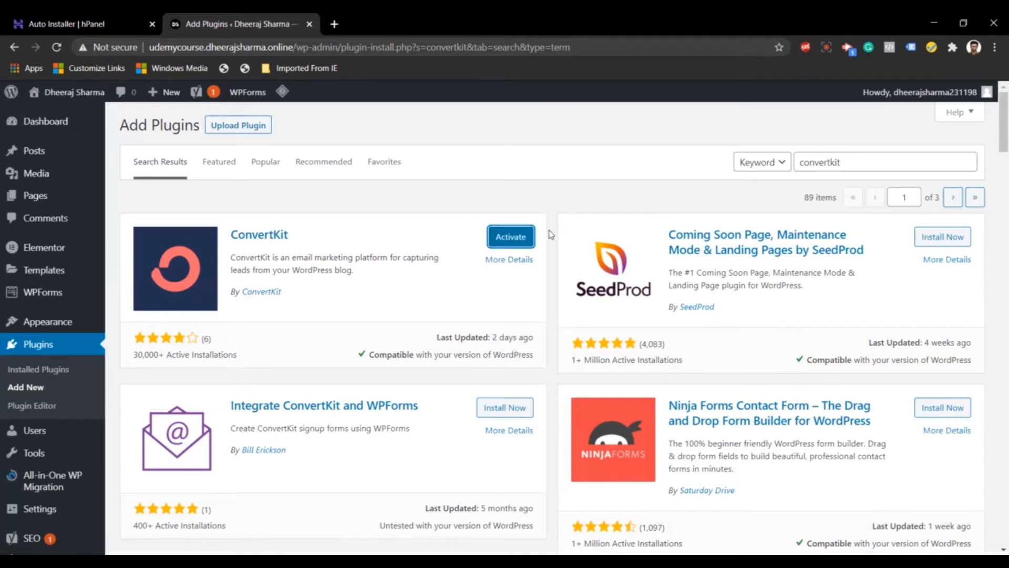
left_click(521, 241)
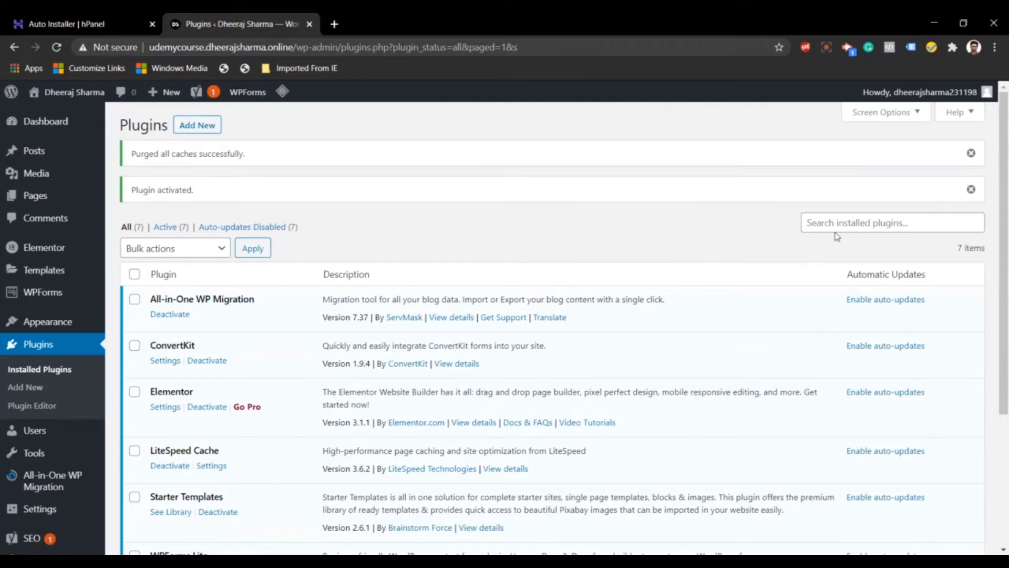
Search the directory of new plugins for "smash baloon"
left_click(216, 130)
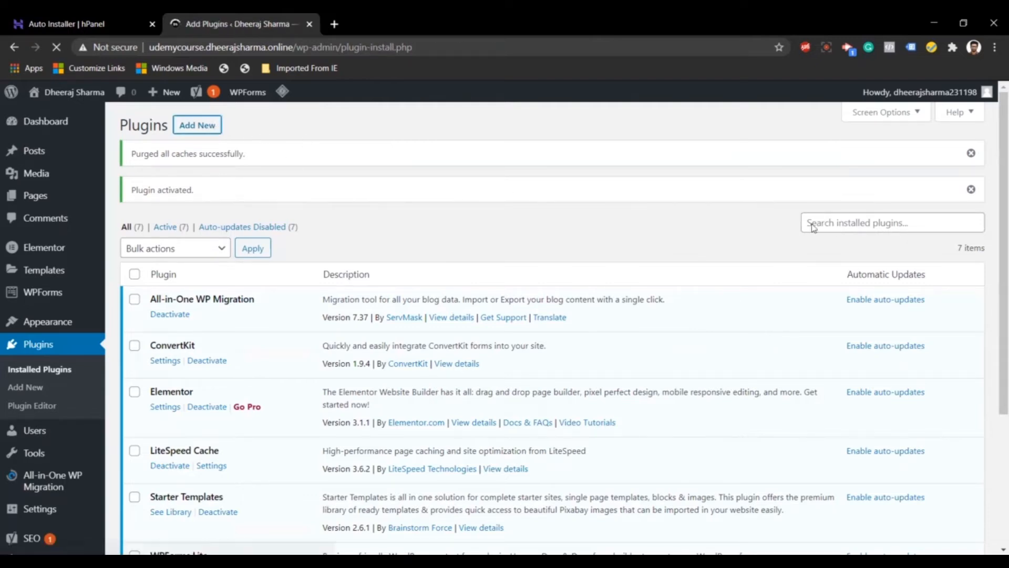
left_click(852, 165)
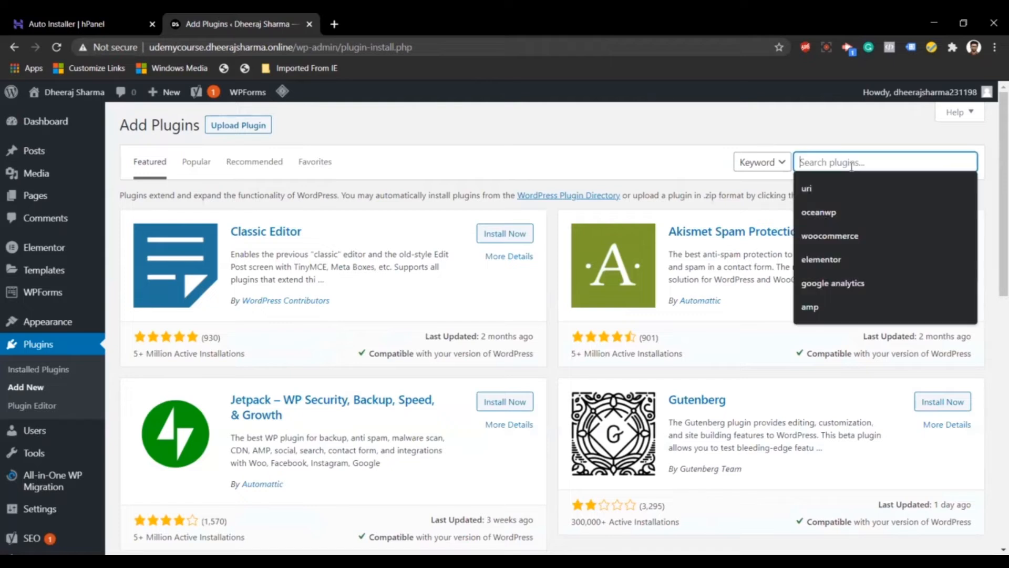
type("smash")
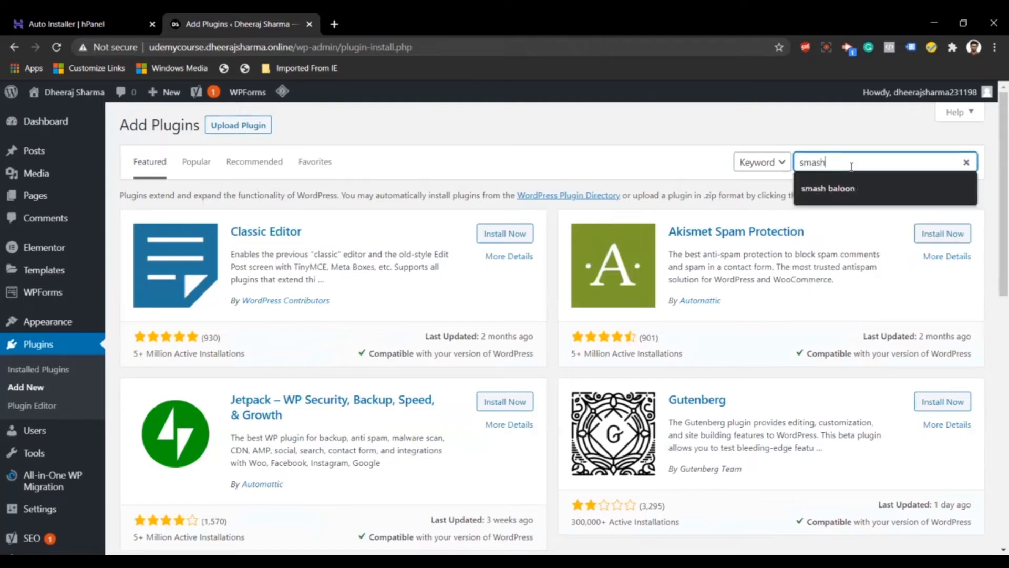
key("Down")
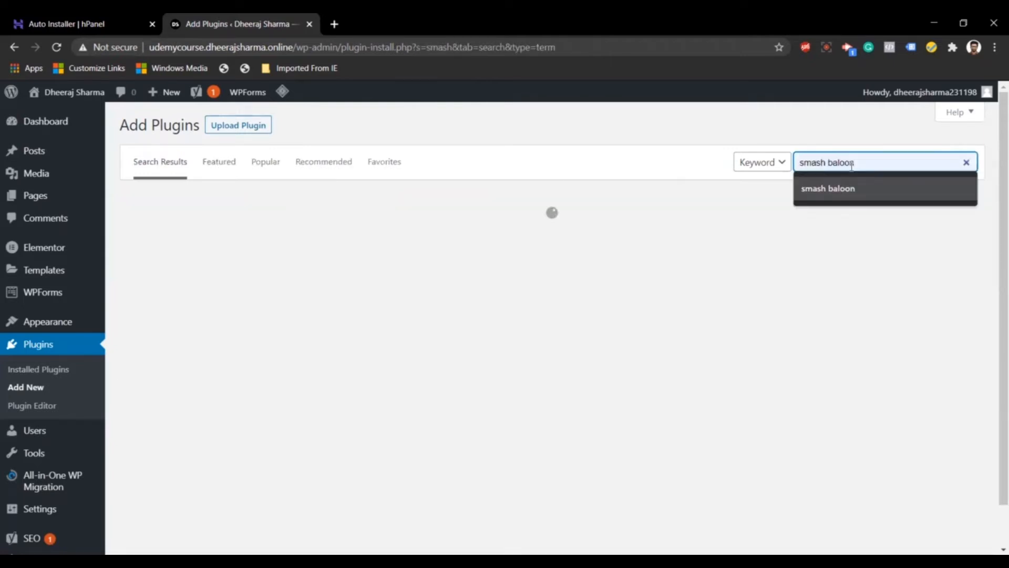
left_click(859, 185)
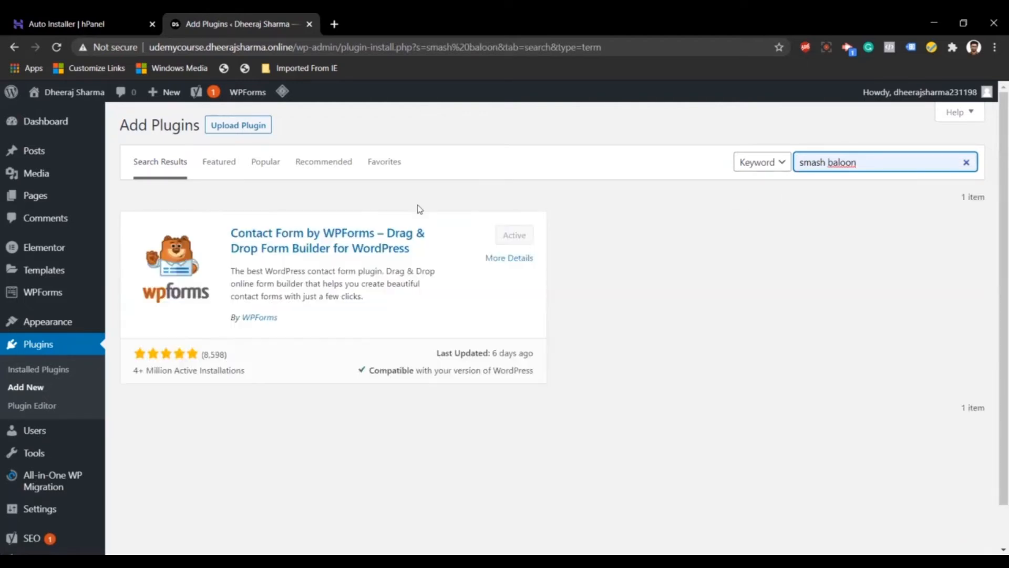
Shorten the plugin search term to "smash" to list the matching plugins
double_click(847, 162)
key("BackSpace")
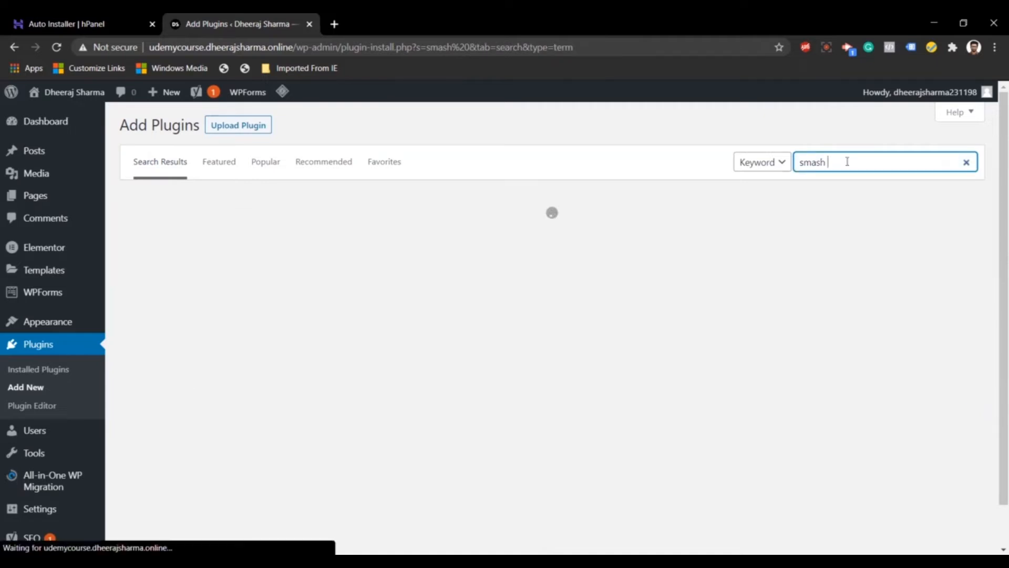
left_click(654, 174)
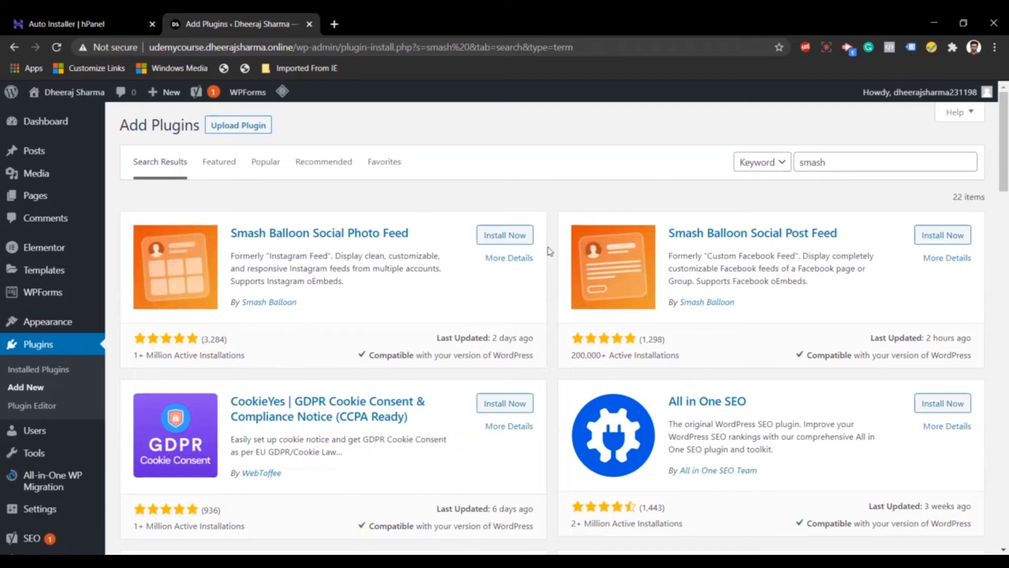
Install the Smash Balloon Social Photo Feed plugin, and install and activate Feeds for YouTube from the same search results
left_click(520, 240)
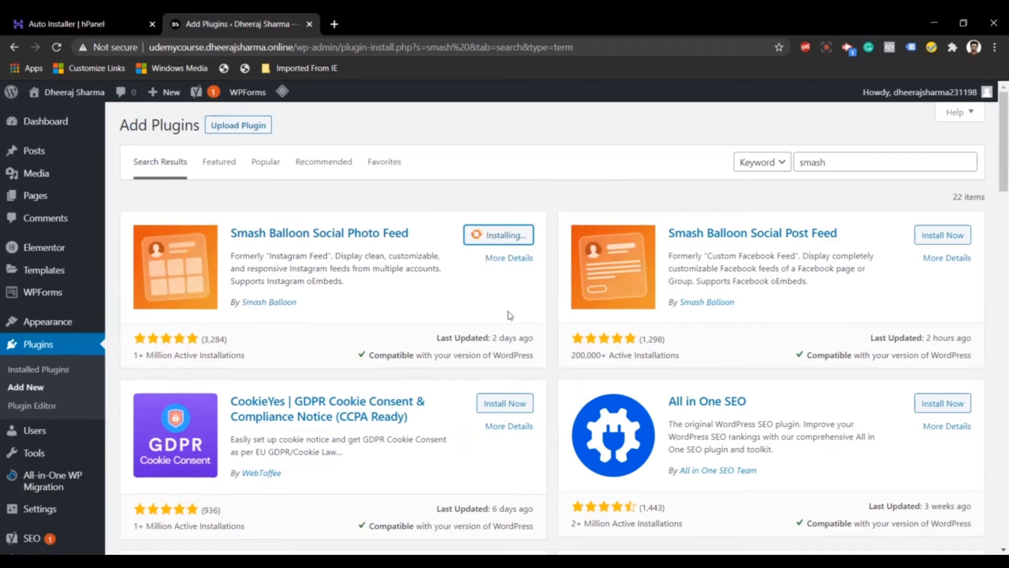
scroll(556, 316, "down", 2)
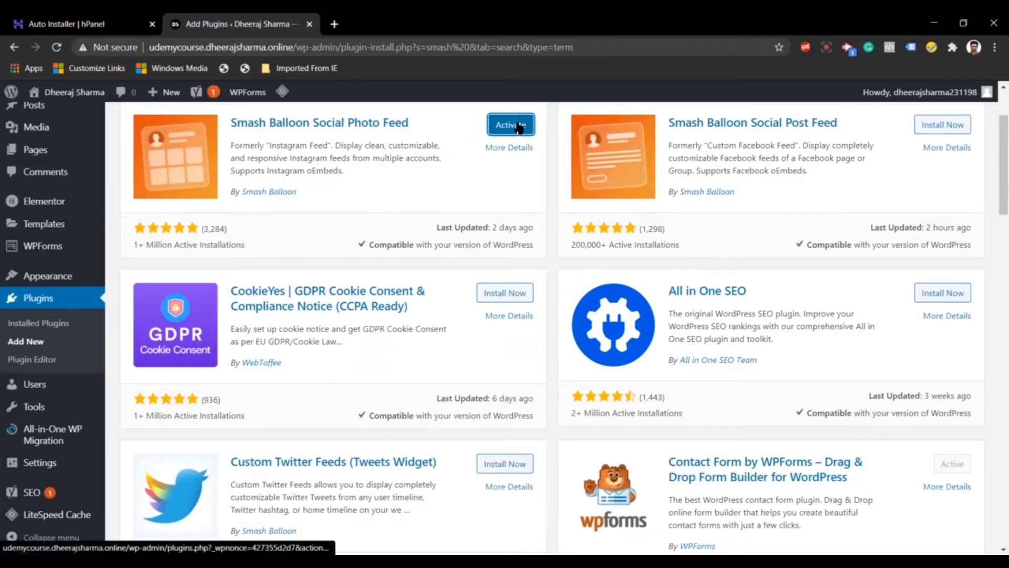
scroll(553, 213, "down", 6)
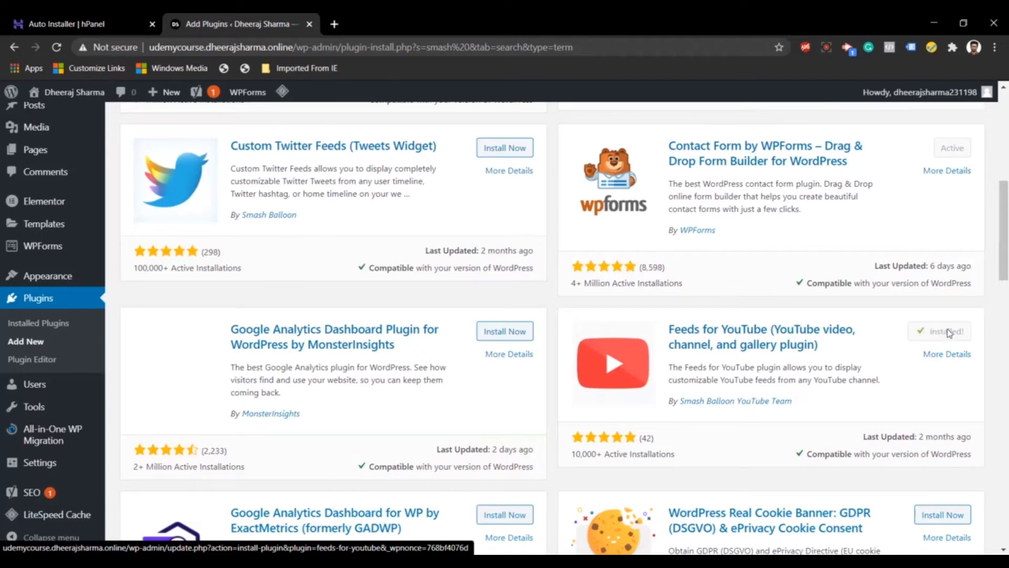
left_click(938, 341)
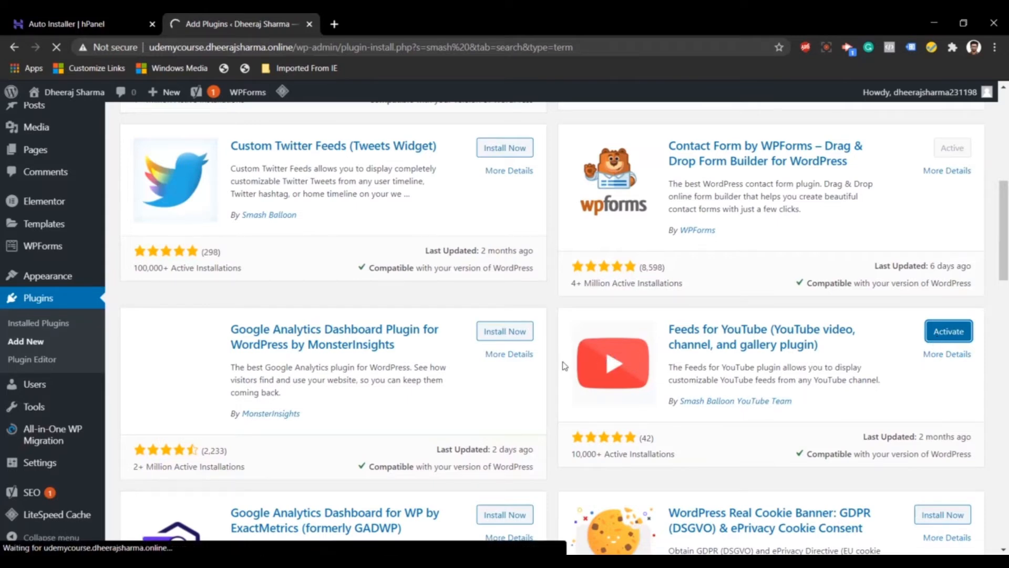
scroll(562, 368, "up", 2)
scroll(563, 363, "up", 2)
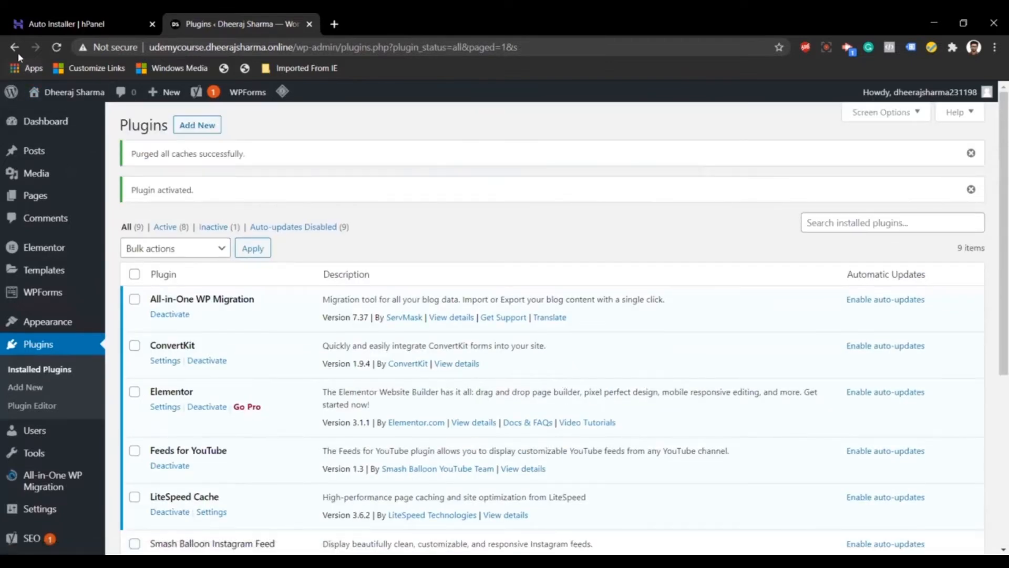
Activate the Smash Balloon Instagram Feed plugin in the list of installed plugins
scroll(298, 279, "down", 3)
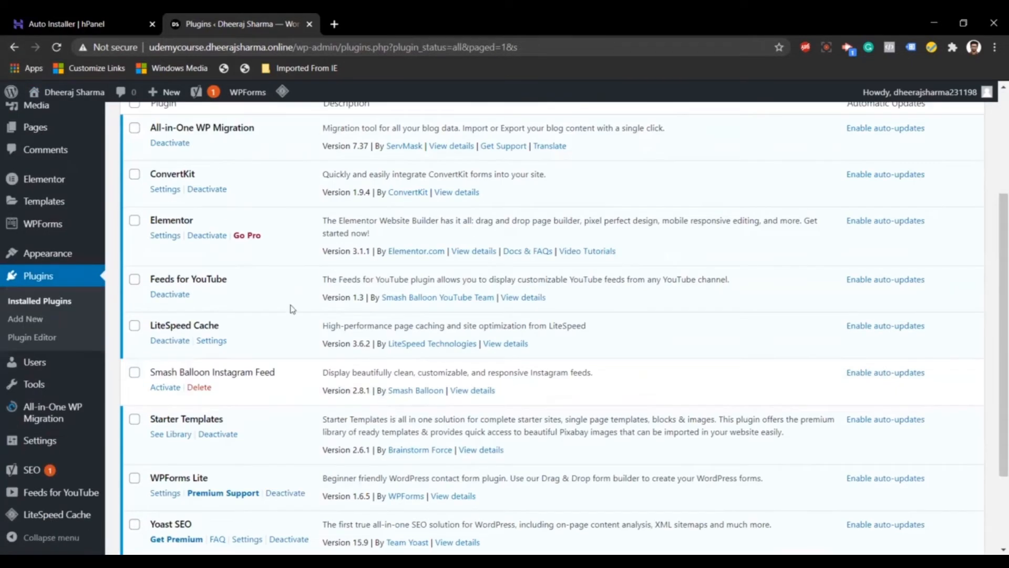
left_click(161, 389)
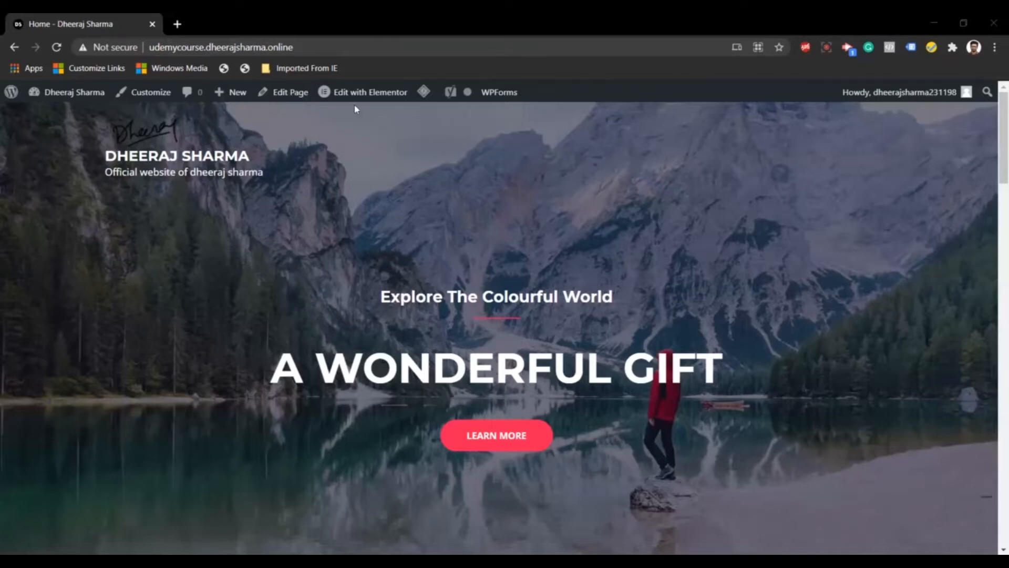
Open the site's home page for editing with Elementor and dismiss the Yoast SEO introduction notice
left_click(346, 51)
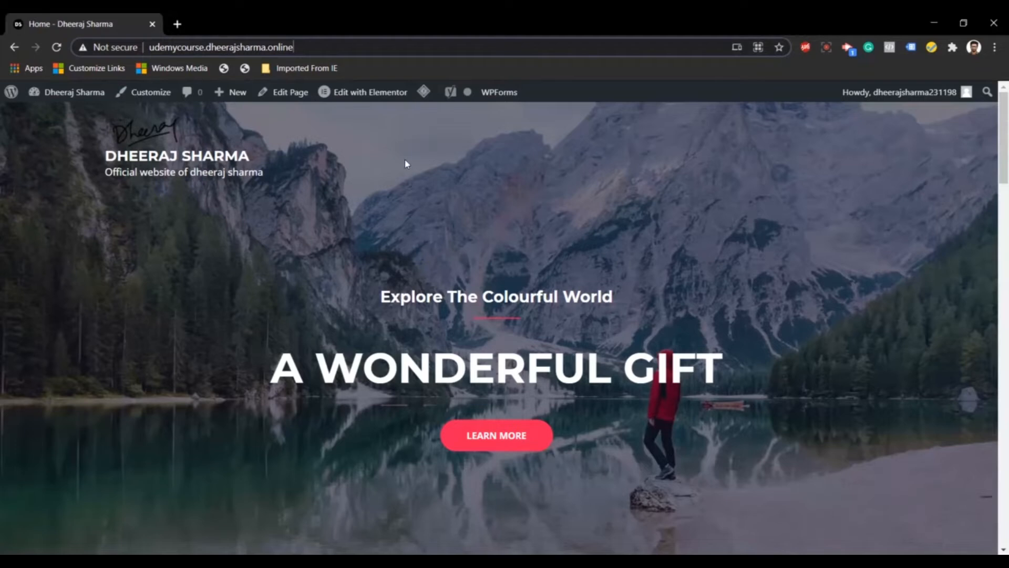
left_click(375, 99)
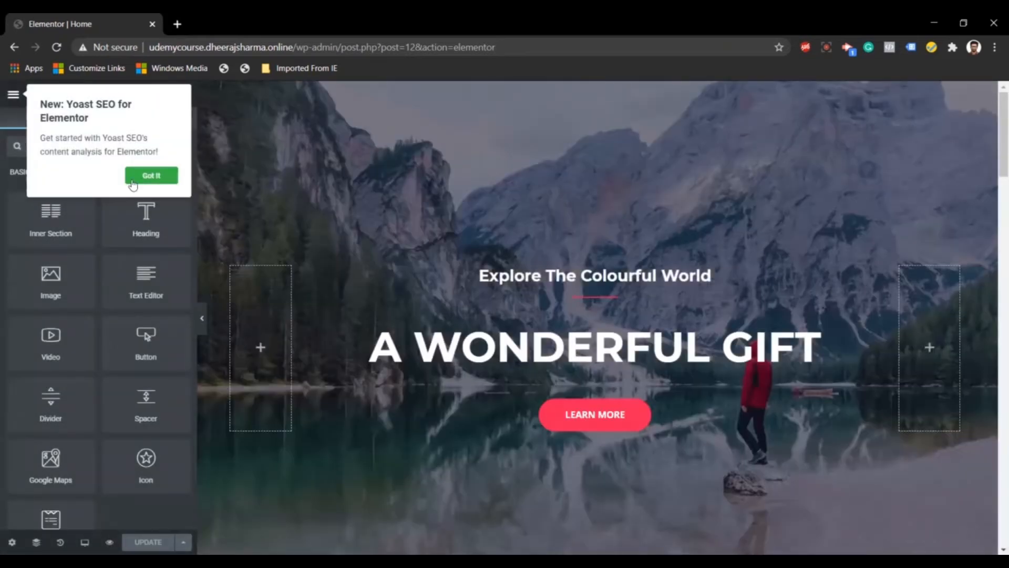
left_click(136, 179)
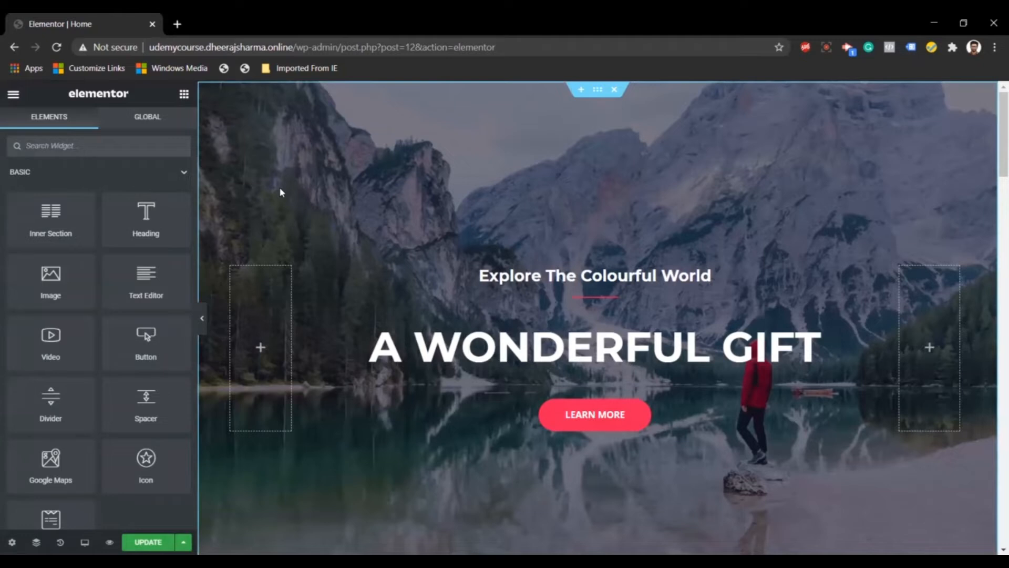
Look through the home page's sections in the Elementor editor, from the hero heading down to the Explore the World section
scroll(323, 273, "down", 1)
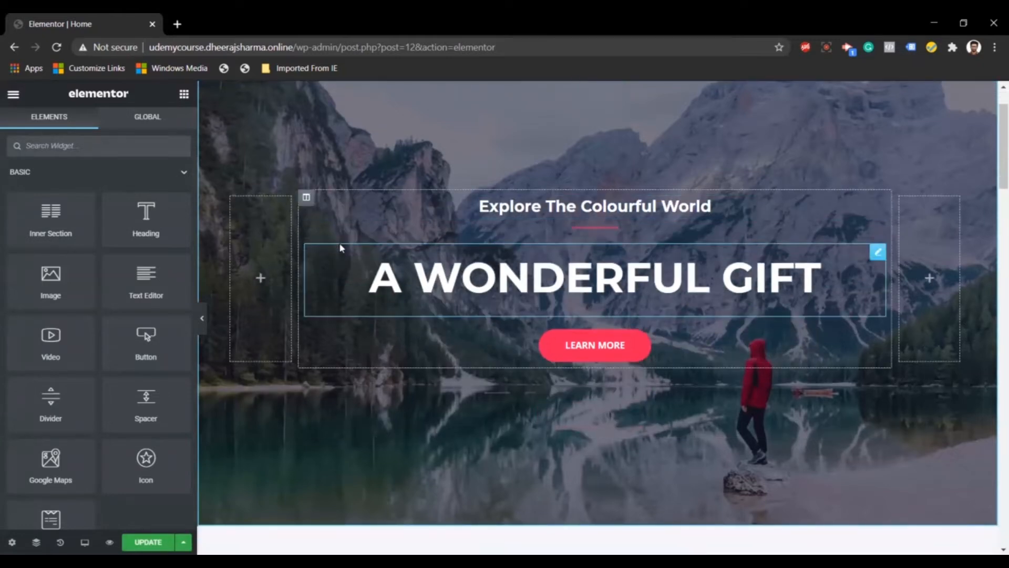
scroll(339, 221, "up", 1)
scroll(341, 169, "up", 1)
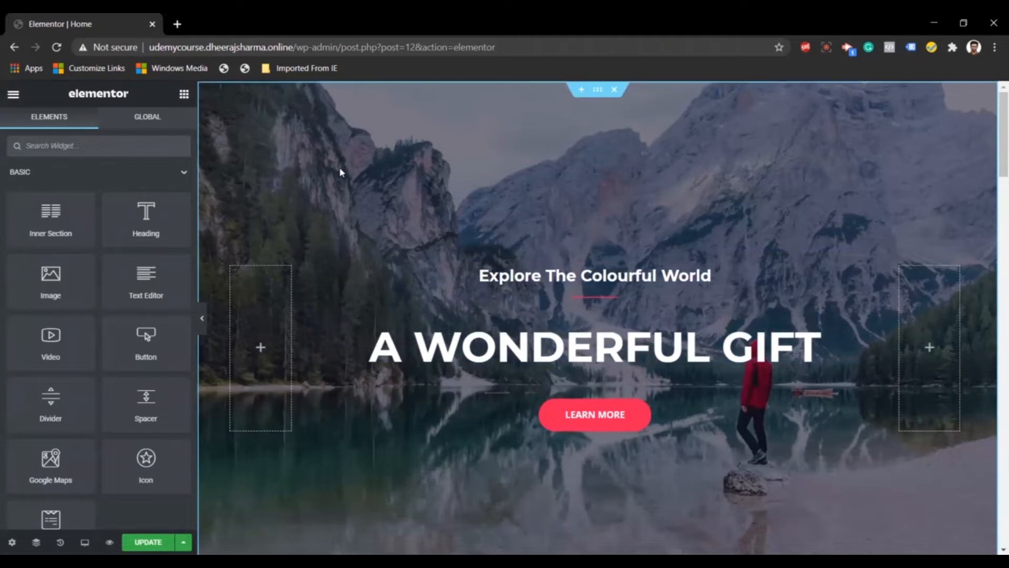
scroll(582, 136, "down", 2)
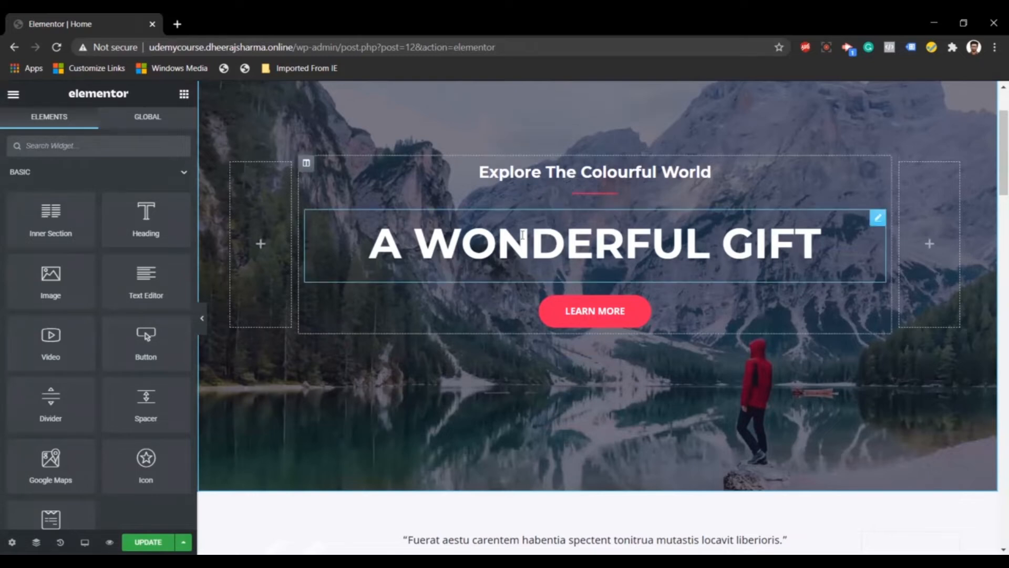
left_click(525, 236)
scroll(494, 373, "down", 12)
scroll(492, 378, "down", 15)
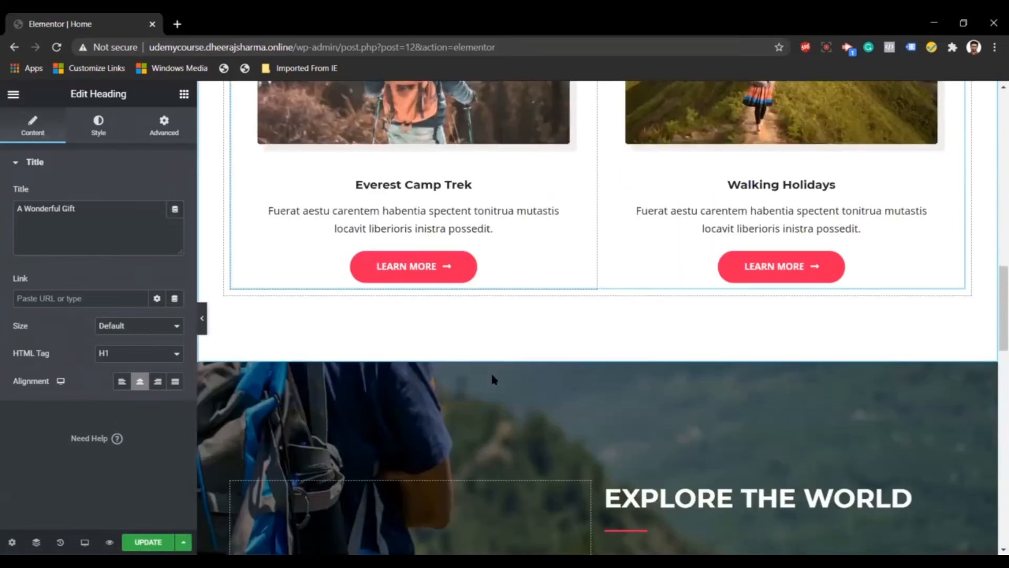
scroll(493, 378, "down", 4)
scroll(493, 378, "up", 20)
scroll(494, 381, "up", 5)
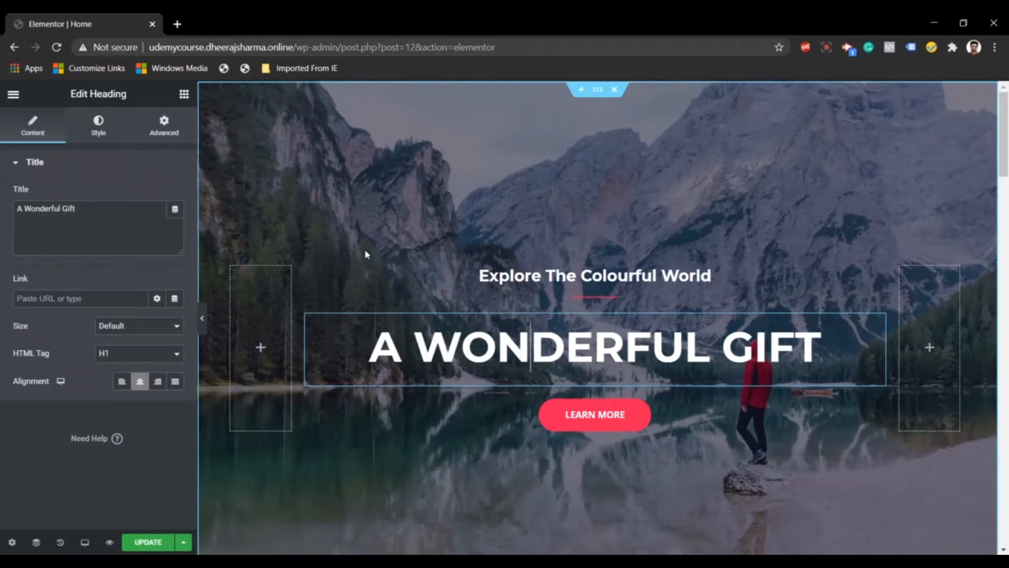
Insert a new section with two equal columns between the hero section and the quote section
scroll(366, 255, "down", 5)
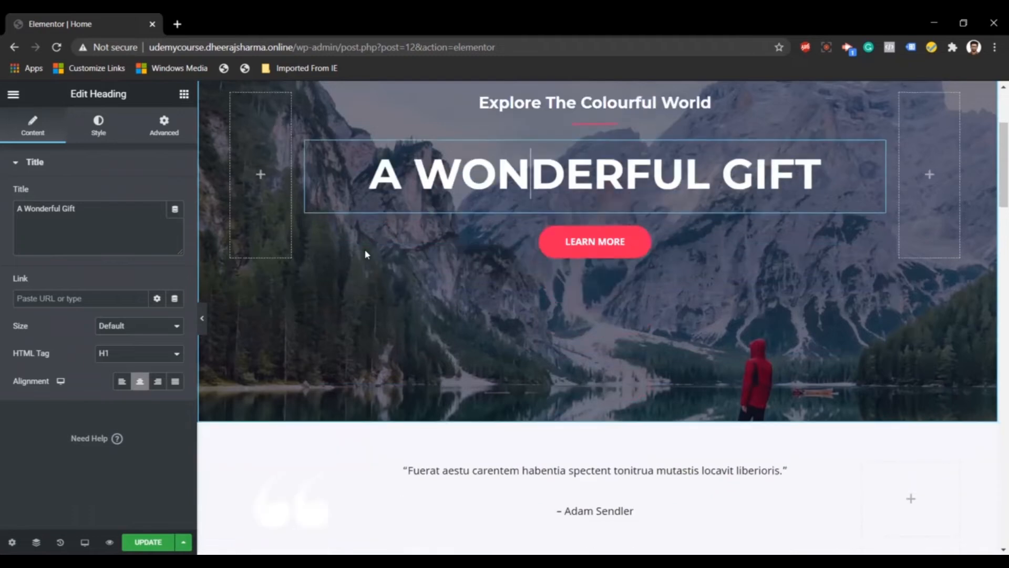
scroll(508, 367, "down", 1)
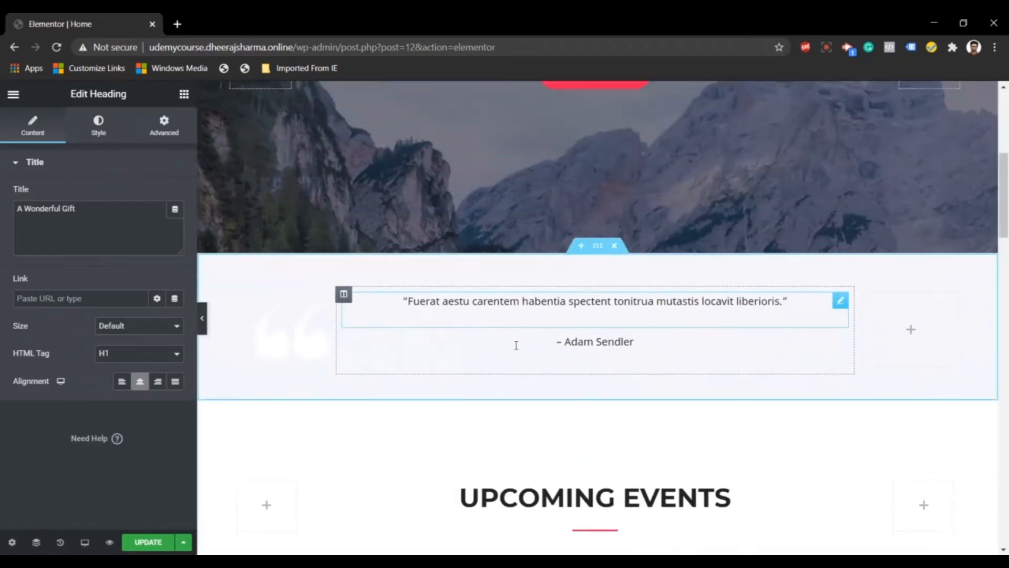
scroll(517, 345, "down", 1)
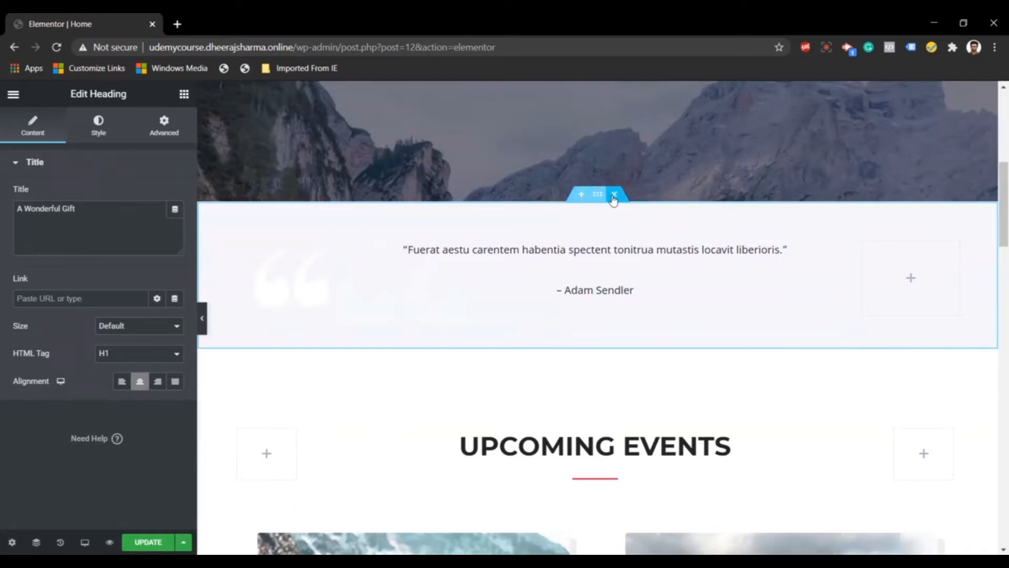
left_click(584, 199)
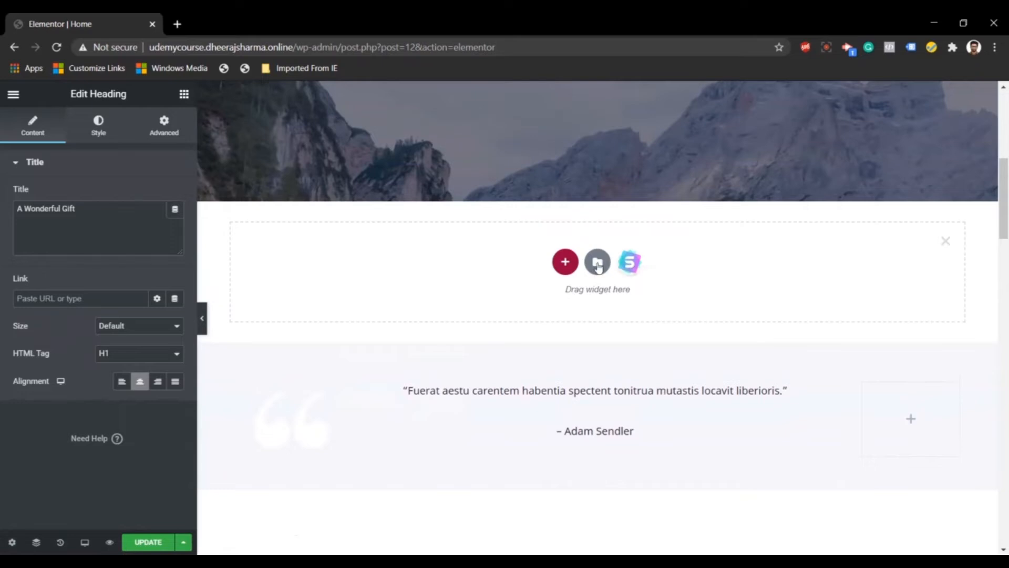
left_click(566, 263)
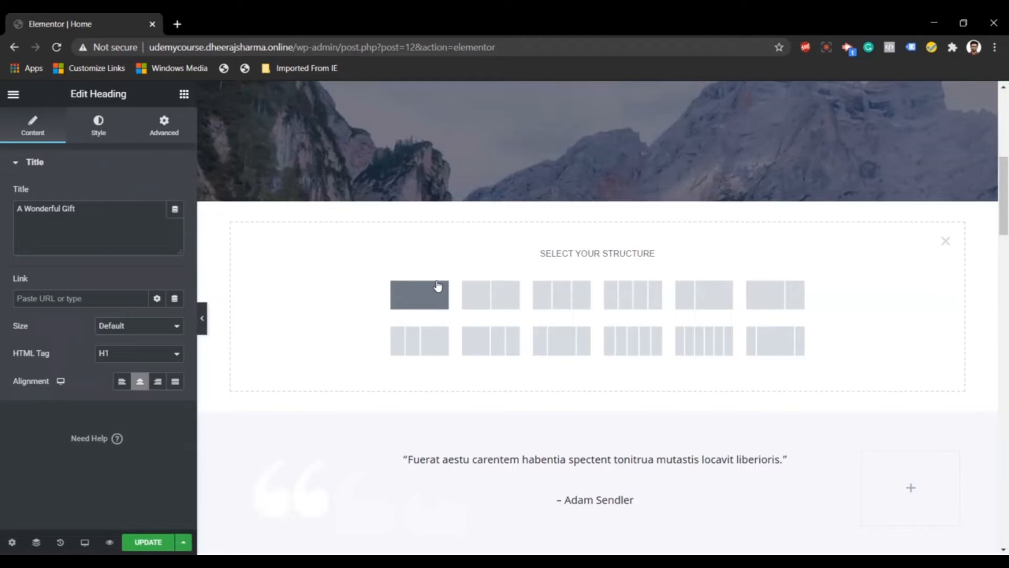
left_click(478, 293)
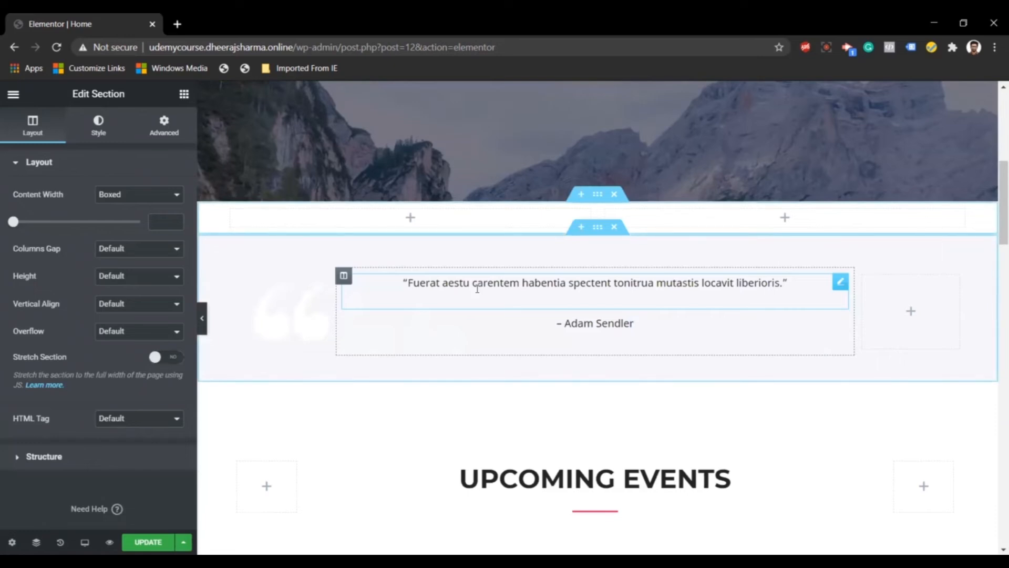
Add an Inner Section widget to the first column of the new two-column section
scroll(477, 288, "up", 1)
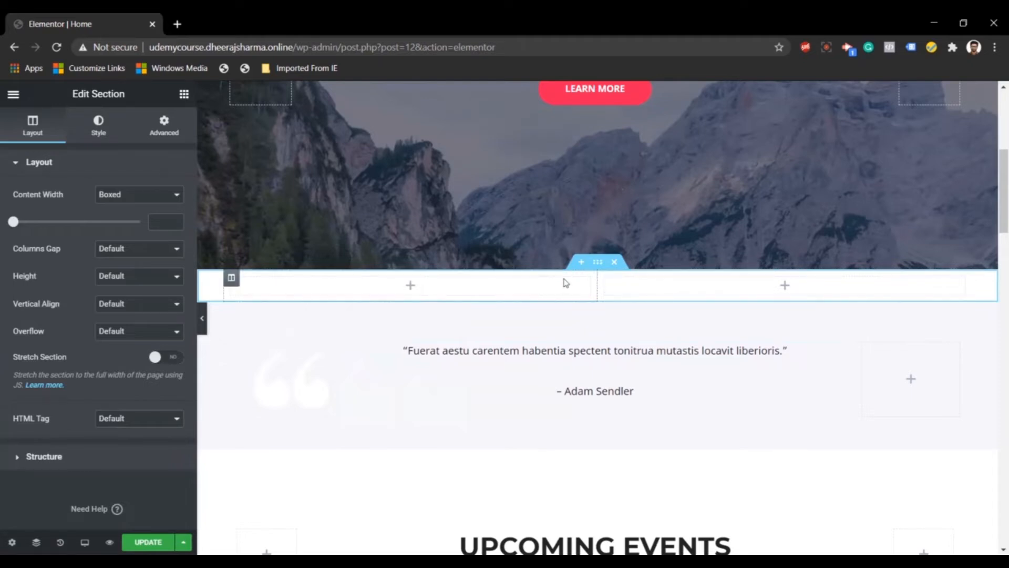
left_click(184, 100)
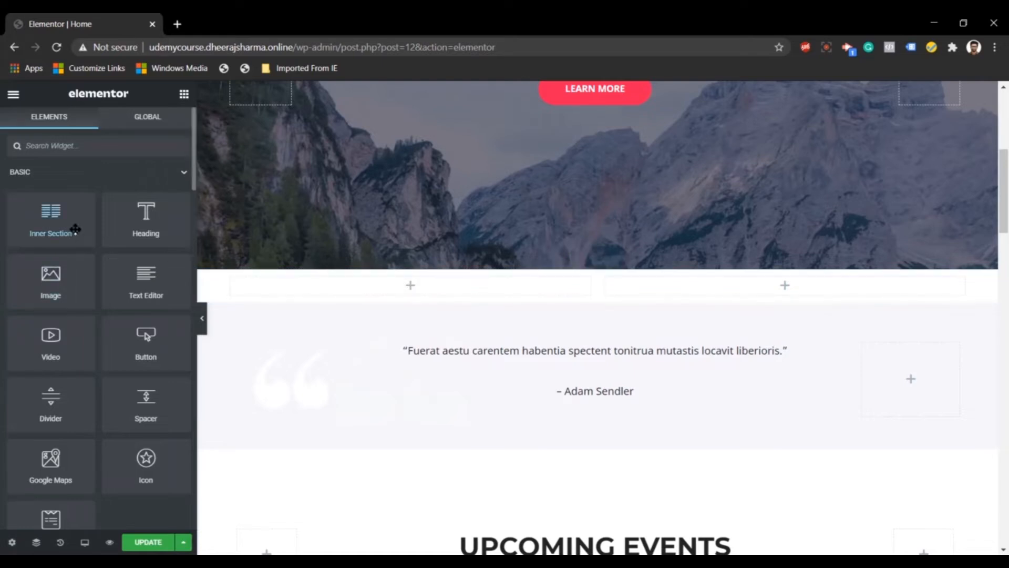
left_click_drag(92, 218, 412, 287)
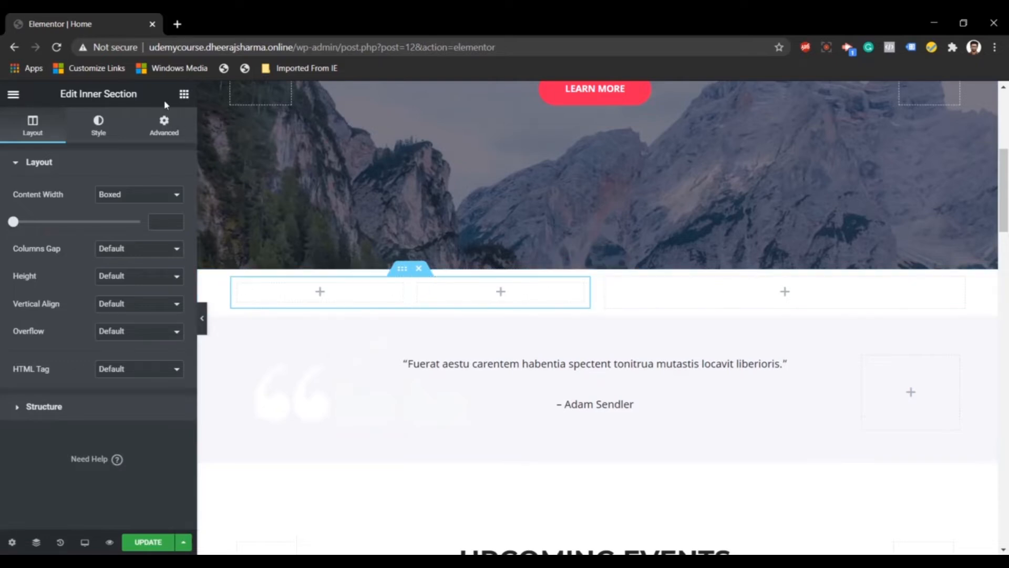
Add a Heading widget to the inner section's first column and widen that column to take up most of the inner section
left_click(184, 95)
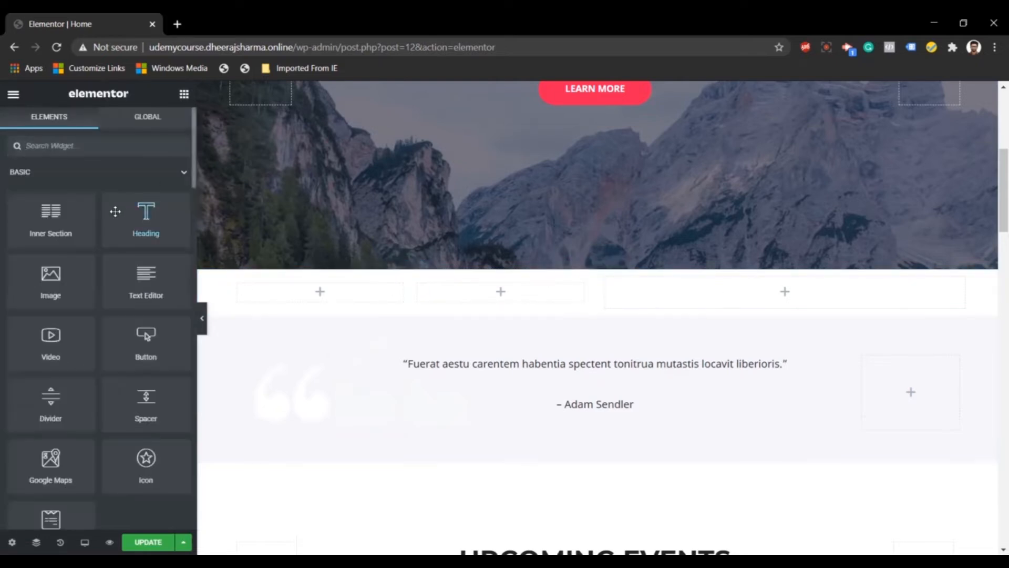
left_click_drag(145, 220, 301, 292)
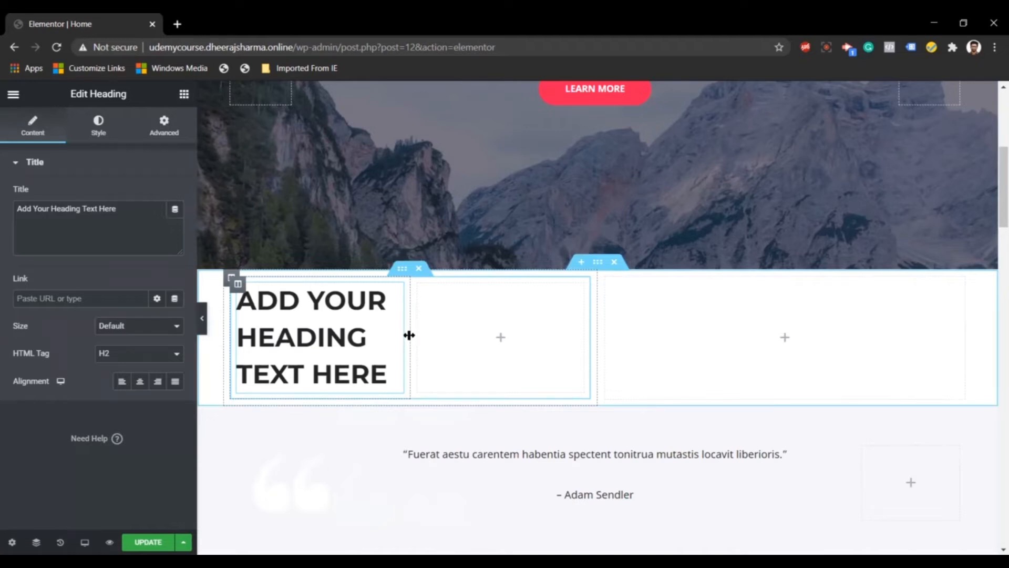
left_click_drag(409, 335, 532, 334)
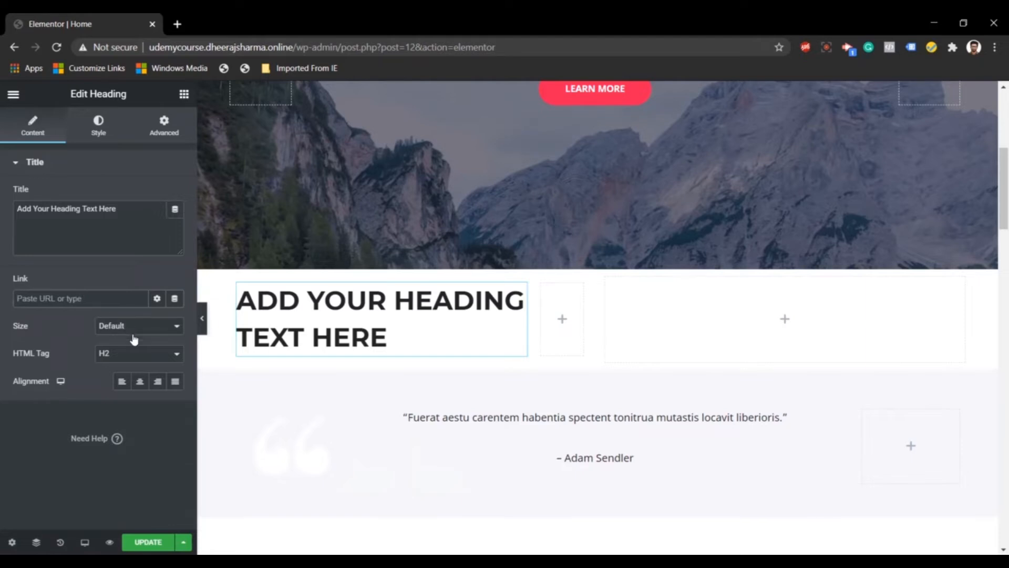
Try the alignment options on the new heading and set it to Center
left_click(140, 382)
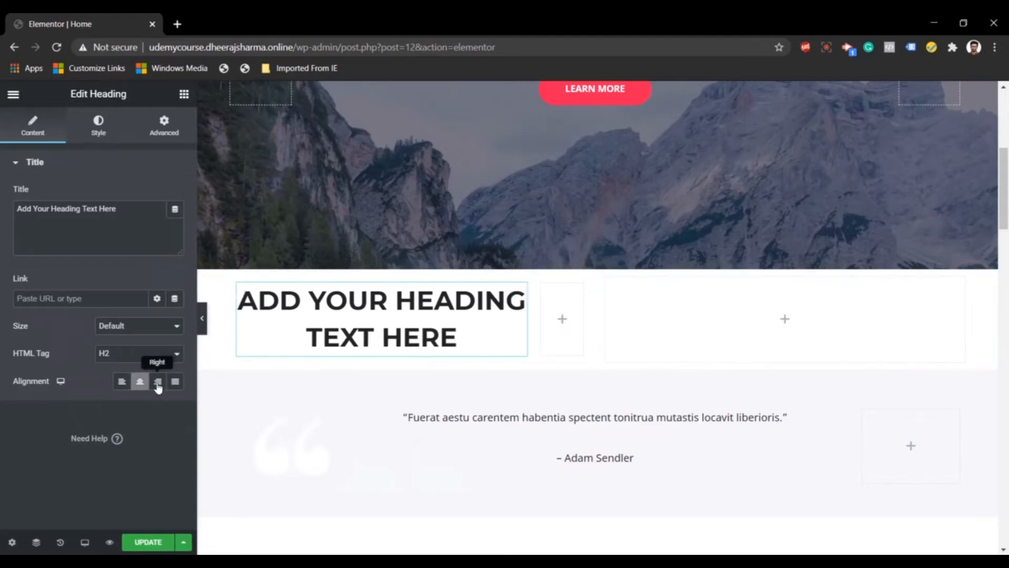
left_click(158, 382)
left_click(140, 383)
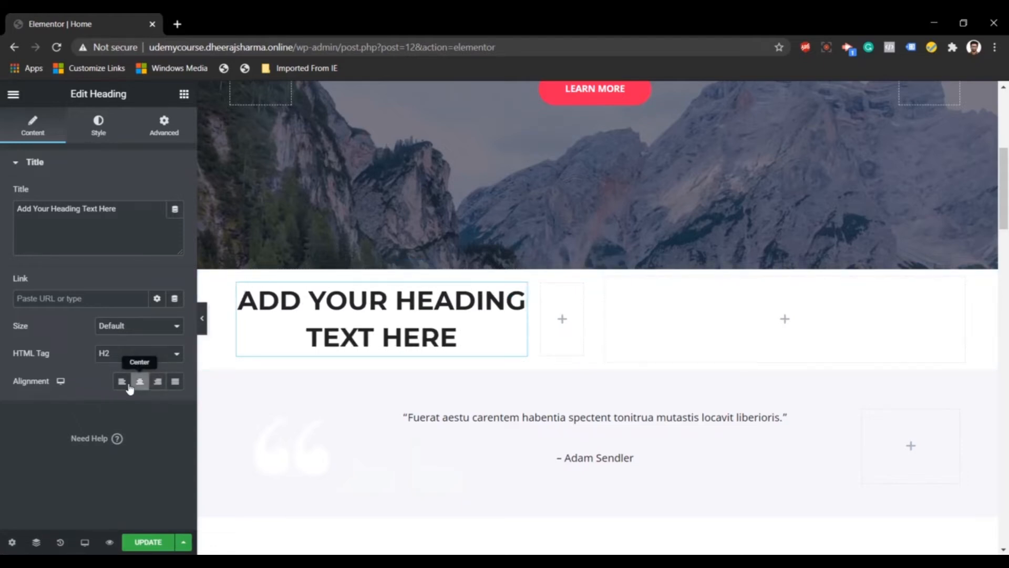
left_click(126, 383)
left_click(140, 383)
Set the new heading's typography to a size of 39 px and a weight of 200
left_click(104, 135)
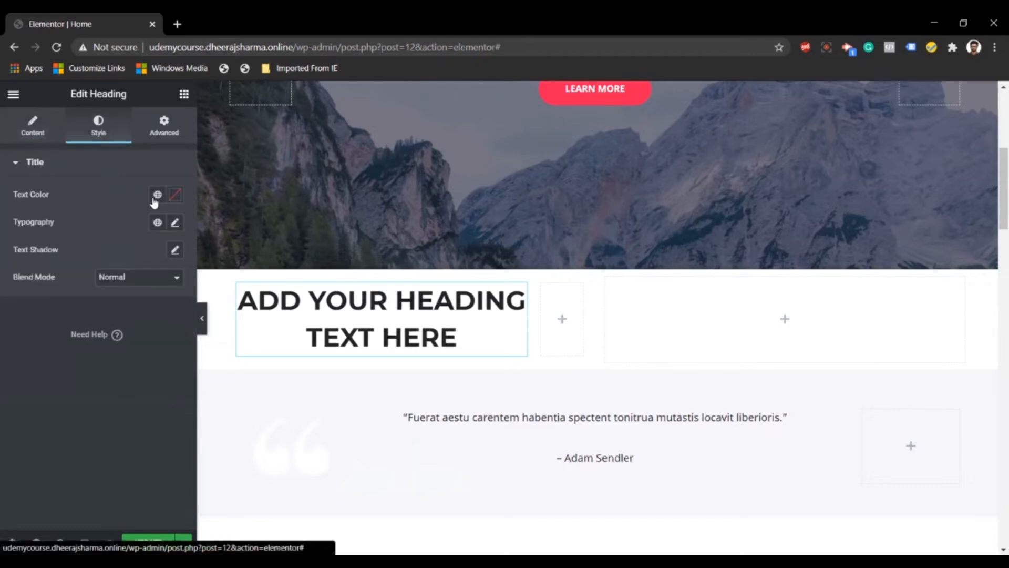
left_click(174, 223)
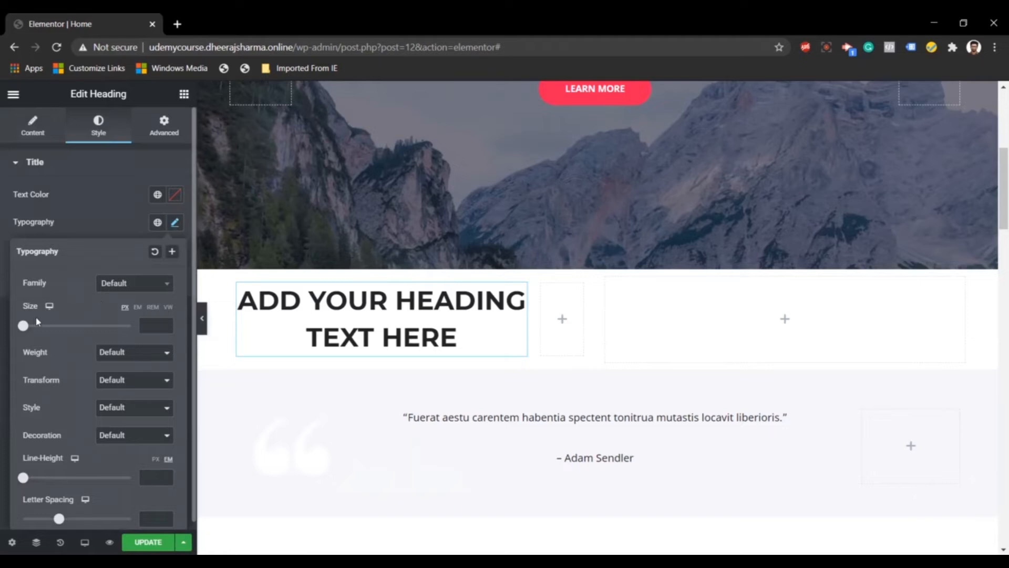
left_click_drag(24, 327, 44, 327)
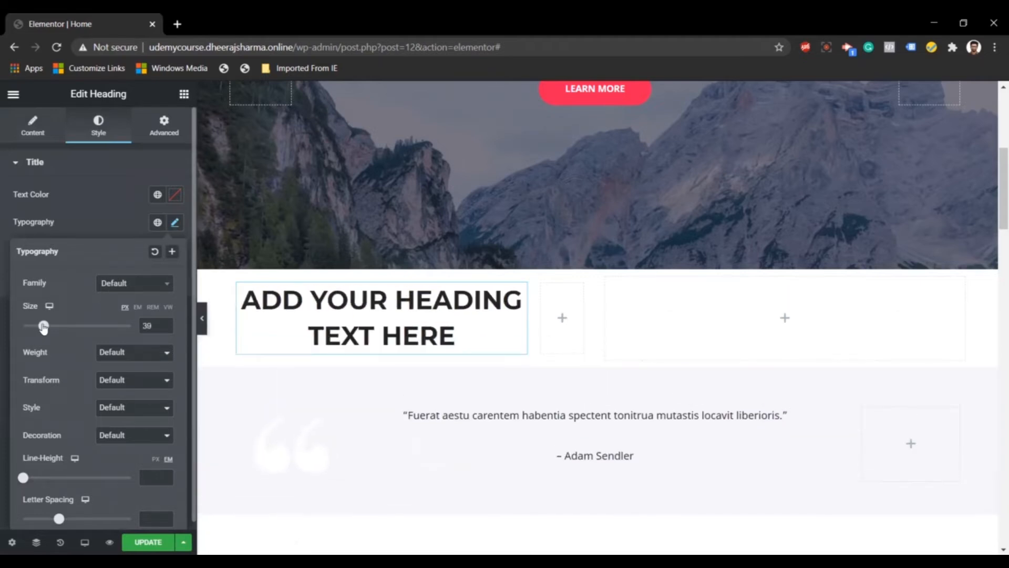
left_click(121, 353)
left_click(124, 380)
scroll(119, 376, "down", 1)
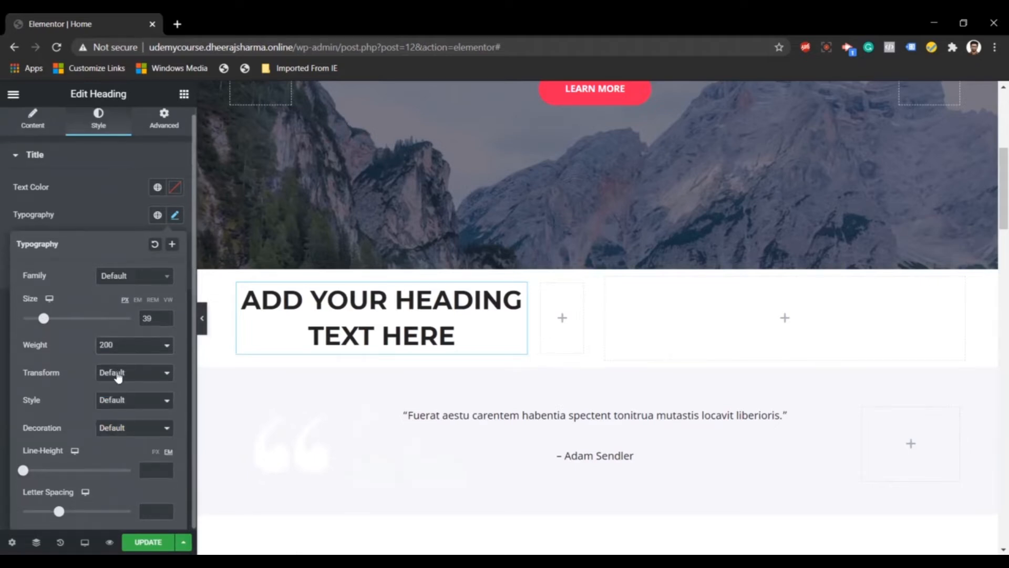
Set the heading's line height to 1.1 em and letter spacing to -0.4, and close the typography settings
left_click_drag(23, 469, 32, 472)
mouse_move(57, 512)
left_mouse_down()
mouse_move(68, 518)
mouse_move(56, 512)
left_mouse_up()
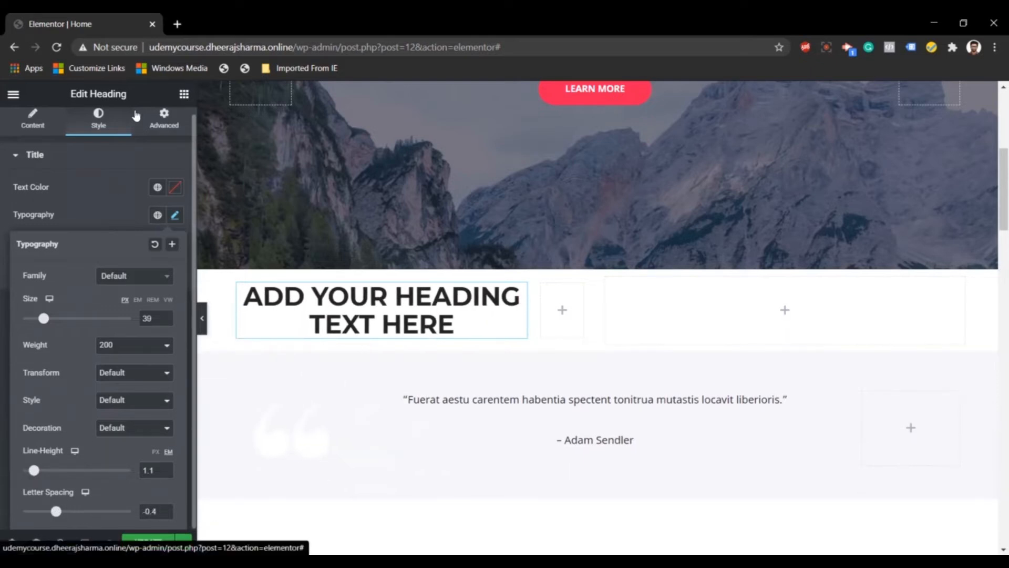
left_click(133, 165)
left_click(133, 166)
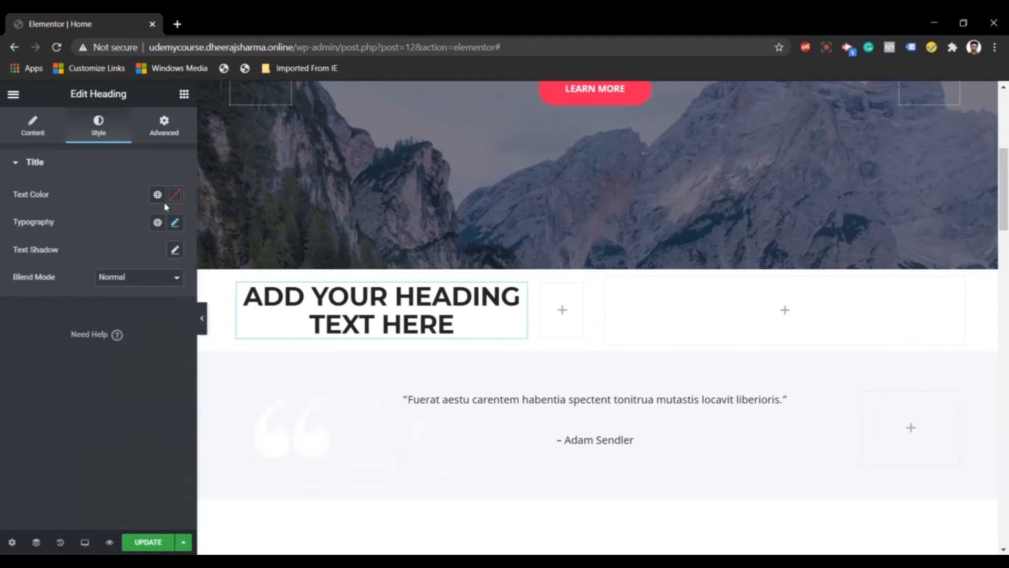
Try the Fade In entrance animation on the heading and set it to Fade In Right
left_click(165, 137)
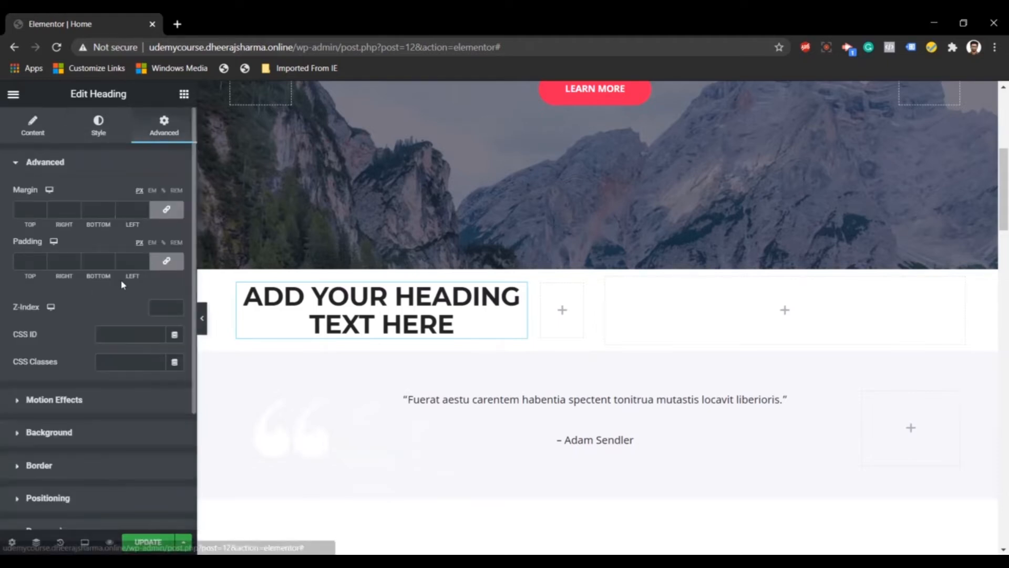
left_click(30, 209)
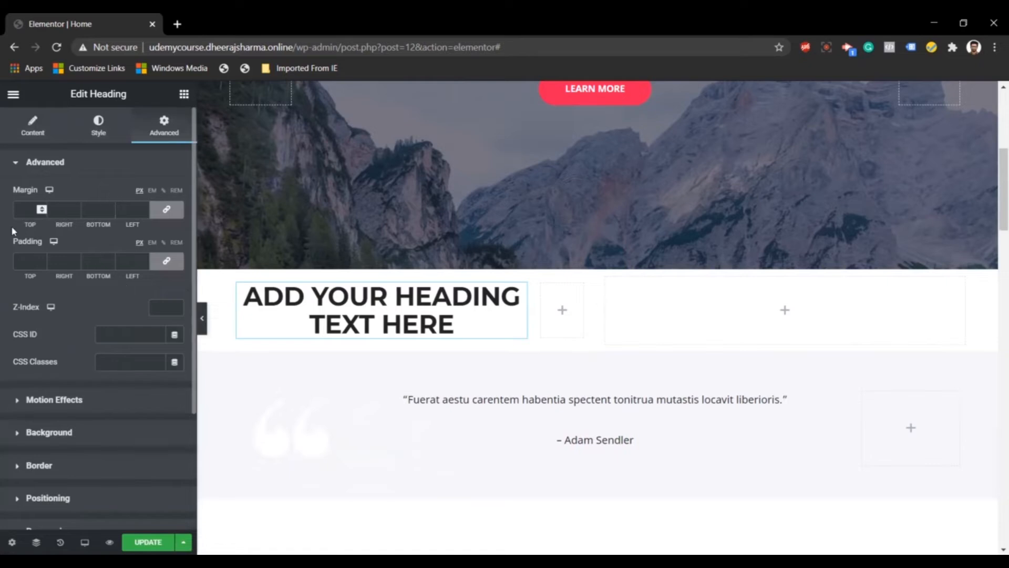
scroll(59, 294, "down", 3)
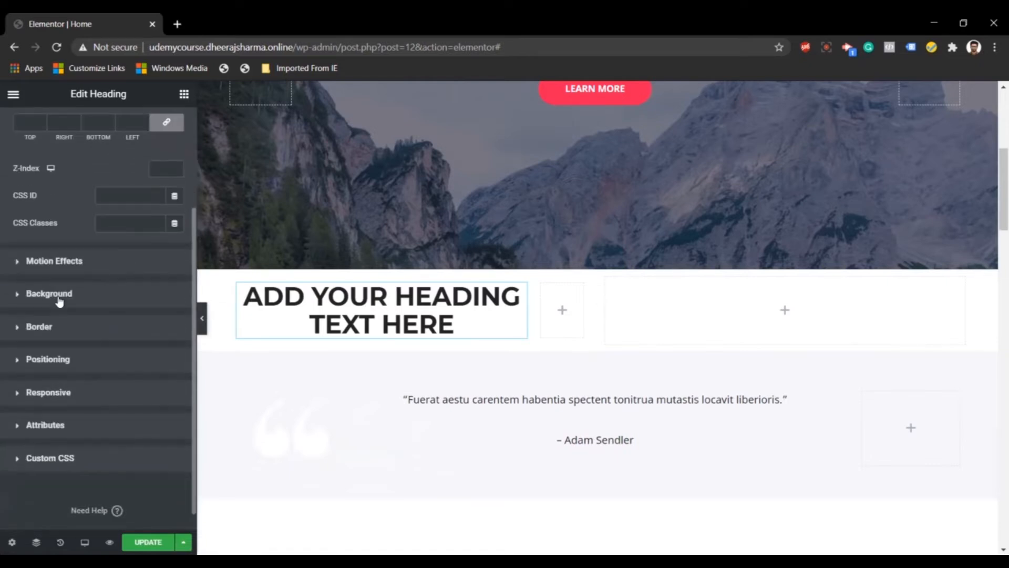
left_click(100, 265)
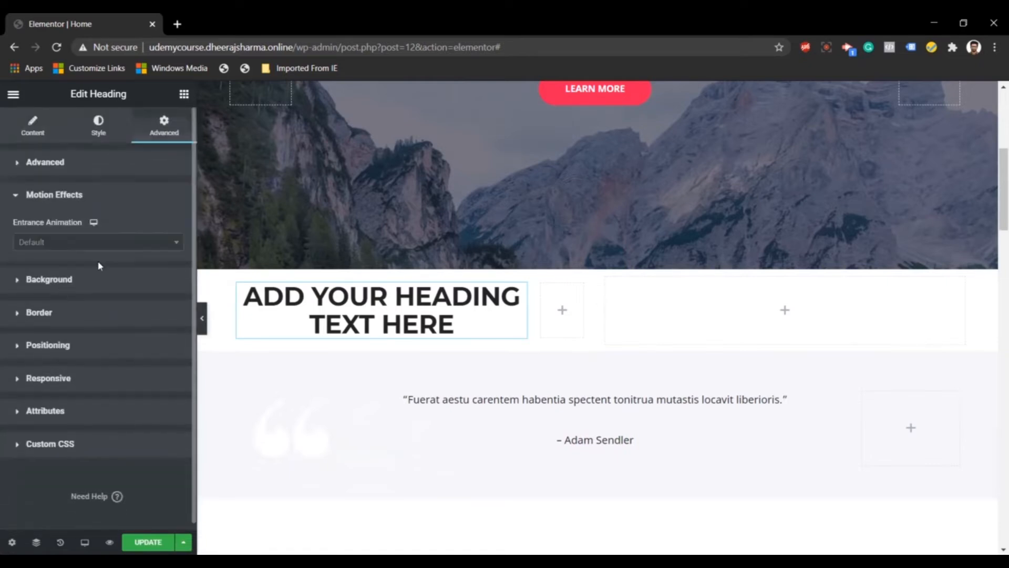
left_click(97, 243)
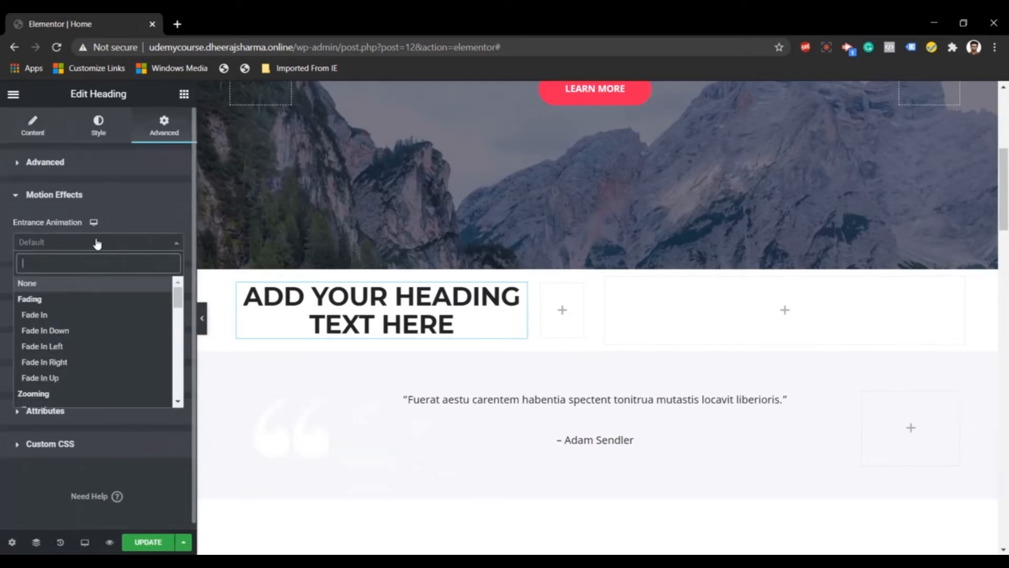
left_click(90, 315)
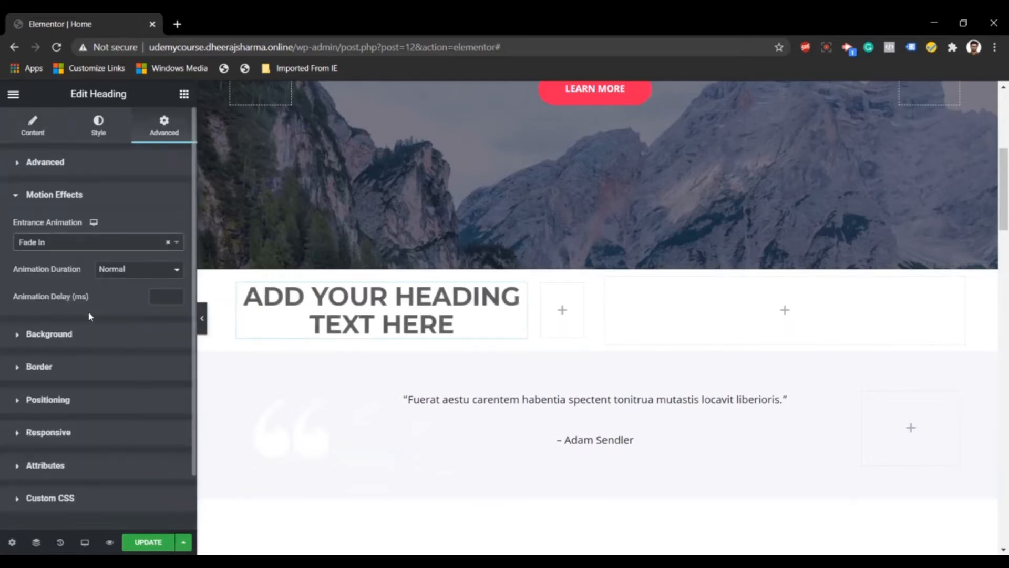
left_click(124, 243)
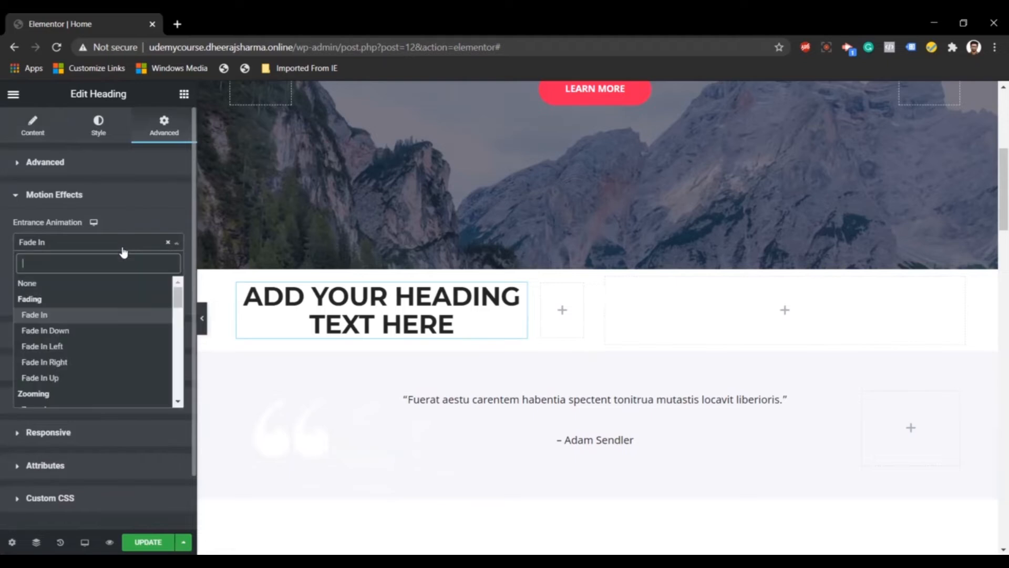
left_click(111, 362)
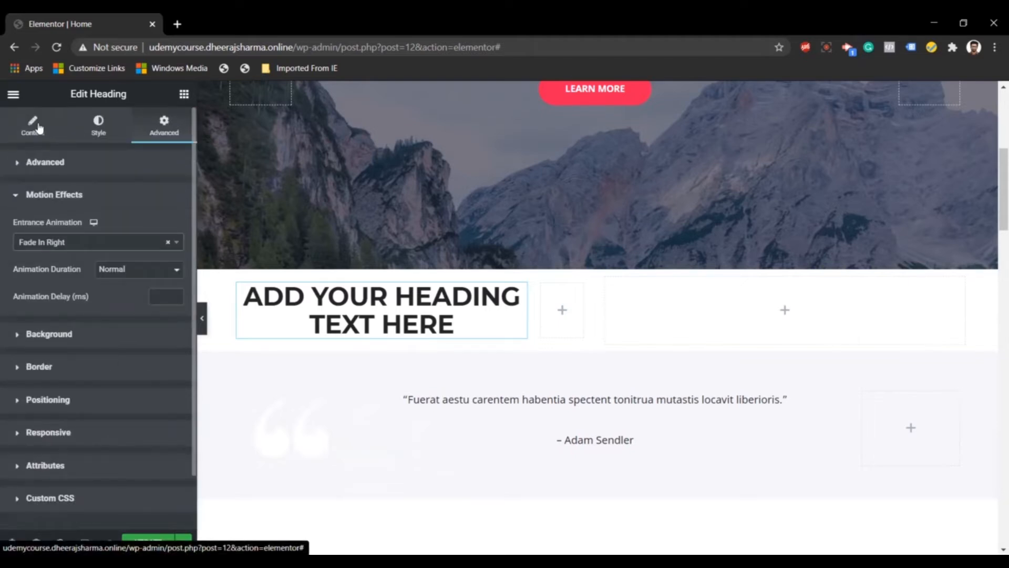
left_click(37, 127)
left_click(346, 312)
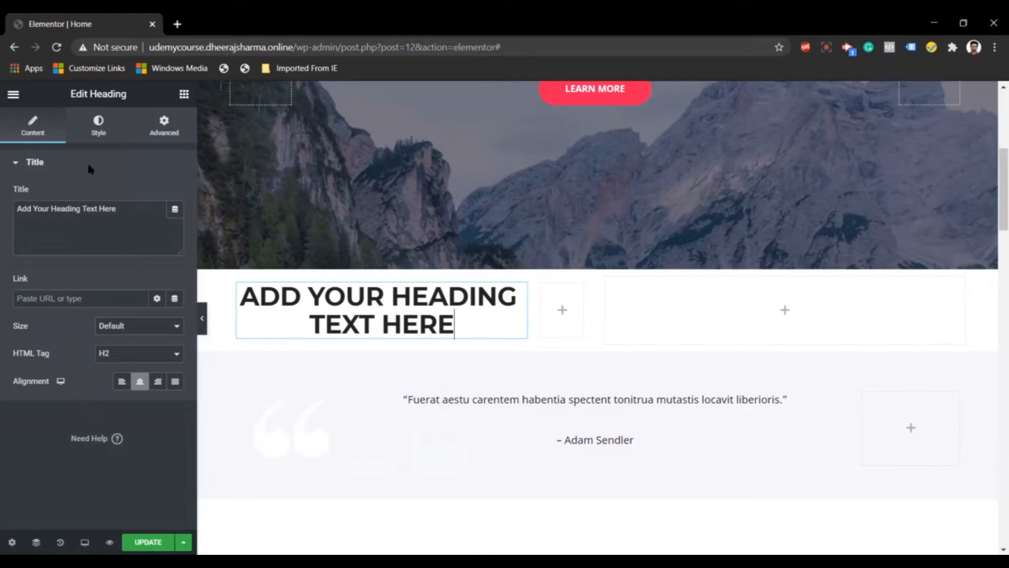
left_click(99, 128)
left_click(158, 135)
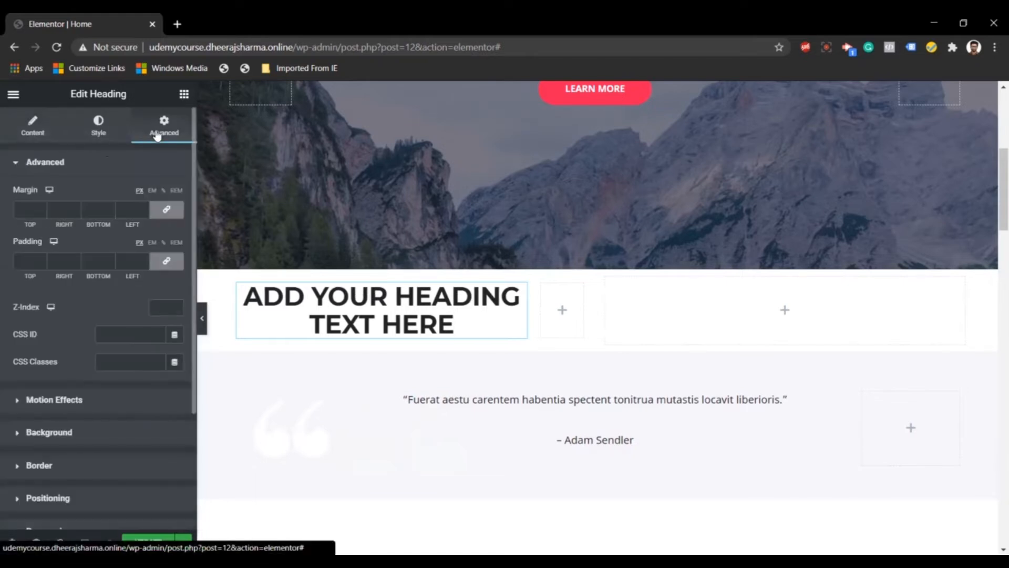
Add an Image widget beside the heading in the inner section and widen the outer section's first column
left_click(183, 95)
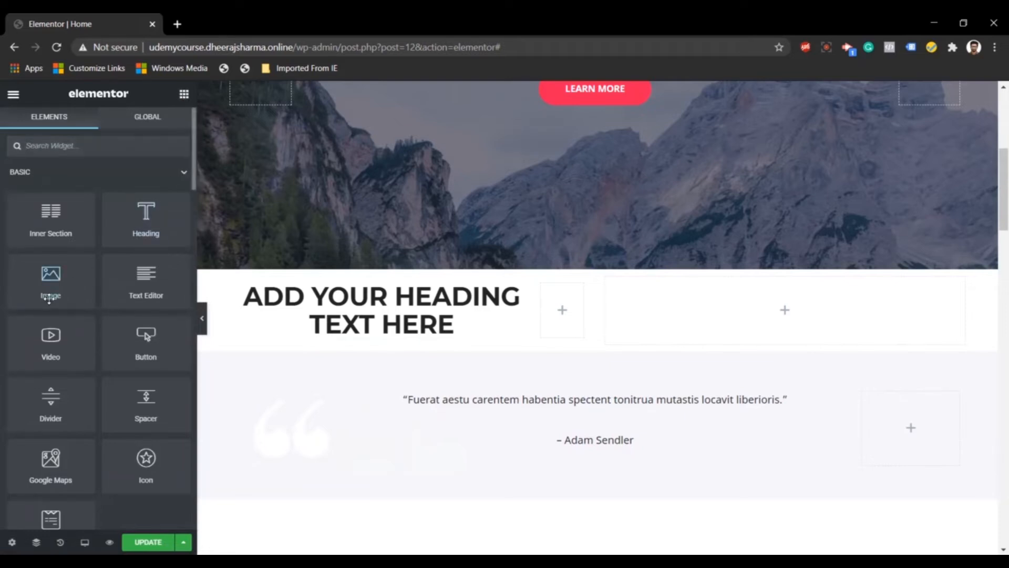
left_click_drag(49, 298, 559, 311)
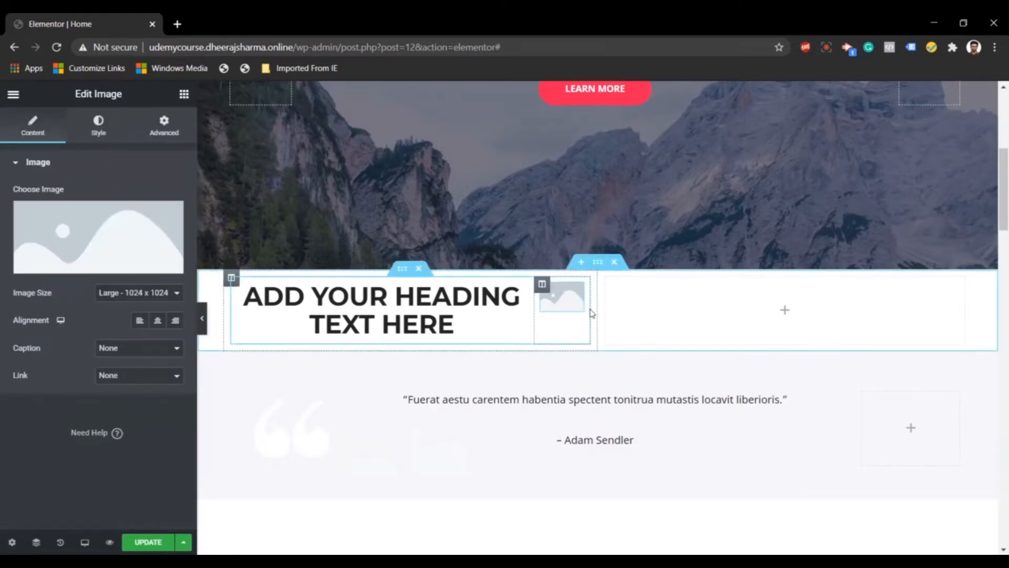
left_click_drag(596, 309, 721, 318)
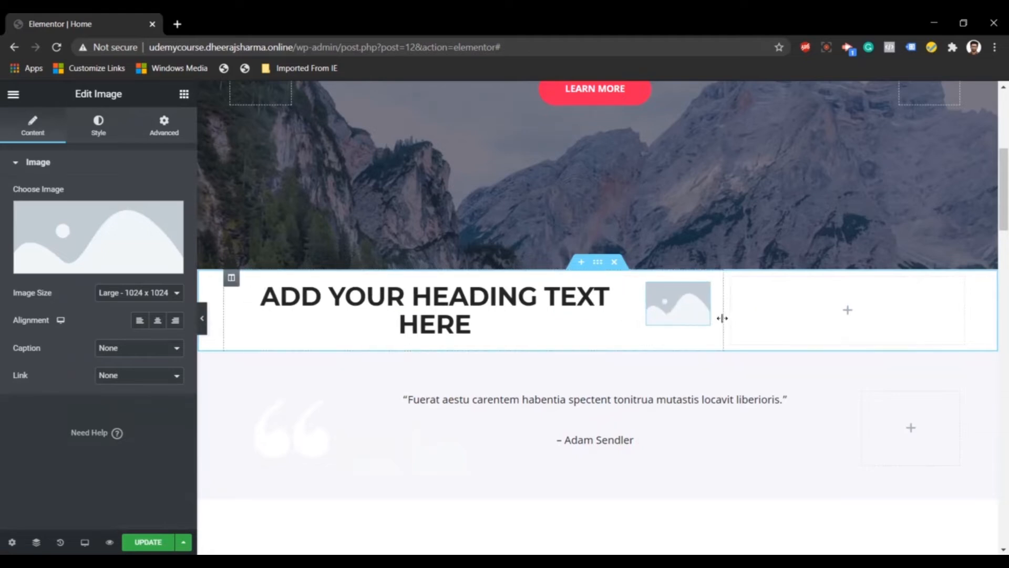
Insert section-bg-img-1.jpg from the media library into the new image widget
left_click(85, 238)
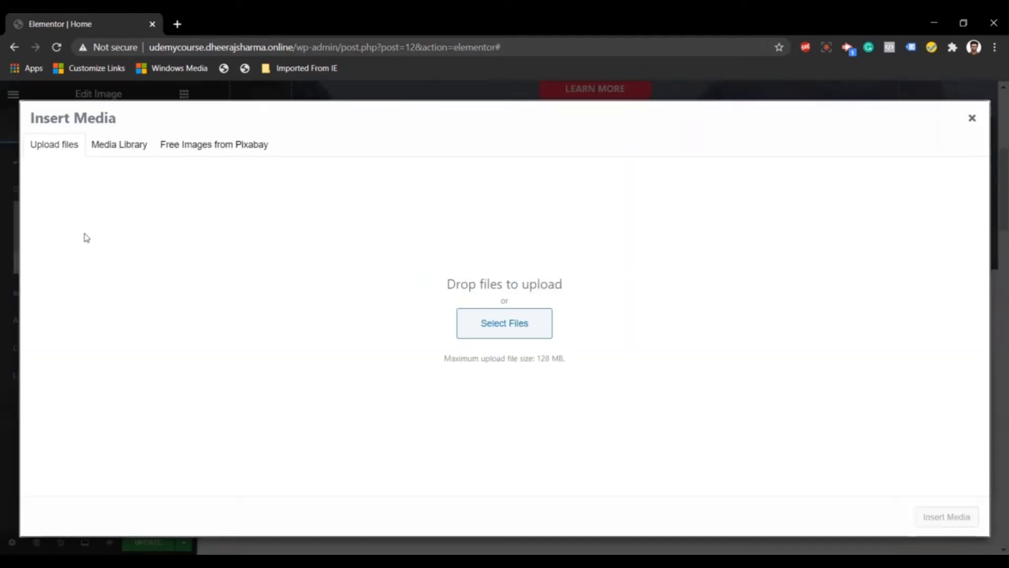
left_click(136, 151)
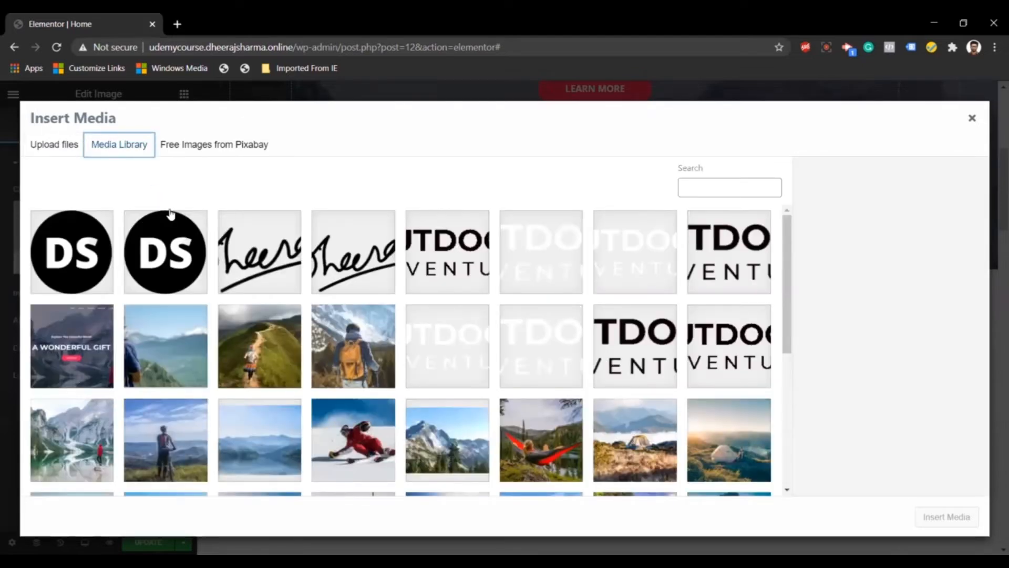
left_click(170, 351)
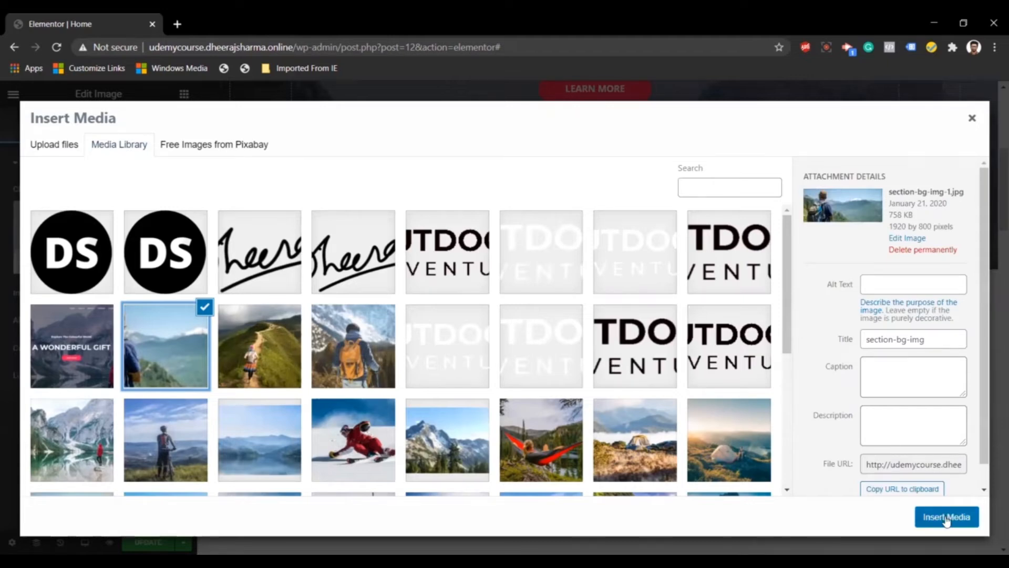
left_click(947, 517)
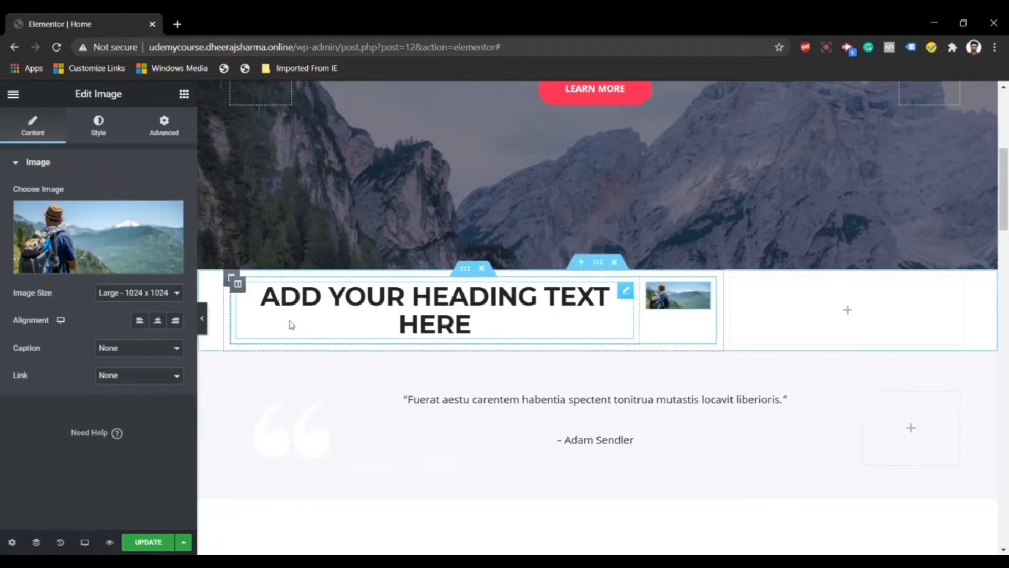
Delete the inner section's column that contains the heading
right_click(239, 288)
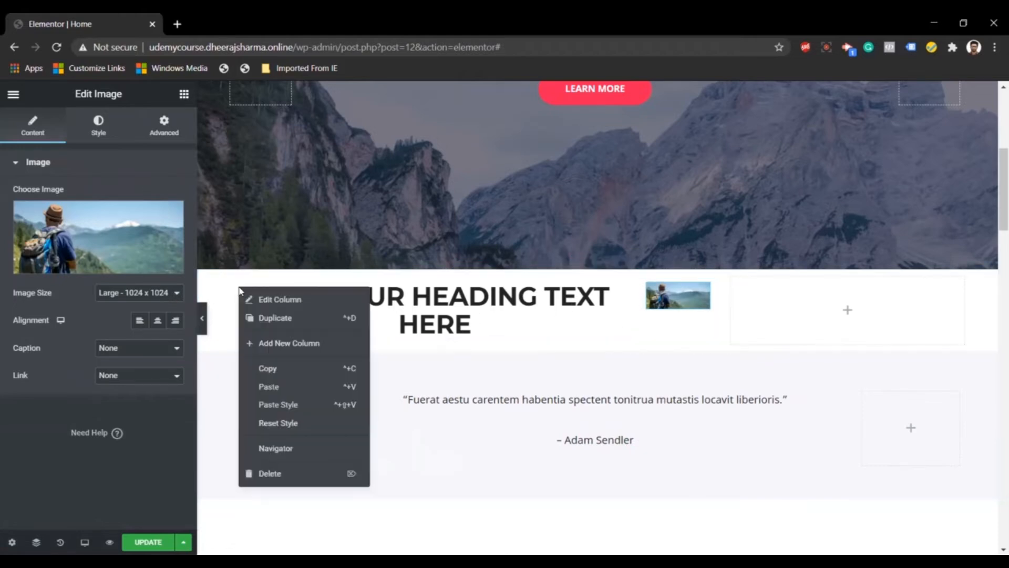
left_click(307, 474)
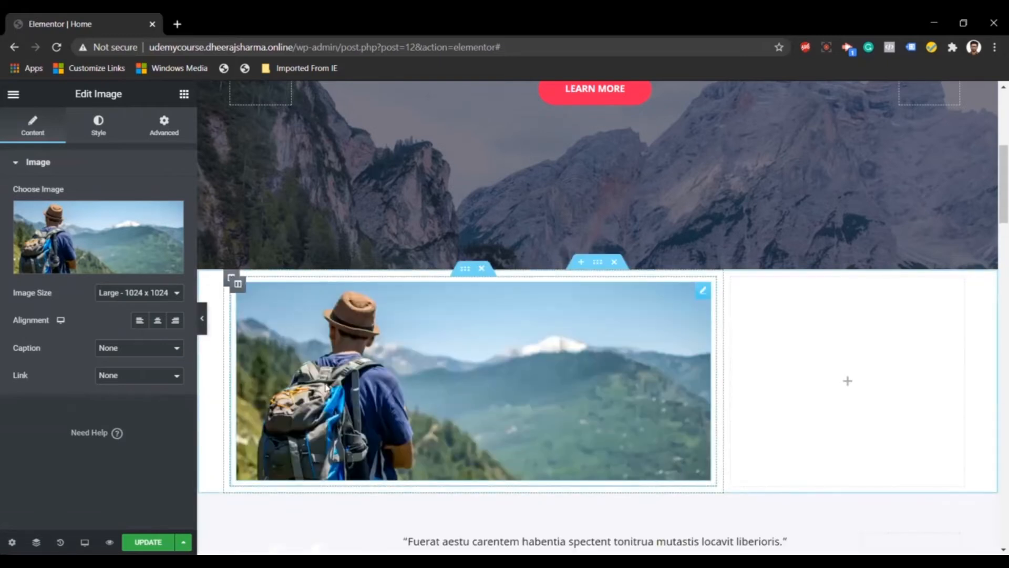
scroll(390, 388, "down", 2)
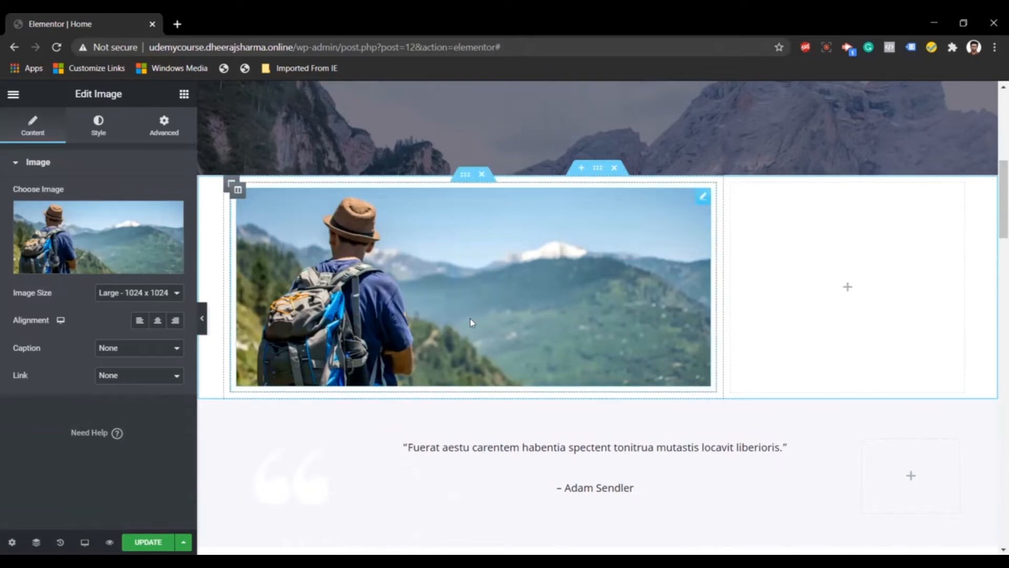
Try the Medium Large size for the image and set it back to Large - 1024 x 1024
left_click(159, 293)
left_click(160, 326)
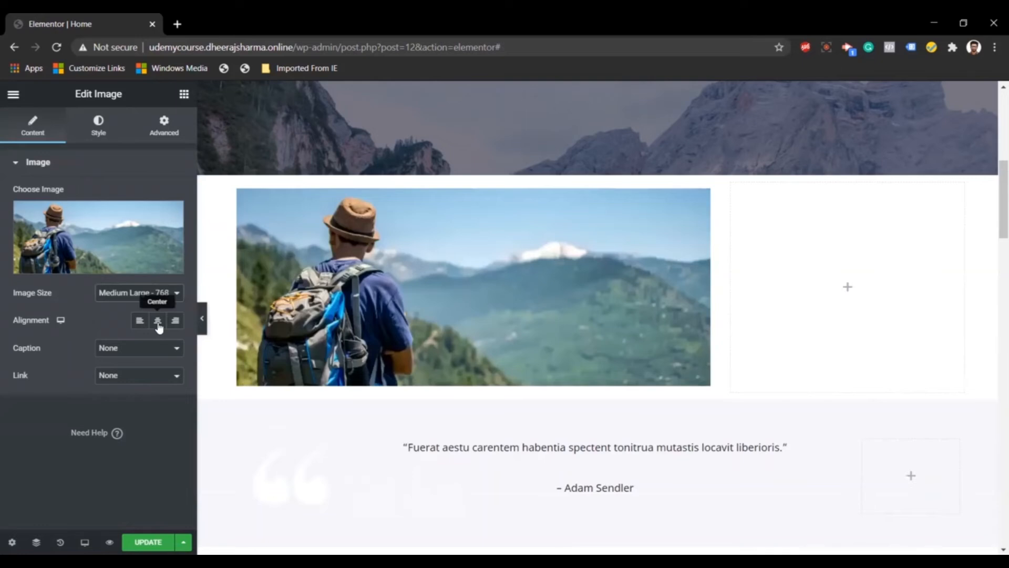
left_click(156, 295)
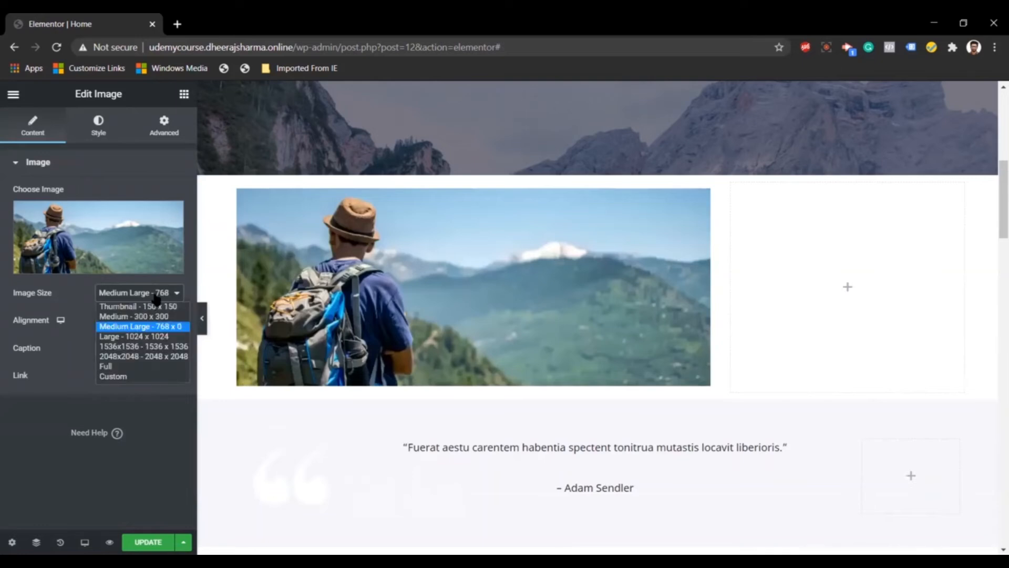
left_click(155, 338)
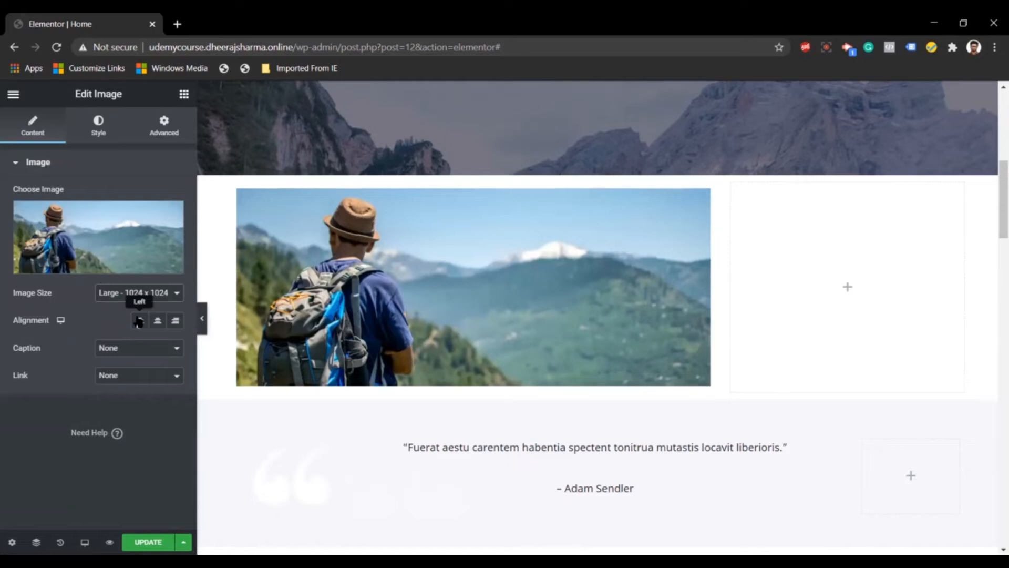
Set the image's link to Custom URL and enable opening it in a new window
left_click(138, 379)
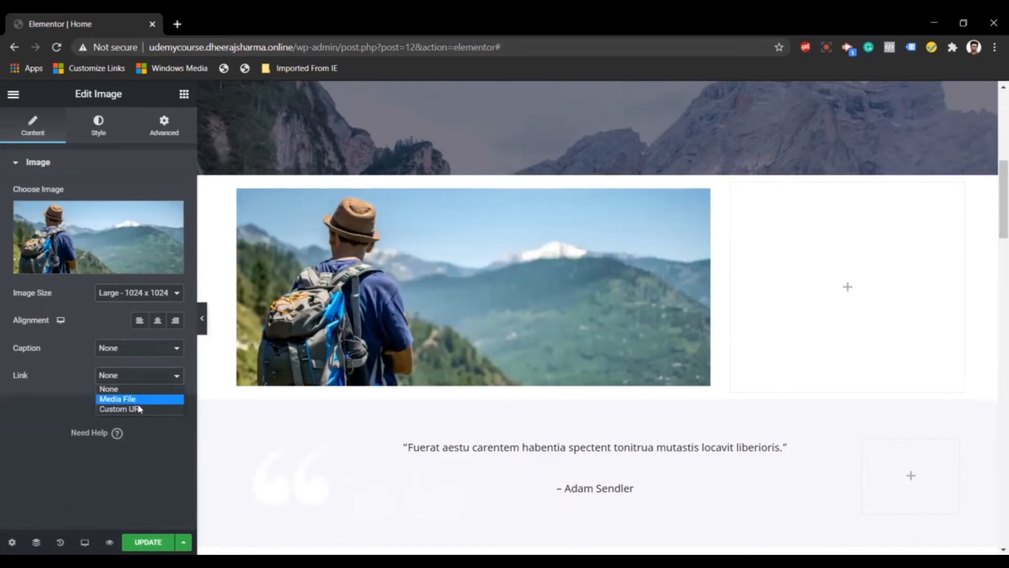
left_click(136, 409)
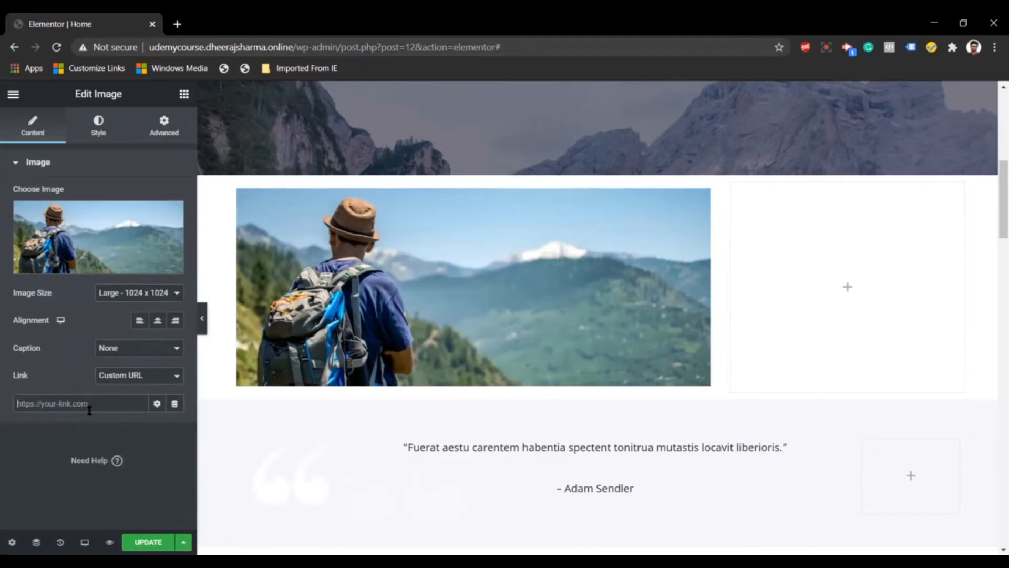
left_click(157, 404)
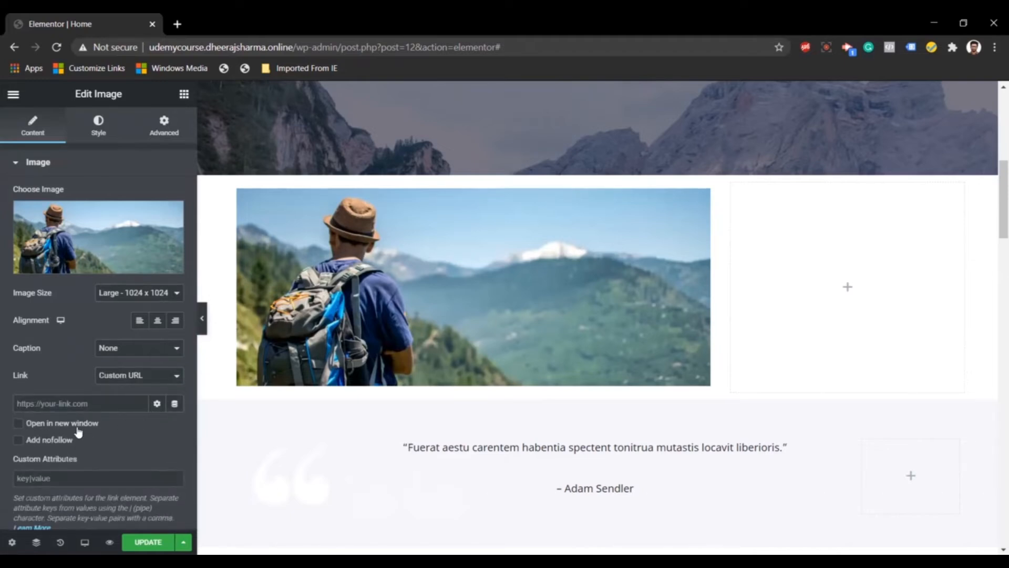
left_click(19, 424)
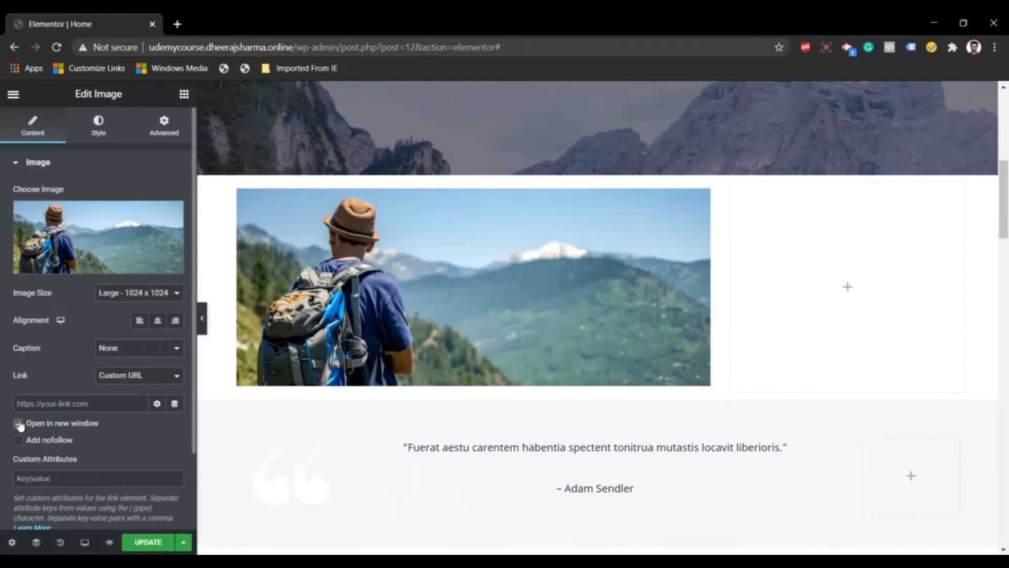
left_click(157, 403)
Try a width of 1% for the image and undo the width change
left_click(98, 132)
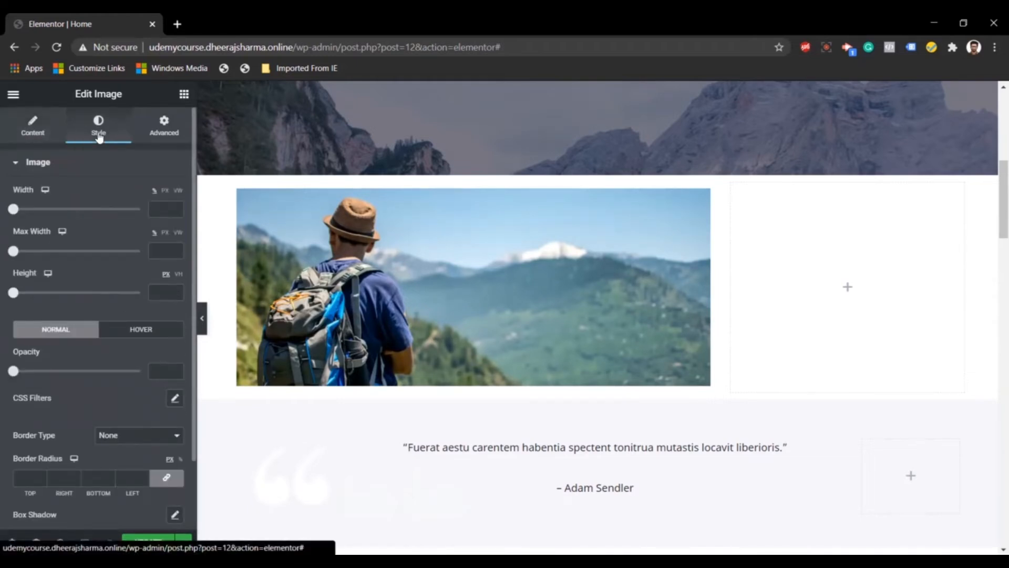
mouse_move(13, 209)
left_mouse_down()
mouse_move(81, 210)
mouse_move(4, 208)
left_mouse_up()
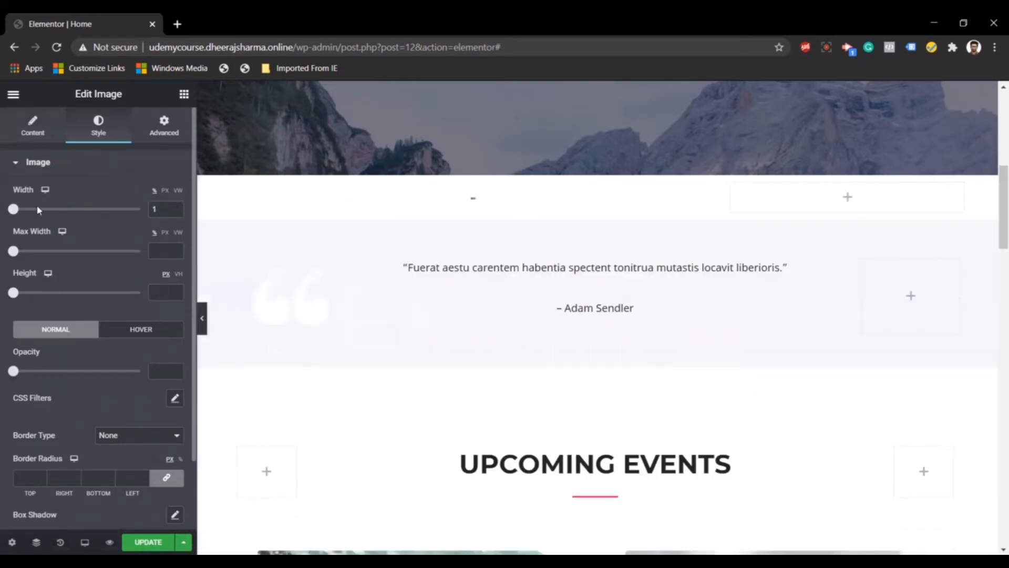
key("ctrl+z")
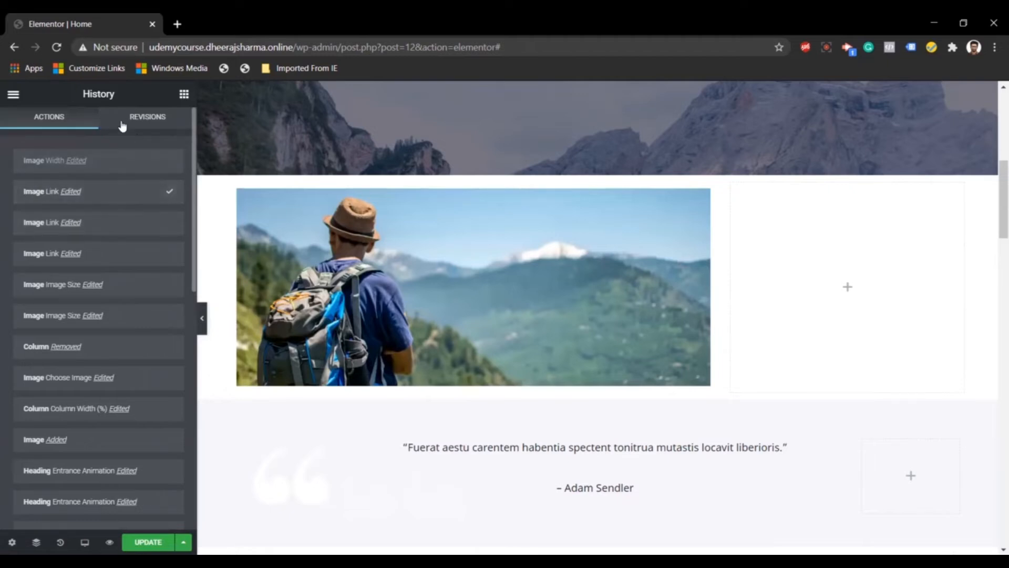
Return to the hiker image's style settings and try adjusting its opacity
left_click(184, 94)
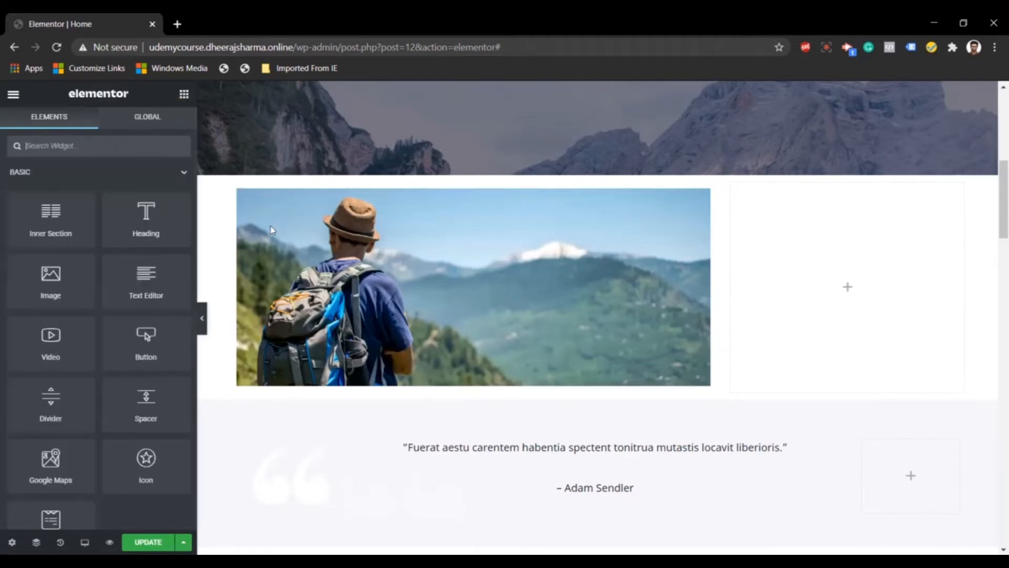
left_click(317, 295)
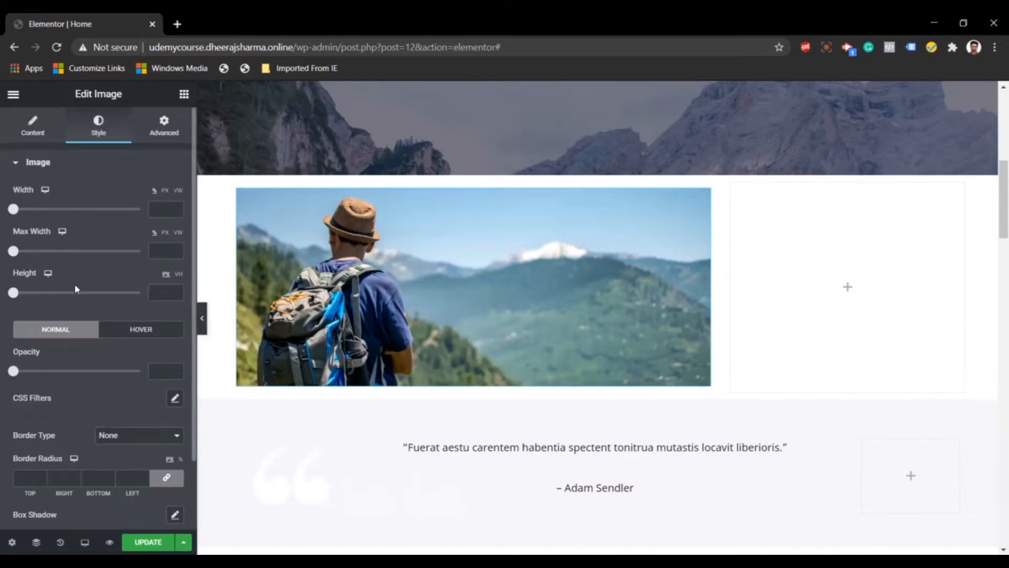
mouse_move(15, 376)
left_mouse_down()
mouse_move(97, 379)
mouse_move(1, 374)
left_mouse_up()
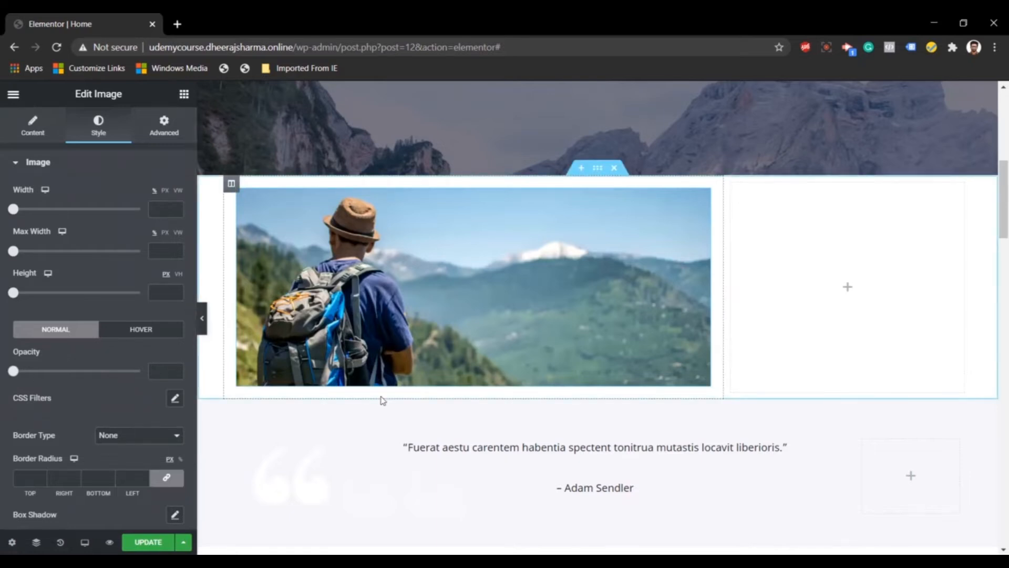
Examine the hiker image's advanced settings, such as margin, padding, motion effects and positioning
scroll(382, 401, "down", 1)
scroll(382, 401, "down", 1)
scroll(106, 440, "down", 2)
scroll(106, 440, "up", 2)
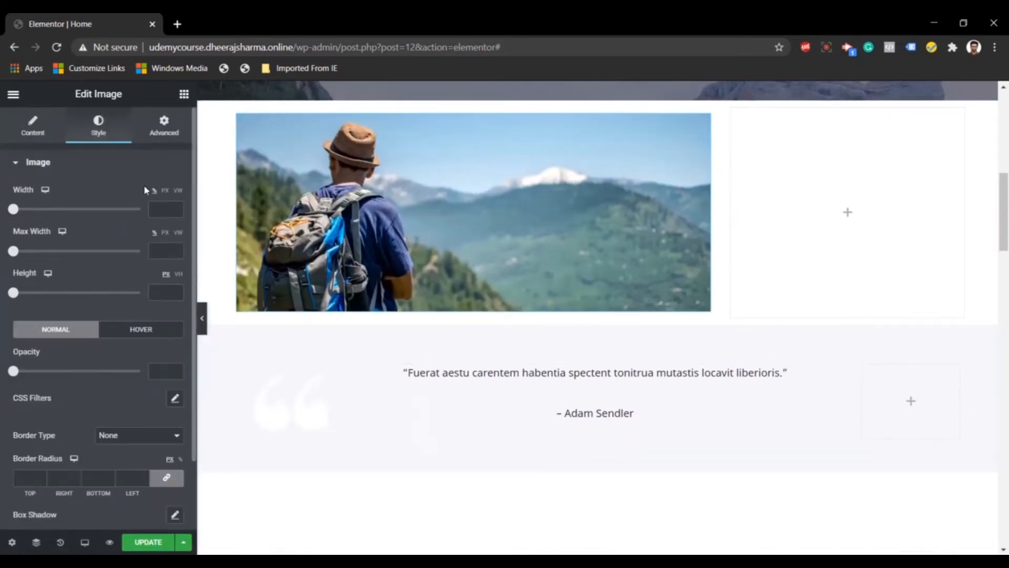
left_click(164, 124)
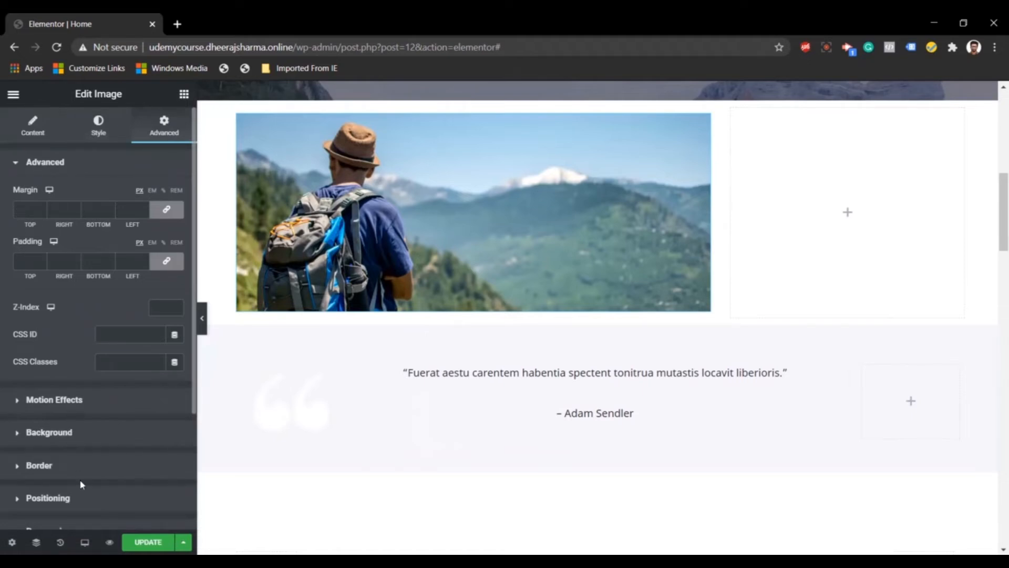
scroll(79, 506, "down", 3)
scroll(83, 506, "up", 3)
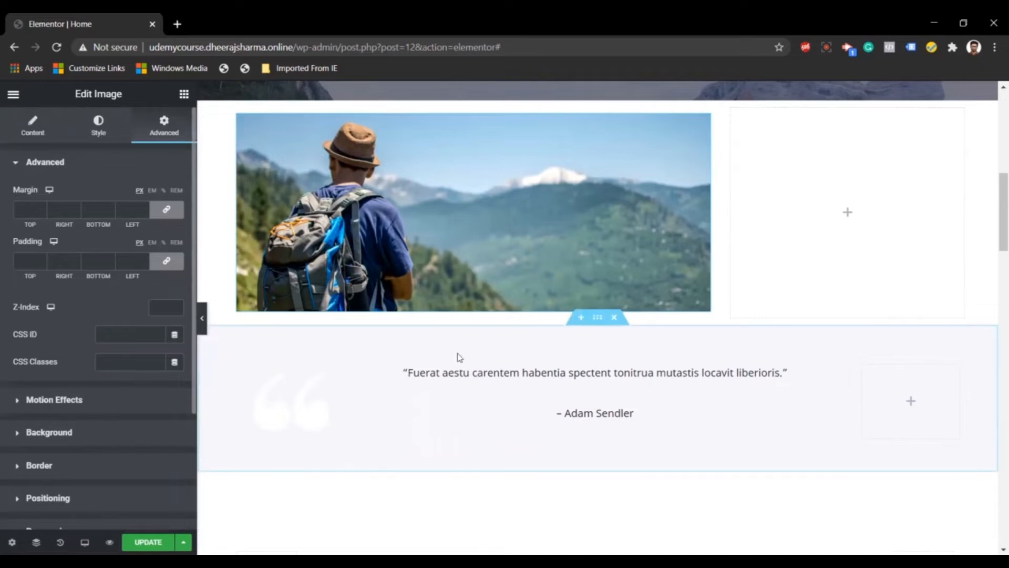
Add a Video widget to the empty column beside the hiker image and select its YouTube link text
scroll(458, 353, "up", 2)
left_click(184, 94)
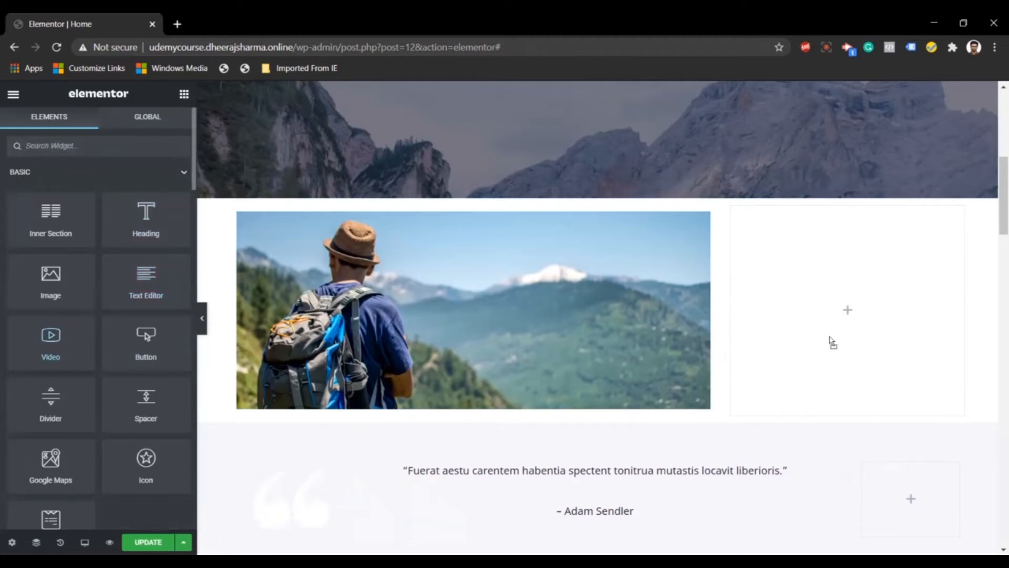
left_click_drag(831, 335, 832, 336)
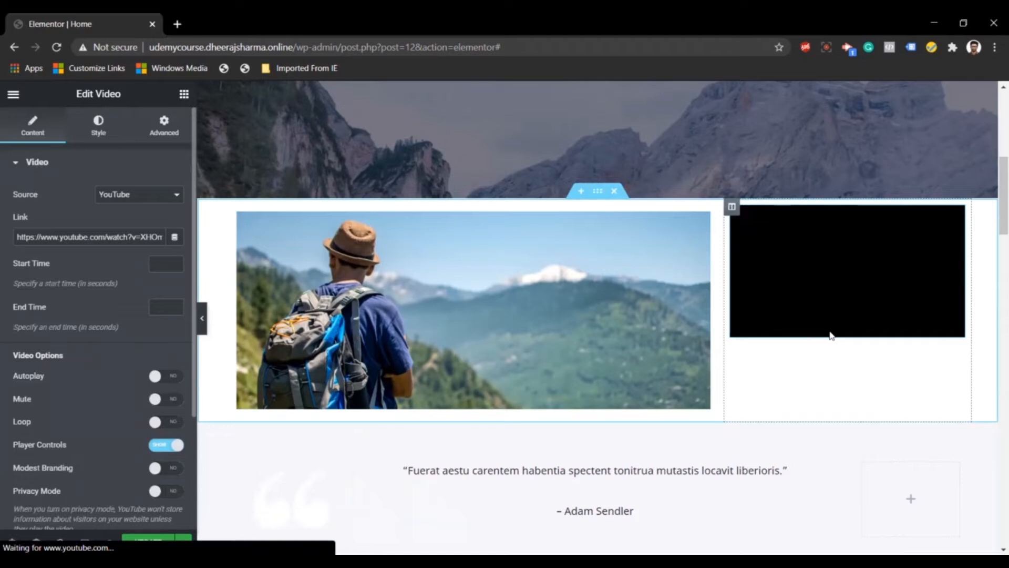
triple_click(73, 242)
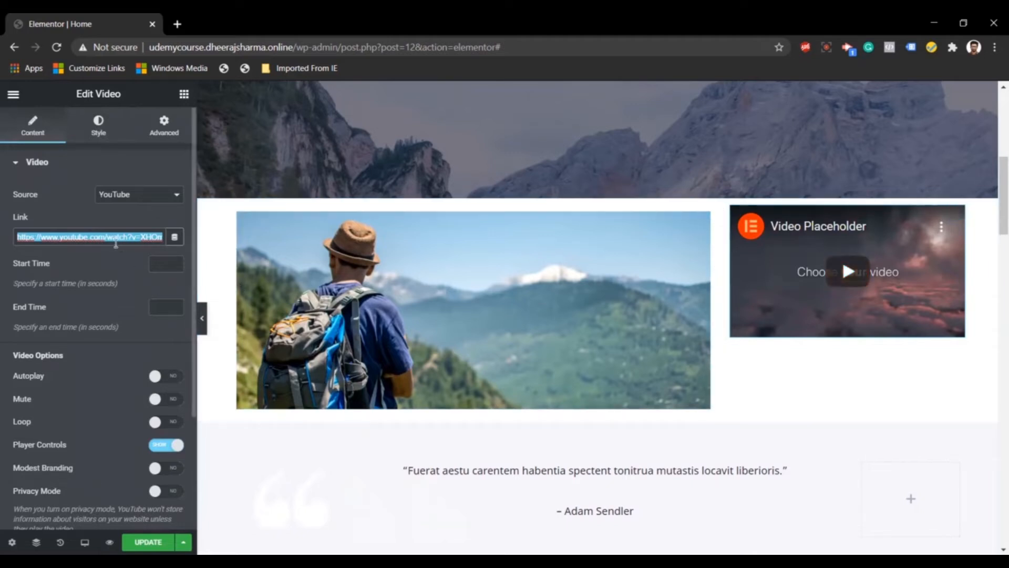
Try Vimeo, Dailymotion and Self Hosted as the video source, and open and close the media chooser for the self-hosted file
left_click(131, 195)
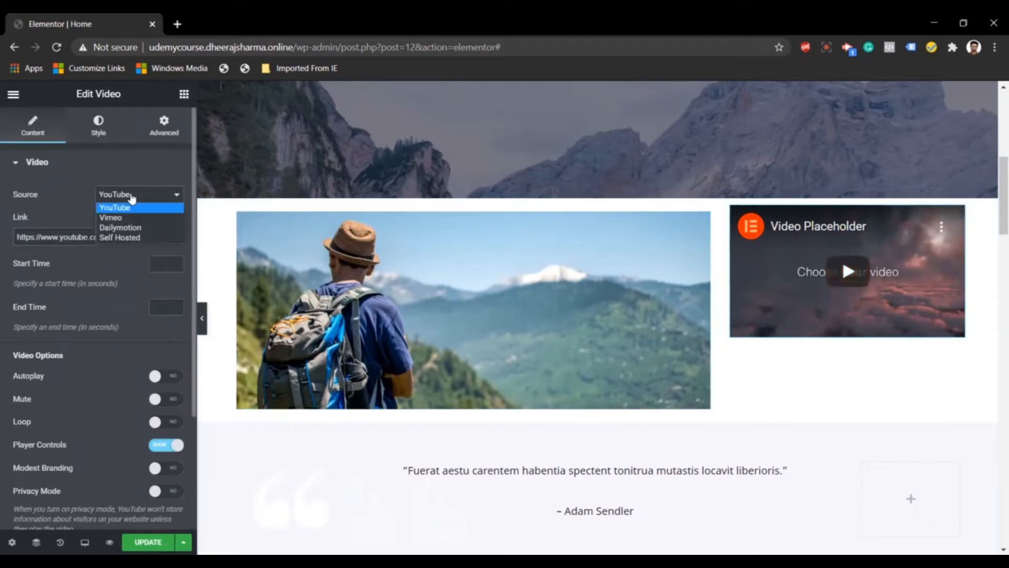
left_click(132, 218)
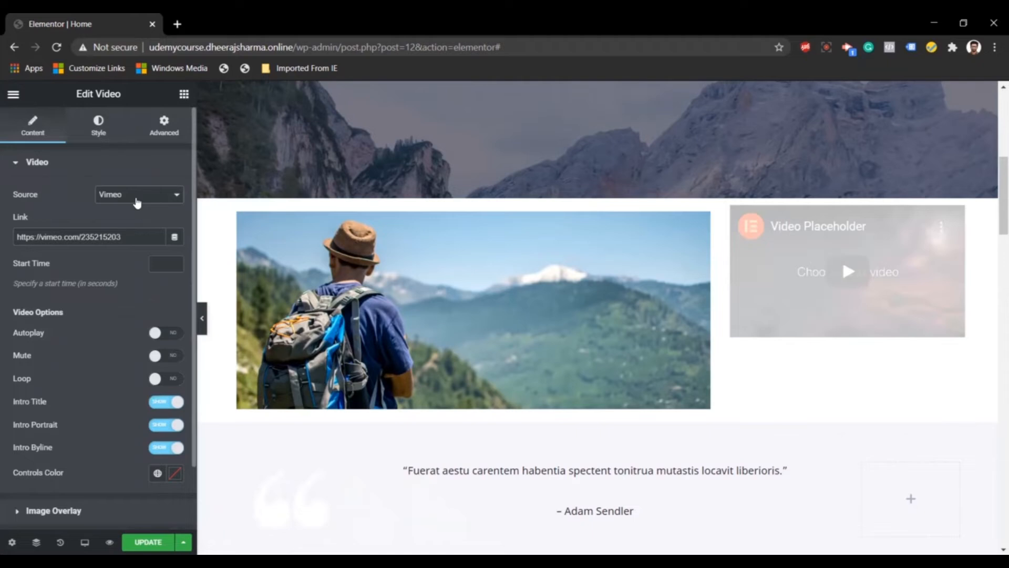
left_click(135, 196)
left_click(139, 231)
left_click(144, 195)
left_click(145, 238)
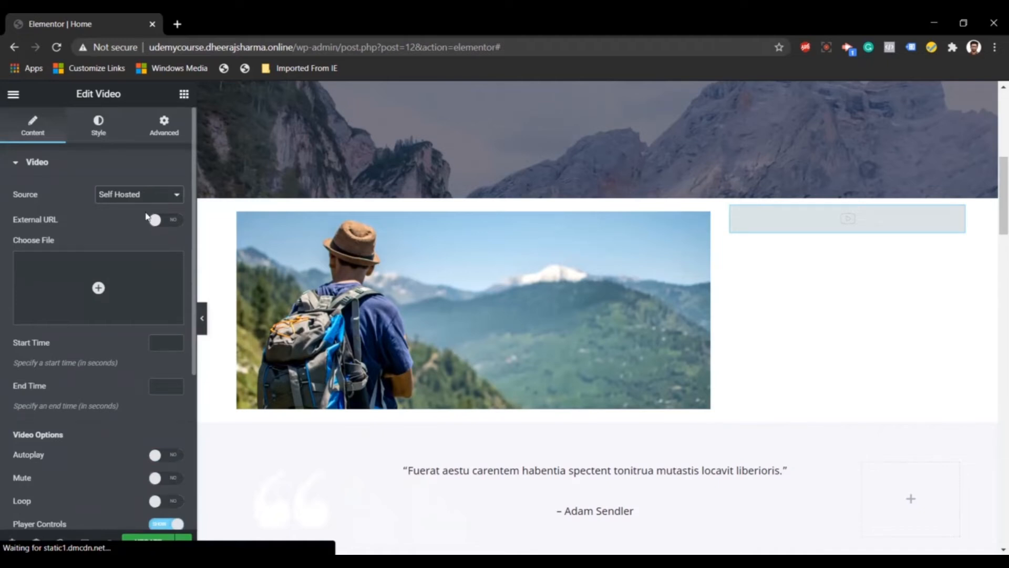
left_click(104, 281)
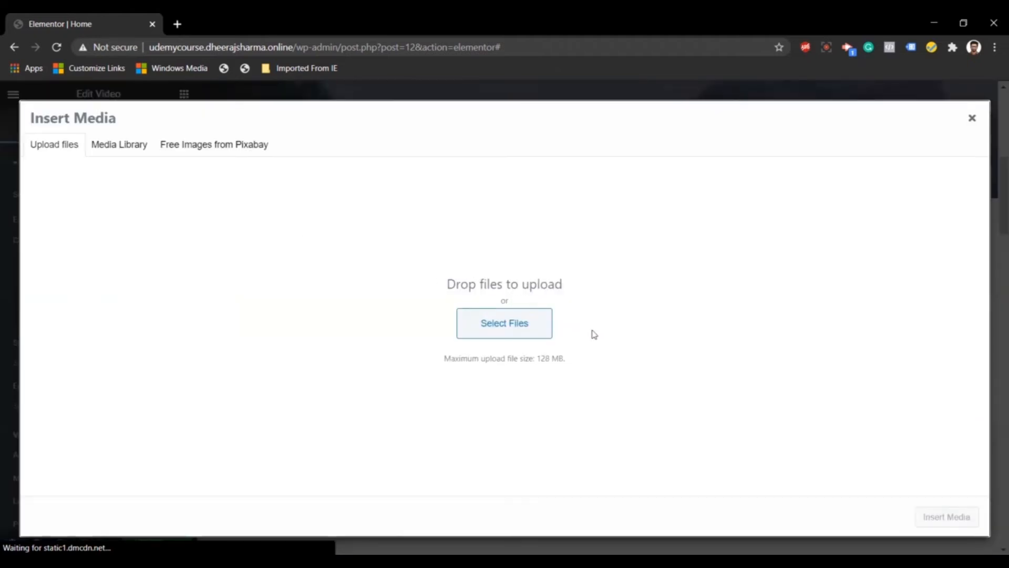
left_click(972, 118)
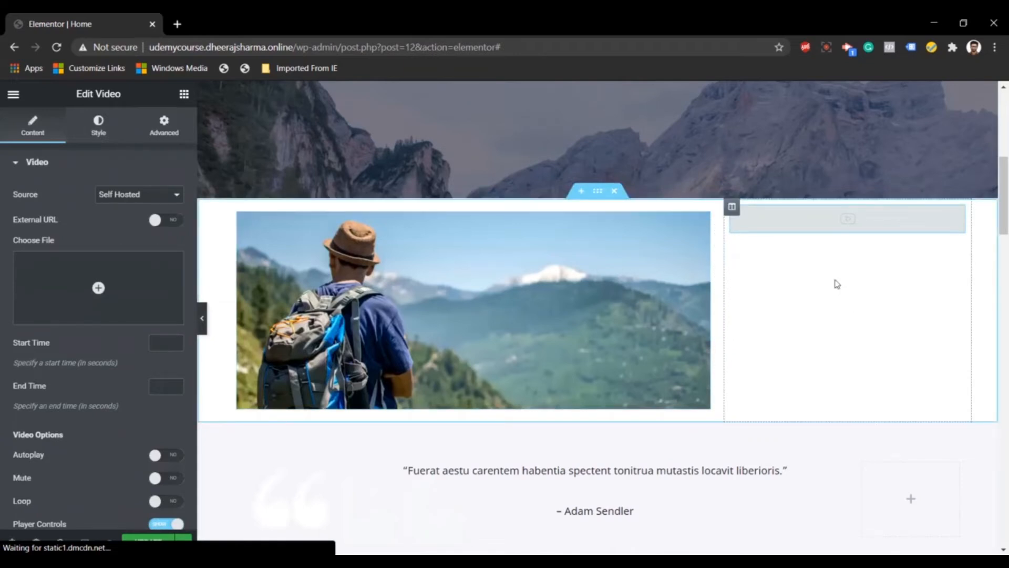
Delete the empty Video widget from the column beside the hiker image
scroll(835, 282, "up", 1)
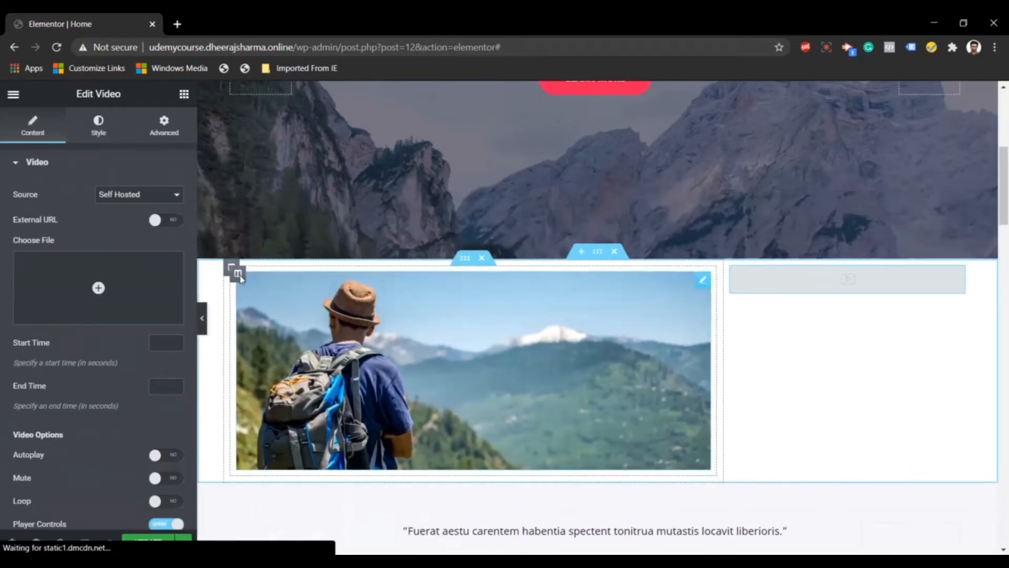
left_click(183, 95)
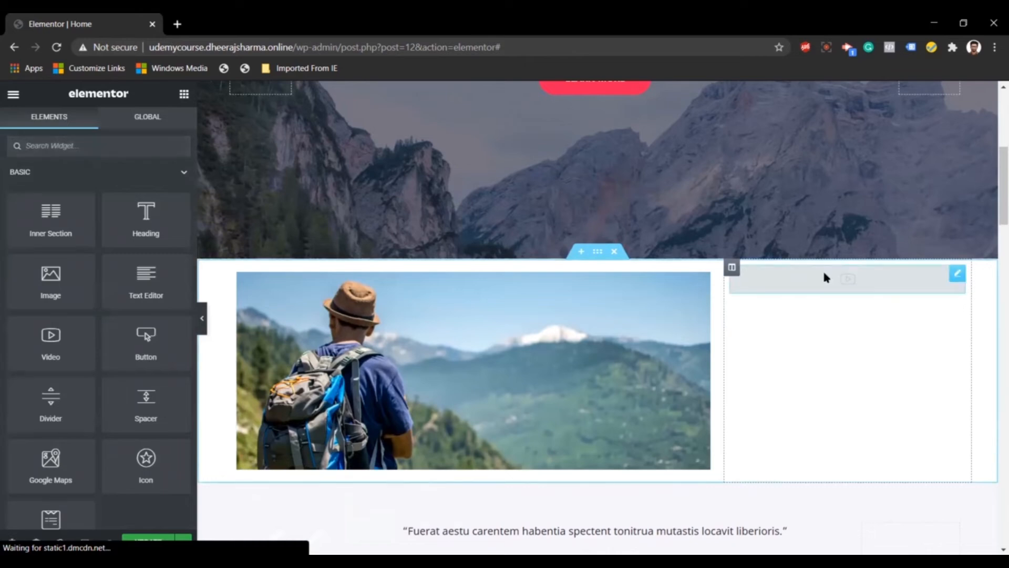
right_click(824, 273)
left_click(892, 465)
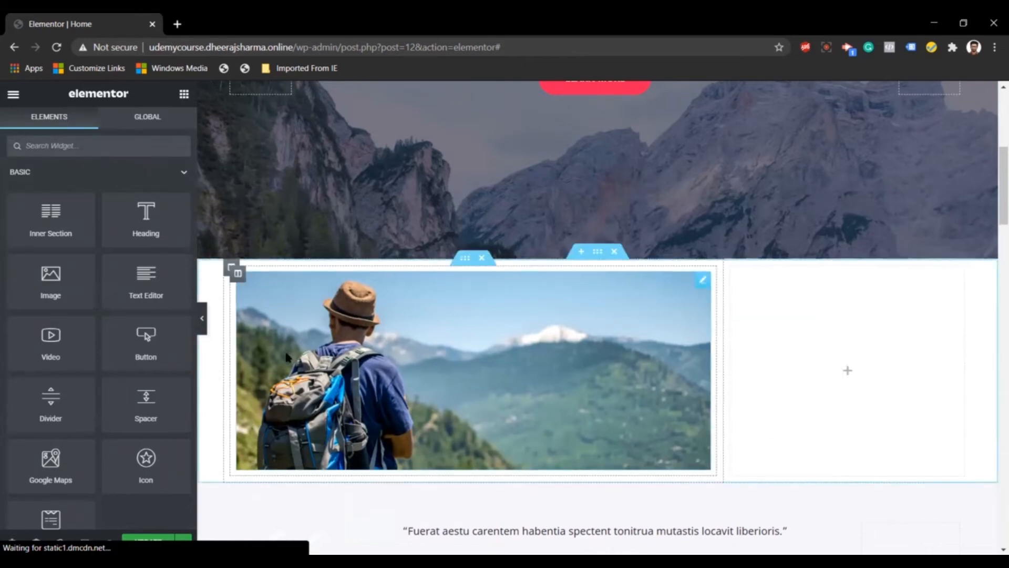
Add a Button widget below the hiker image and set its text to "Click me"
scroll(139, 340, "down", 1)
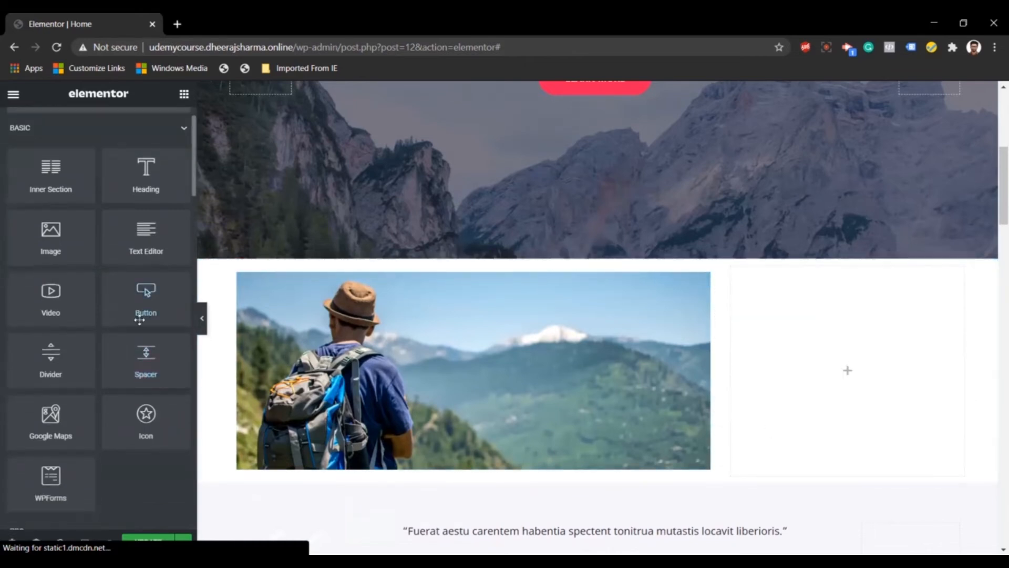
left_click_drag(144, 311, 489, 361)
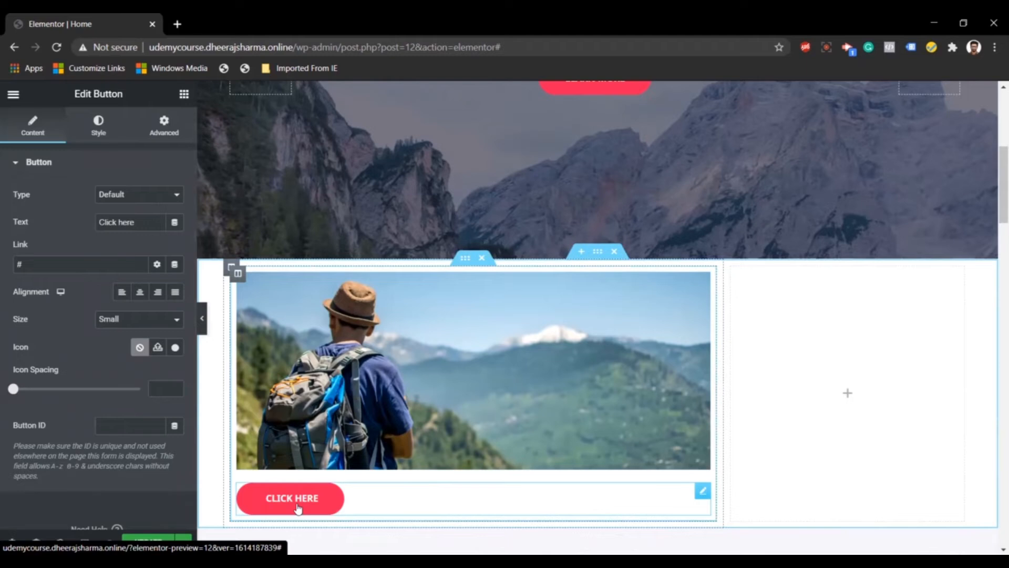
double_click(122, 221)
type("me")
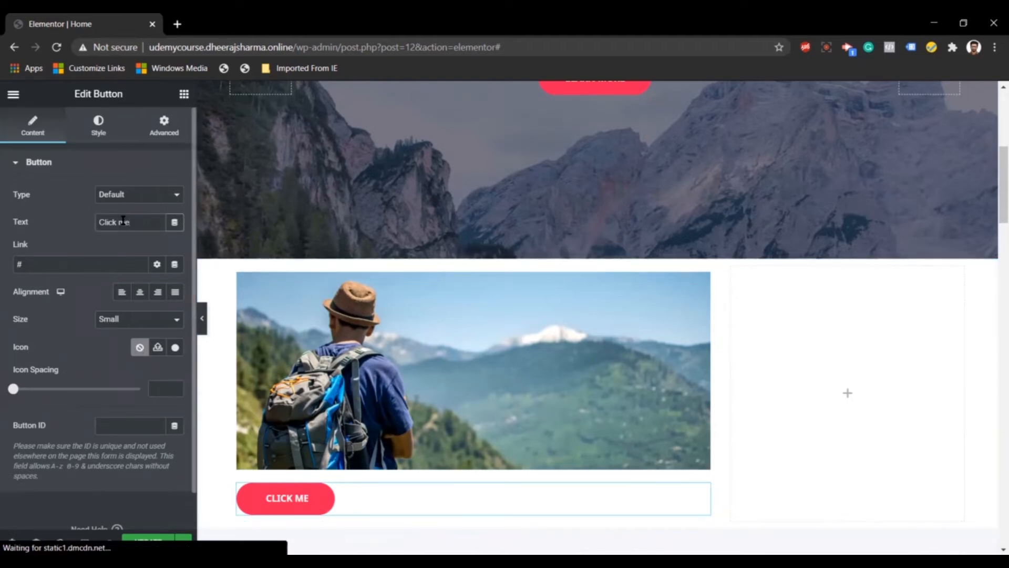
double_click(82, 268)
type("https://www.google.com")
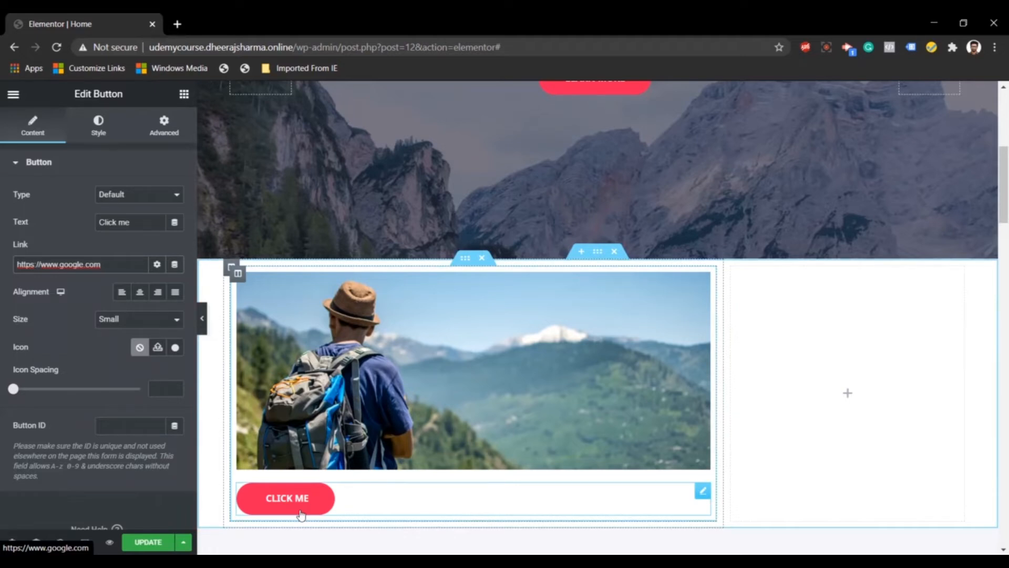
left_click(140, 294)
left_click(161, 299)
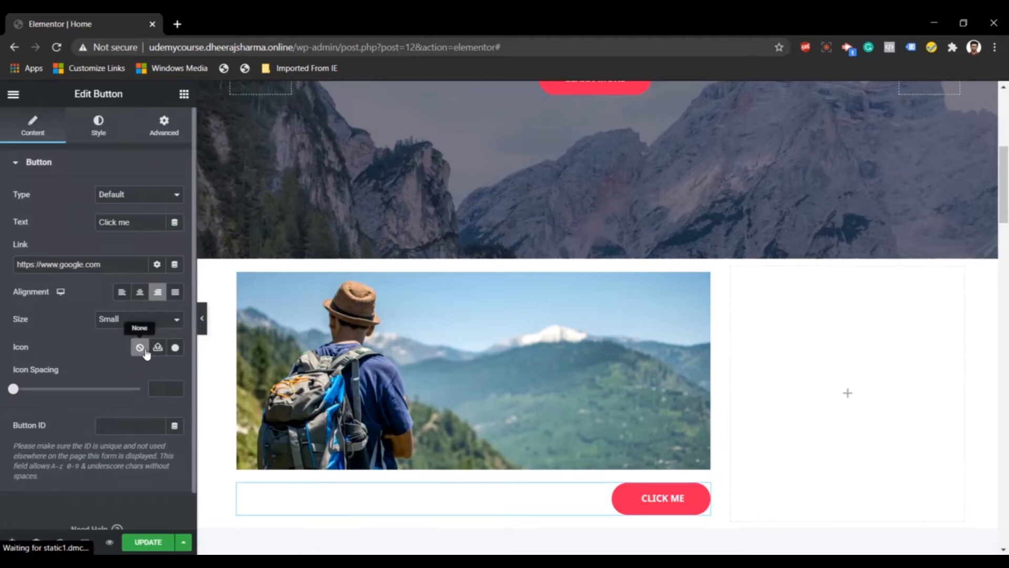
Find the external link icon with "exter", insert it in the button, and set the icon spacing to 13
left_click(174, 349)
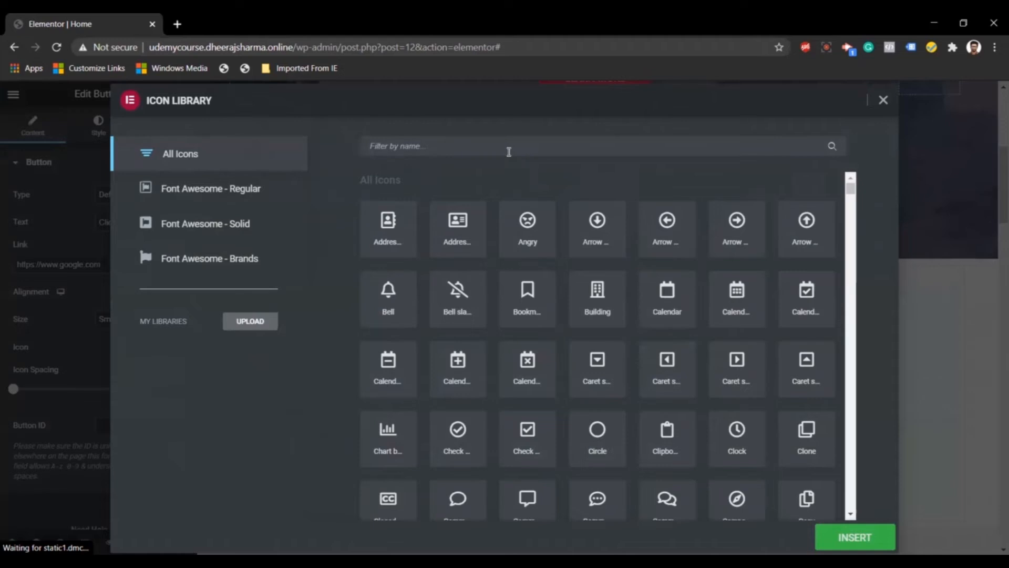
type("ex")
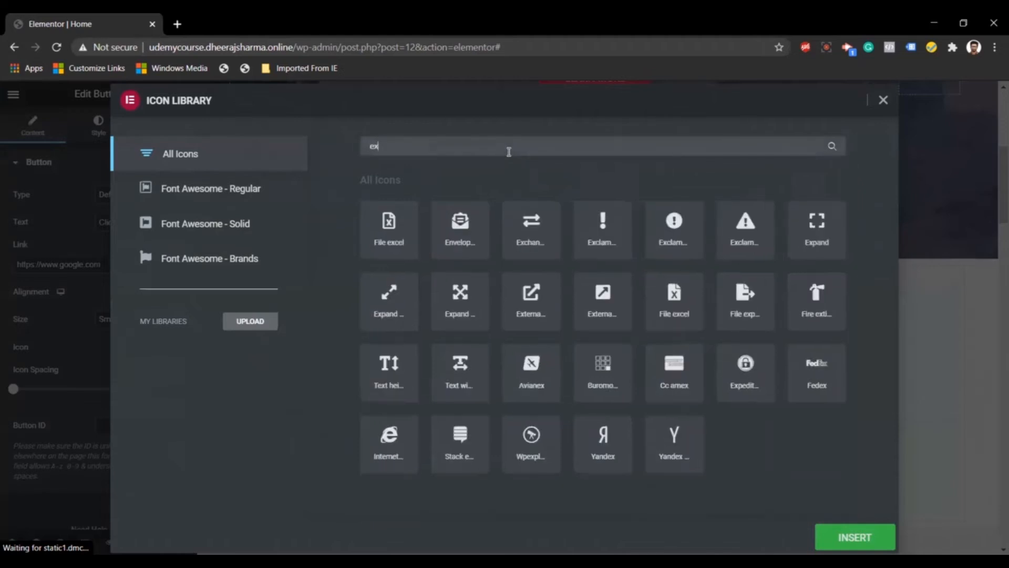
type("ter")
left_click(393, 219)
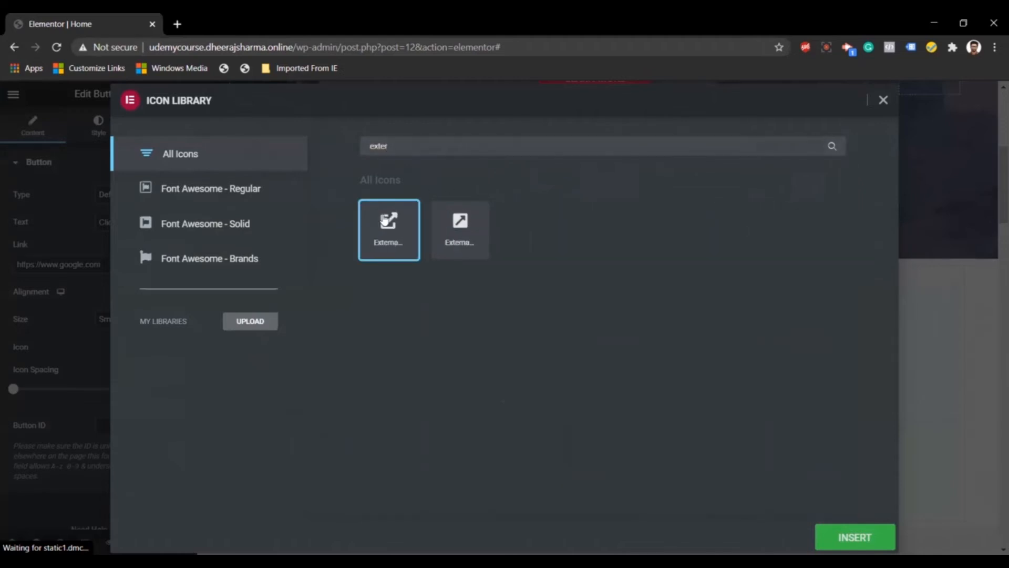
left_click(855, 536)
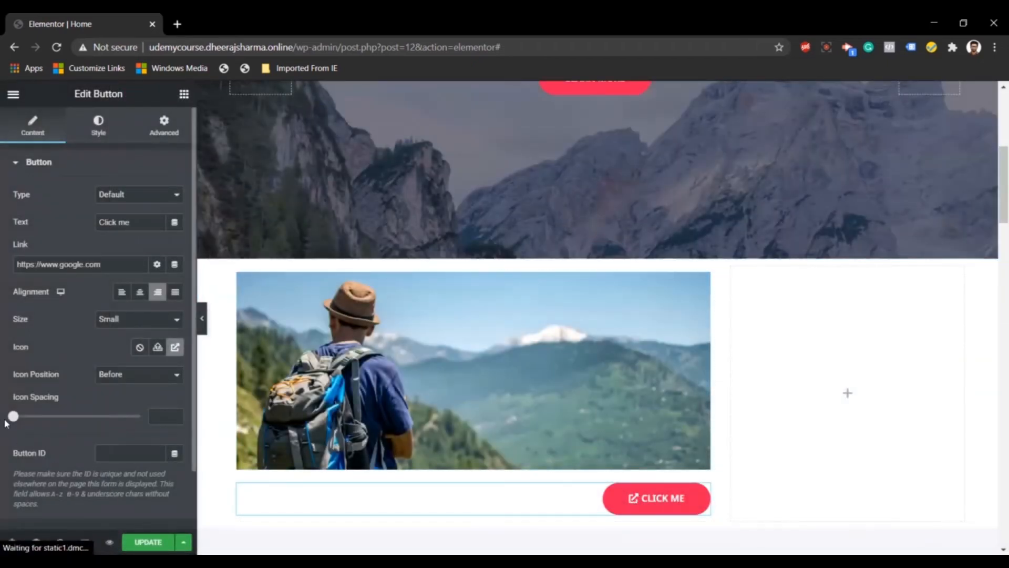
left_click_drag(19, 419, 47, 418)
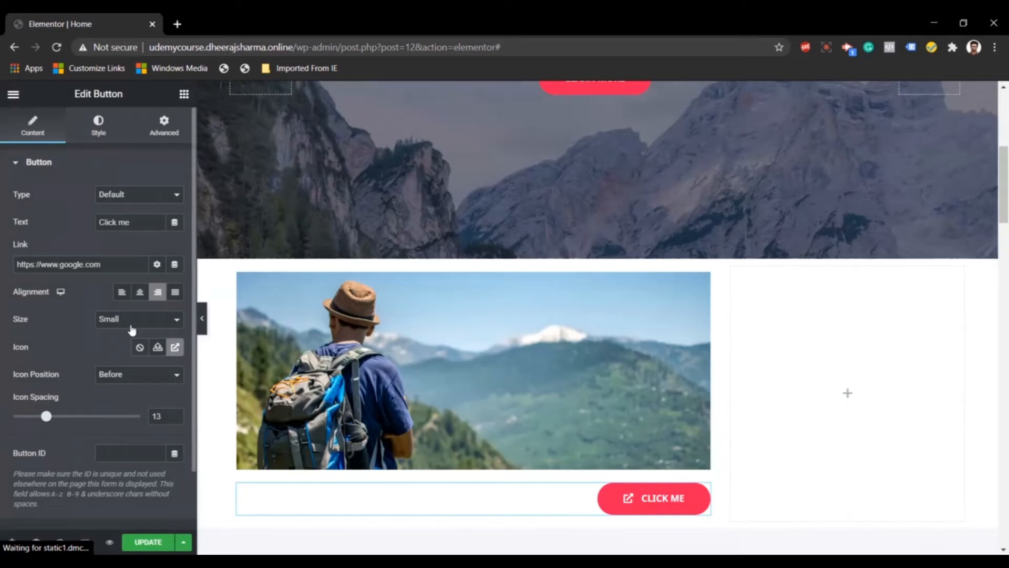
Add a Google Maps widget to the empty column beside the image and set its location to "rewari haryana"
left_click(184, 95)
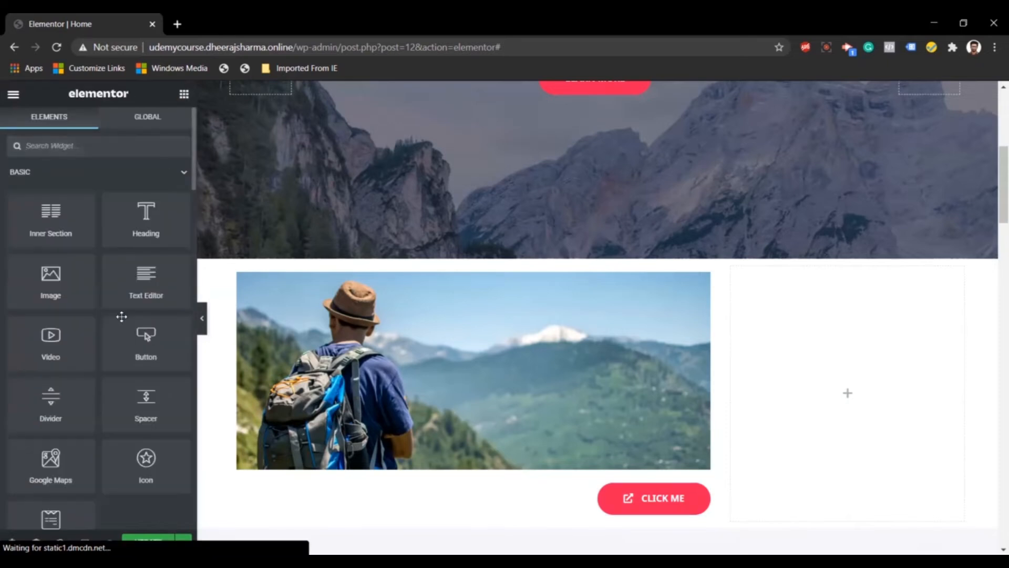
scroll(122, 314, "down", 1)
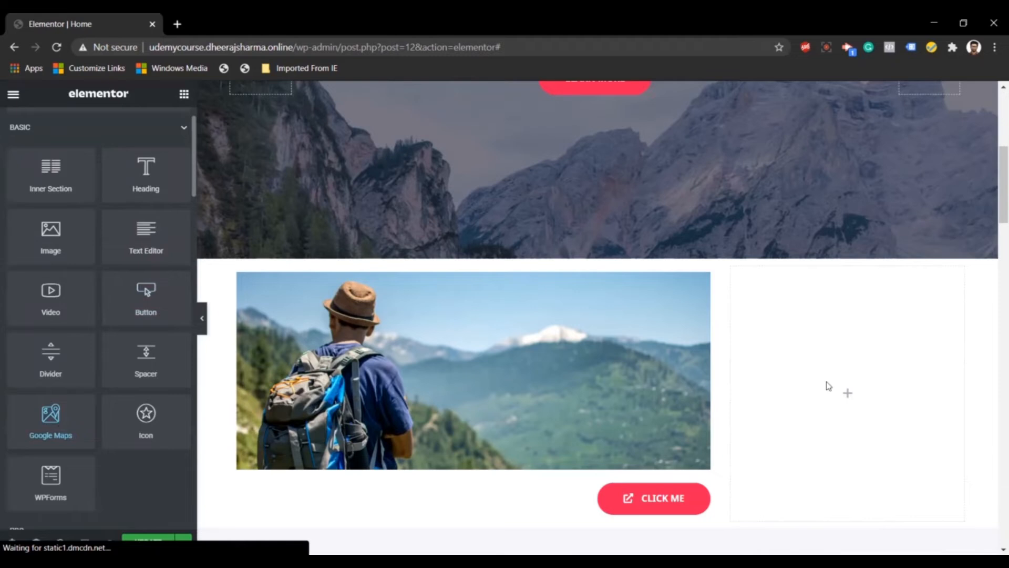
left_click_drag(828, 387, 829, 388)
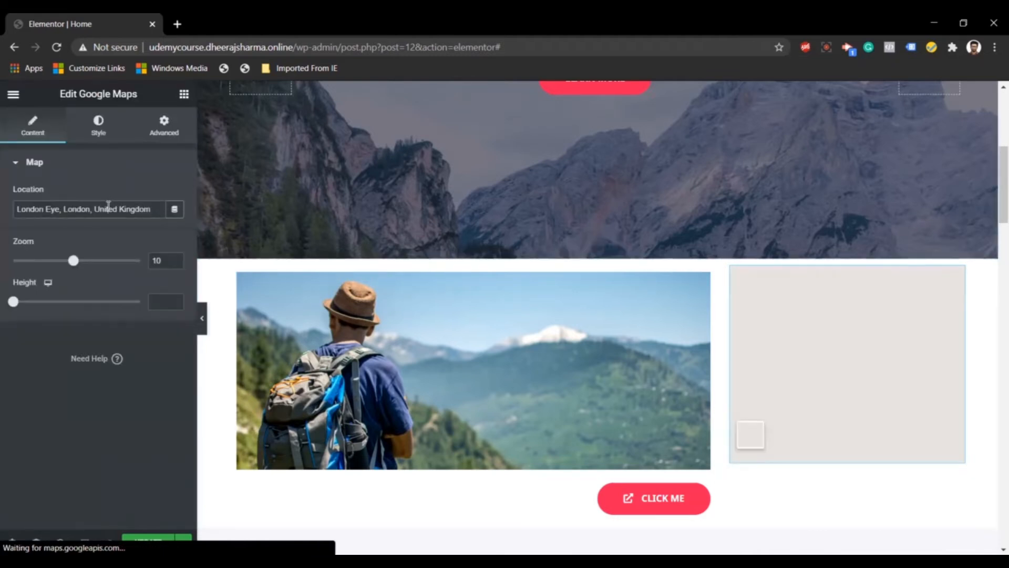
triple_click(108, 209)
type("rewa")
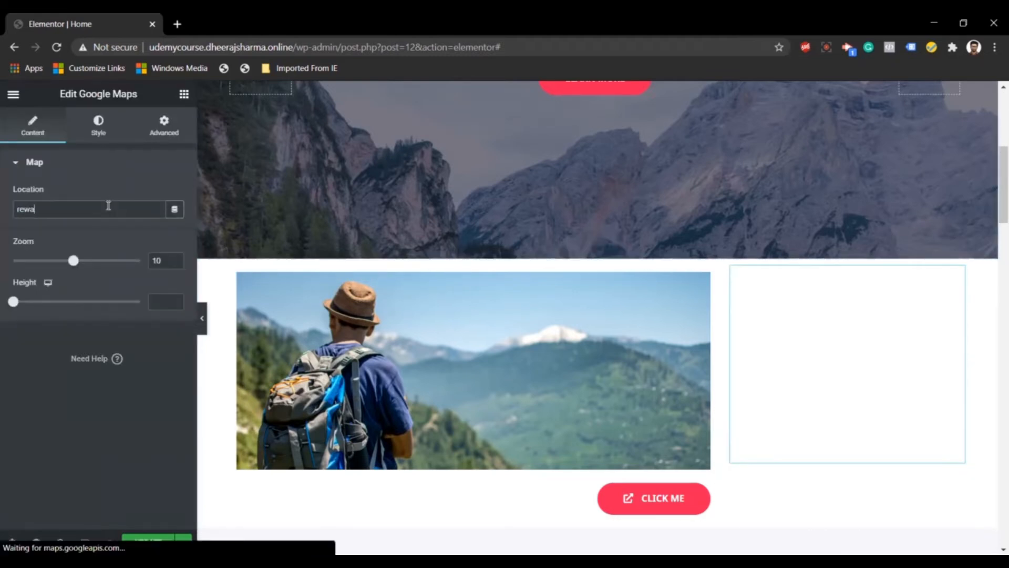
type("ri haryana")
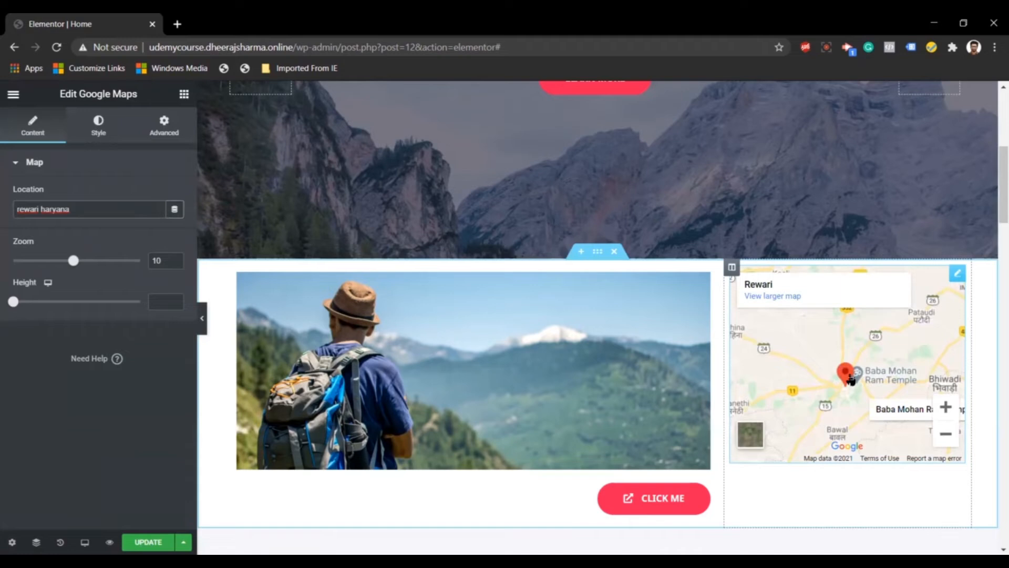
Set the map's height to 40 and look through its style and advanced settings
mouse_move(13, 302)
left_mouse_down()
mouse_move(30, 304)
mouse_move(13, 304)
left_mouse_up()
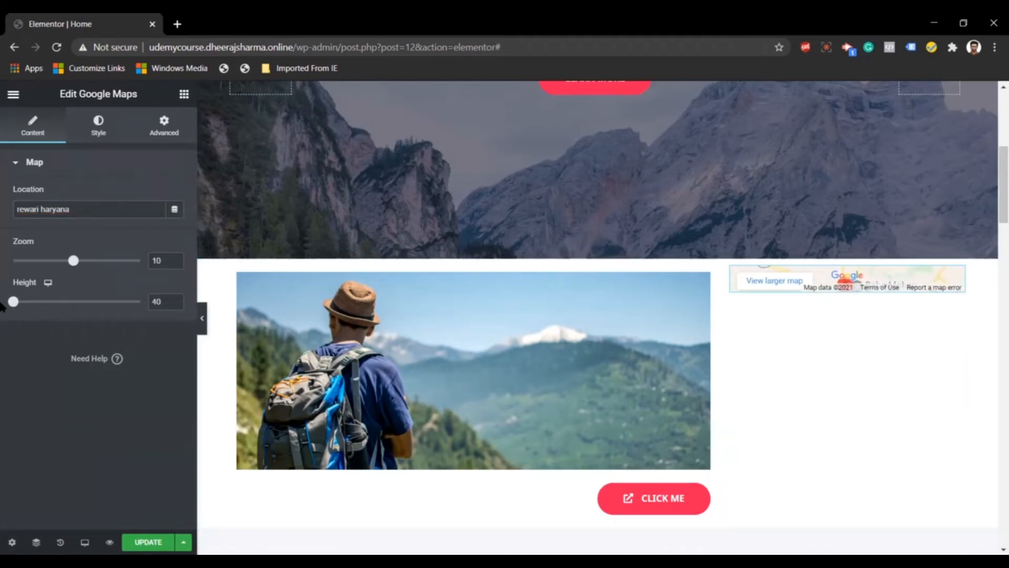
left_click(95, 136)
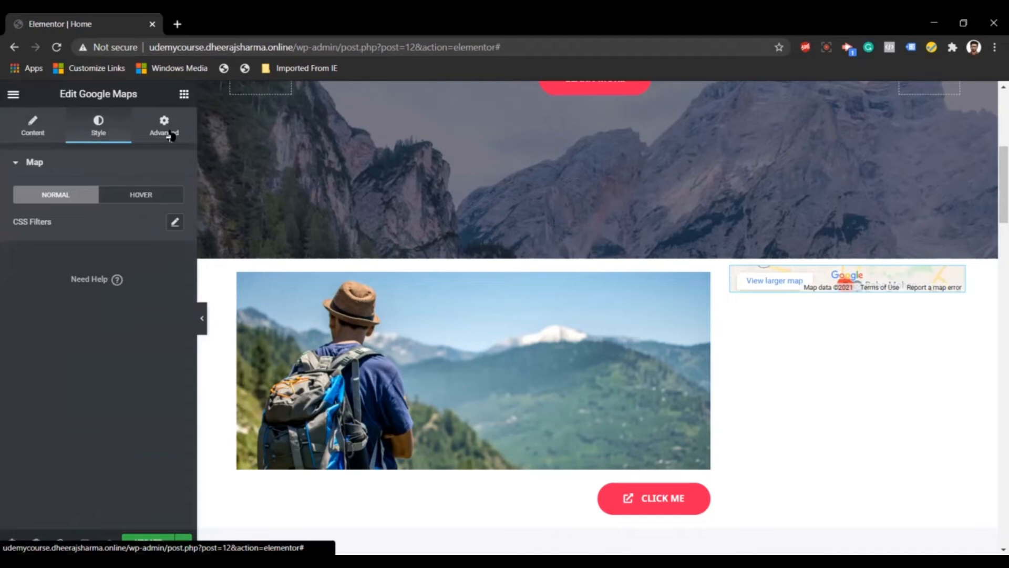
left_click(169, 134)
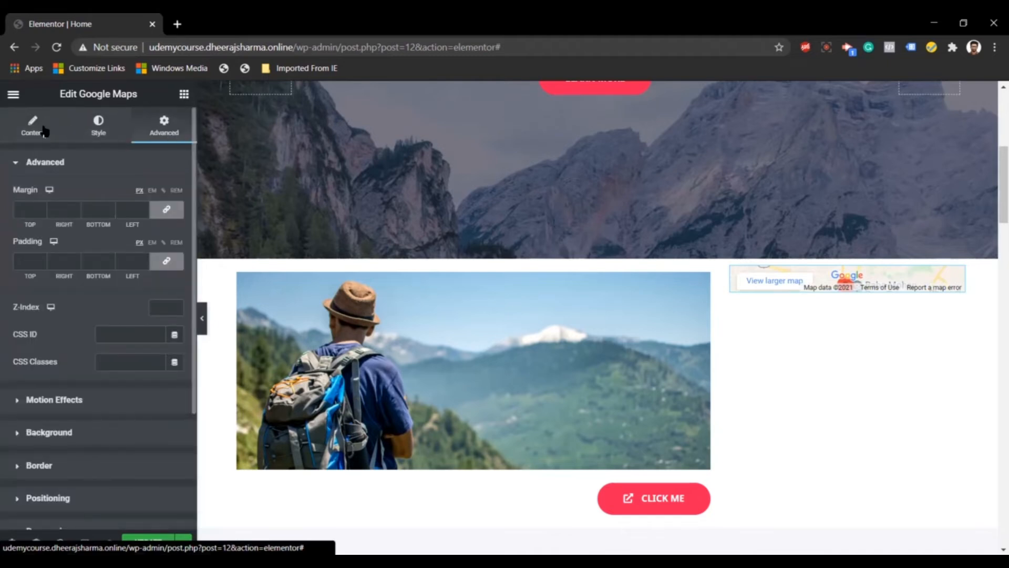
left_click(45, 132)
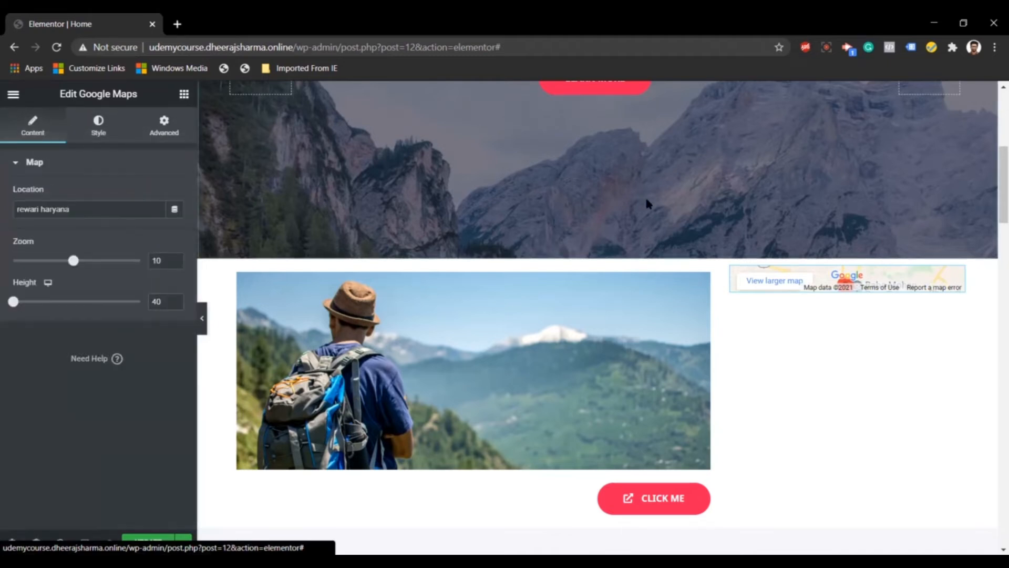
right_click(766, 285)
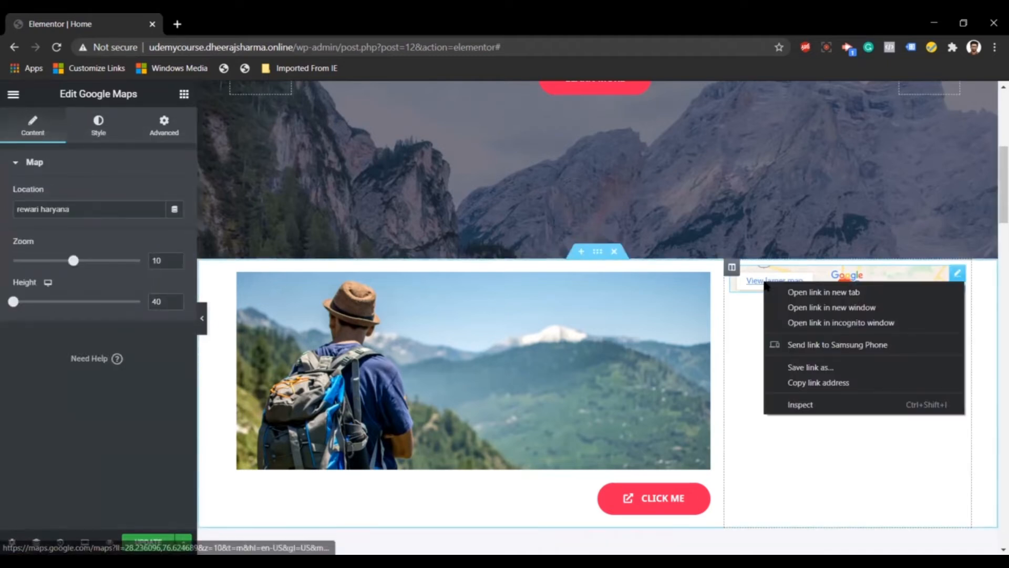
left_click(892, 282)
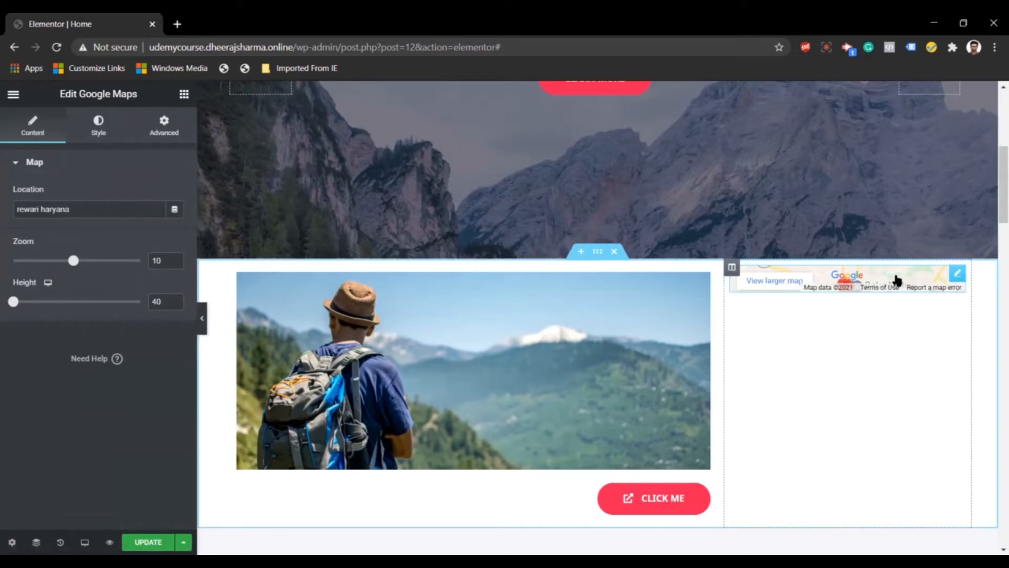
Delete the Google Maps widget from the column beside the image and add a Divider widget in its place
right_click(957, 286)
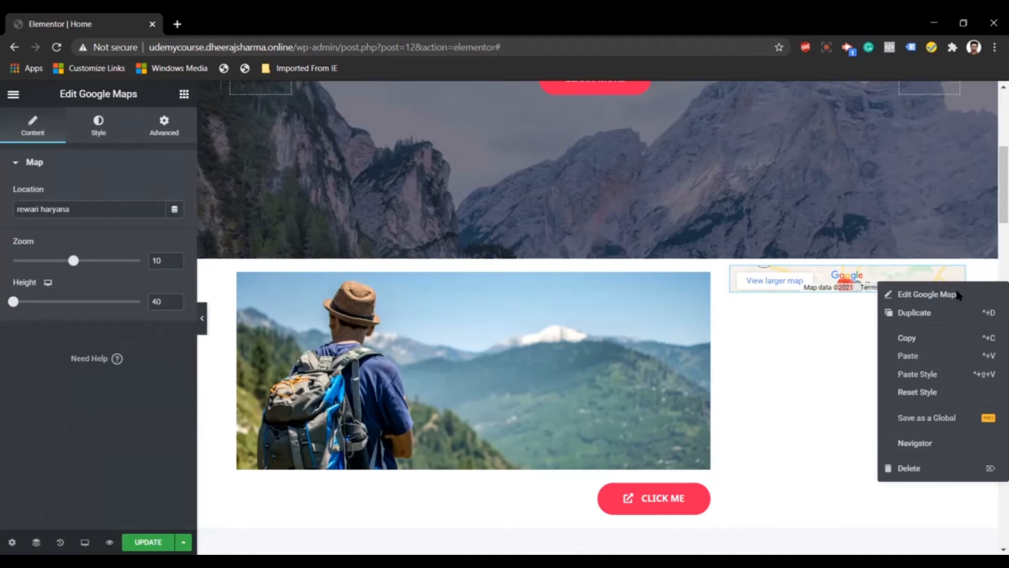
left_click(929, 476)
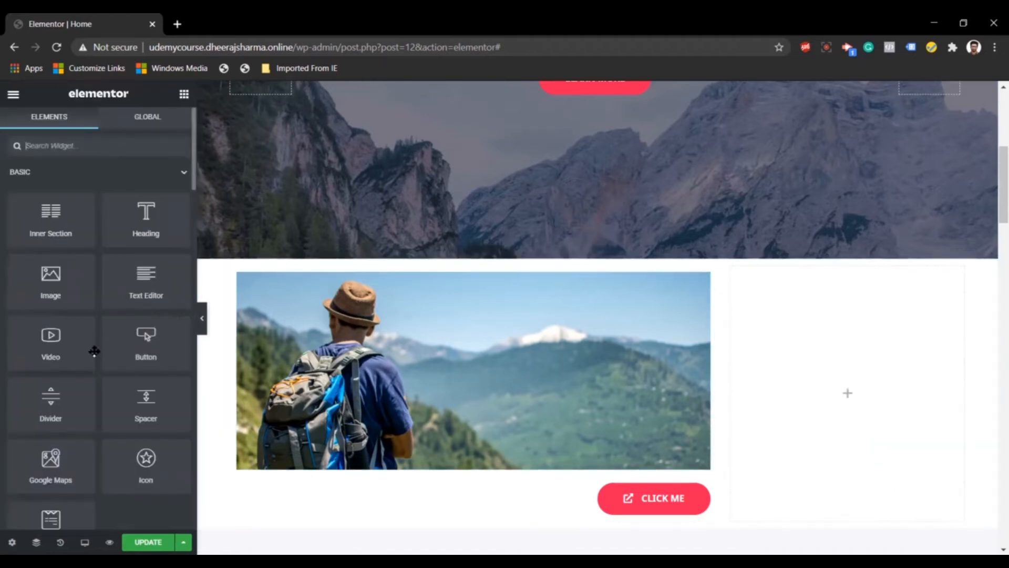
scroll(92, 349, "down", 2)
left_click_drag(58, 302, 820, 347)
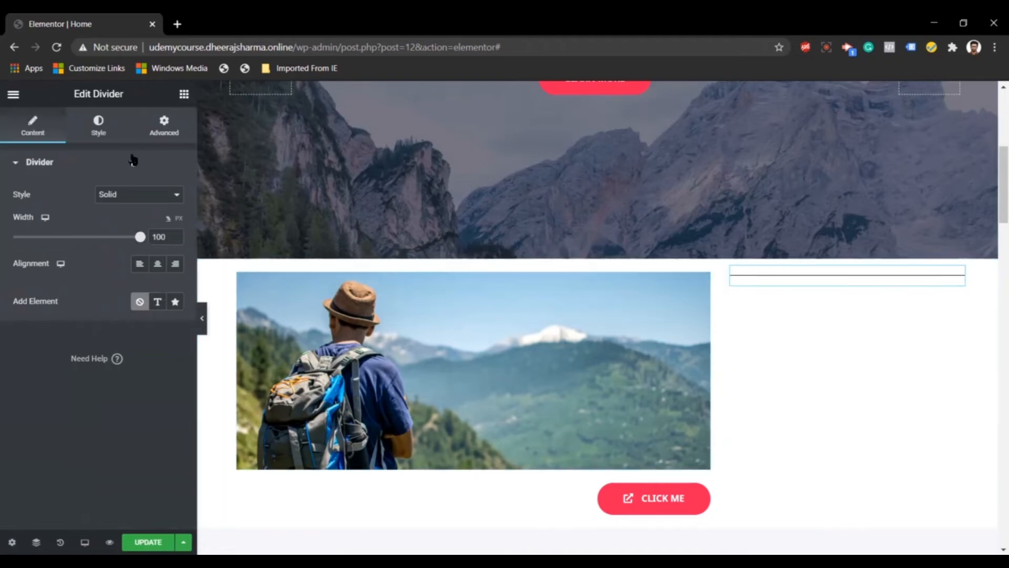
Insert a Spacer widget between the image and the CLICK ME button and set its space to 10 px
left_click(183, 95)
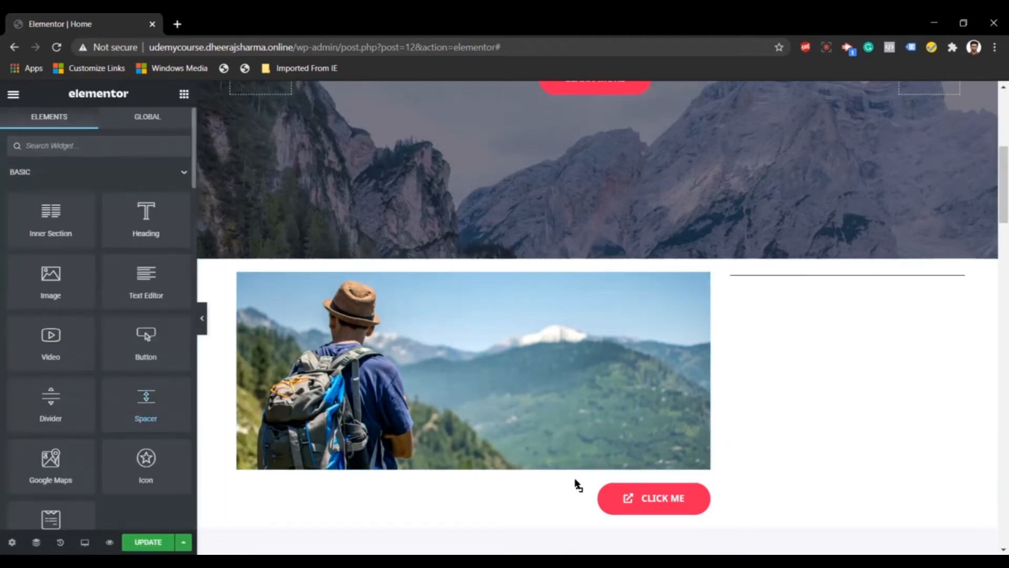
left_click_drag(577, 485, 578, 467)
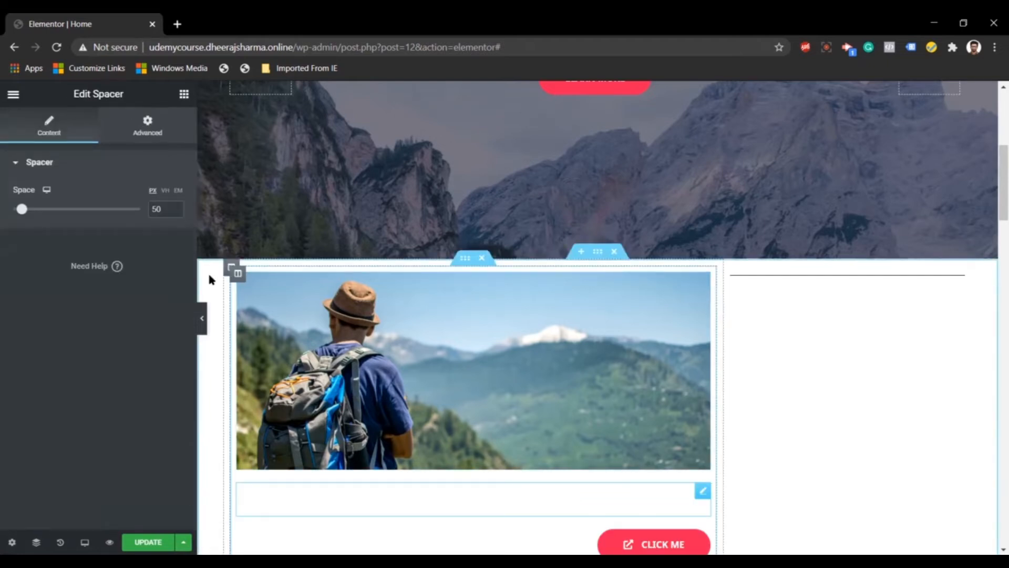
left_click_drag(168, 209, 147, 212)
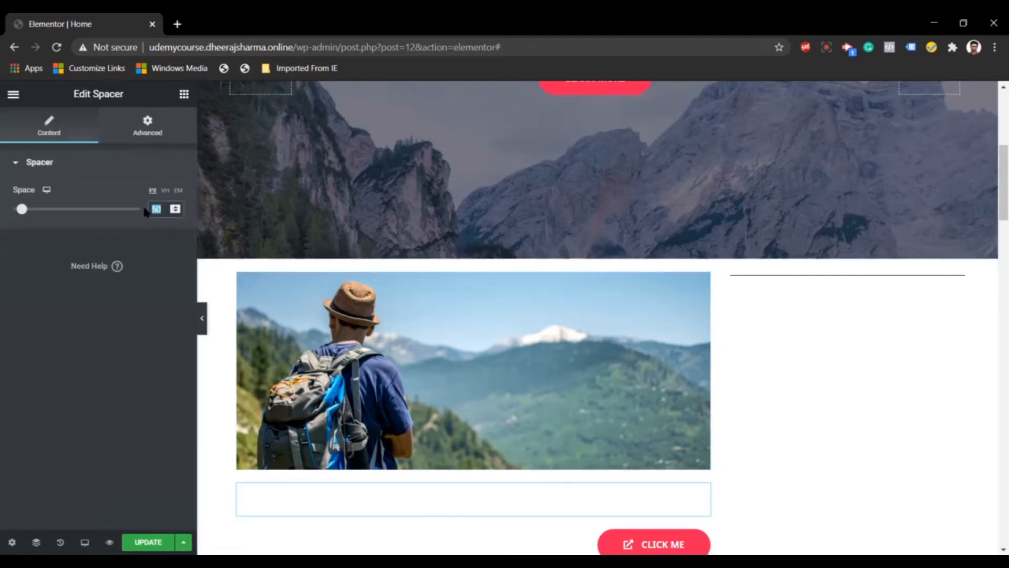
type("10")
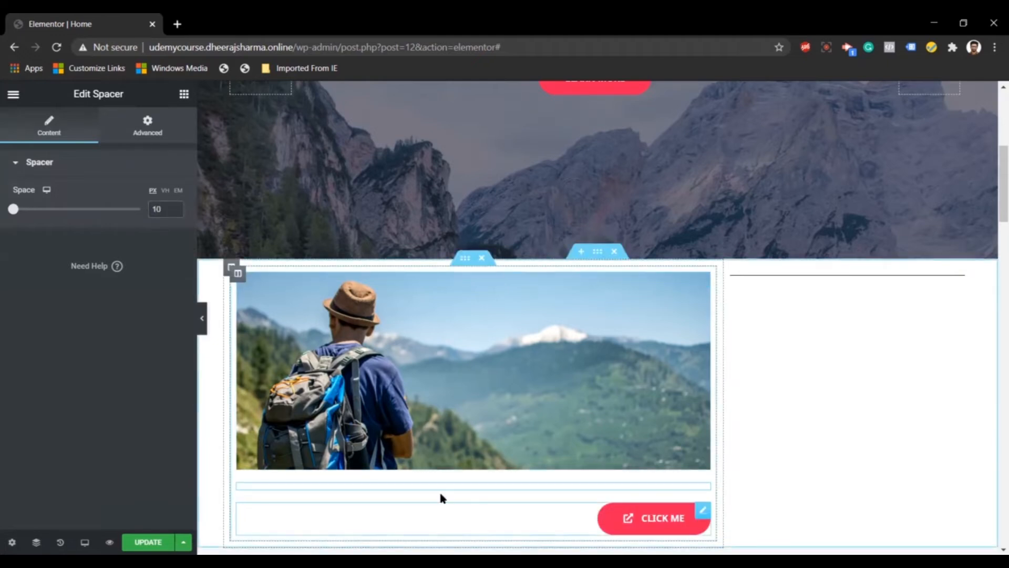
Browse the widget library's Basic, Pro, General and WordPress categories, collapsing Pro and expanding WordPress to examine the available widgets
left_click(184, 94)
scroll(156, 345, "down", 20)
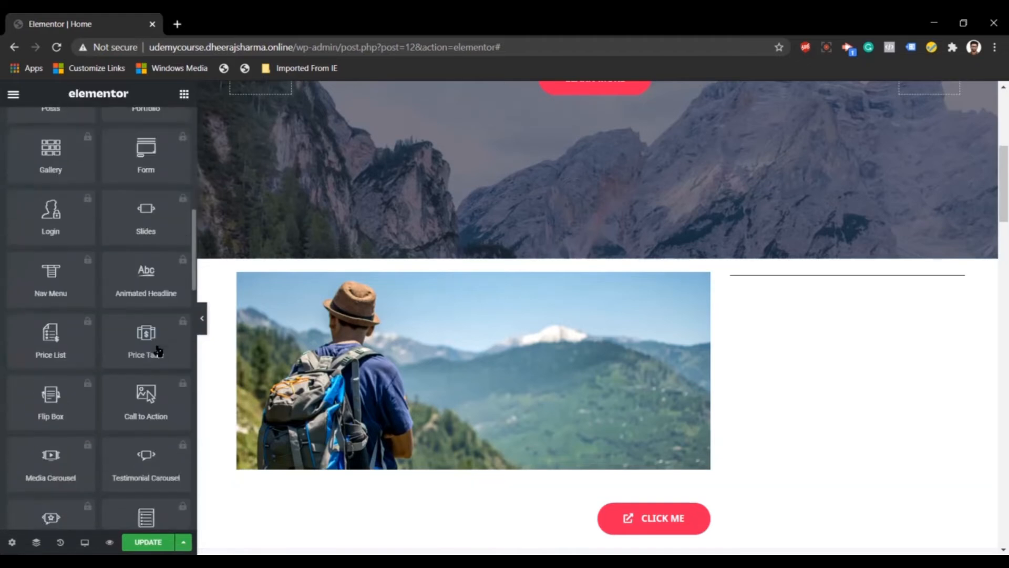
scroll(157, 351, "down", 2)
scroll(139, 282, "up", 9)
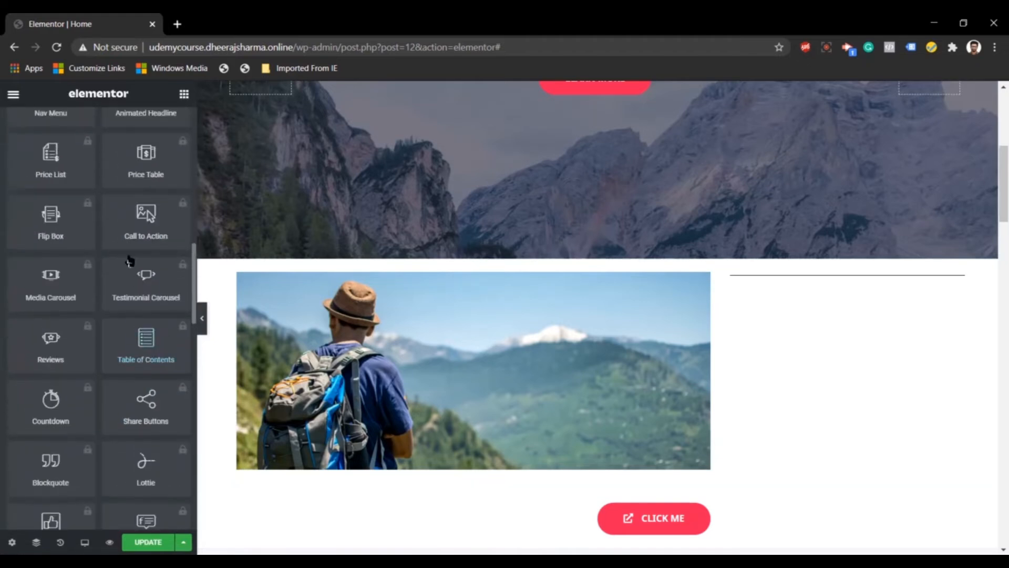
scroll(125, 256, "up", 1)
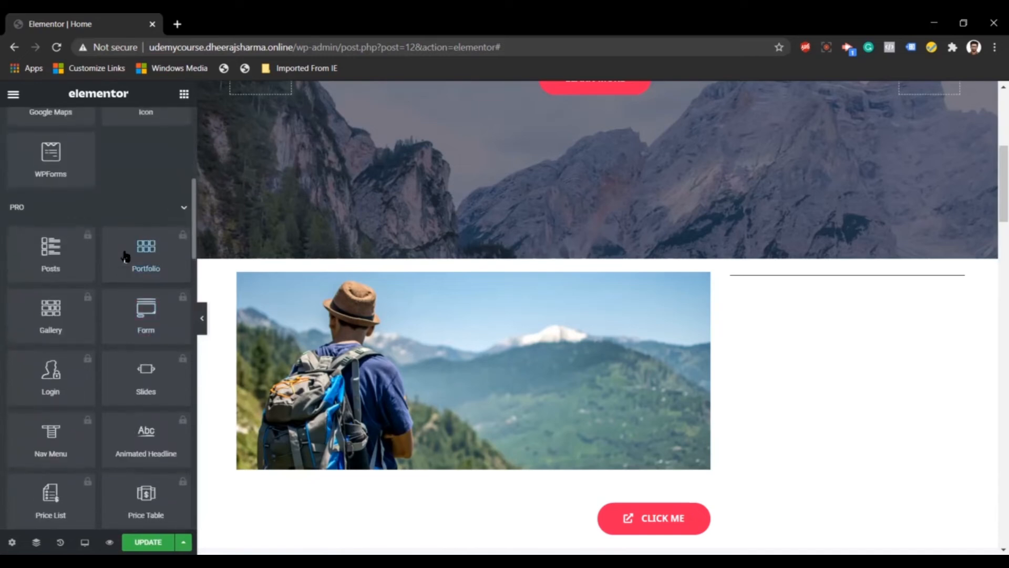
left_click(182, 209)
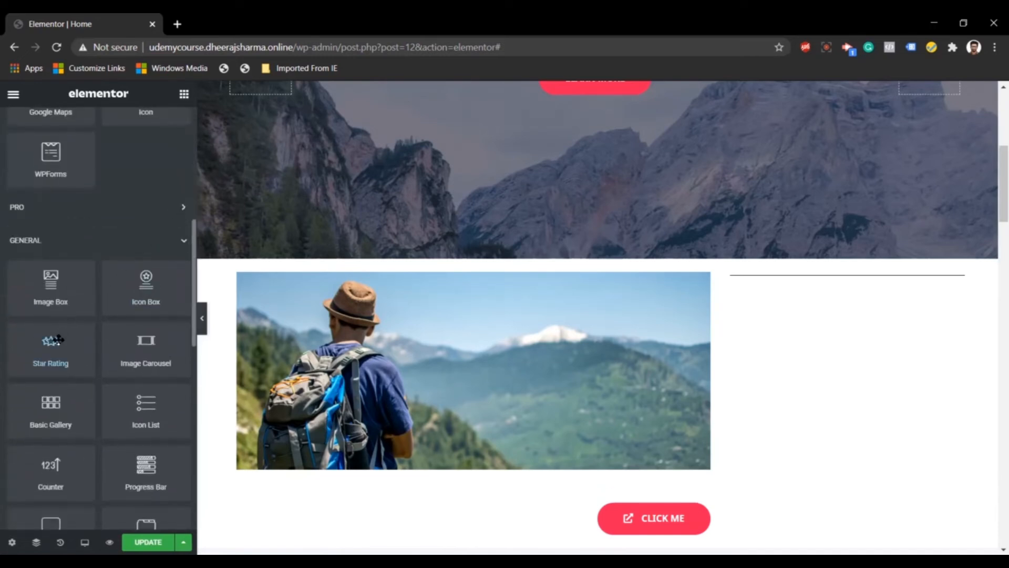
scroll(141, 344, "down", 2)
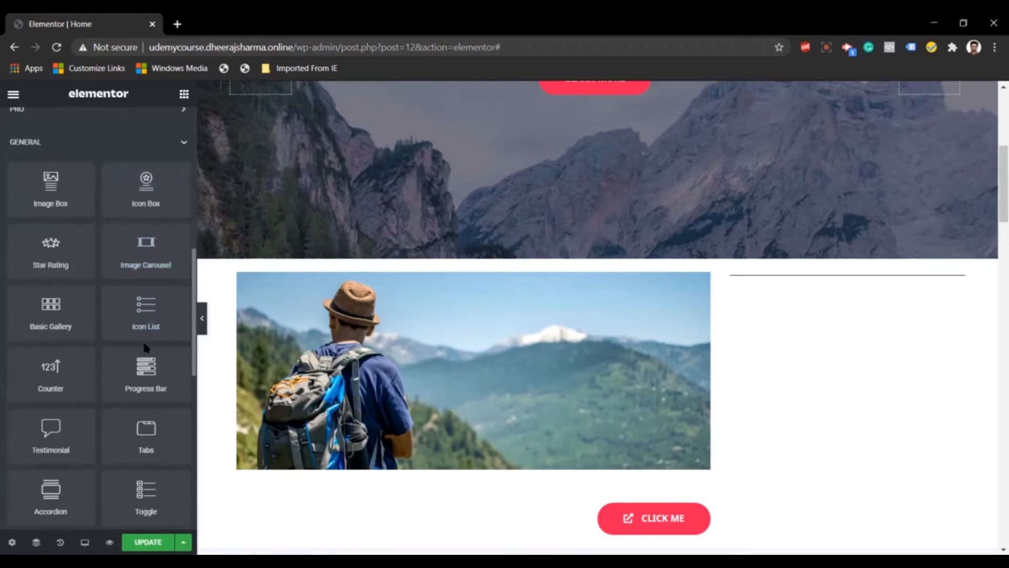
scroll(142, 392, "down", 5)
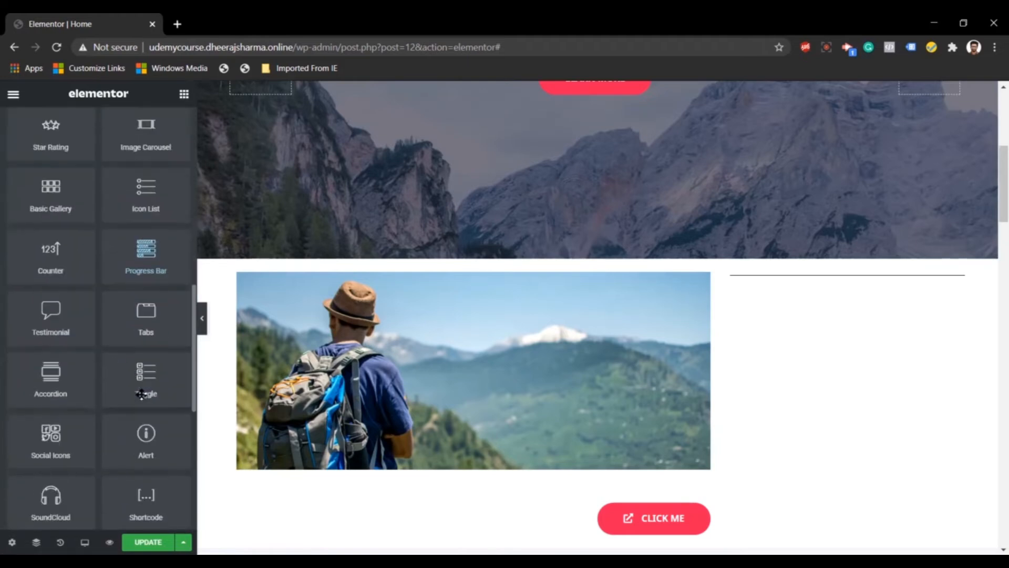
scroll(141, 395, "down", 4)
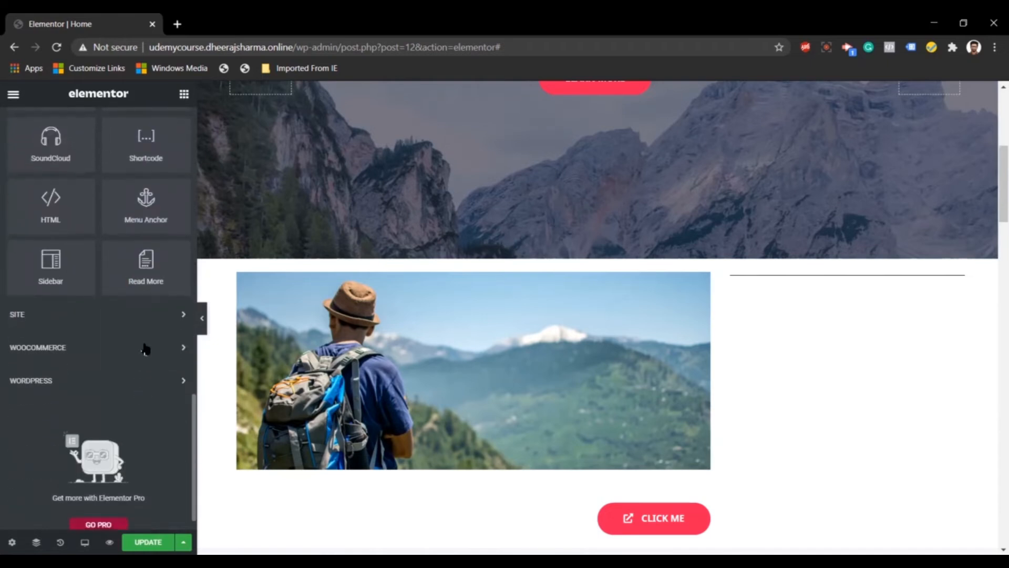
left_click(131, 379)
scroll(131, 374, "down", 2)
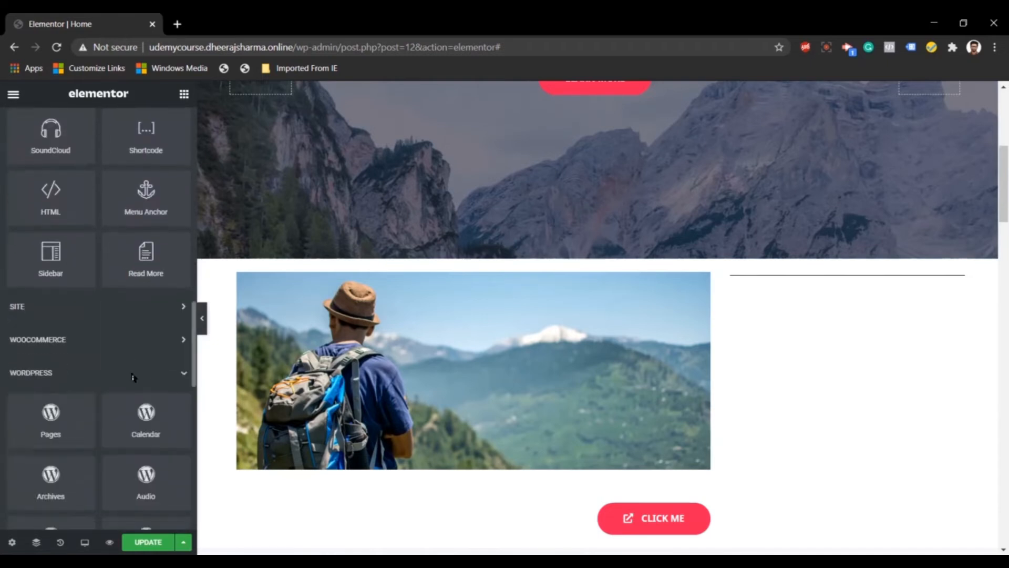
scroll(131, 372, "up", 10)
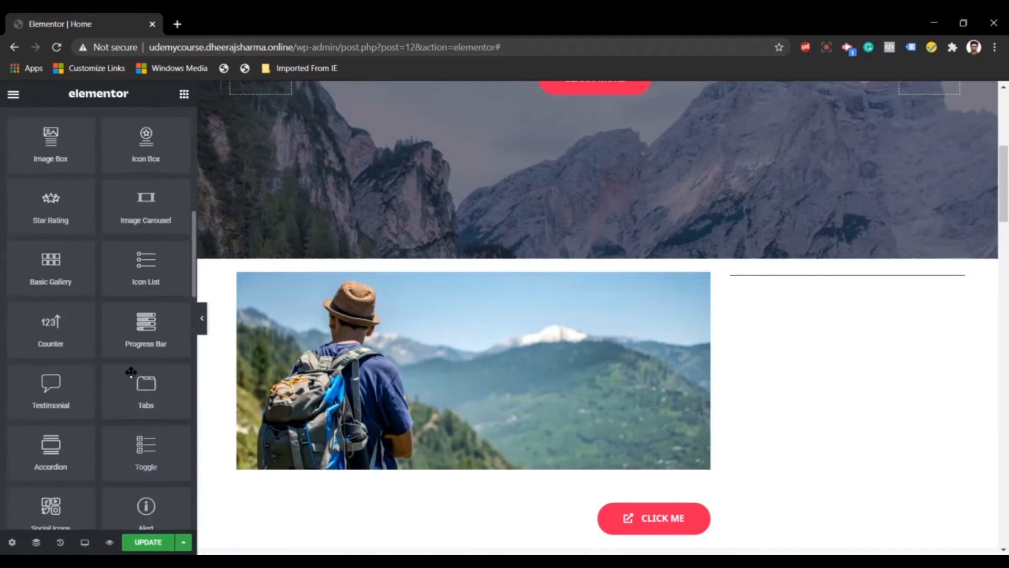
scroll(131, 372, "down", 9)
scroll(131, 373, "down", 3)
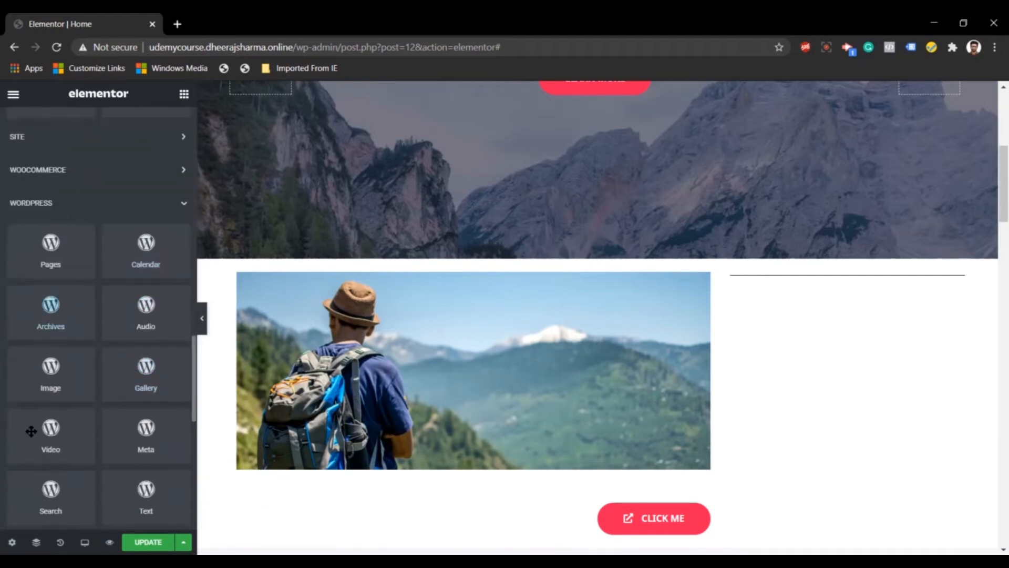
scroll(112, 474, "up", 15)
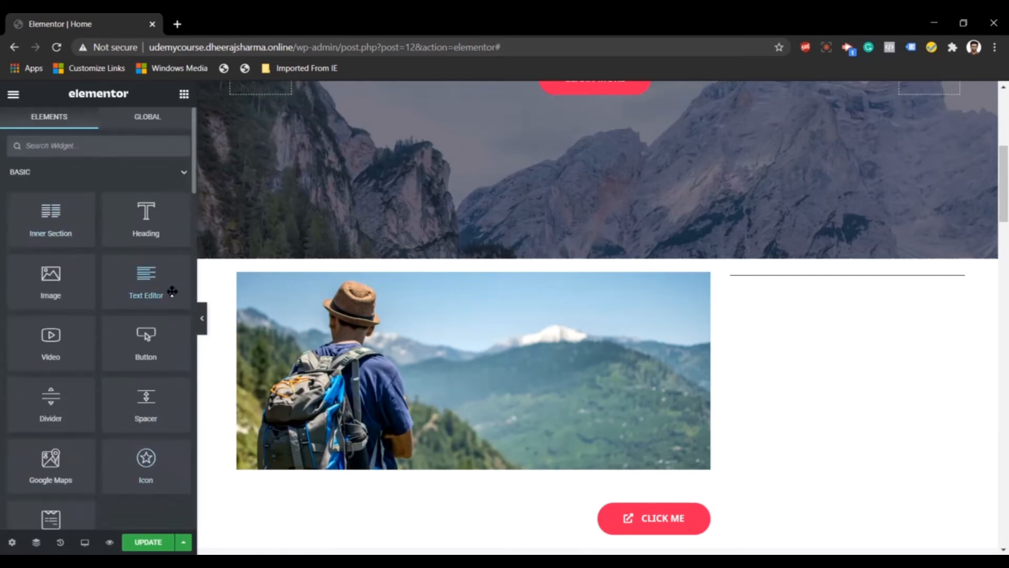
scroll(462, 262, "up", 1)
Compare the hero section at the start of the home page with the finished reference website open in the other browser tab
scroll(462, 261, "up", 5)
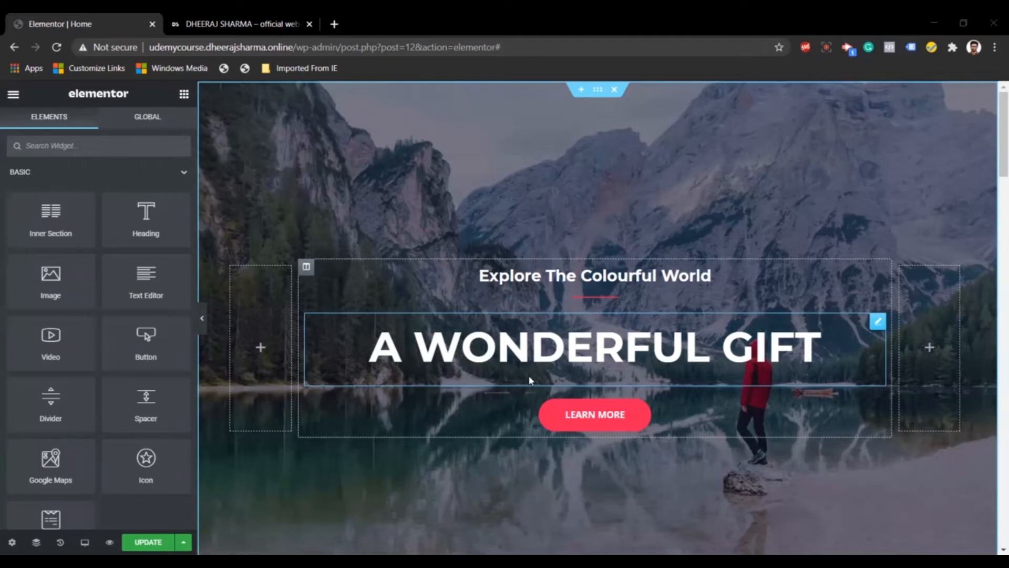
left_click(220, 17)
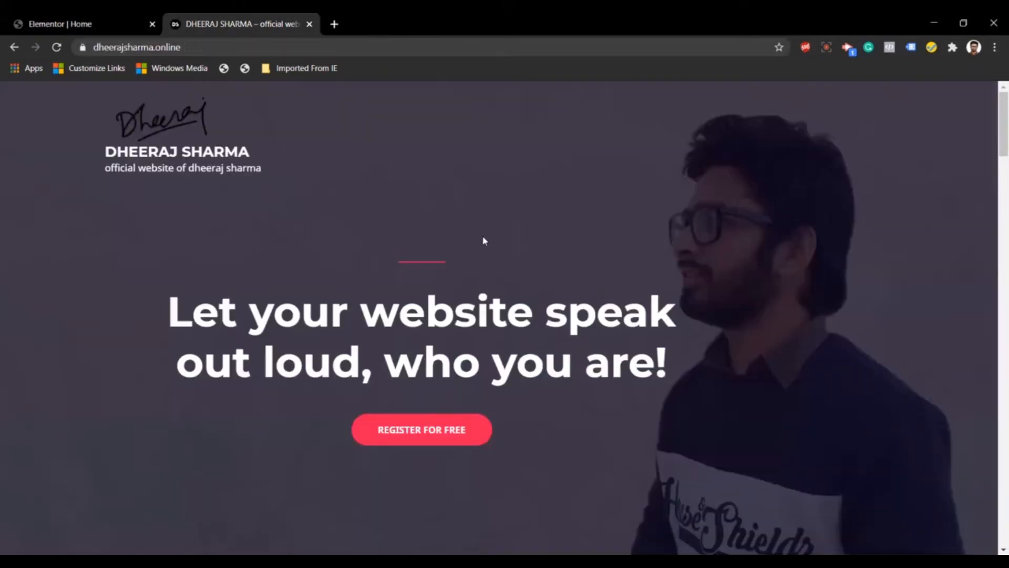
left_click(119, 19)
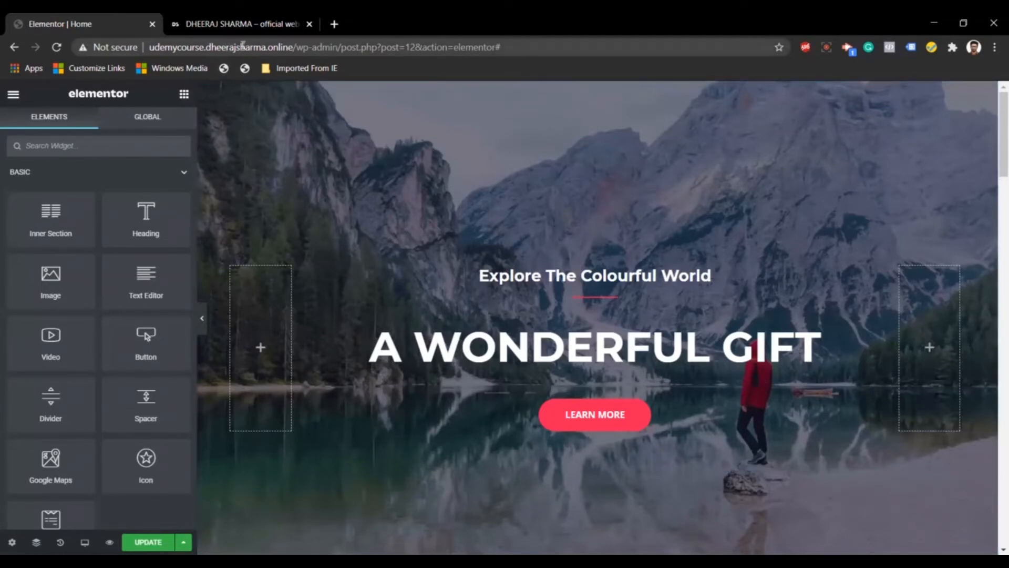
left_click(264, 25)
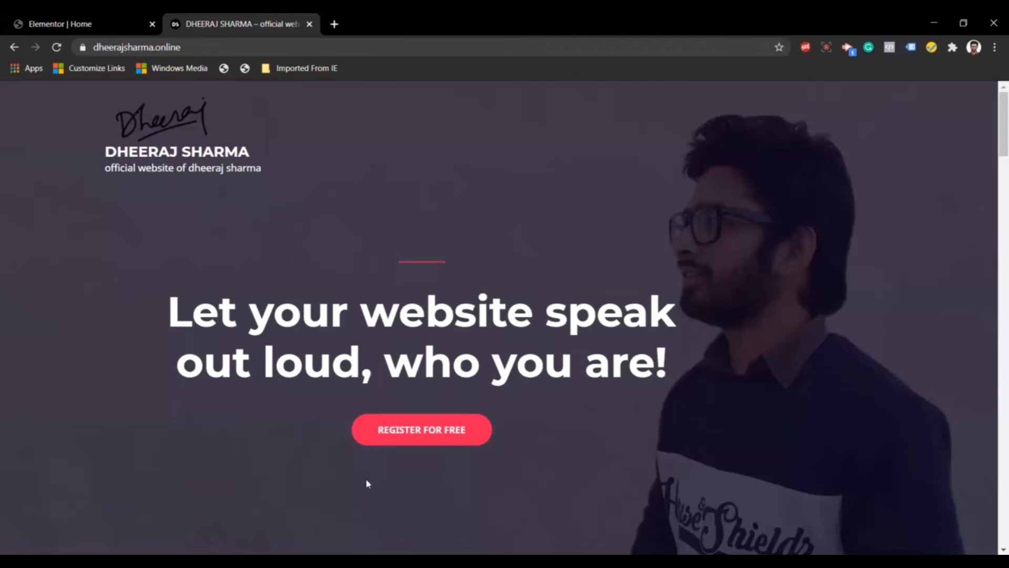
scroll(368, 484, "down", 20)
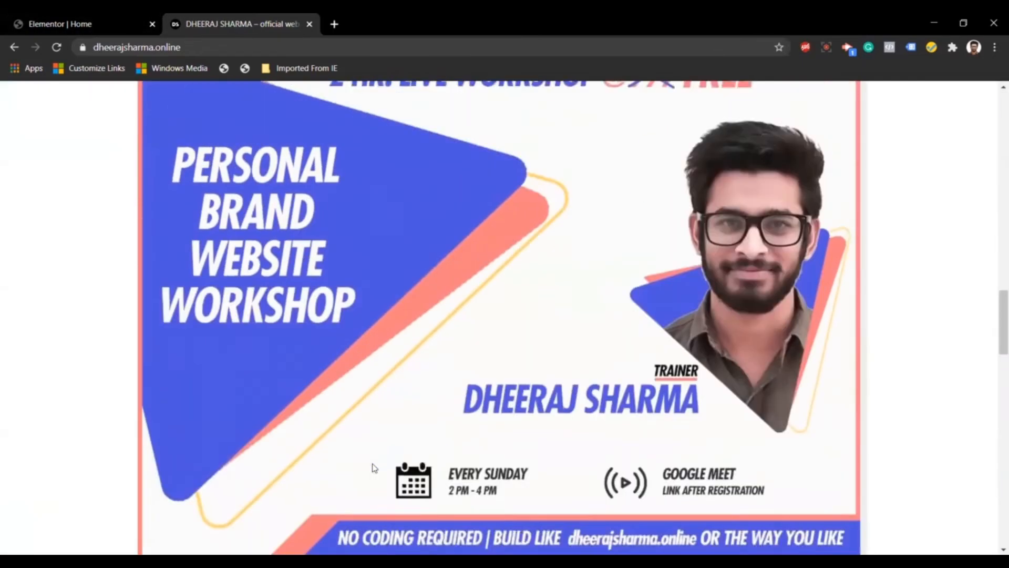
scroll(373, 468, "up", 20)
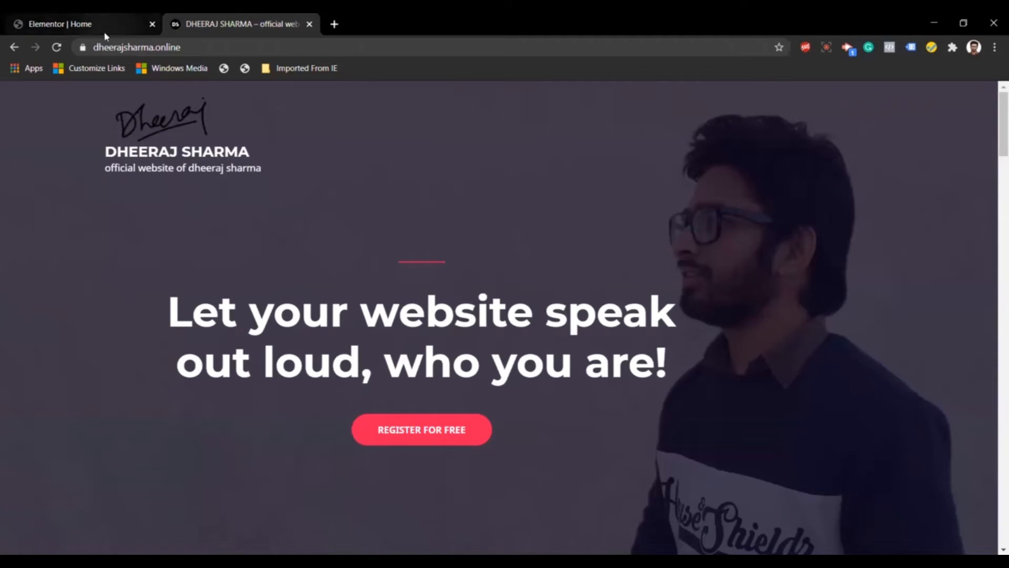
left_click(105, 32)
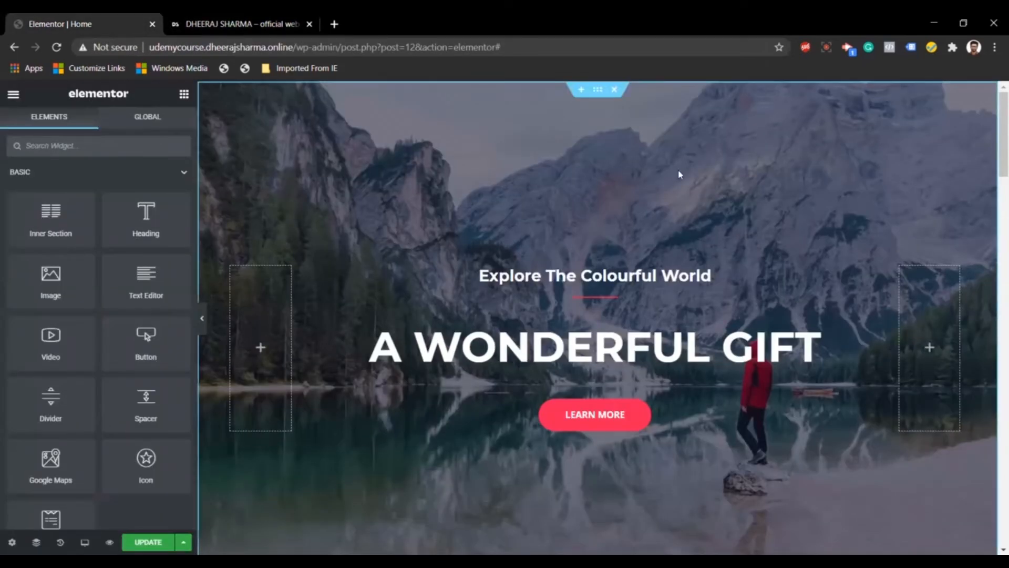
Open the hero section's style settings, dismissing the editing tip, and open the media picker for its background image
left_click(596, 92)
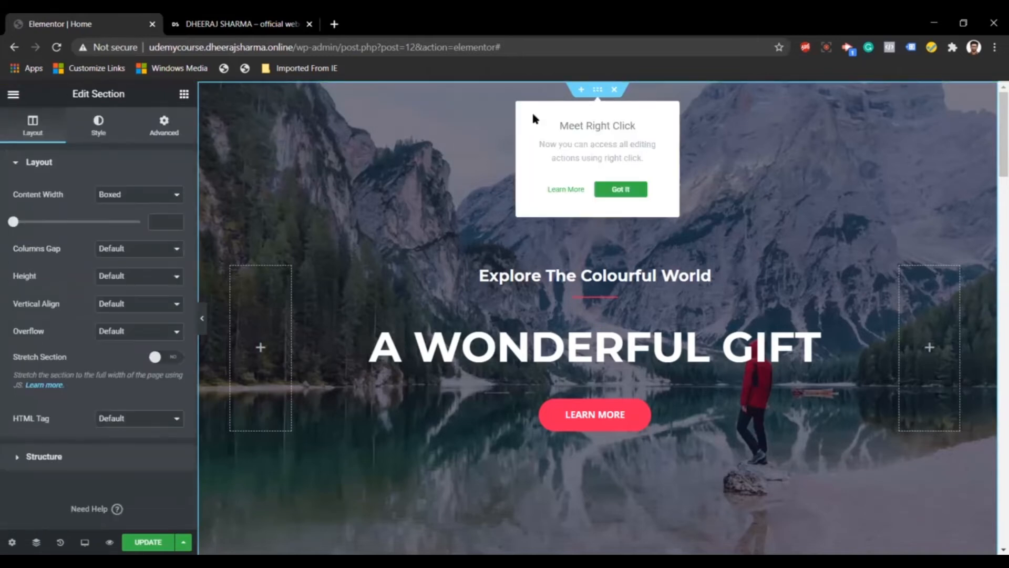
left_click(626, 190)
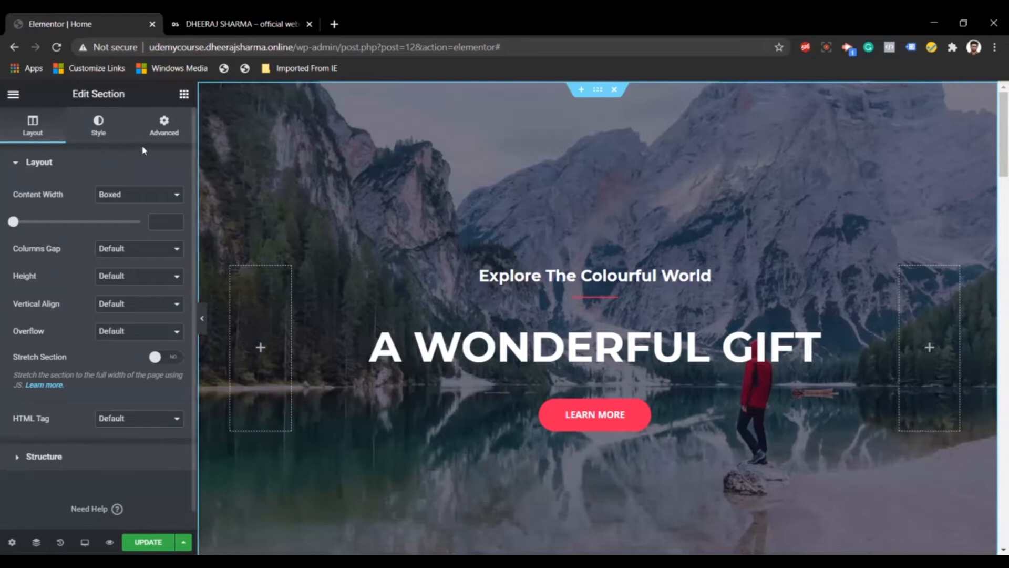
left_click(105, 135)
mouse_move(114, 327)
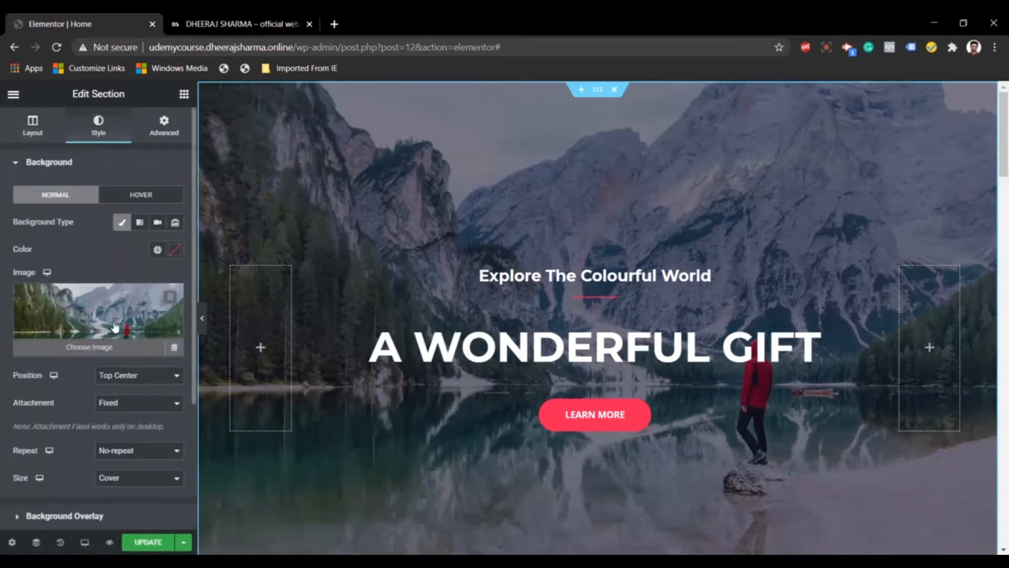
left_click(115, 326)
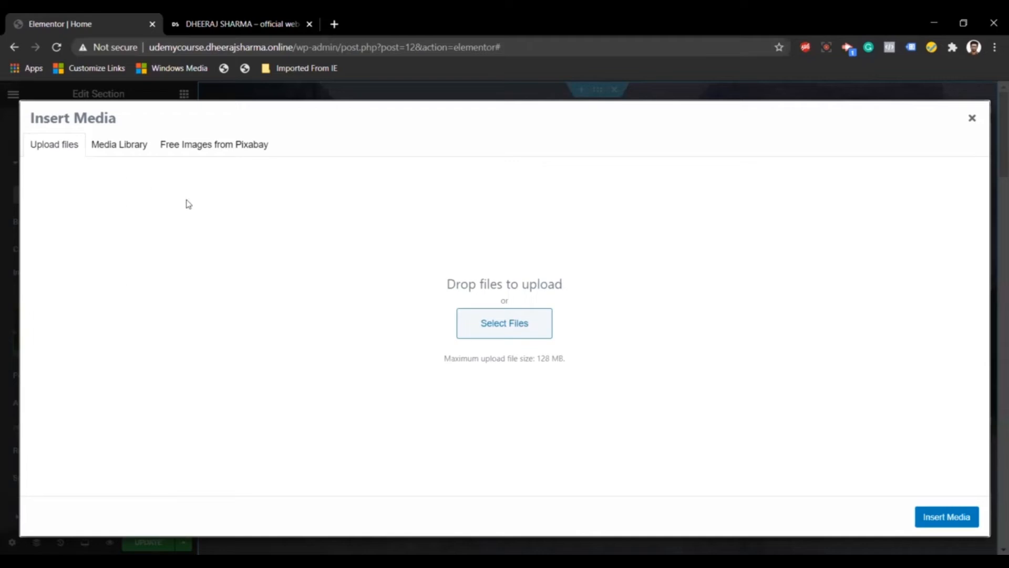
Upload "Untitled design (11).jpg" from the downloads folder on drive F: and insert it as the hero section's background image
left_click(531, 328)
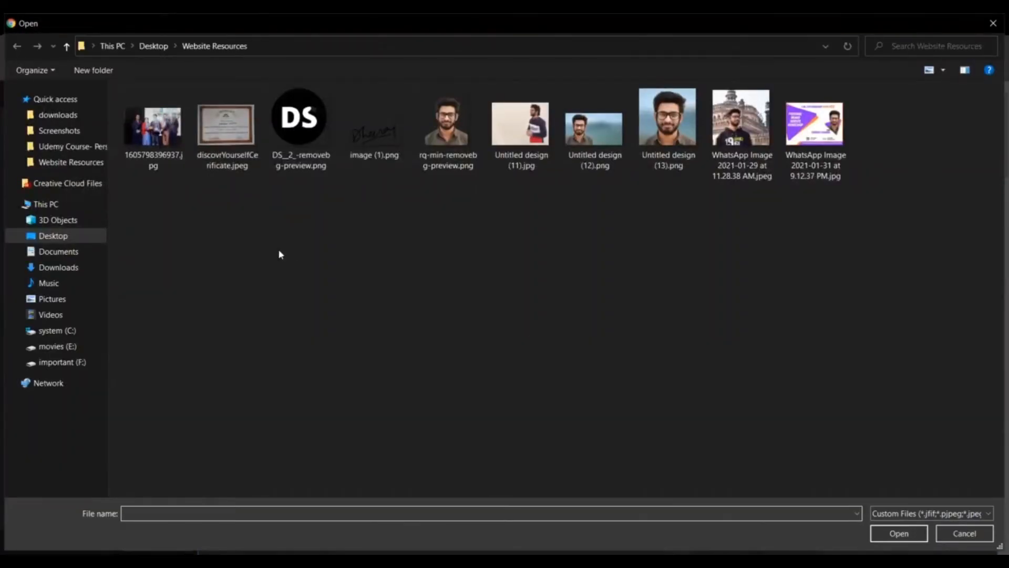
left_click(33, 362)
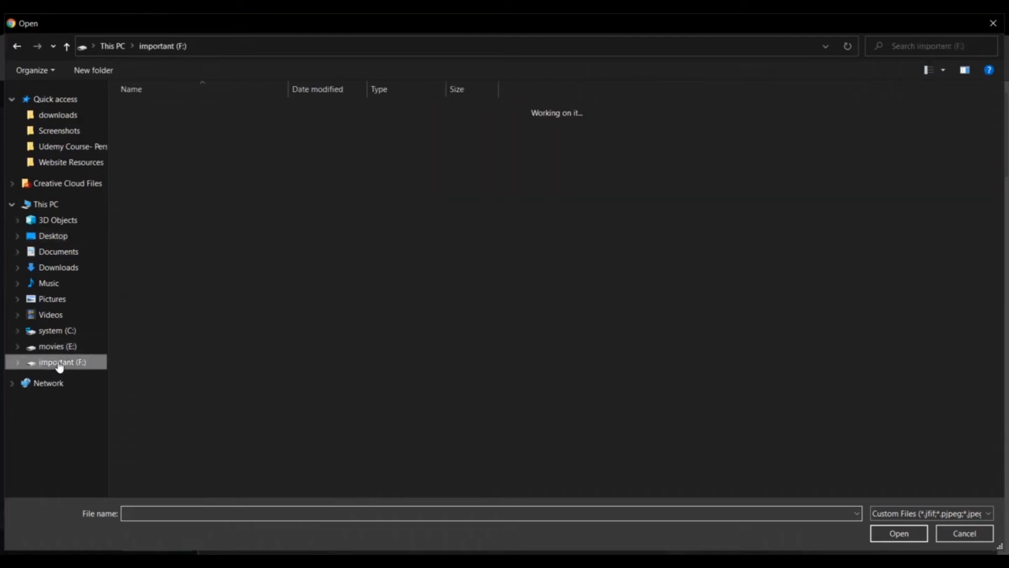
double_click(172, 232)
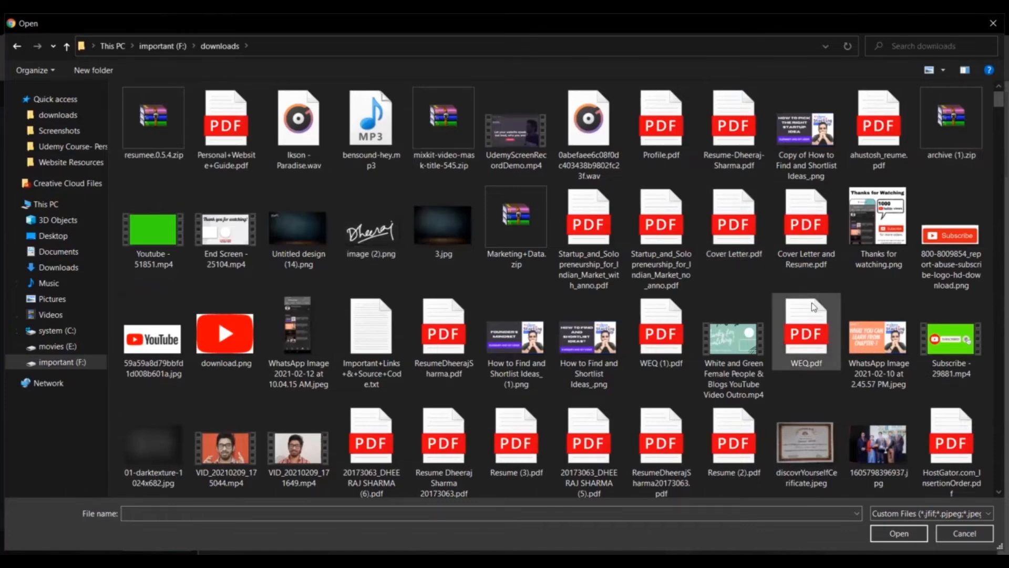
scroll(812, 301, "down", 5)
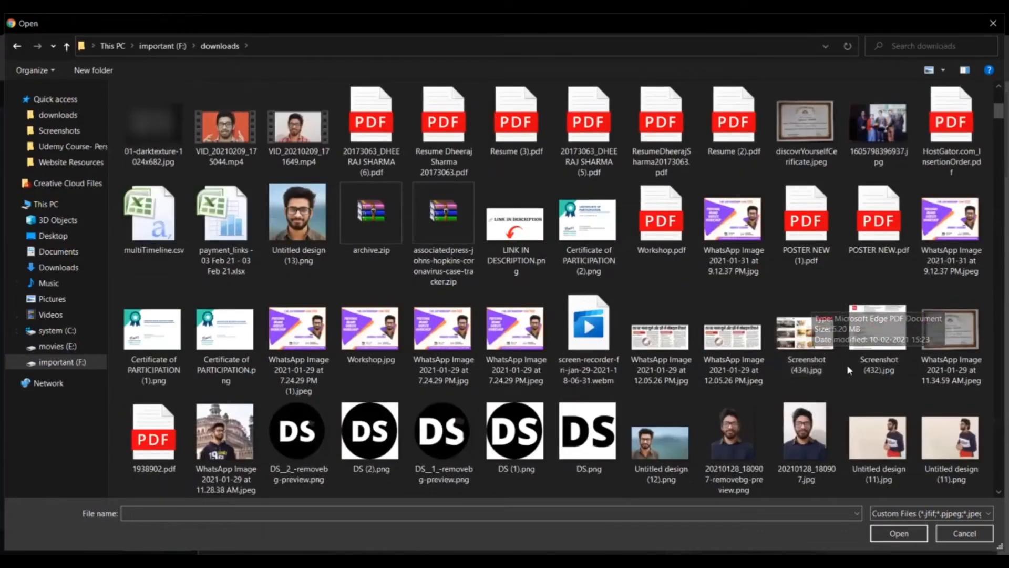
double_click(866, 422)
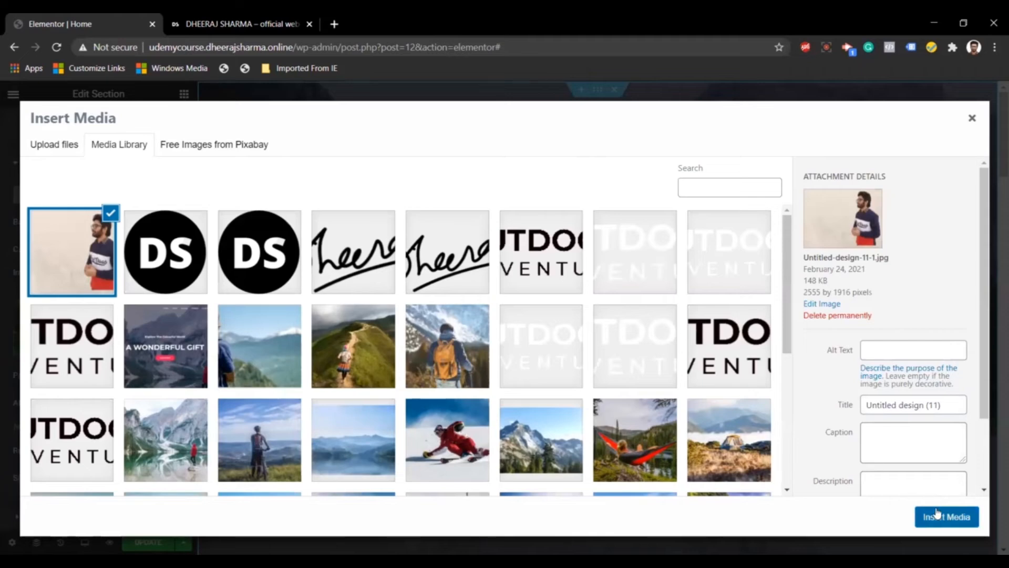
left_click(938, 513)
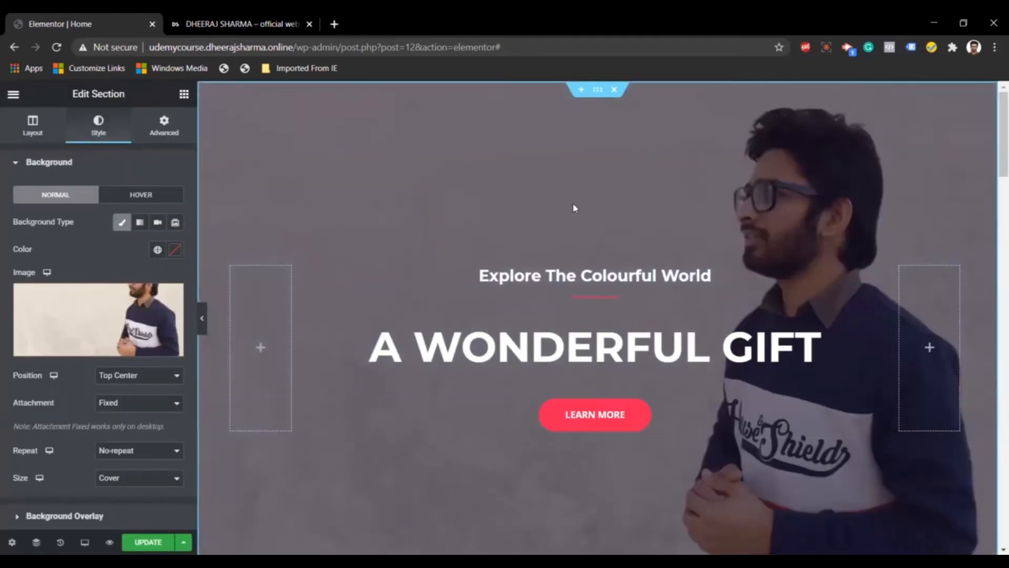
Set the opacity of the hero section's background overlay to 0.66
scroll(105, 413, "down", 3)
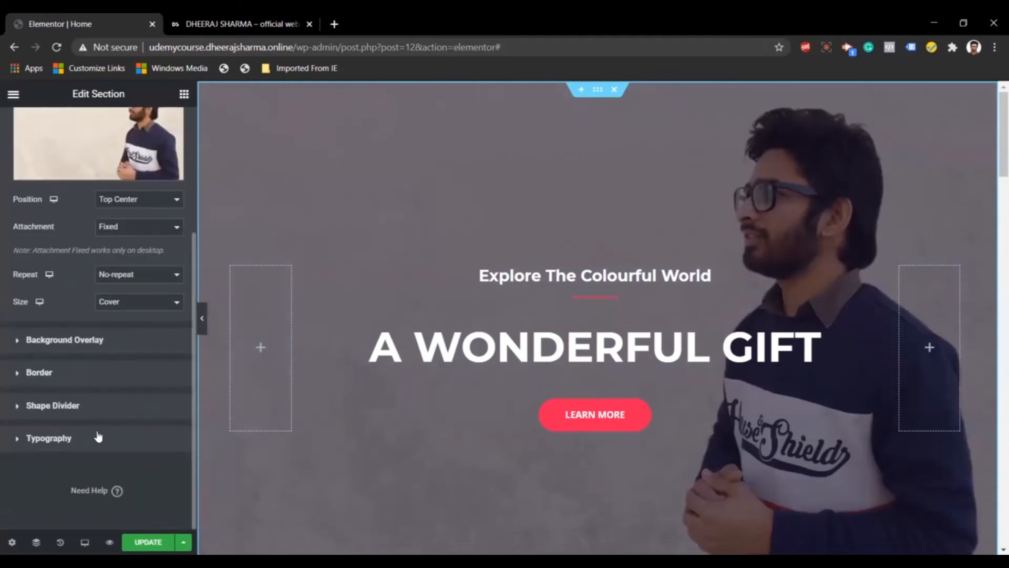
left_click(107, 340)
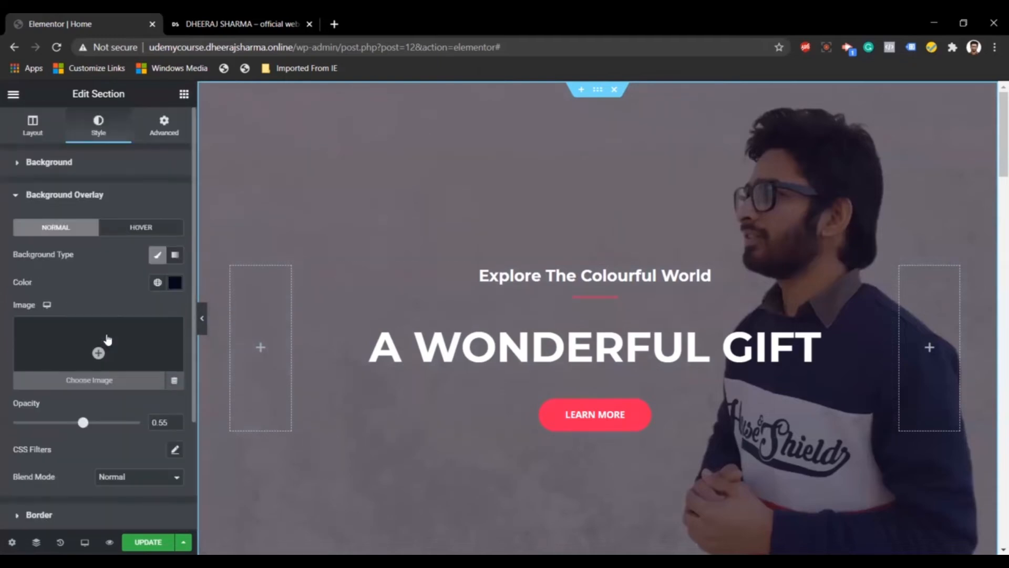
mouse_move(82, 424)
left_mouse_down()
mouse_move(53, 424)
mouse_move(97, 428)
left_mouse_up()
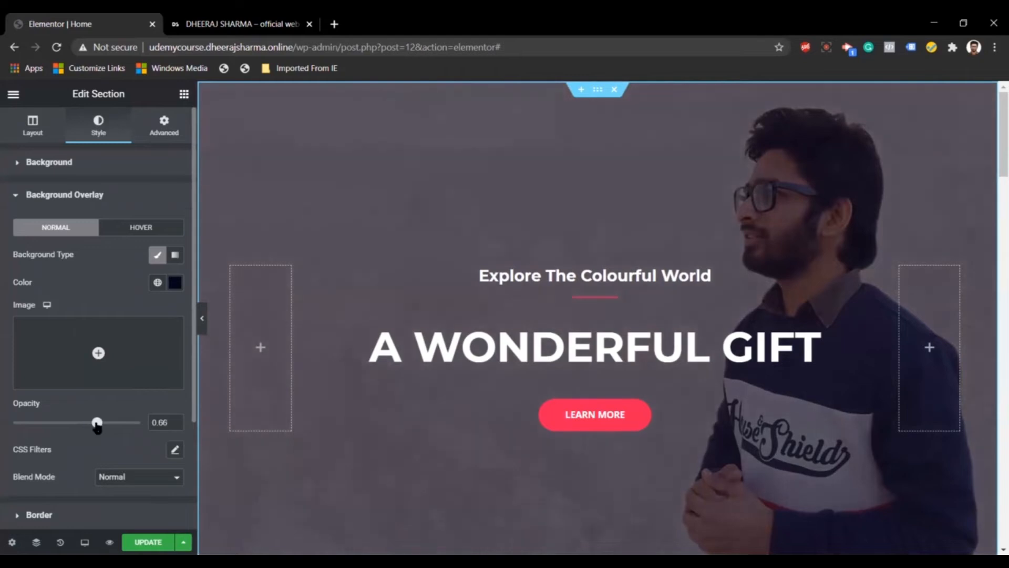
mouse_move(136, 374)
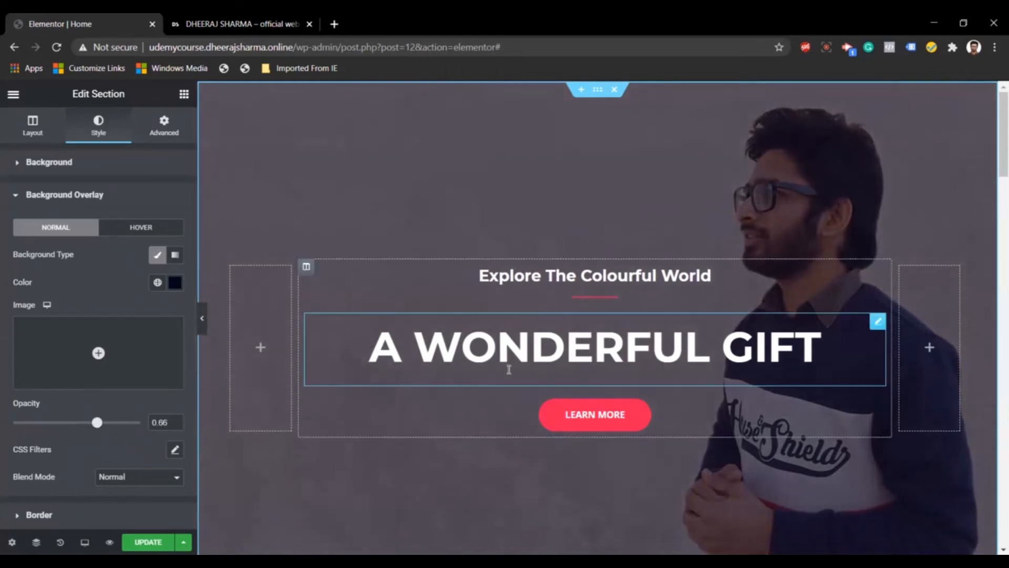
Compare the overlay darkness with the reference website, hiding the editor panel to view the hero section at full width
left_click(249, 19)
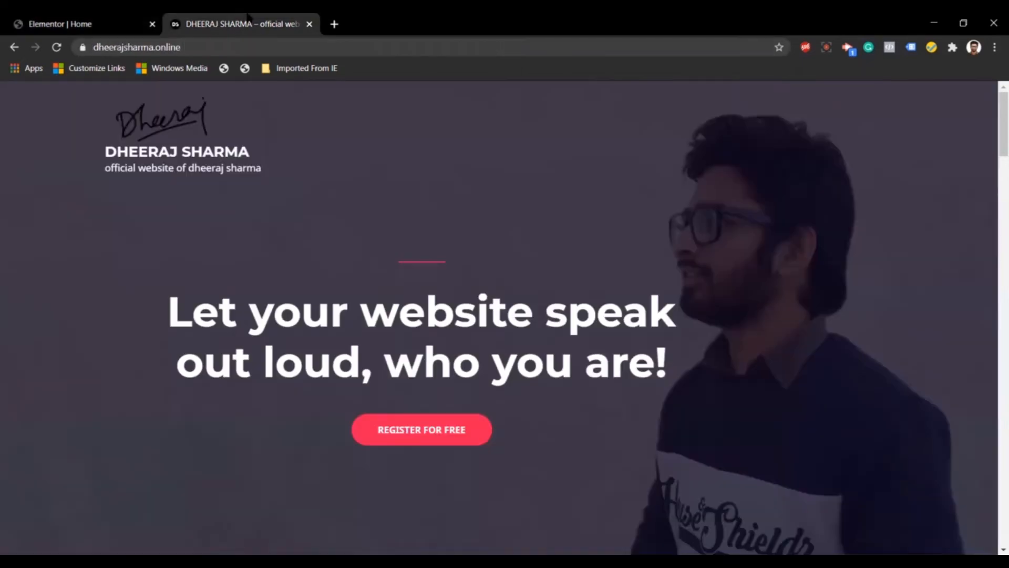
left_click(46, 18)
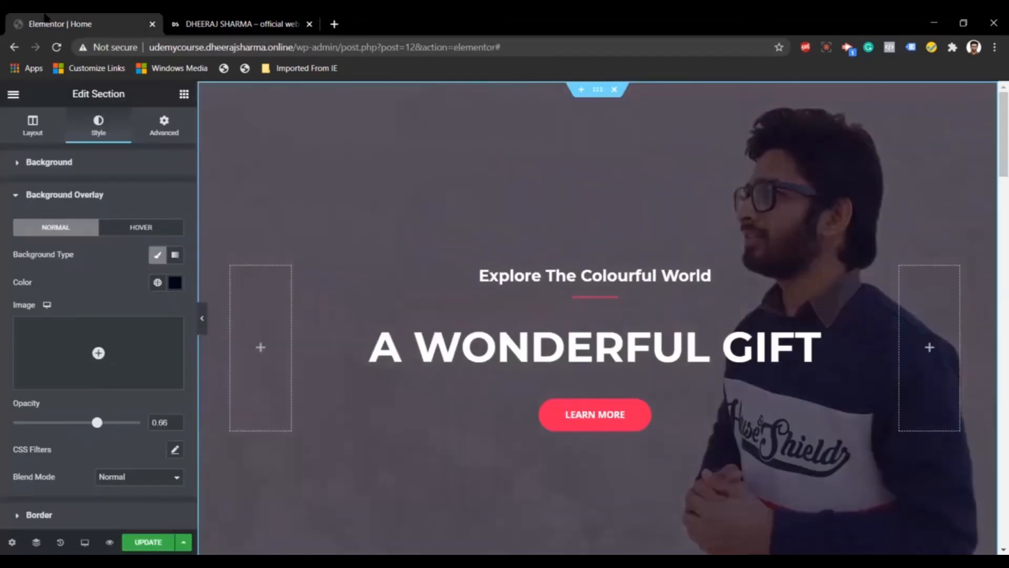
left_click(202, 322)
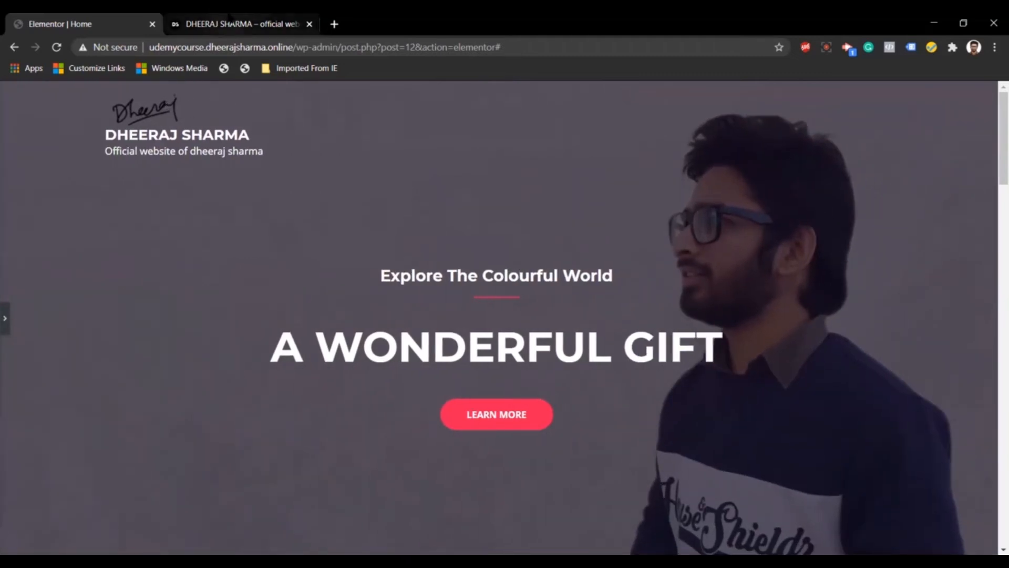
left_click(232, 21)
left_click(111, 17)
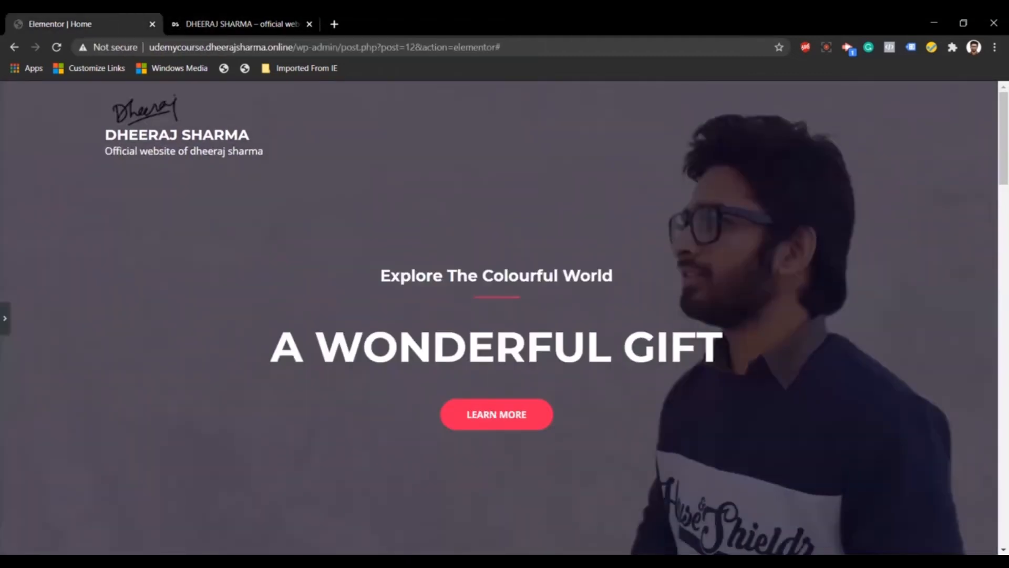
left_click(234, 24)
left_click(116, 24)
left_click(4, 319)
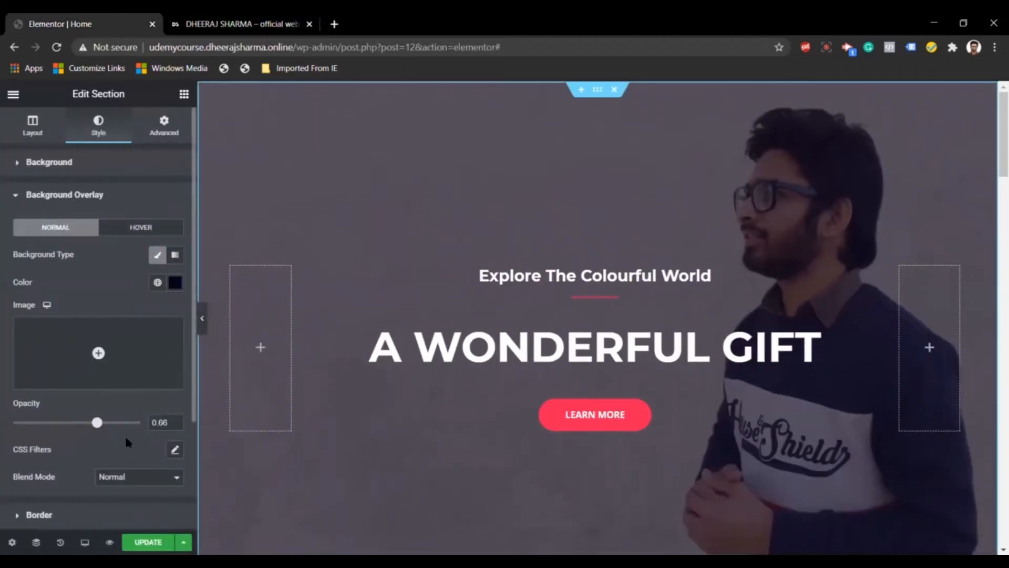
Adjust the hero section's background overlay opacity to 0.76, checking its darkness against the reference website
left_click_drag(96, 422, 115, 424)
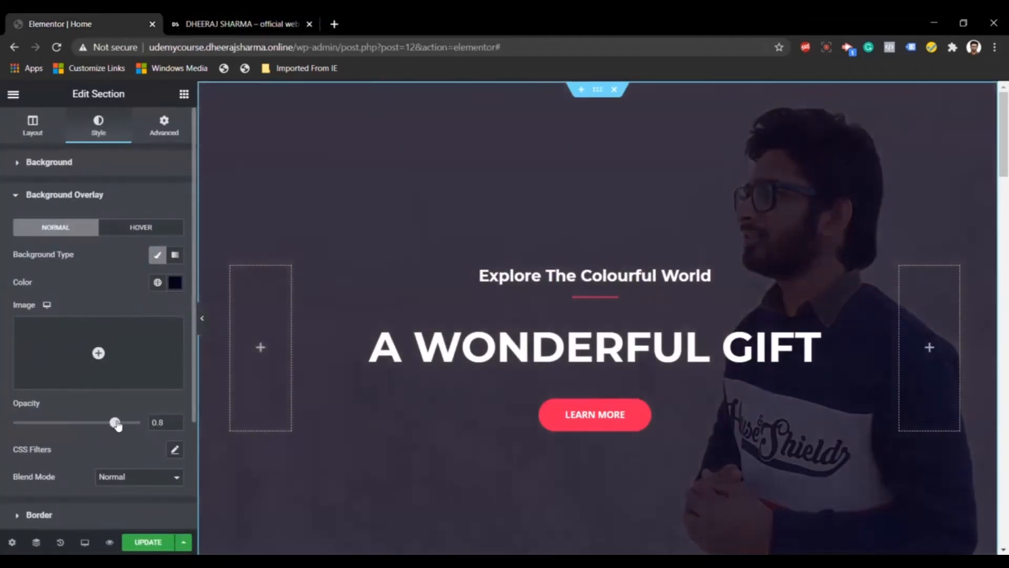
left_click(233, 19)
key("ctrl+shift+Tab")
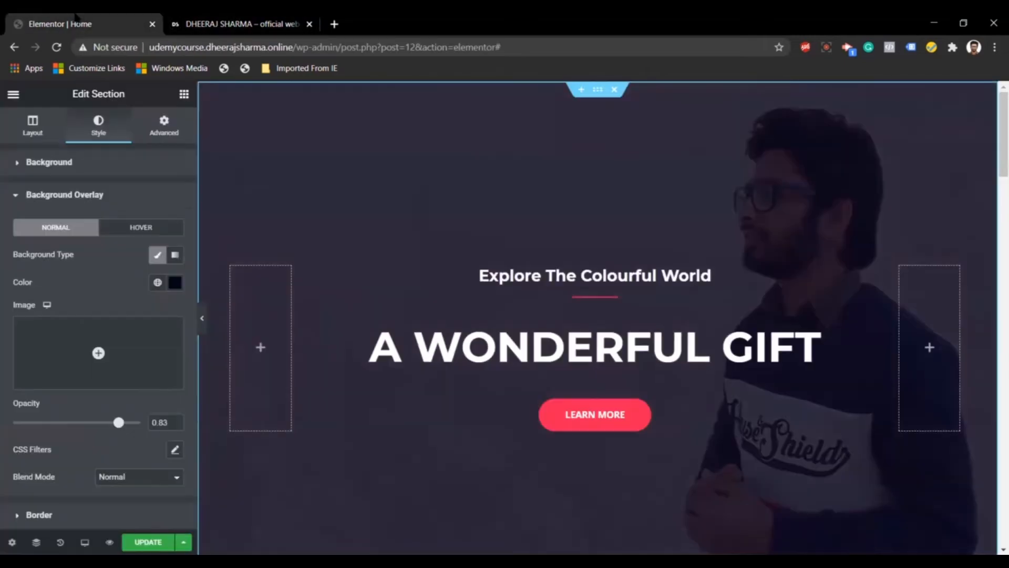
left_click_drag(118, 424, 109, 423)
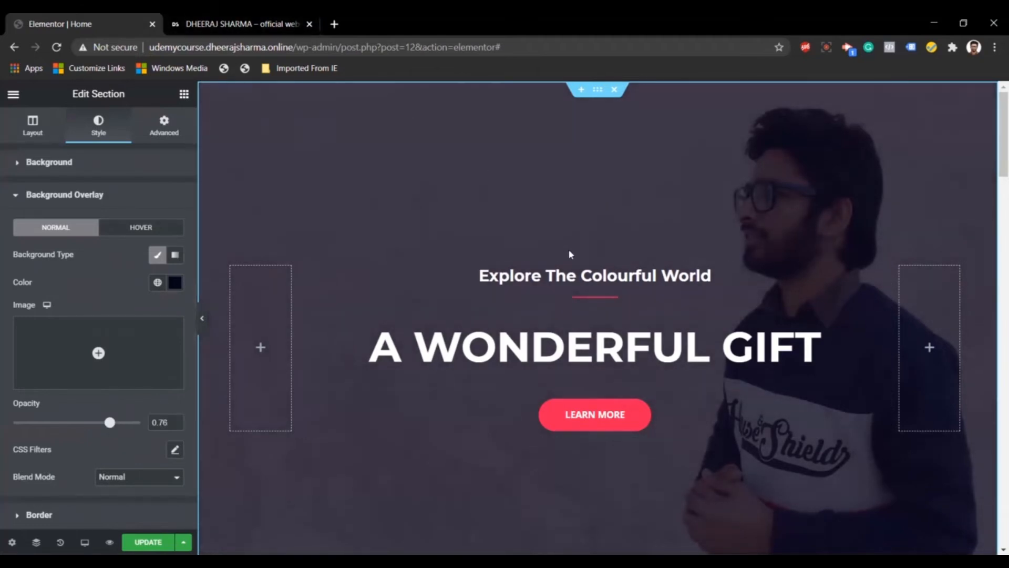
Delete the "Explore The Colourful World" heading and replace the main title with "Let your website speak out loud, who you are!" copied from the reference website
right_click(581, 279)
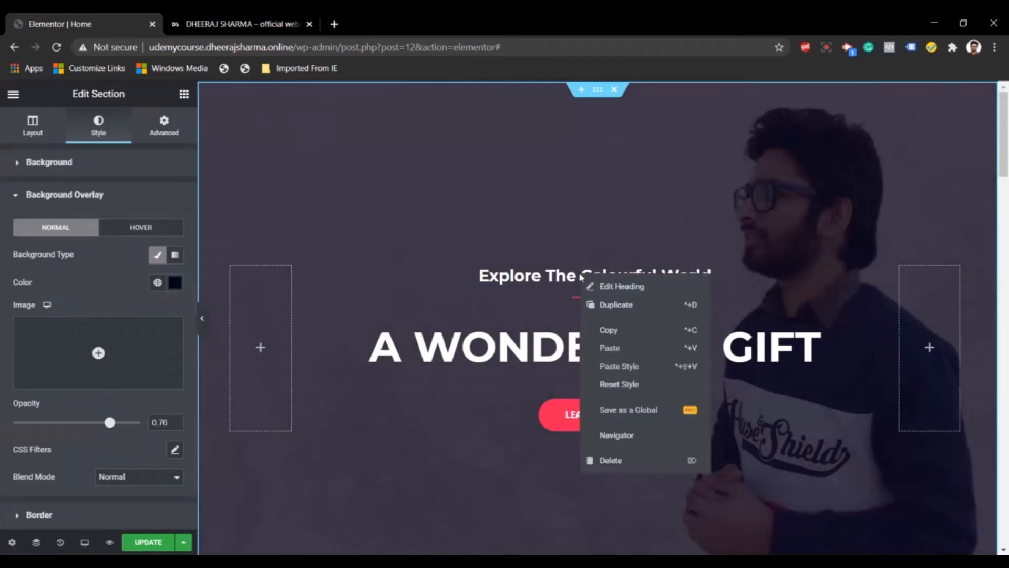
left_click(647, 458)
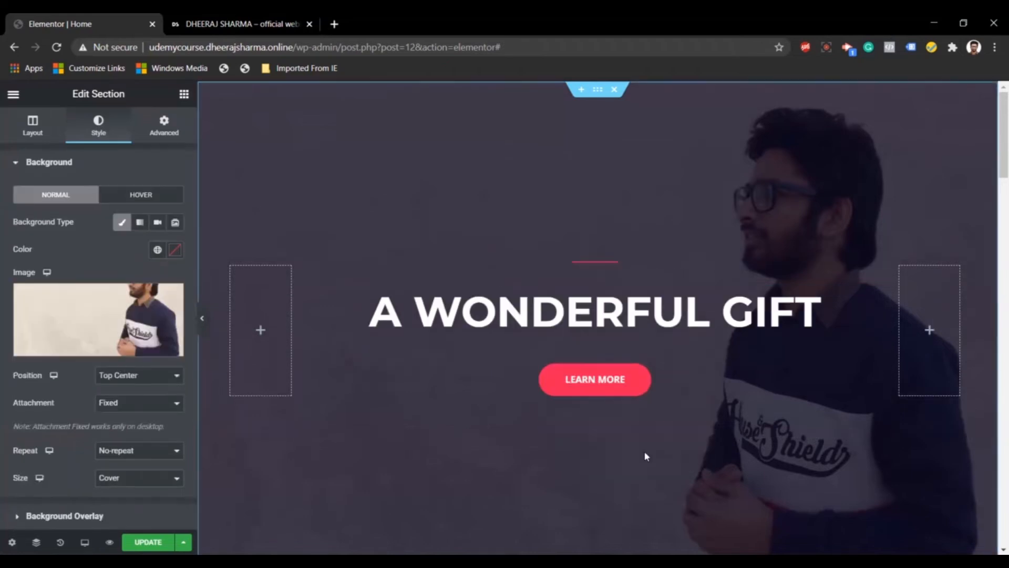
left_click(229, 21)
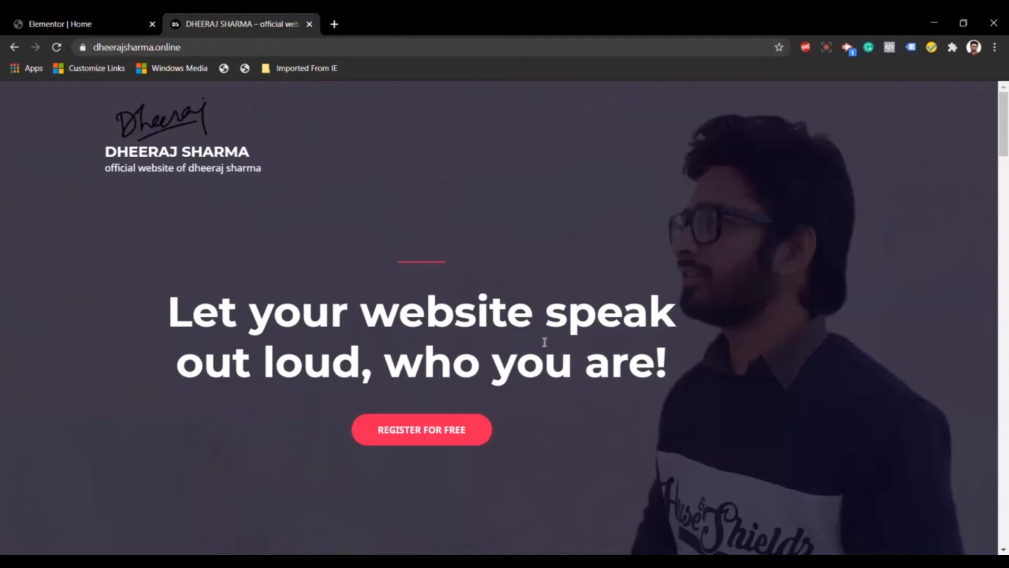
left_click_drag(669, 371, 171, 322)
key("ctrl+c")
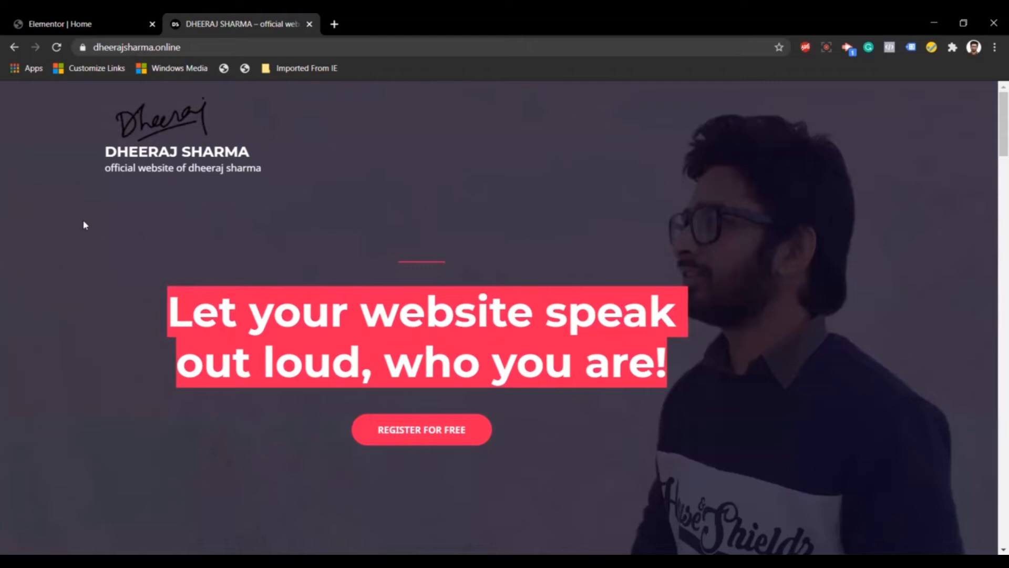
left_click(63, 24)
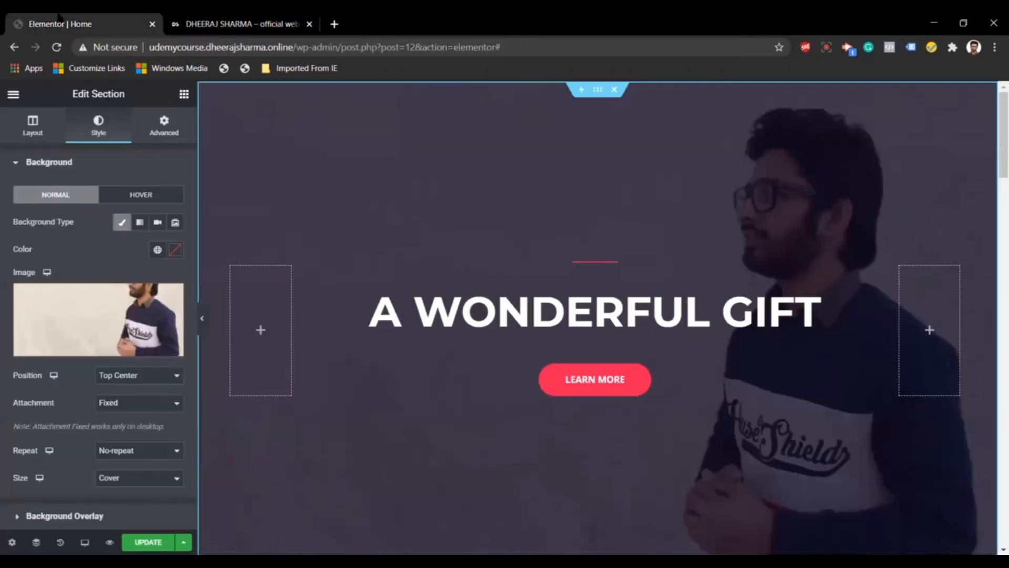
left_click(476, 316)
triple_click(476, 316)
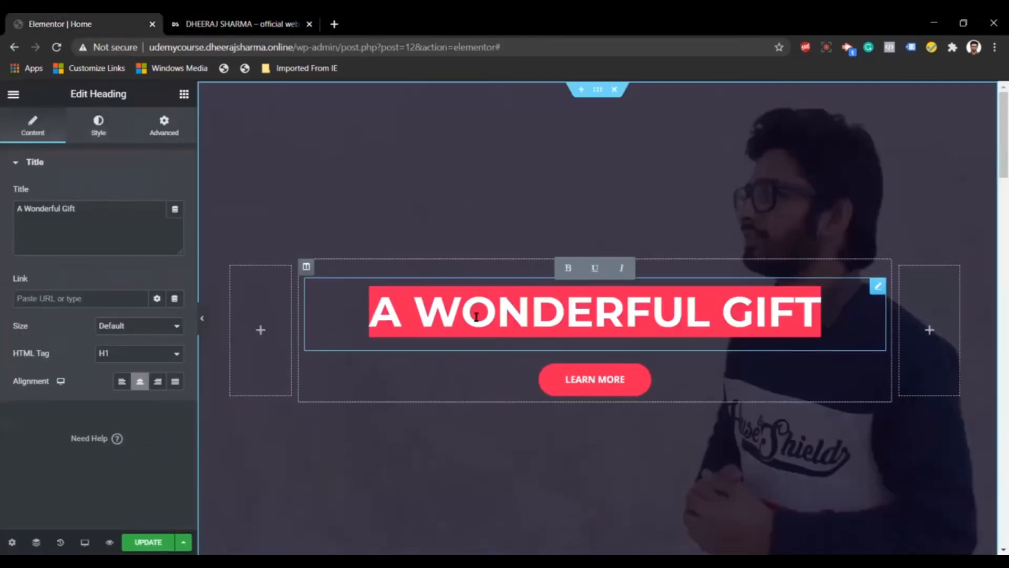
key("ctrl+v")
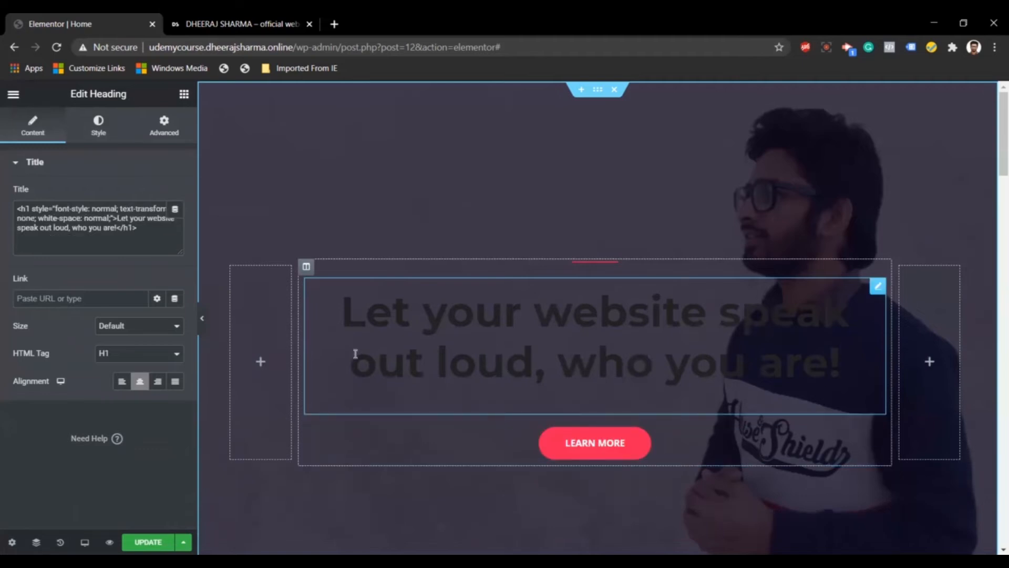
Check the main heading's text colour and re-enter its title as plain text without the pasted formatting: "Let your website speak out loud, who you are!"
left_click(110, 134)
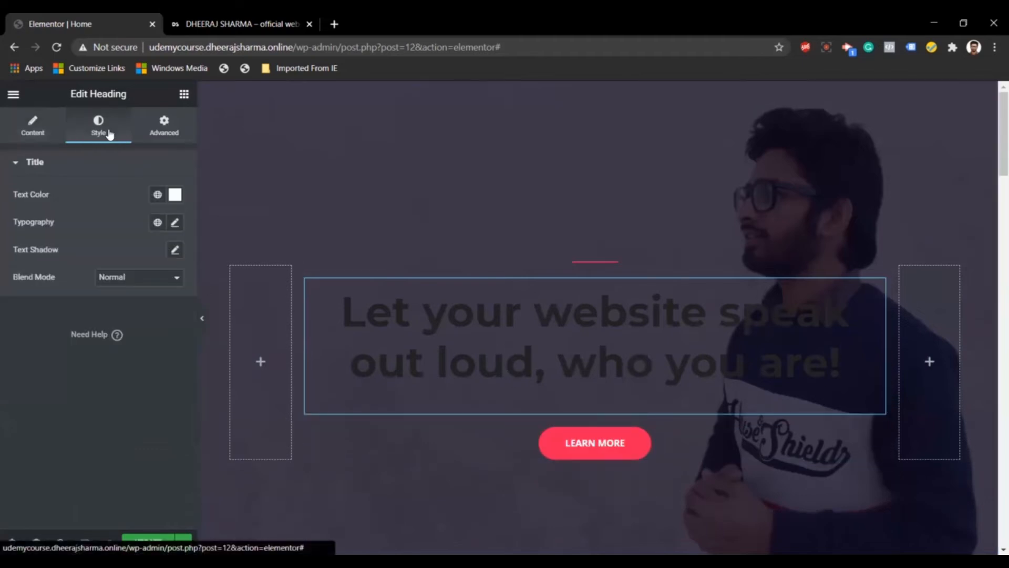
left_click(174, 198)
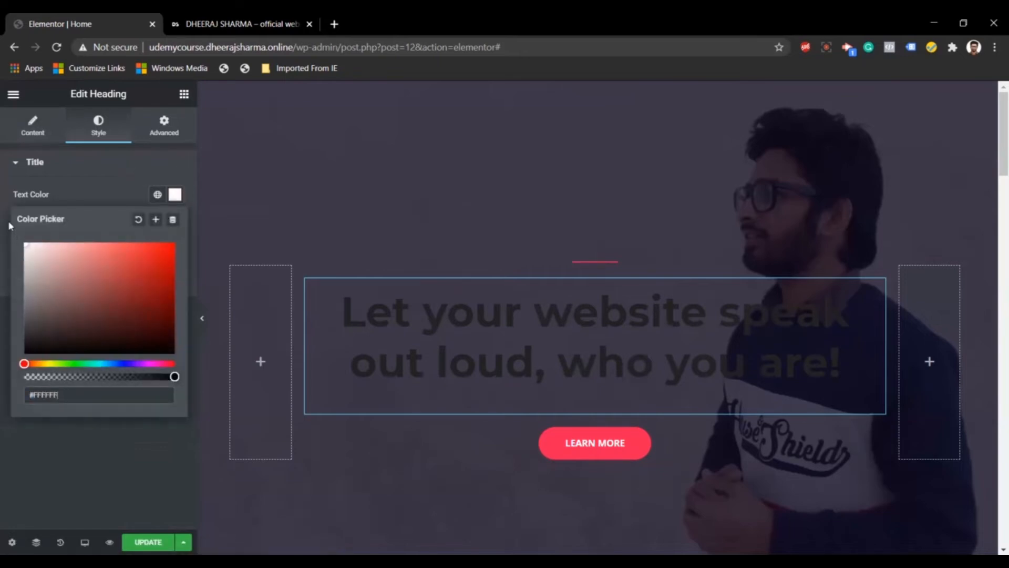
left_click(105, 167)
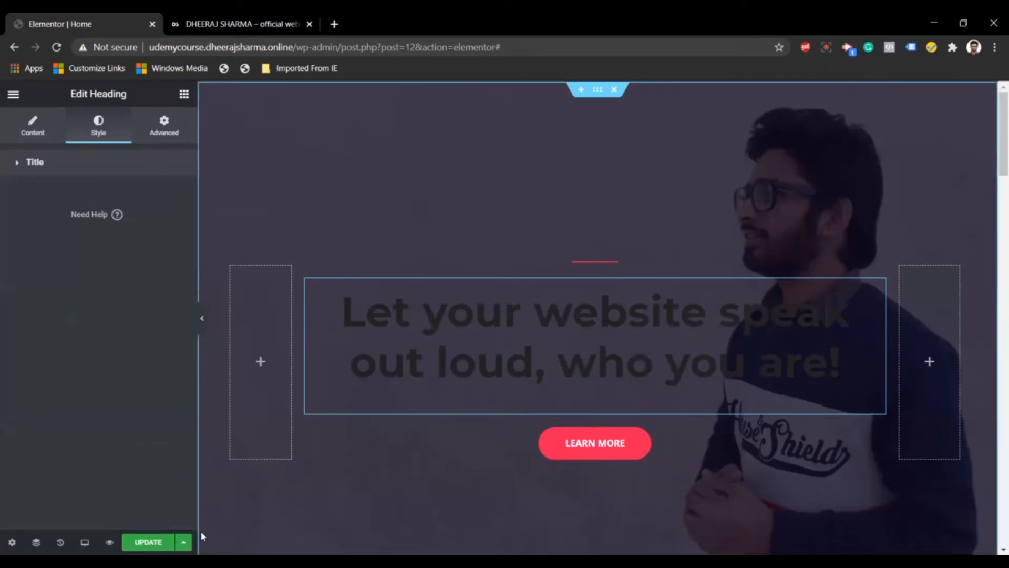
left_click(539, 371)
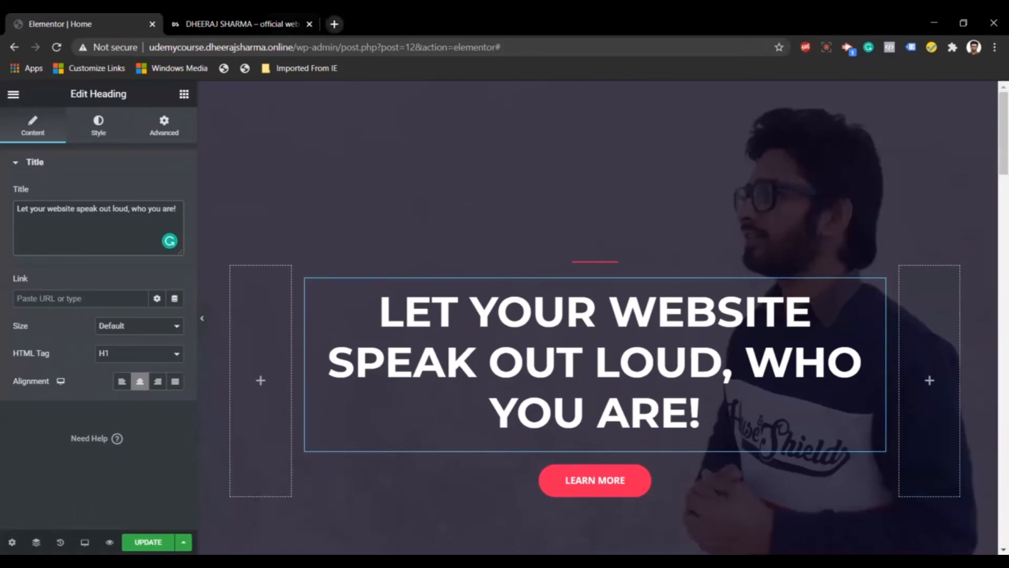
Compare the heading layout with the reference website, delete the empty column before the headline, and preview the hero section at full width
left_click(257, 17)
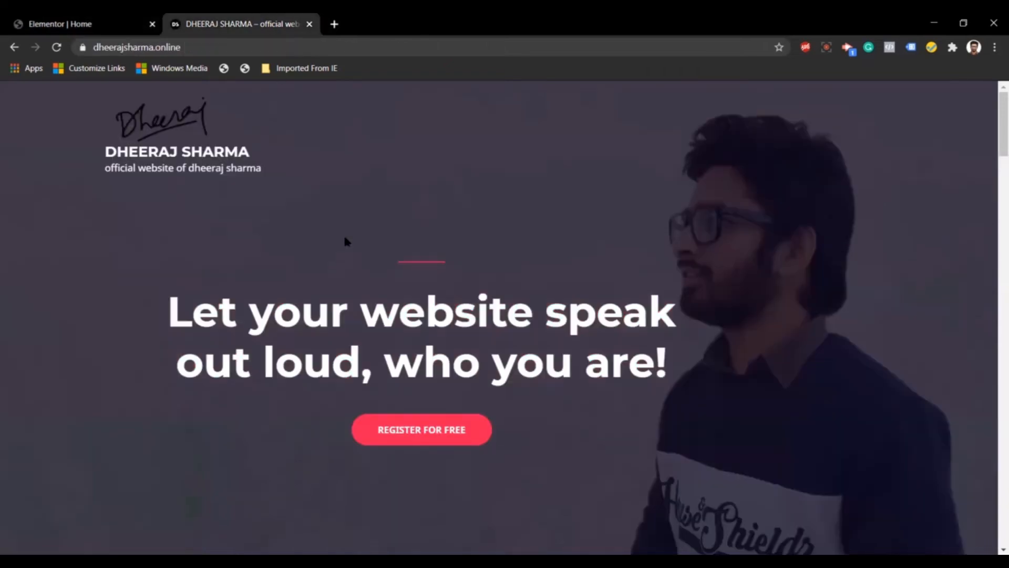
left_click(87, 23)
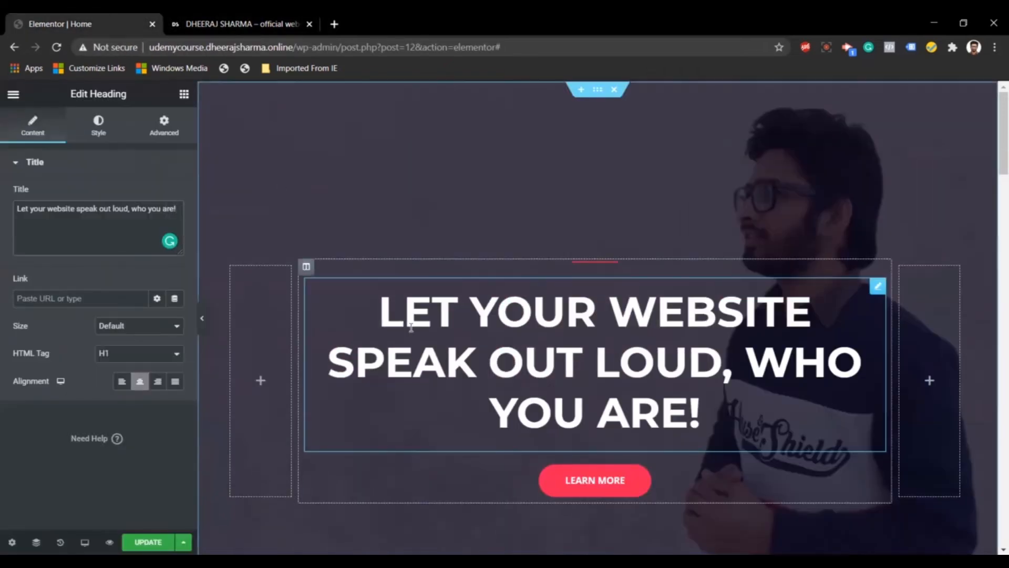
right_click(279, 312)
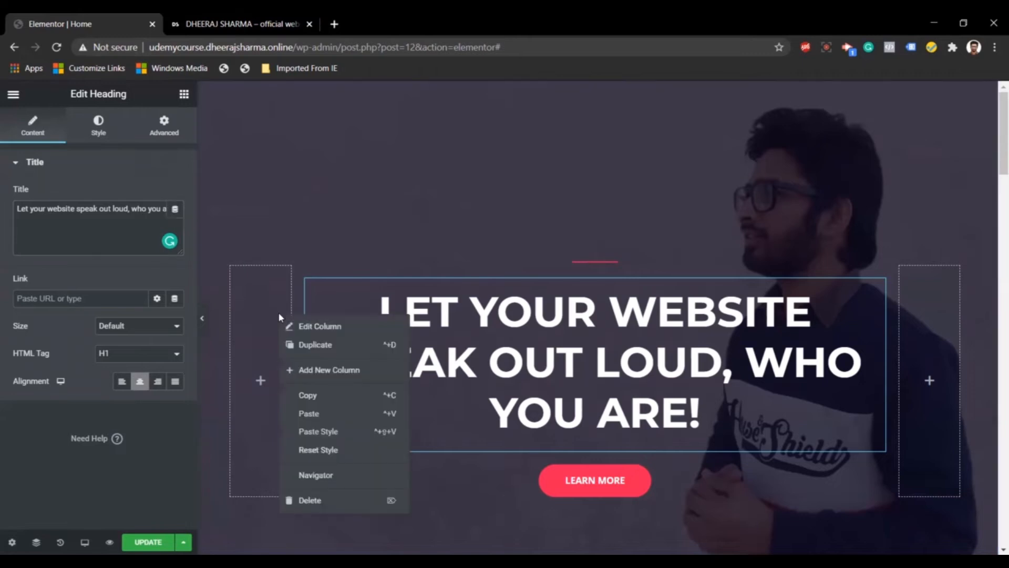
left_click(345, 499)
left_click(203, 318)
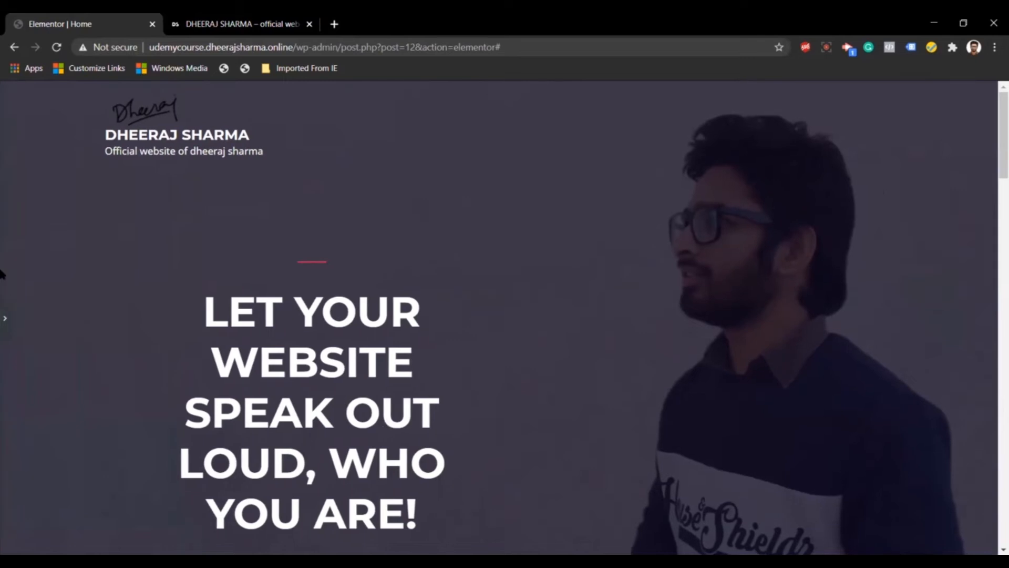
left_click(5, 319)
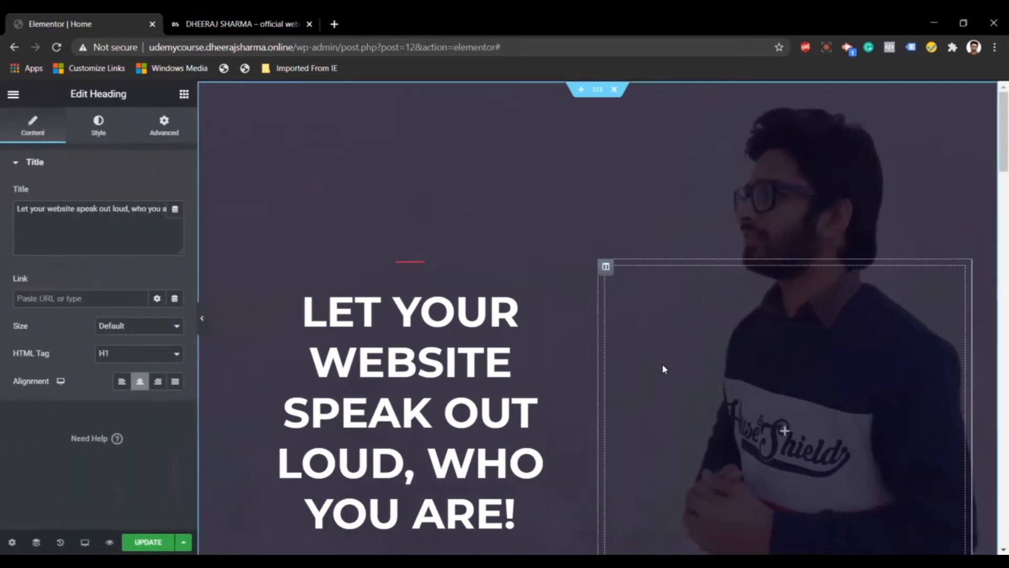
right_click(686, 331)
left_click(742, 515)
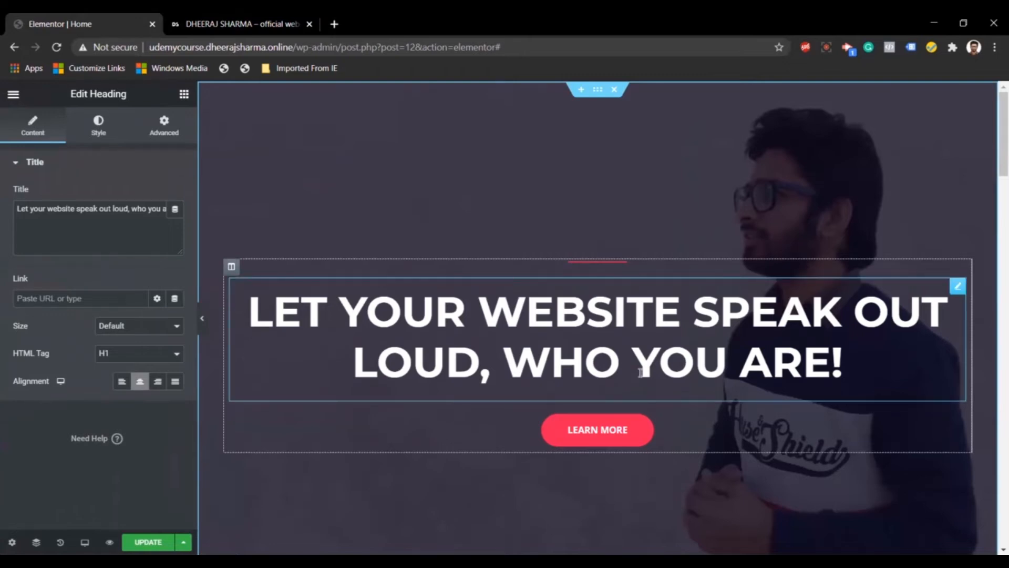
key("ctrl+z")
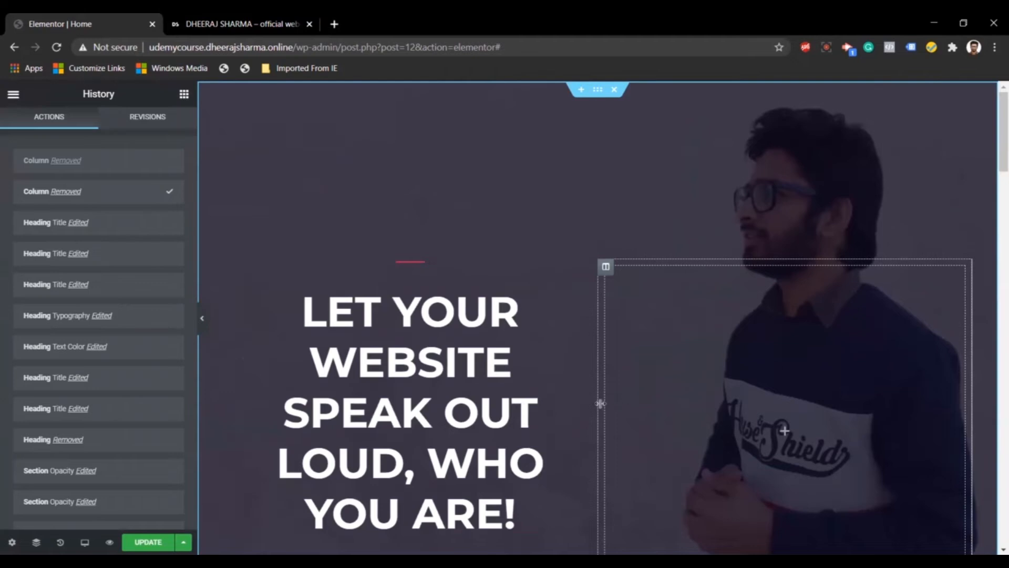
Widen the headline's column to about four fifths of the hero section, narrowing the empty column beside it
left_click_drag(600, 403, 836, 352)
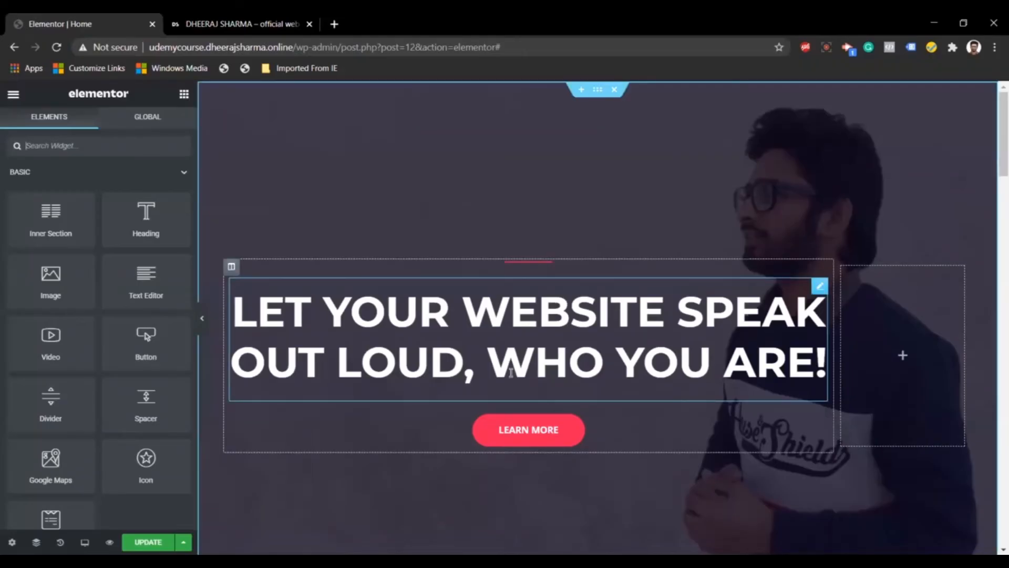
Change the hero button's text to "Register for free", matching the button on the reference website
left_click(522, 446)
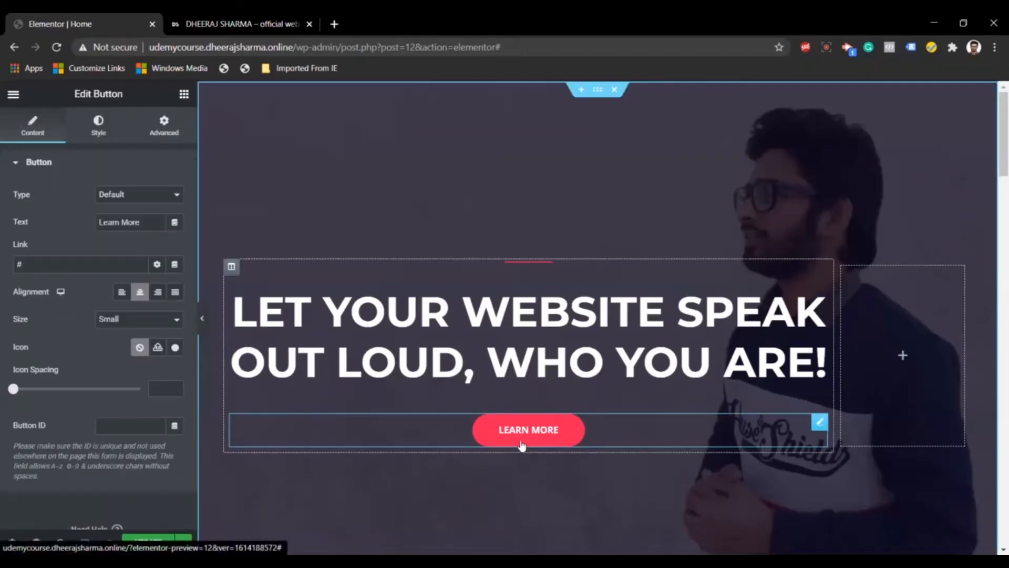
left_click(234, 24)
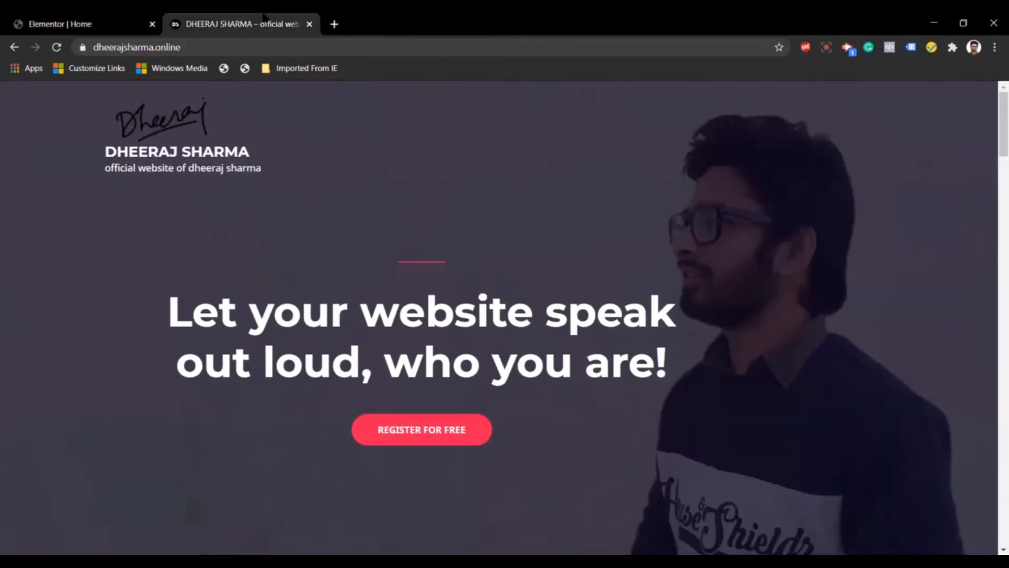
left_click(115, 18)
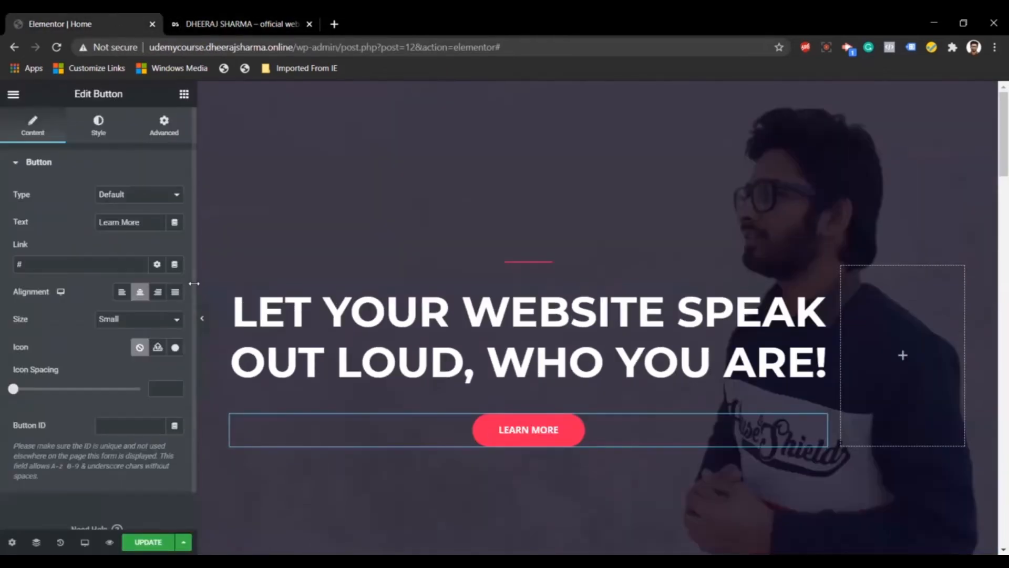
triple_click(124, 224)
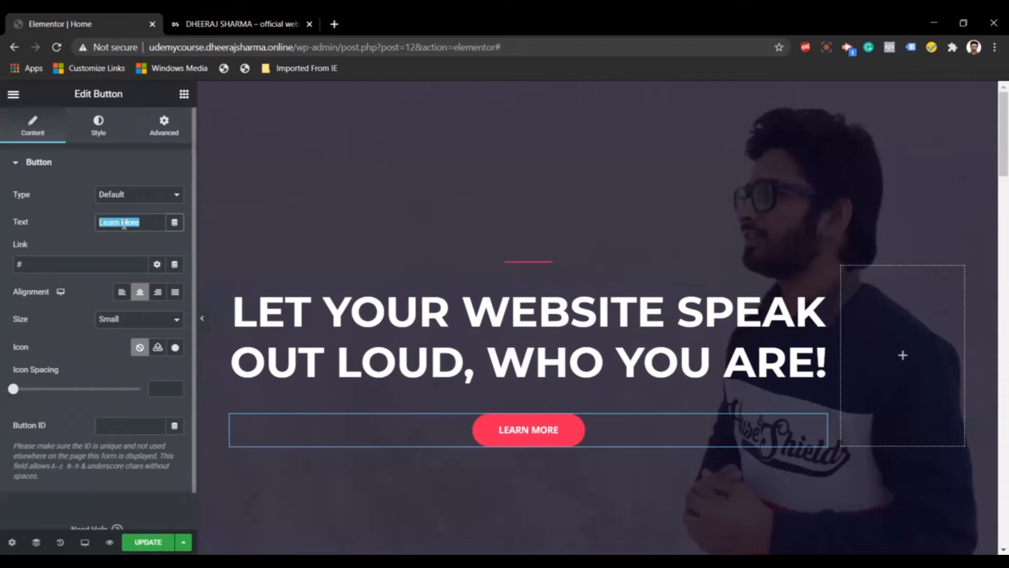
type("Registr")
key("BackSpace")
type("er fo")
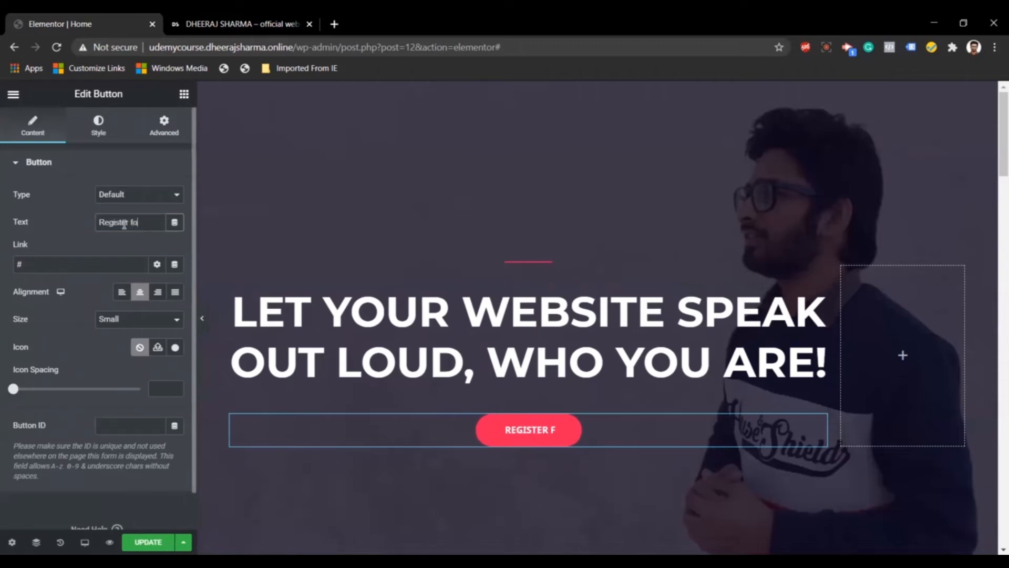
type("r free")
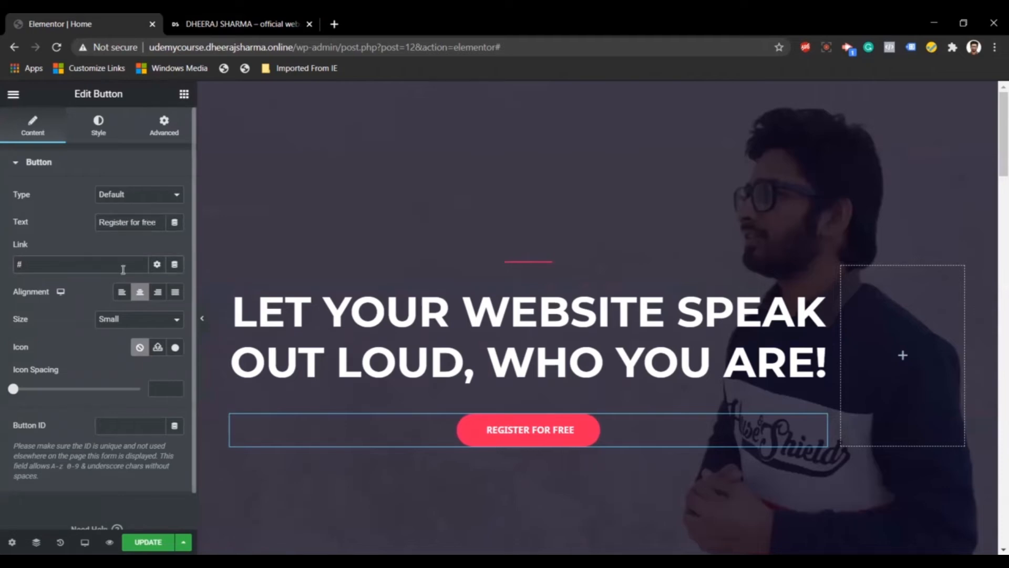
Set the hero button's hover background colour to the global Accent colour
left_click(108, 142)
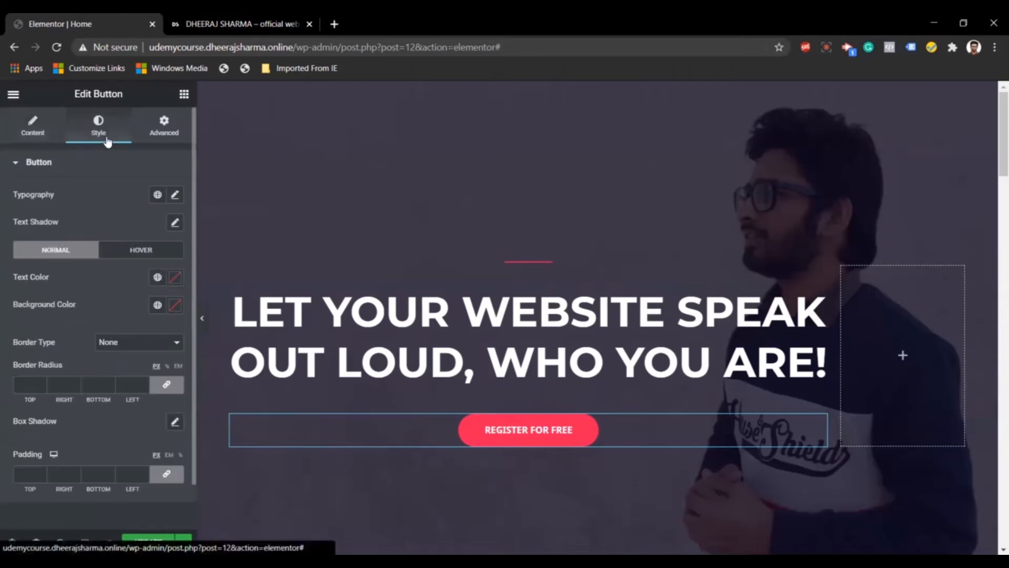
left_click(133, 255)
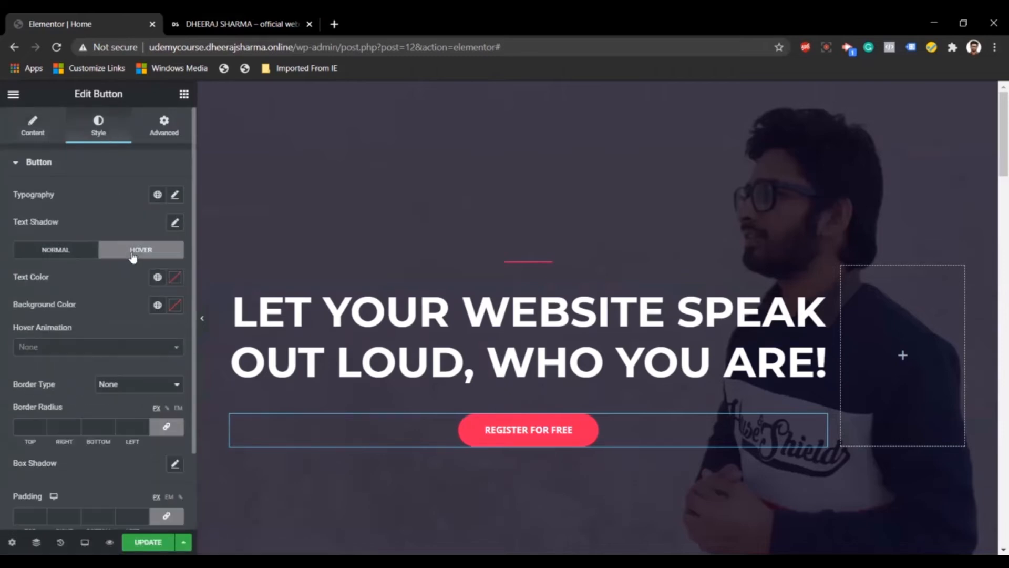
left_click(159, 306)
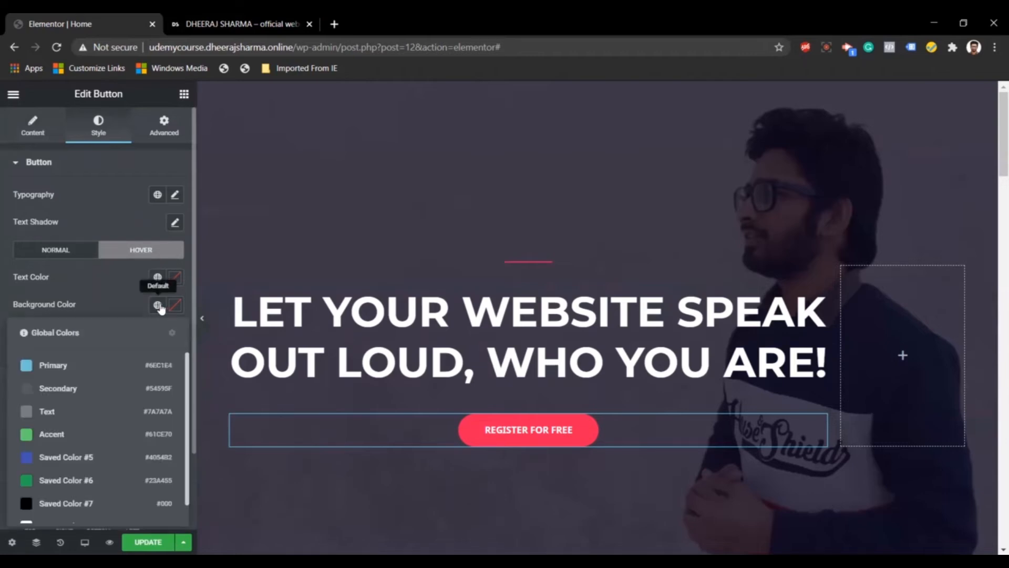
left_click(83, 436)
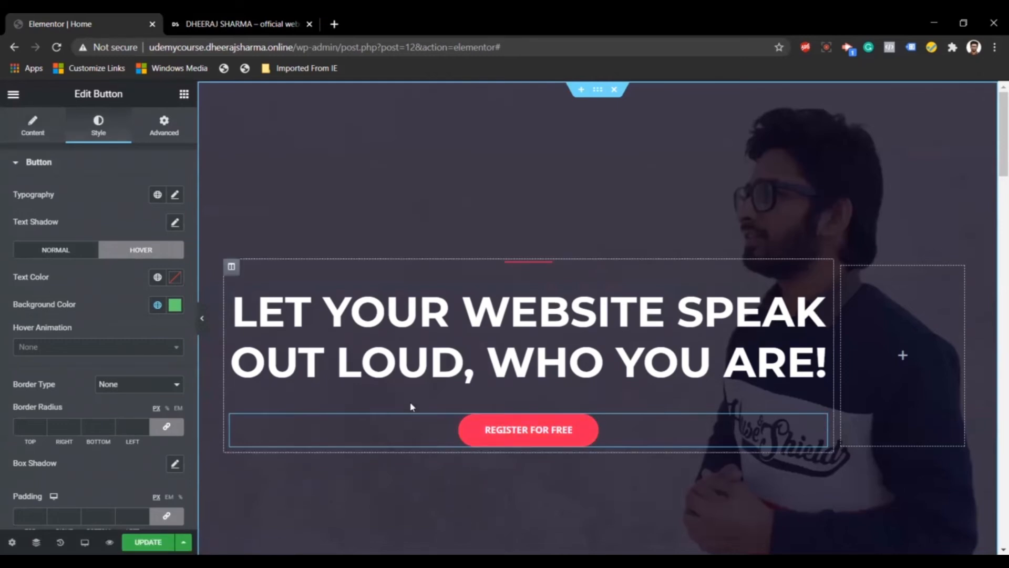
Check the quote section on the reference website and set the home page quote's font family to Montserrat
key("ctrl+Tab")
scroll(410, 287, "down", 5)
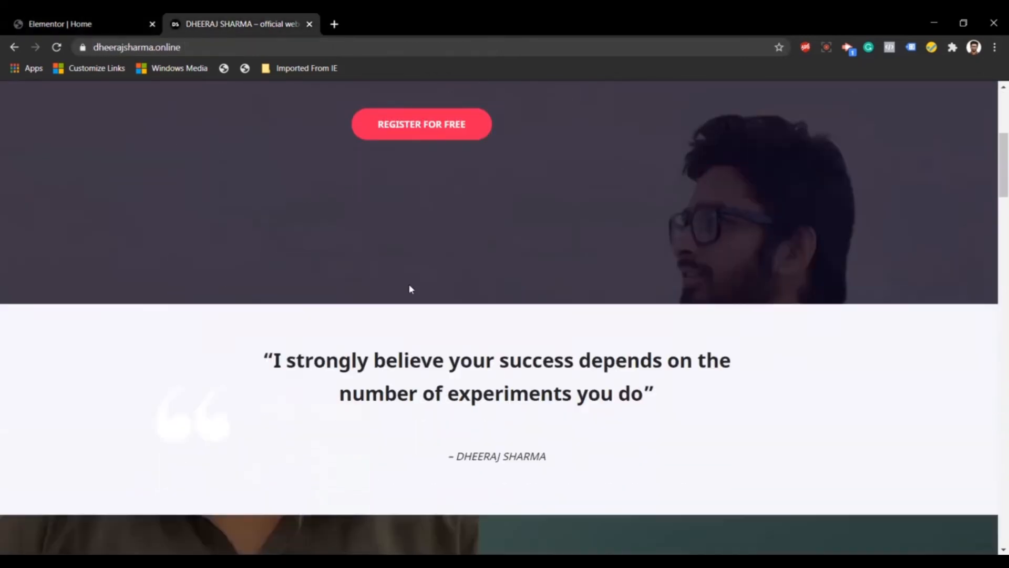
scroll(409, 285, "down", 4)
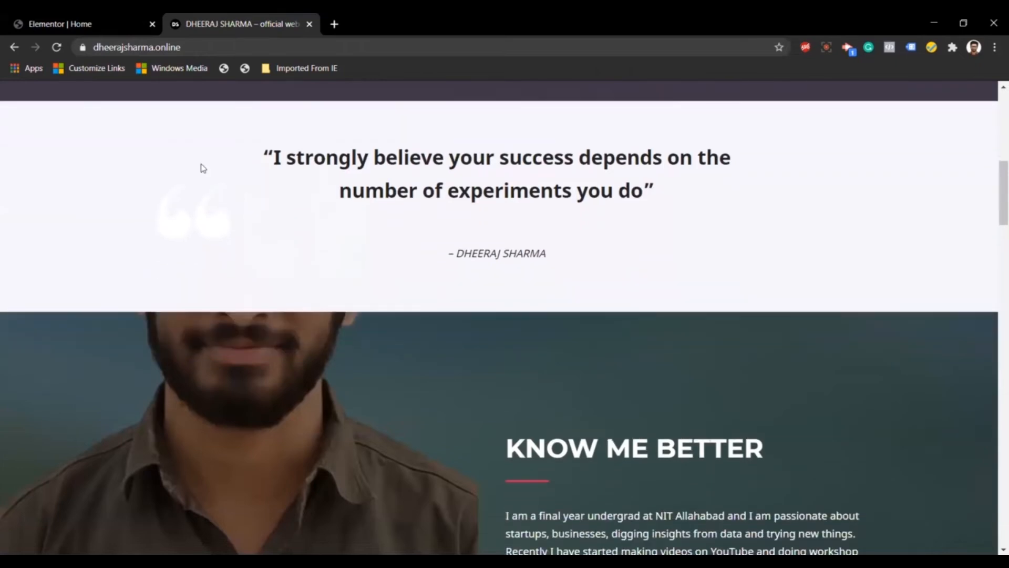
left_click(79, 23)
scroll(420, 341, "down", 8)
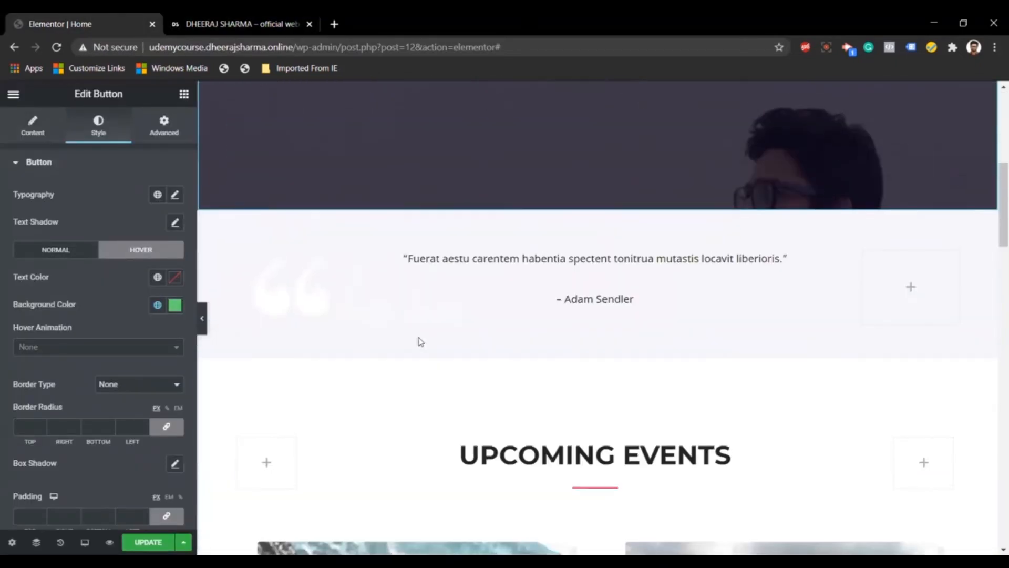
left_click(495, 253)
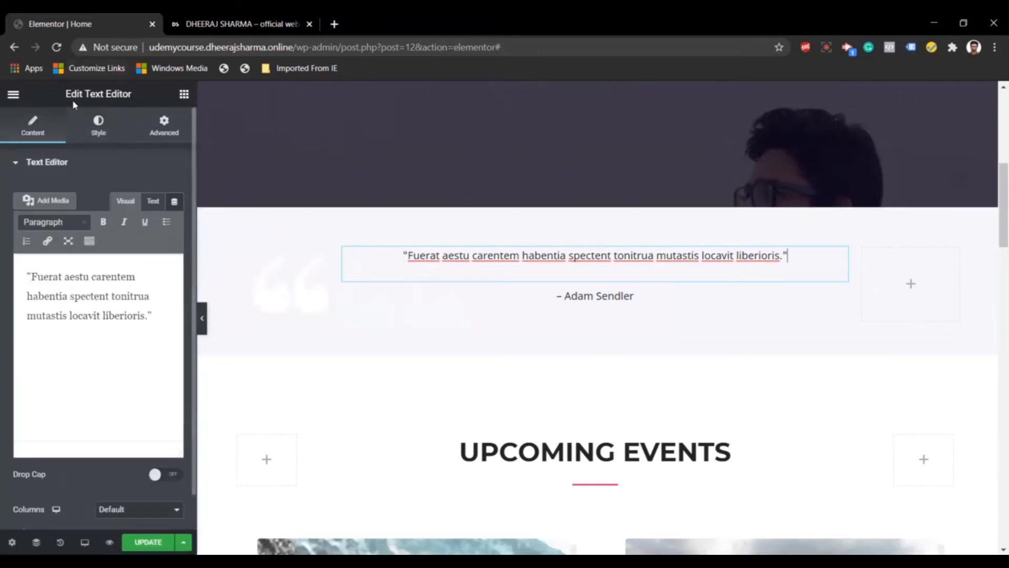
left_click(98, 128)
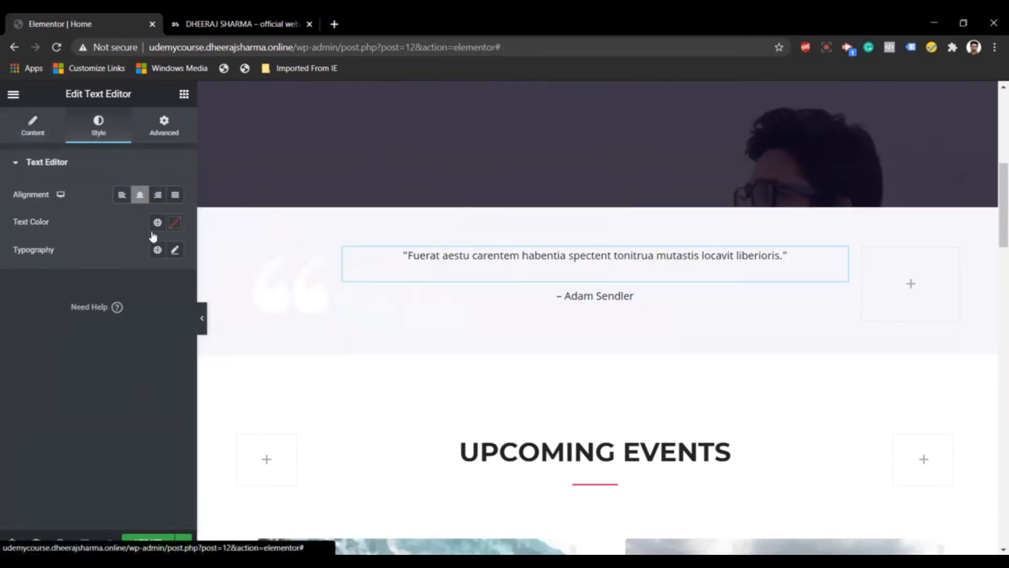
left_click(175, 251)
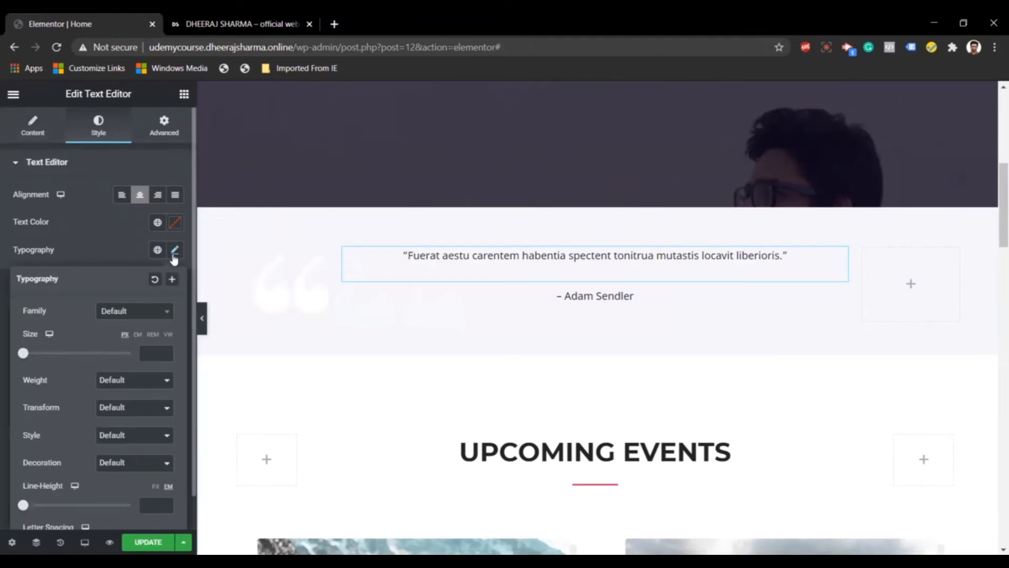
left_click(127, 315)
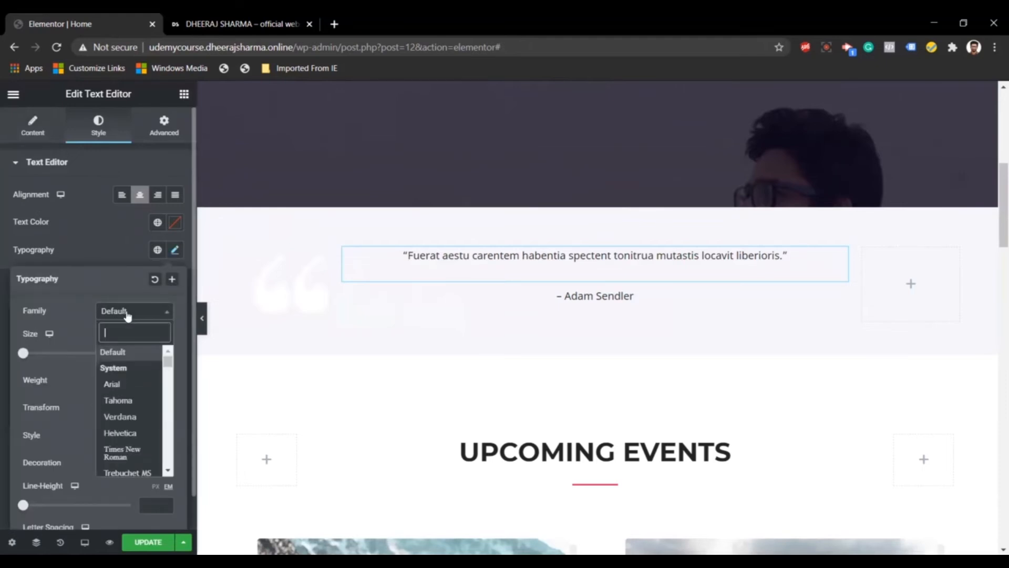
type("monts")
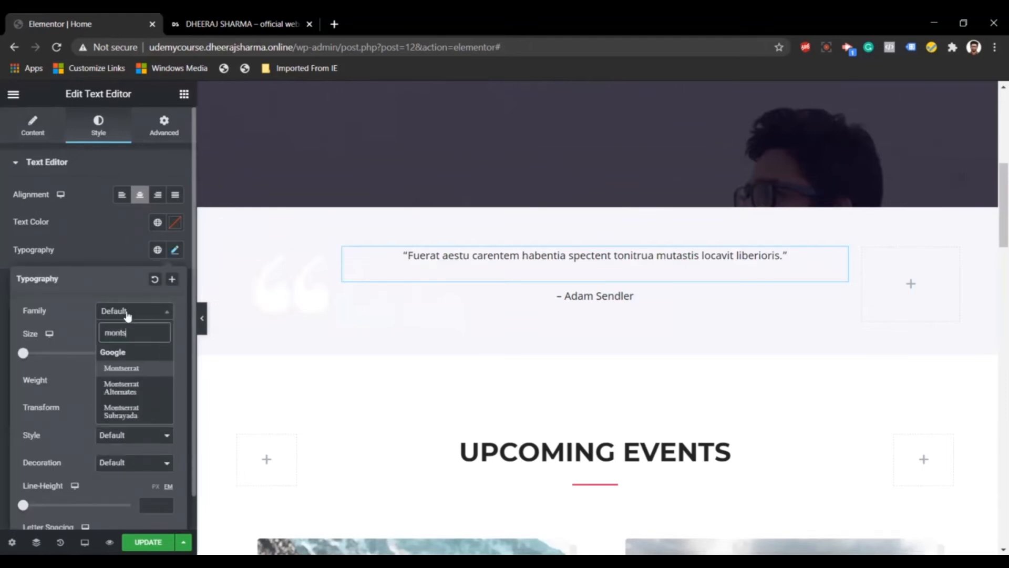
left_click(154, 370)
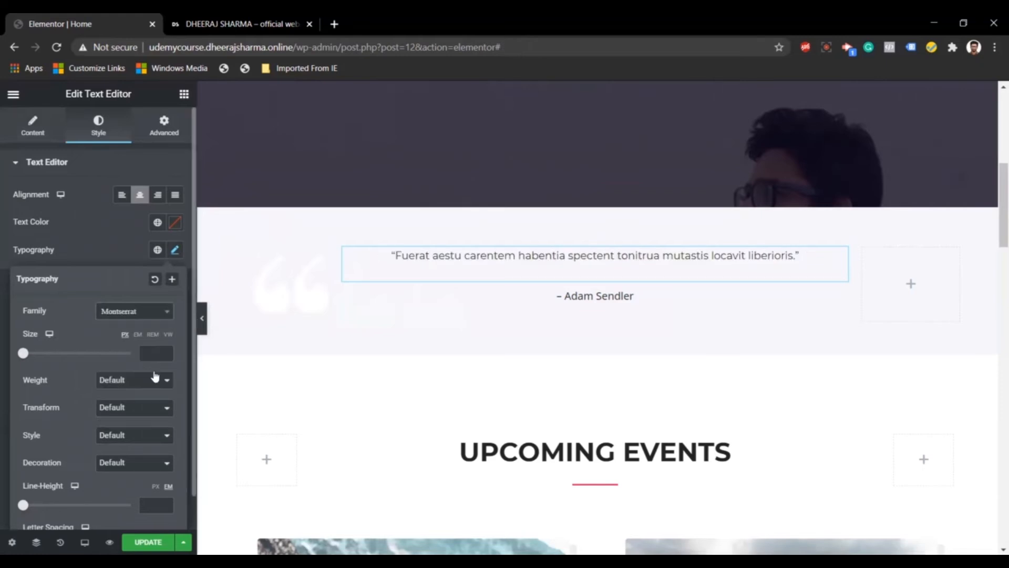
Set the quote text's font size to 35 px and its weight to 600
left_click_drag(23, 354, 41, 355)
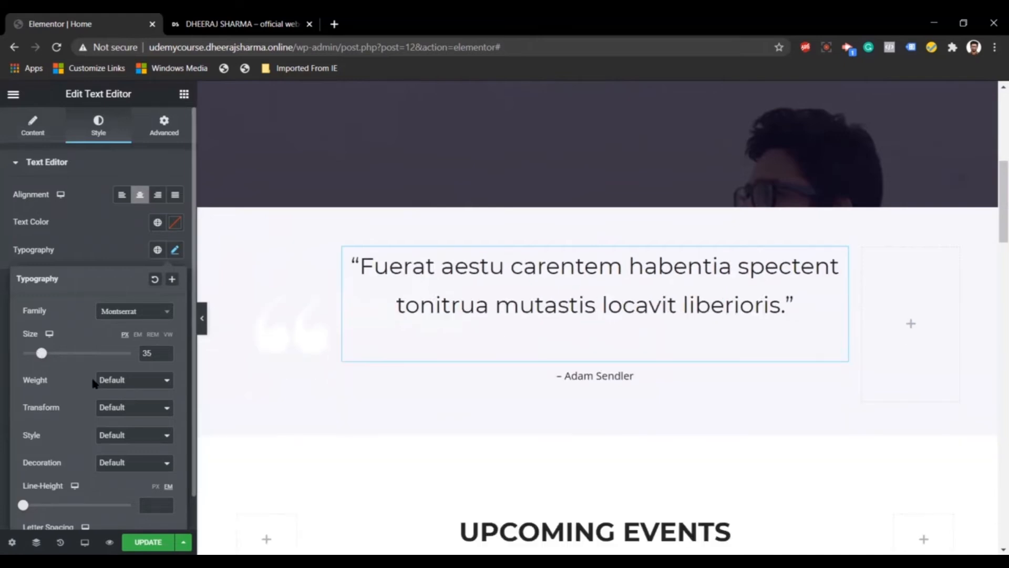
scroll(94, 383, "down", 1)
scroll(70, 446, "down", 1)
scroll(72, 448, "up", 2)
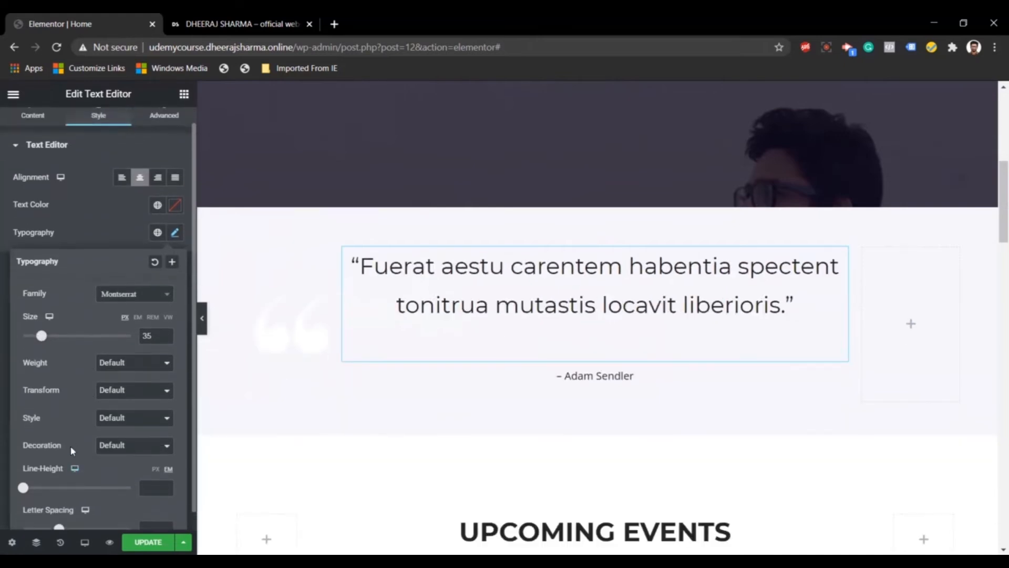
left_click(136, 379)
left_click(135, 404)
left_click(138, 400)
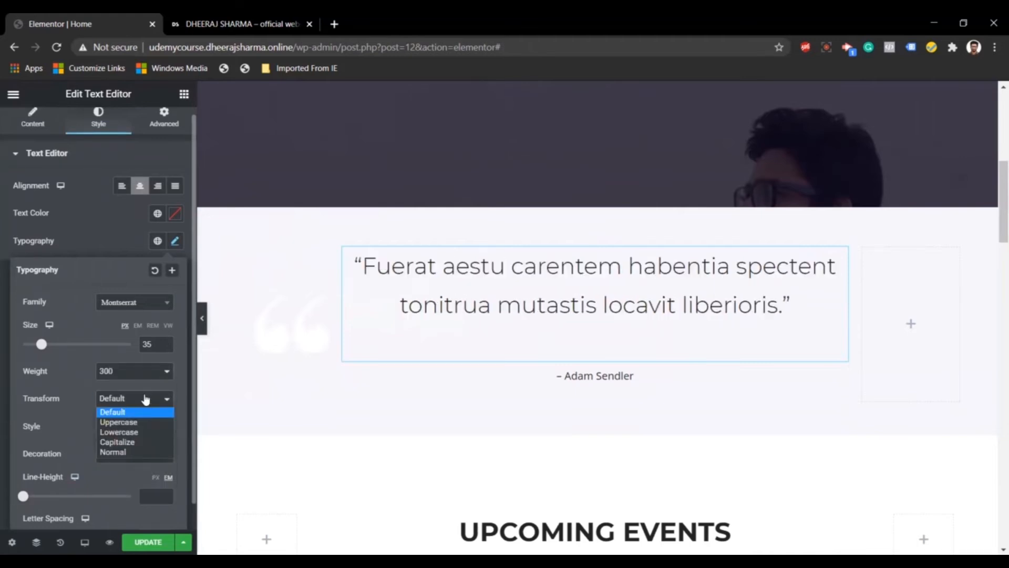
left_click(141, 373)
left_click(142, 437)
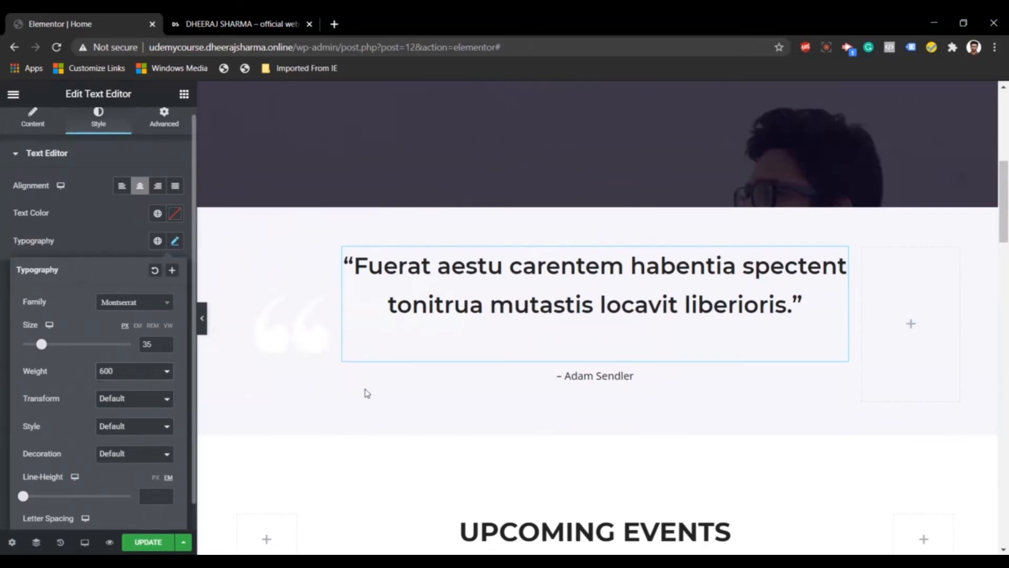
Replace the author line under the quote with a hyphen and the site owner's full name in capitals
left_click(595, 379)
triple_click(595, 378)
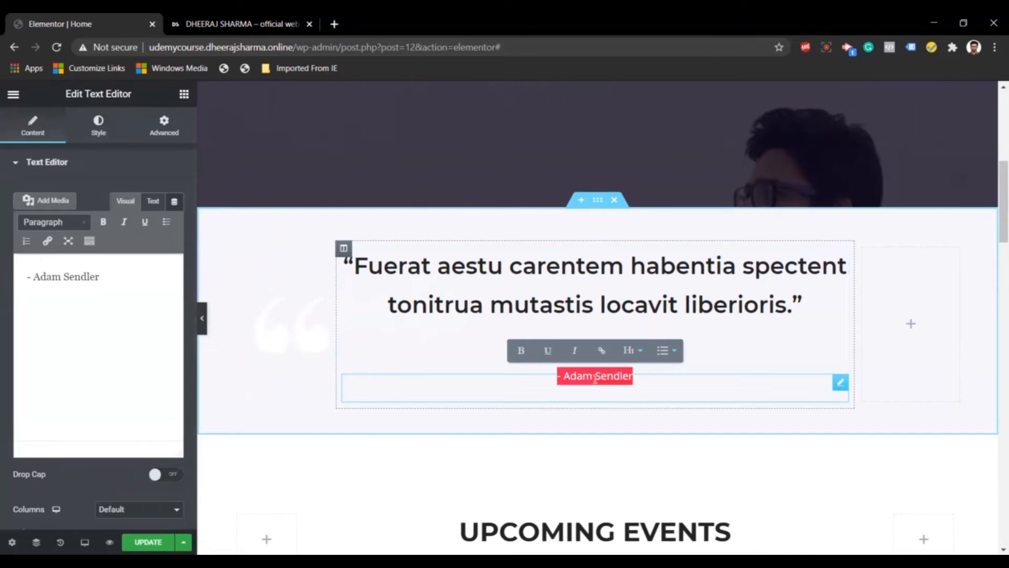
type("D")
key("Left")
type("-")
key("Right")
type("HEE")
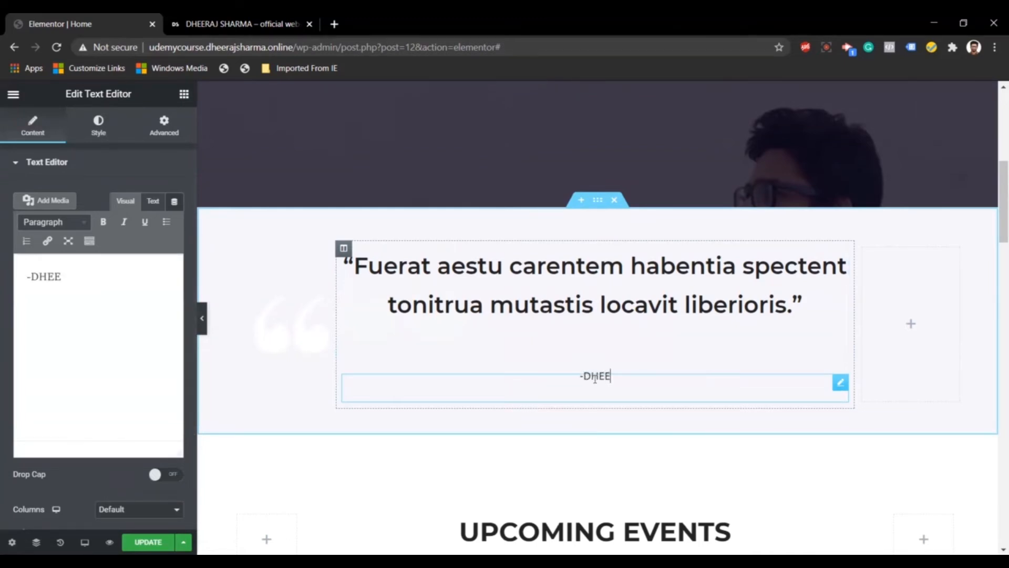
type("RAJ SHARMA")
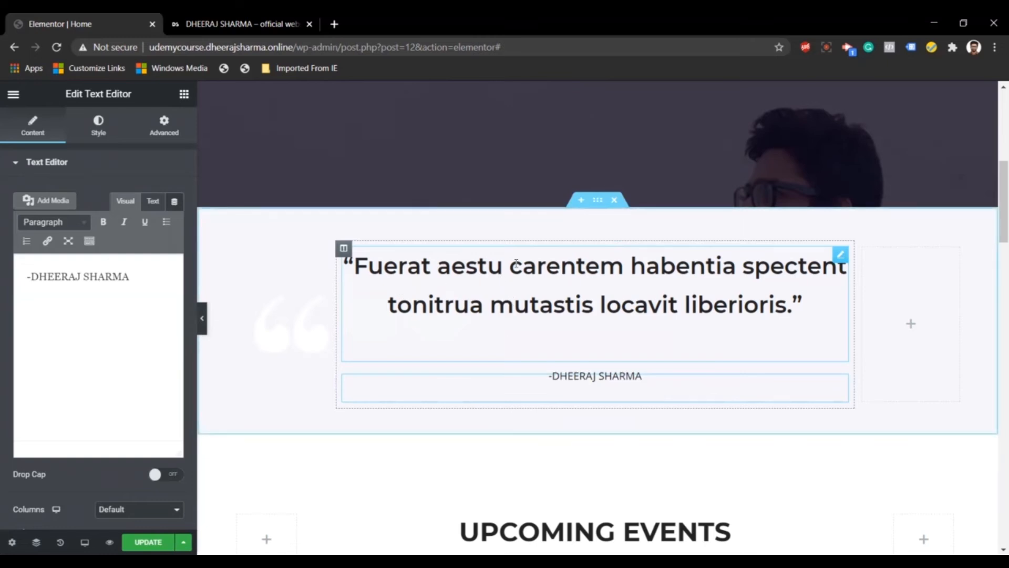
Examine the "Know Me Better" section on the reference website and find the section with the same layout on the edited home page
scroll(354, 192, "down", 5)
key("ctrl+Tab")
scroll(455, 348, "down", 4)
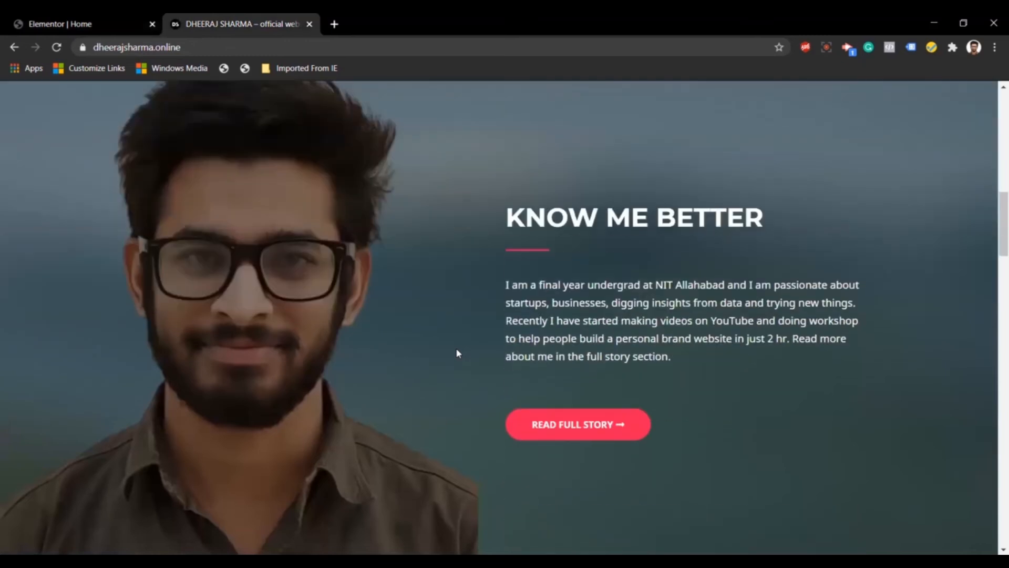
scroll(456, 348, "up", 1)
scroll(455, 348, "down", 1)
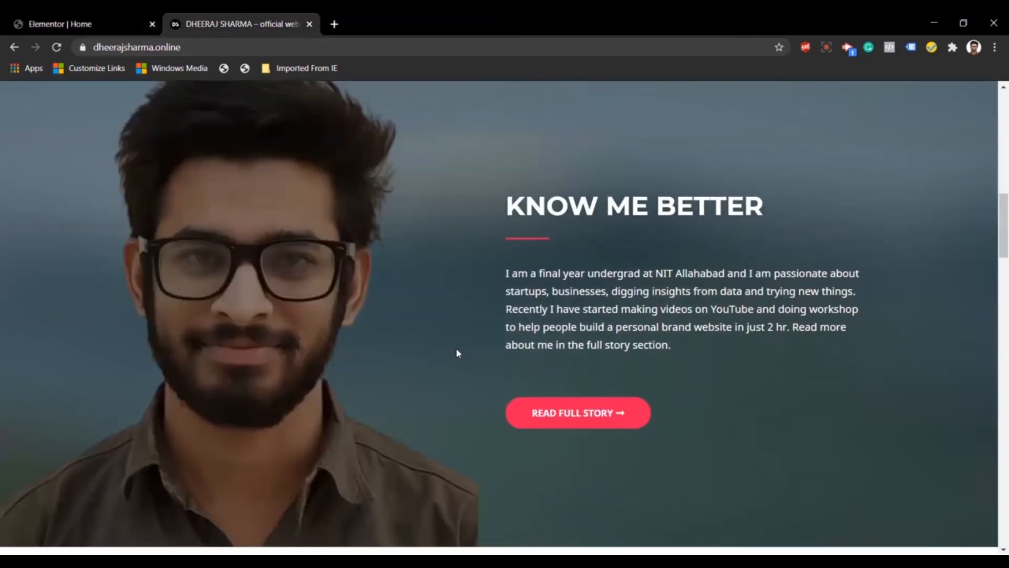
left_click(121, 24)
scroll(426, 373, "down", 10)
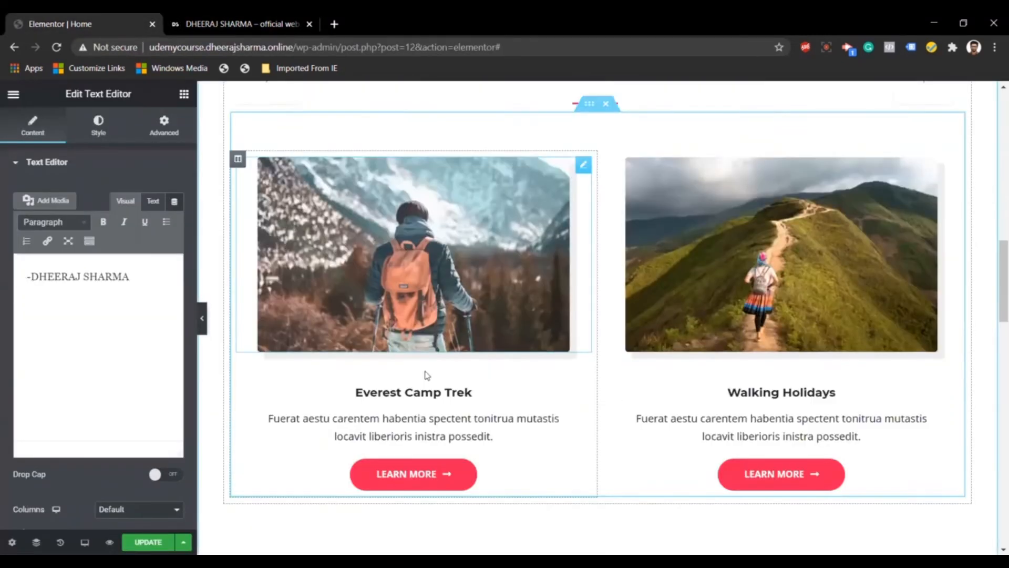
scroll(426, 370, "down", 3)
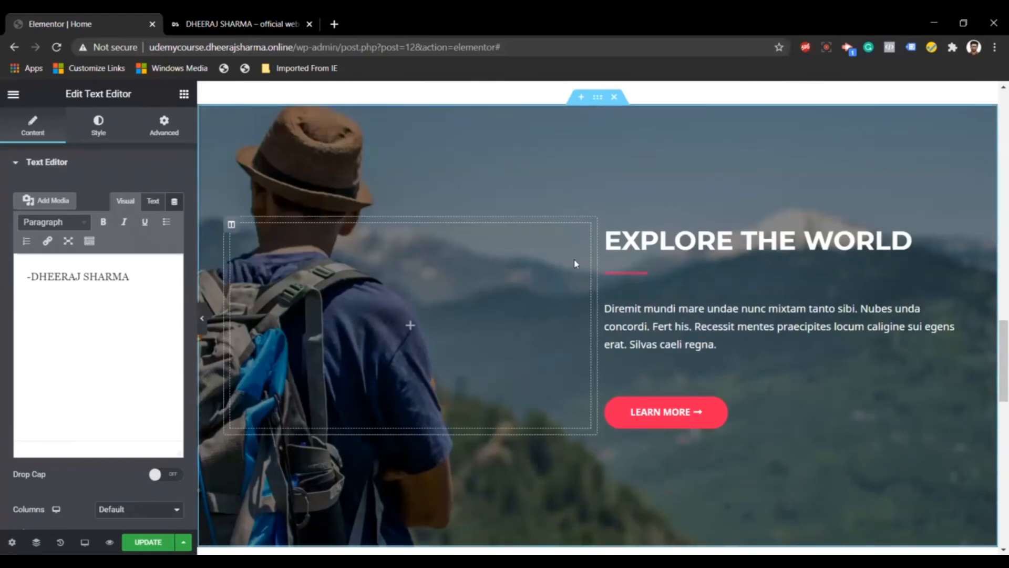
Copy the "Explore The World" section and paste the copy directly below the quote section
scroll(575, 264, "up", 2)
scroll(576, 264, "up", 6)
scroll(576, 263, "down", 5)
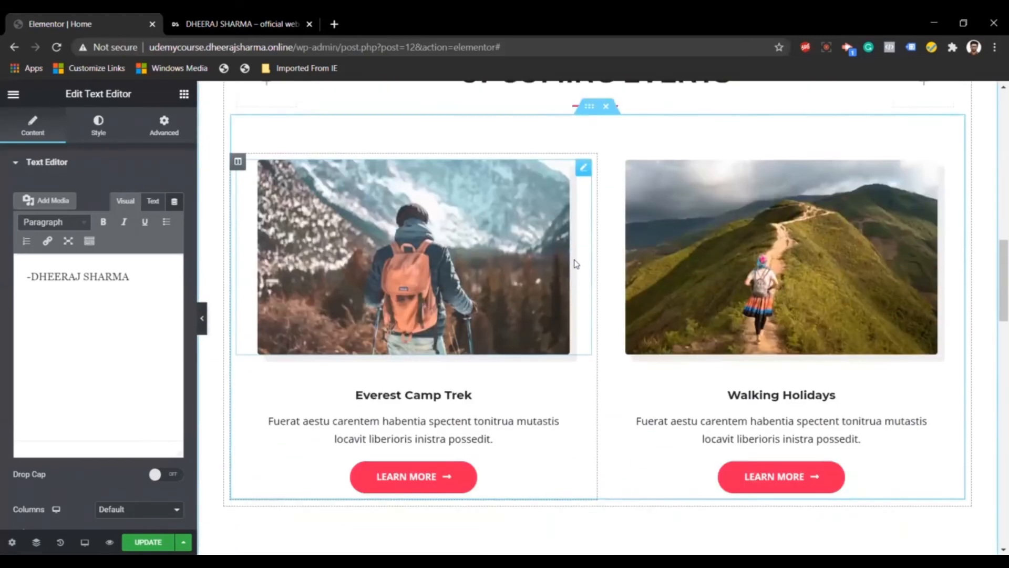
scroll(575, 264, "down", 4)
scroll(534, 317, "up", 2)
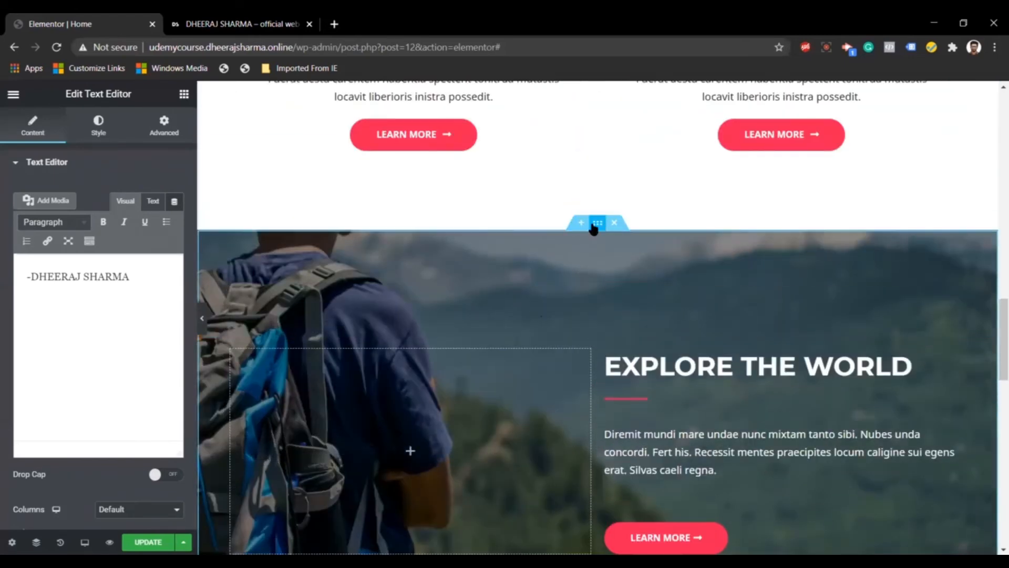
right_click(593, 227)
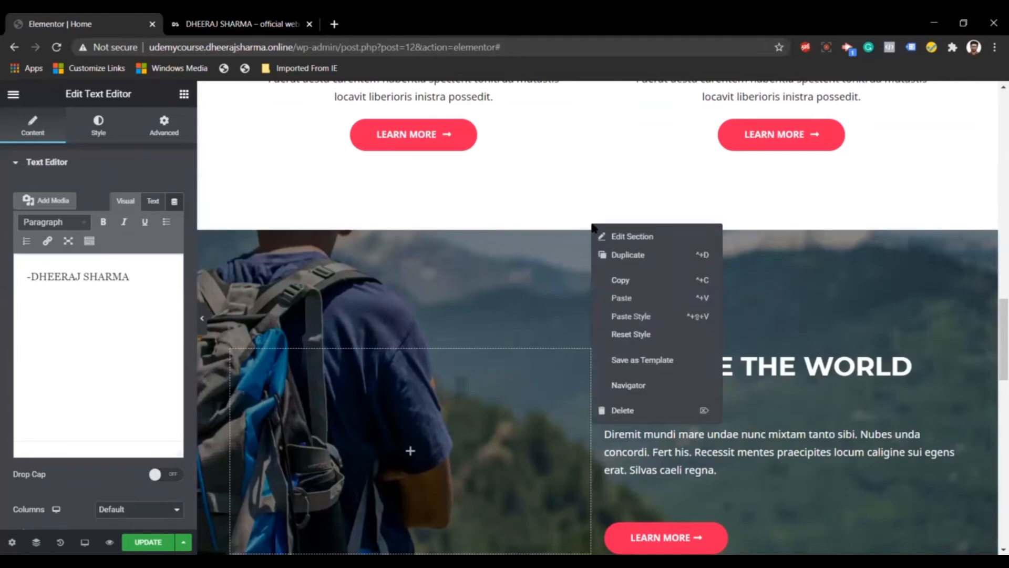
left_click(610, 281)
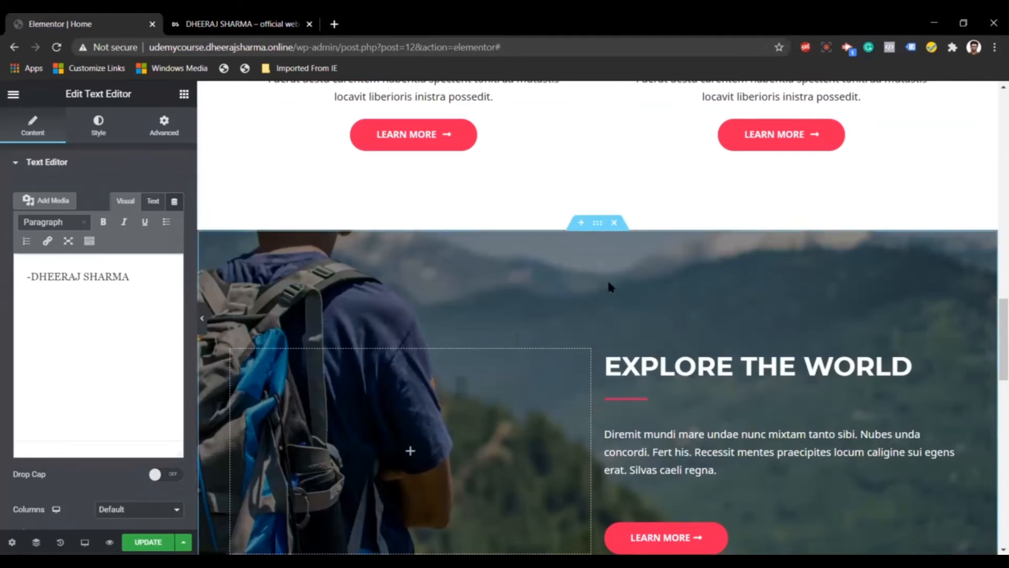
scroll(610, 284, "up", 8)
scroll(608, 285, "up", 5)
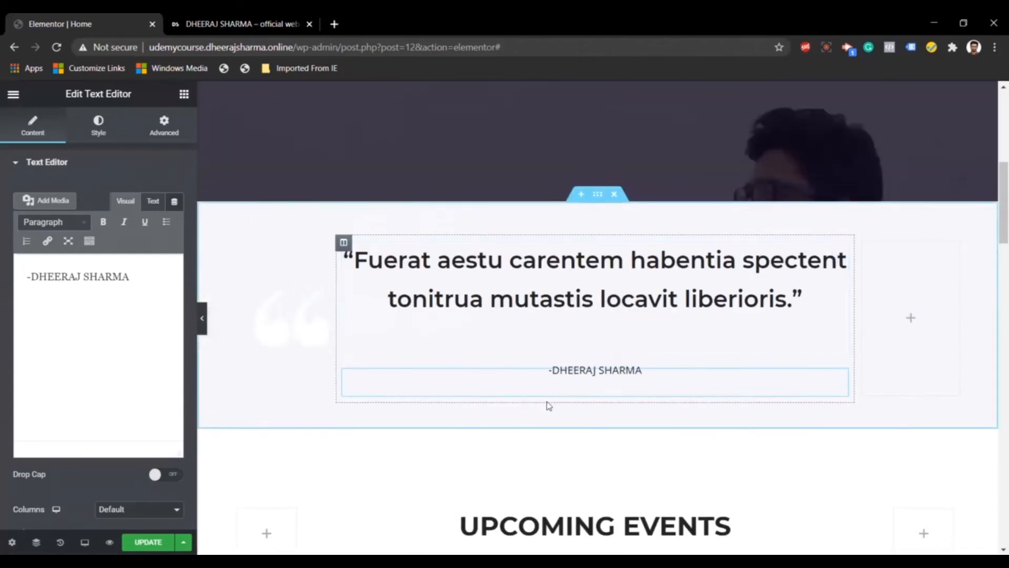
right_click(597, 203)
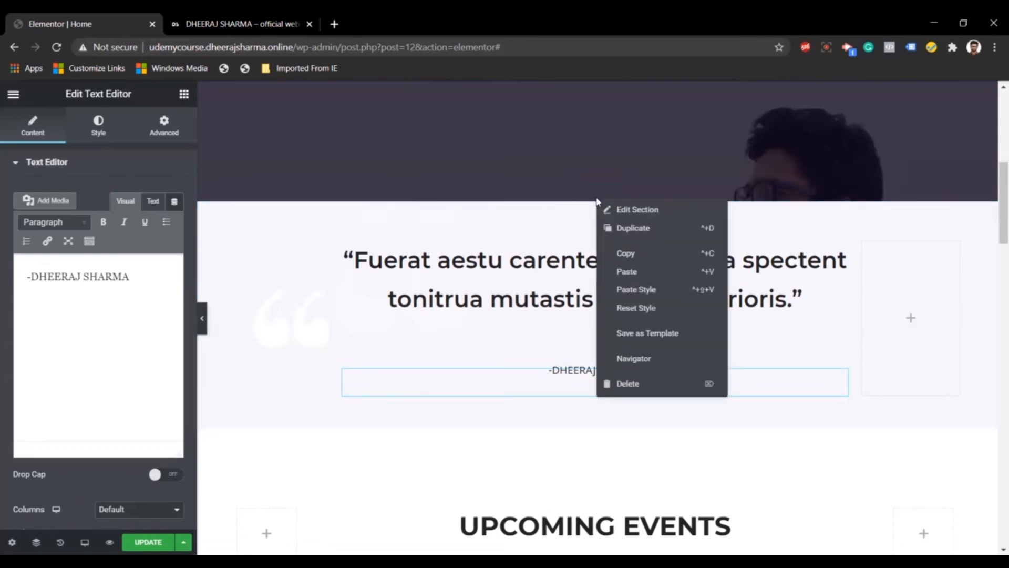
left_click(622, 272)
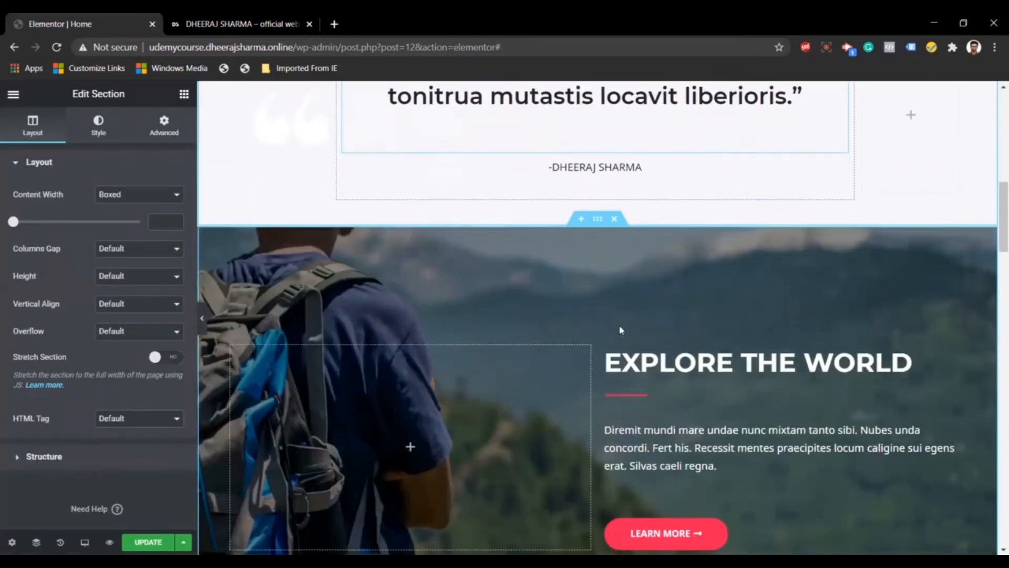
Delete the original "Explore The World" section below the Upcoming Events section
scroll(435, 299, "down", 7)
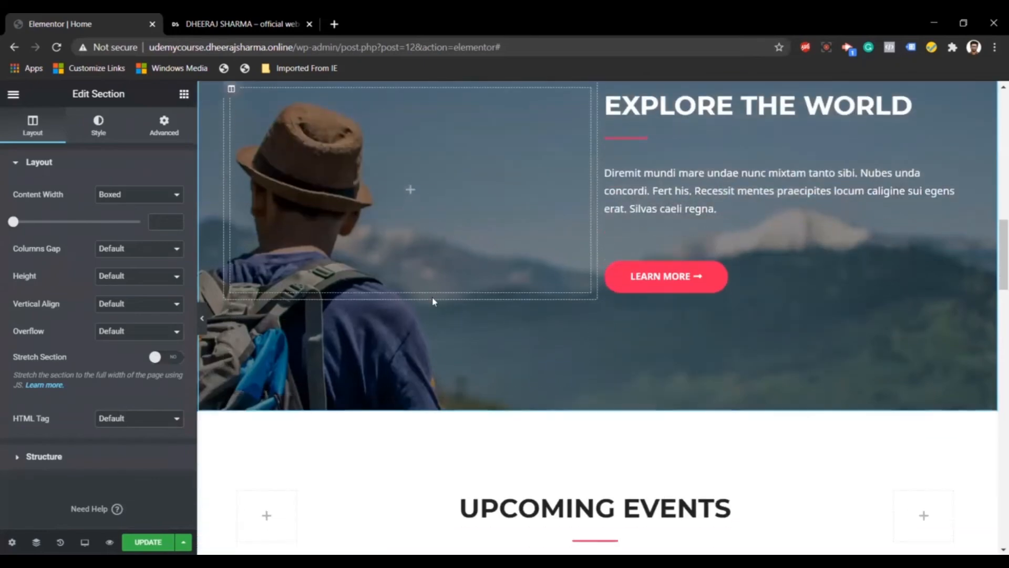
scroll(435, 300, "down", 12)
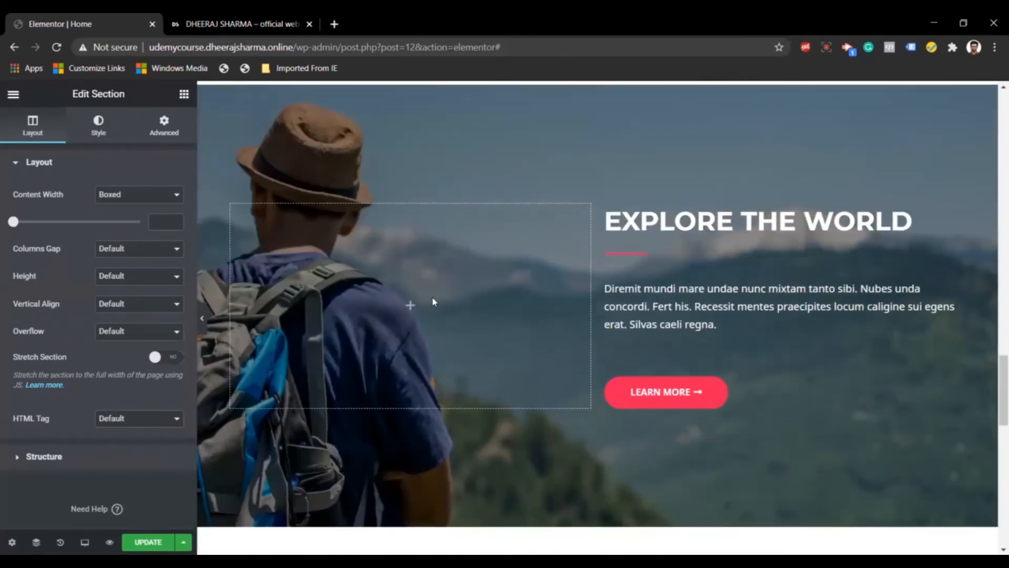
scroll(435, 301, "up", 1)
scroll(435, 301, "up", 1)
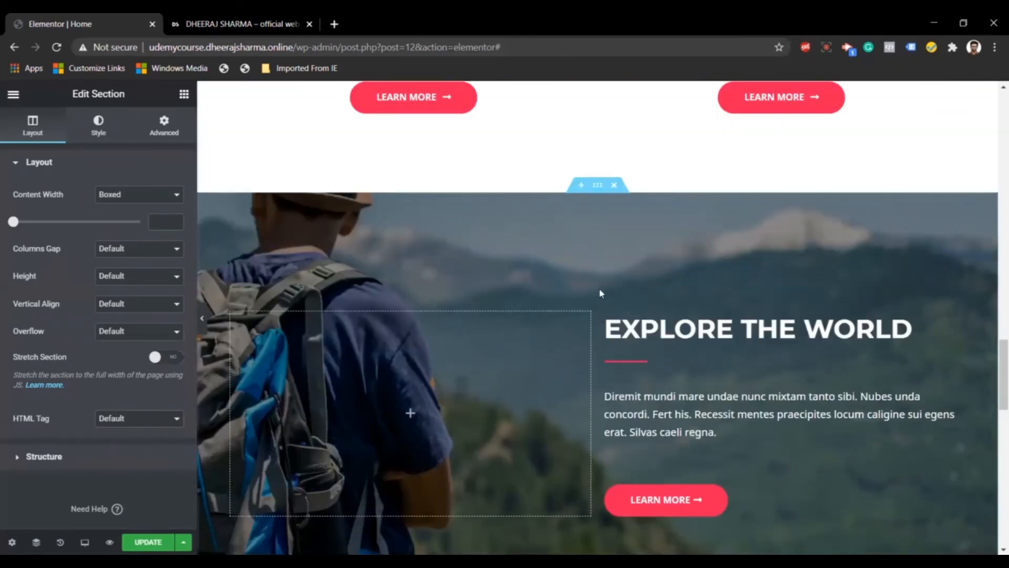
left_click(614, 186)
scroll(559, 301, "up", 5)
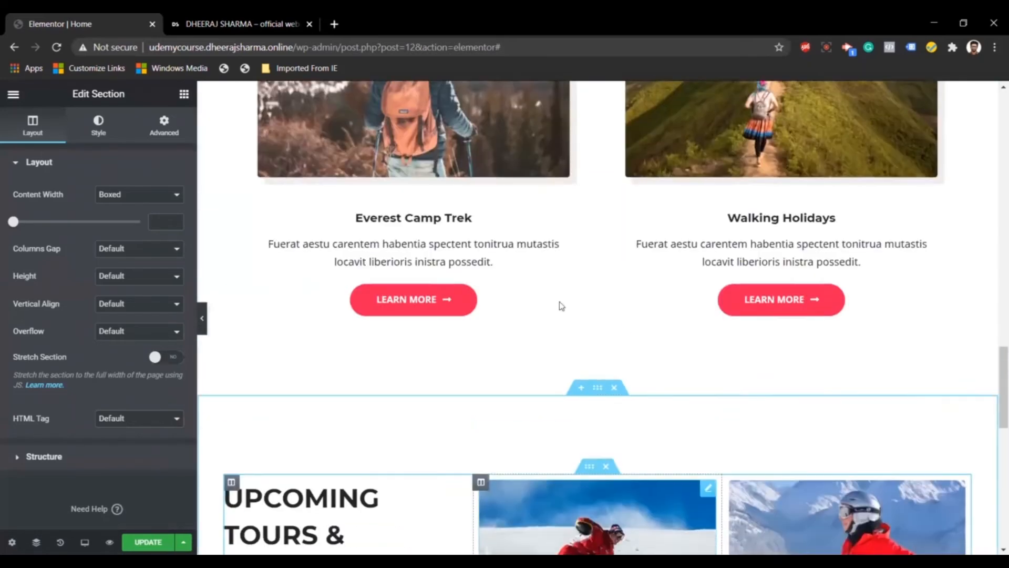
key("ctrl+z")
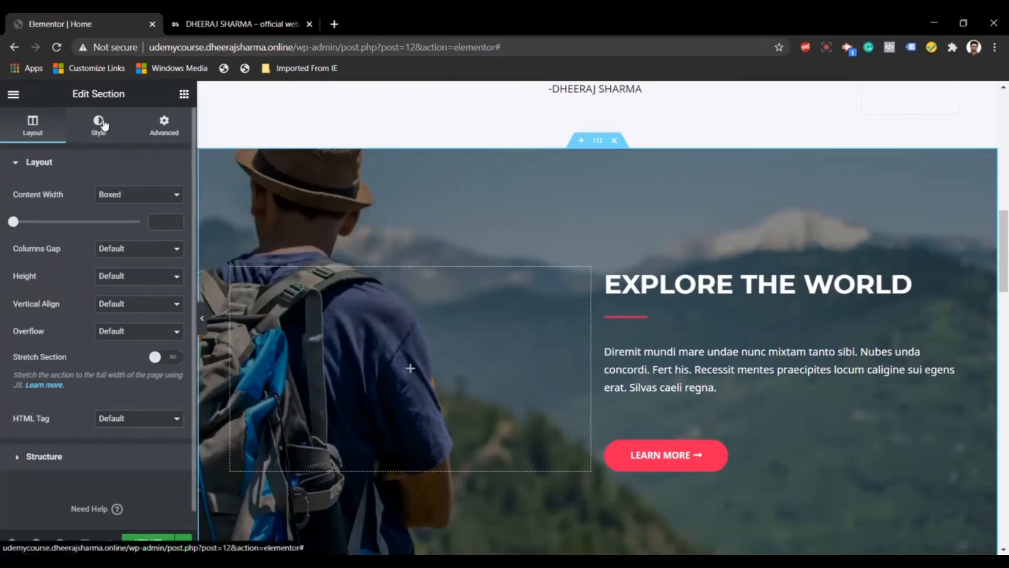
Upload Untitled design (12).png from the desktop's Website Resources folder and set it as the "Explore The World" section's background image
left_click(102, 125)
left_click(95, 322)
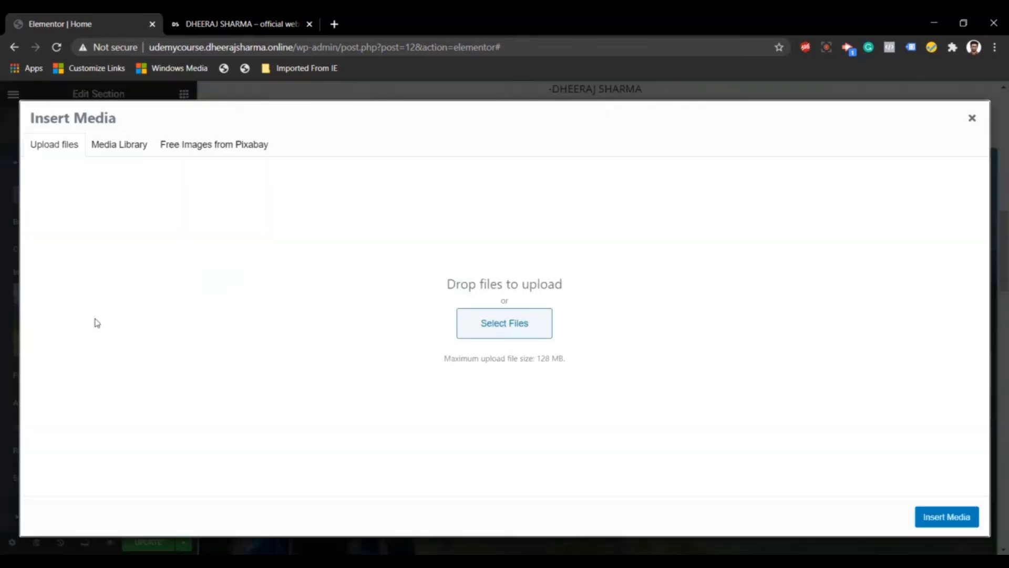
left_click(483, 332)
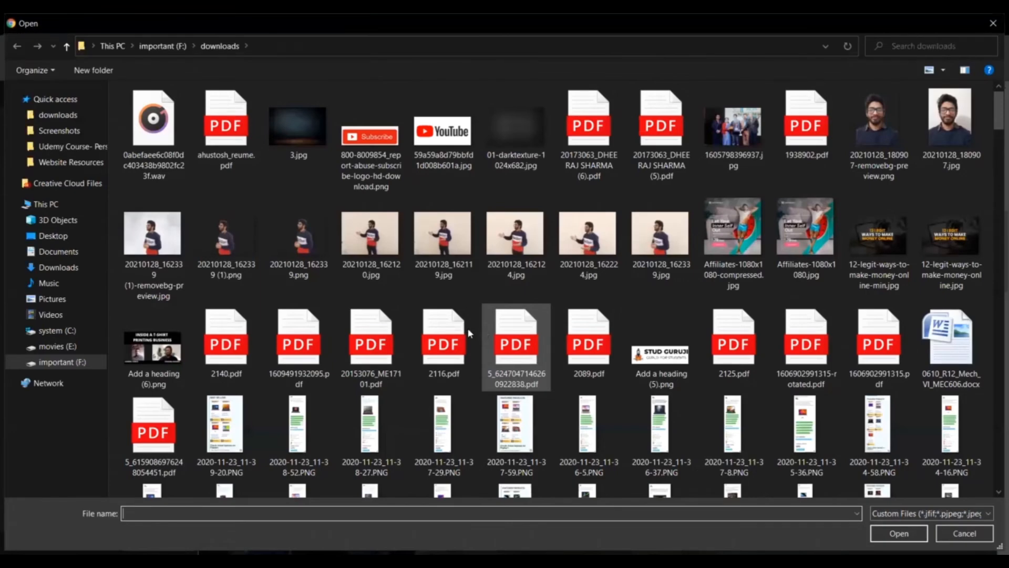
left_click(70, 235)
scroll(309, 322, "down", 3)
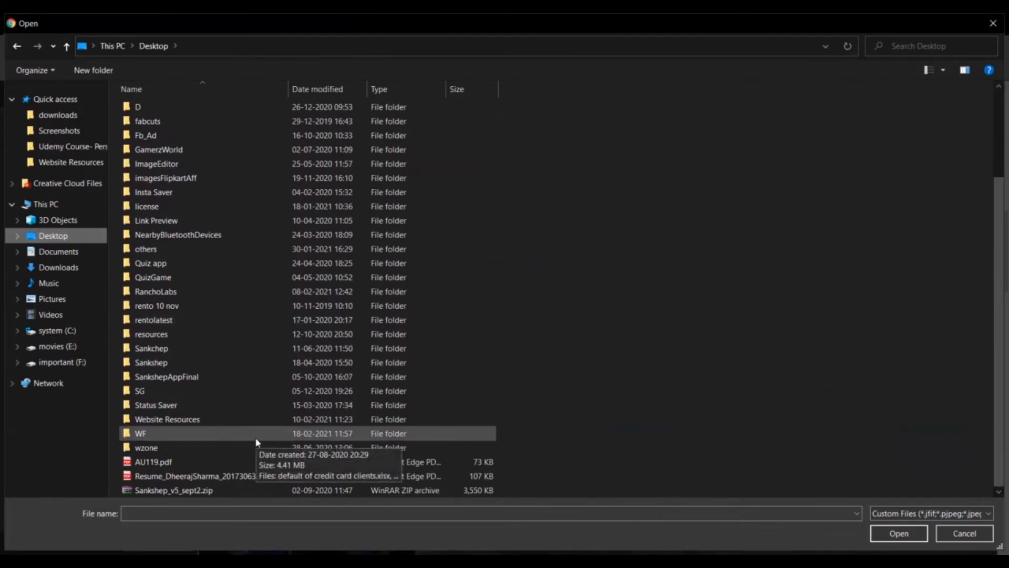
double_click(257, 419)
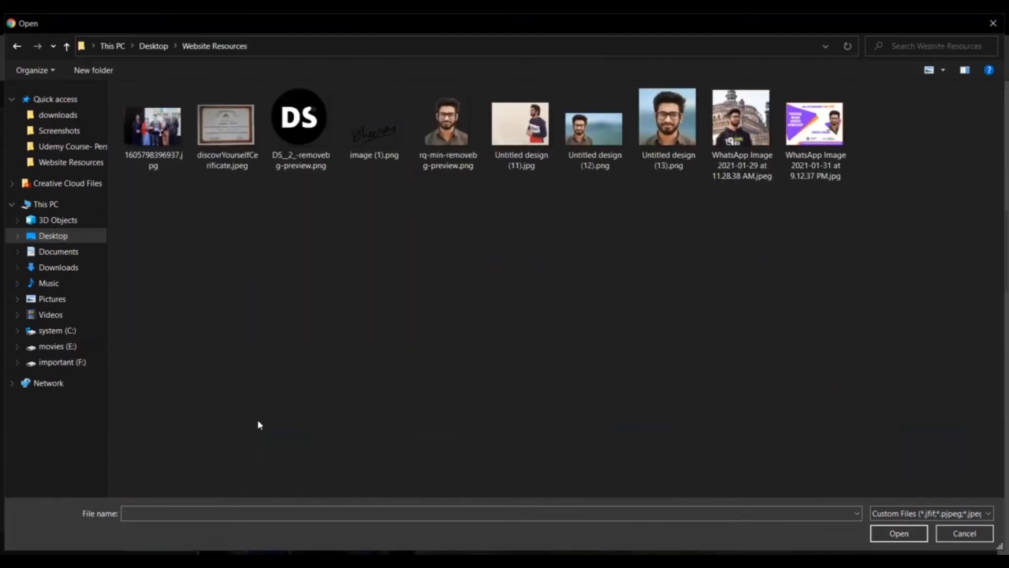
double_click(600, 158)
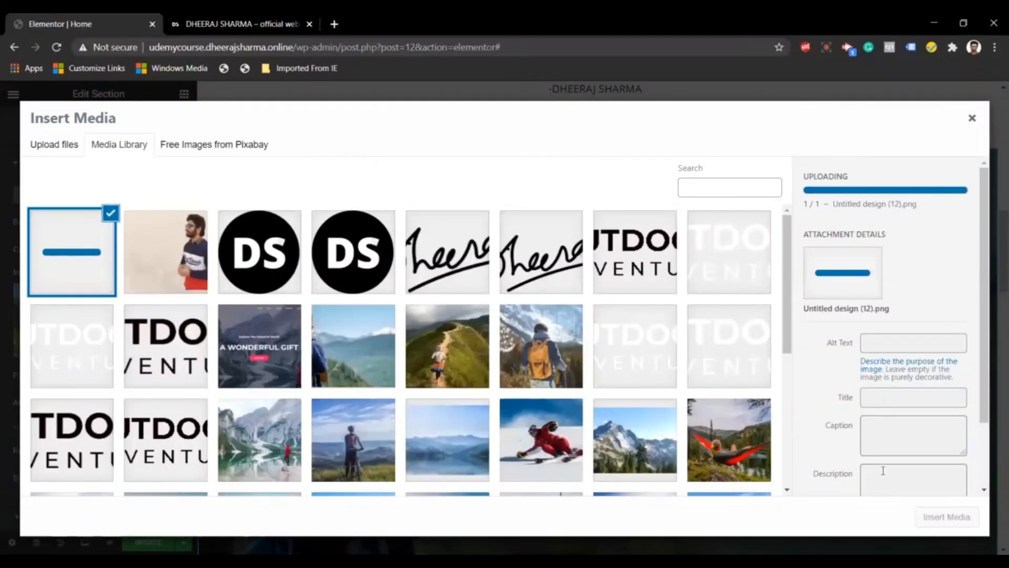
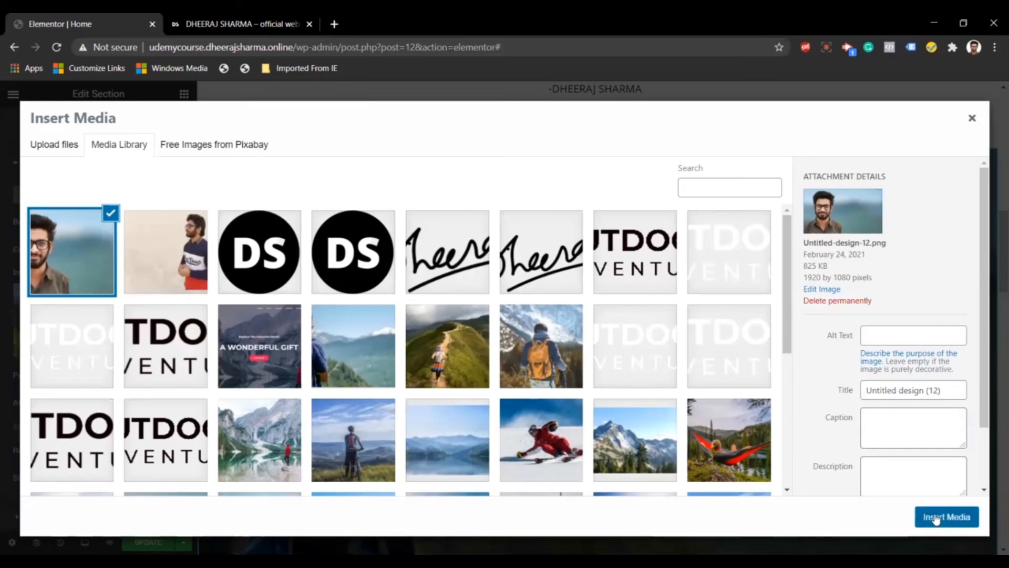
left_click(935, 519)
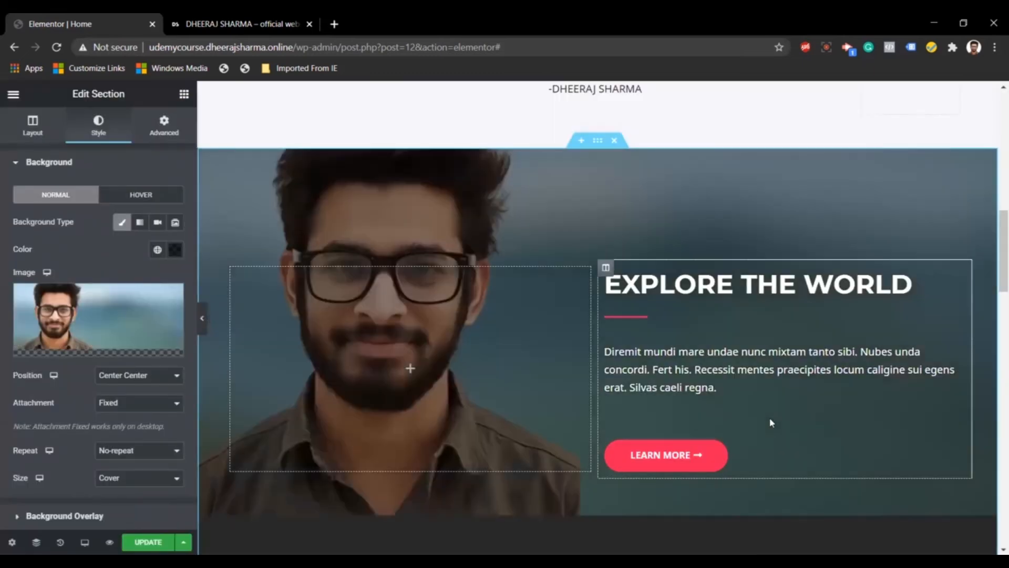
scroll(771, 422, "down", 2)
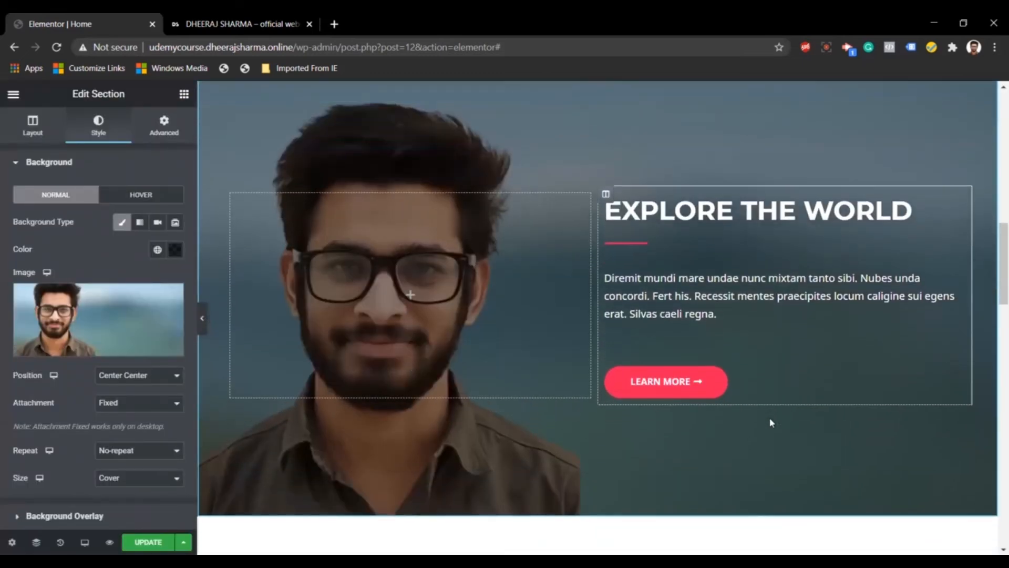
scroll(771, 422, "up", 1)
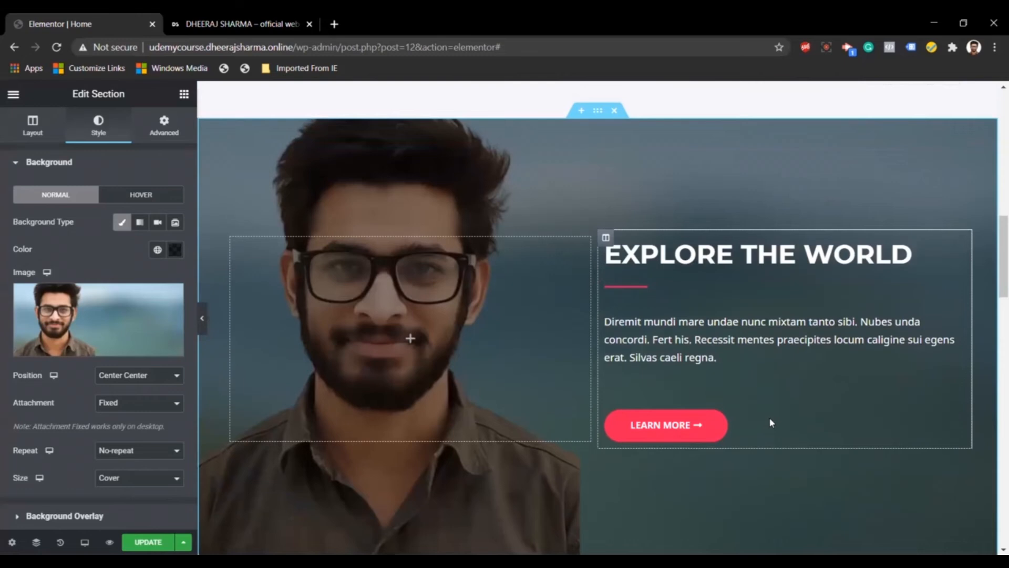
Open the "Explore The World" heading and the paragraph below it to inspect their editable text
left_click(732, 261)
left_click(732, 261)
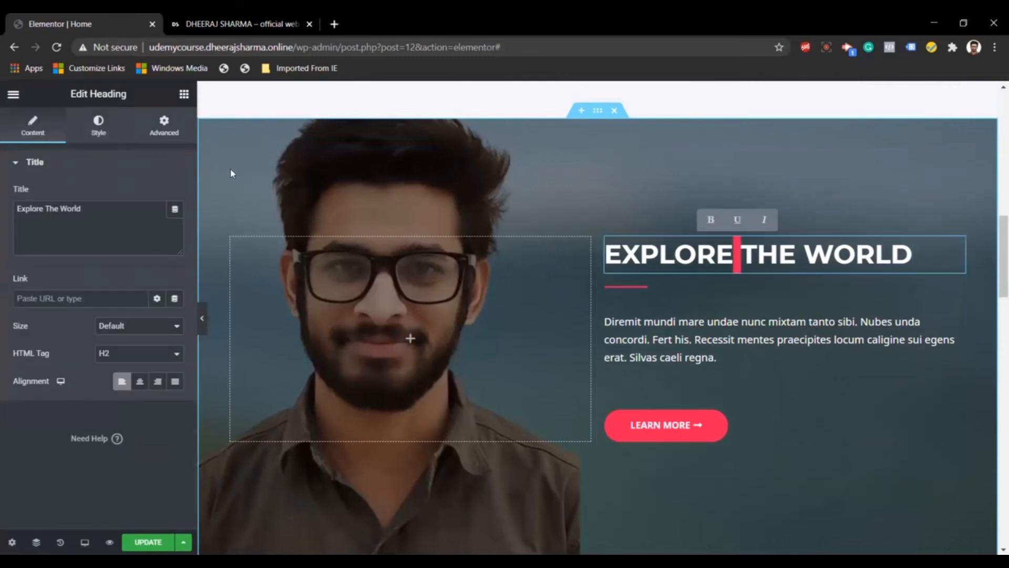
triple_click(62, 211)
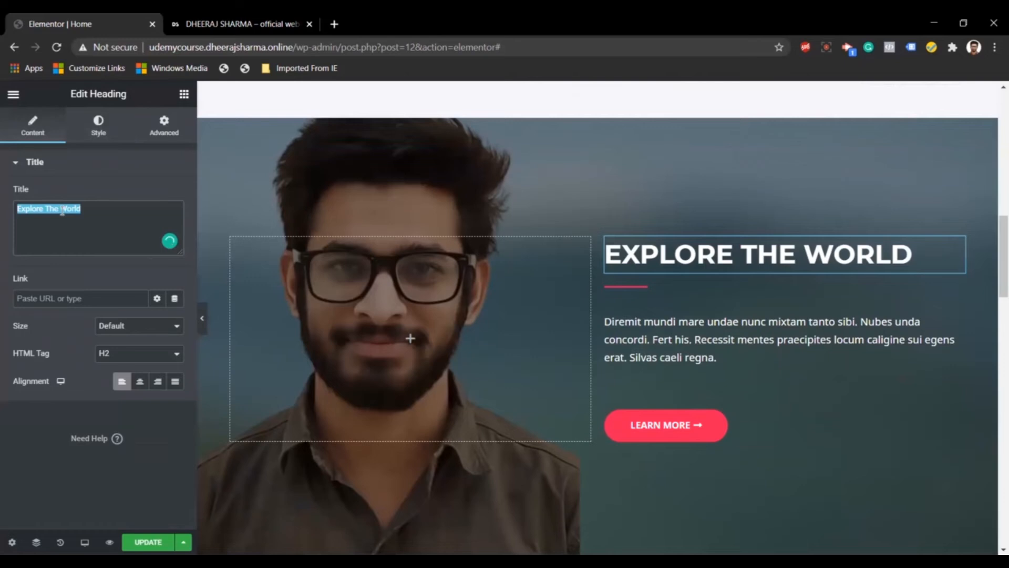
left_click(113, 228)
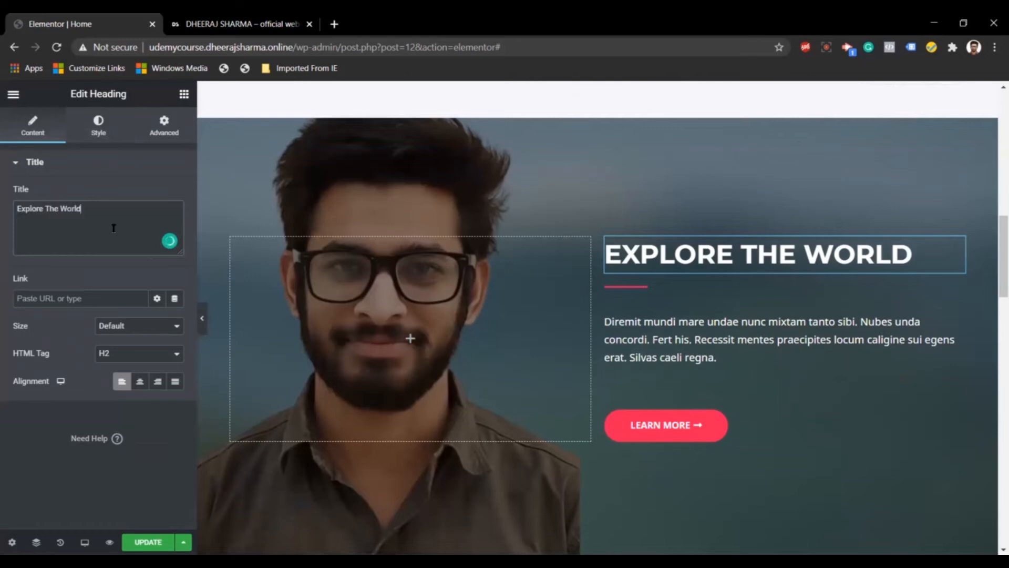
triple_click(654, 336)
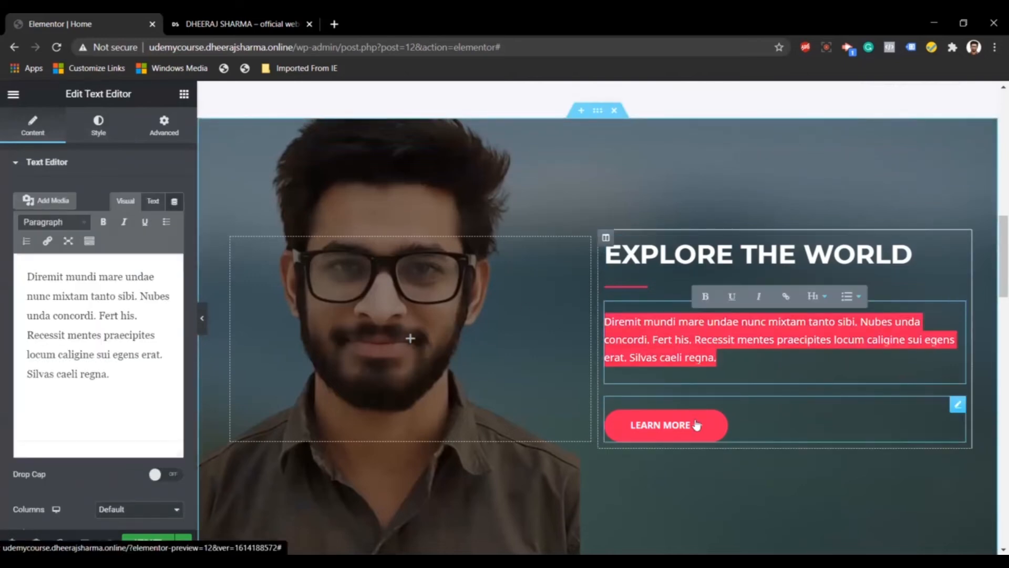
Set the hover background of the "Explore The World" section's Learn More button to the green global color
left_click(734, 429)
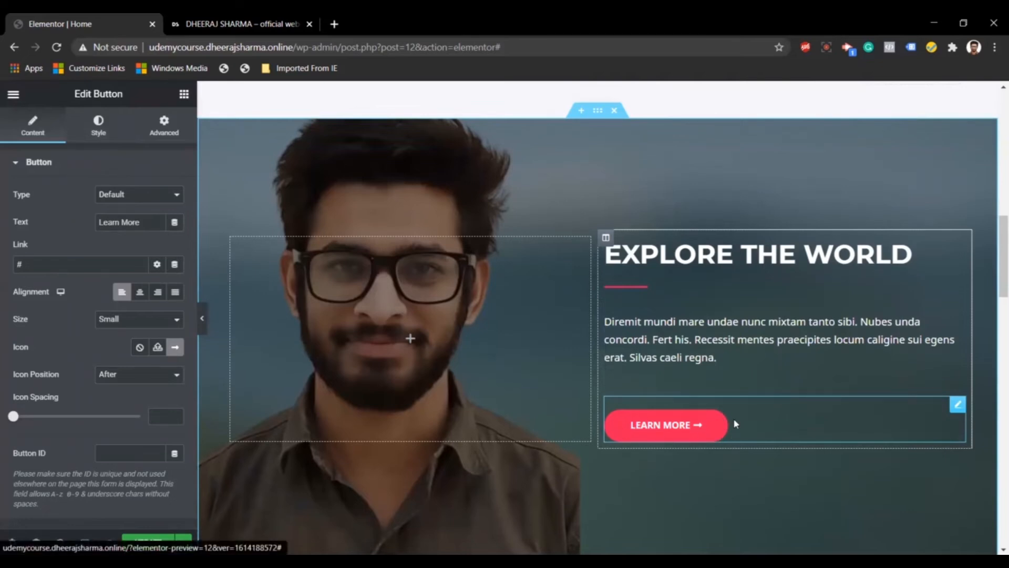
left_click(99, 133)
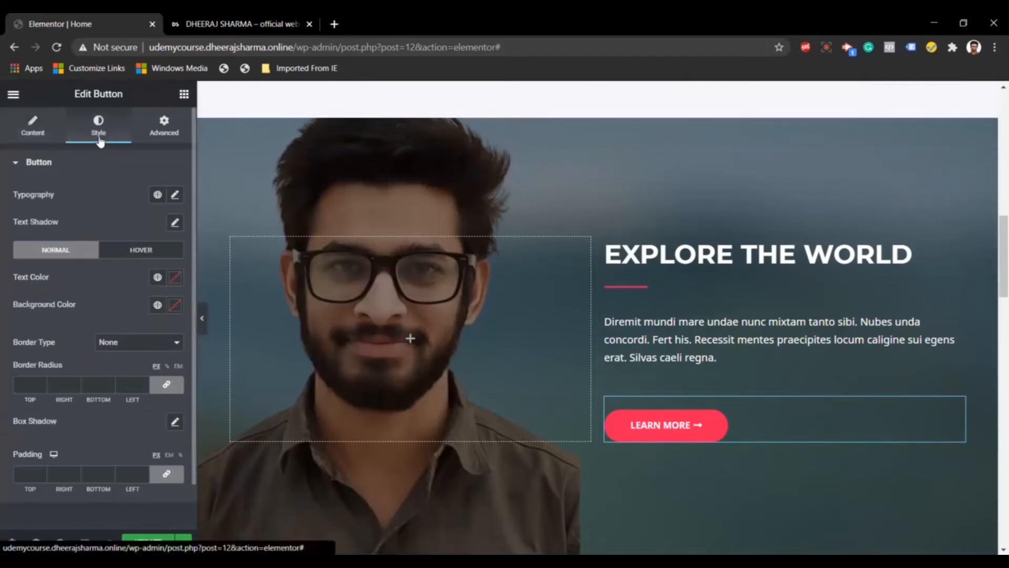
left_click(116, 254)
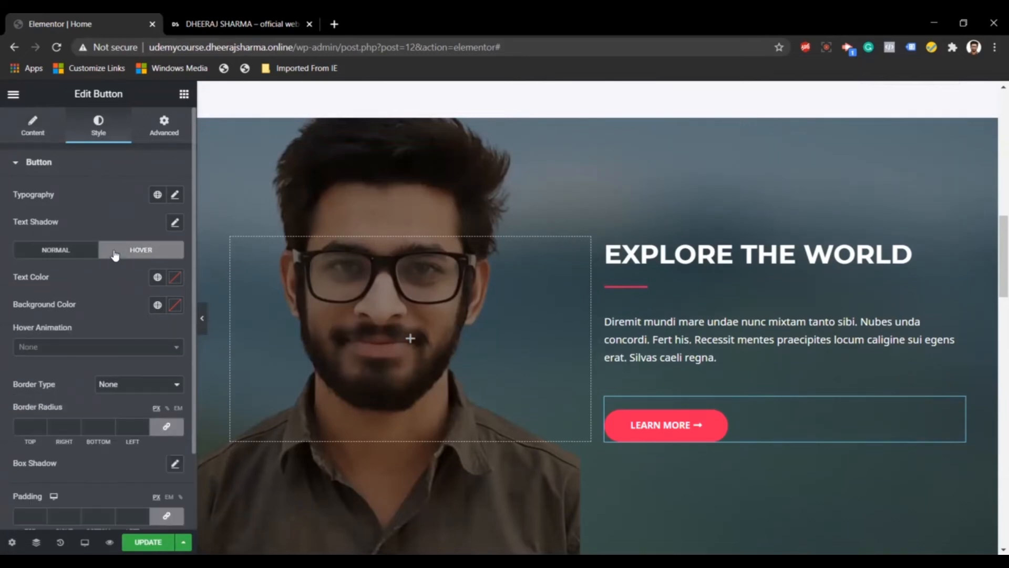
left_click(171, 305)
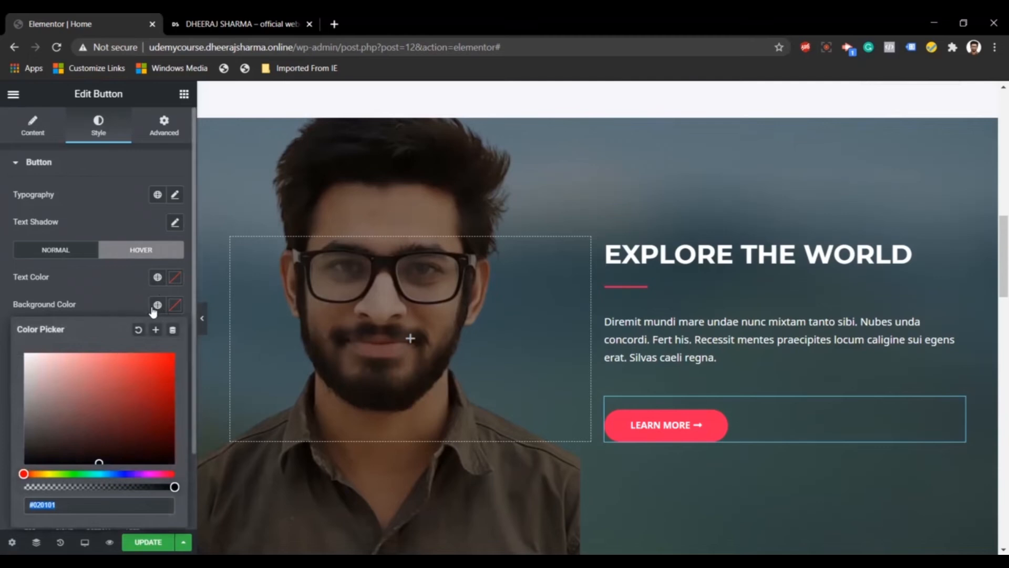
left_click(157, 306)
left_click(53, 432)
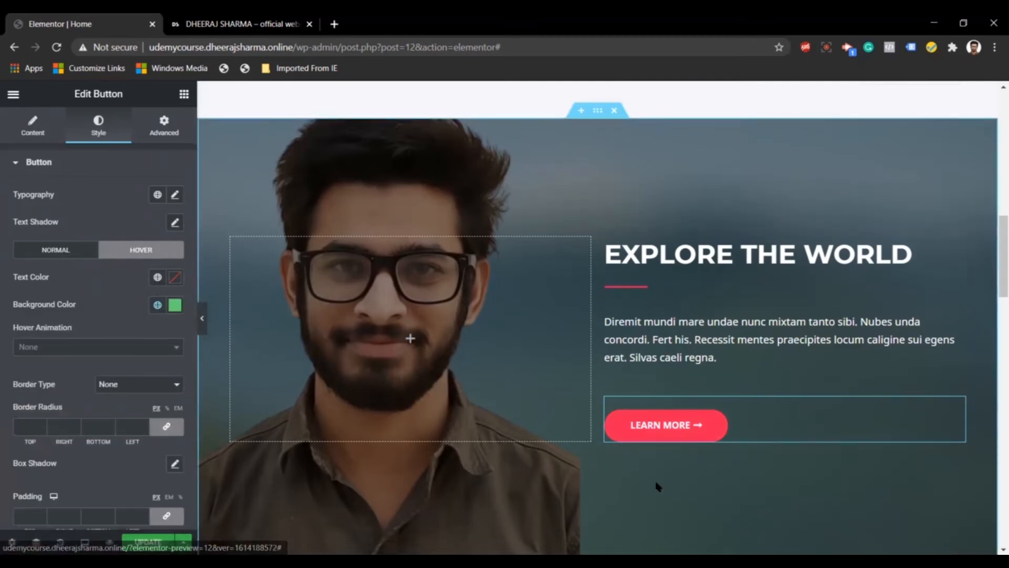
Examine the Upcoming Events section on the reference website and compare it with the matching section on the edited home page
scroll(657, 486, "down", 4)
left_click(239, 24)
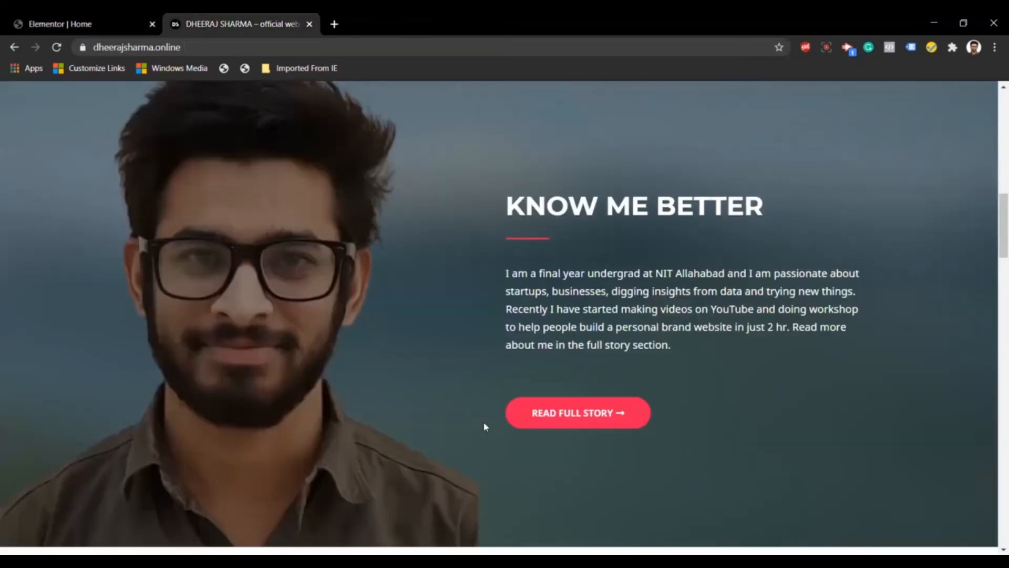
scroll(486, 427, "down", 5)
scroll(486, 427, "down", 4)
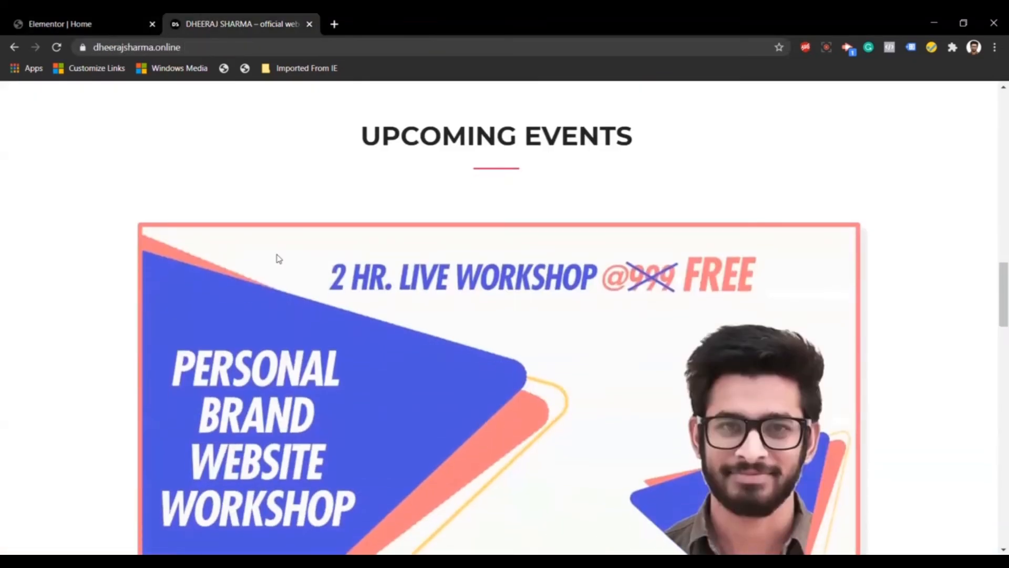
left_click(79, 24)
scroll(561, 284, "down", 4)
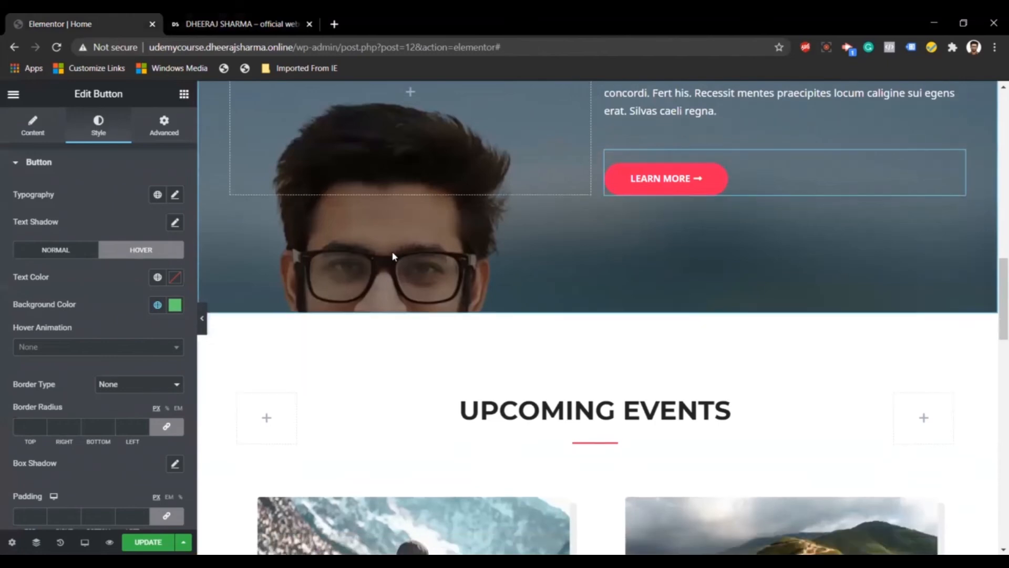
scroll(562, 284, "down", 2)
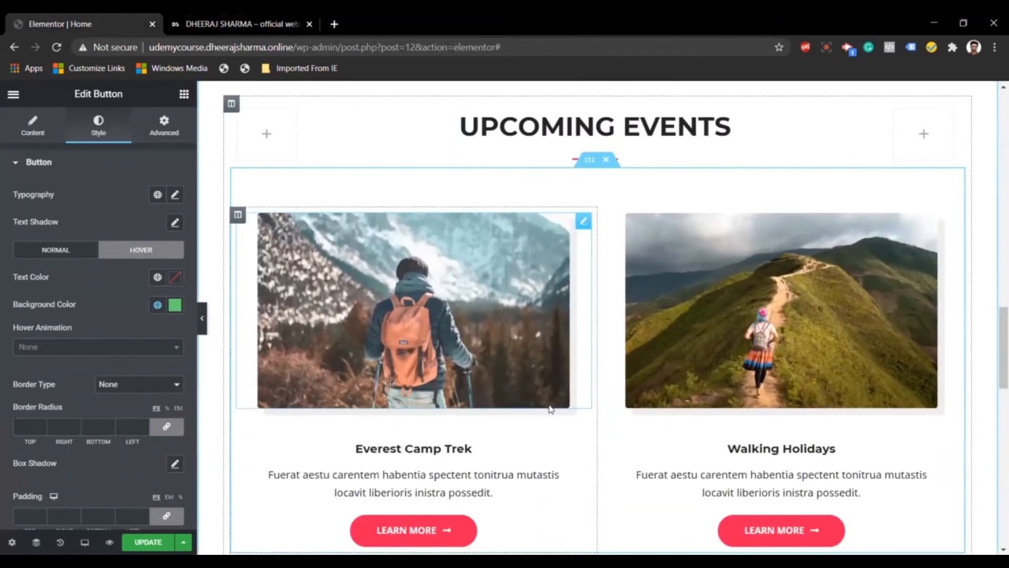
scroll(550, 409, "down", 1)
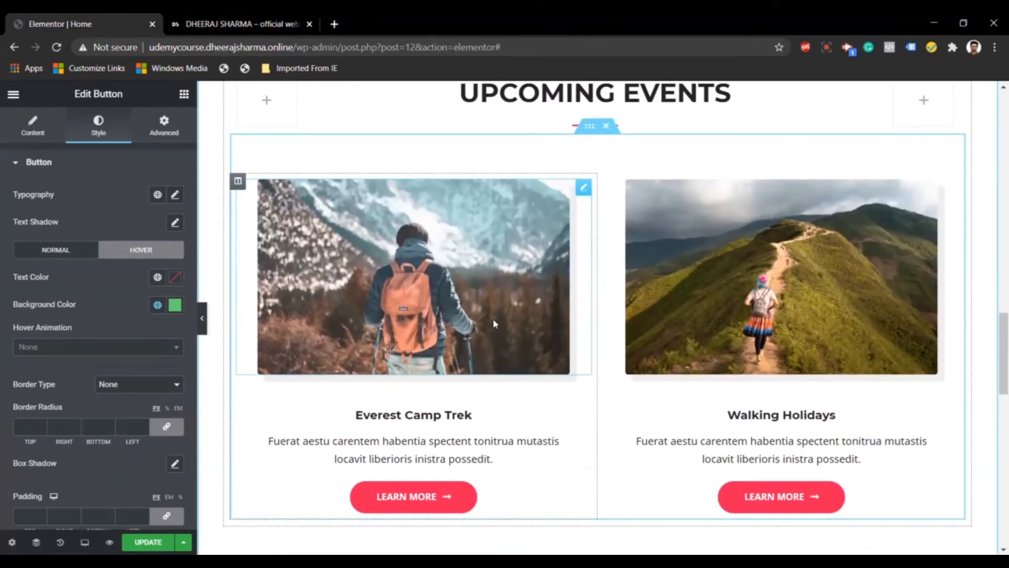
Delete the Everest Camp Trek column from the Upcoming Events section, keeping only the Walking Holidays column
right_click(238, 184)
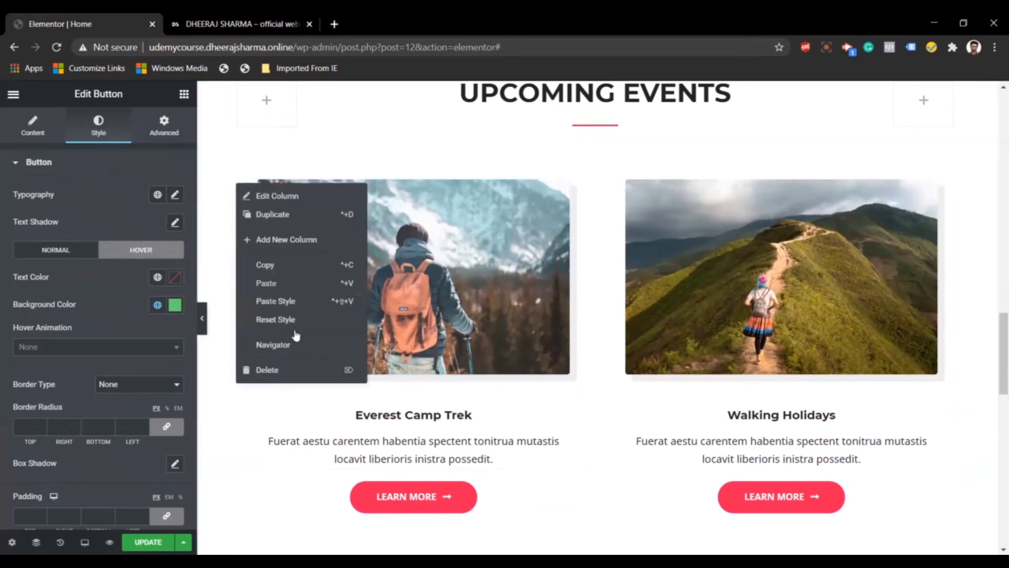
left_click(306, 372)
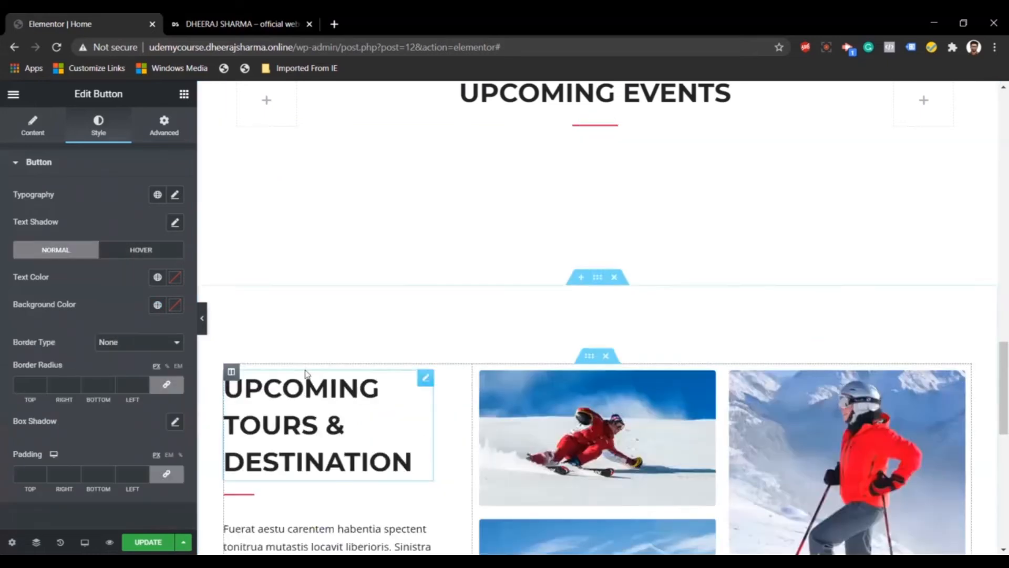
scroll(514, 384, "down", 3)
scroll(514, 384, "down", 4)
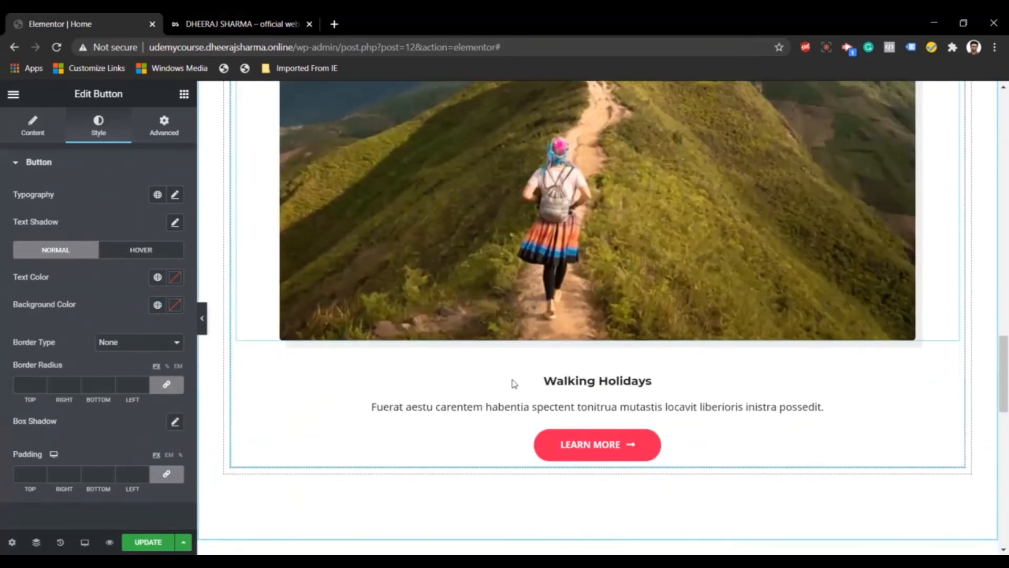
Replace the Walking Holidays photo with the uploaded workshop banner "WhatsApp Image 2021-01-31 at 9.12.37 PM.jpg"
scroll(513, 384, "up", 6)
scroll(513, 383, "up", 2)
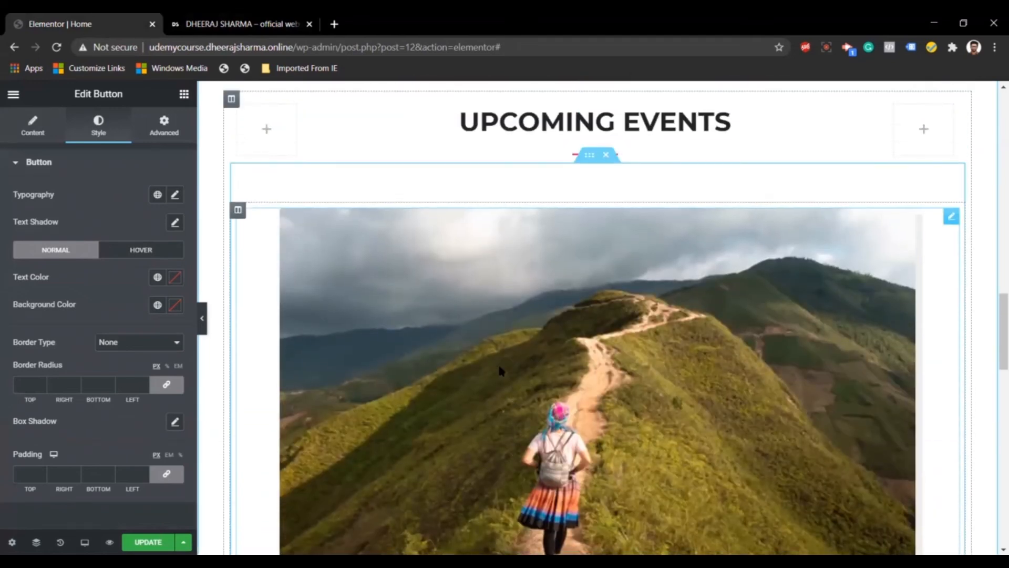
left_click(395, 246)
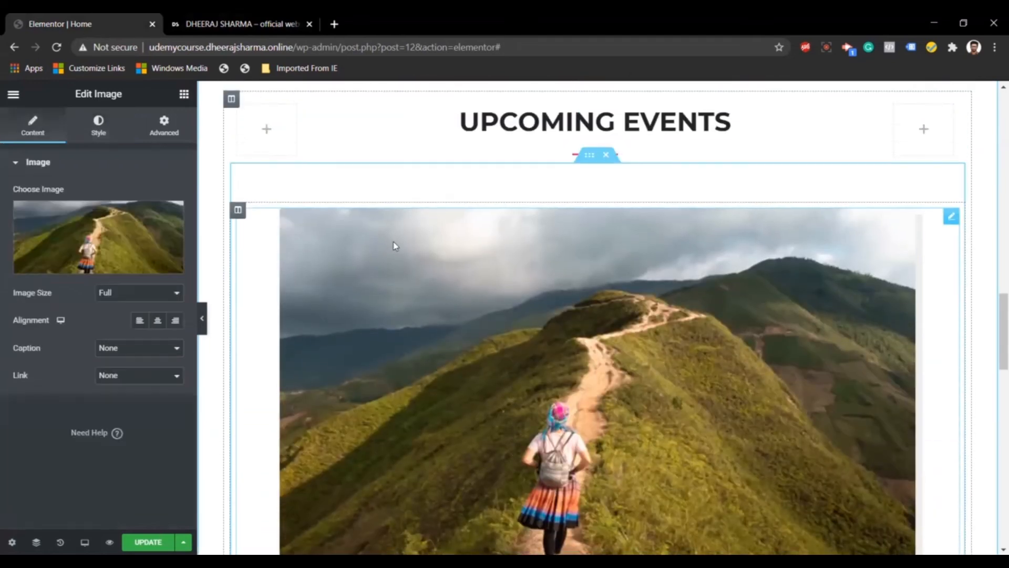
left_click(116, 226)
left_click(526, 329)
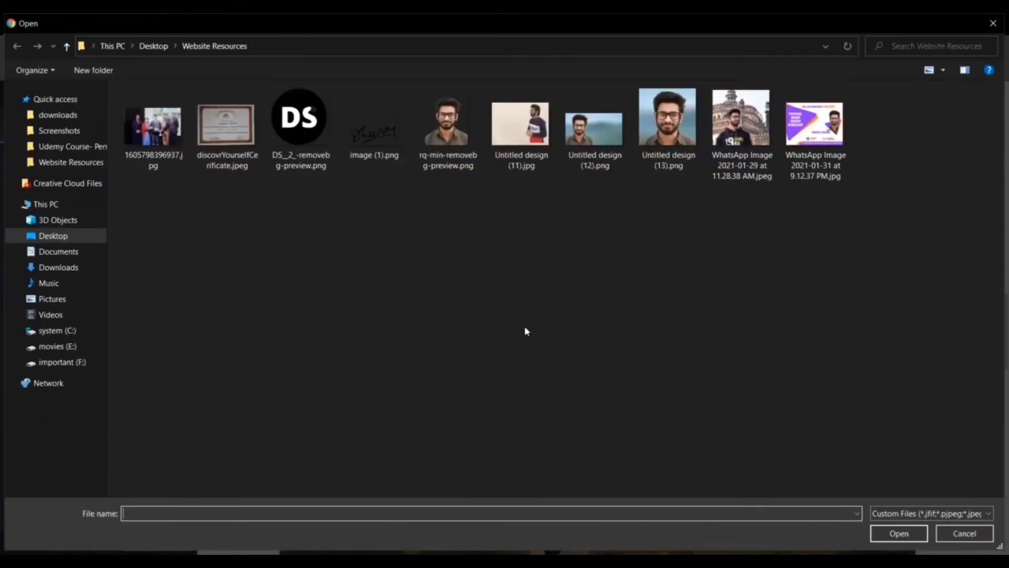
left_click(797, 116)
double_click(797, 116)
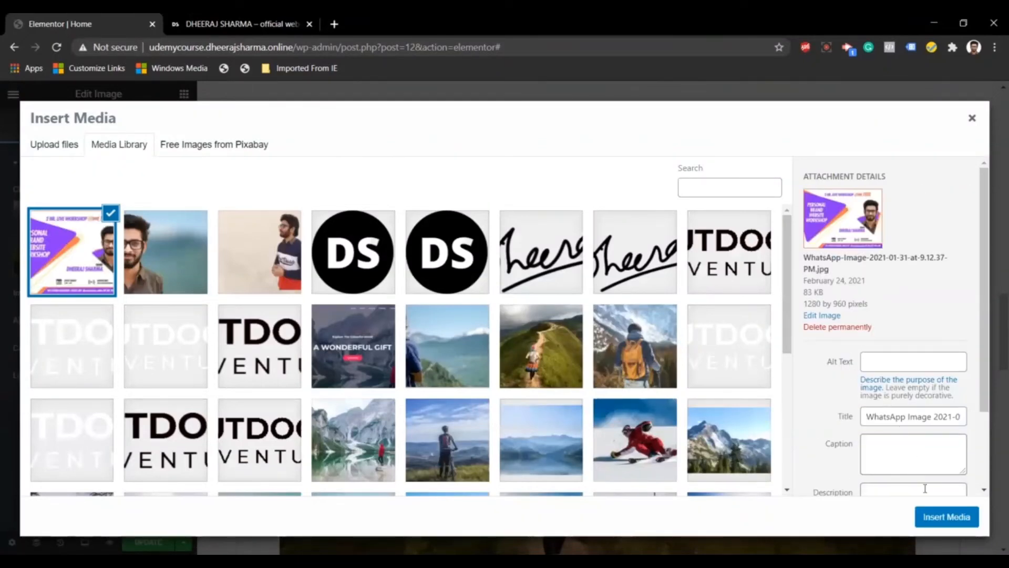
left_click(946, 516)
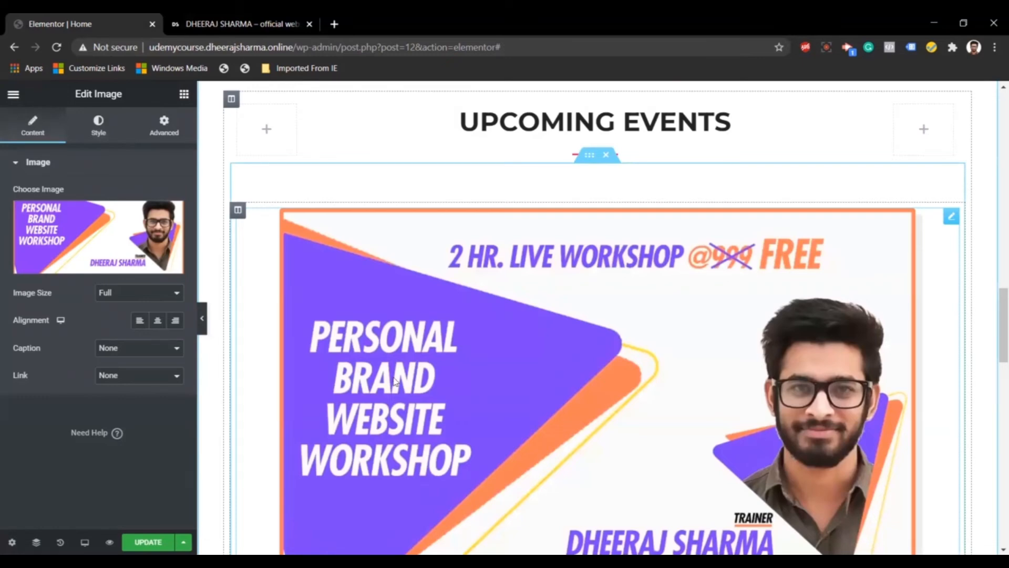
Review the event's title, description and button, and compare them with the workshop and social media sections on the live reference site
scroll(395, 381, "down", 3)
scroll(396, 381, "down", 1)
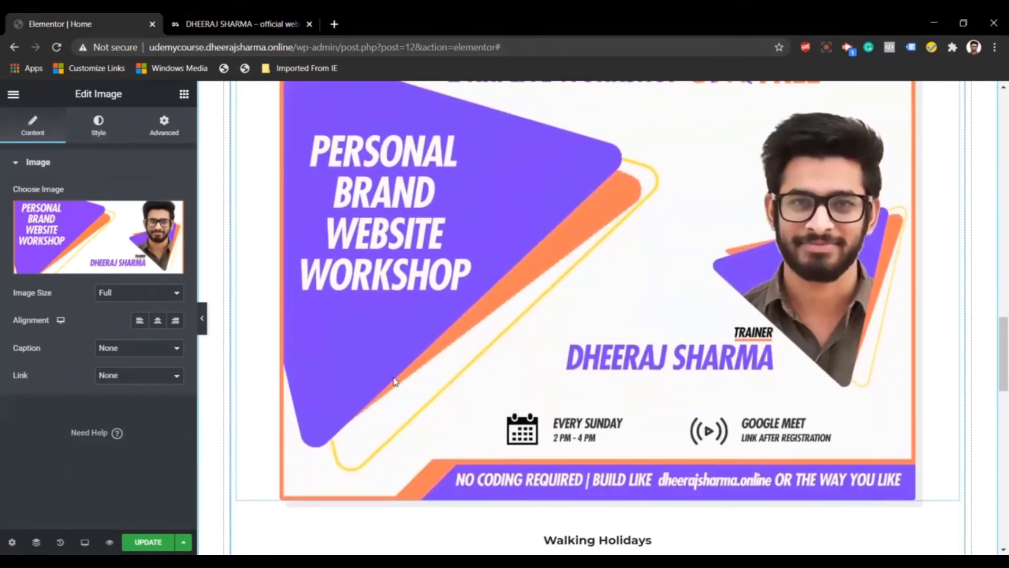
scroll(396, 382, "down", 3)
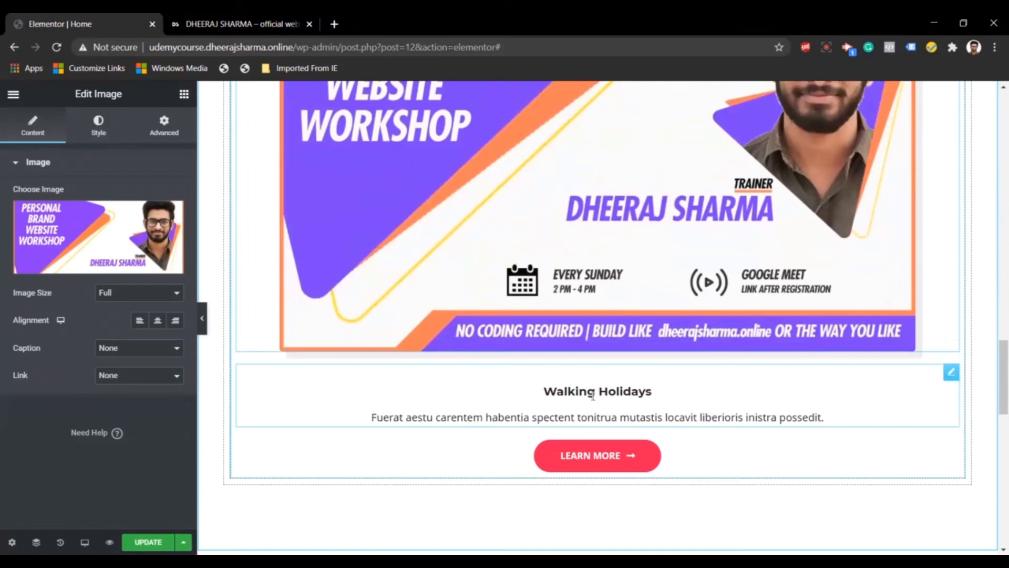
left_click(594, 415)
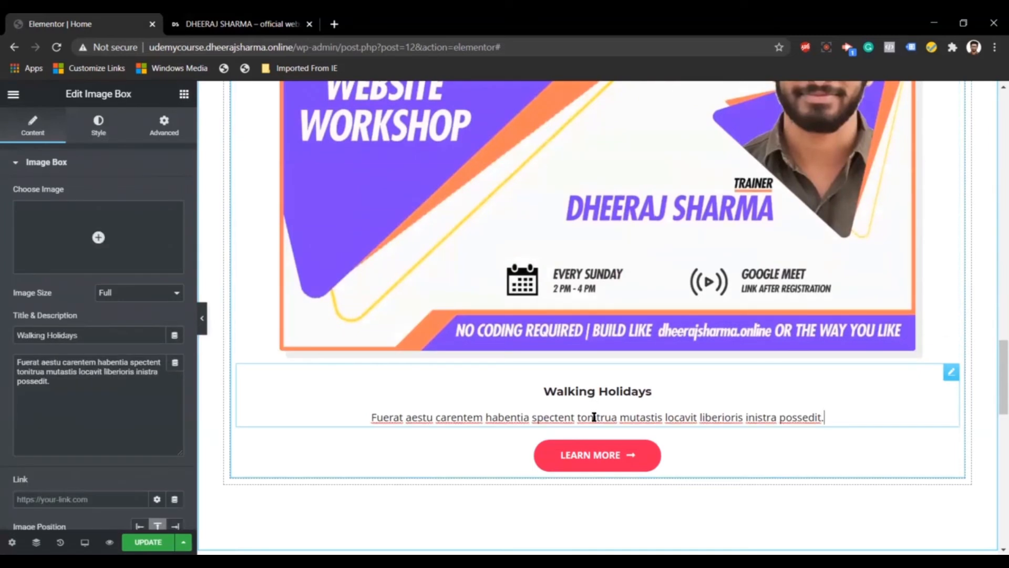
scroll(594, 415, "down", 3)
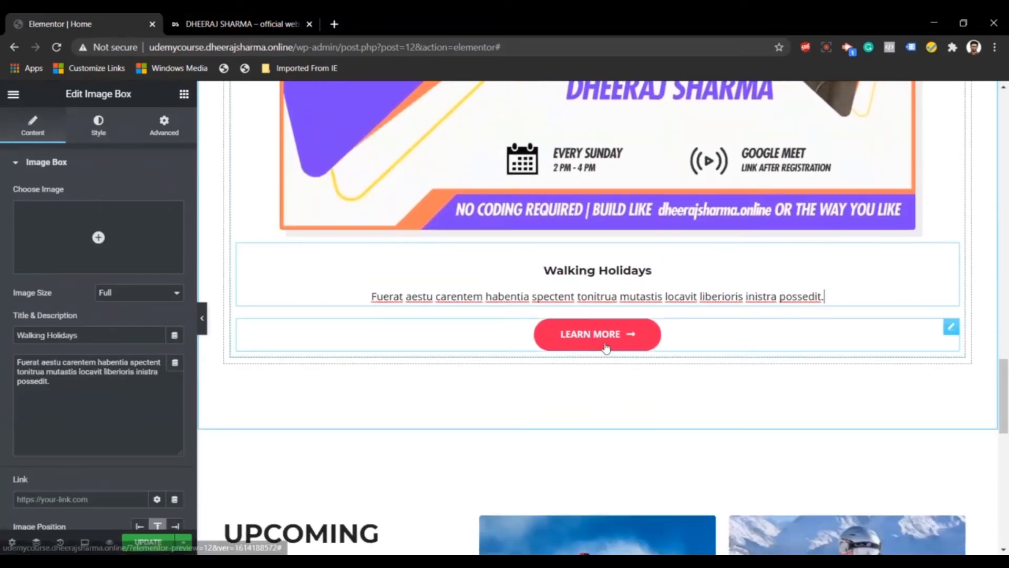
scroll(586, 419, "down", 3)
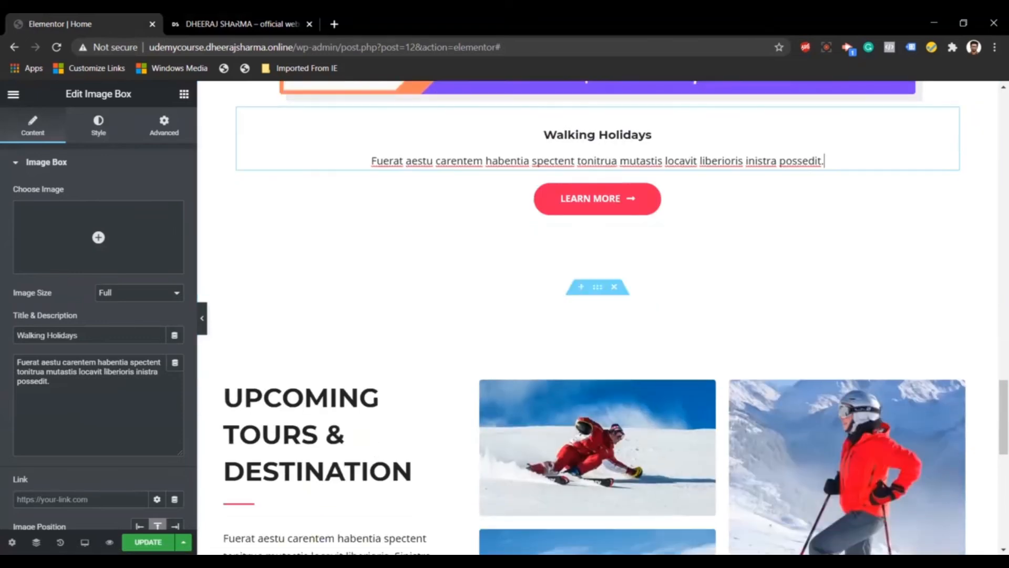
left_click(237, 24)
scroll(476, 324, "down", 10)
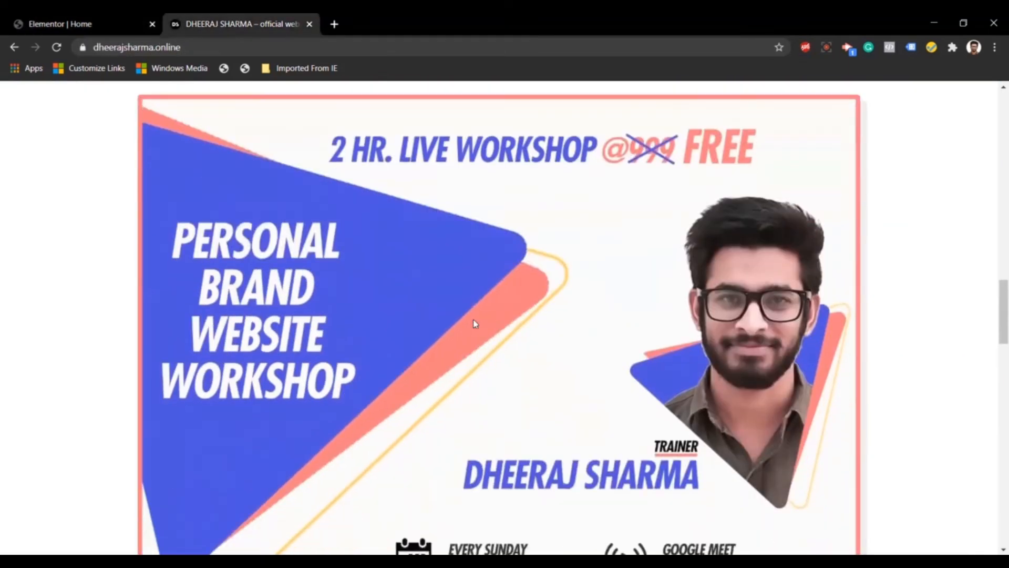
scroll(475, 324, "down", 4)
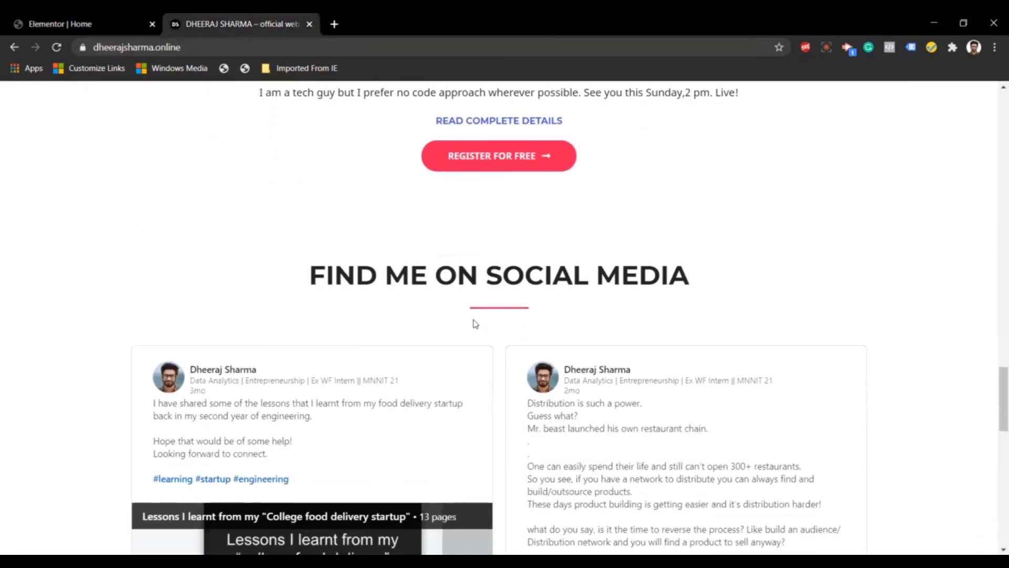
left_click(79, 23)
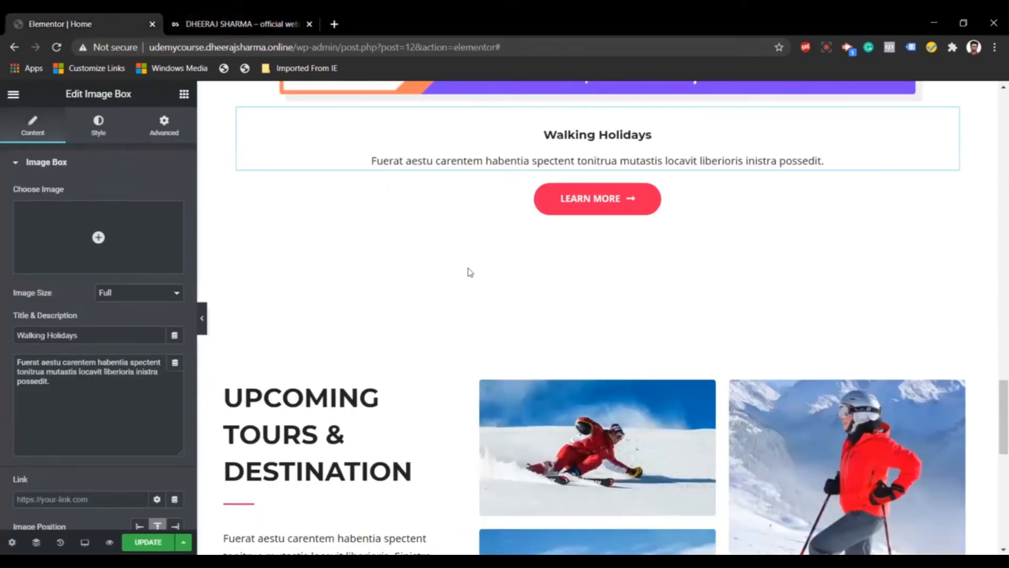
Copy the inner section that holds the Upcoming Events heading and its divider
scroll(470, 272, "down", 4)
scroll(470, 272, "down", 5)
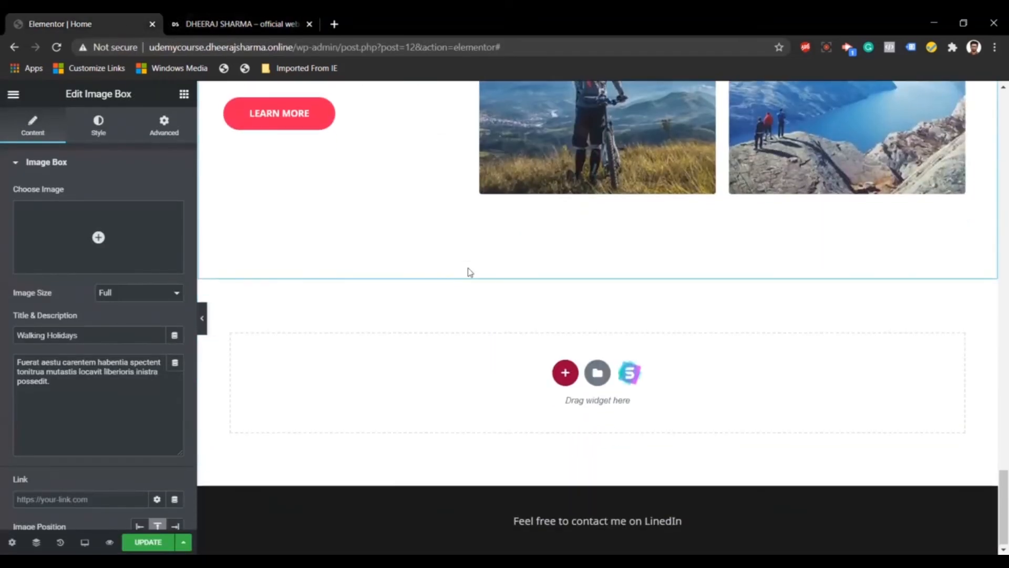
scroll(469, 272, "up", 8)
scroll(470, 271, "up", 6)
scroll(469, 272, "down", 5)
scroll(469, 272, "up", 4)
scroll(469, 272, "up", 6)
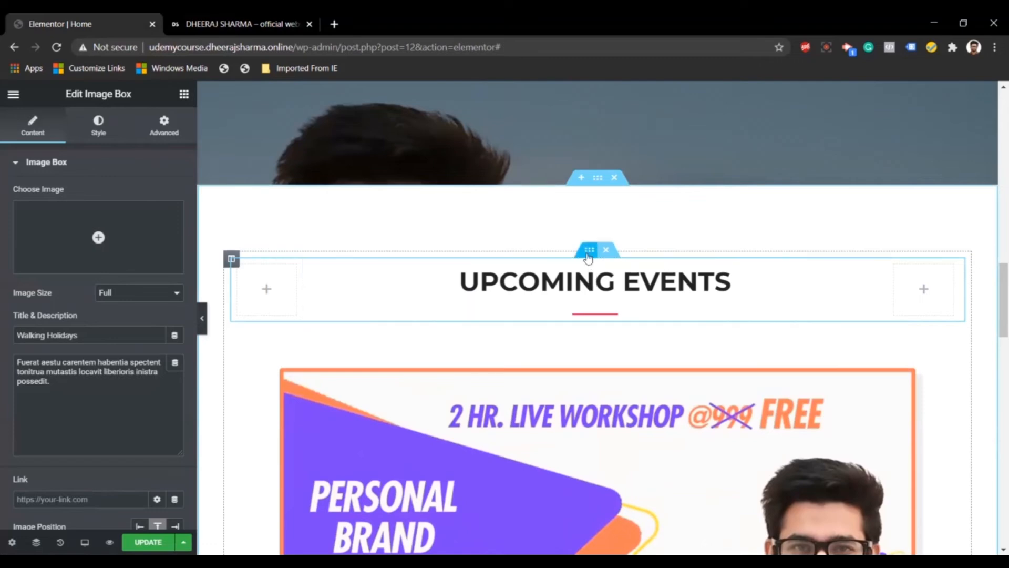
right_click(587, 255)
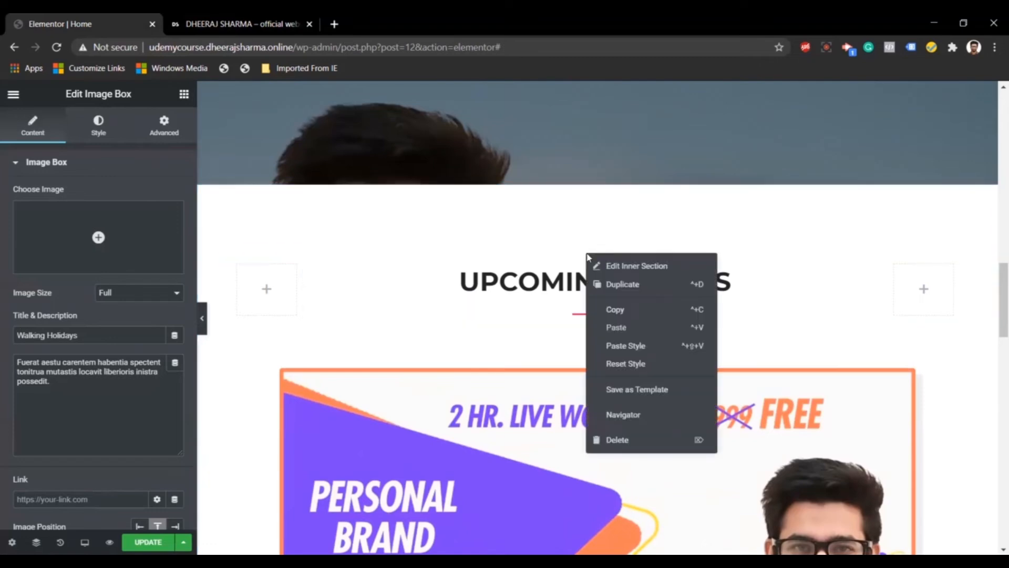
left_click(612, 312)
Replace the Upcoming Tours & Destination content below the event with the copied Upcoming Events heading section
scroll(611, 316, "down", 8)
scroll(611, 318, "down", 3)
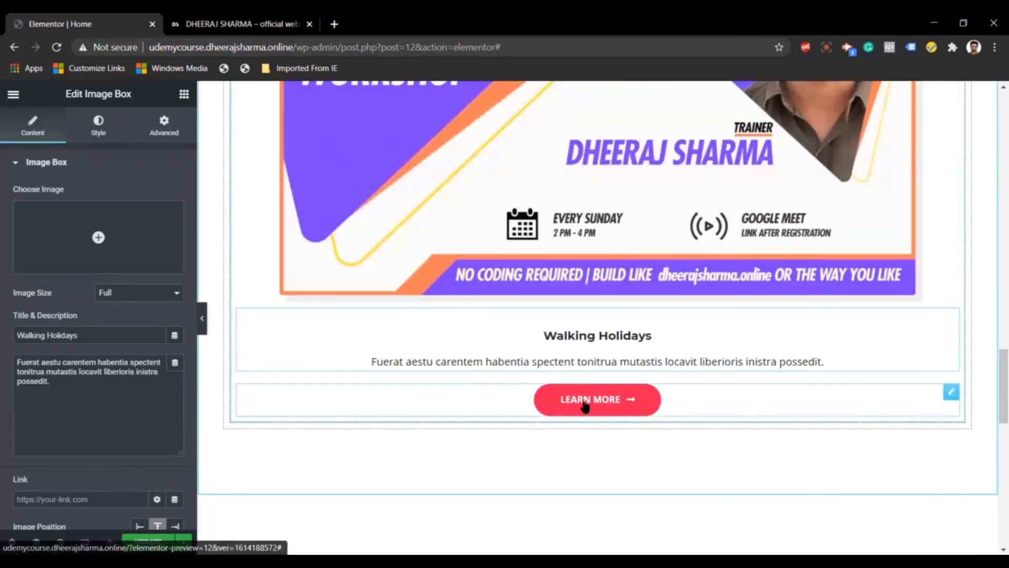
scroll(585, 405, "down", 3)
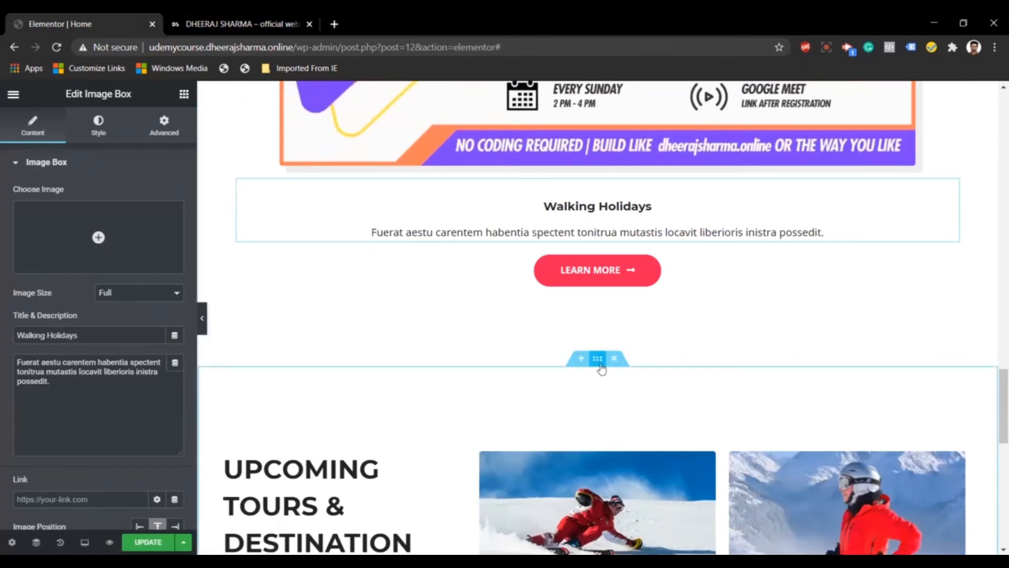
right_click(602, 358)
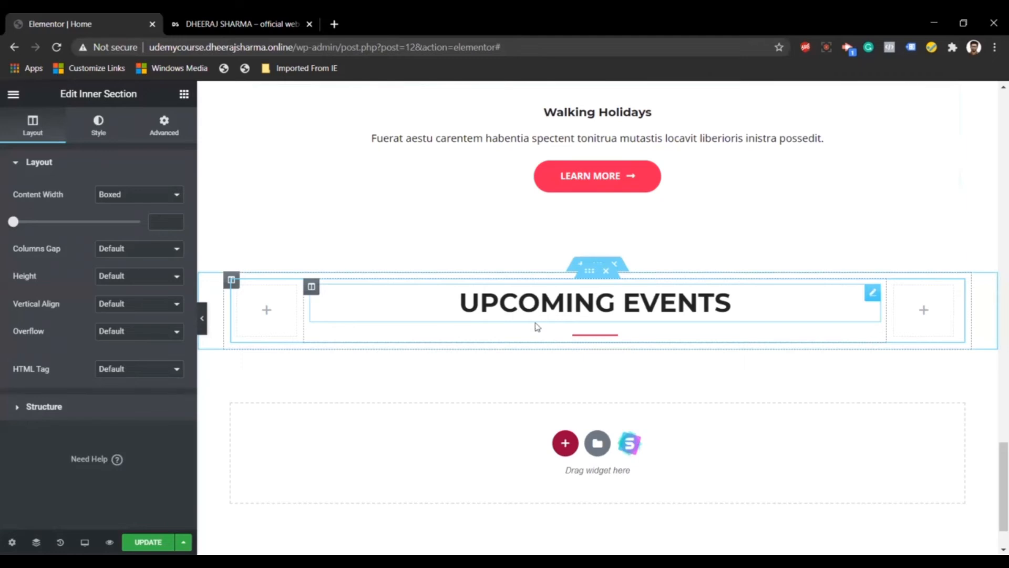
scroll(470, 316, "up", 1)
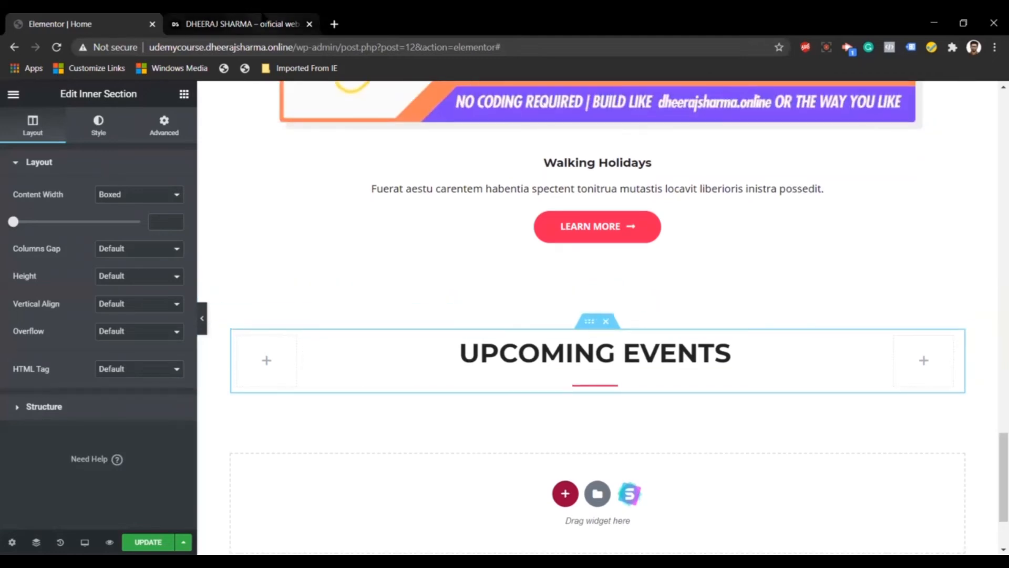
Change the pasted heading's text to "FIND ME ON SOCIAL MEDIA", matching the wording on the reference site
left_click(237, 24)
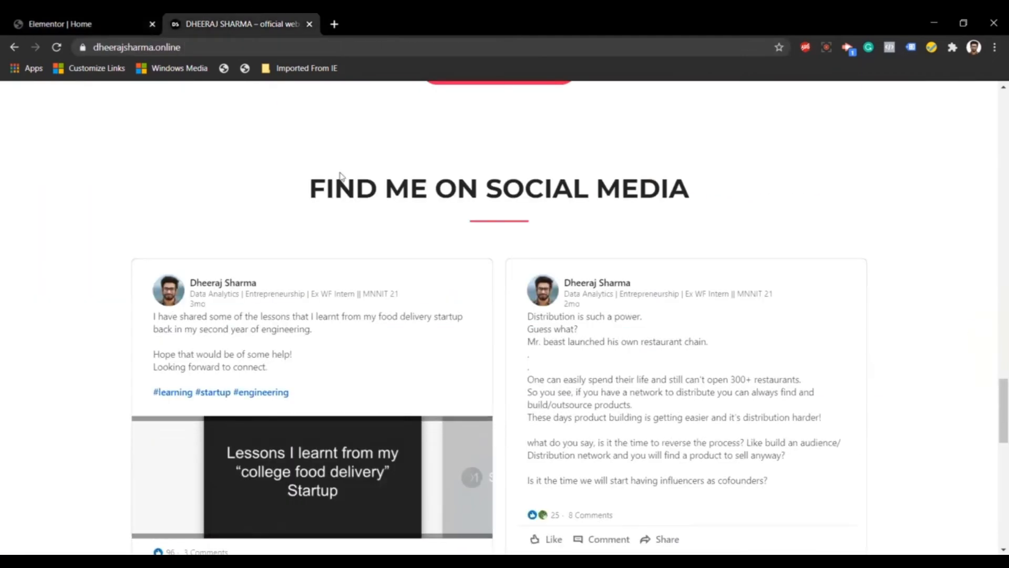
triple_click(651, 192)
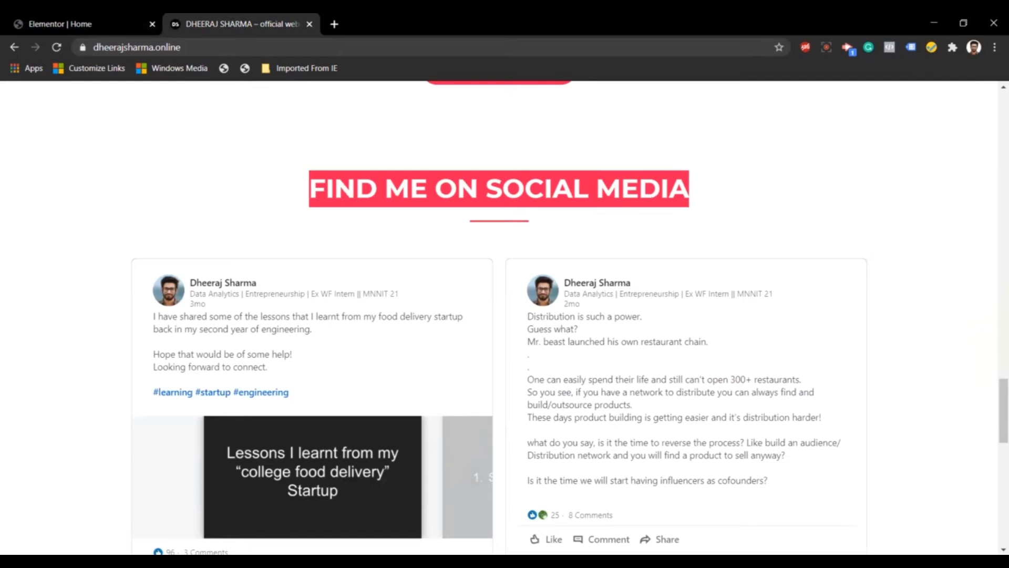
left_click(79, 23)
left_click(536, 355)
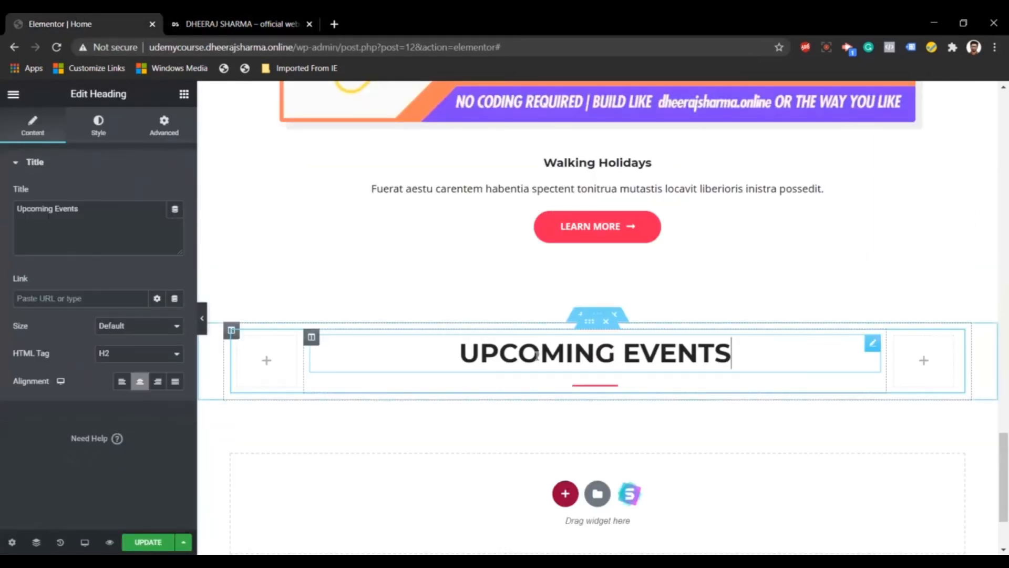
triple_click(536, 354)
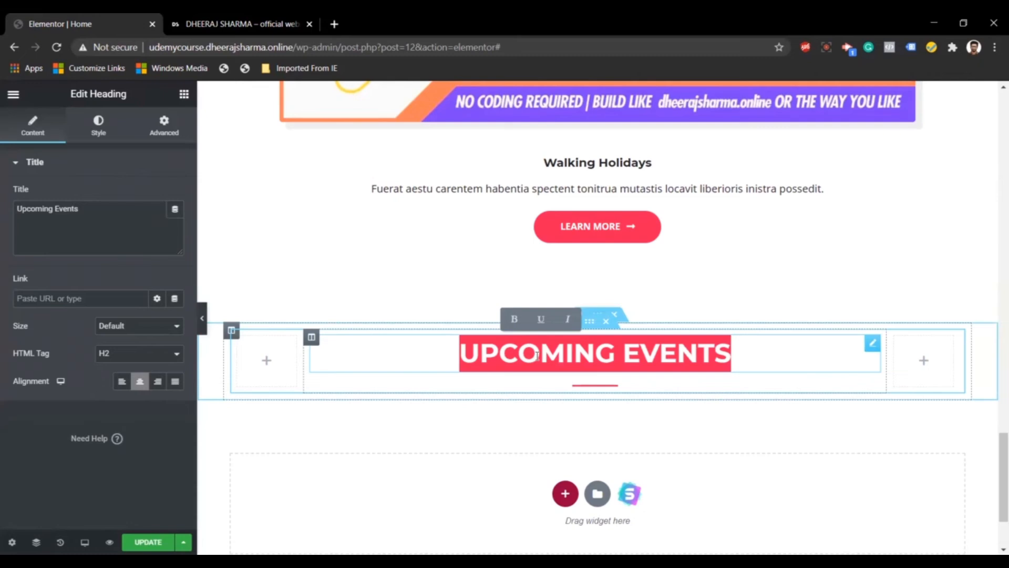
type("FIND")
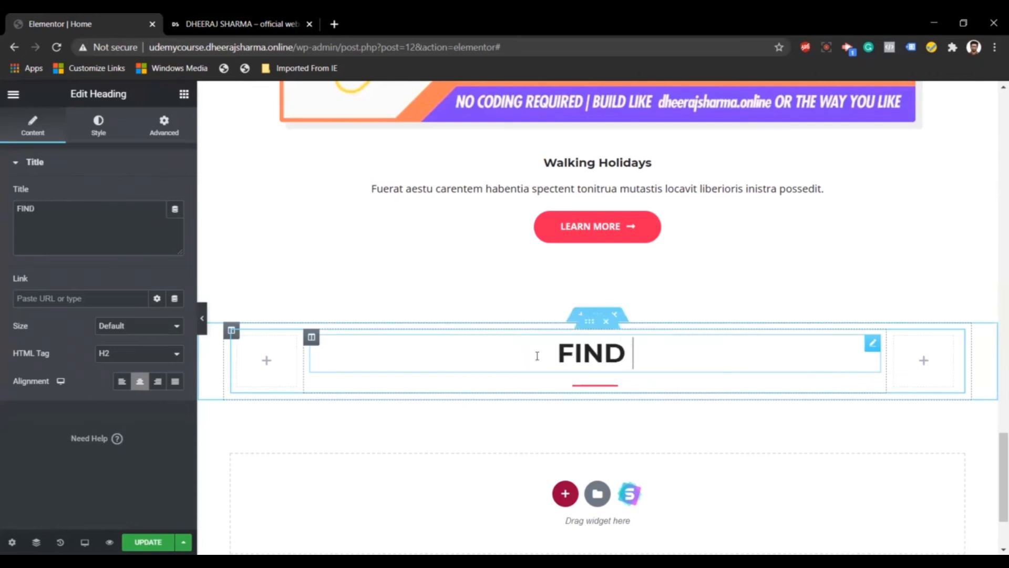
type(" ME ON SO")
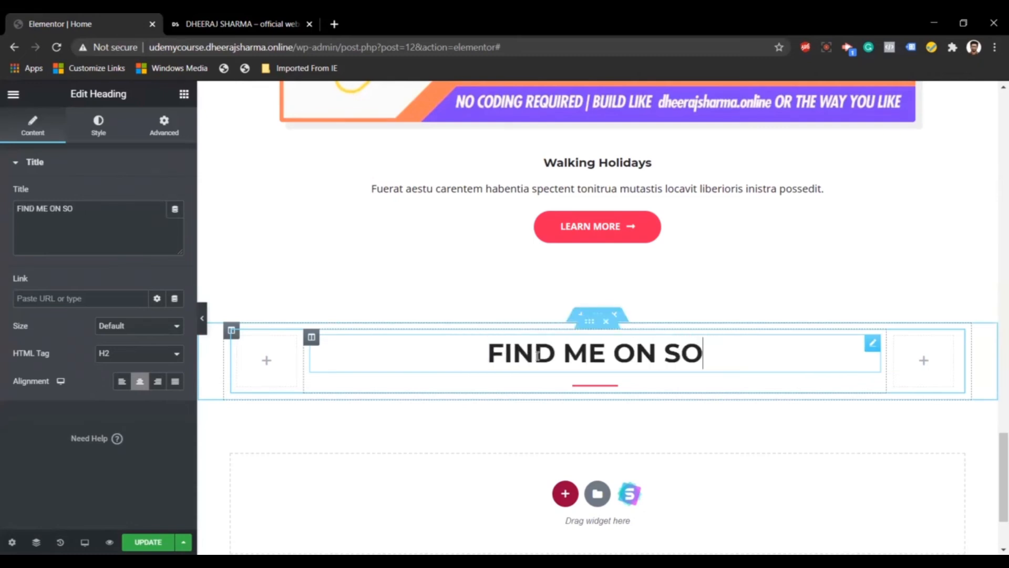
type("CIAL MEDIA")
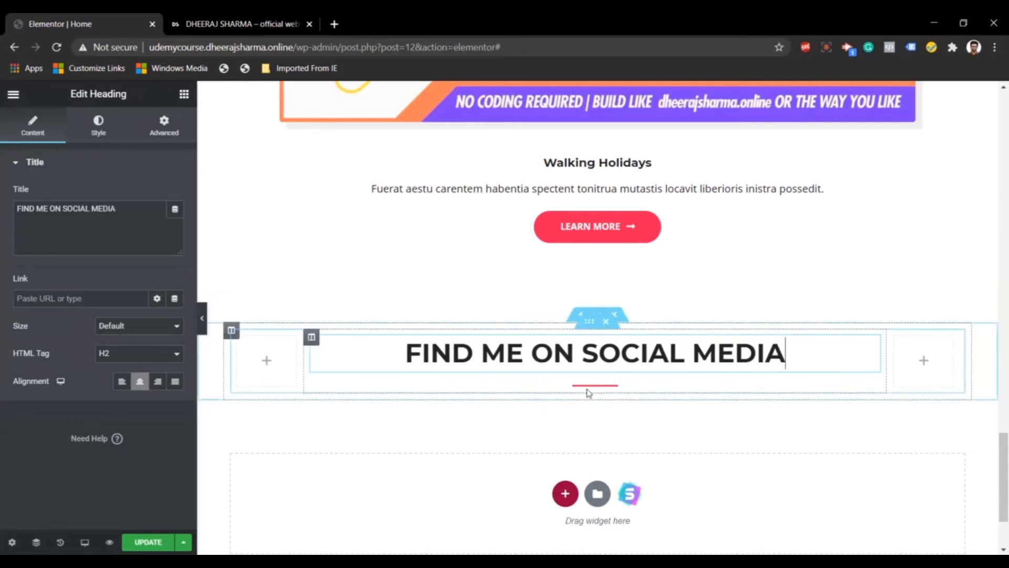
Check the posts under the reference site's social media heading and open linkedin.com/feed/ in a new browser tab
key("ctrl+Tab")
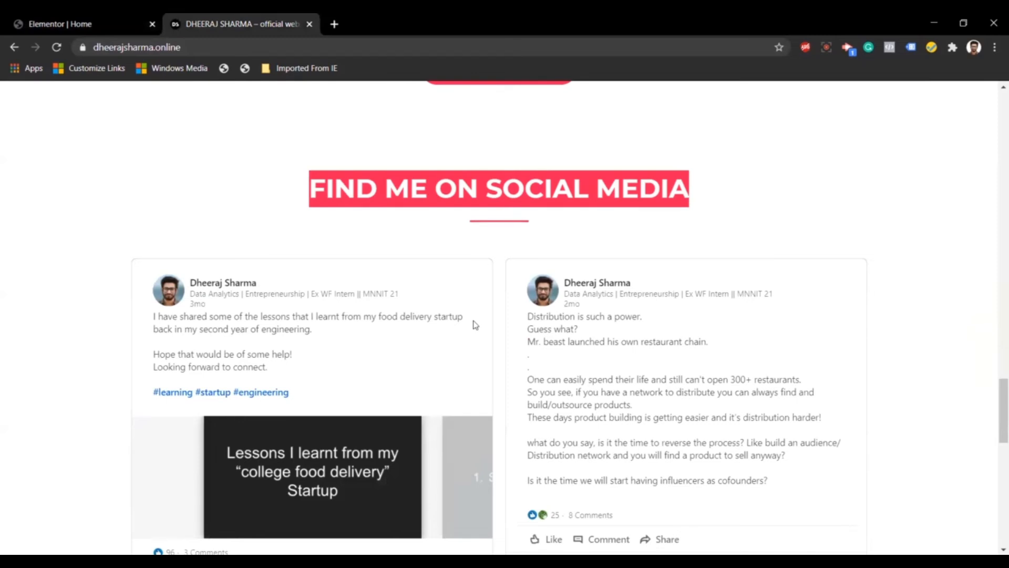
scroll(498, 324, "down", 1)
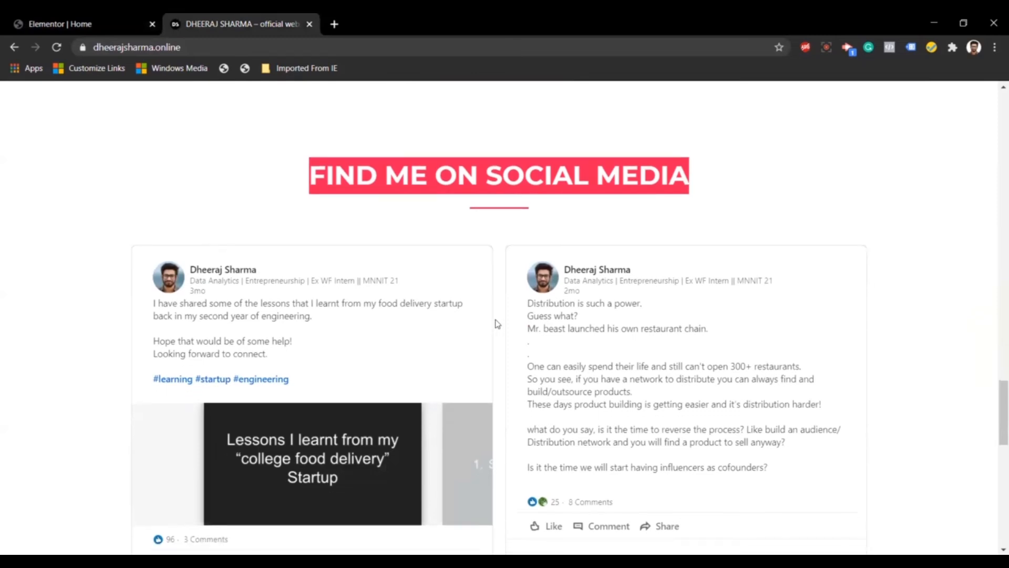
left_click(111, 23)
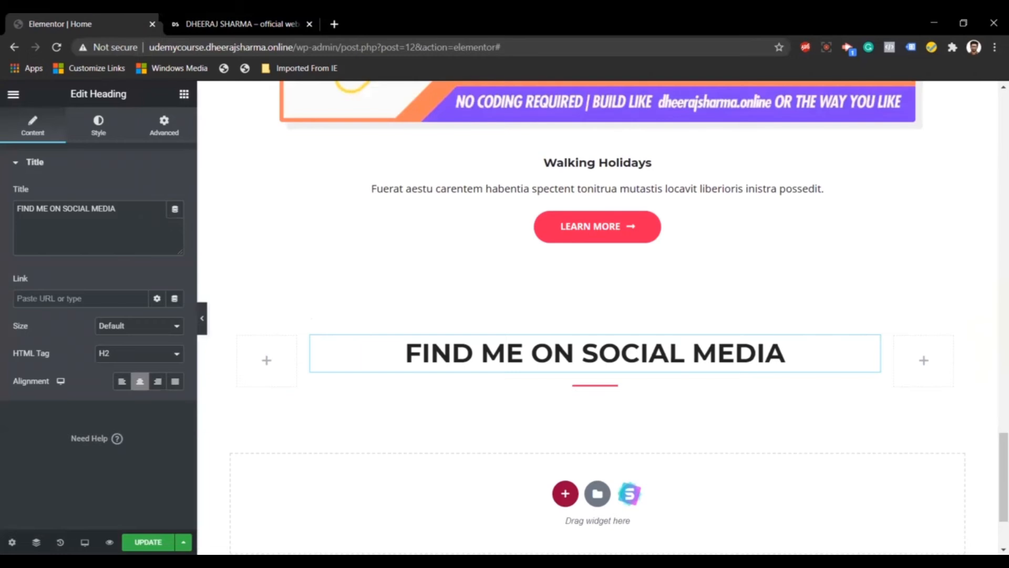
left_click(334, 24)
type("linkedin.com/feed/")
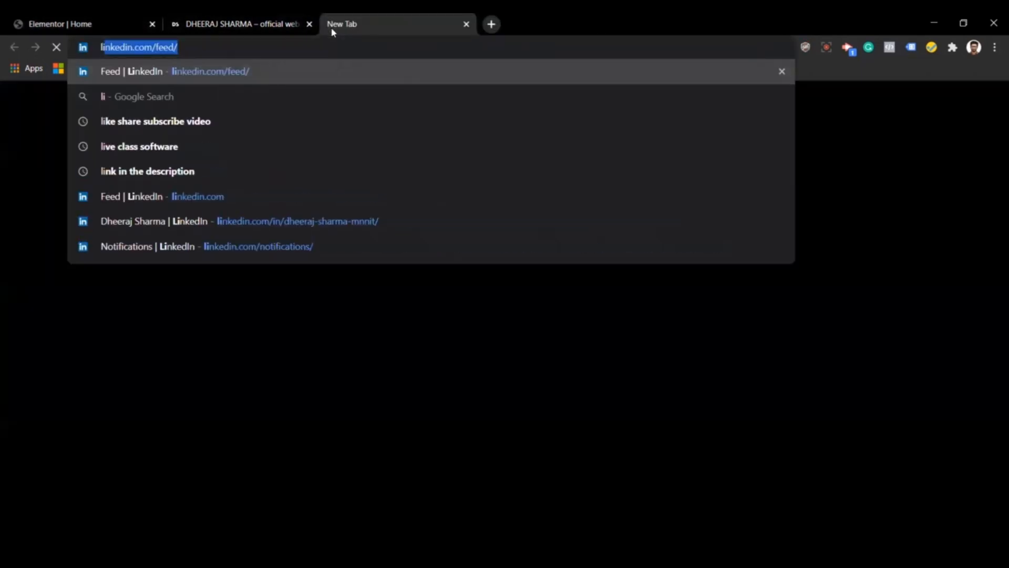
key("Return")
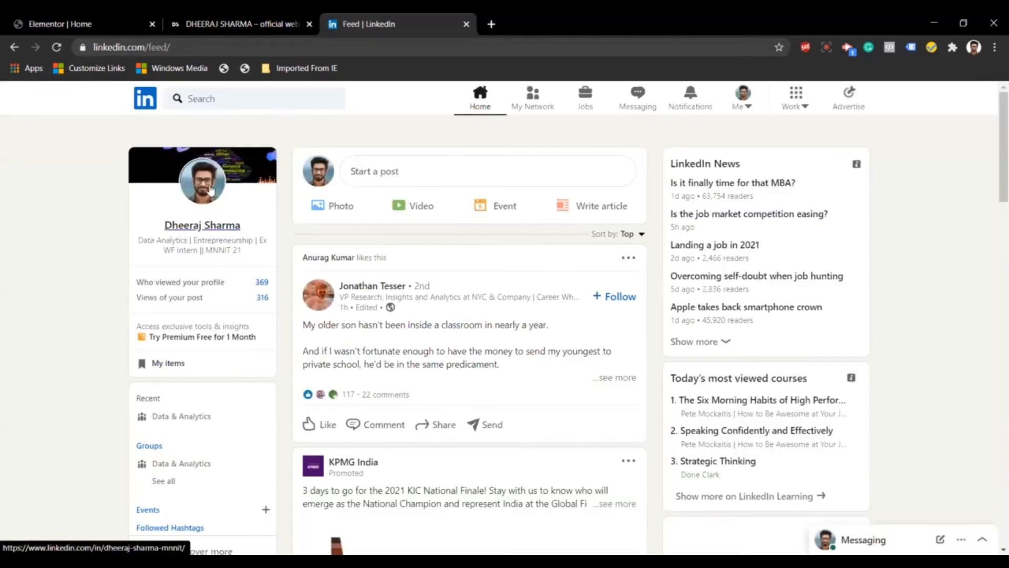
Open the own LinkedIn profile and view the featured post on lessons learnt from the college food delivery startup
left_click(219, 232)
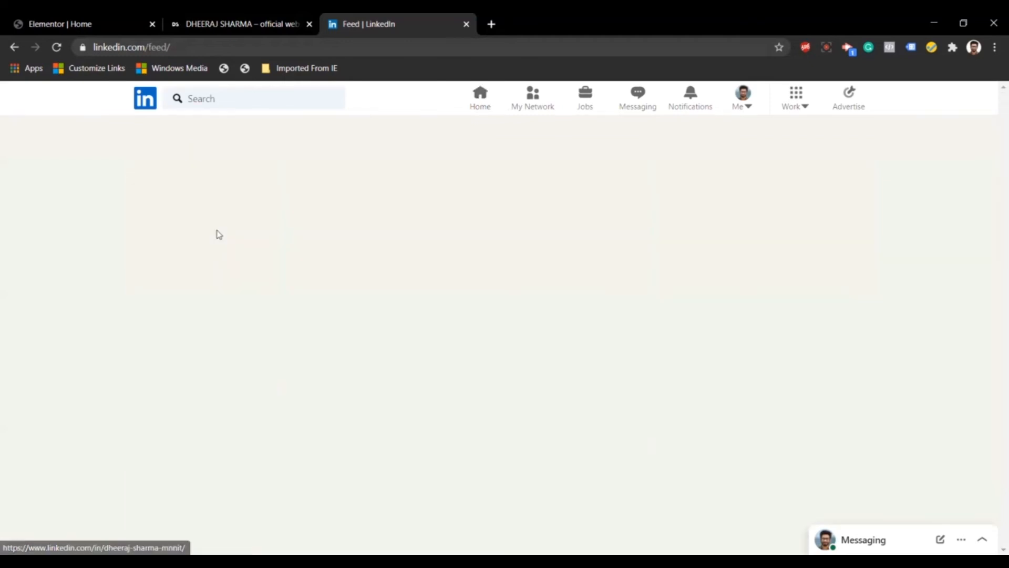
scroll(467, 316, "down", 4)
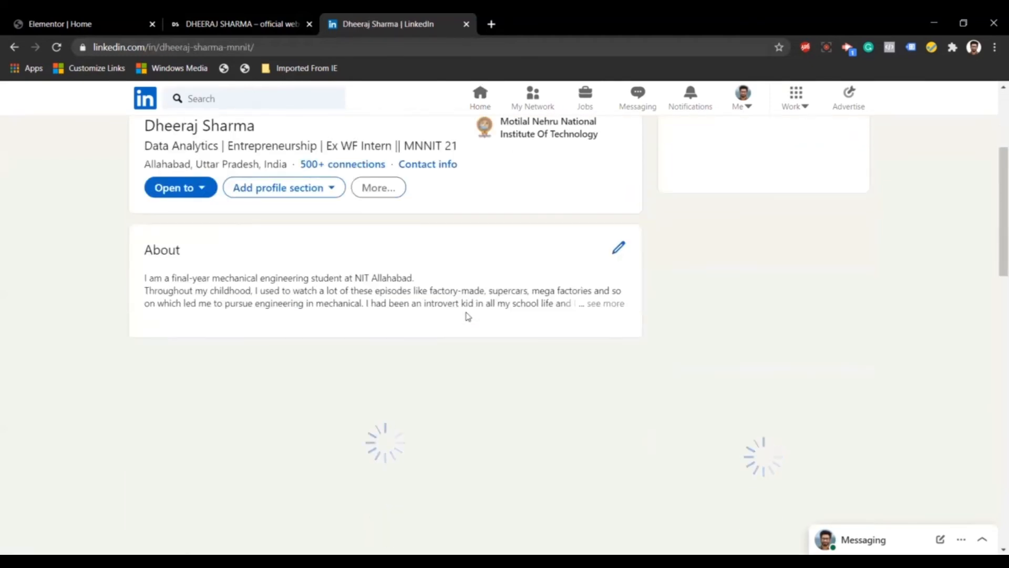
scroll(467, 316, "down", 2)
scroll(467, 316, "down", 1)
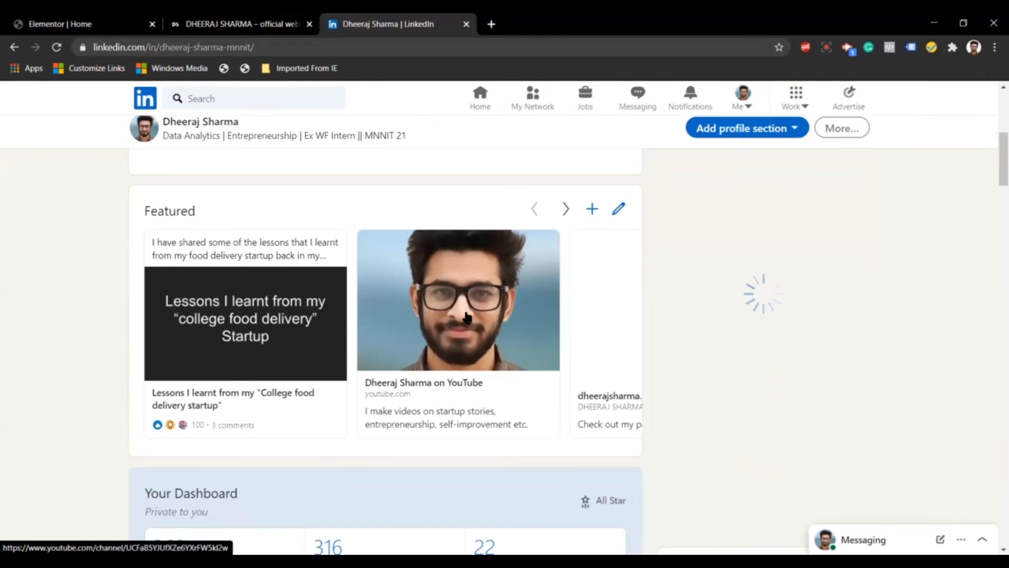
scroll(468, 315, "down", 1)
left_click(284, 238)
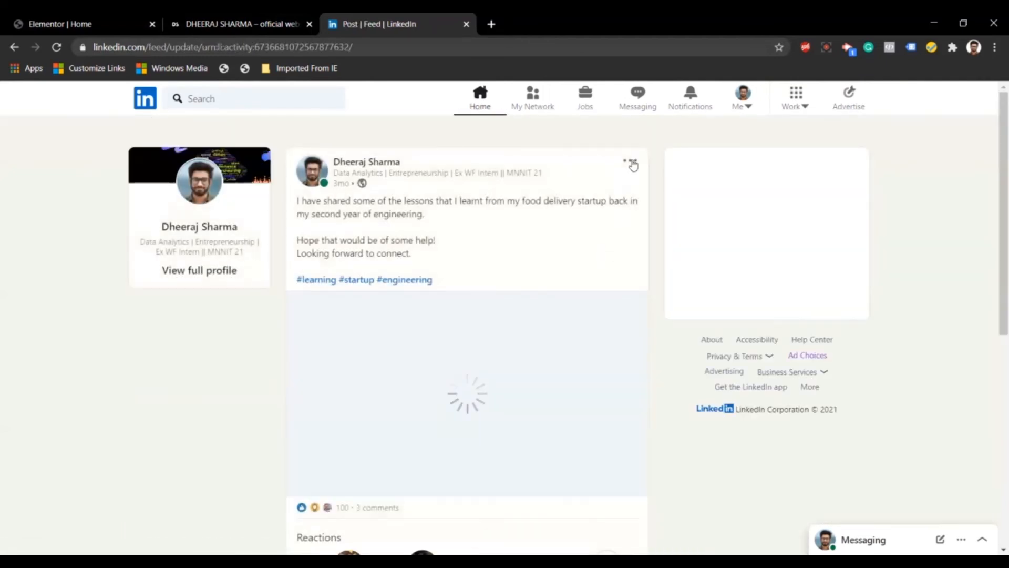
Copy the embed code of the food delivery startup post
left_click(632, 162)
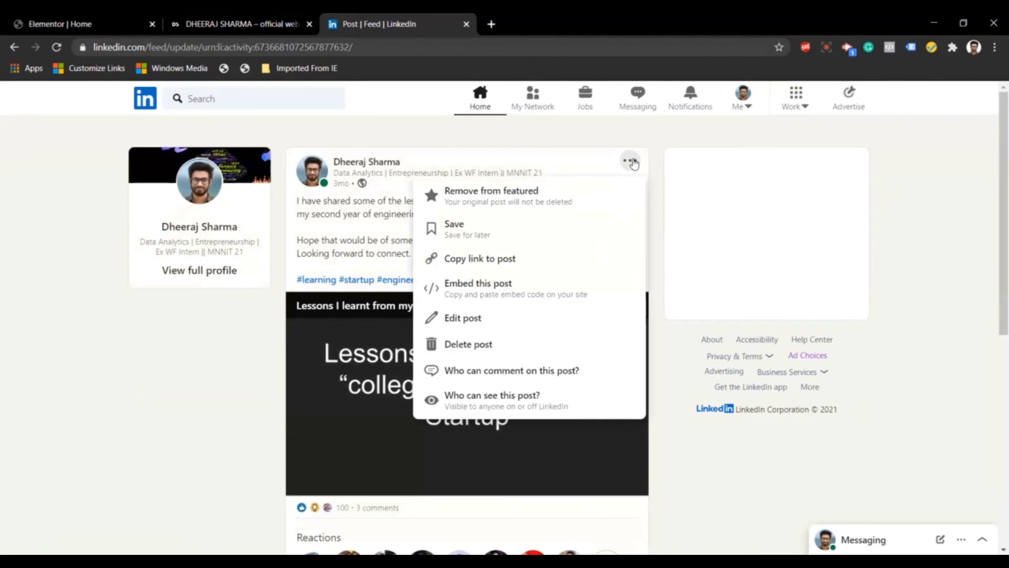
left_click(544, 289)
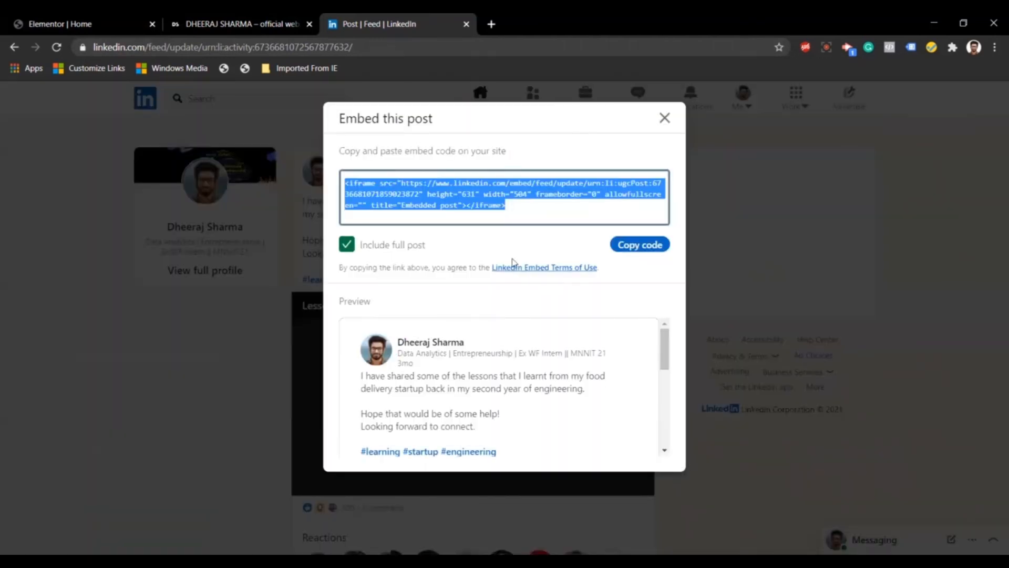
left_click(626, 246)
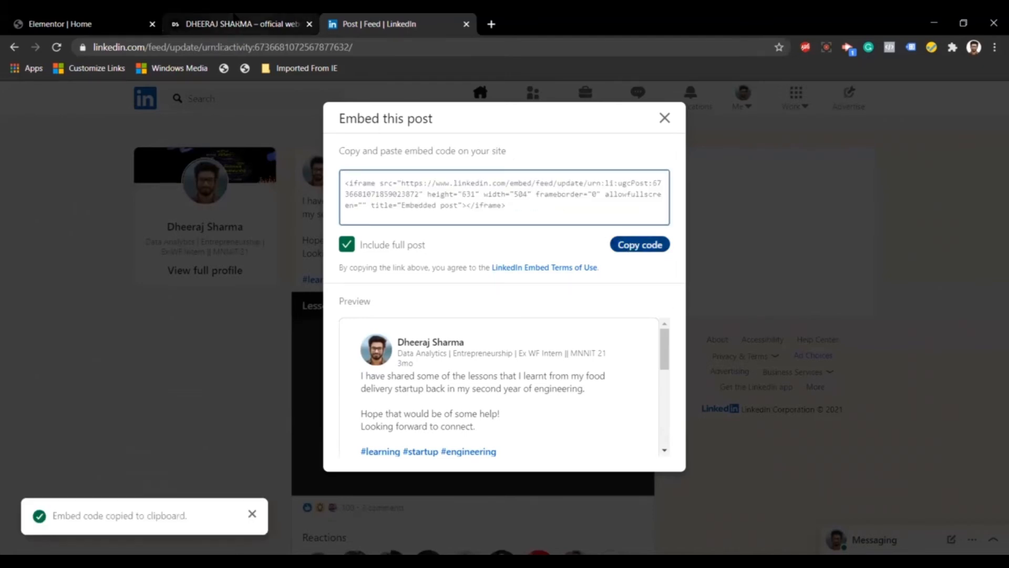
In the Elementor page, add an HTML widget directly below the FIND ME ON SOCIAL MEDIA heading section and paste the LinkedIn embed code
left_click(298, 19)
left_click(108, 19)
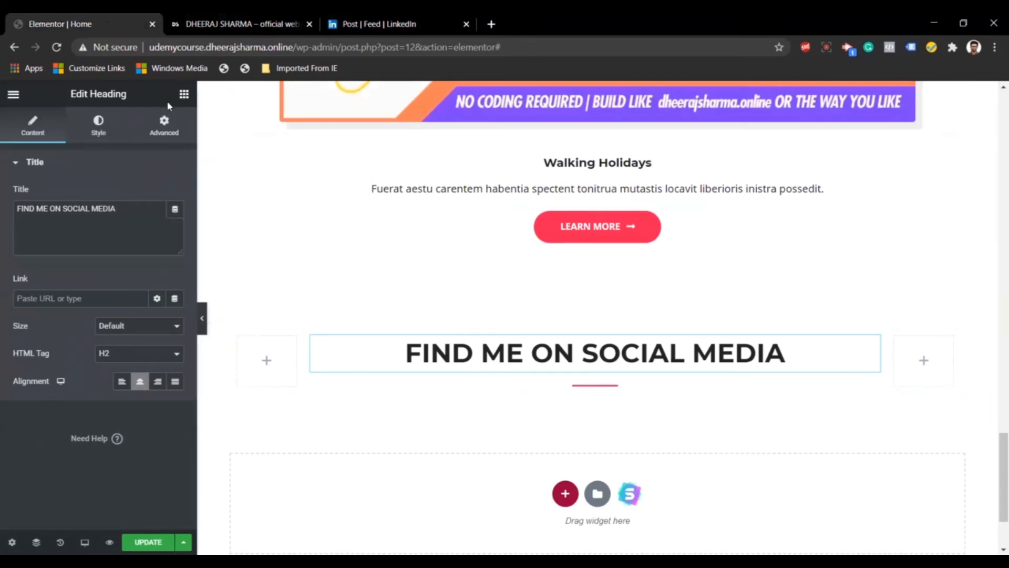
left_click(183, 95)
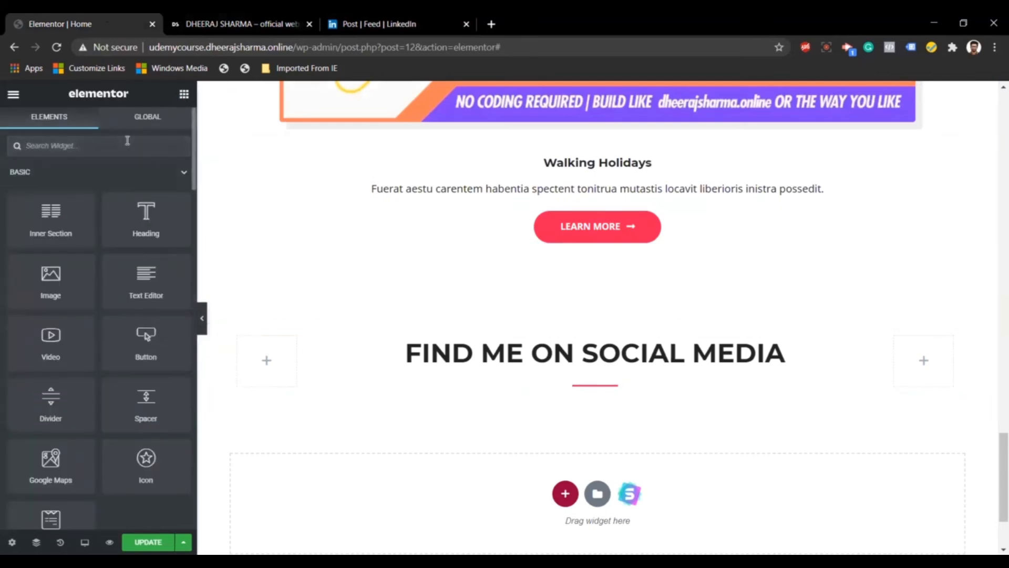
type("html")
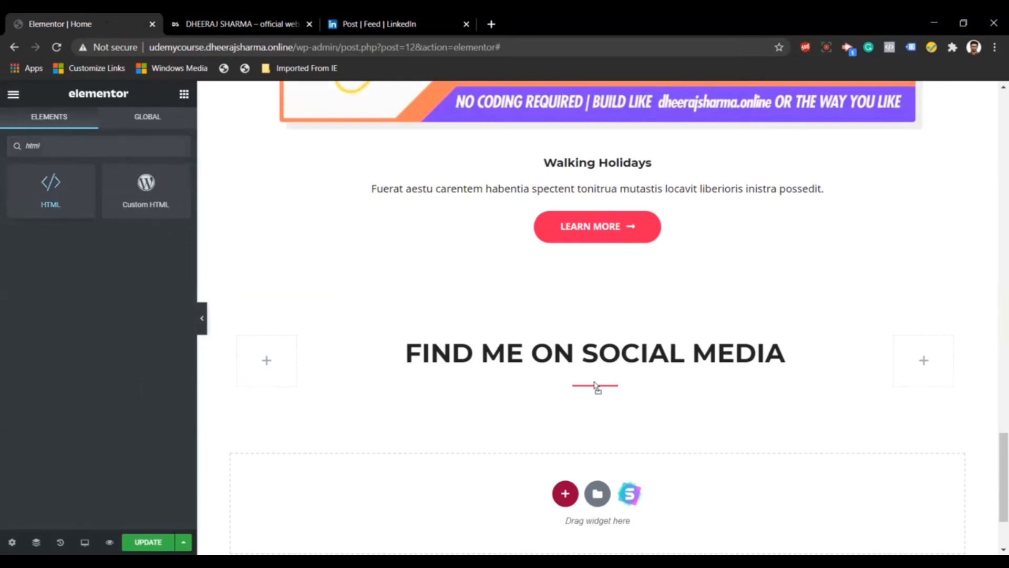
left_click_drag(593, 381, 594, 389)
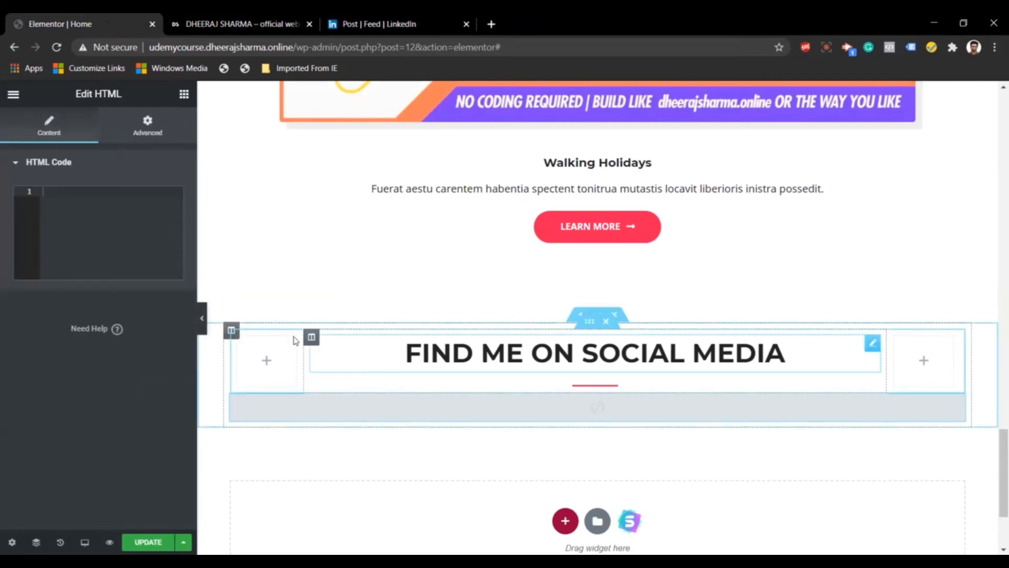
key("ctrl+v")
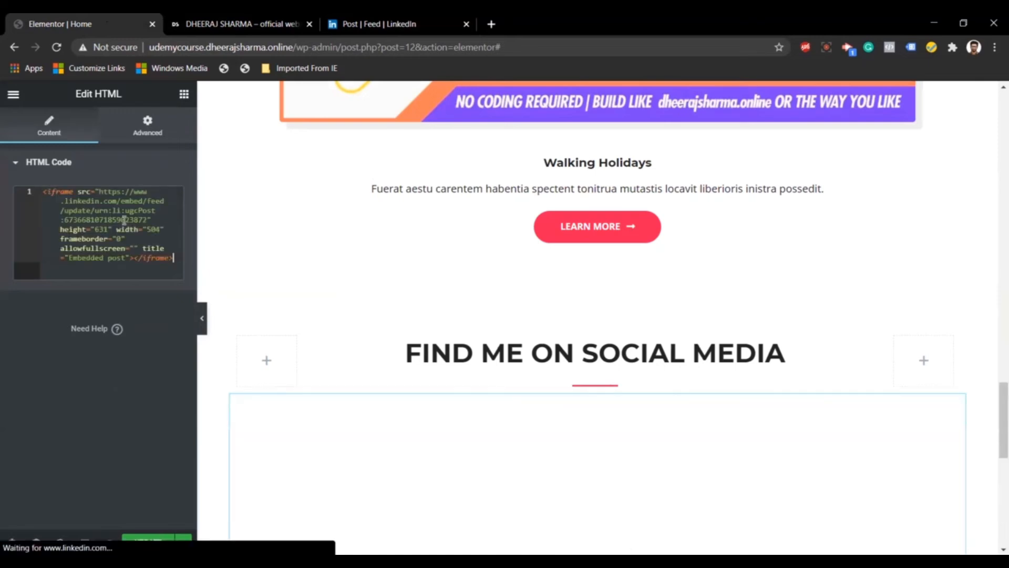
scroll(426, 315, "down", 1)
scroll(427, 313, "down", 1)
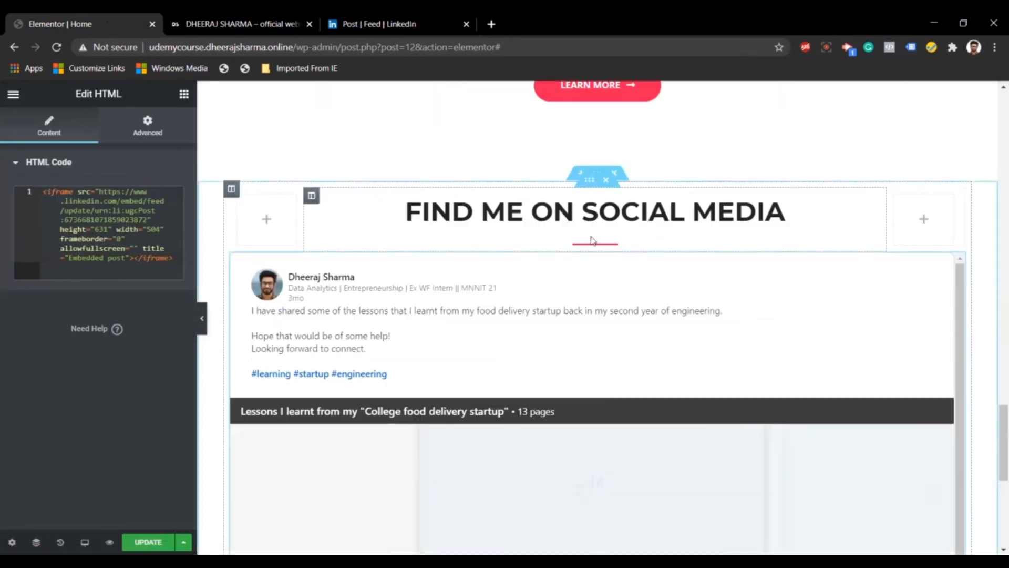
scroll(593, 240, "down", 1)
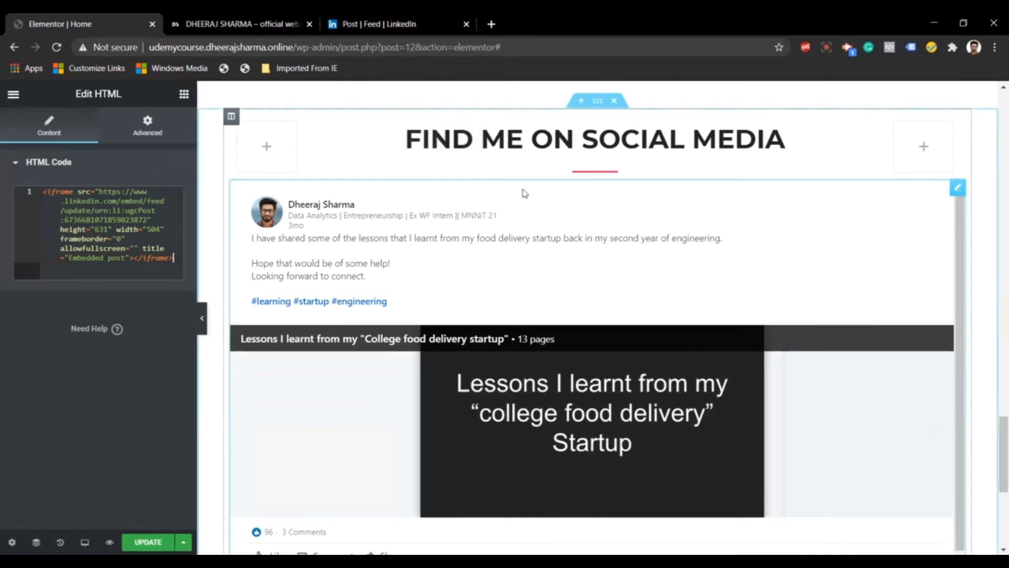
Check the post layout on the reference site and add a two-column inner section below the FIND ME ON SOCIAL MEDIA divider
left_click(235, 17)
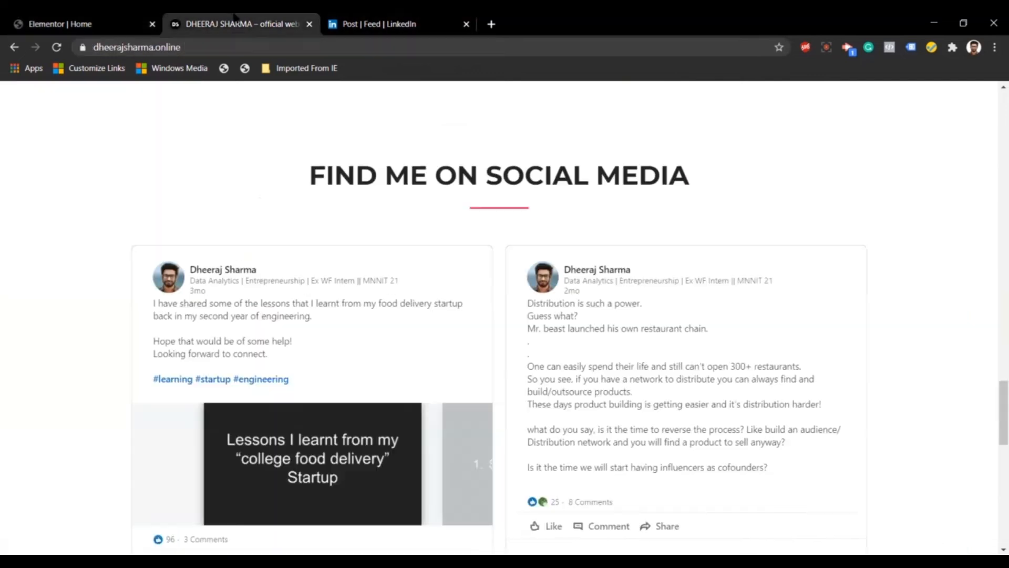
scroll(470, 293, "down", 2)
key("ctrl+shift+Tab")
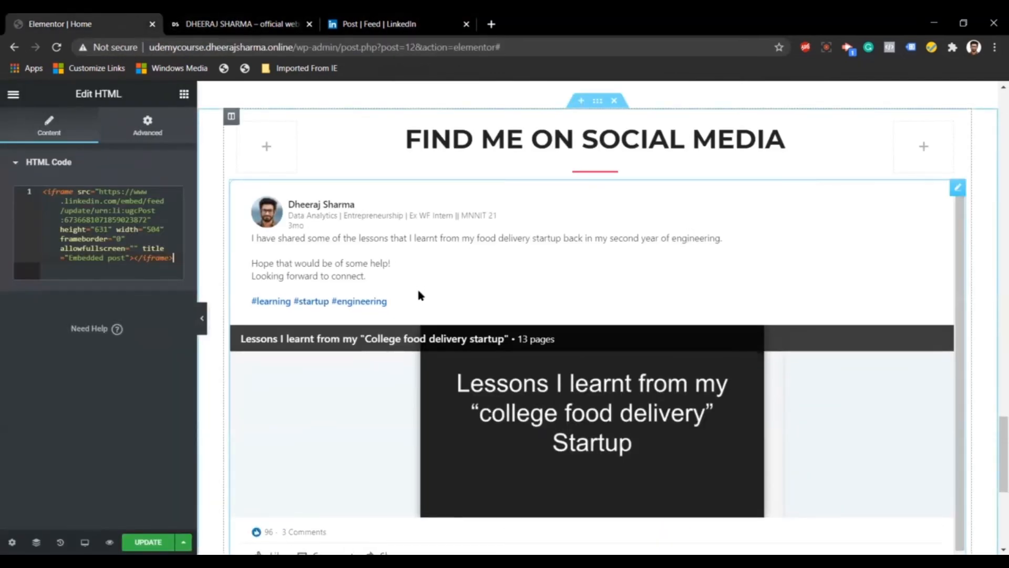
left_click(183, 94)
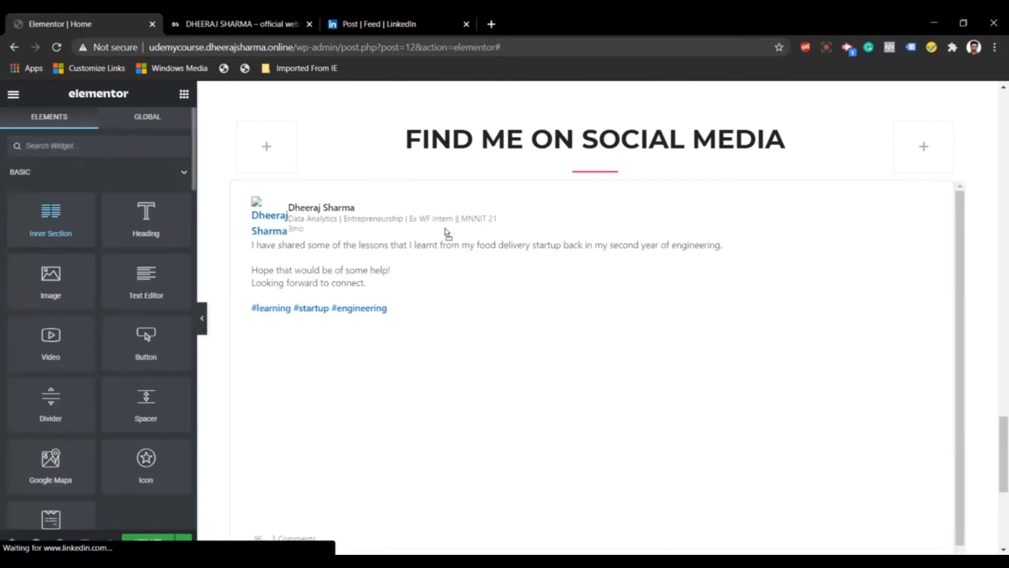
left_click_drag(582, 190, 583, 192)
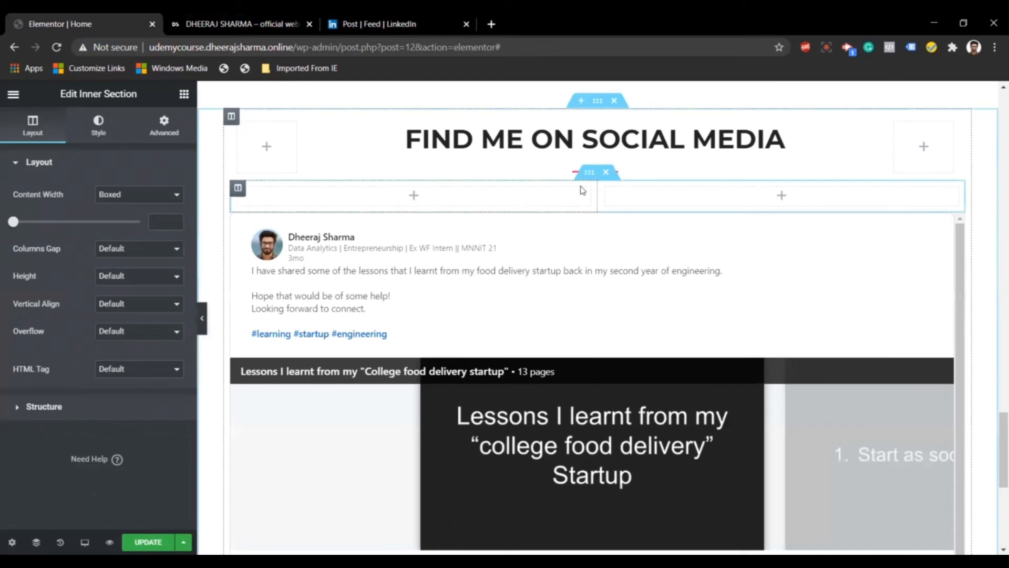
Delete the full-width HTML widget with the embedded LinkedIn post below the new inner section
right_click(563, 238)
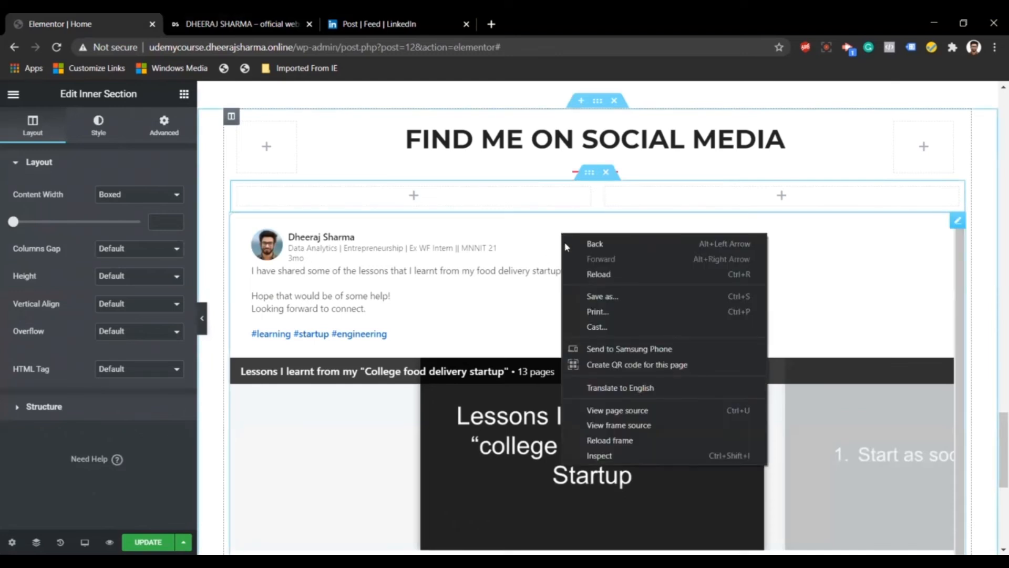
left_click(501, 313)
right_click(474, 309)
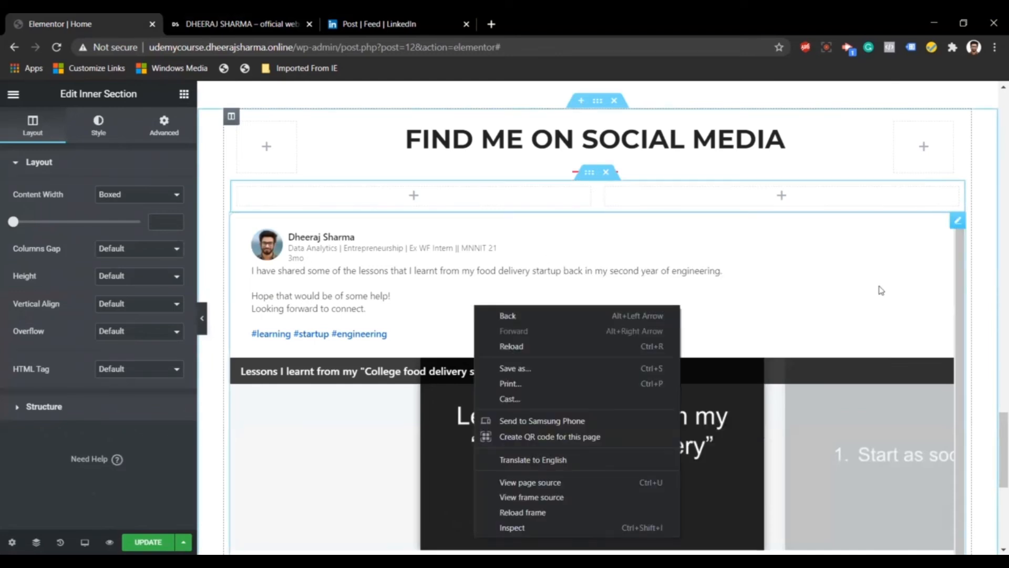
right_click(958, 226)
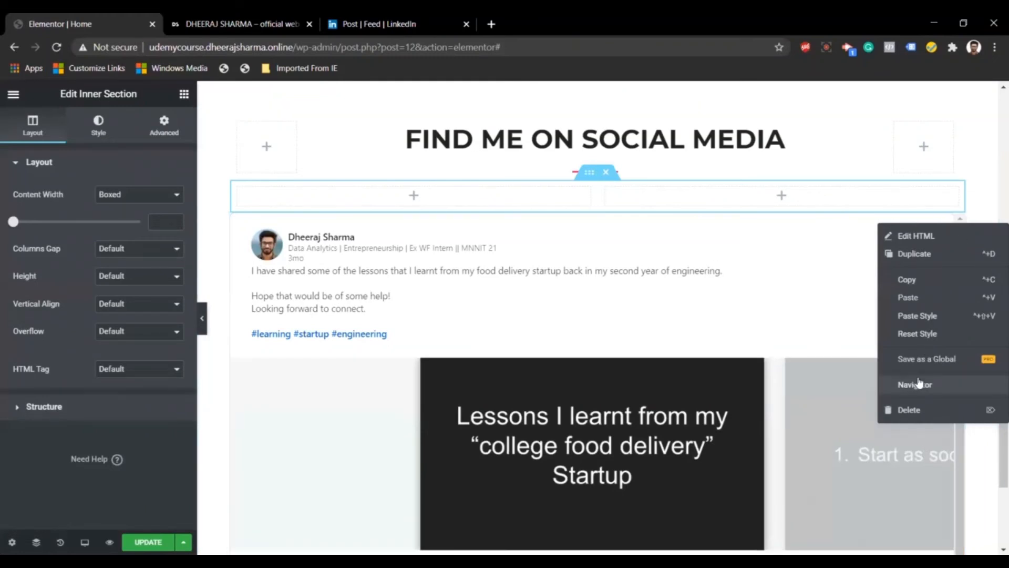
left_click(918, 409)
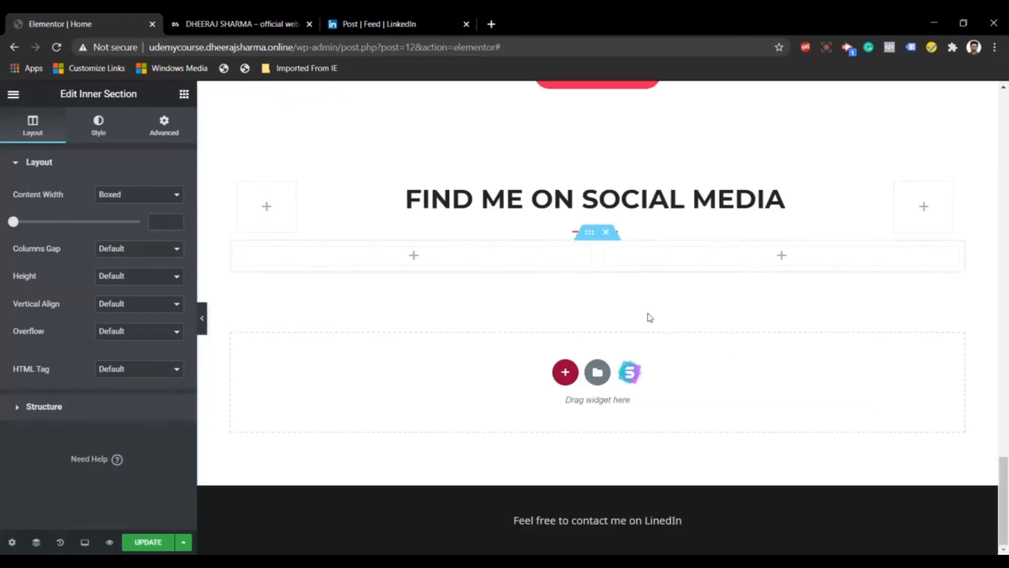
Add an HTML widget to the first column of the inner section and paste the LinkedIn post's embed code
left_click(183, 94)
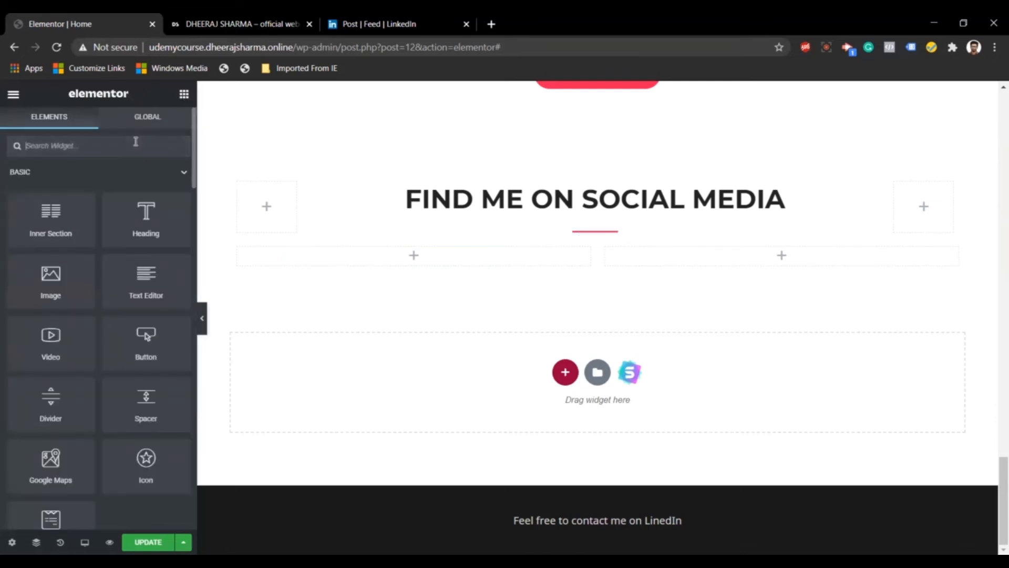
left_click(135, 141)
type("custo")
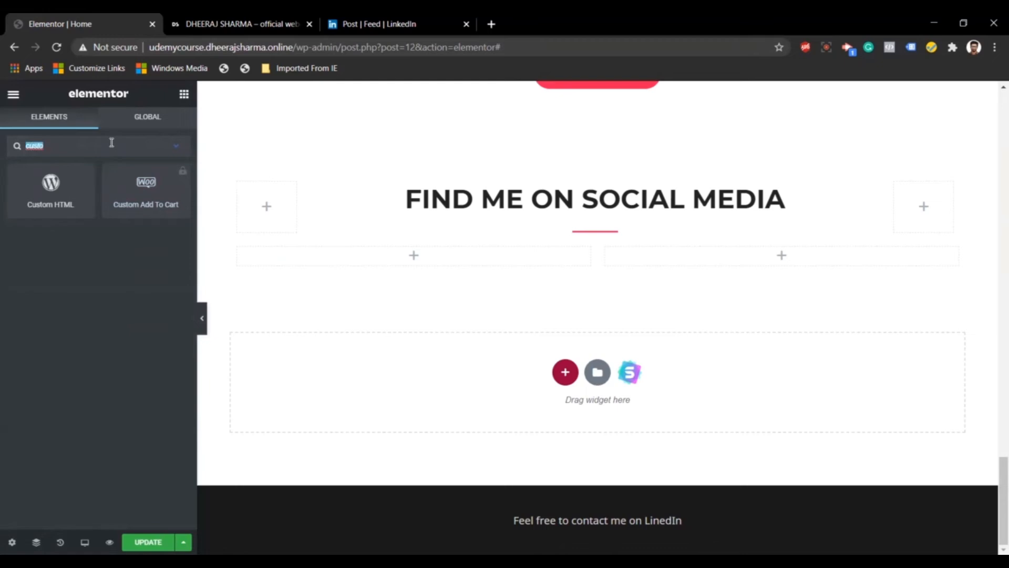
type("html")
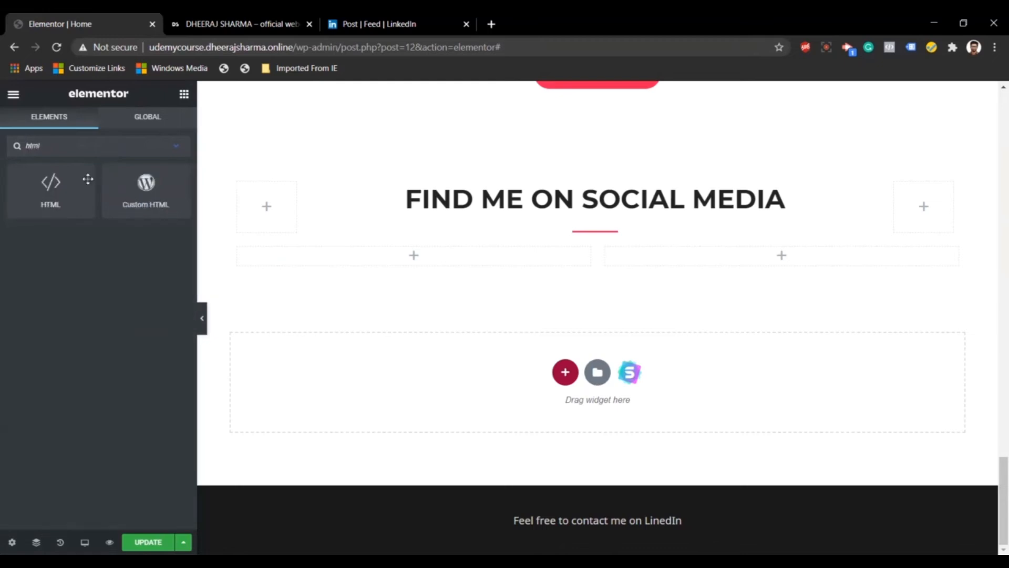
left_click_drag(368, 254, 368, 253)
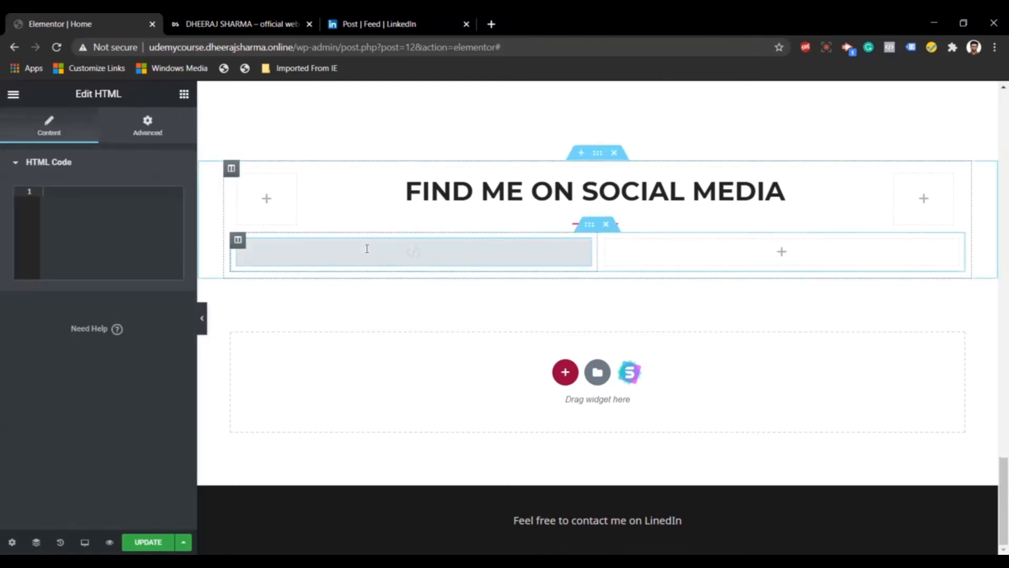
left_click(149, 209)
key("ctrl+v")
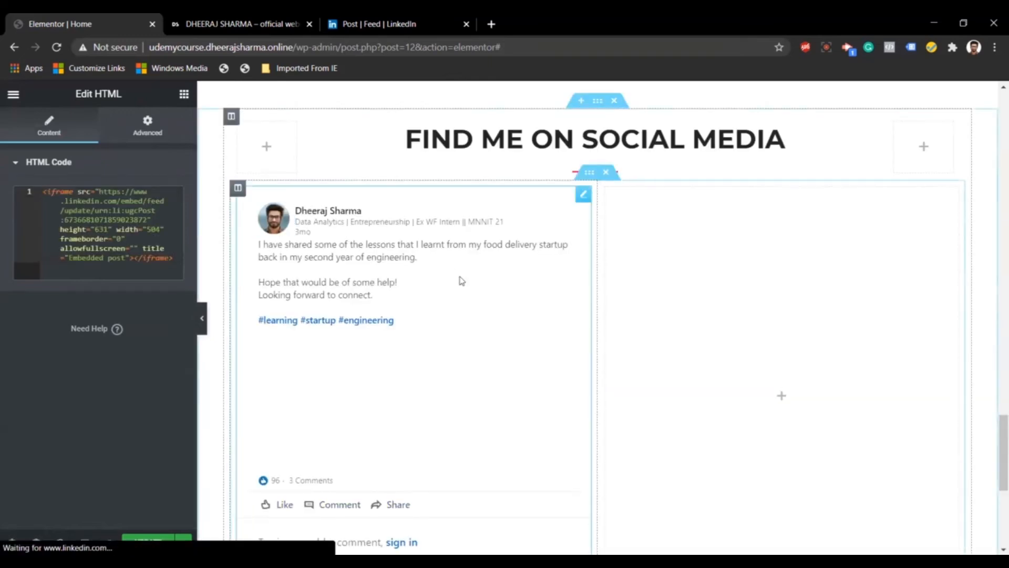
Switch to LinkedIn, close the embed dialog and go back to the profile page
left_click(389, 21)
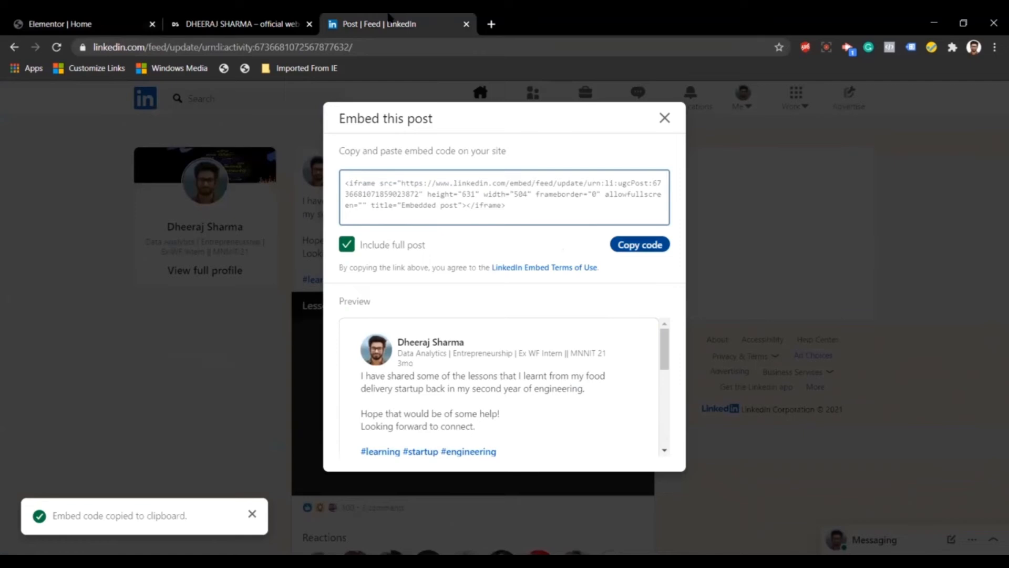
left_click(665, 118)
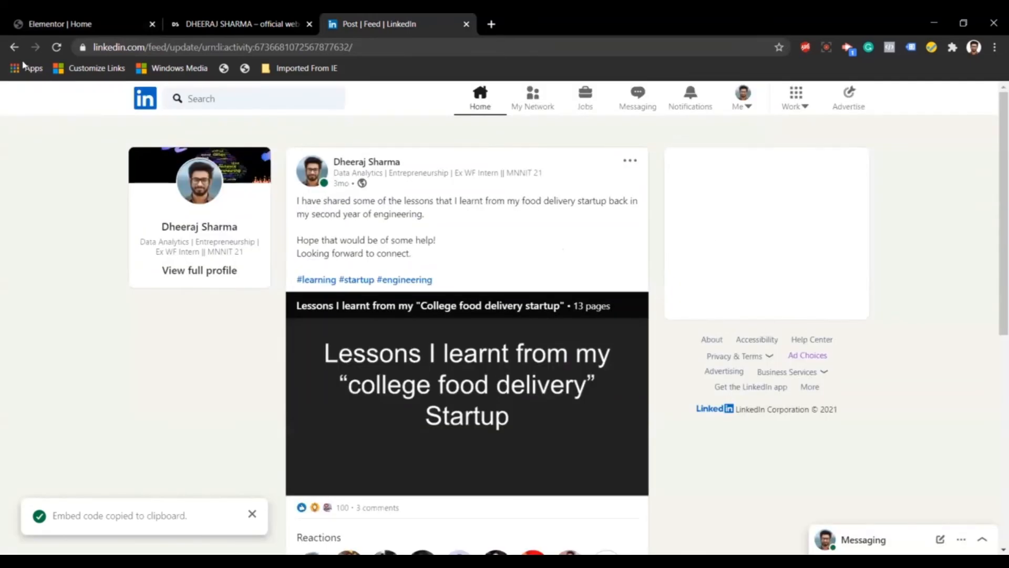
left_click(14, 47)
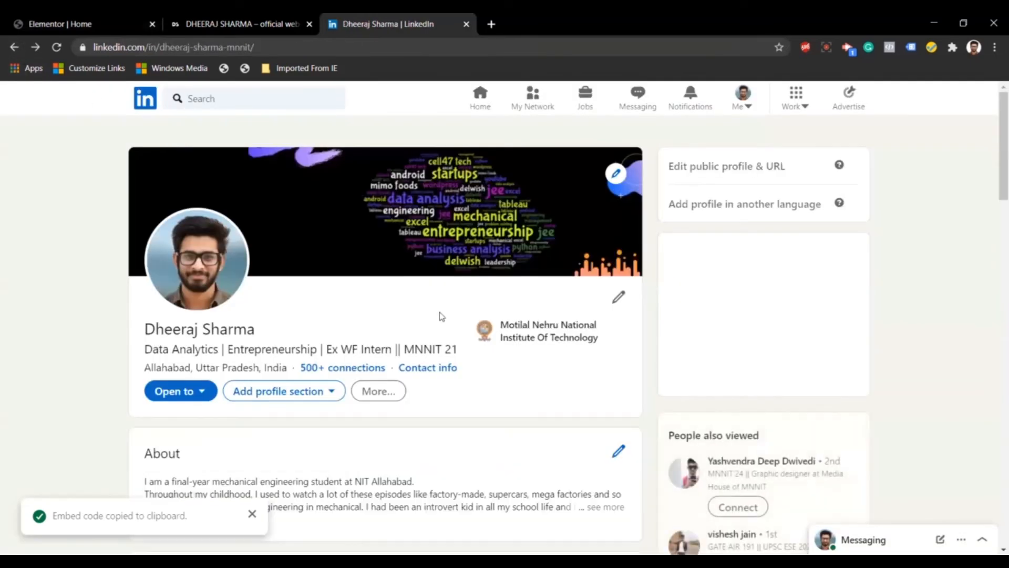
Open the featured post about the MiMo foods startup and copy its embed code
scroll(439, 313, "down", 5)
scroll(440, 311, "down", 5)
scroll(440, 311, "up", 4)
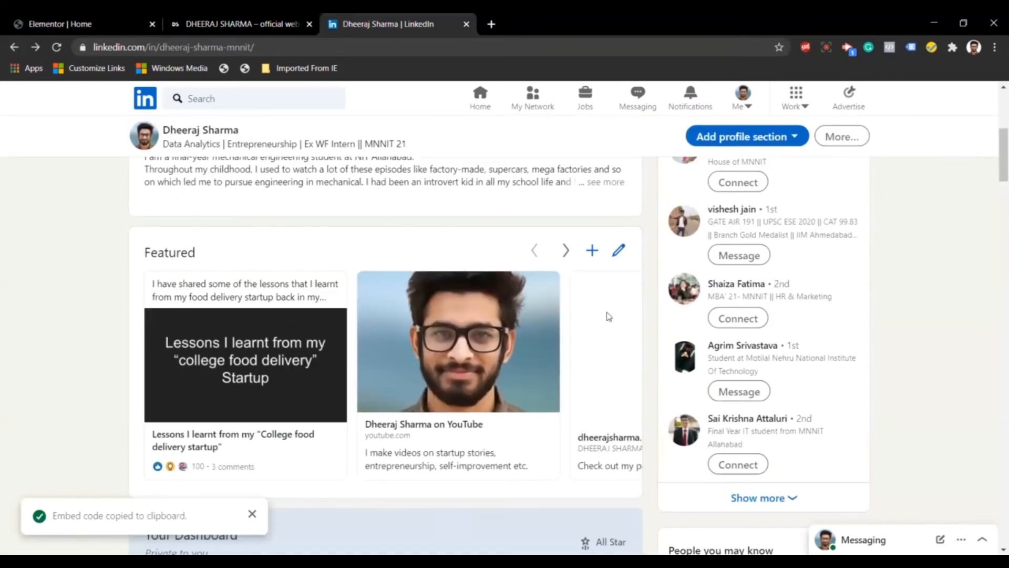
left_click(565, 250)
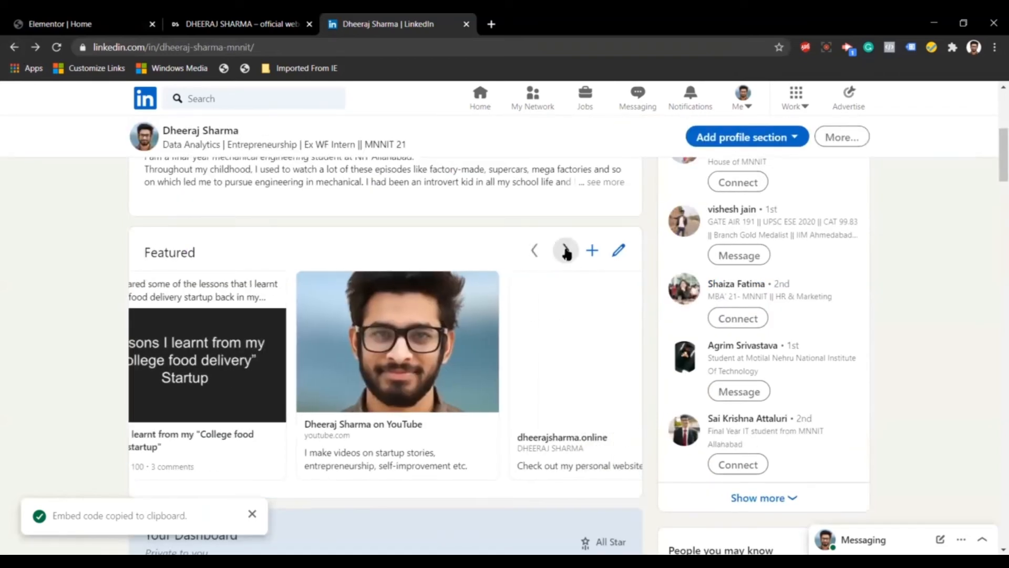
left_click(571, 286)
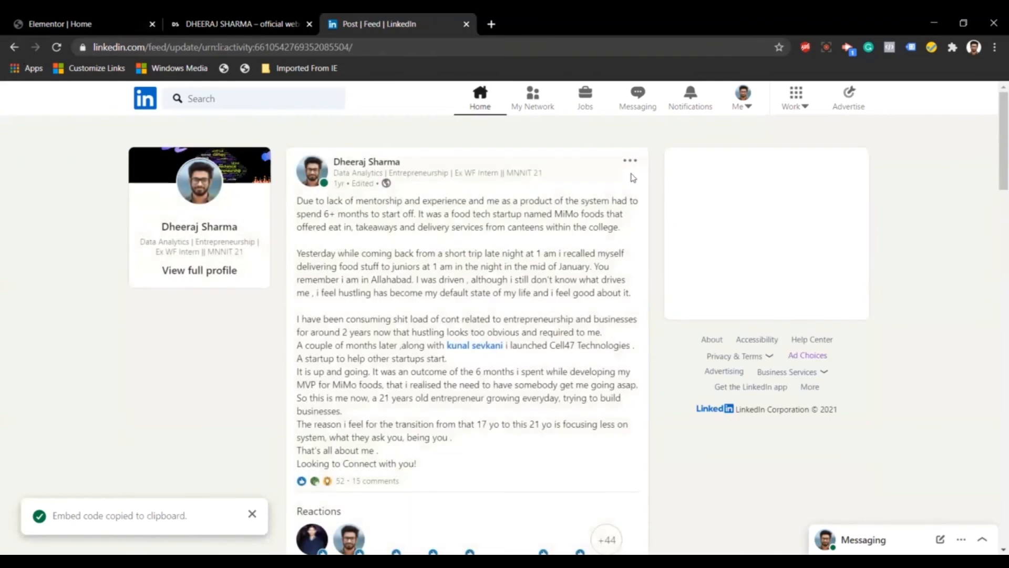
left_click(631, 160)
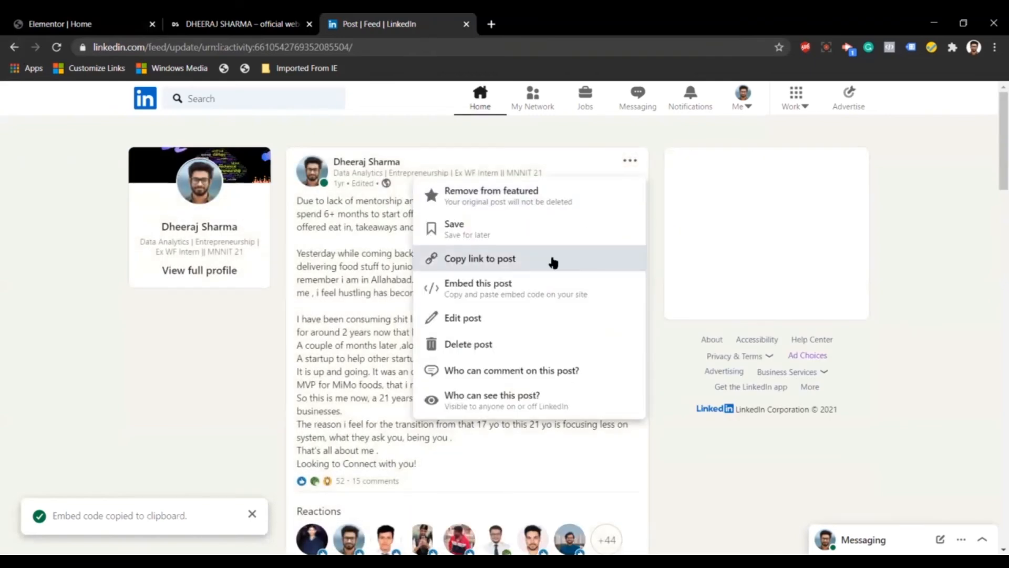
left_click(542, 287)
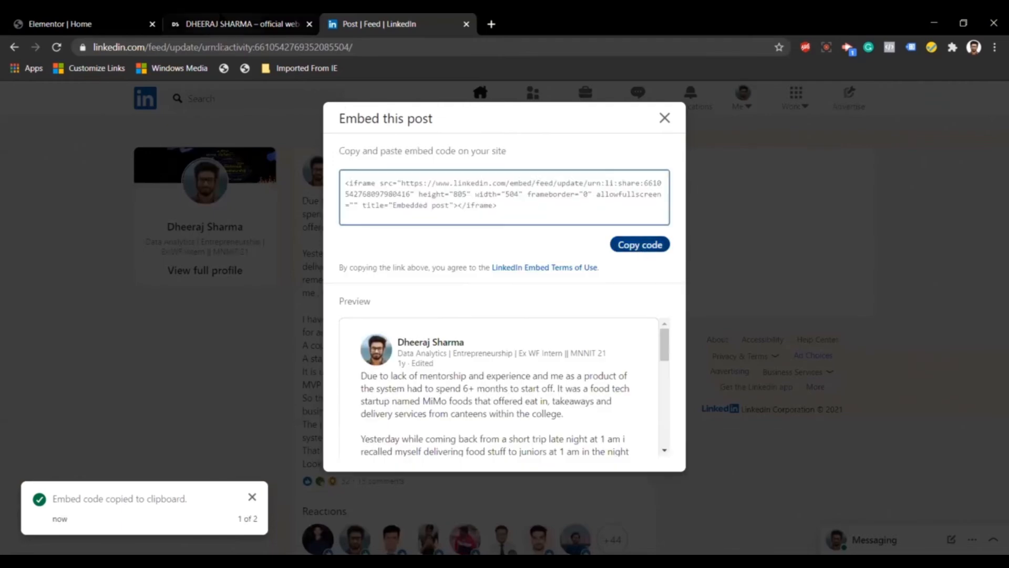
Switch to the Elementor editor, add an HTML widget to the second column of the inner section and paste the copied LinkedIn embed code
left_click(231, 24)
left_click(83, 20)
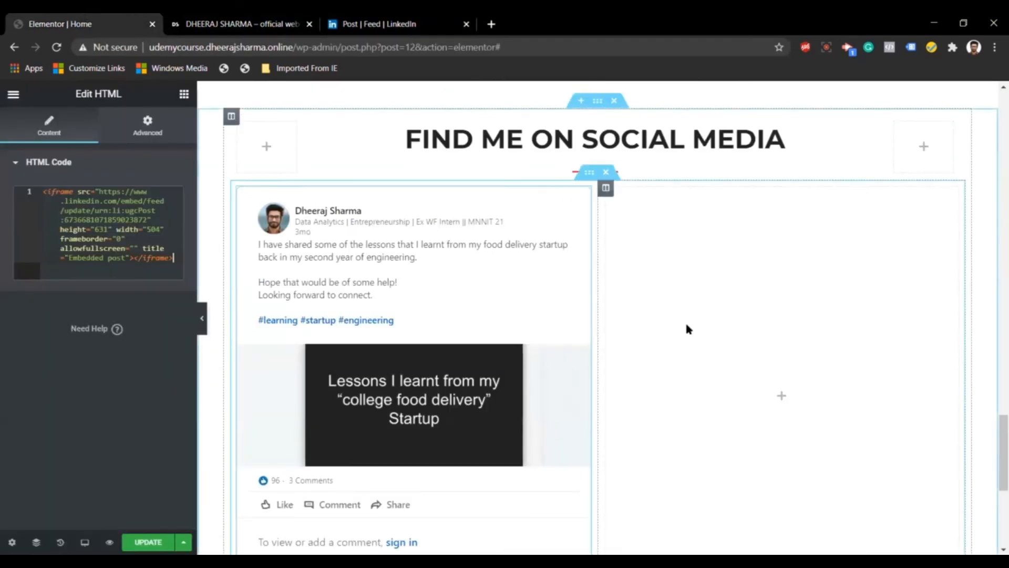
left_click(184, 93)
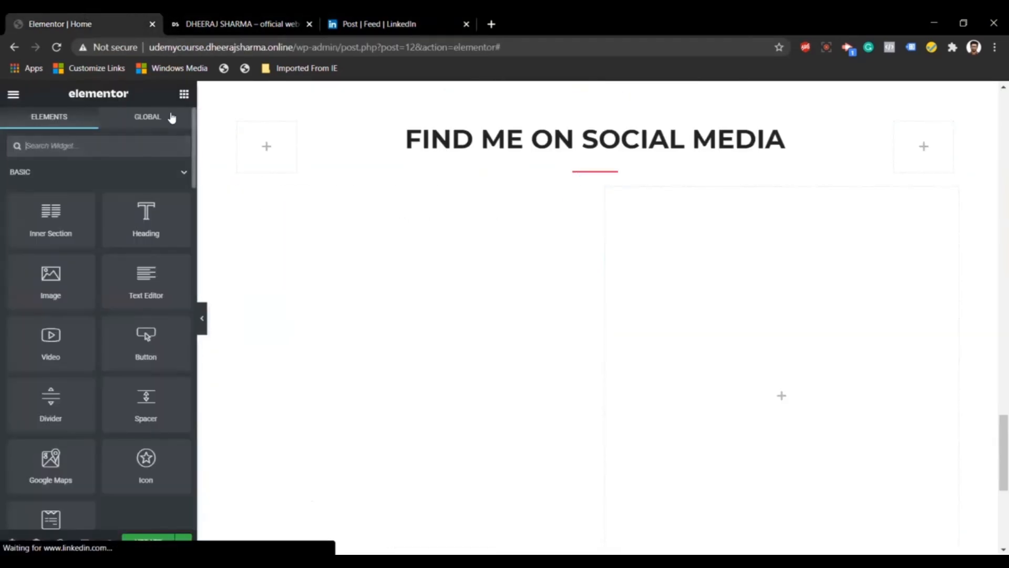
left_click(118, 146)
type("html")
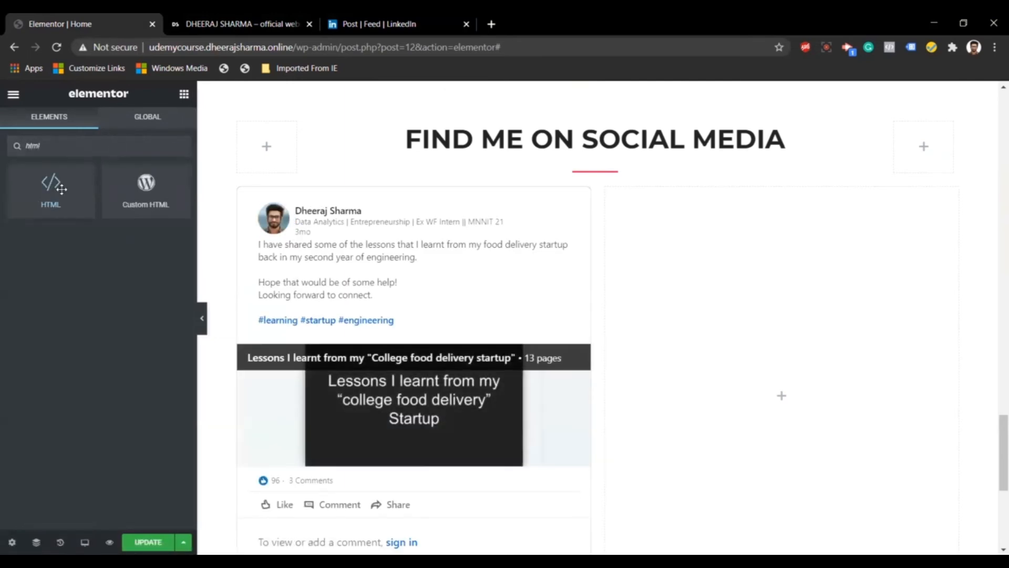
left_click_drag(77, 194, 720, 349)
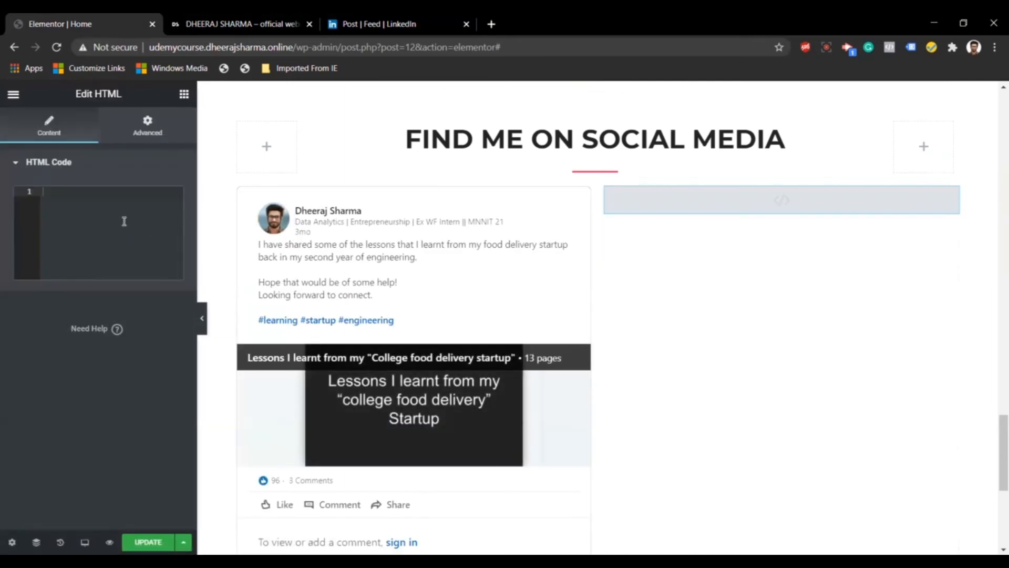
key("ctrl+v")
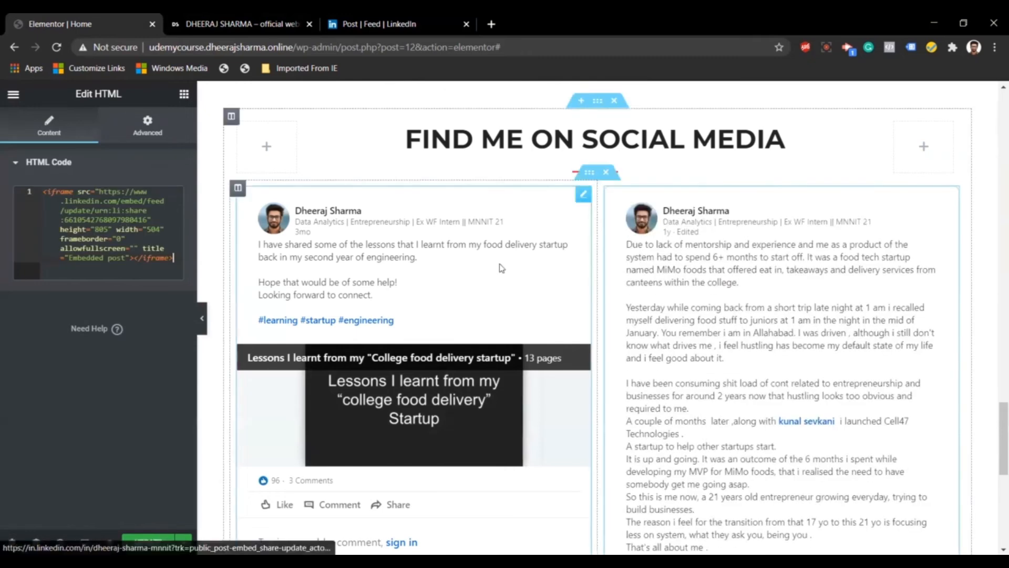
Compare the social media section with the one on the live reference site, including the YouTube video feed below the LinkedIn posts
scroll(585, 286, "down", 7)
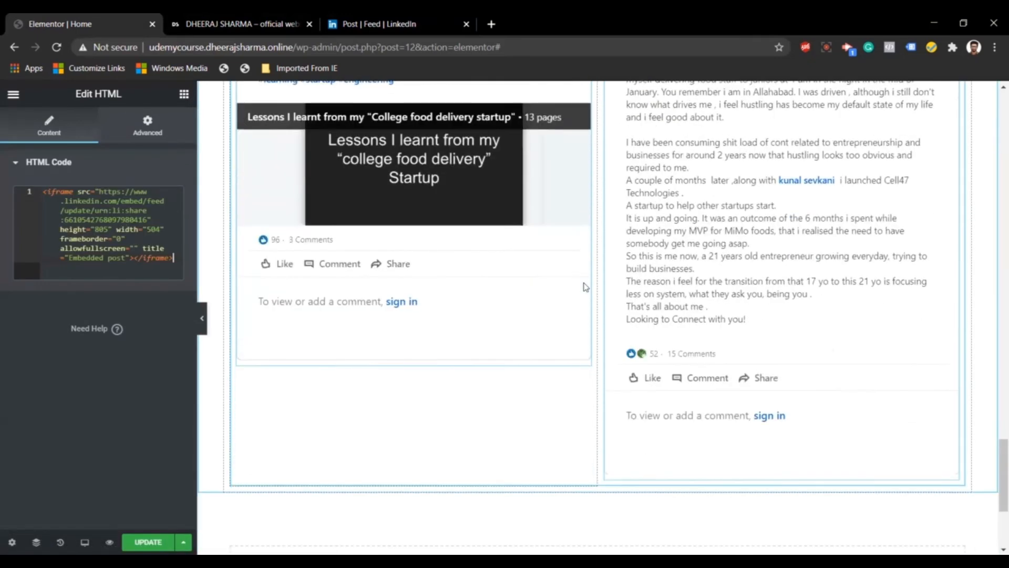
left_click(298, 18)
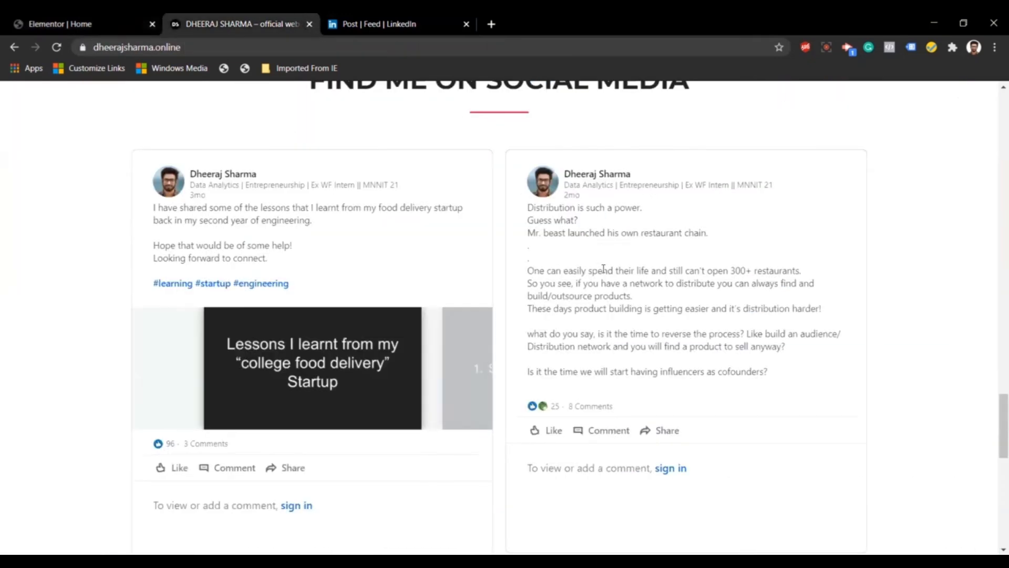
scroll(604, 268, "down", 4)
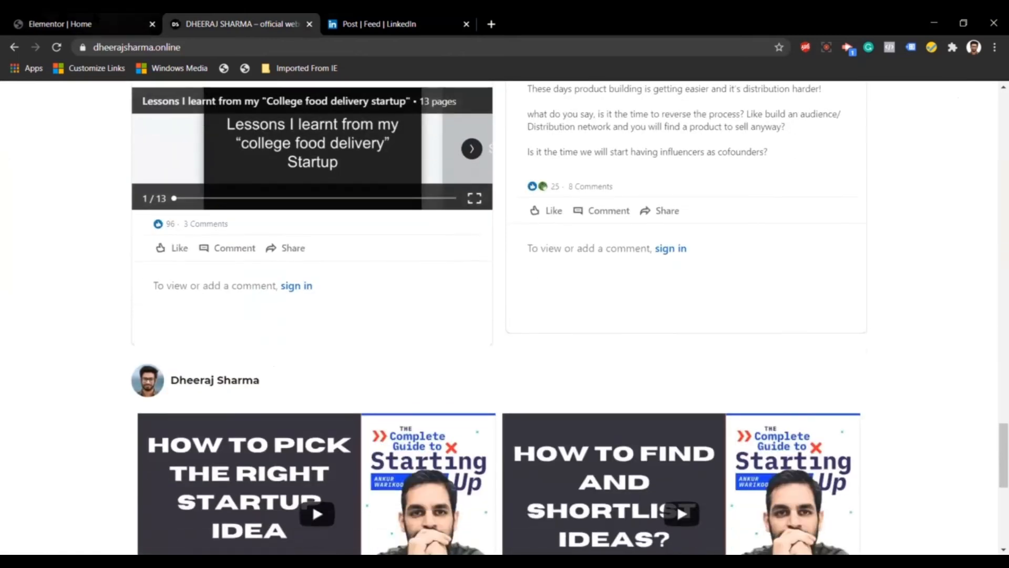
left_click(97, 22)
scroll(437, 283, "down", 2)
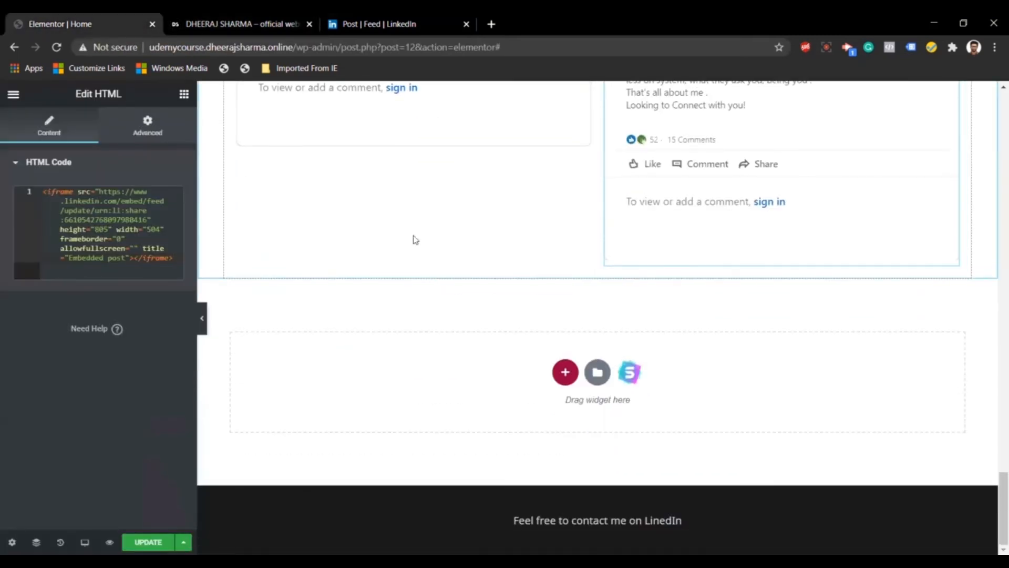
key("ctrl+Tab")
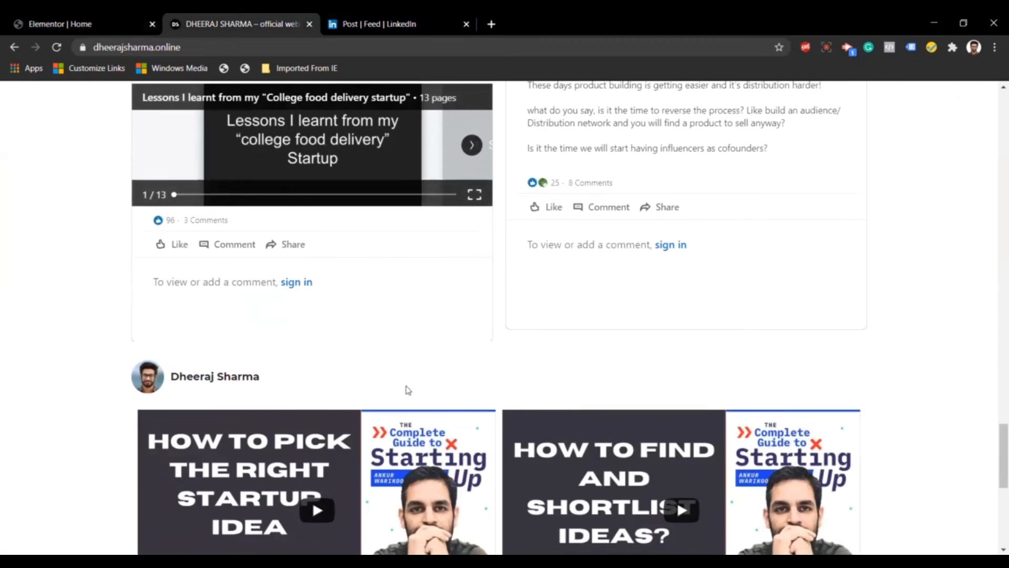
scroll(408, 390, "down", 3)
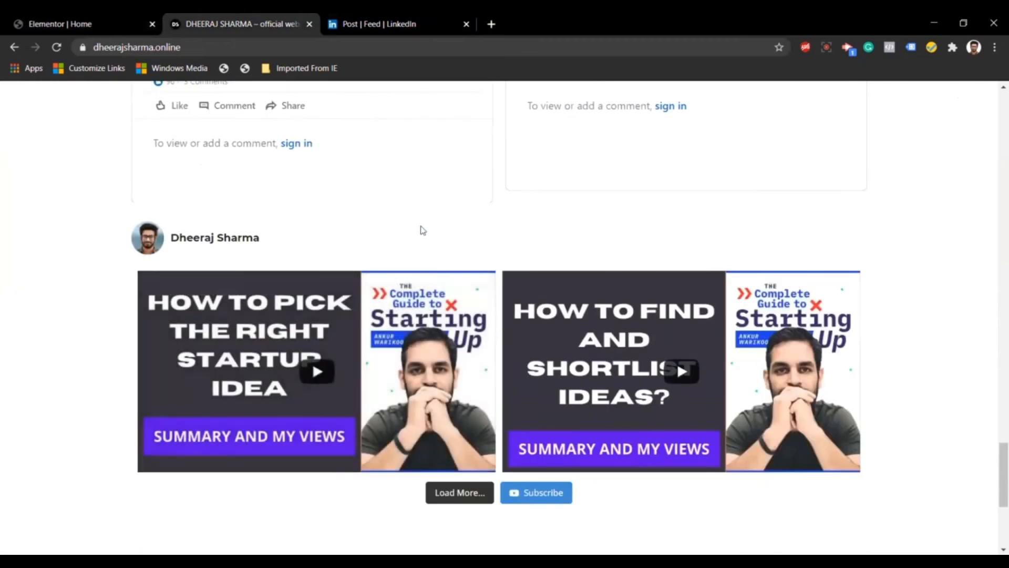
left_click(97, 23)
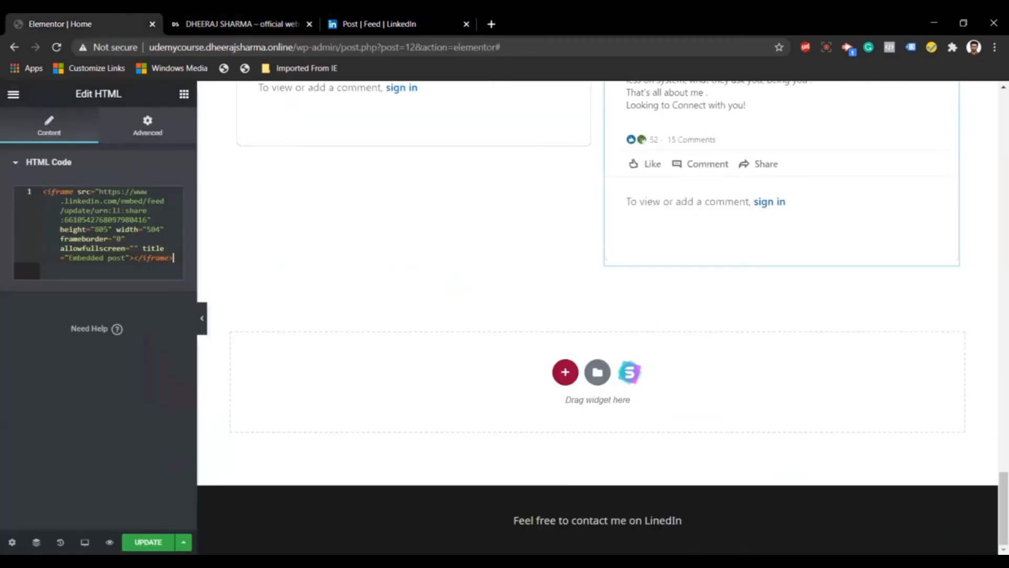
Close the LinkedIn tab and load the Udemy course site's WordPress admin dashboard in the reference site's tab
left_click(467, 29)
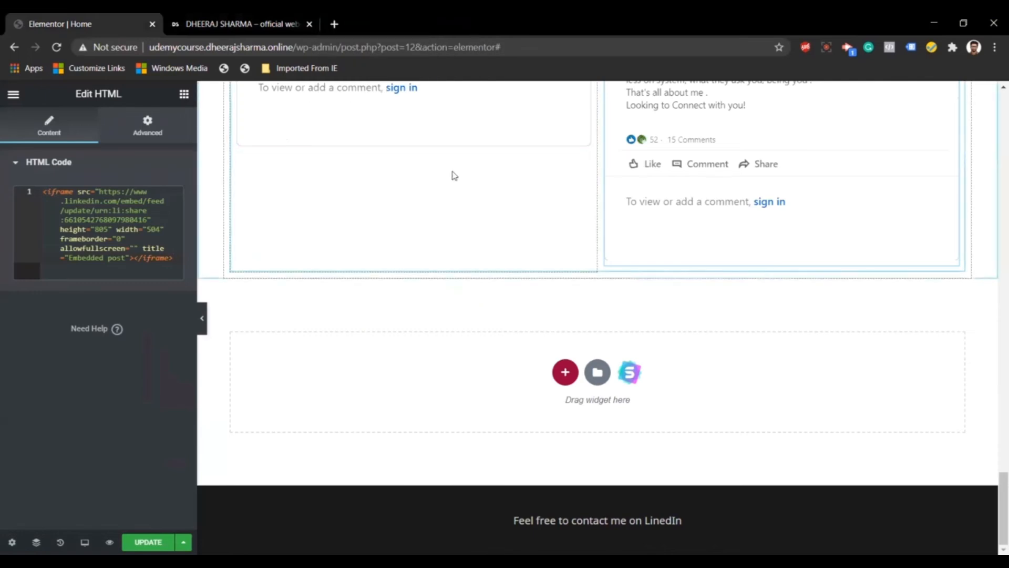
scroll(455, 240, "up", 5)
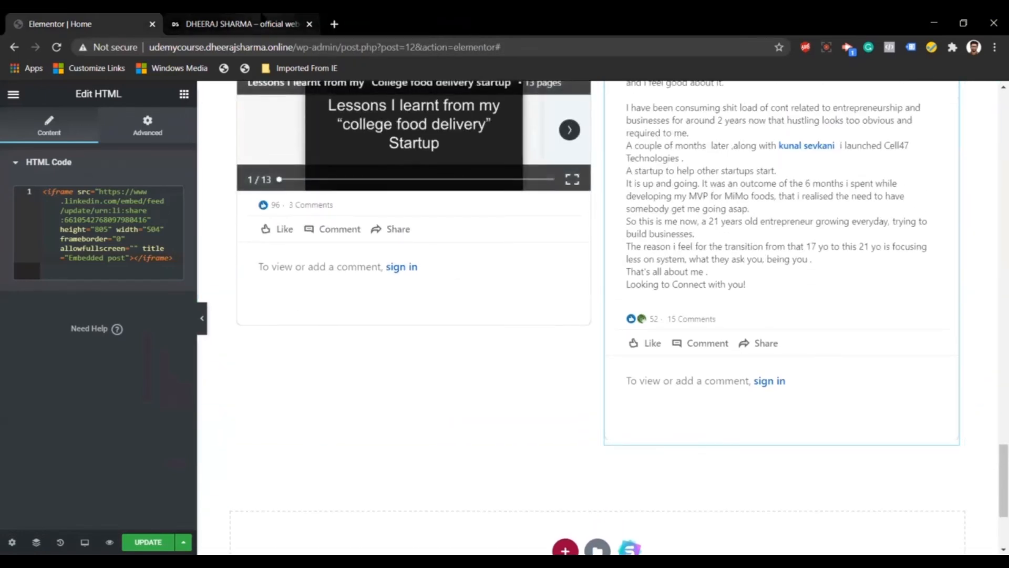
left_click(257, 24)
left_click(260, 43)
type("udem")
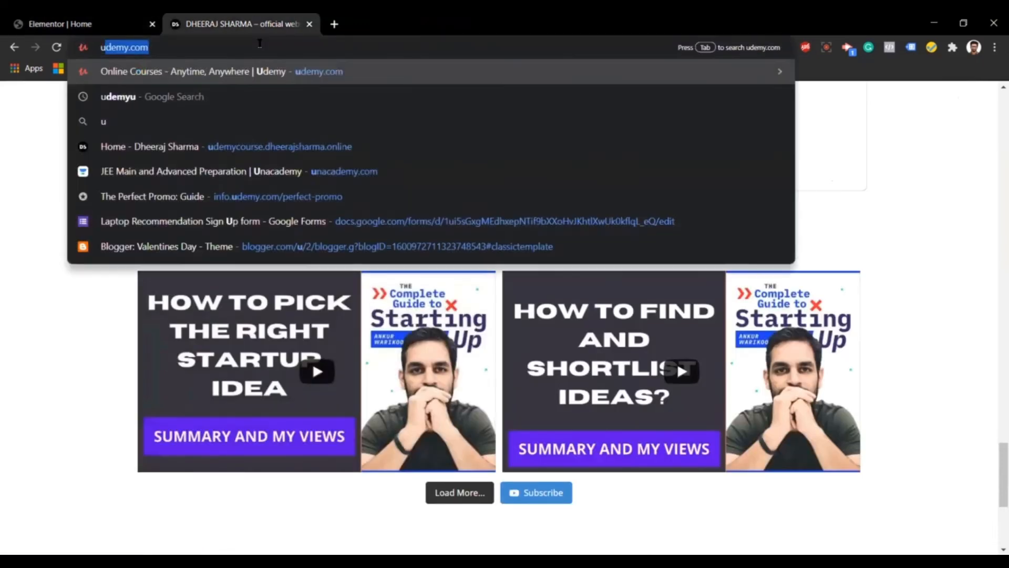
type("y")
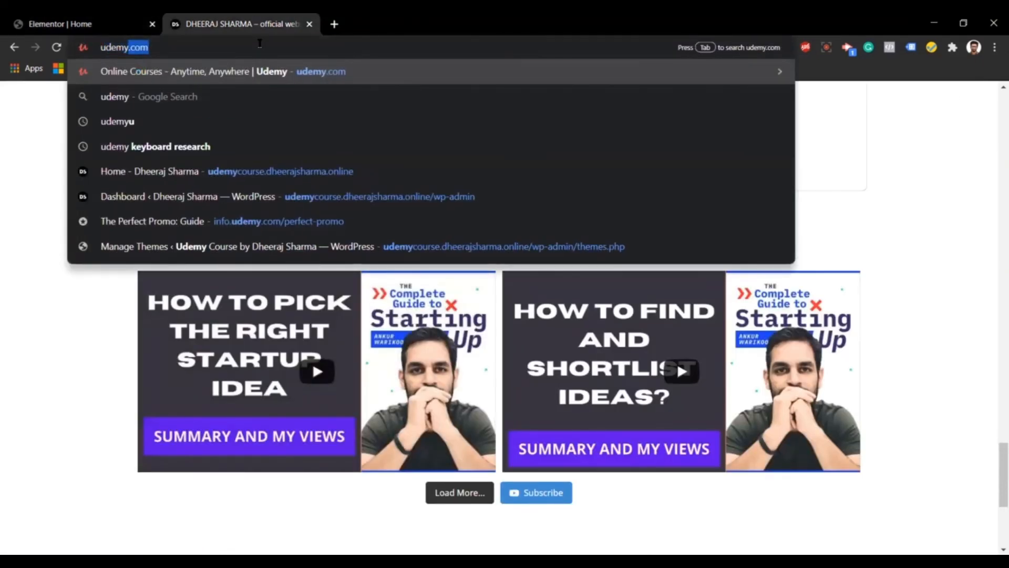
key("Up")
key("Up")
key("Up")
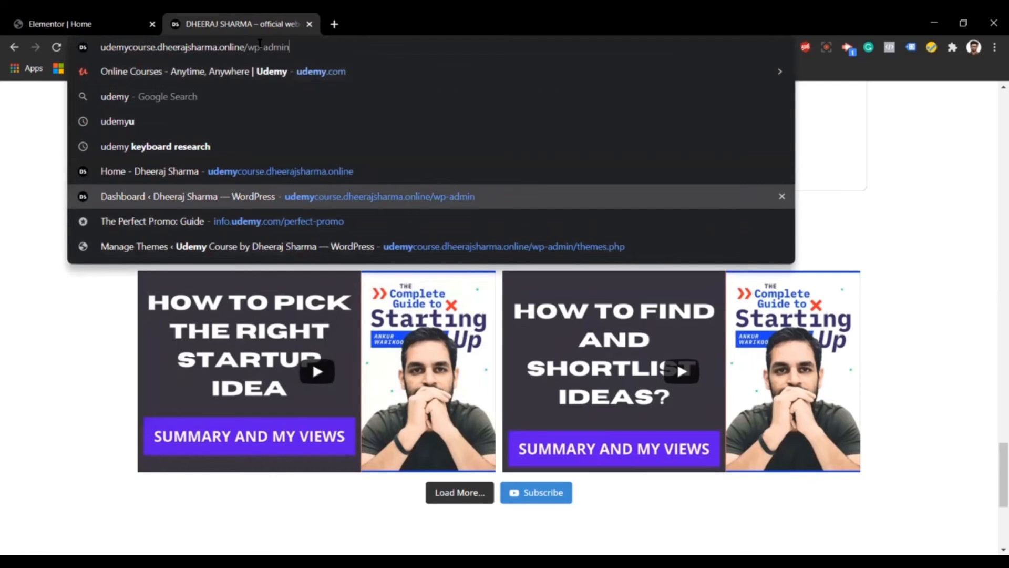
key("Return")
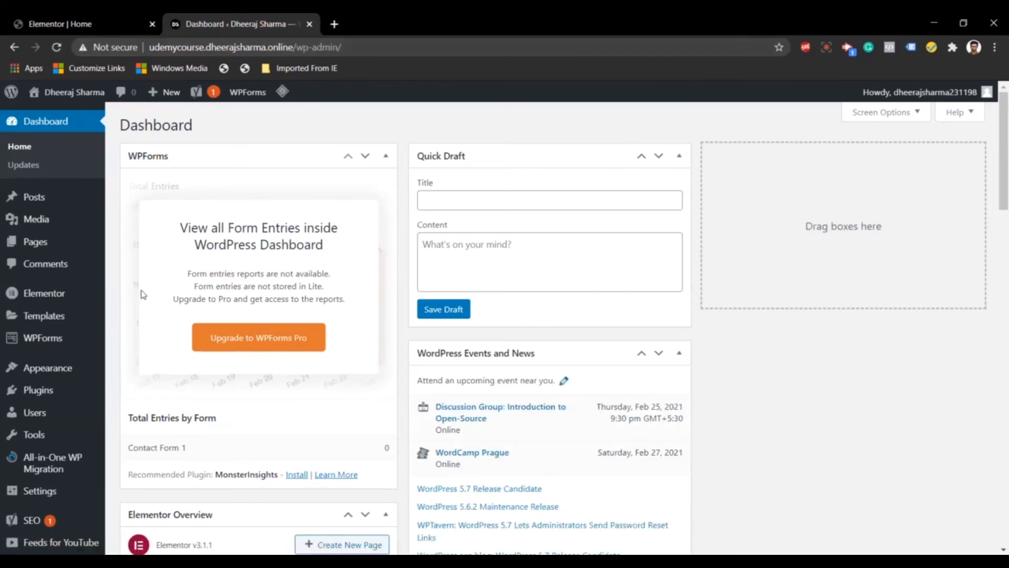
Review the installed WordPress plugins and open the settings of the Feeds for YouTube plugin
left_click(61, 388)
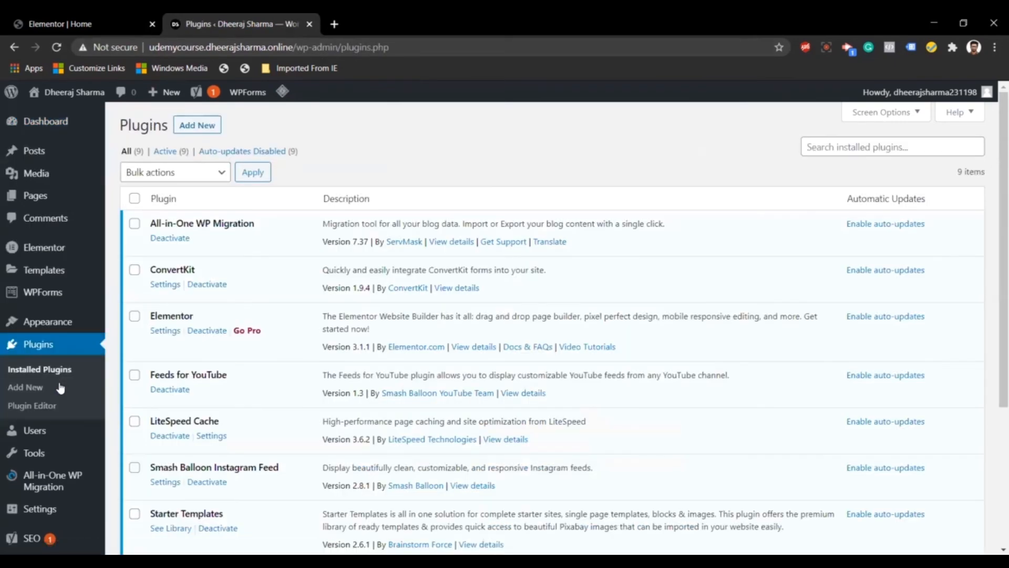
scroll(296, 420, "down", 2)
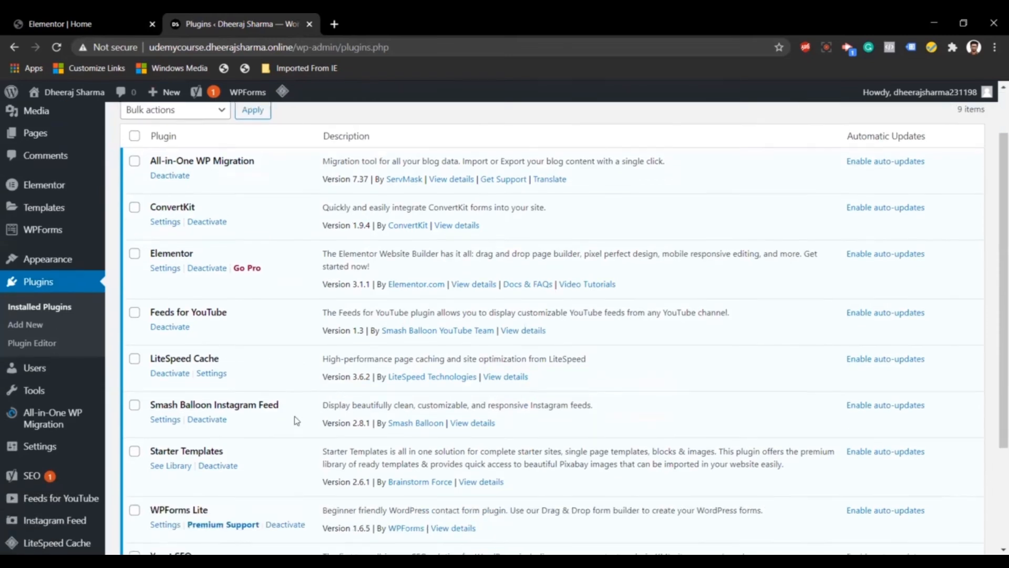
scroll(246, 416, "down", 2)
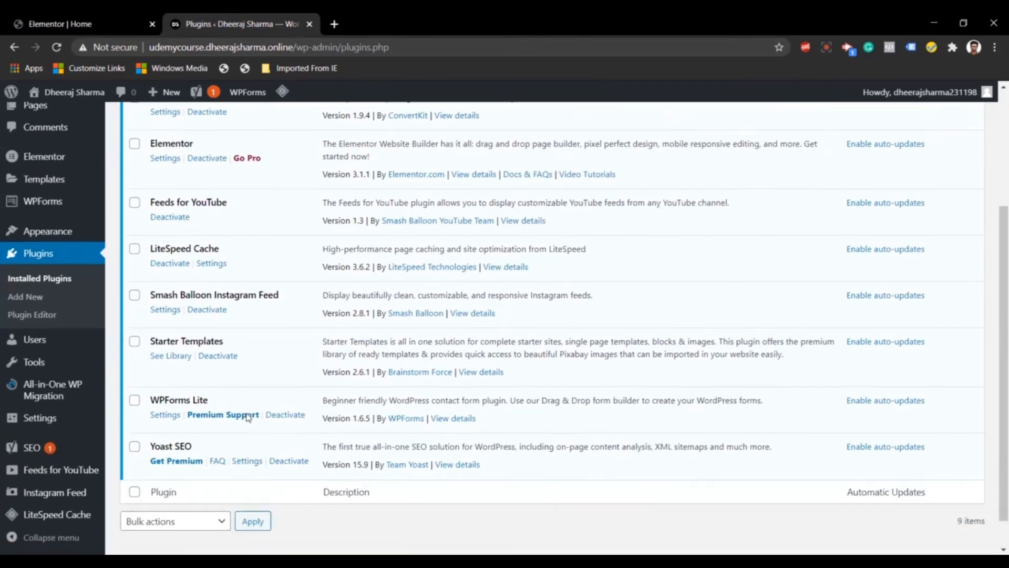
scroll(287, 289, "up", 1)
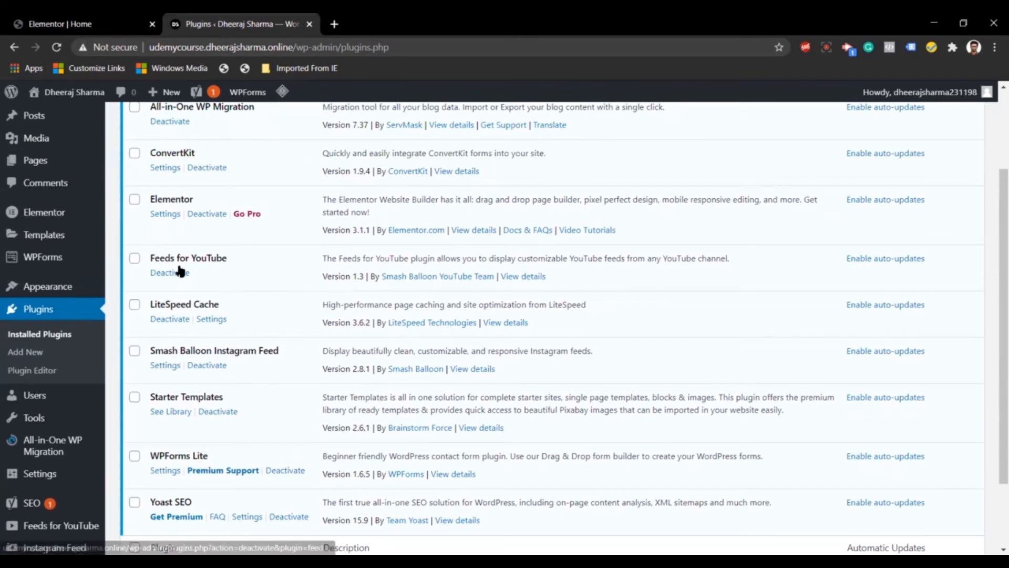
mouse_move(88, 399)
scroll(88, 399, "down", 2)
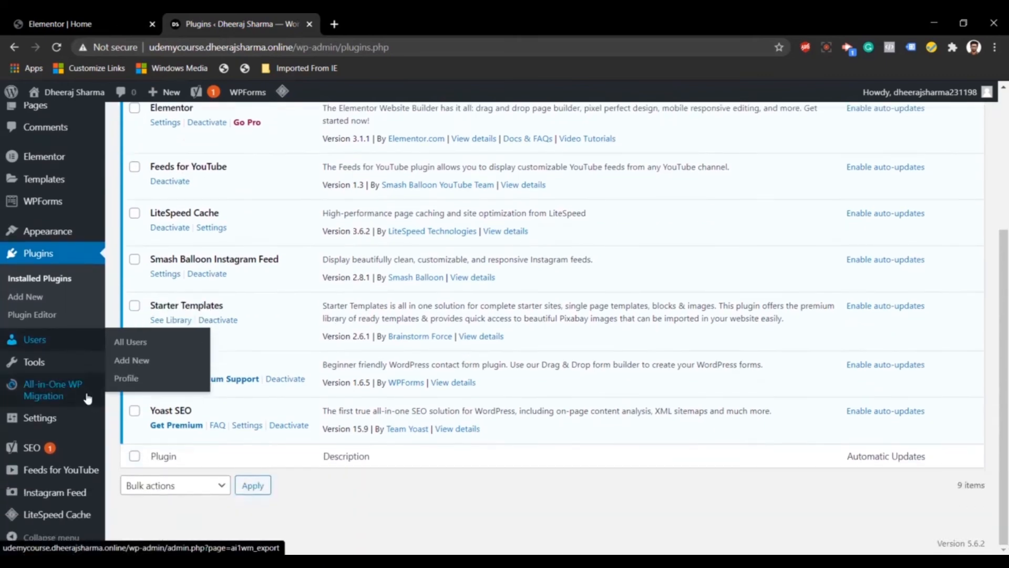
mouse_move(60, 477)
left_click(59, 477)
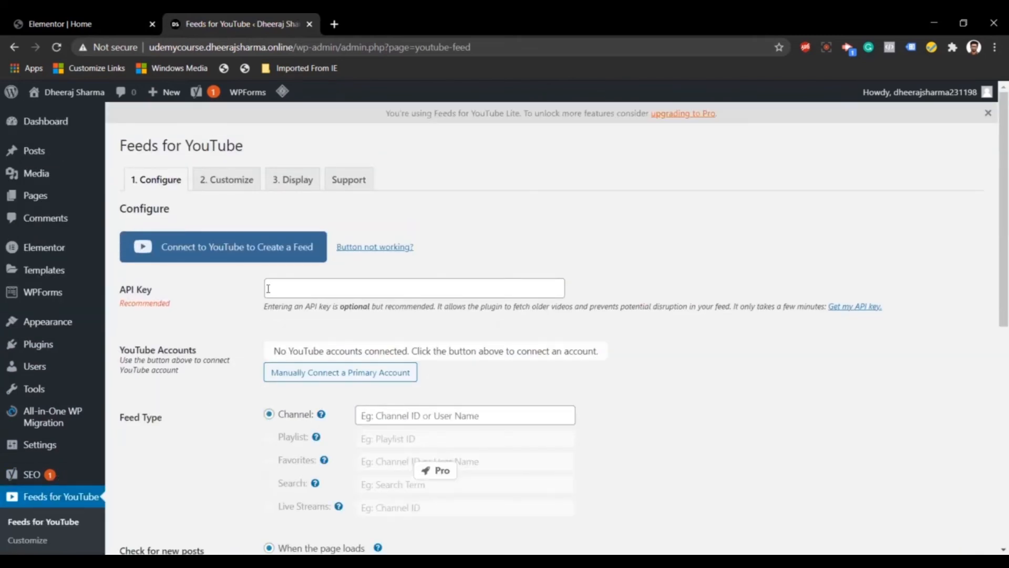
Connect the YouTube channel's Google account to Feeds for YouTube, allow the read-only access and save the feed configuration
left_click(261, 252)
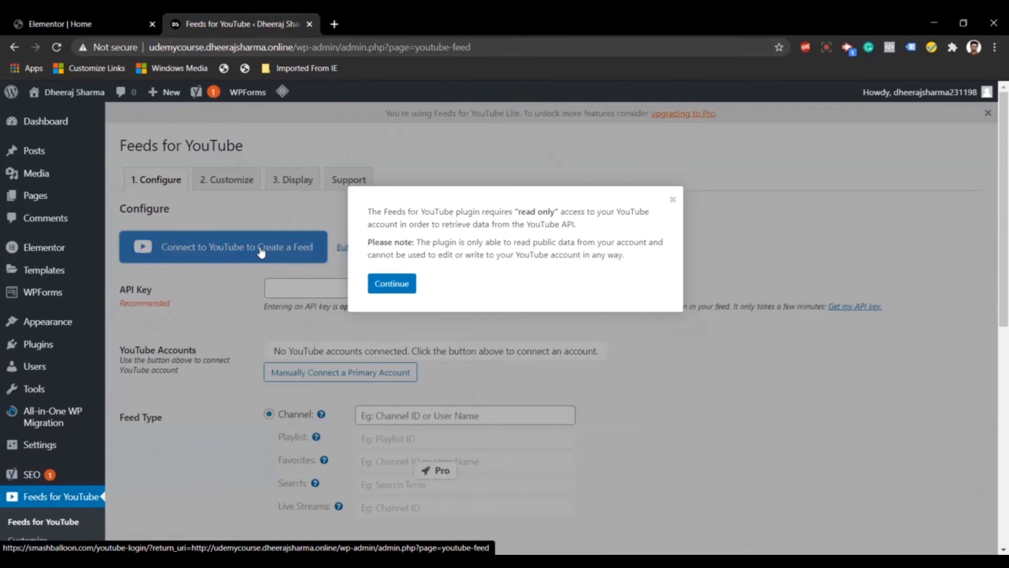
left_click(409, 289)
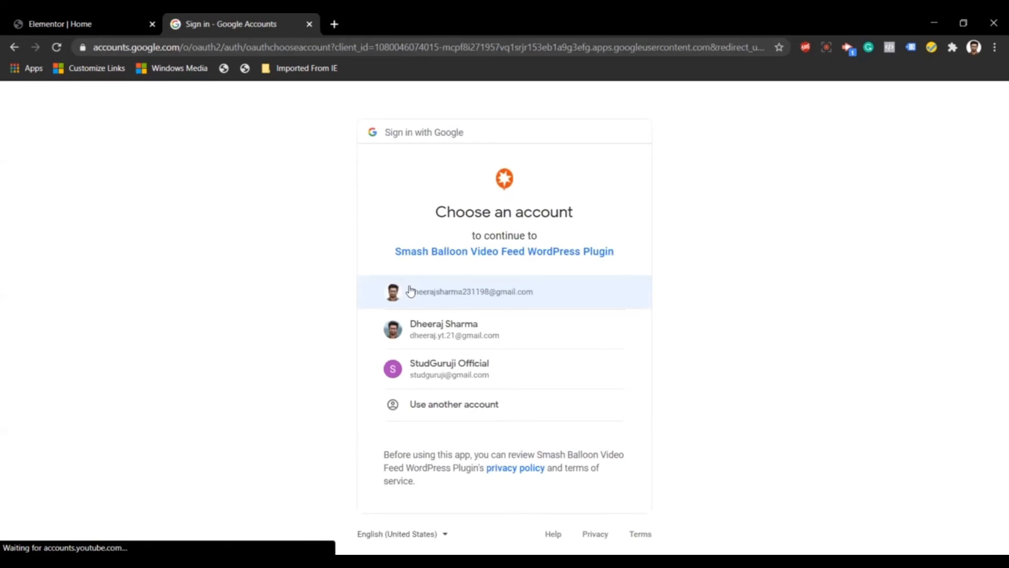
left_click(520, 335)
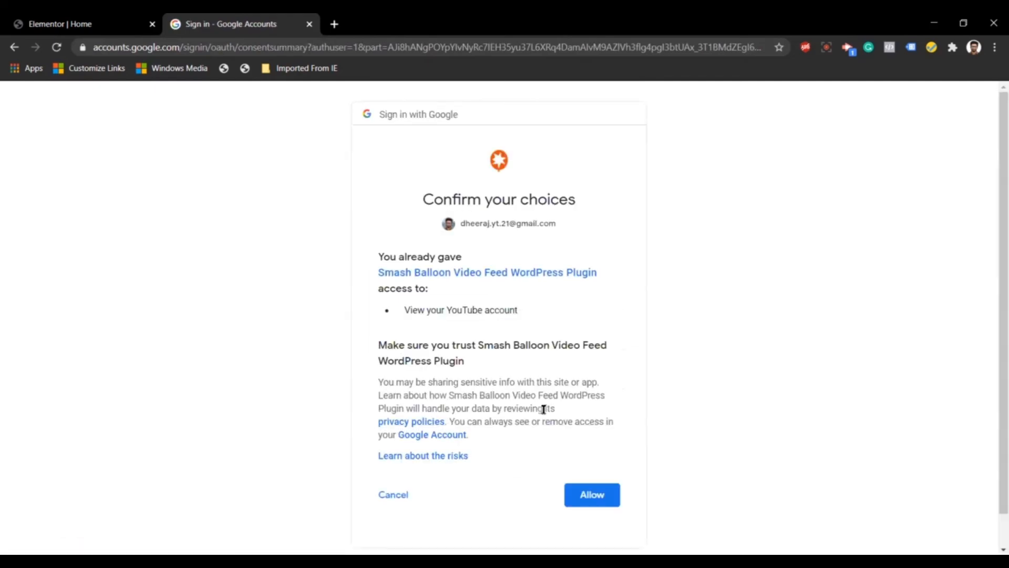
left_click(583, 493)
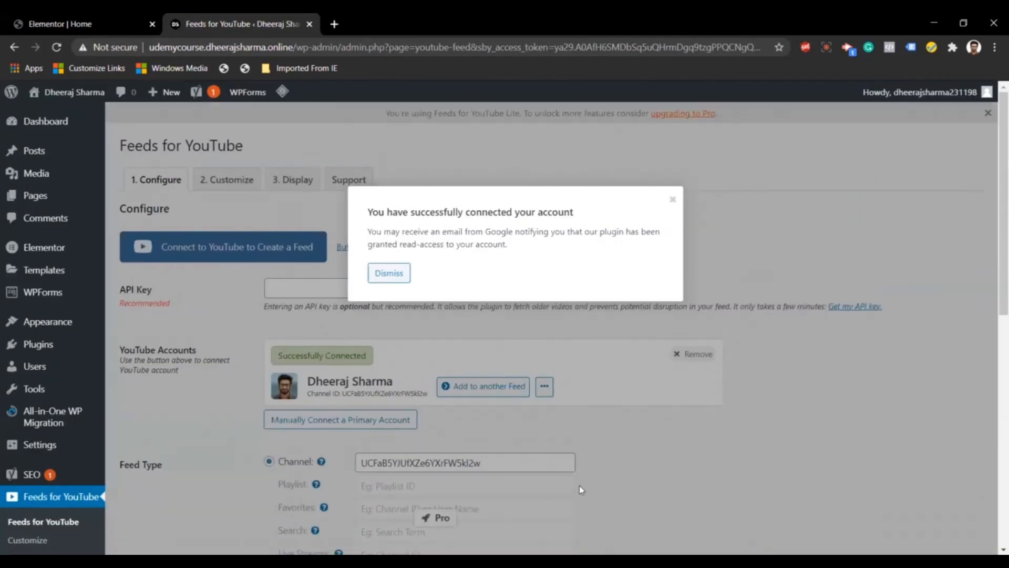
left_click(372, 280)
scroll(371, 285, "down", 4)
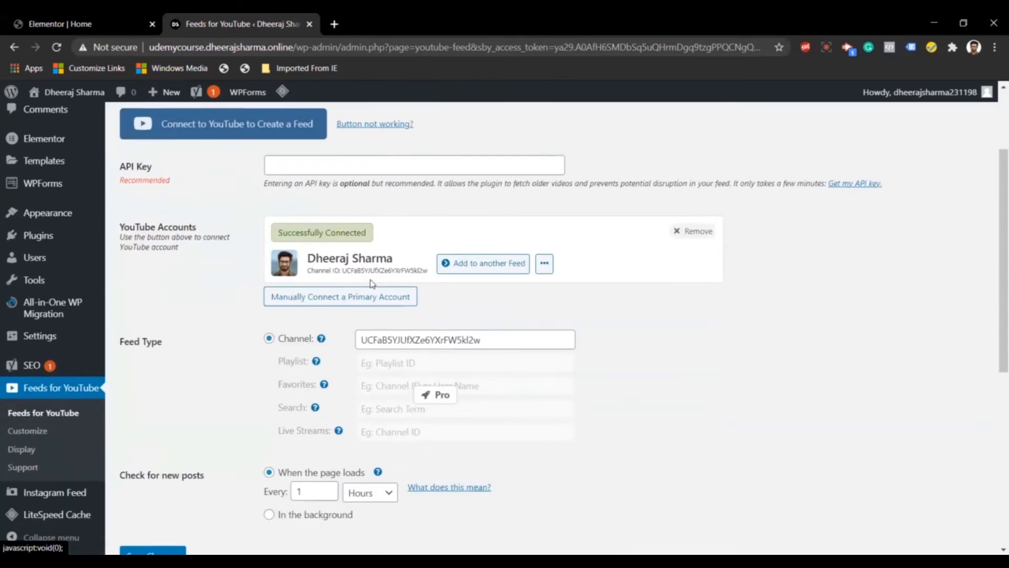
scroll(372, 286, "down", 2)
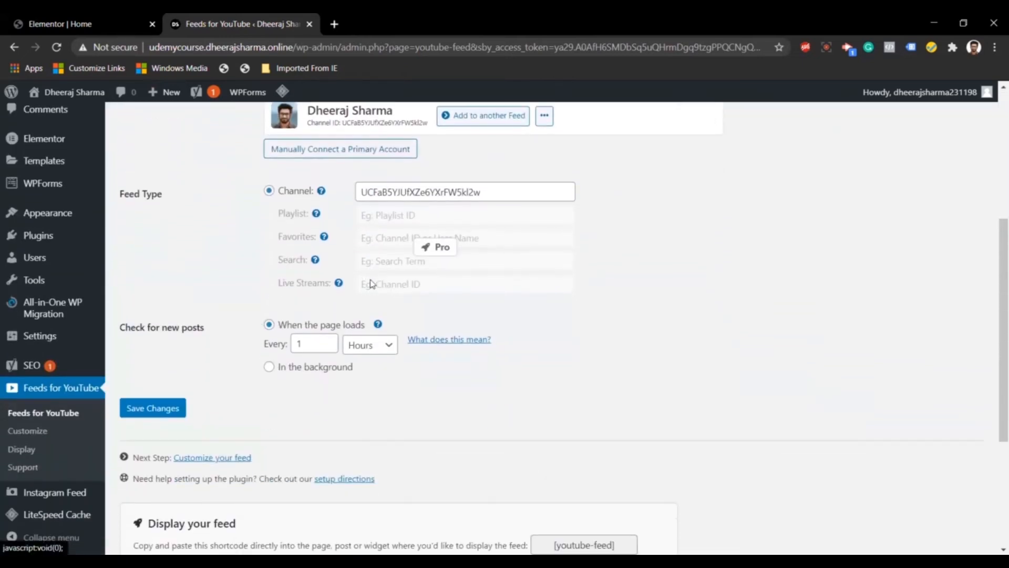
left_click(157, 411)
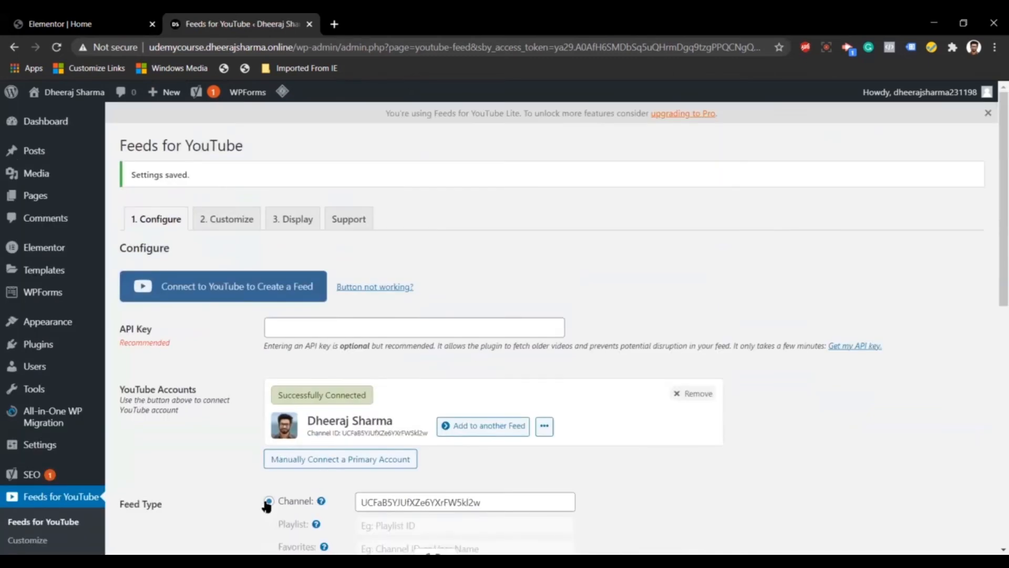
Open the feed's customization settings and set the grid layout's mobile columns to 1
left_click(249, 221)
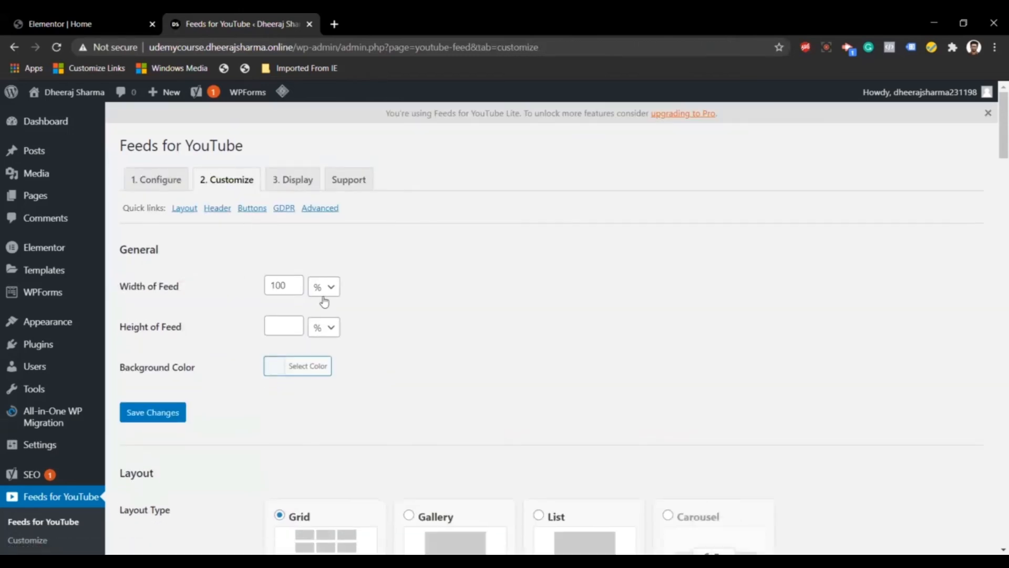
scroll(334, 311, "down", 5)
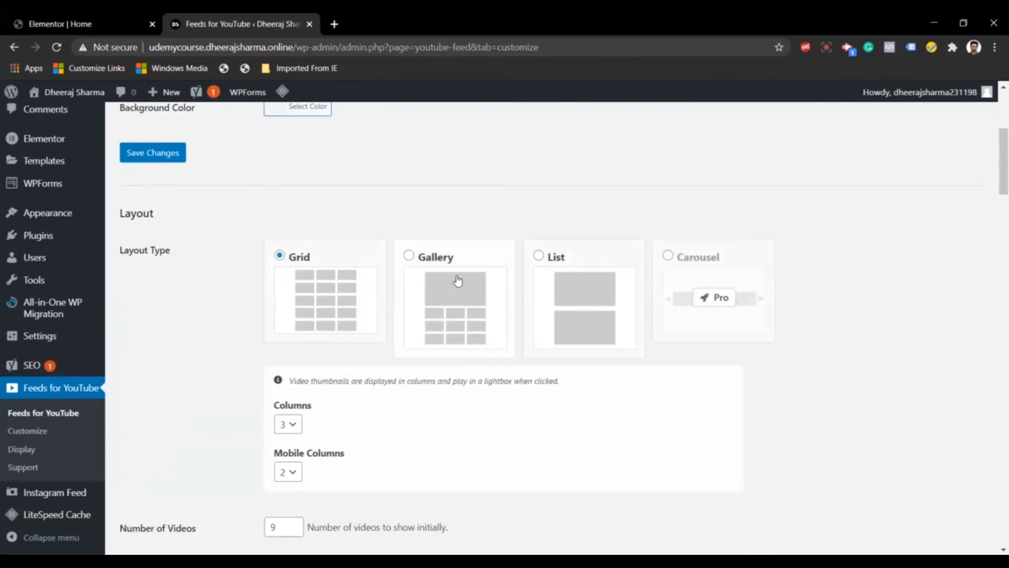
scroll(414, 294, "down", 3)
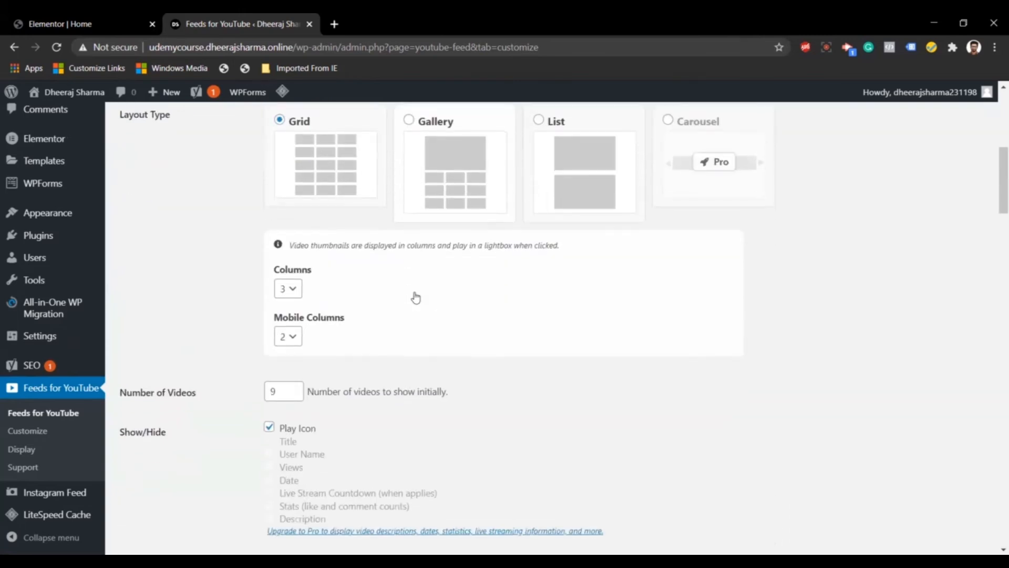
scroll(340, 314, "down", 1)
left_click(293, 284)
left_click(293, 297)
scroll(342, 309, "down", 1)
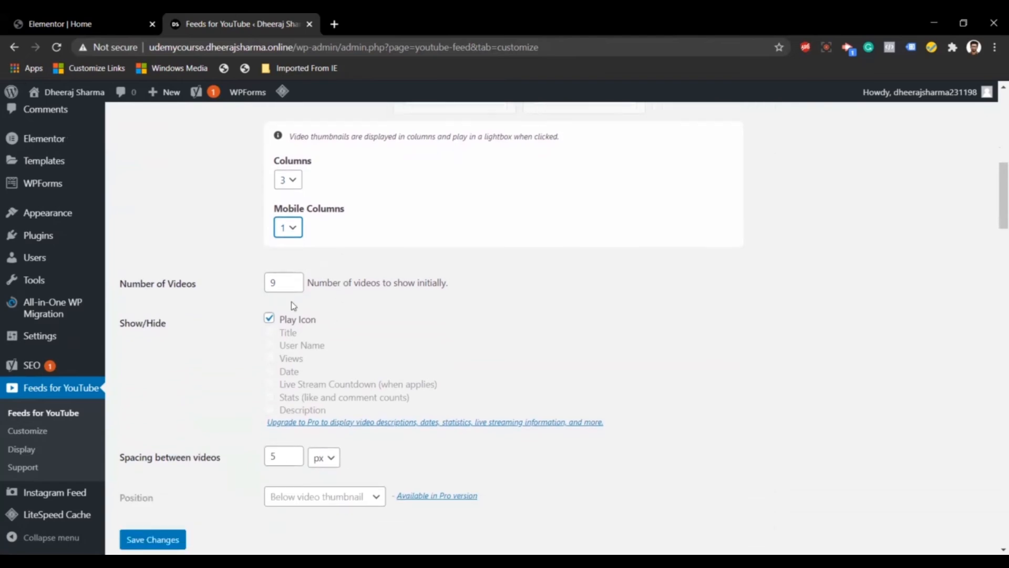
Set the YouTube feed's initial number of videos to 3 and save the customization settings
left_click_drag(273, 284, 264, 288)
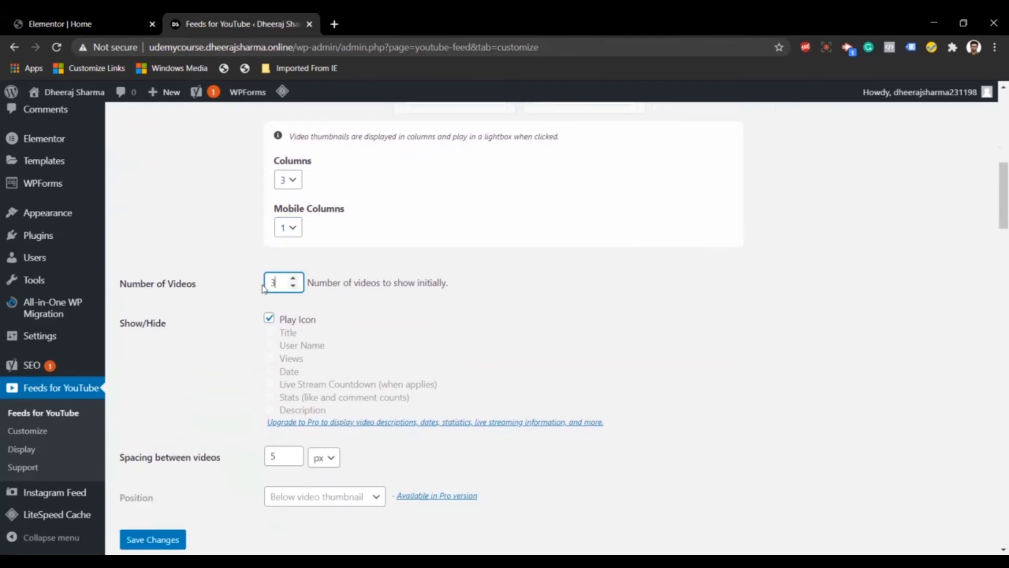
scroll(347, 315, "down", 2)
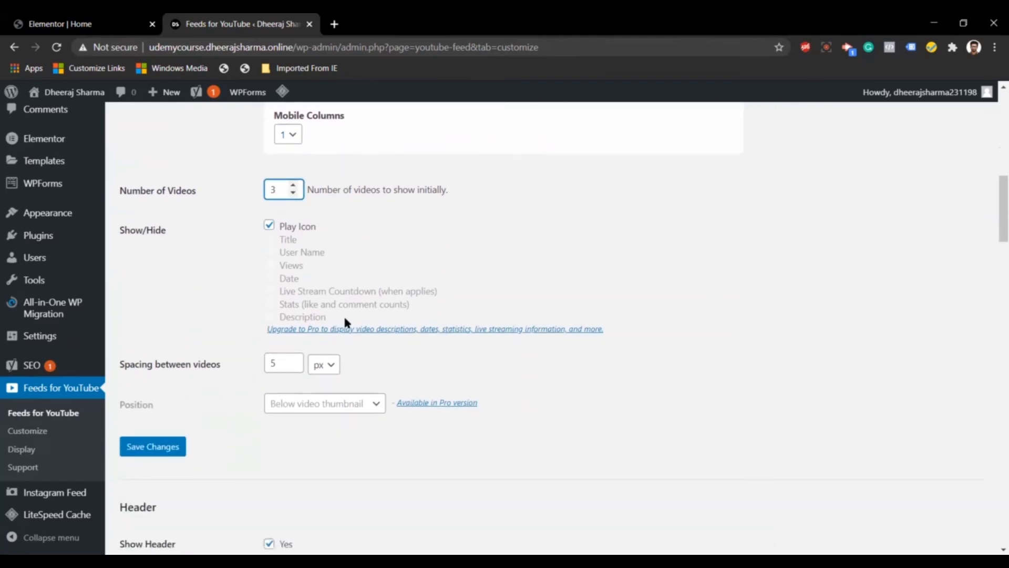
left_click(174, 453)
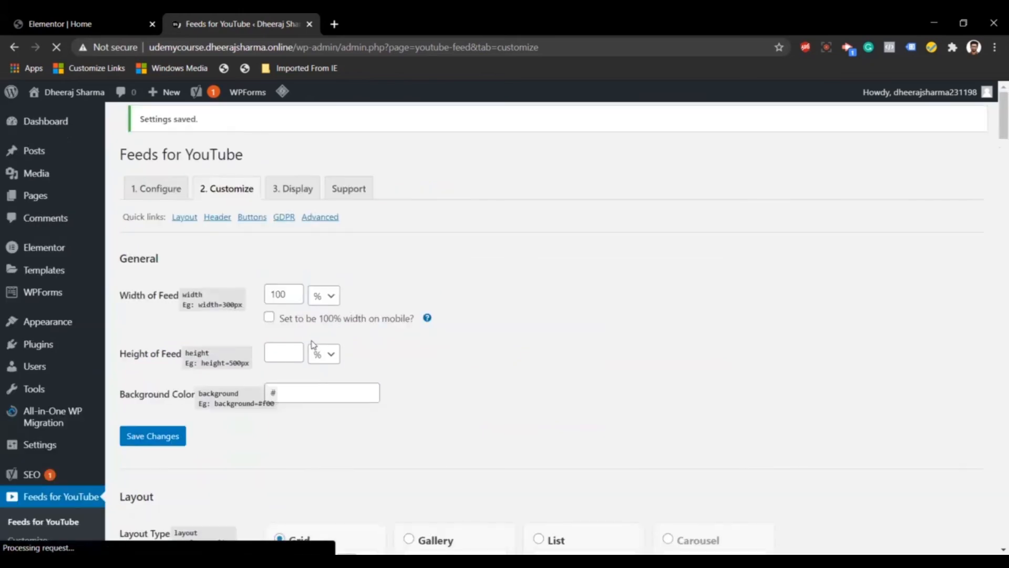
Open the YouTube feed's display instructions and copy the [youtube-feed] shortcode
left_click(310, 224)
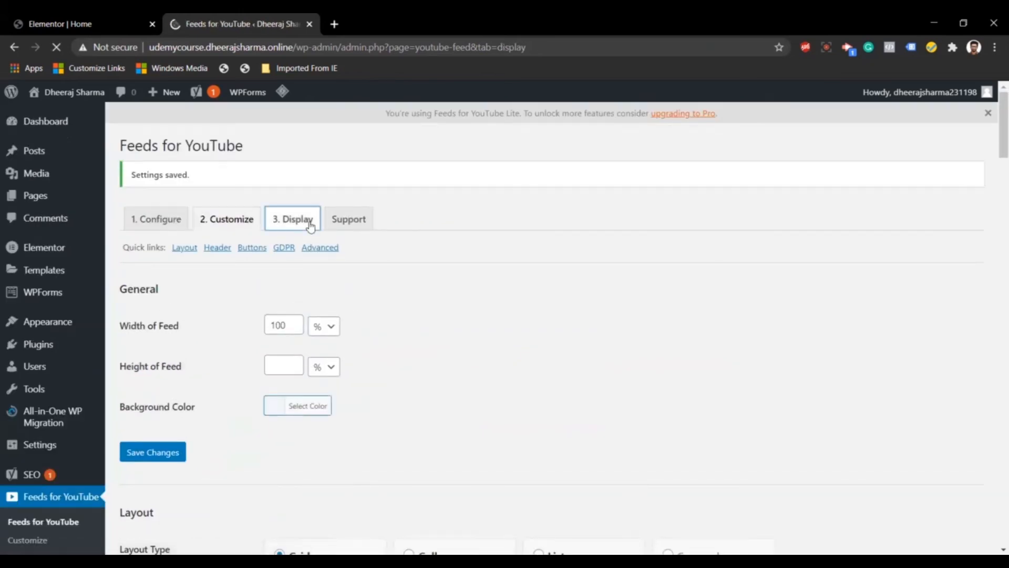
left_click_drag(215, 257, 159, 257)
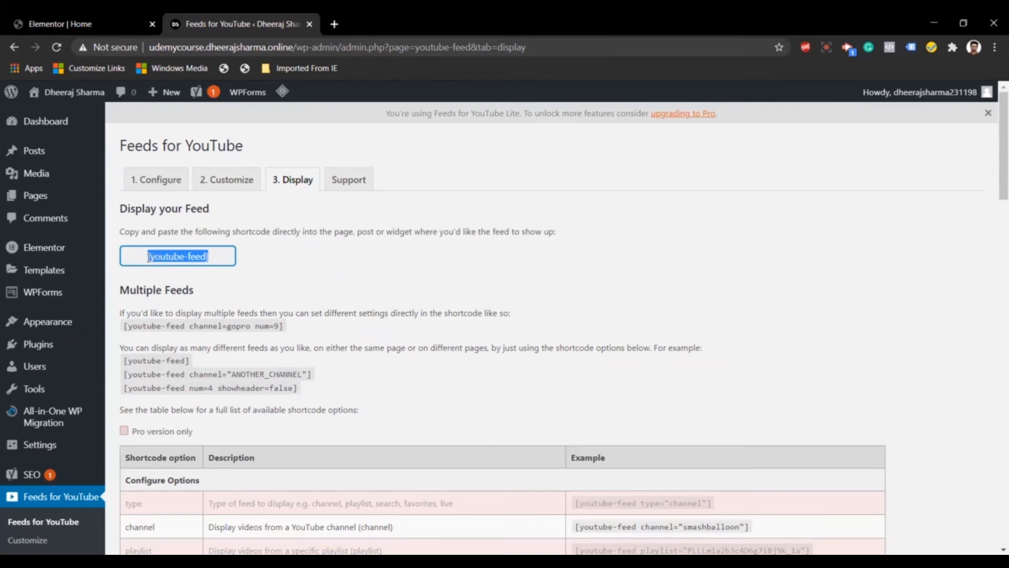
left_click(226, 252)
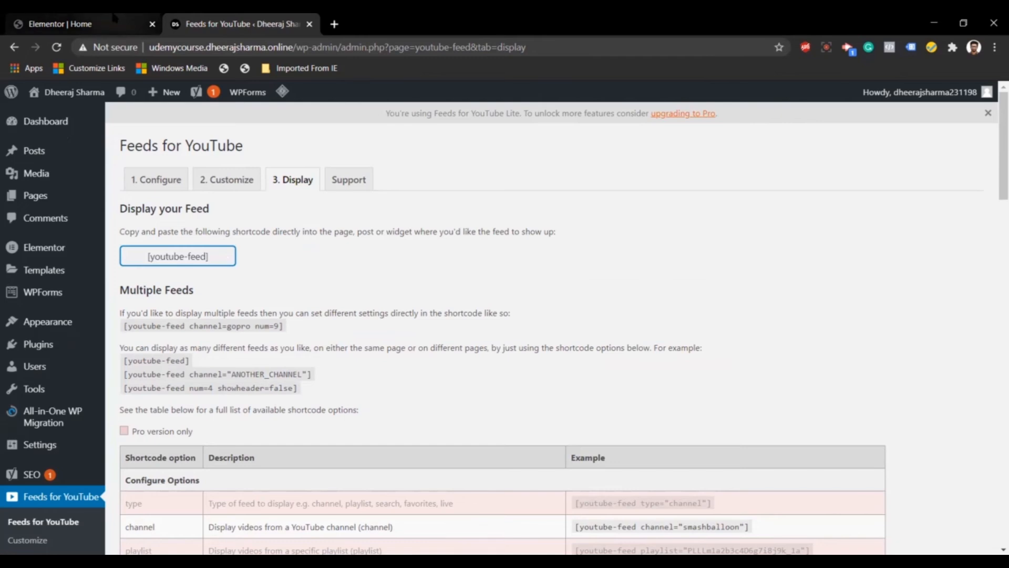
Return to the Elementor home page and add a single-column section below the LinkedIn posts
left_click(114, 20)
scroll(410, 219, "down", 3)
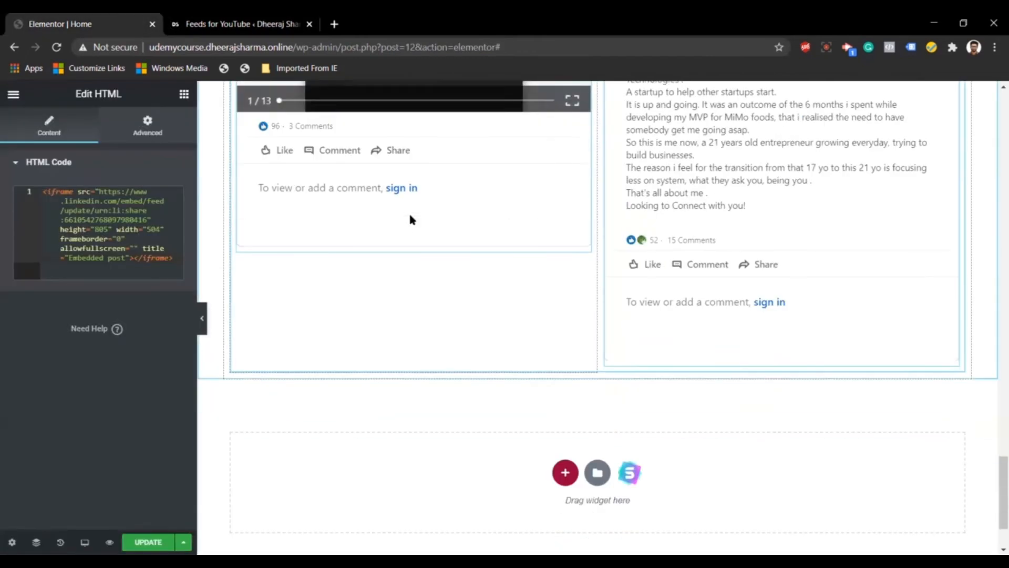
left_click(564, 401)
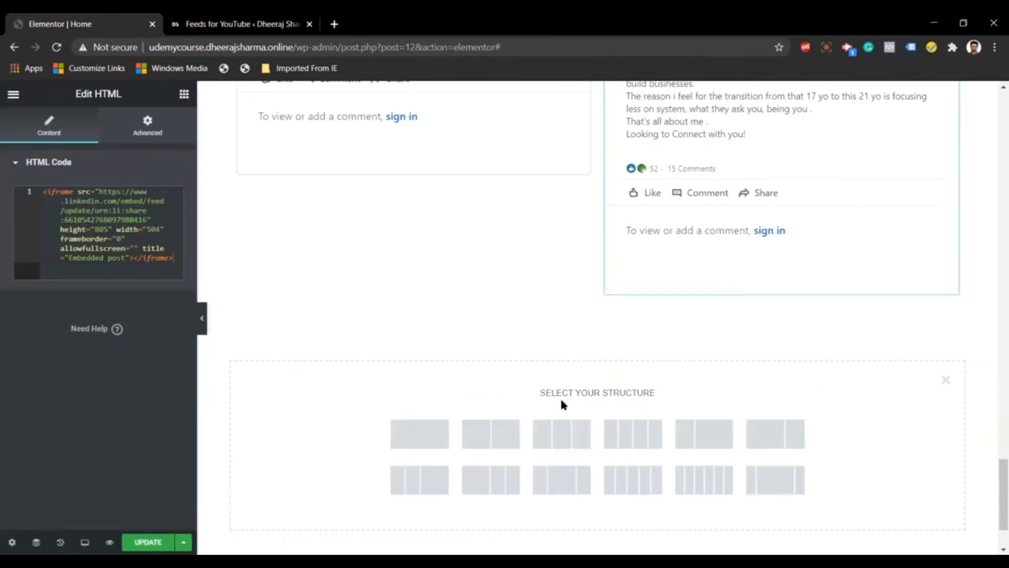
left_click(443, 429)
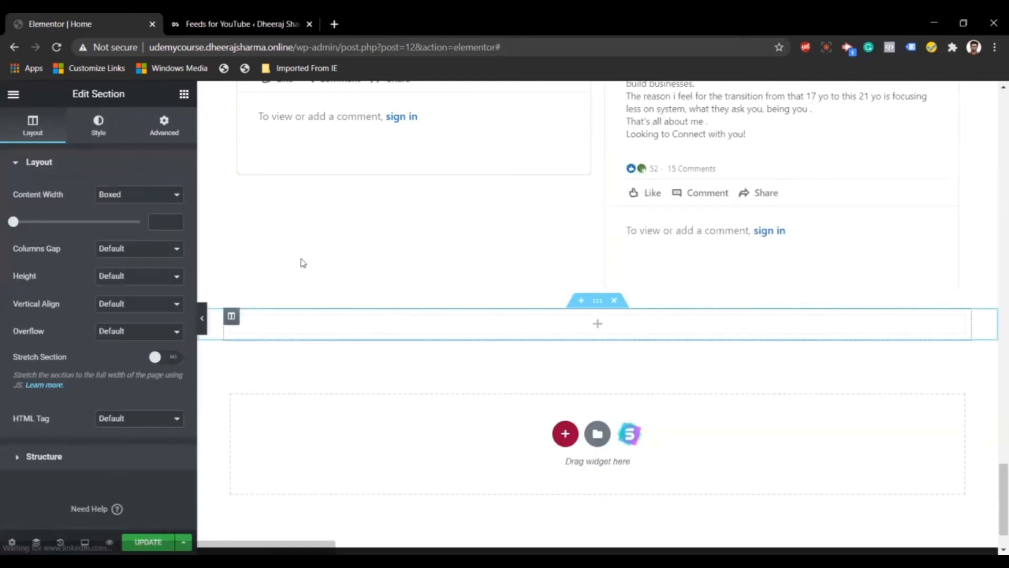
Place a Shortcode widget containing [youtube-feed] in the new section and update the page
left_click(184, 93)
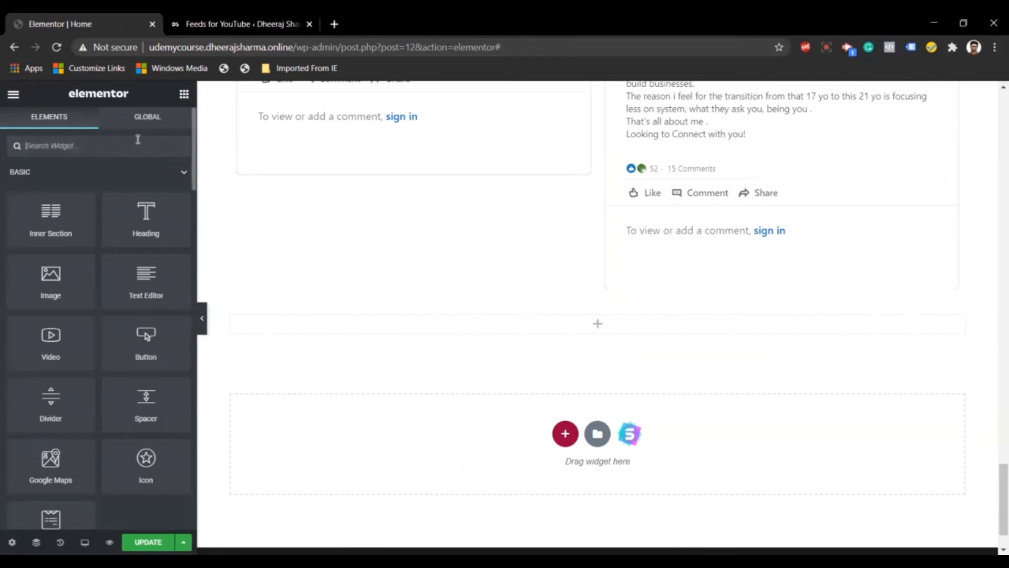
type("shor")
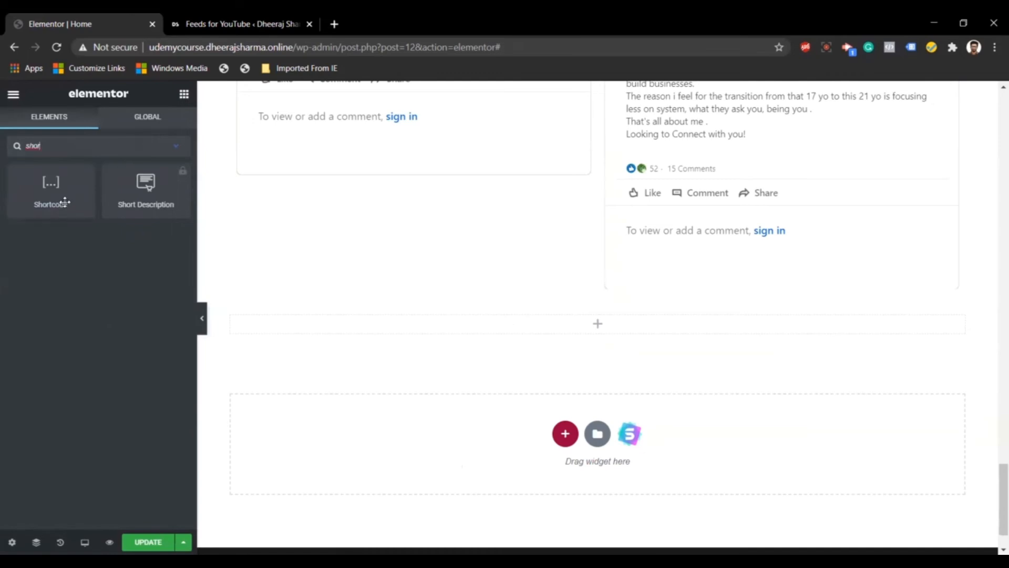
left_click_drag(70, 203, 423, 327)
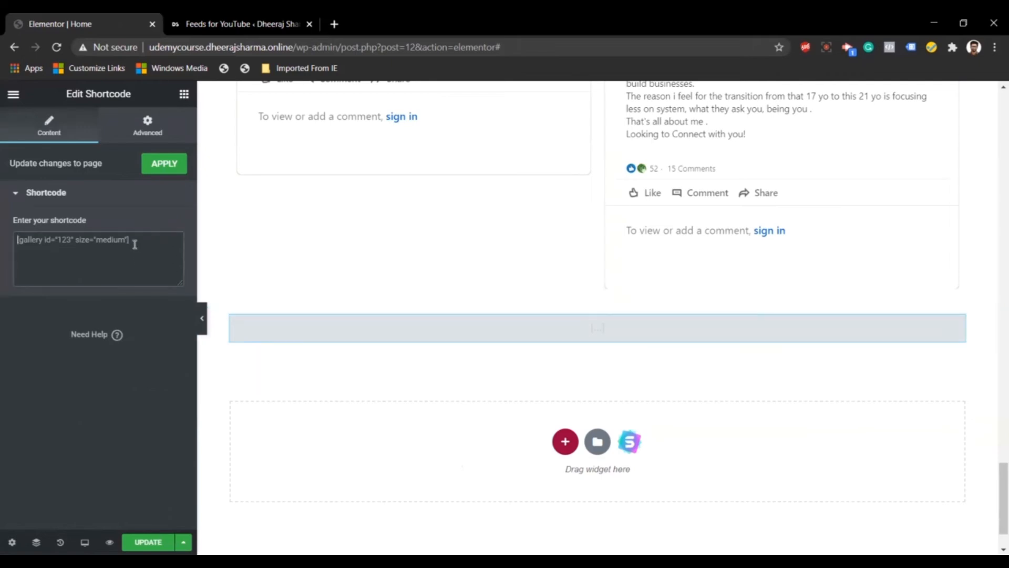
type("[youtube-feed]")
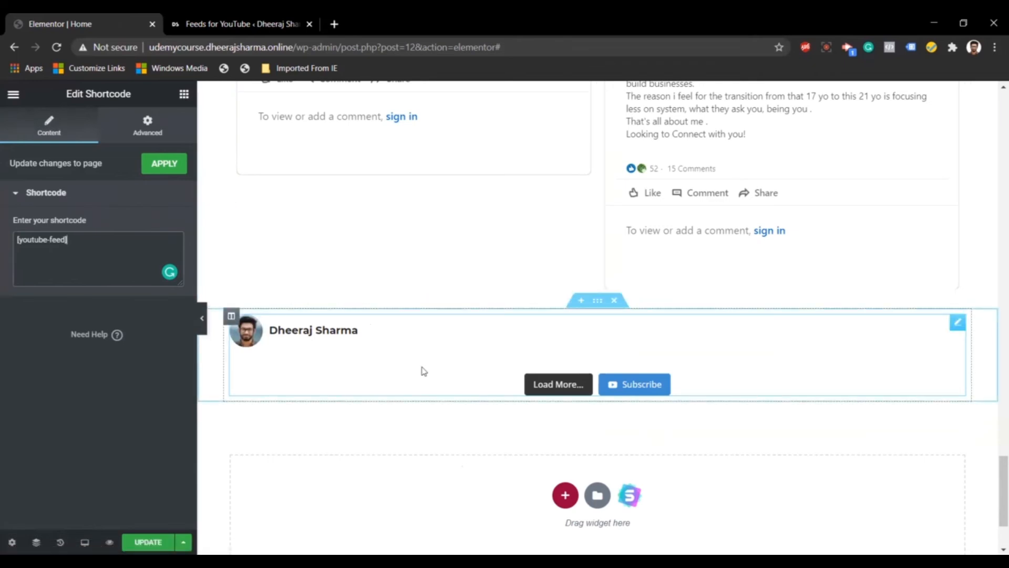
scroll(424, 371, "down", 1)
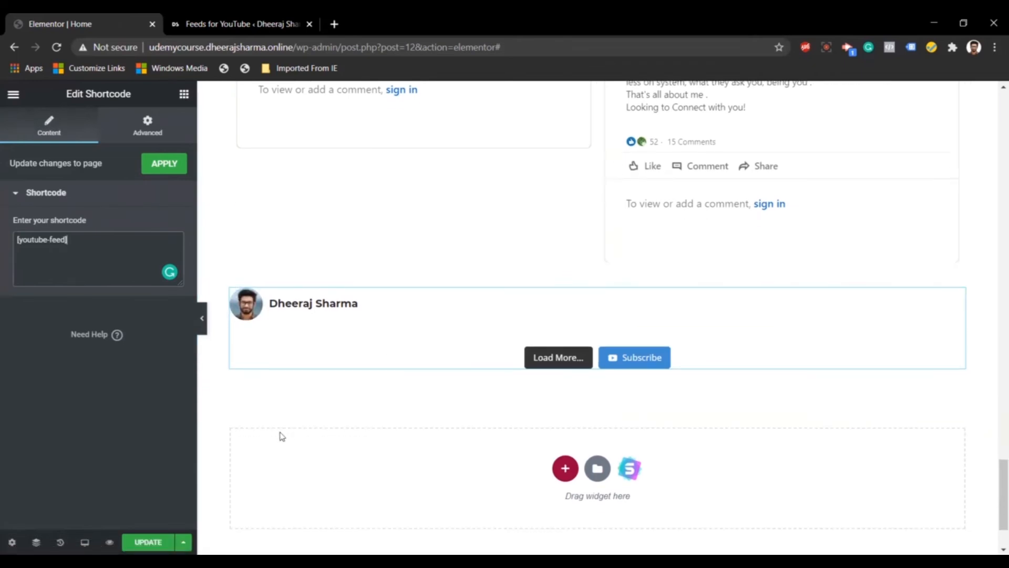
left_click(149, 539)
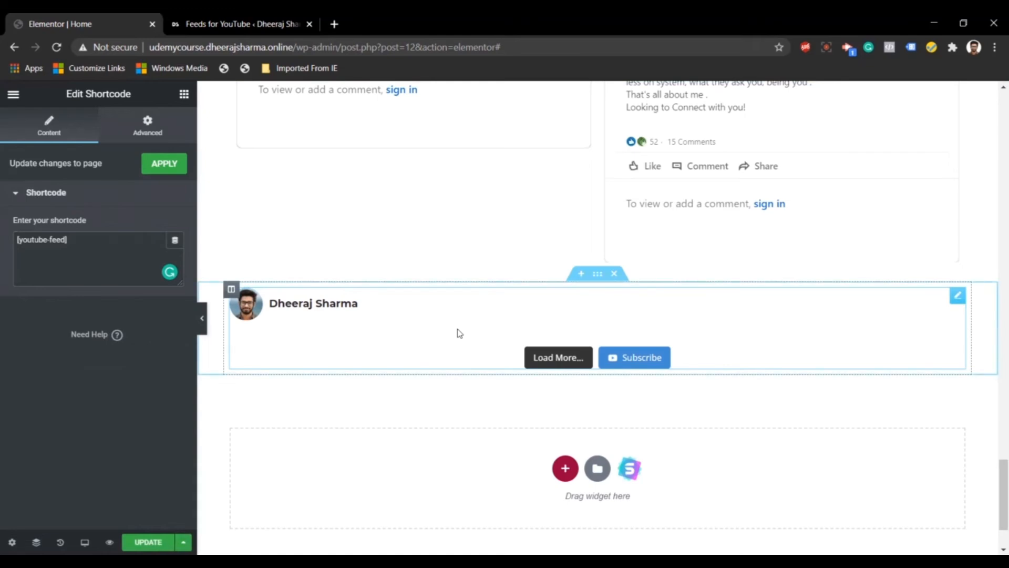
In the WordPress admin's Instagram Feed settings, connect the personal Instagram profile, allow the access and save the configuration
left_click(241, 24)
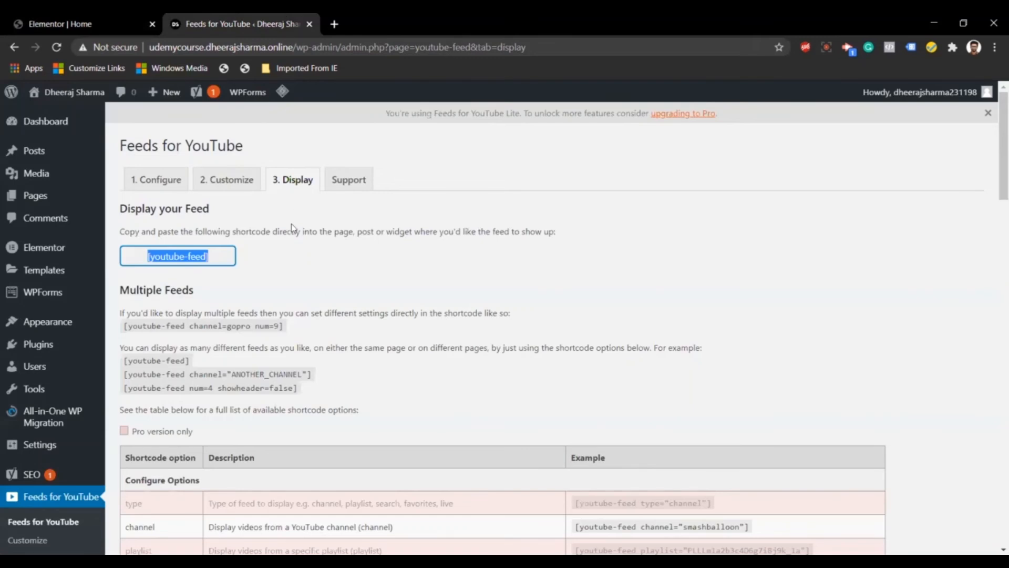
scroll(74, 442, "down", 5)
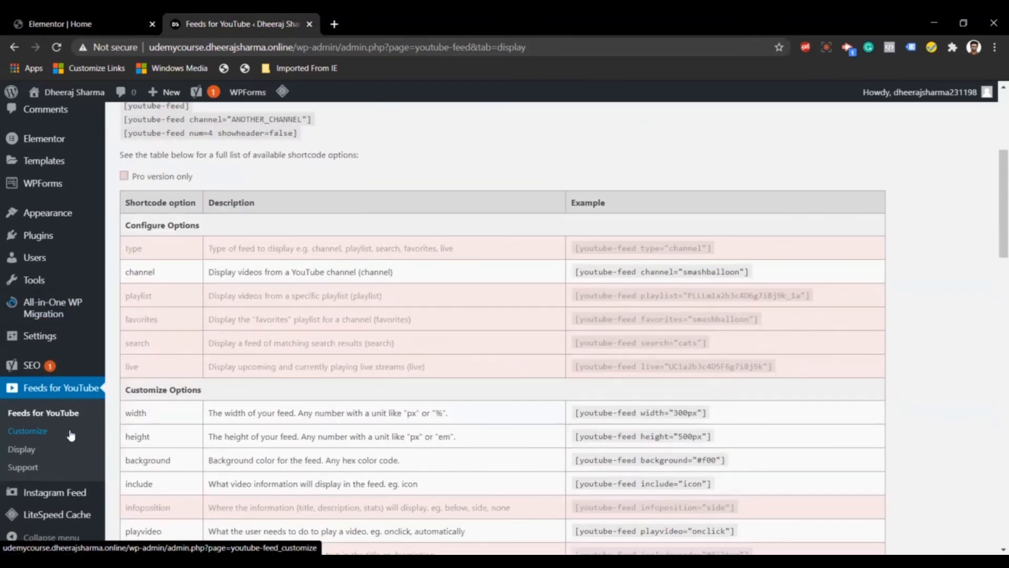
left_click(59, 494)
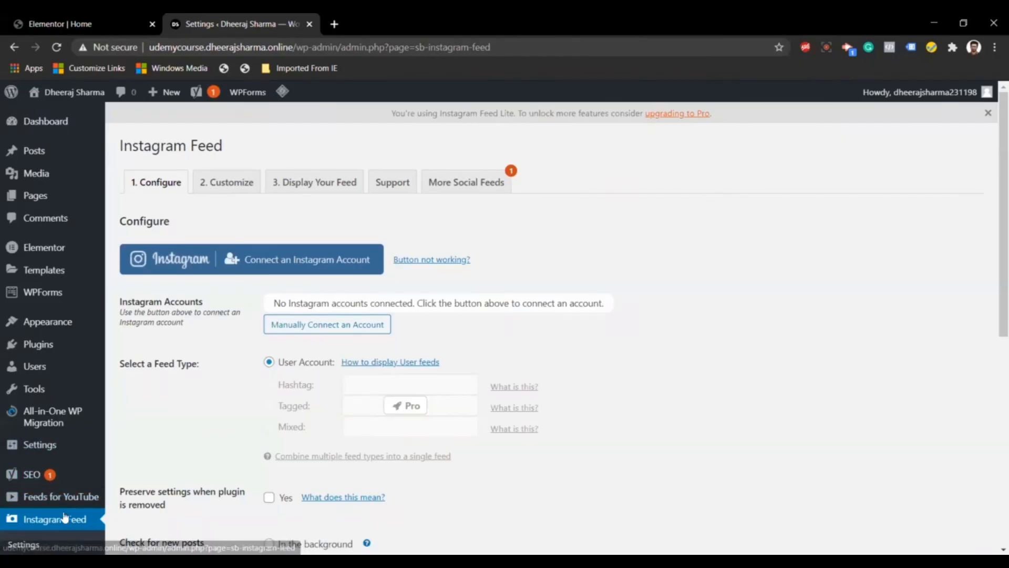
left_click(267, 255)
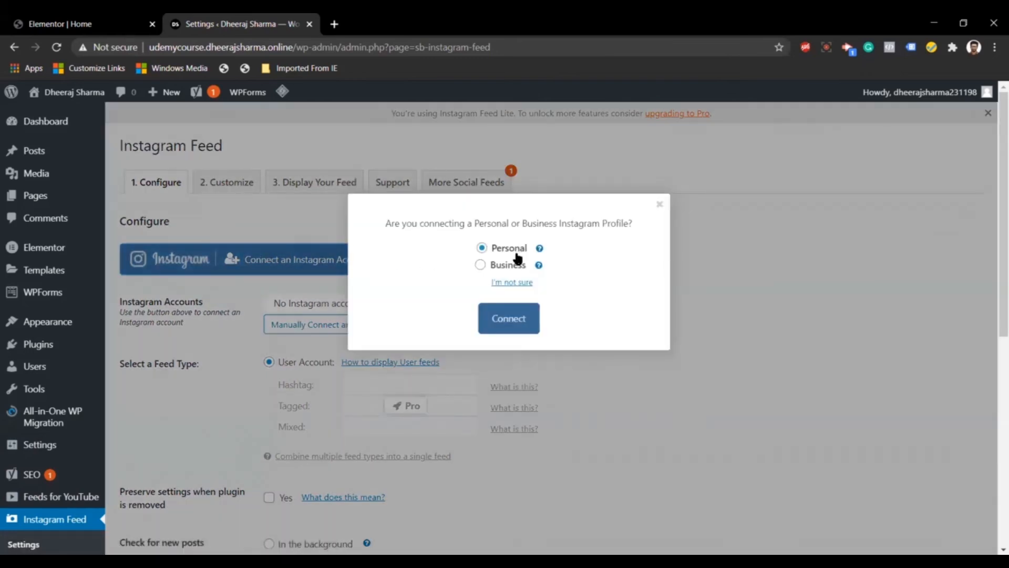
left_click(509, 322)
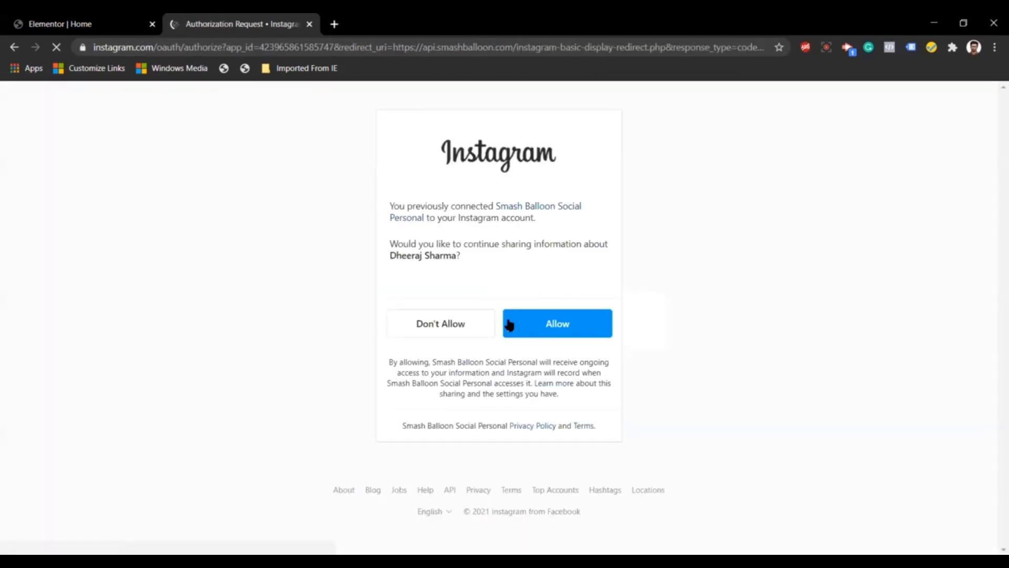
left_click(538, 324)
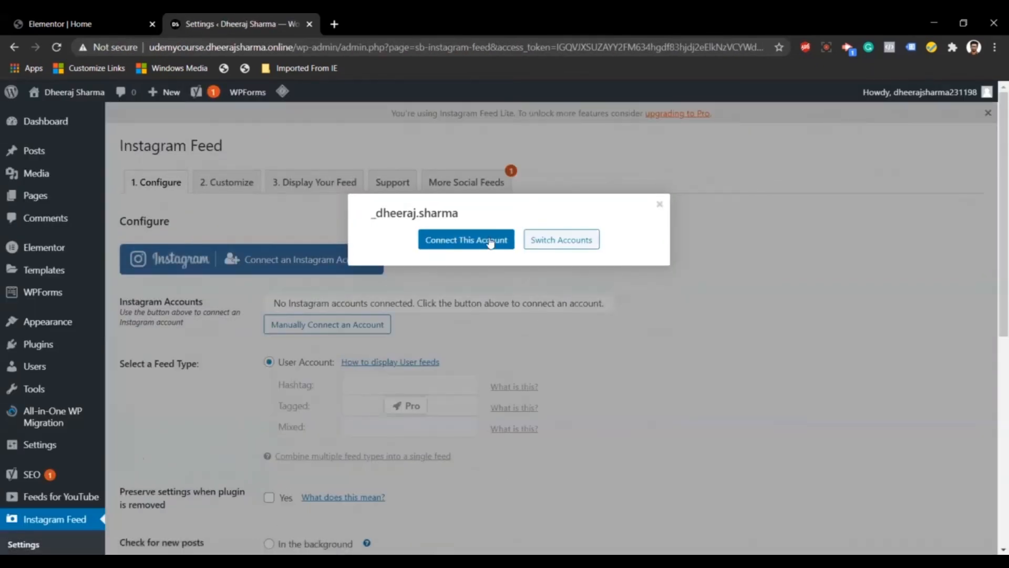
left_click(490, 242)
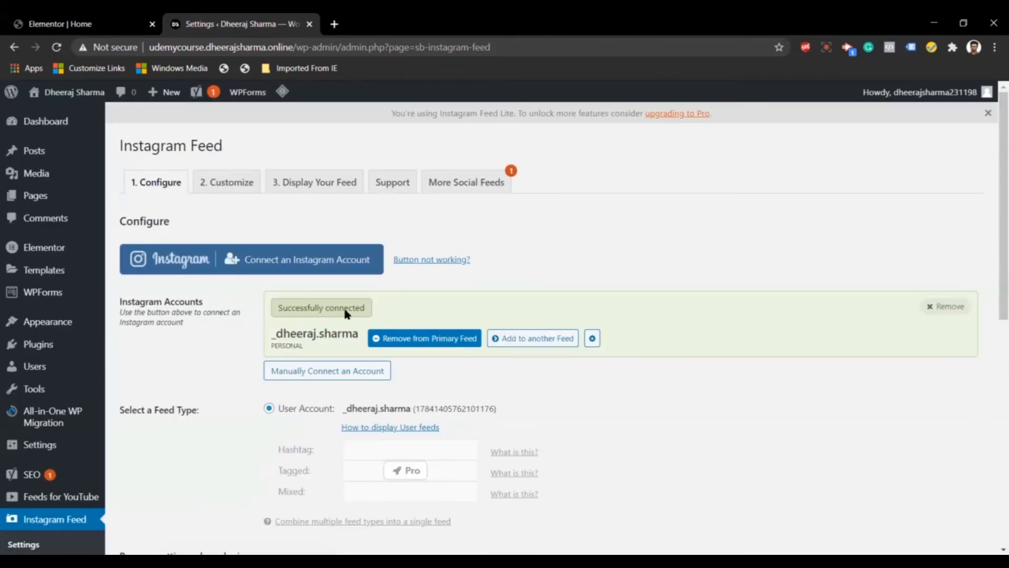
scroll(351, 314, "down", 8)
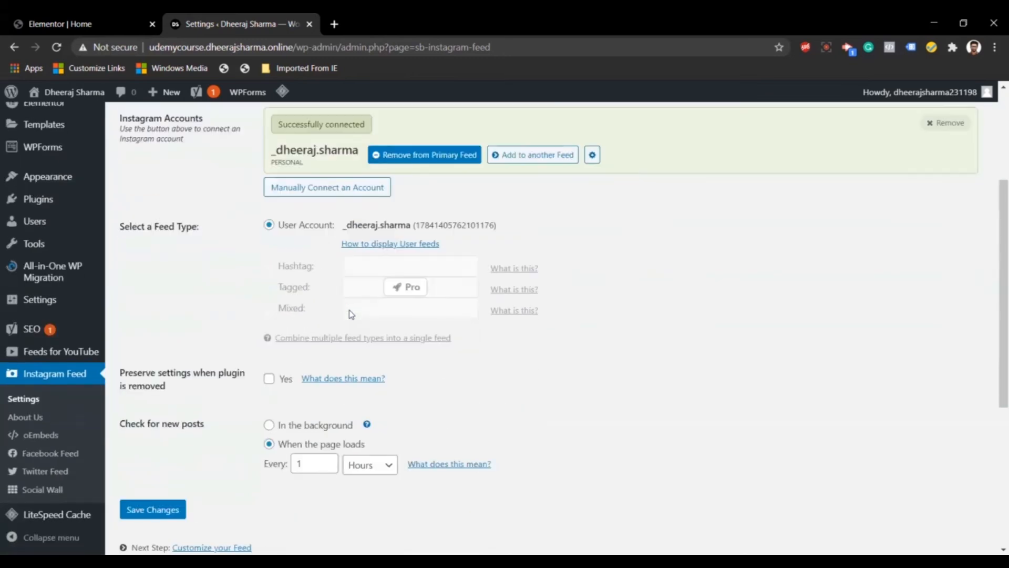
left_click(159, 287)
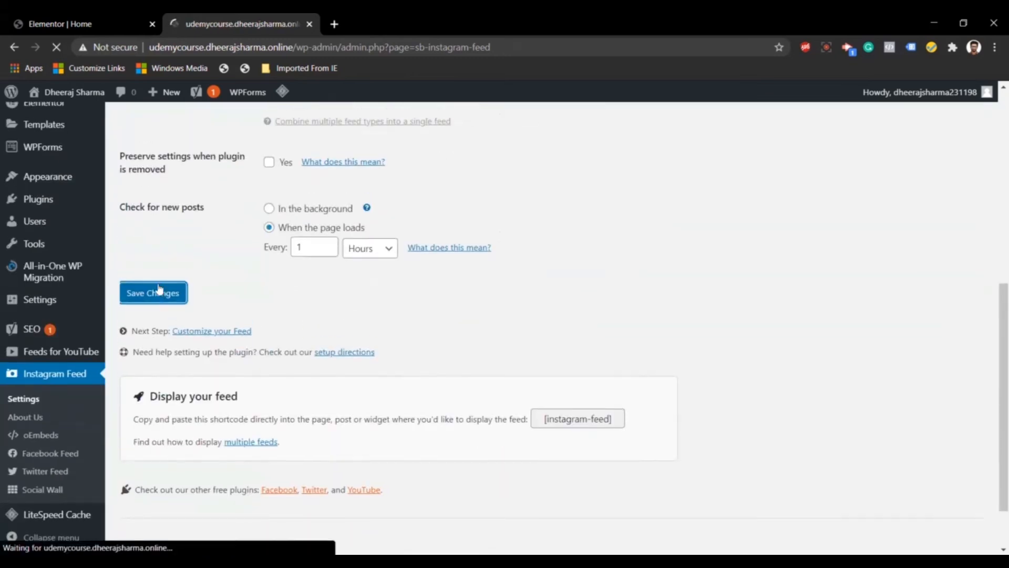
Customize the Instagram feed's grid layout to show 3 photos in 3 columns and save the changes
left_click(233, 223)
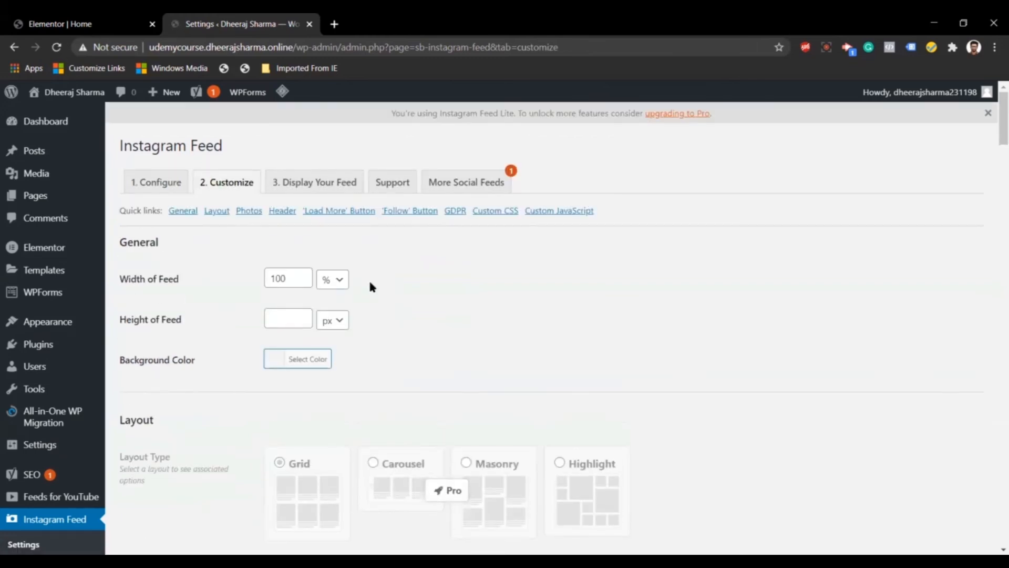
scroll(369, 287, "down", 3)
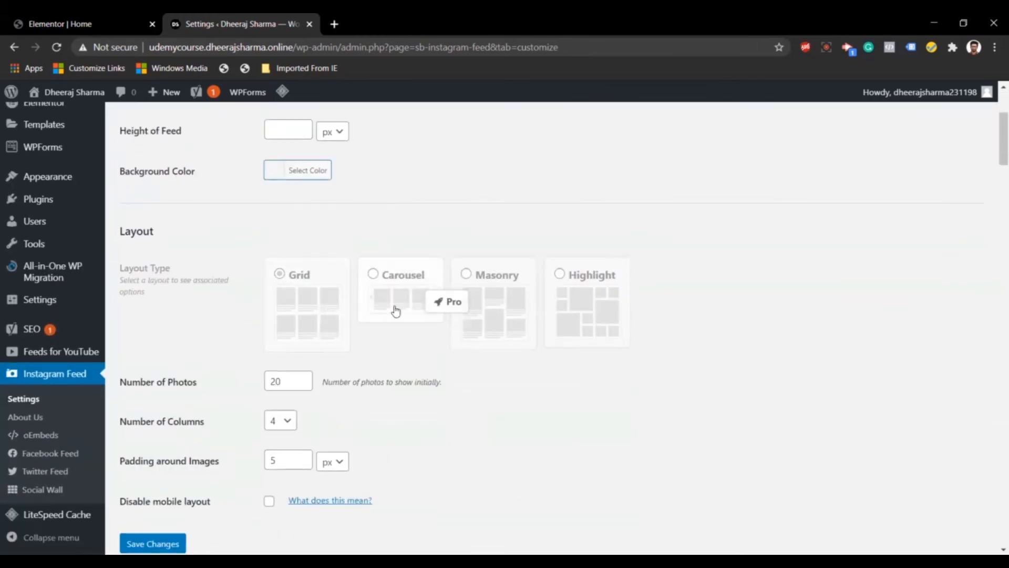
left_click(326, 310)
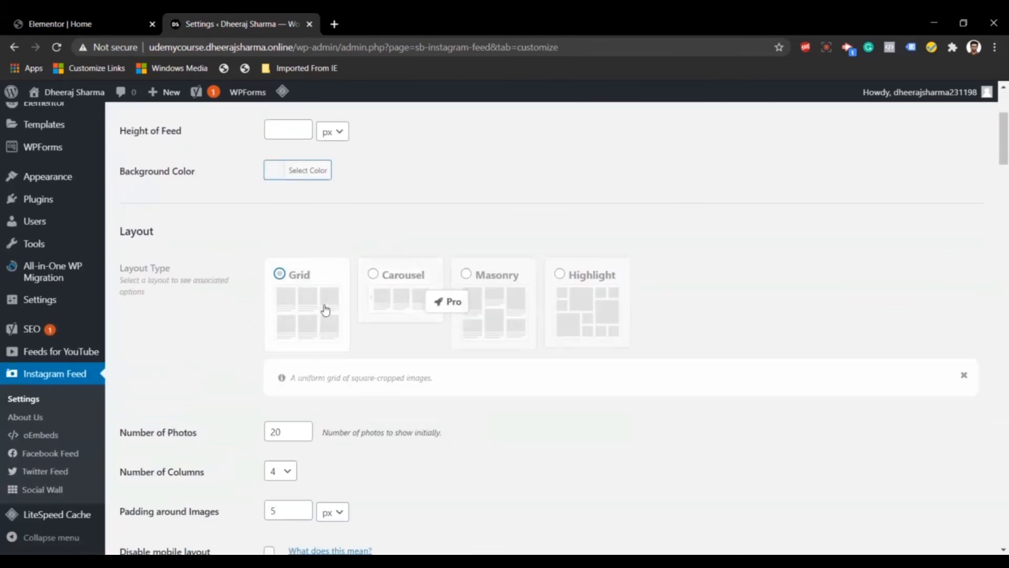
scroll(325, 310, "up", 1)
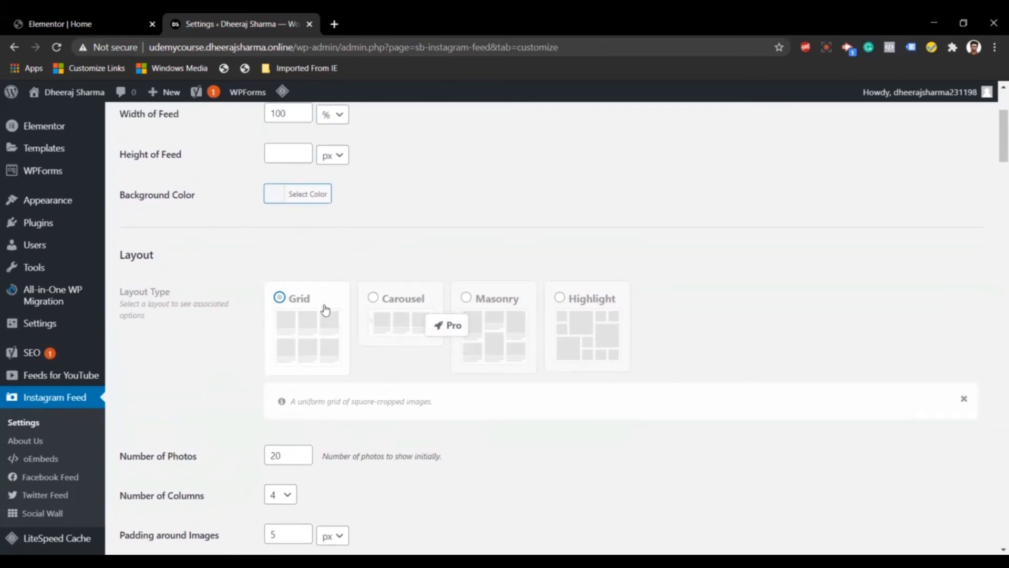
scroll(323, 329, "down", 3)
left_click(284, 294)
key("ctrl+a")
type("6")
left_click_drag(284, 298, 264, 301)
left_click(280, 335)
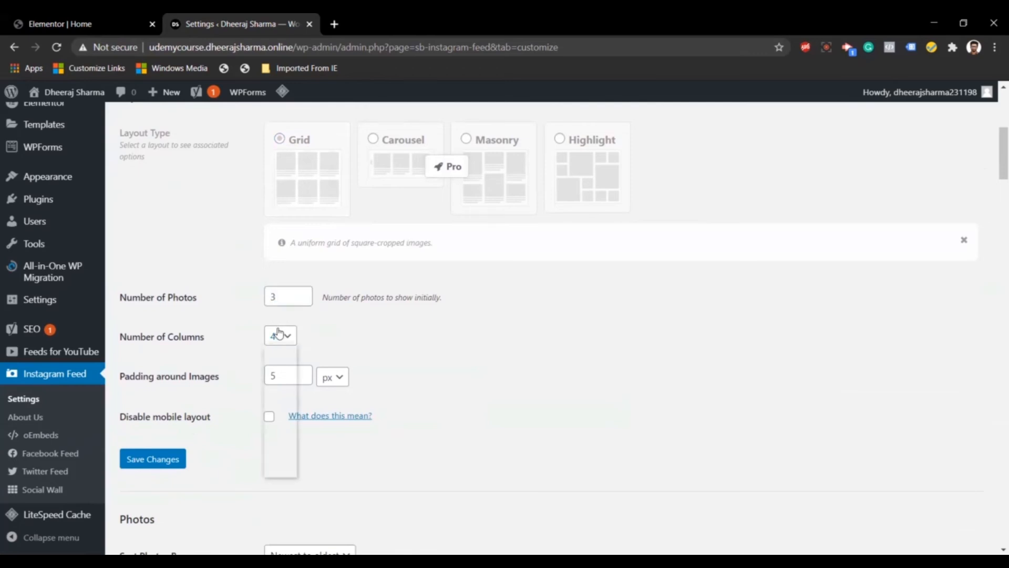
left_click(284, 375)
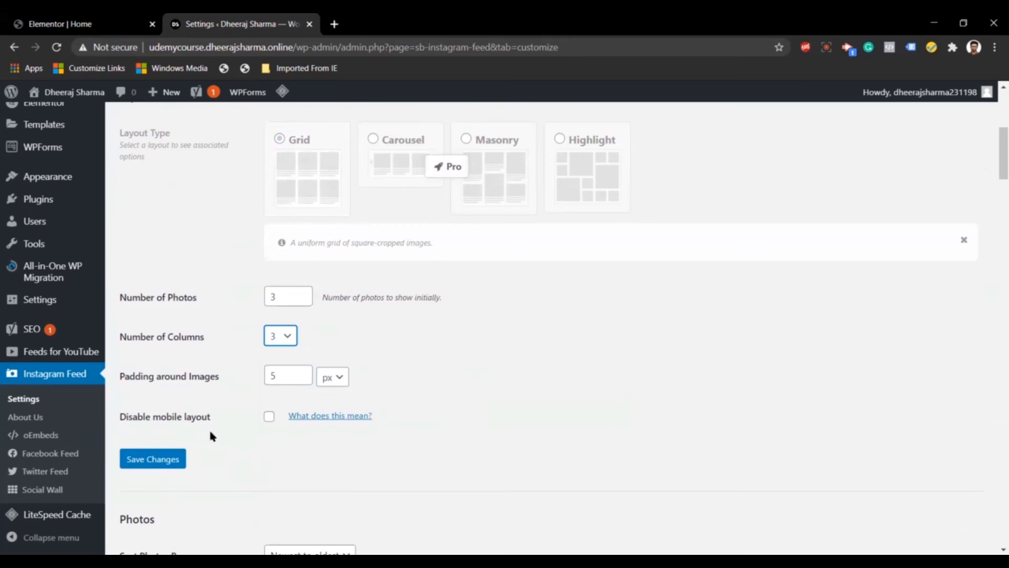
left_click(168, 464)
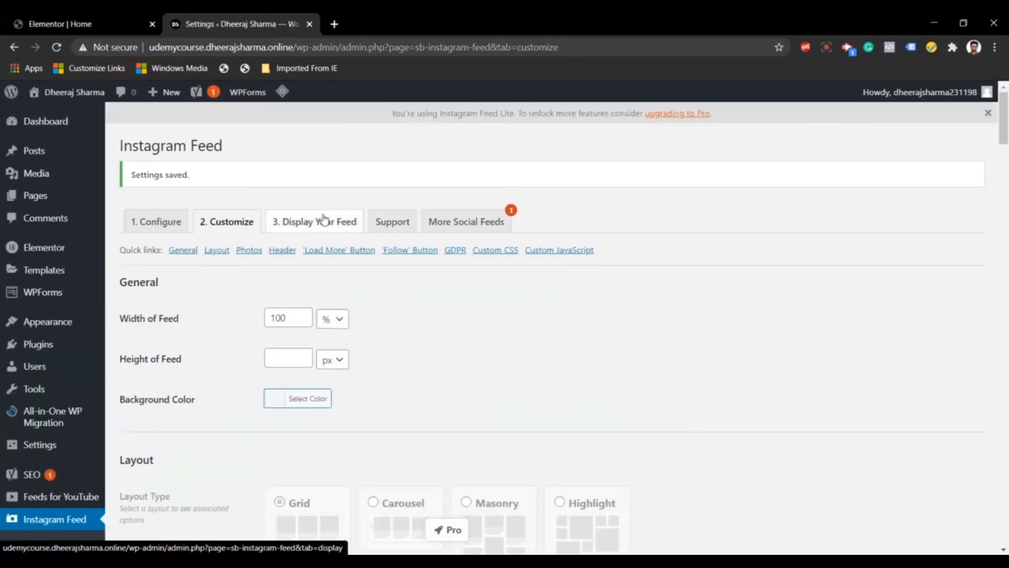
Copy the Instagram feed's display shortcode and add a single-column section below the YouTube feed on the Elementor home page
left_click(323, 220)
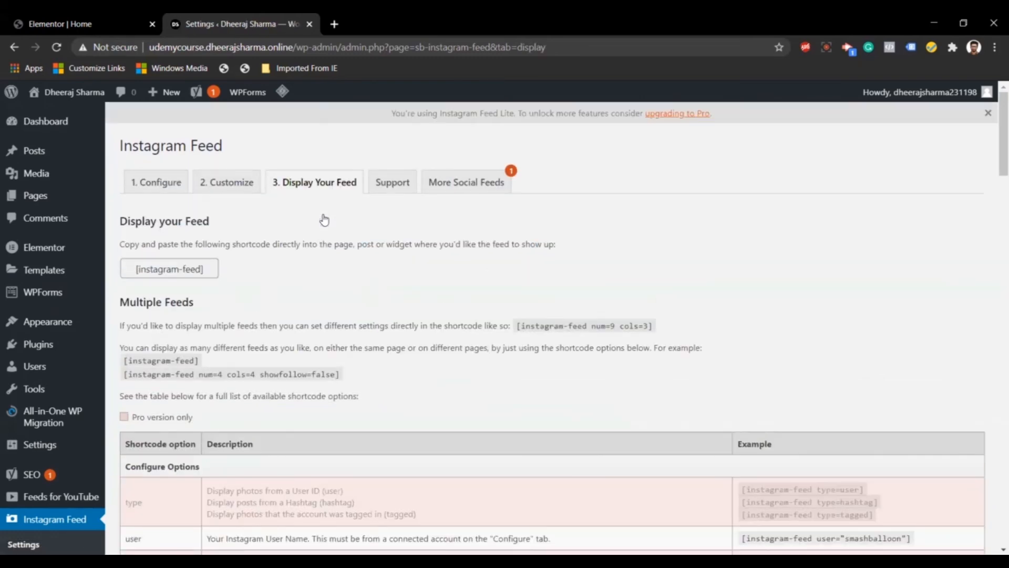
left_click_drag(212, 268, 139, 273)
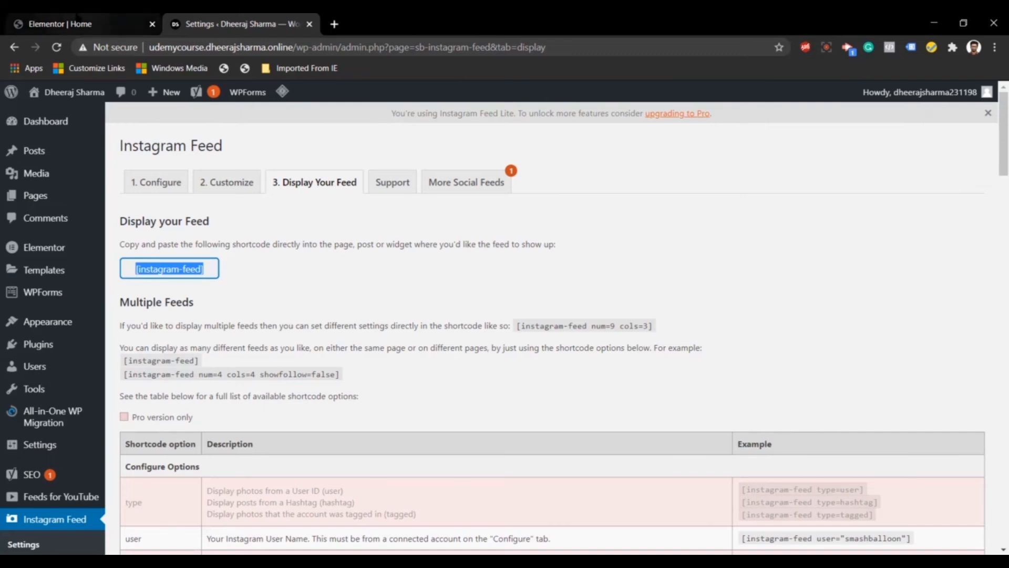
left_click(79, 24)
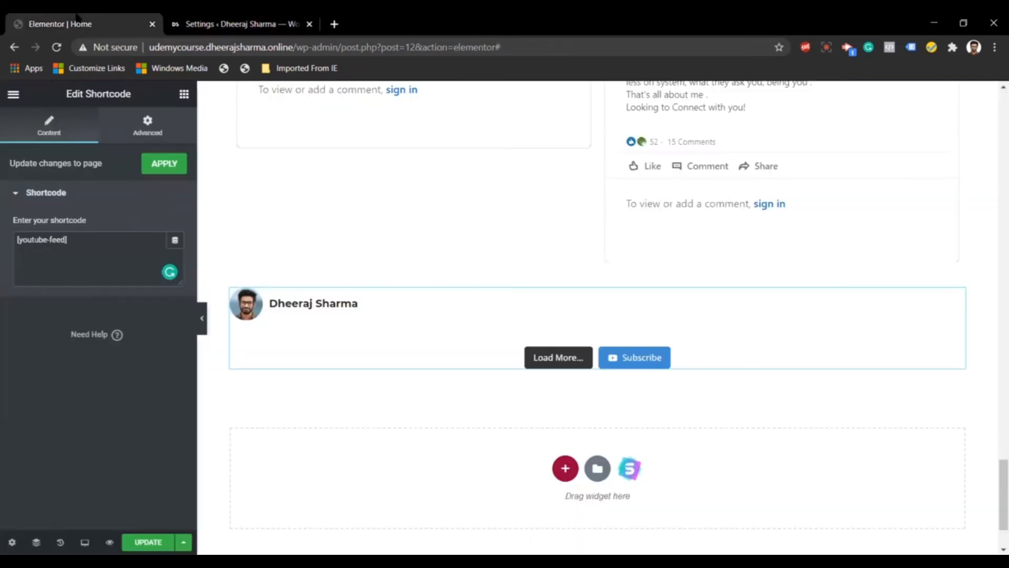
left_click(564, 468)
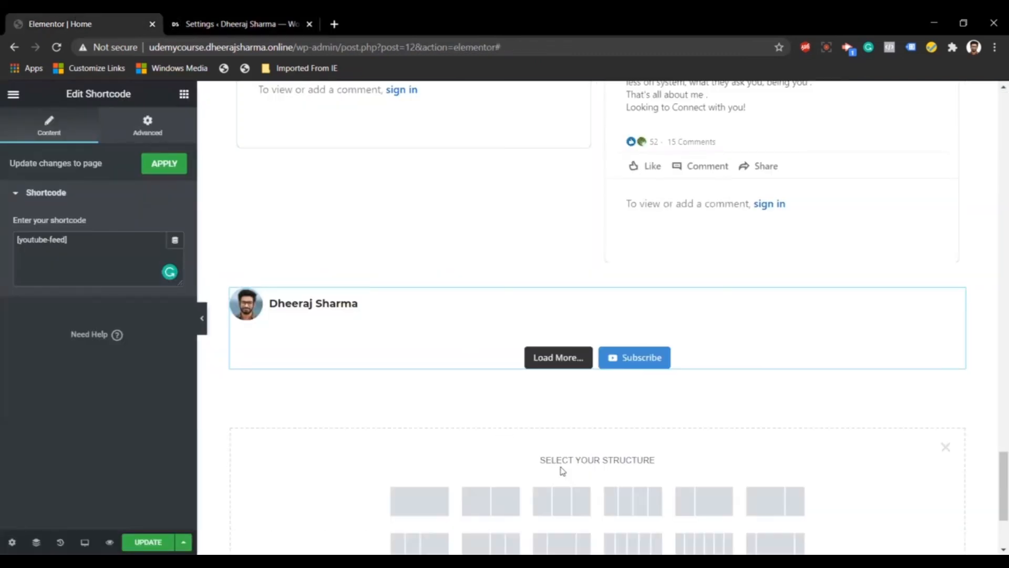
left_click(413, 503)
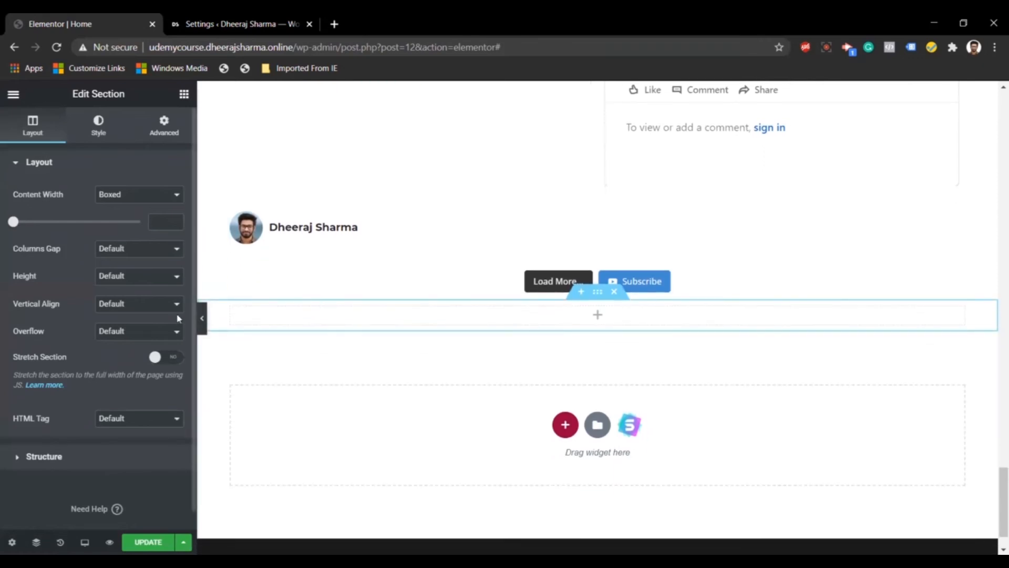
Place a Shortcode widget containing [instagram-feed] in the new section and update the page
left_click(183, 94)
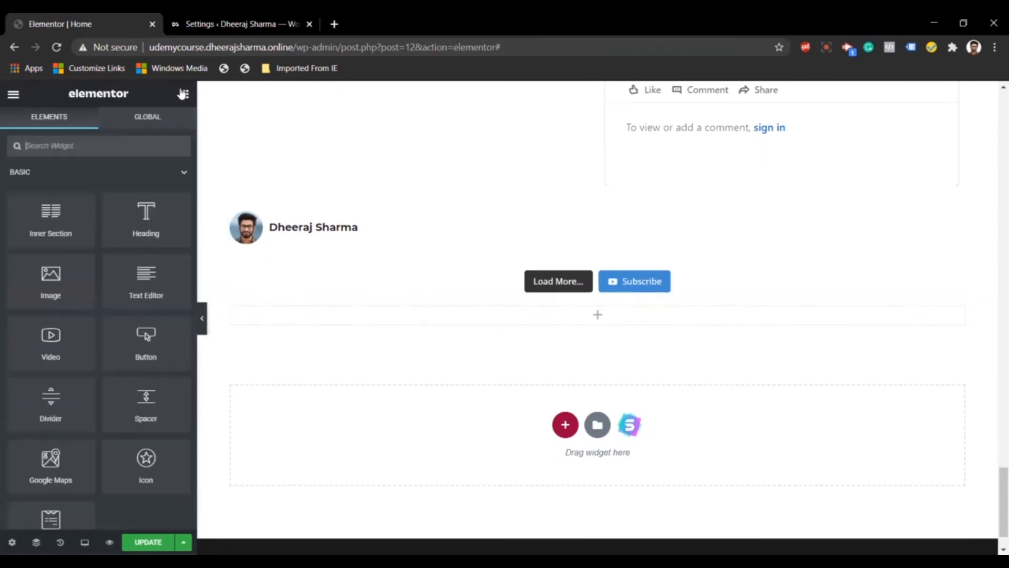
left_click(92, 153)
type("short")
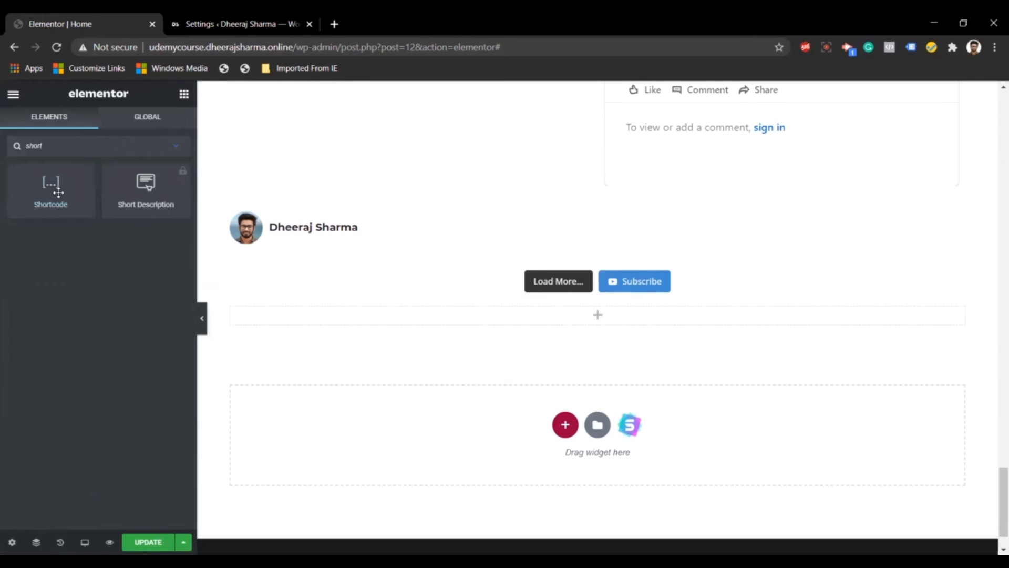
left_click_drag(51, 183, 490, 315)
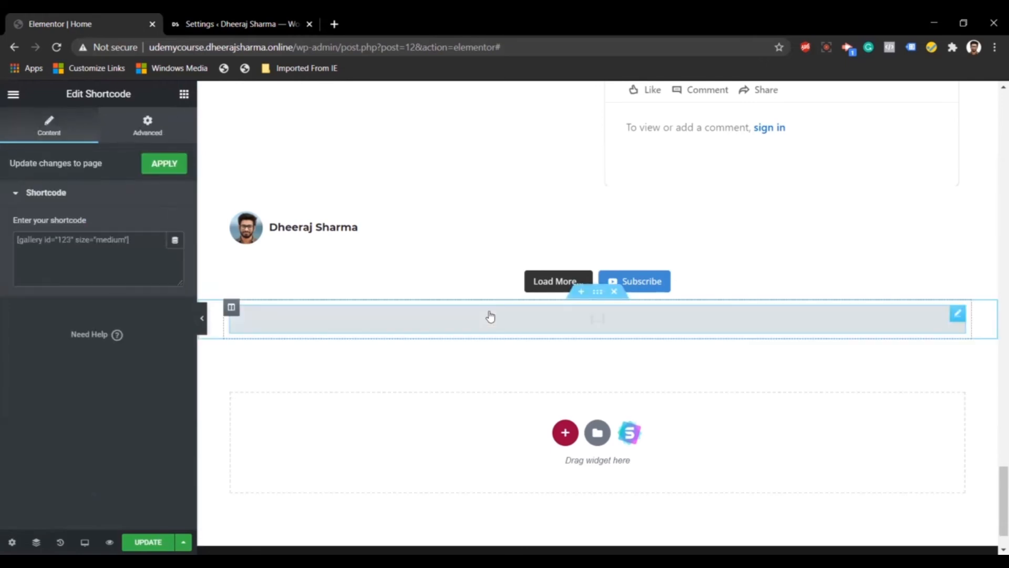
left_click(131, 261)
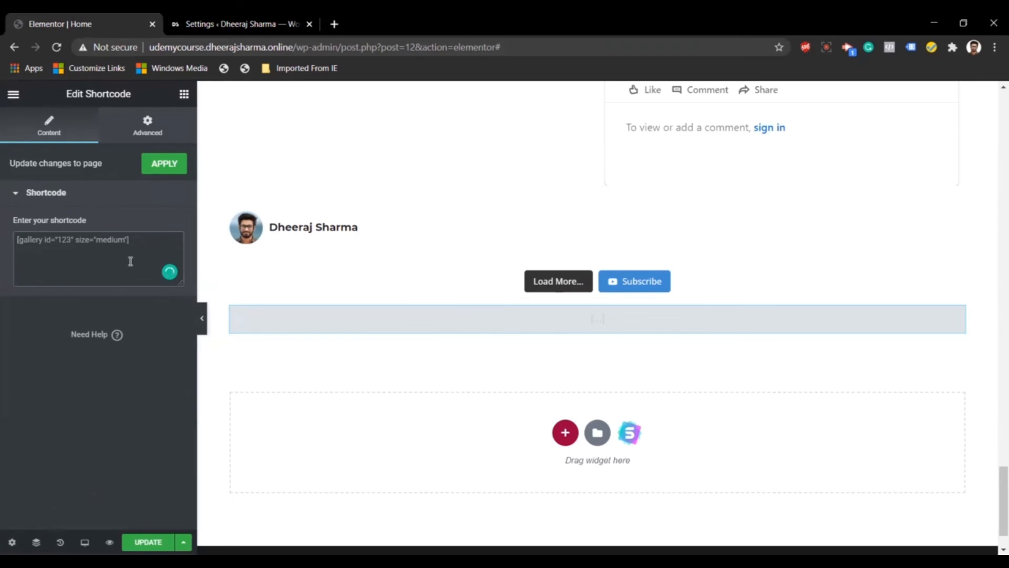
type("[instagram-feed]")
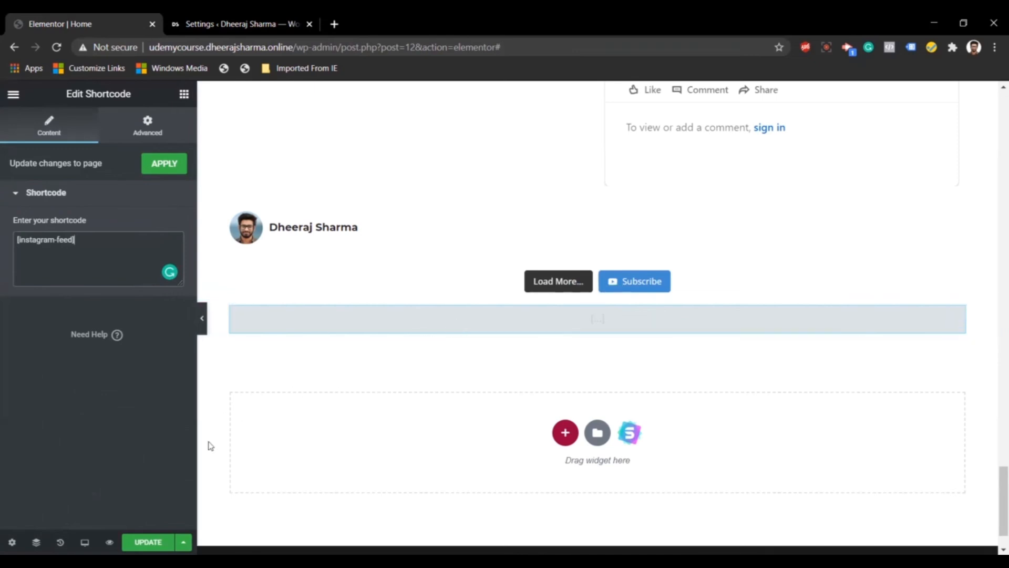
left_click(143, 541)
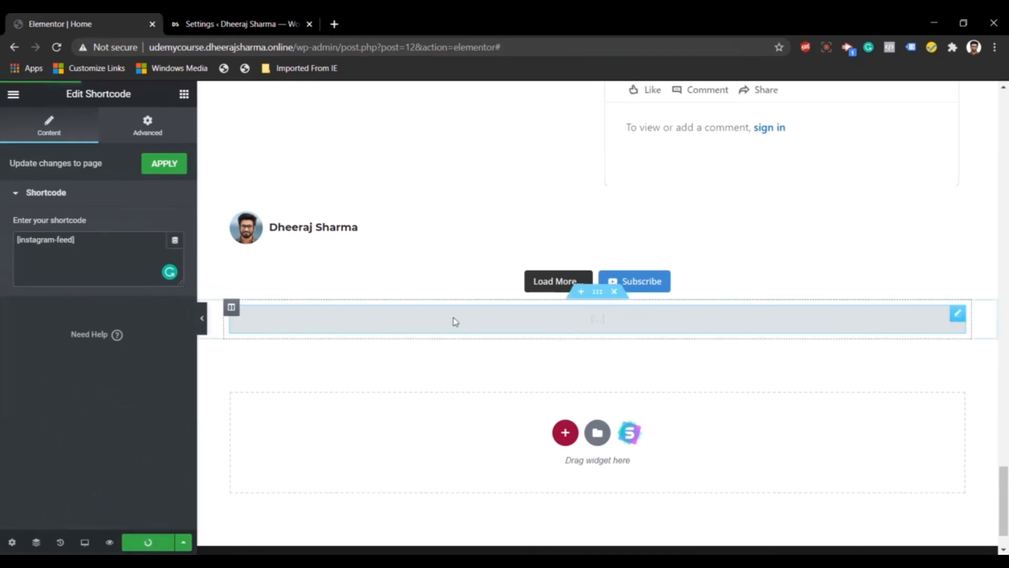
Open the live personal website in a new browser tab and examine its social media feeds and newsletter signup section
left_click(263, 16)
left_click(333, 22)
type("dheerajsharma.online")
key("Return")
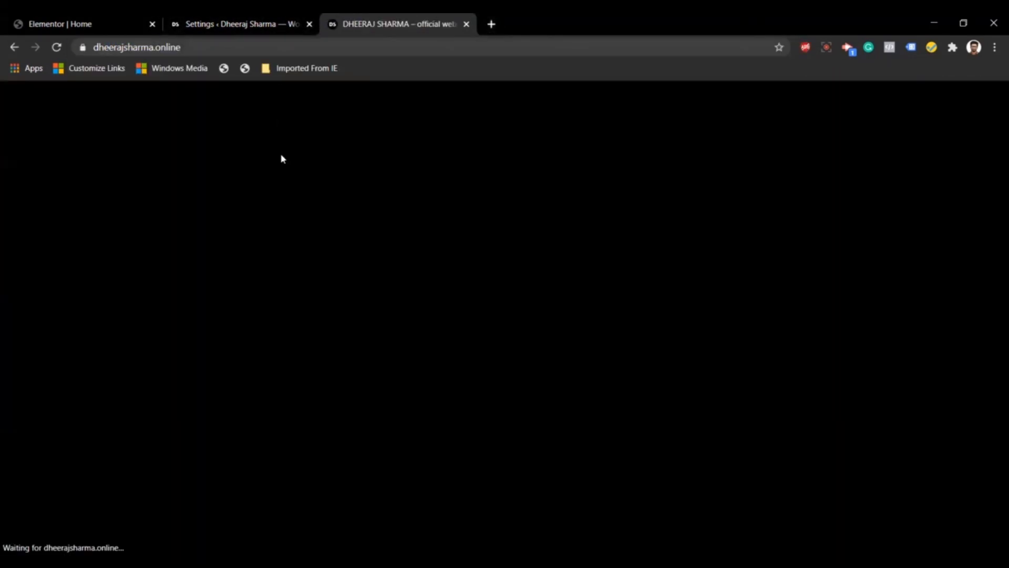
scroll(444, 338, "down", 15)
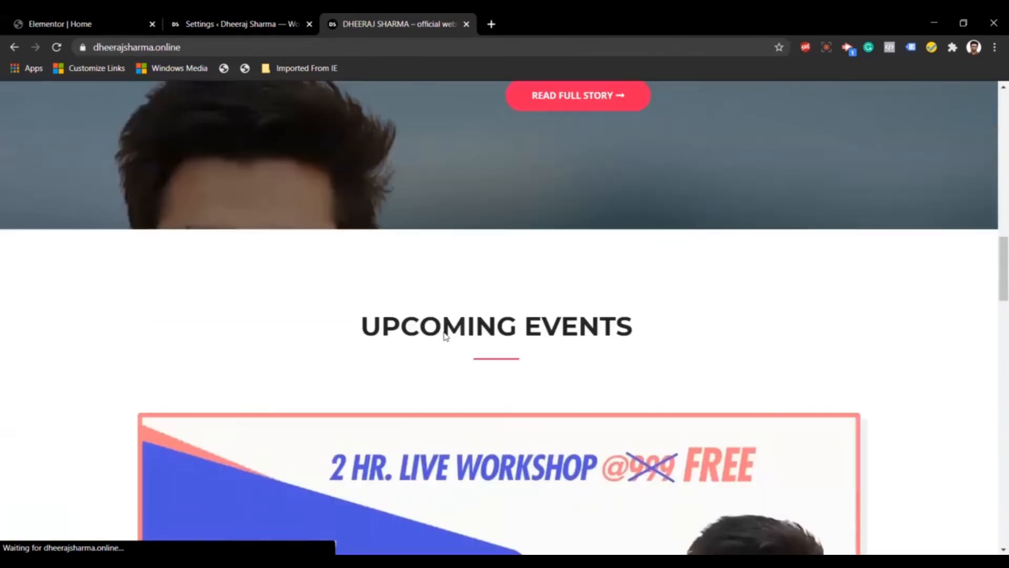
scroll(444, 335, "down", 20)
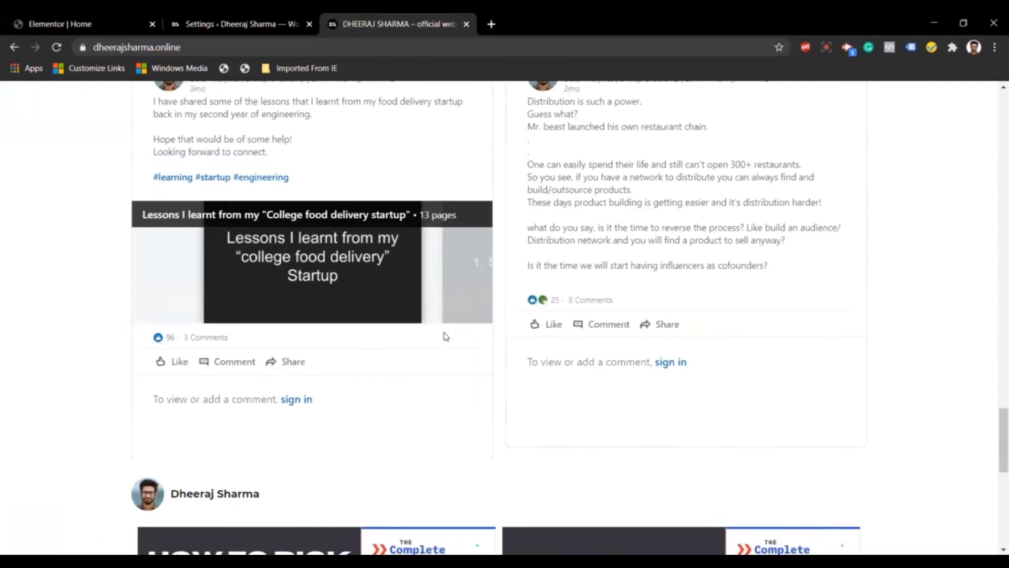
scroll(444, 335, "down", 4)
scroll(445, 335, "up", 2)
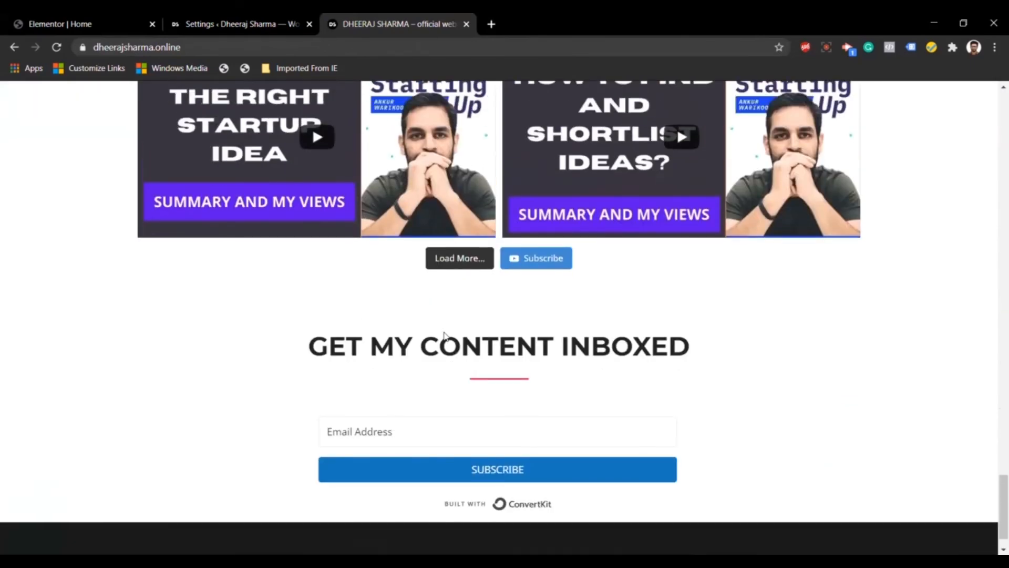
scroll(446, 335, "down", 2)
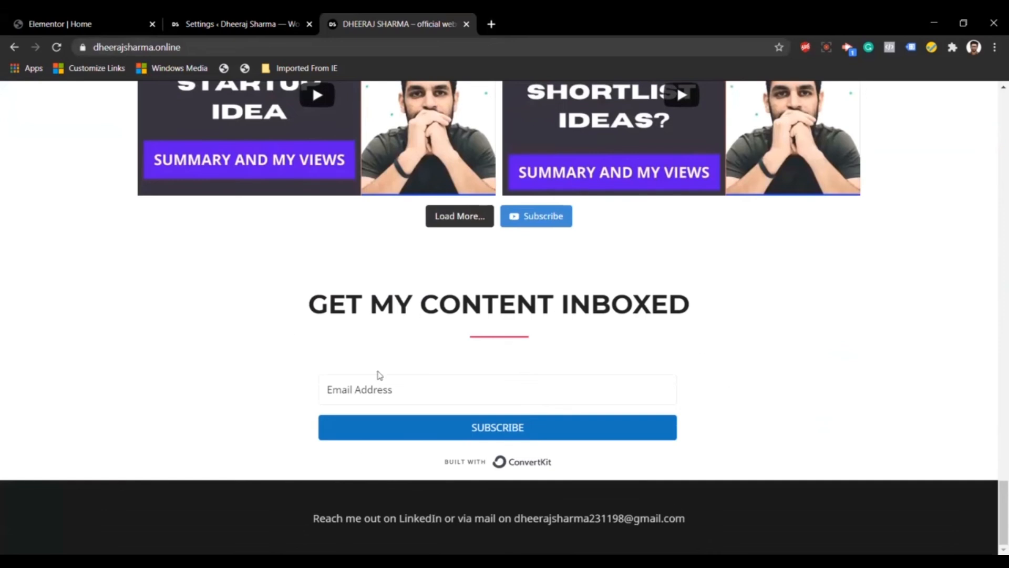
Open the ConvertKit plugin's settings in the WordPress admin and examine its API and default form options
left_click(104, 19)
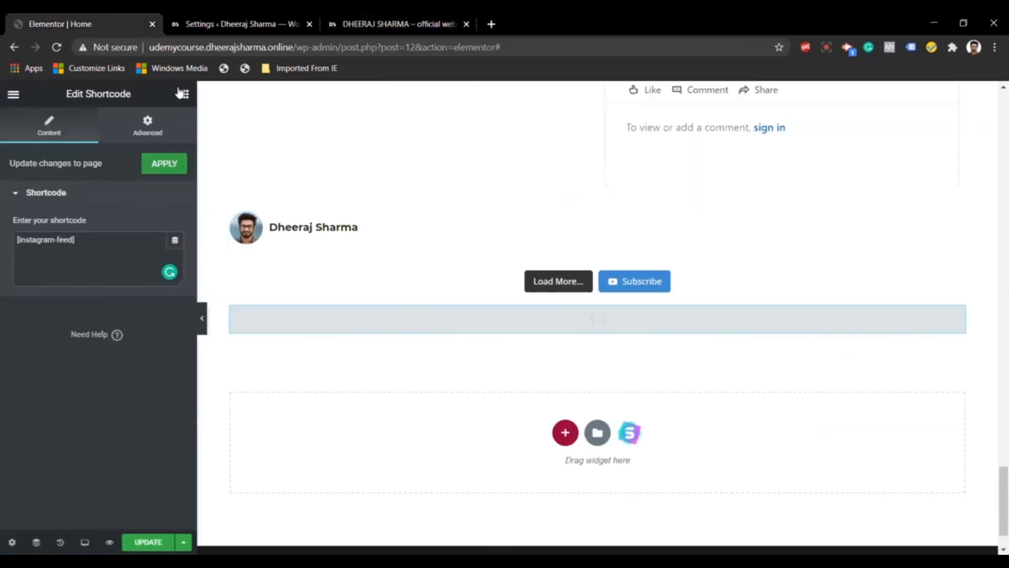
left_click(211, 20)
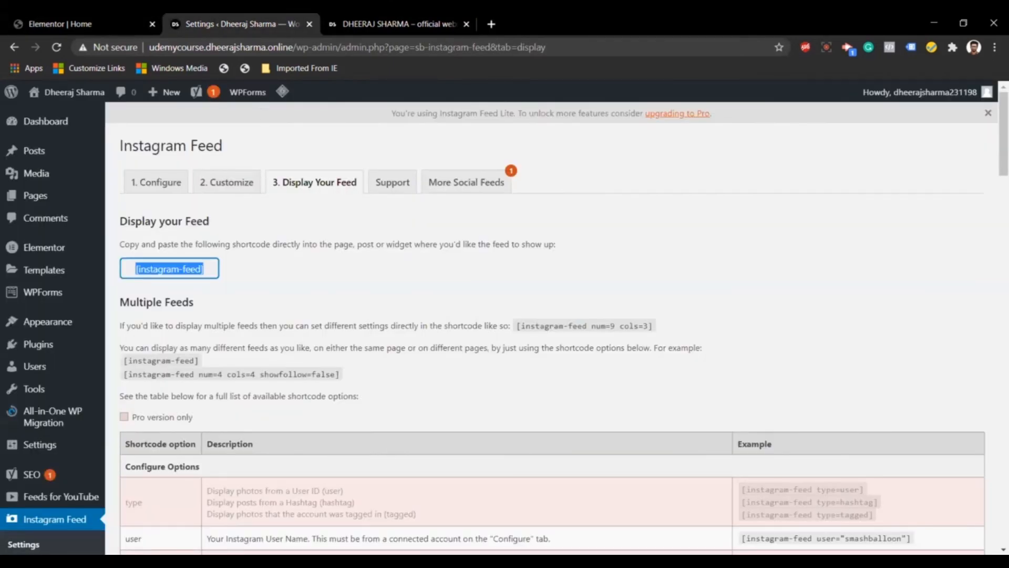
left_click(45, 352)
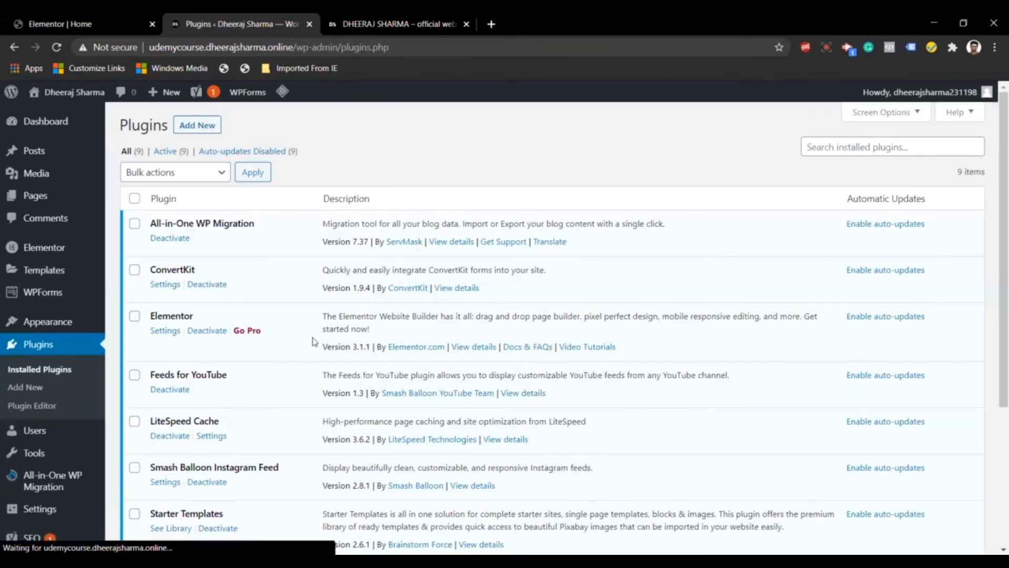
scroll(315, 339, "down", 3)
scroll(314, 342, "down", 2)
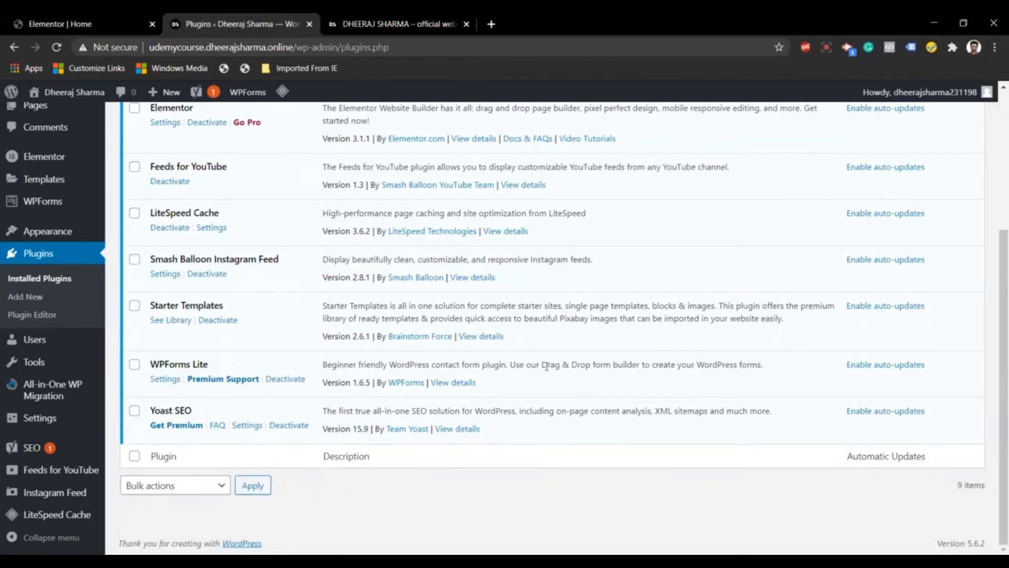
scroll(395, 364, "up", 3)
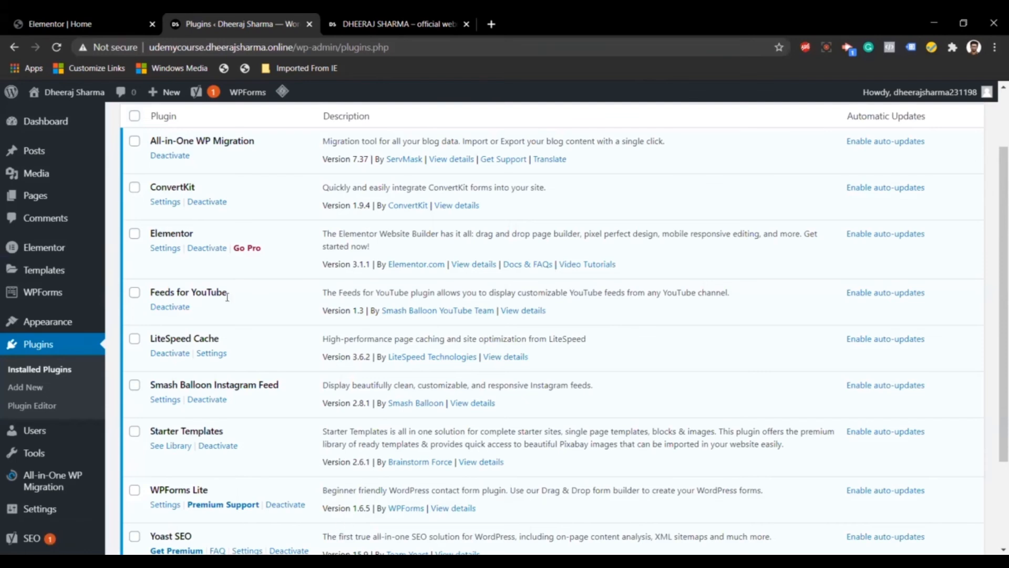
left_click(165, 202)
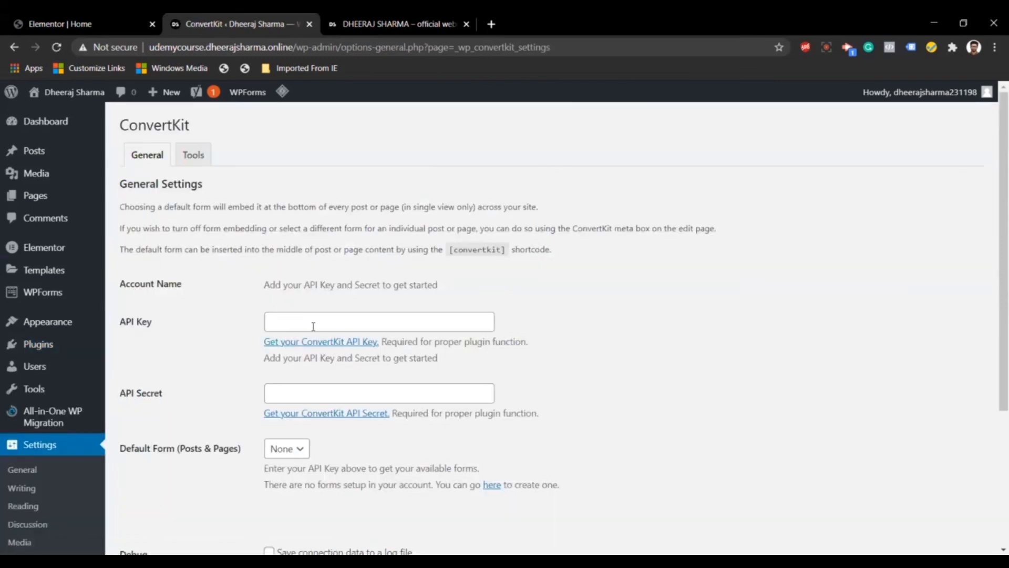
scroll(314, 326, "down", 2)
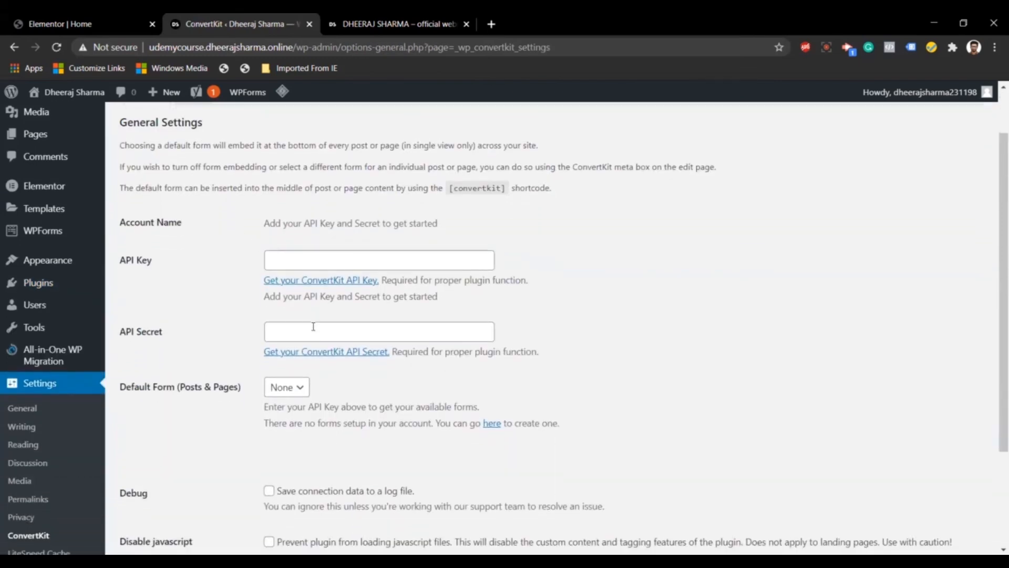
scroll(313, 327, "down", 2)
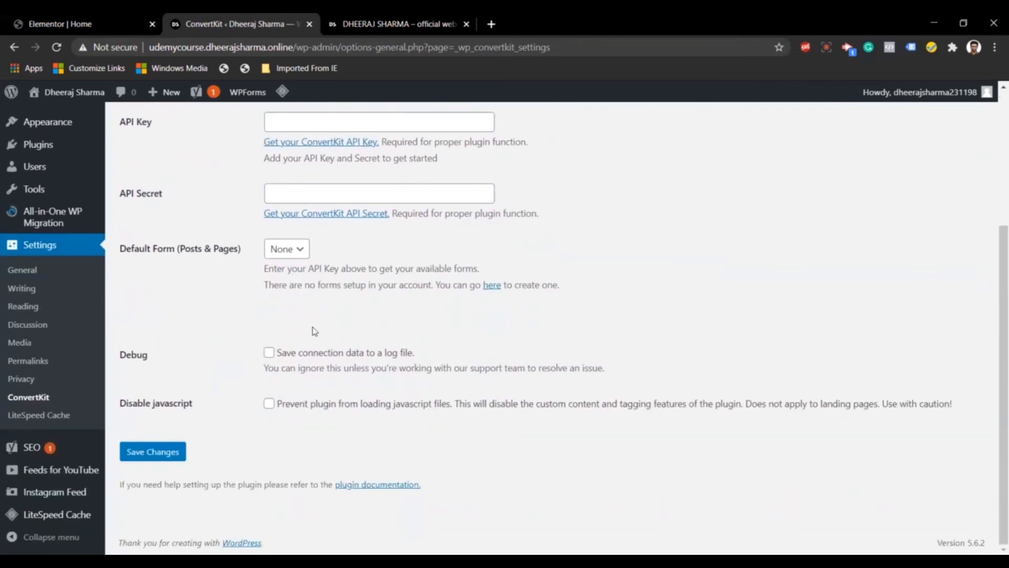
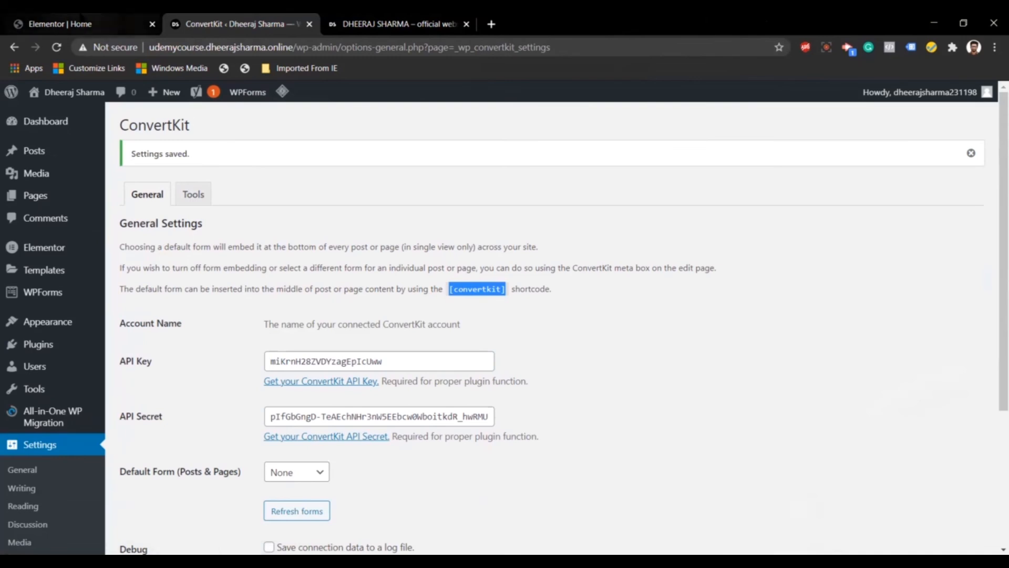
Add a single-column section below the Instagram feed with a Shortcode widget containing [convertkit] and update the page
left_click(565, 433)
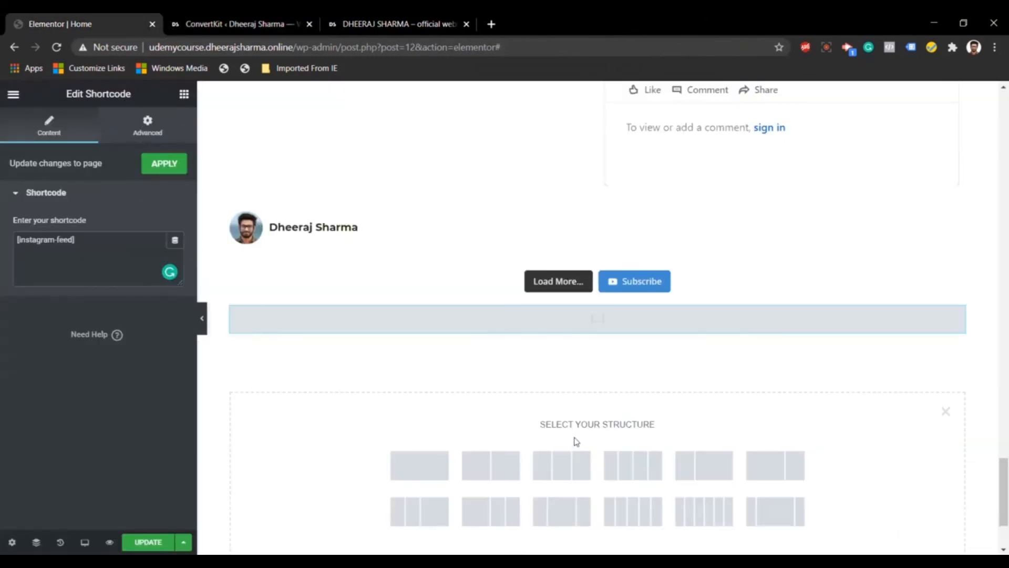
left_click(413, 466)
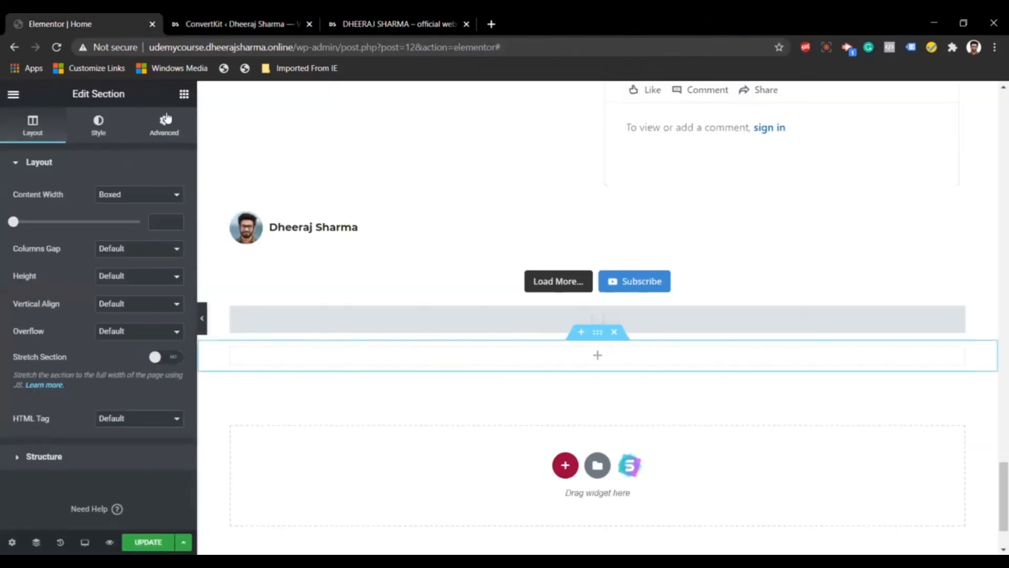
left_click(184, 94)
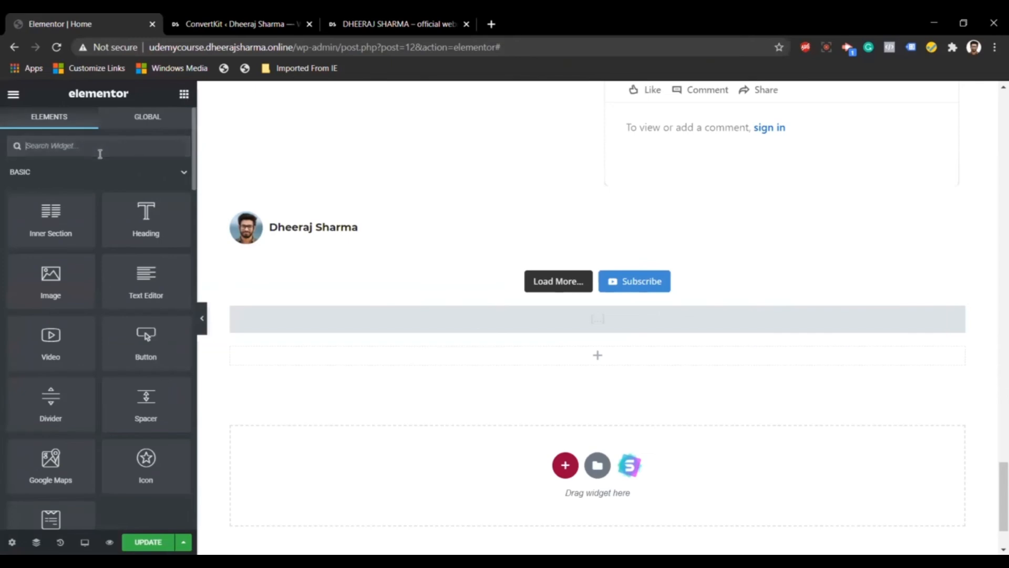
type("sh")
left_click_drag(55, 184, 500, 358)
left_click(120, 245)
type("[convertkit]")
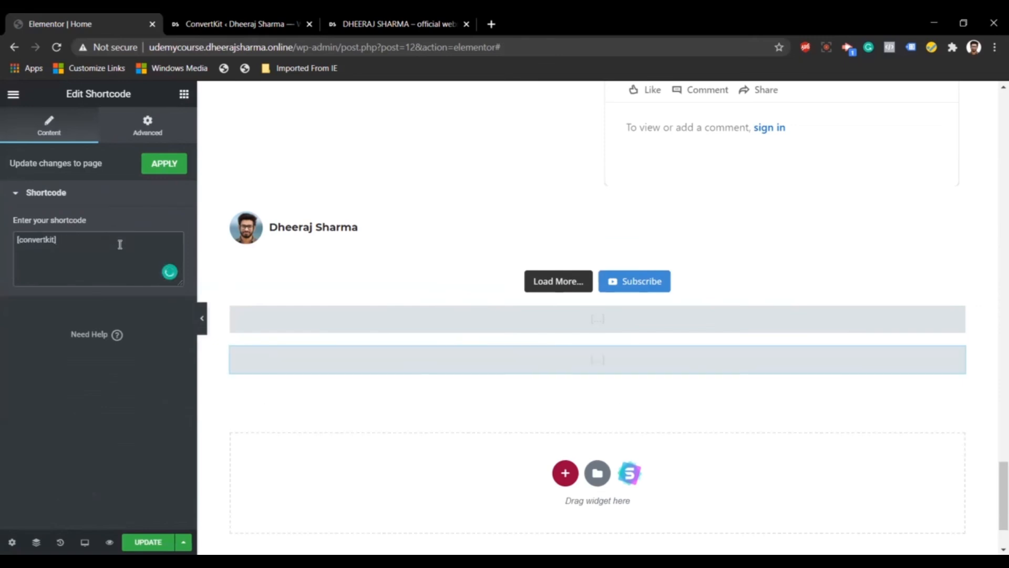
left_click(138, 537)
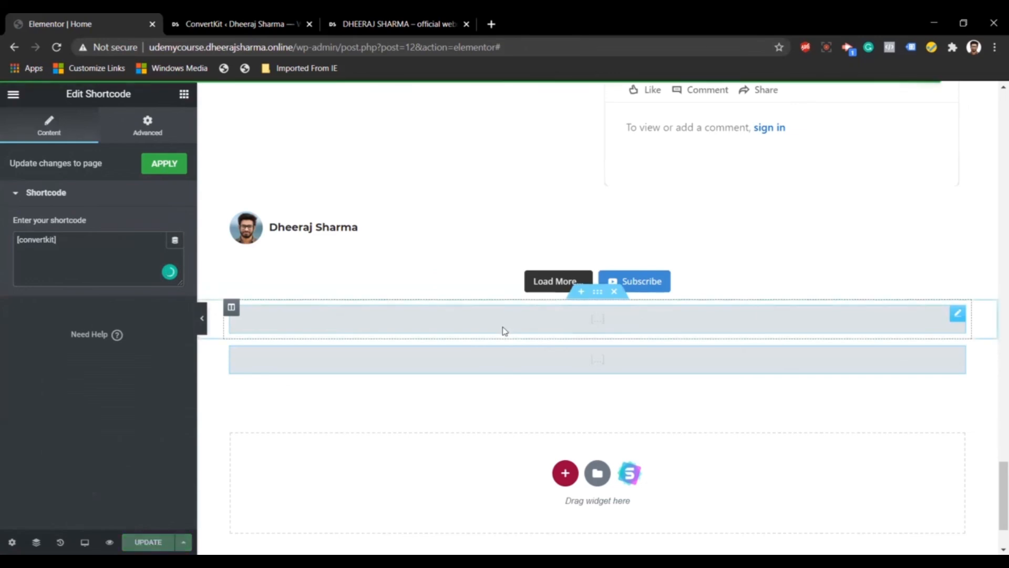
Review the home page's hero, quote and event sections in Elementor and compare them with the live personal website
scroll(504, 331, "up", 20)
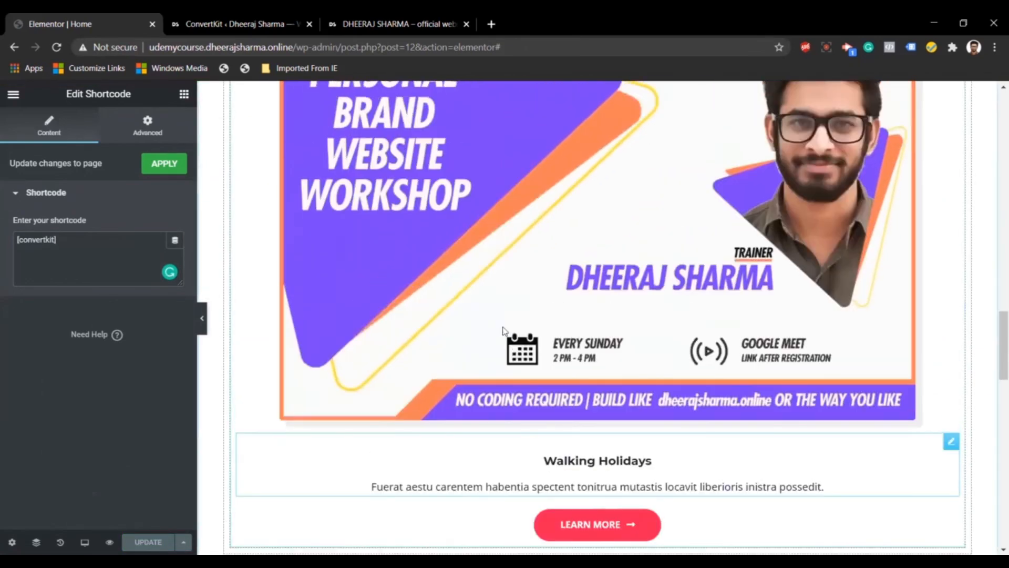
scroll(504, 330, "up", 15)
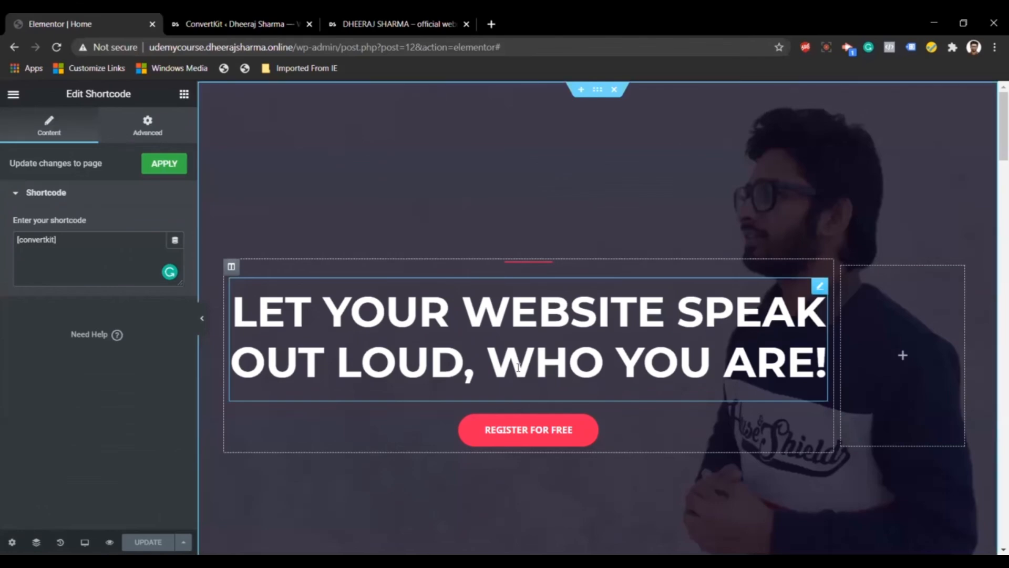
scroll(518, 367, "down", 7)
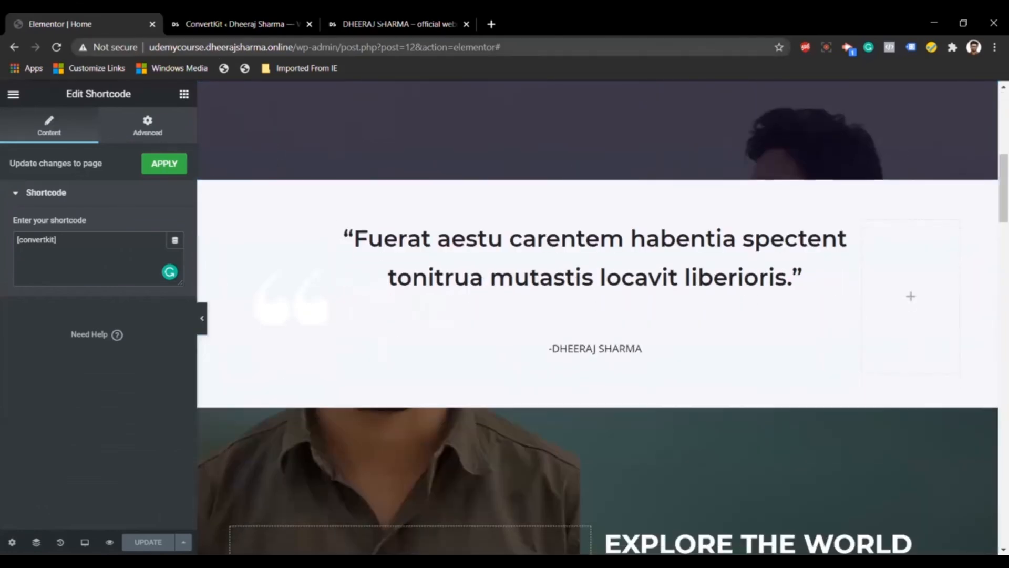
left_click(423, 23)
scroll(423, 217, "up", 20)
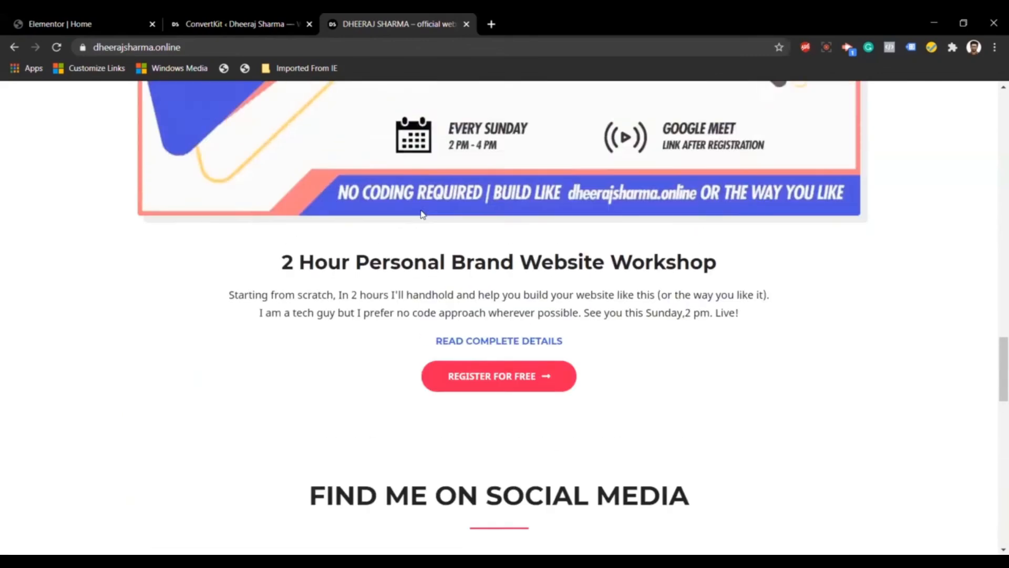
scroll(423, 217, "up", 5)
key("ctrl+1")
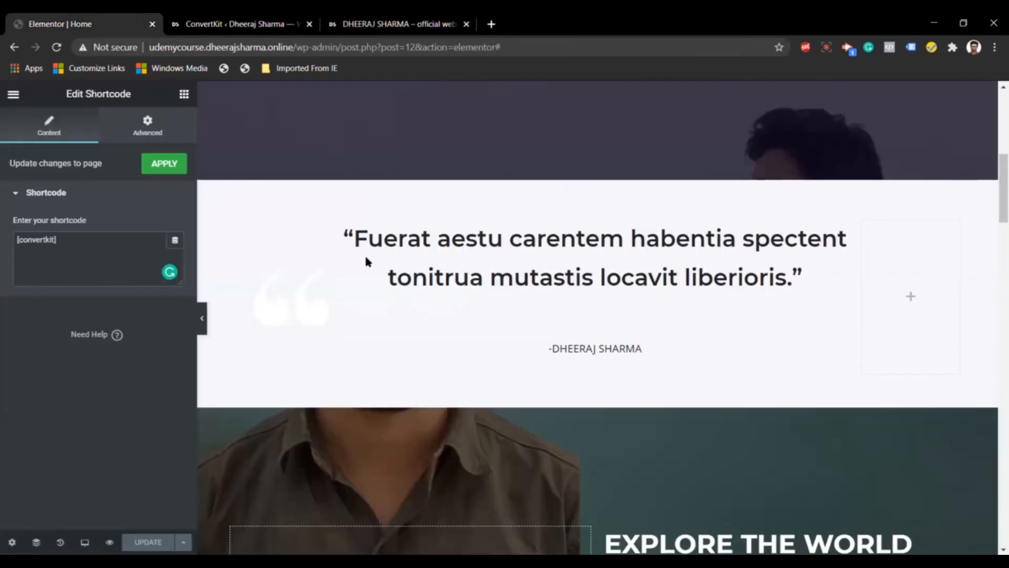
Look over the home page in Elementor once more, from the hero down to the social media section
scroll(364, 253, "up", 8)
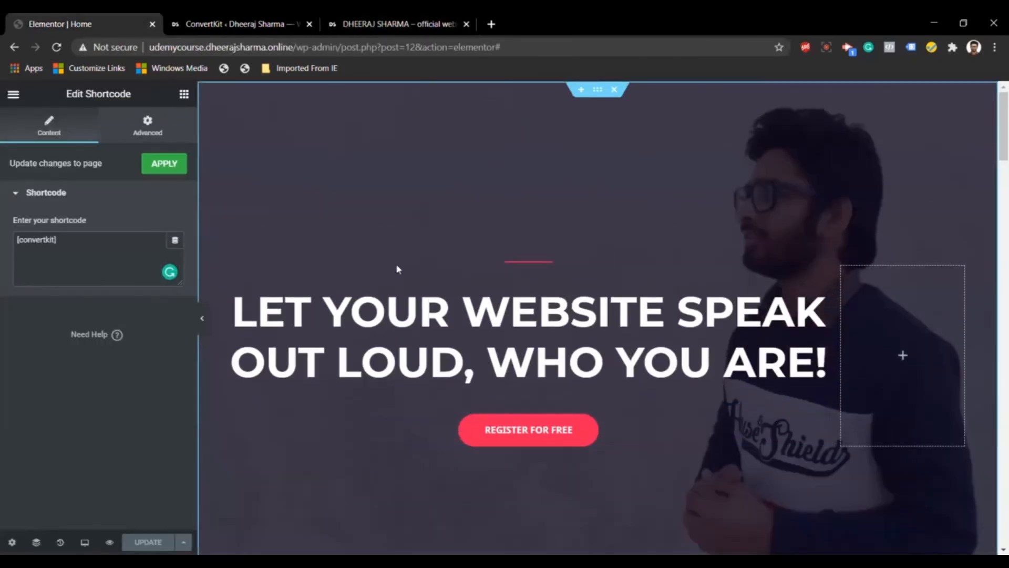
scroll(532, 323, "down", 12)
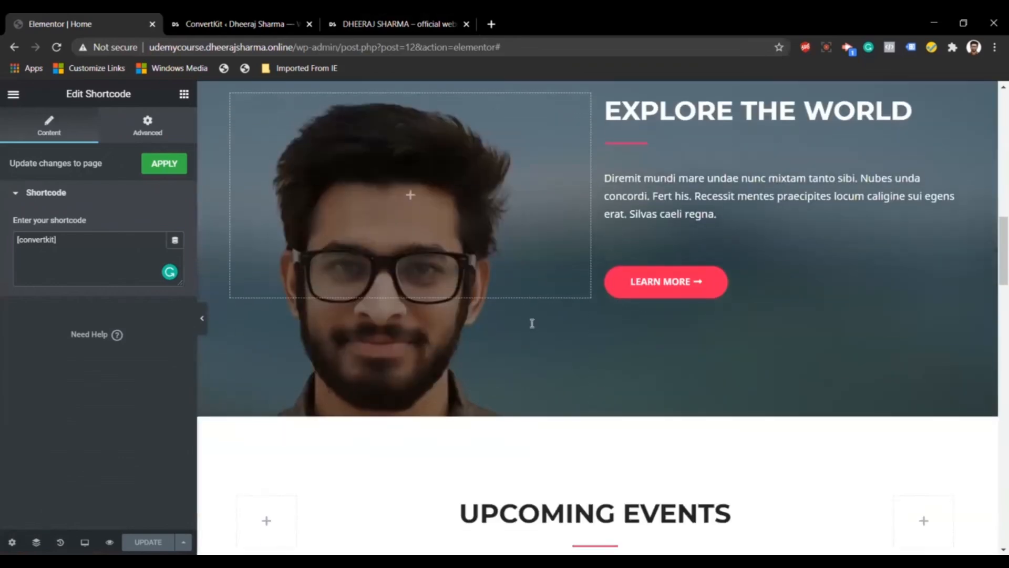
scroll(532, 323, "down", 12)
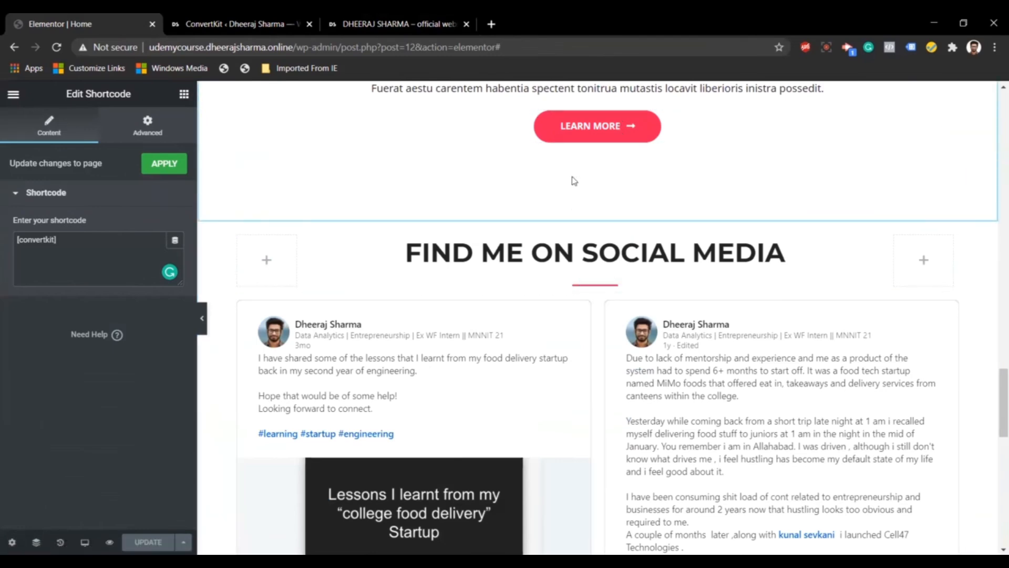
scroll(574, 180, "up", 10)
scroll(574, 181, "up", 8)
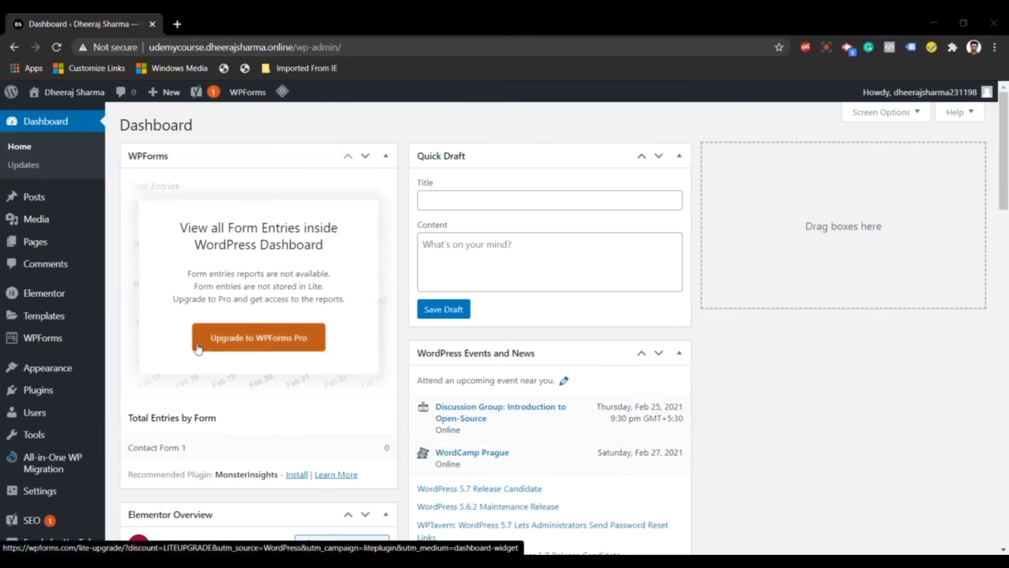
View the sample "Hello world!" post on the site and move it to the trash from the WordPress posts list
mouse_move(3, 371)
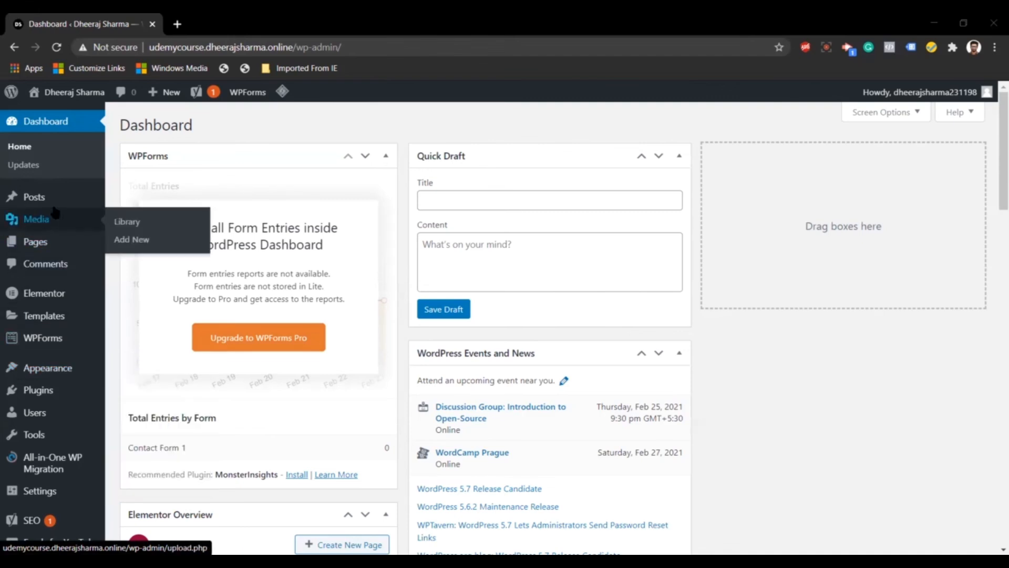
mouse_move(57, 206)
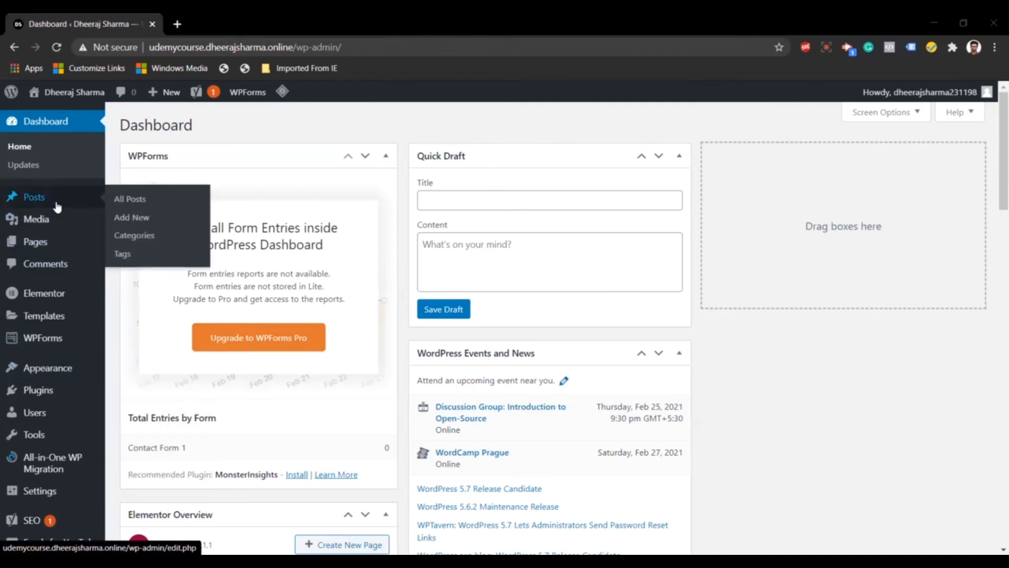
left_click(57, 206)
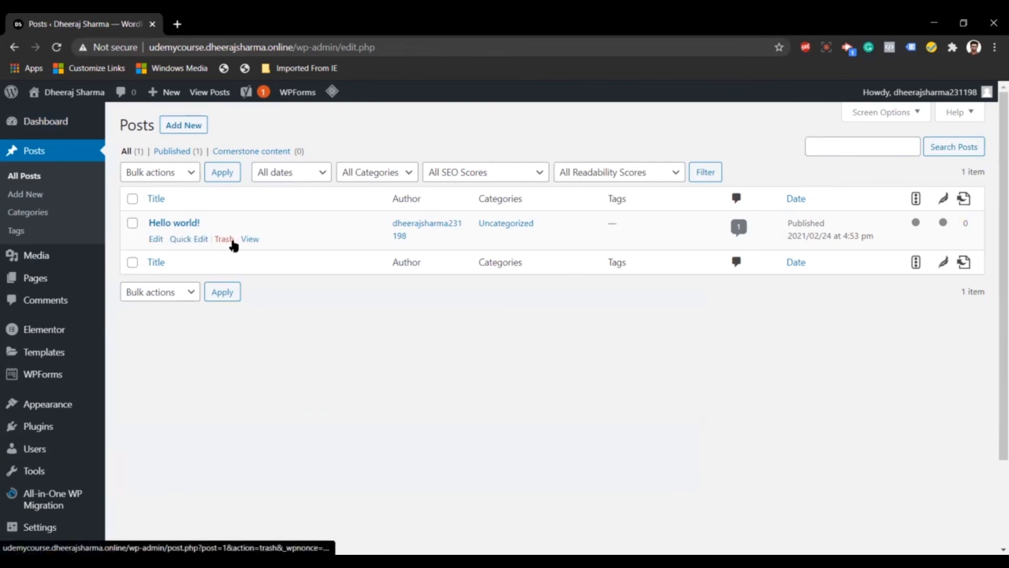
left_click(249, 239)
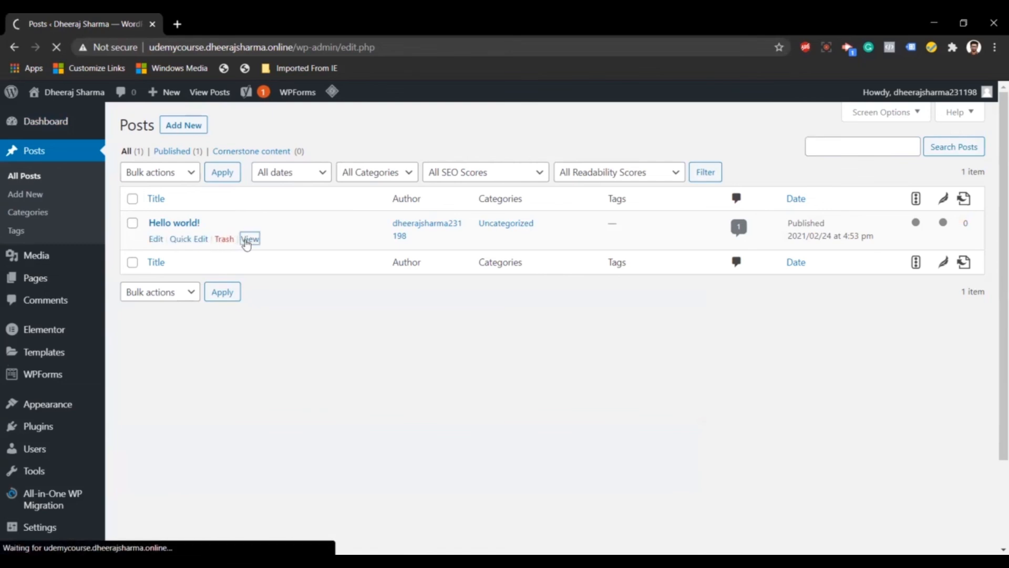
scroll(246, 245, "down", 3)
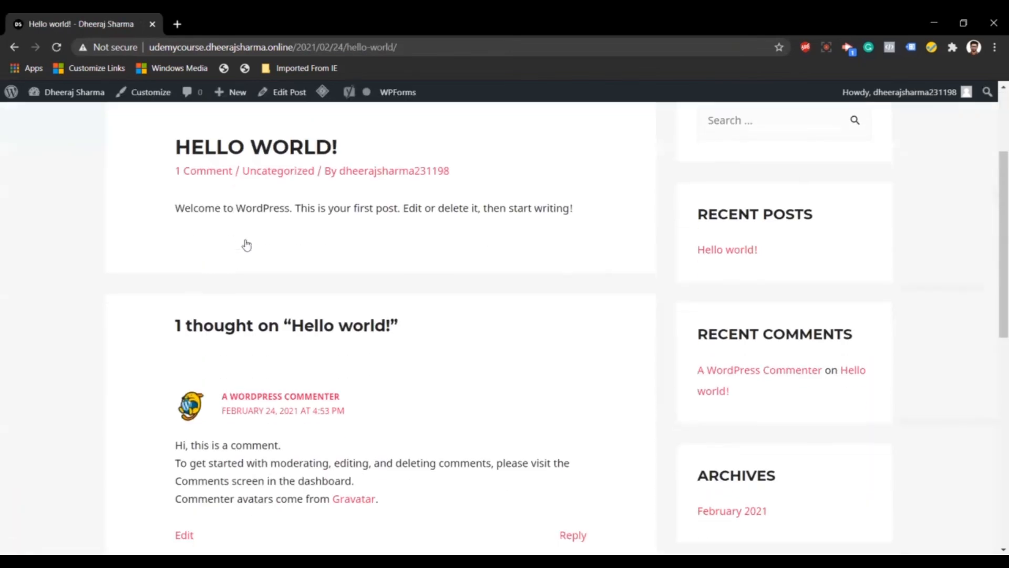
scroll(247, 245, "down", 10)
scroll(246, 245, "up", 12)
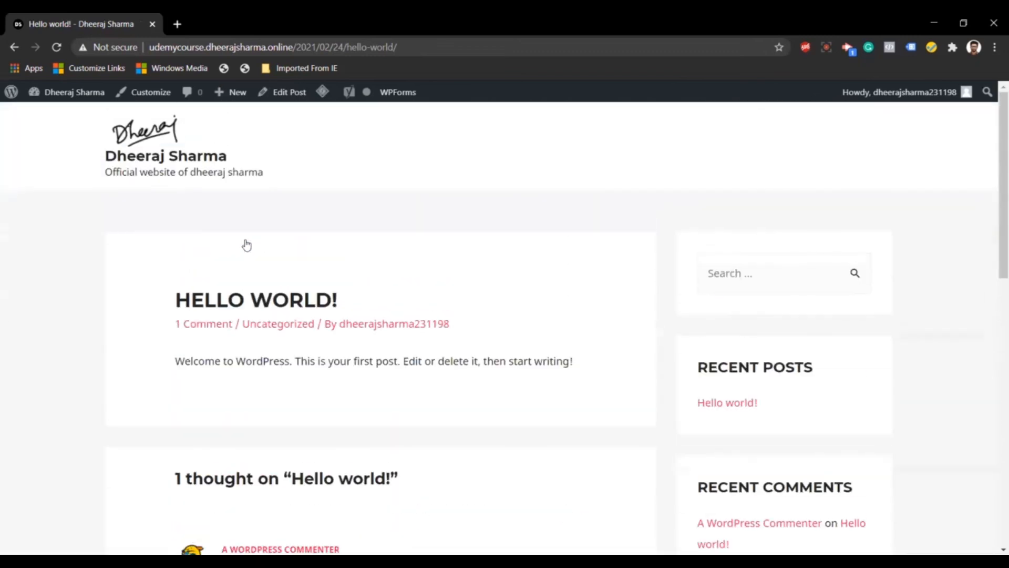
left_click(16, 51)
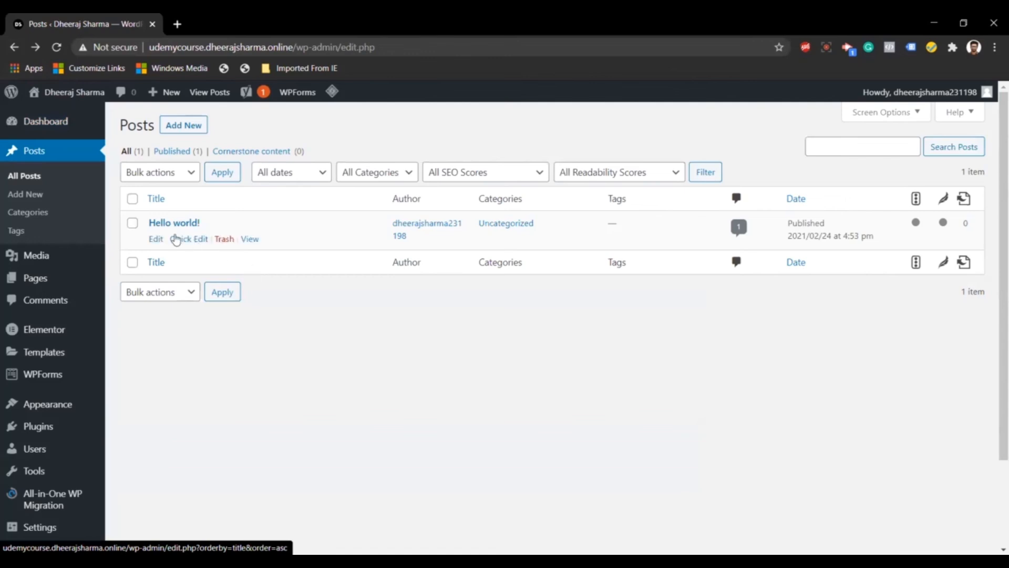
left_click(224, 241)
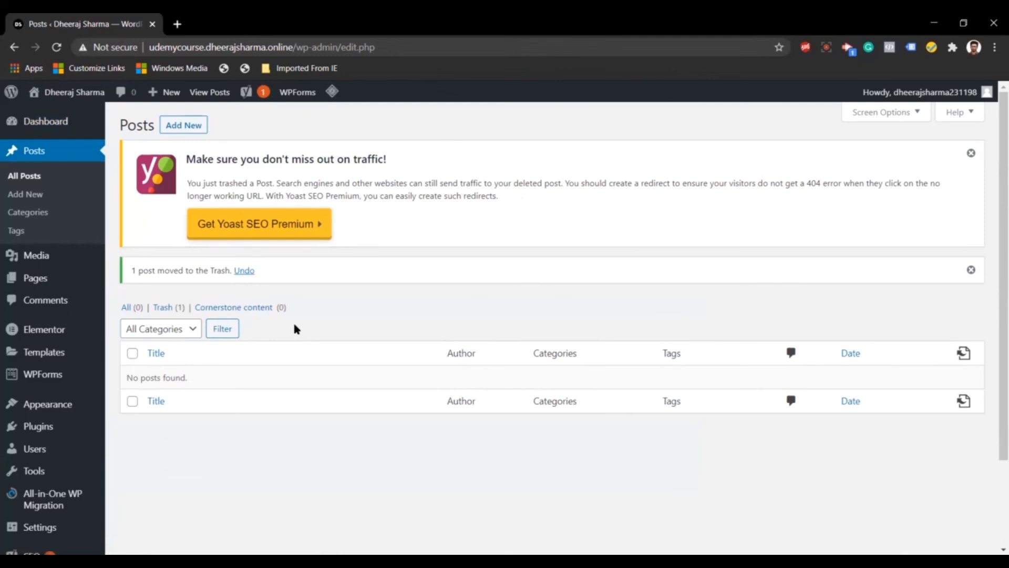
Create a new post, dismiss the block editor welcome guide and title the post "My First Post"
left_click(189, 127)
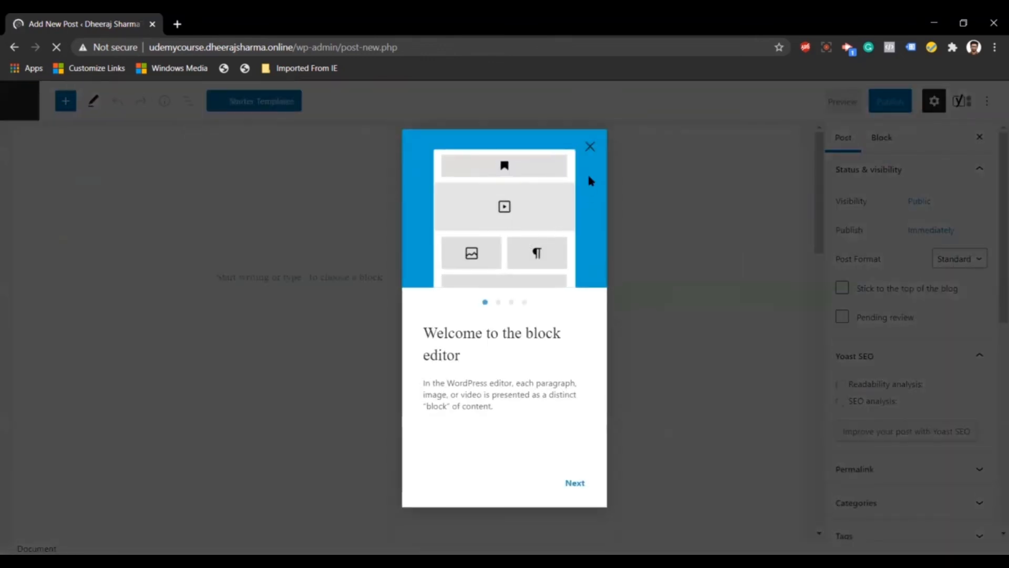
left_click(590, 146)
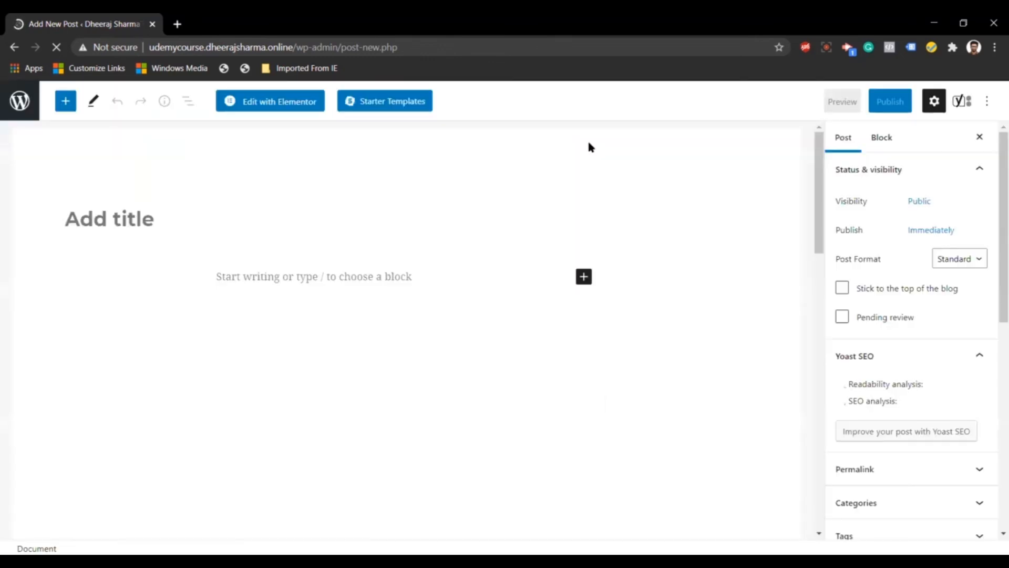
left_click(176, 230)
type("My ")
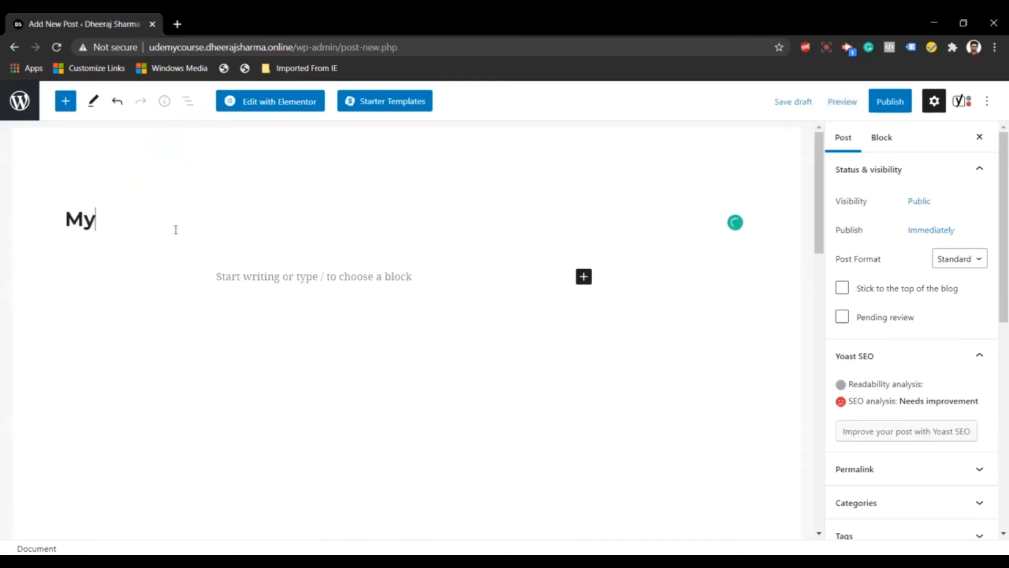
type("First")
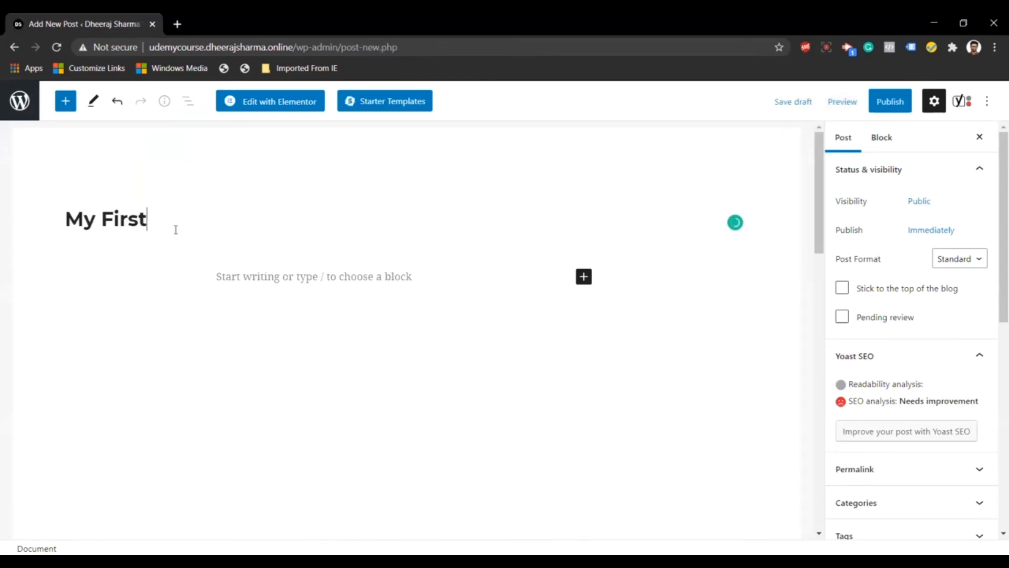
type(" Post")
Insert a Heading block in the post body with the text "What did I learn from the course?"
left_click(281, 269)
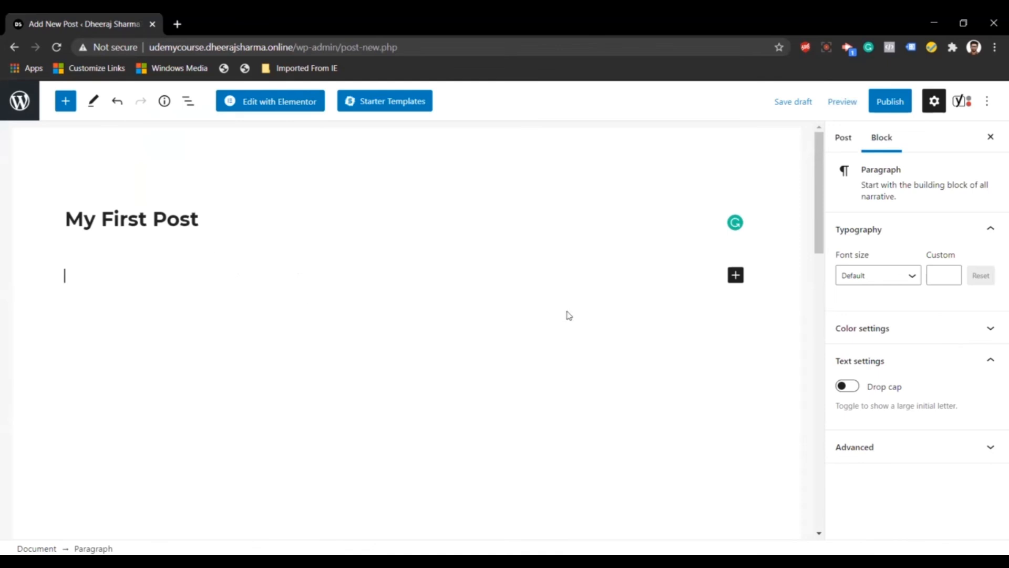
left_click(737, 275)
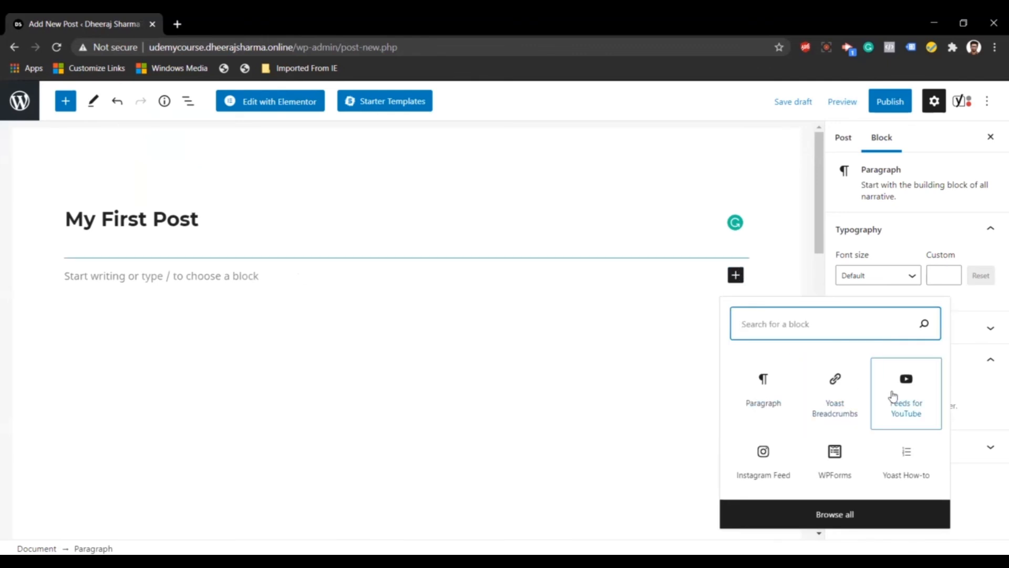
left_click(807, 513)
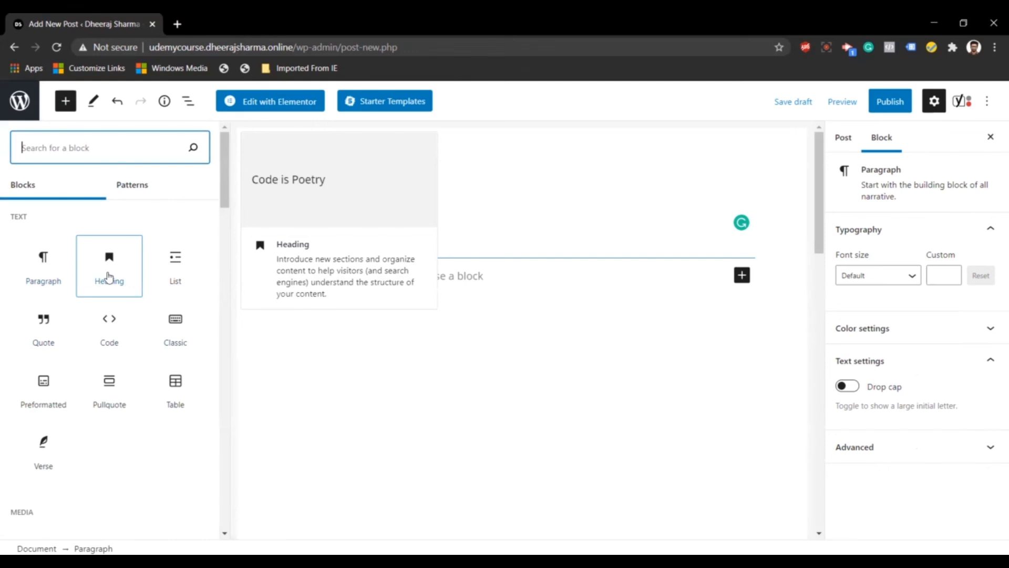
left_click(109, 277)
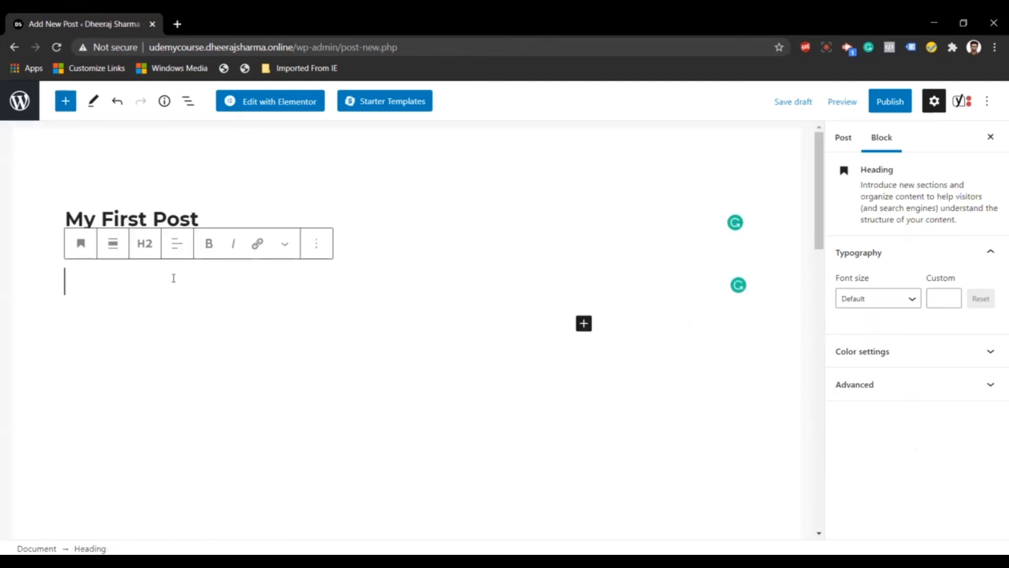
type("What ")
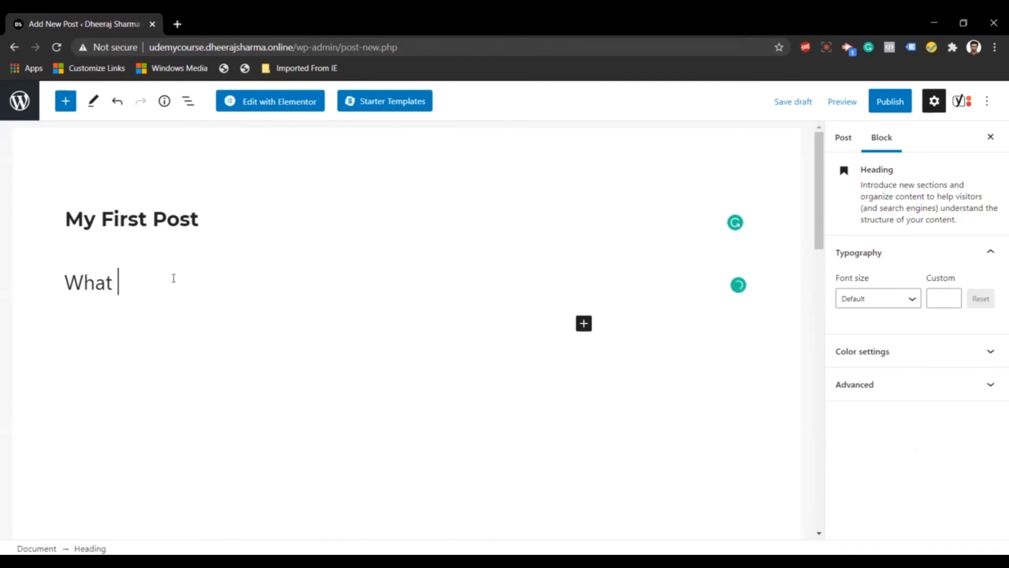
type("disd I learn from")
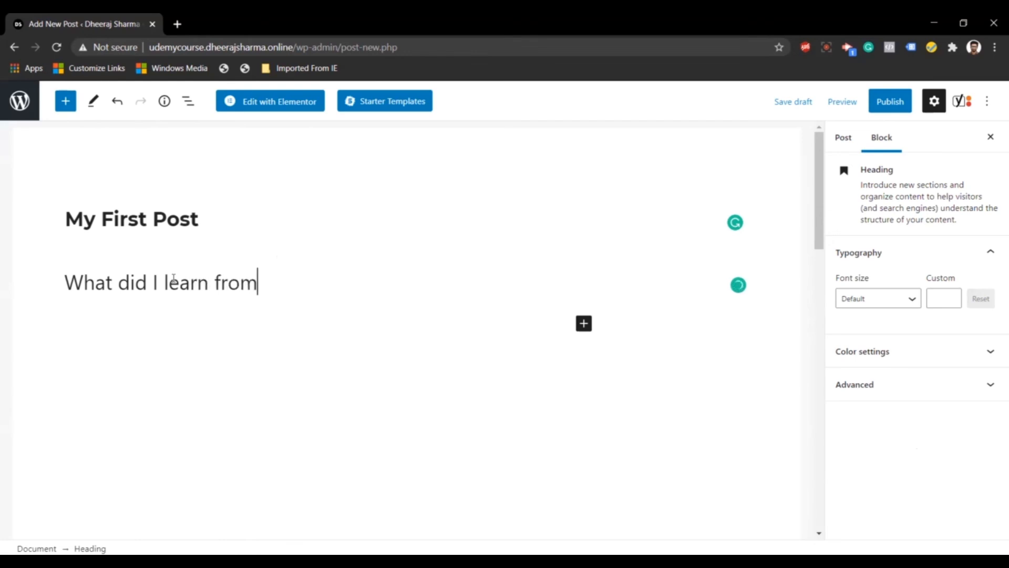
type(" the course?")
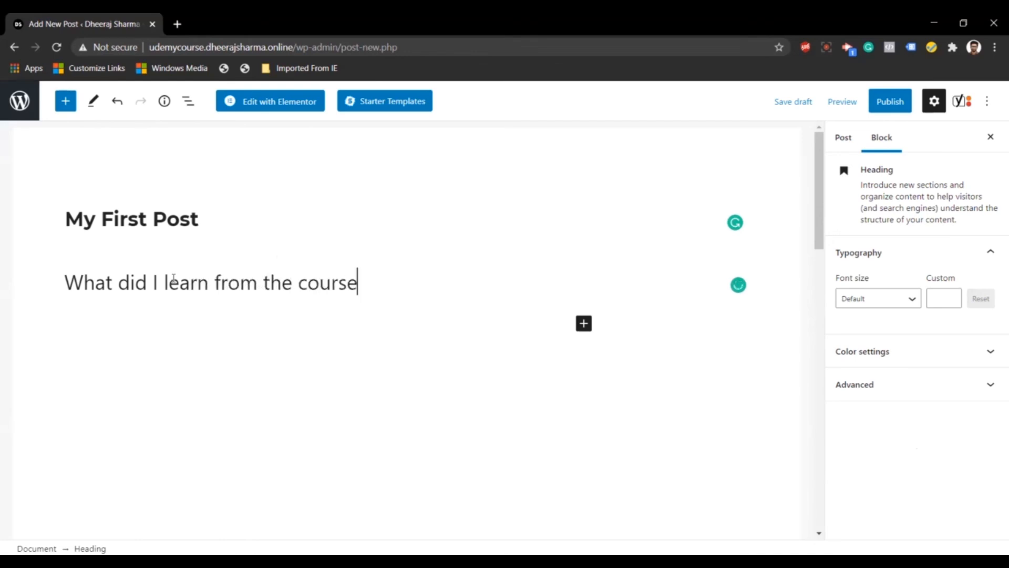
Add an empty Paragraph block to the post above the heading using the full block list
left_click(585, 322)
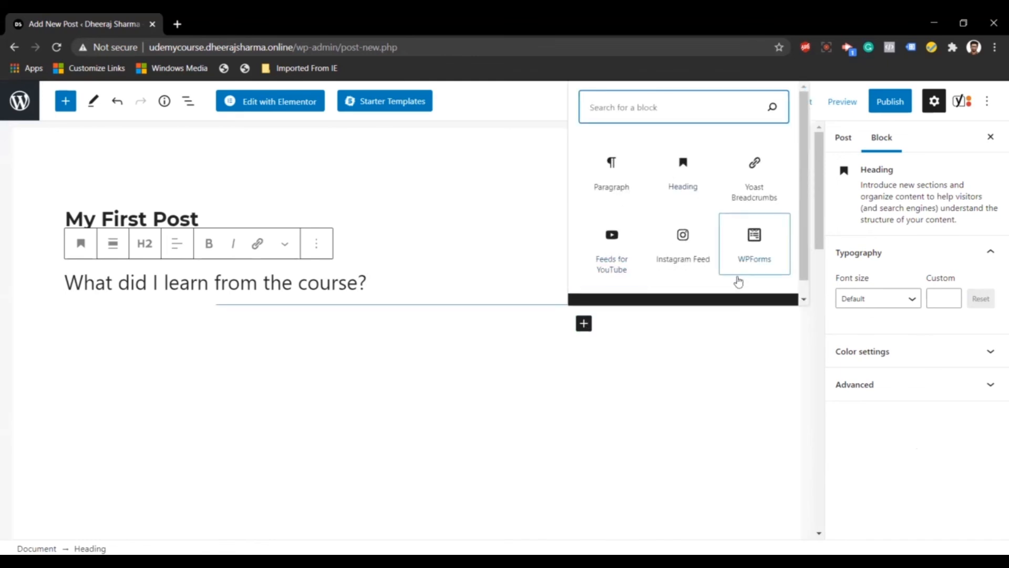
left_click(733, 299)
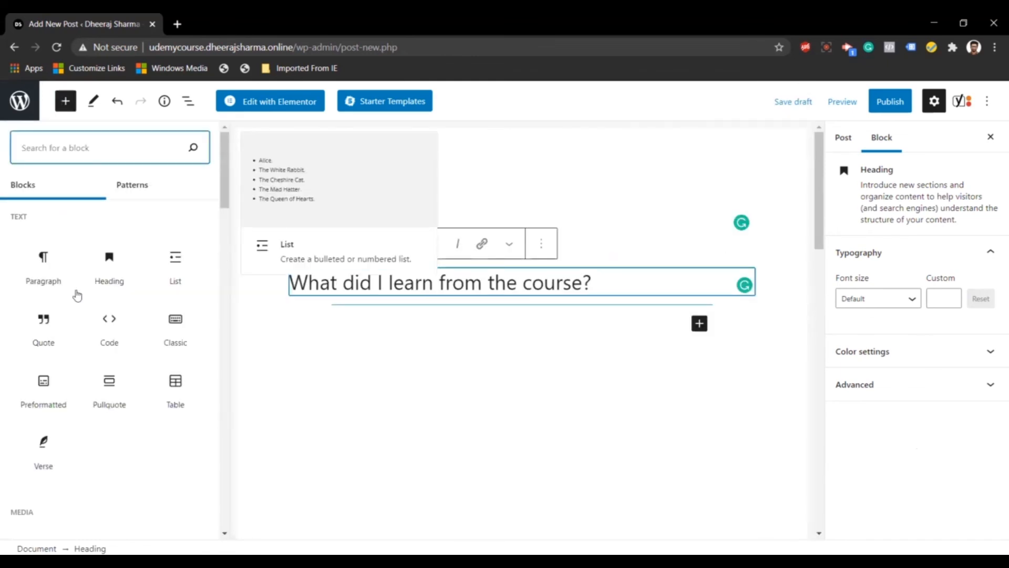
left_click(57, 283)
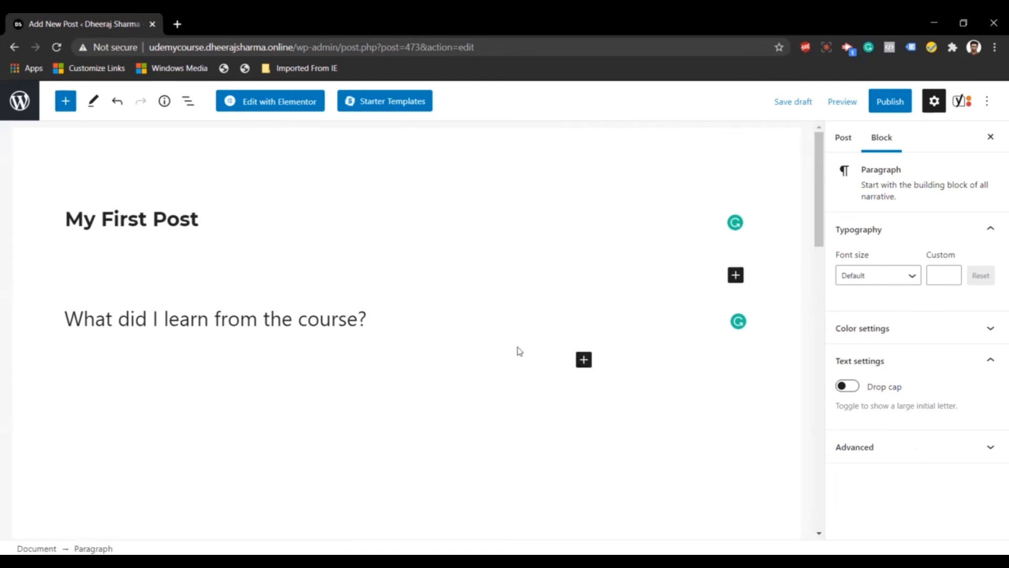
Switch the post to editing with Elementor and add a single-column section below the heading
left_click(276, 107)
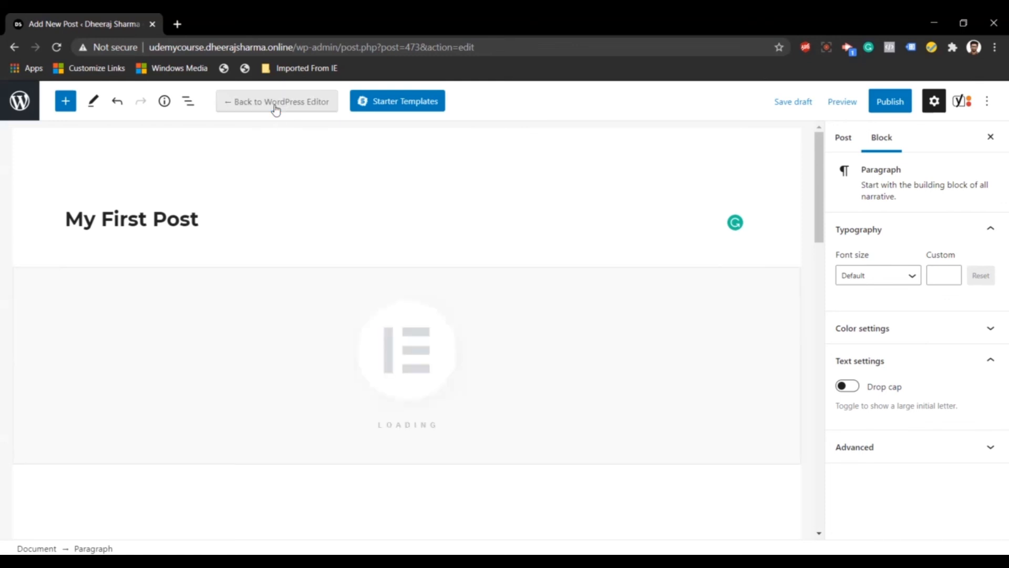
left_click(576, 126)
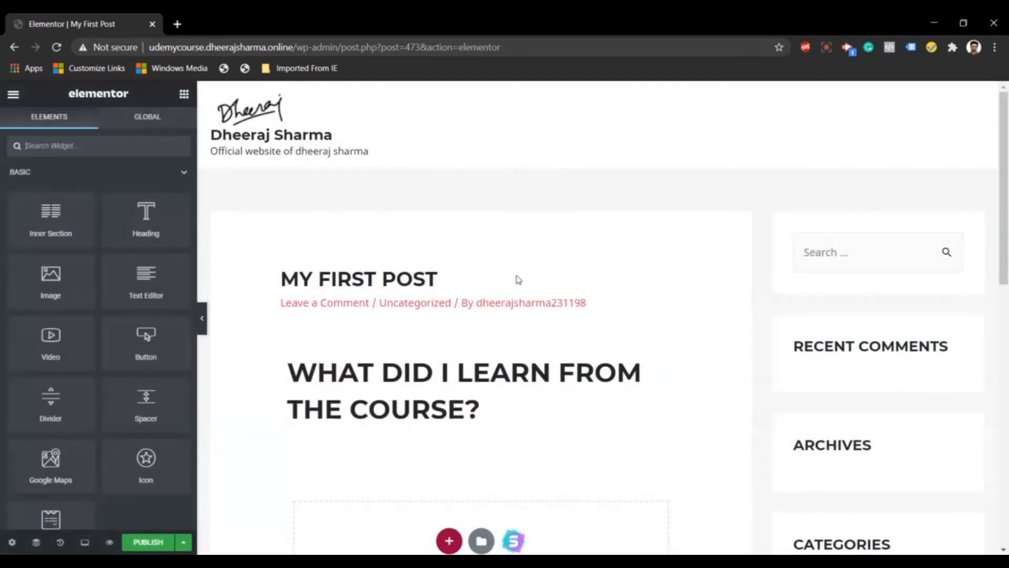
scroll(516, 336, "down", 4)
scroll(513, 362, "up", 1)
scroll(513, 362, "up", 1)
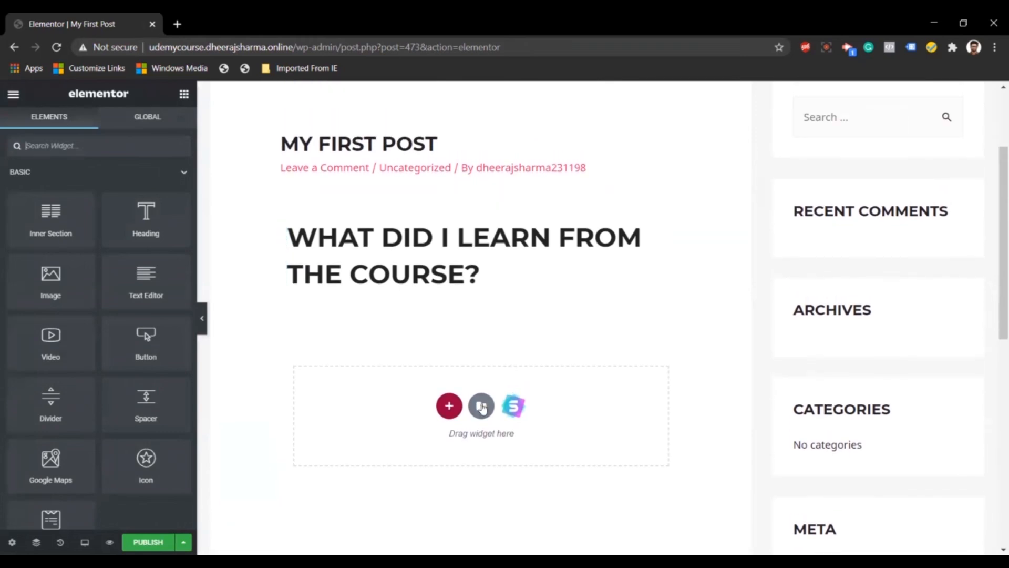
left_click(448, 407)
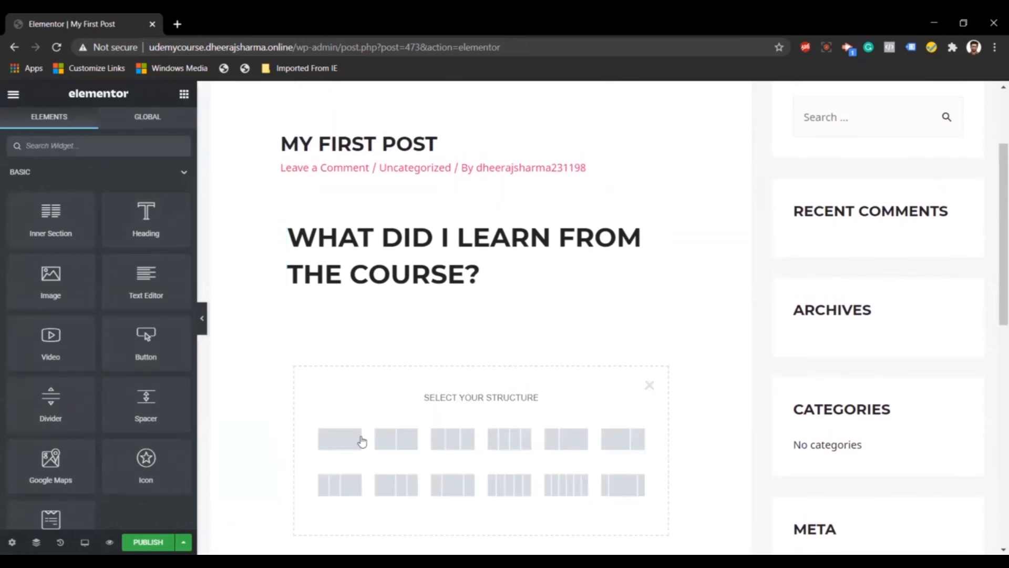
left_click(337, 455)
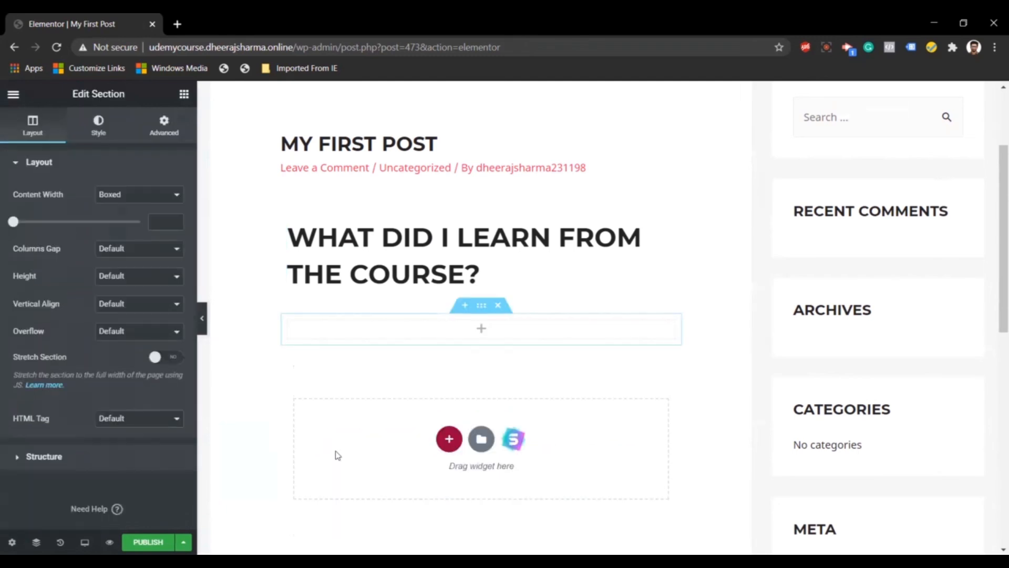
Place a Video widget in the new single-column section and check how it displays in the post
left_click(187, 96)
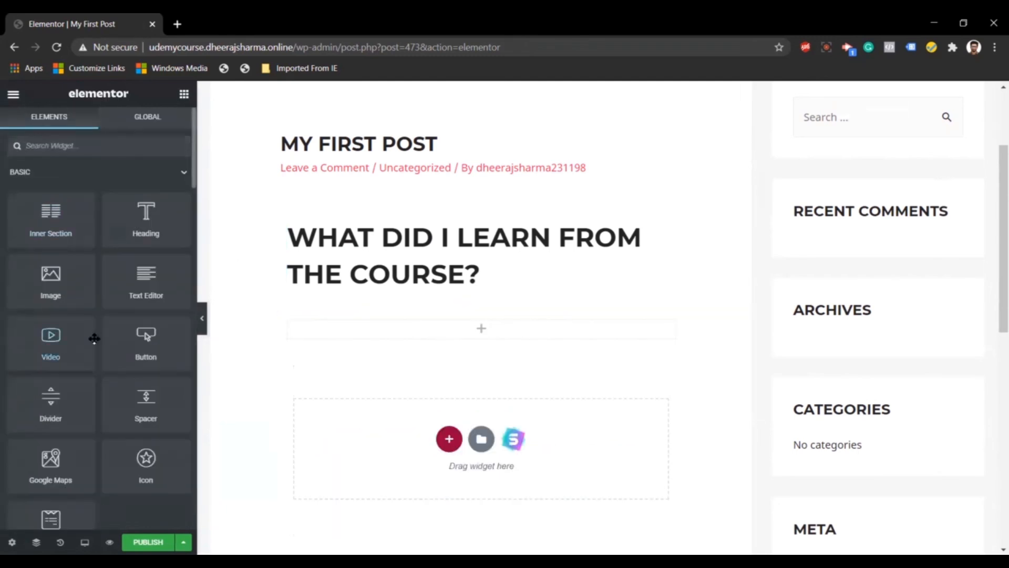
left_click_drag(390, 335, 392, 335)
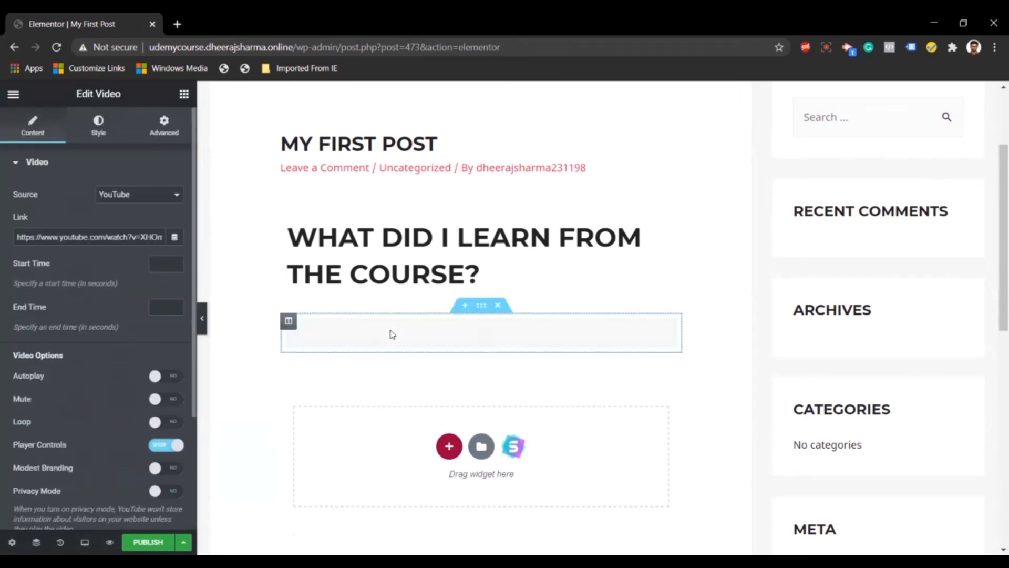
scroll(534, 375, "down", 6)
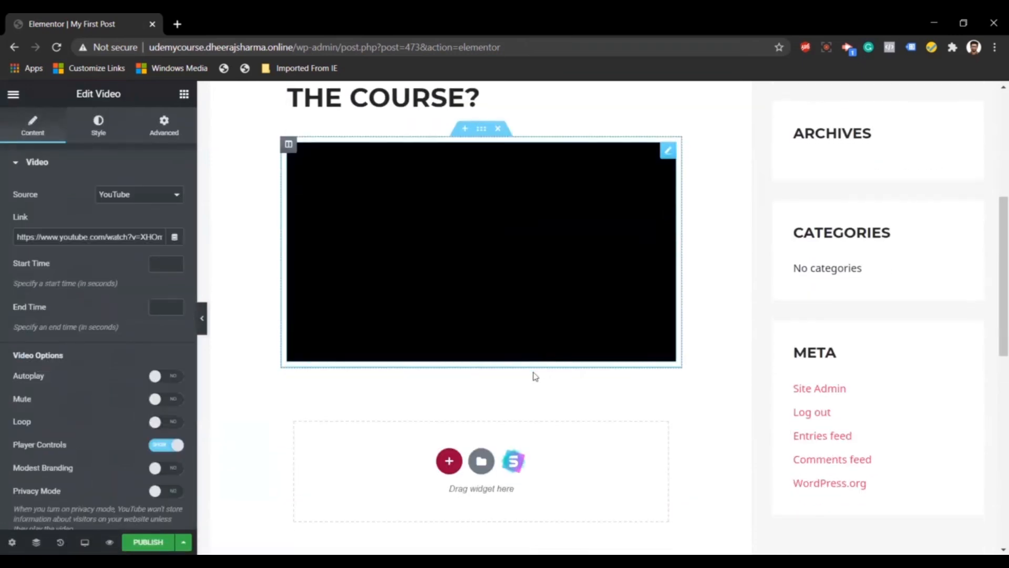
scroll(535, 377, "up", 5)
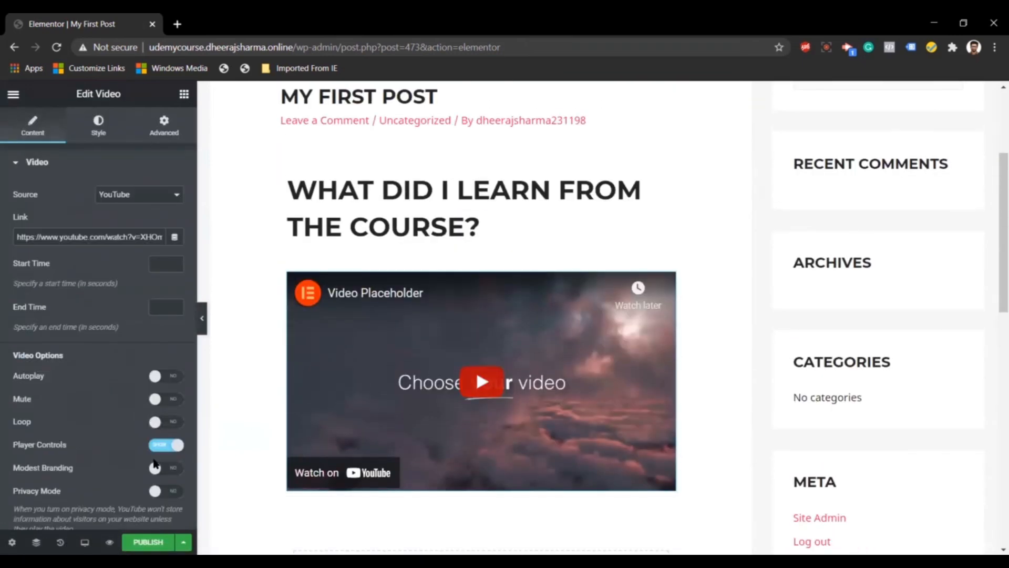
Publish the post, look through its live version from heading to video, and return to the Elementor editor
left_click(142, 542)
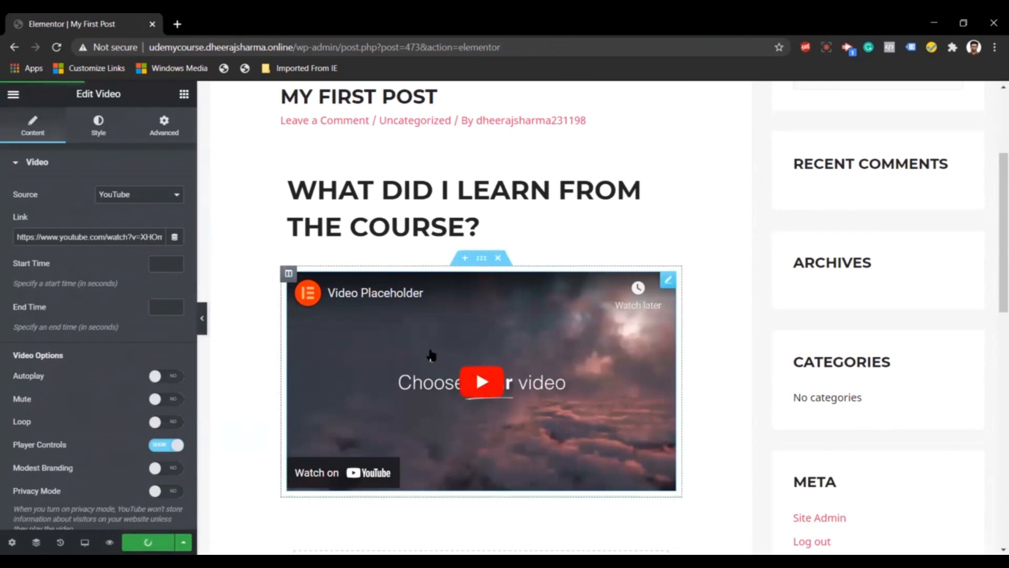
scroll(431, 355, "up", 3)
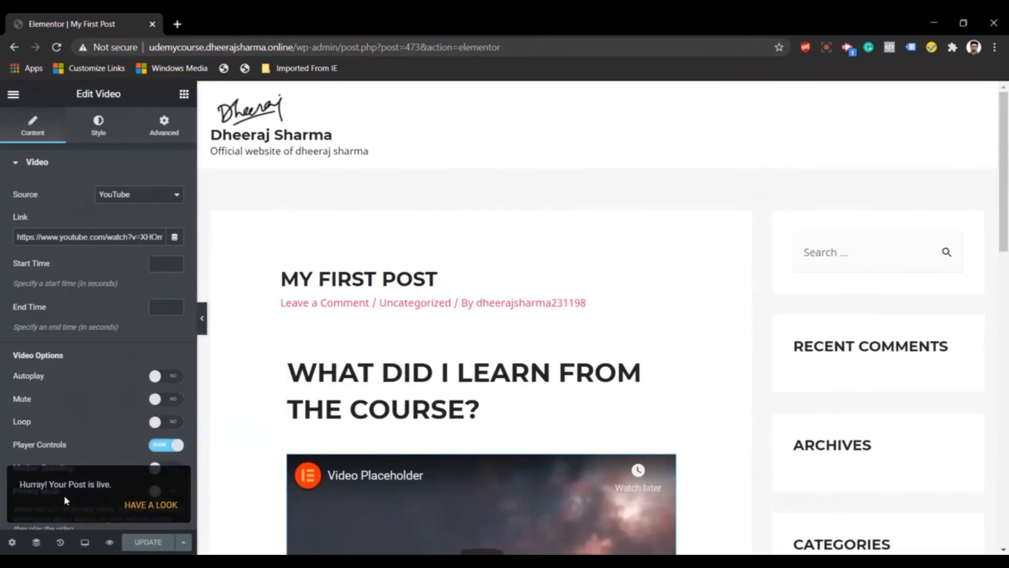
left_click(152, 506)
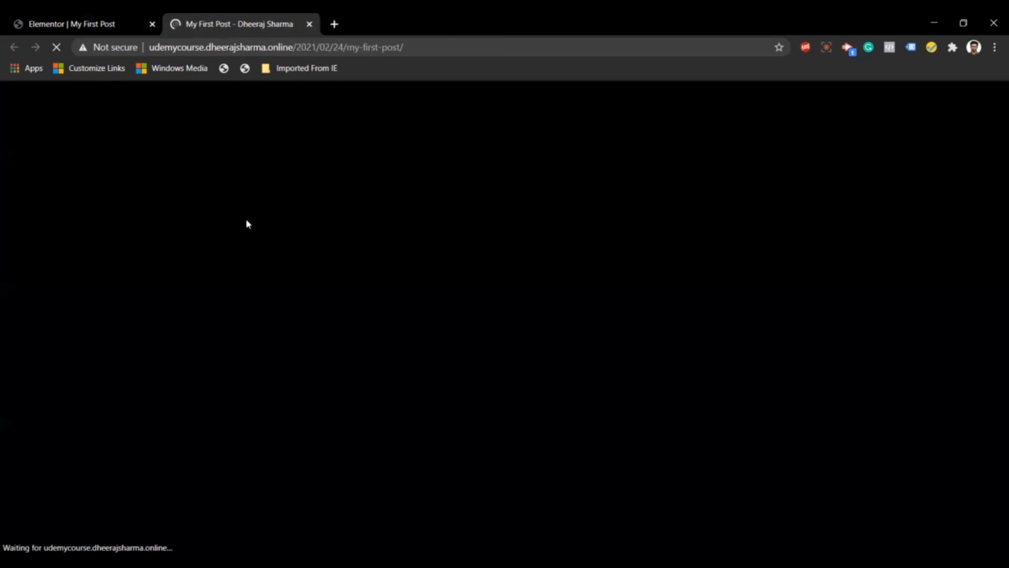
scroll(410, 310, "down", 13)
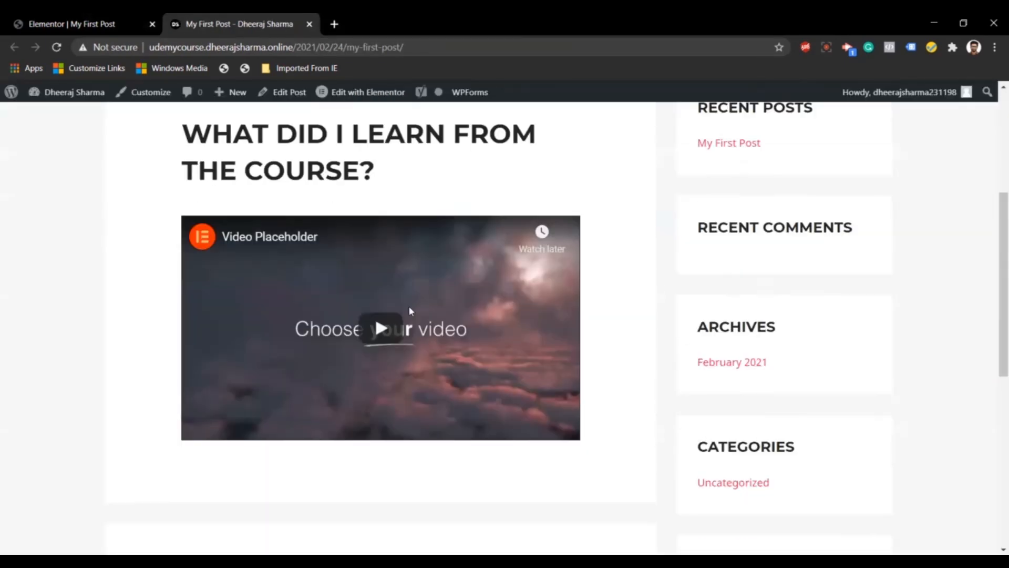
scroll(411, 312, "up", 13)
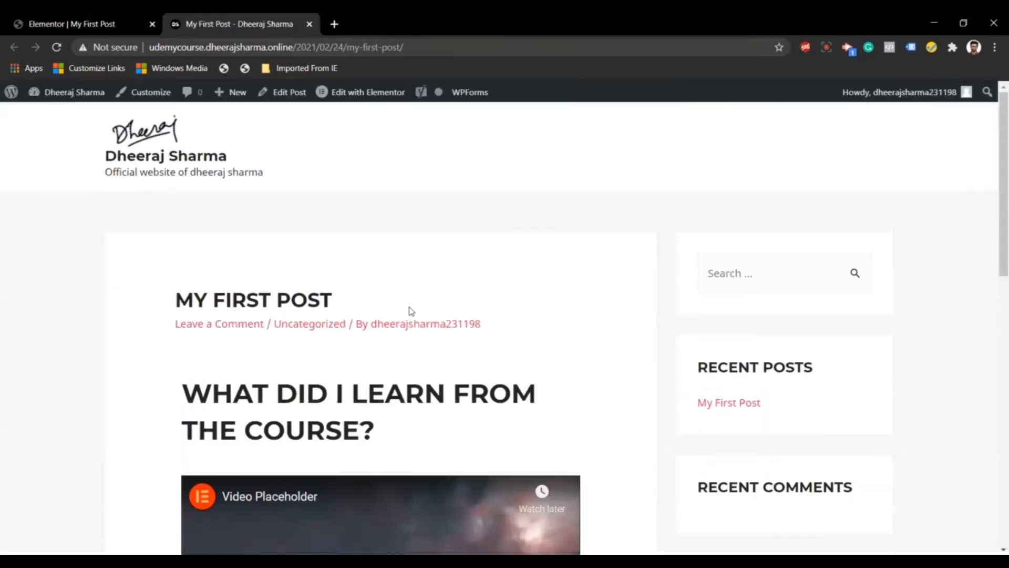
left_click(309, 24)
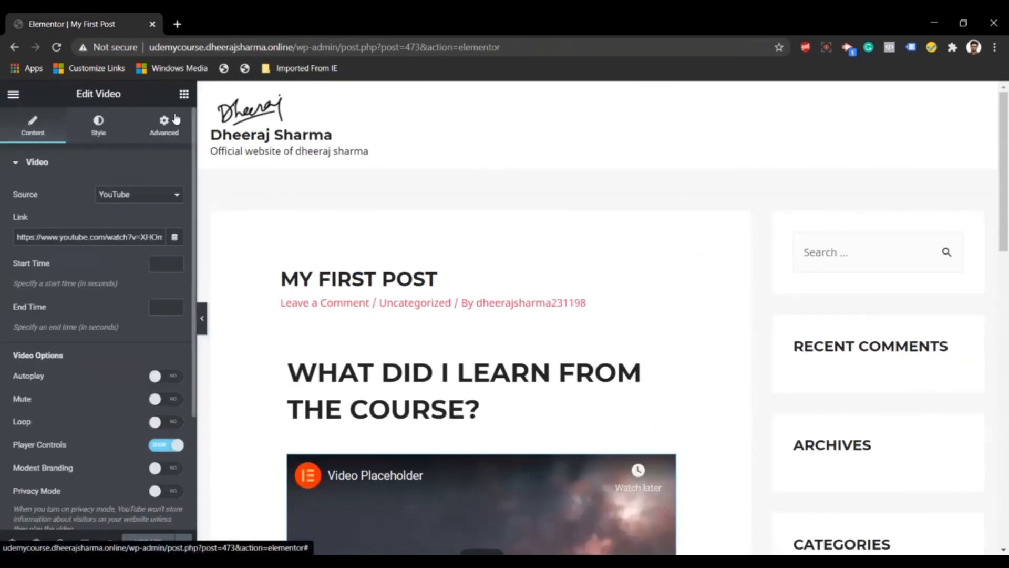
Go to the site's WordPress admin dashboard and open the list of all pages
left_click(244, 46)
type("ude")
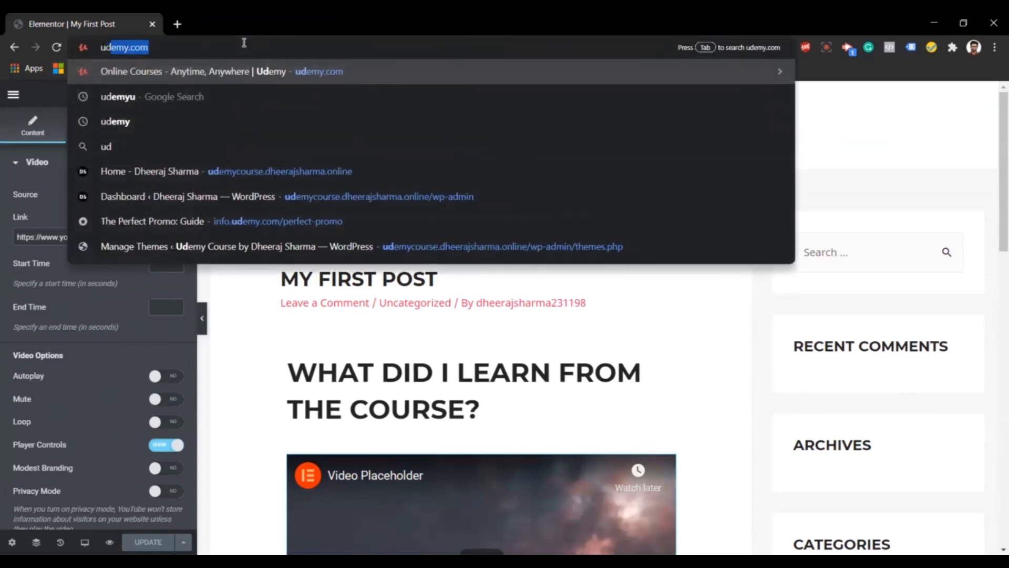
key("Up")
key("Up")
key("Up")
key("Return")
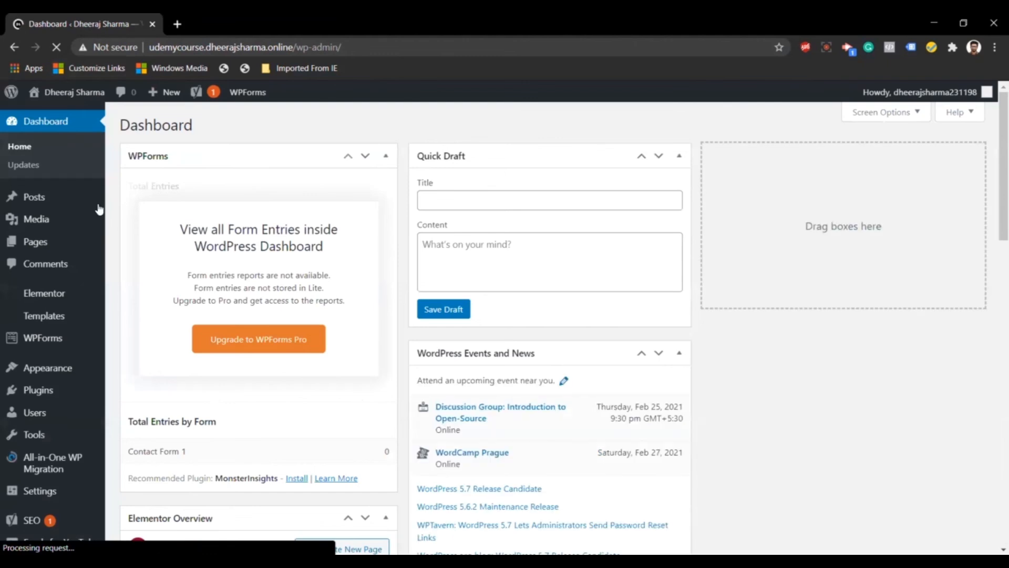
mouse_move(89, 209)
left_click(61, 245)
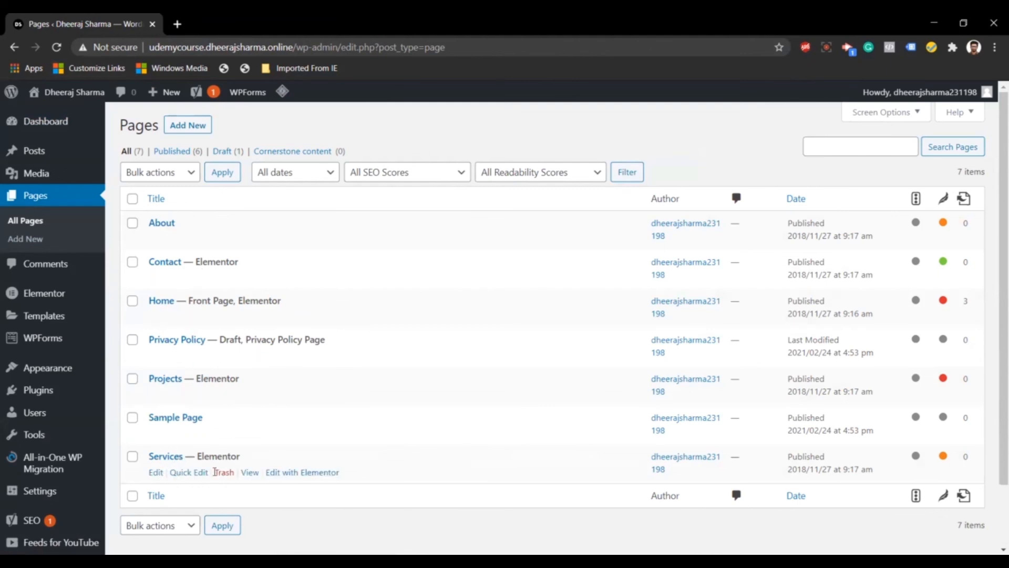
Examine the live Services page and its Elementor layout, then return to the pages list
left_click(248, 473)
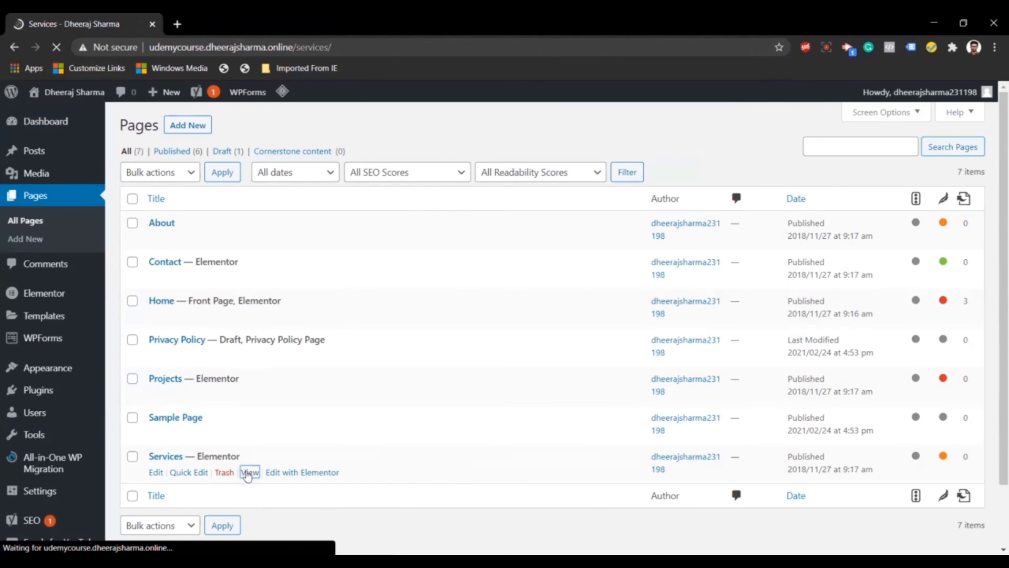
scroll(405, 340, "down", 5)
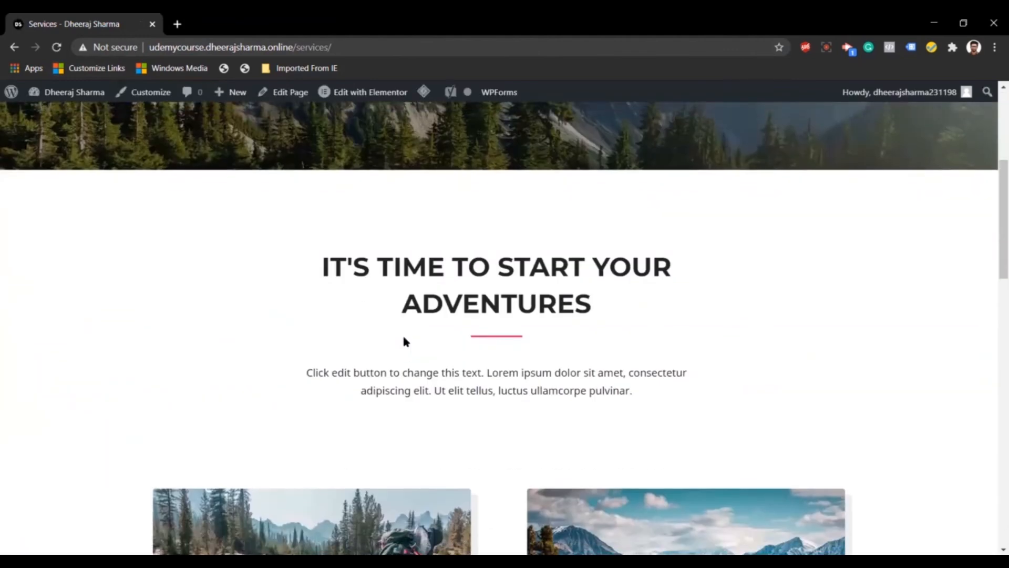
scroll(405, 341, "up", 5)
left_click(342, 93)
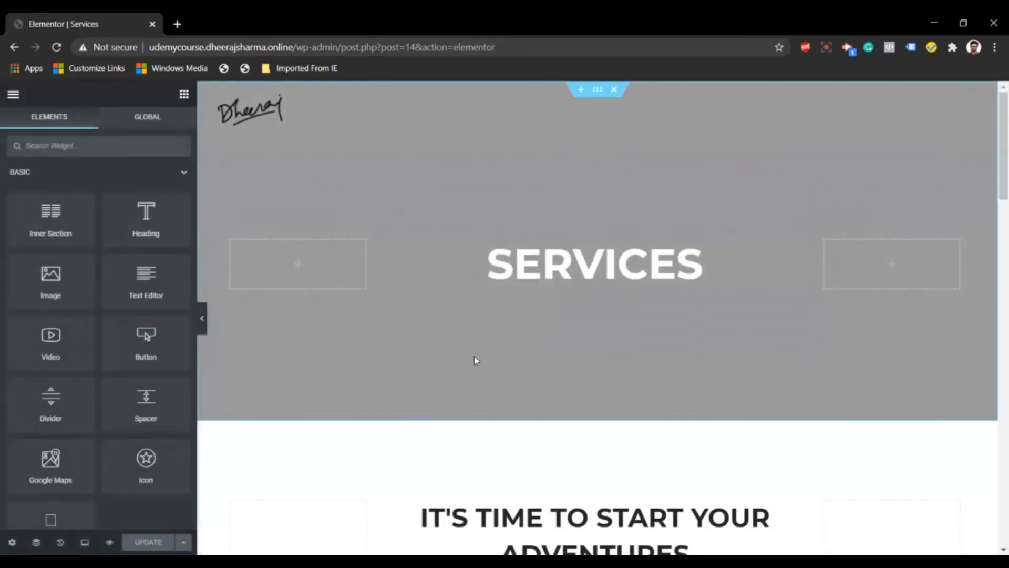
scroll(475, 360, "down", 8)
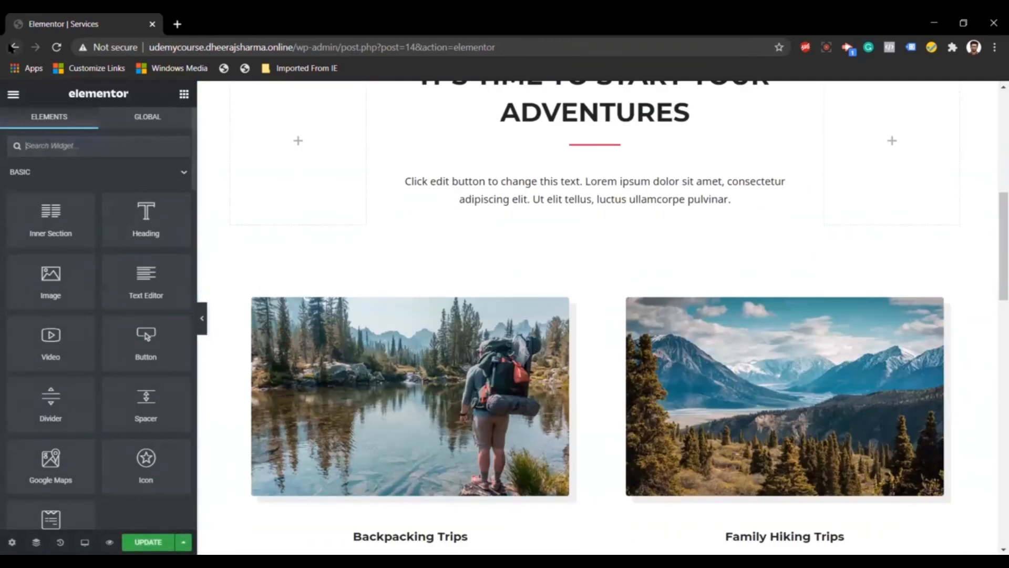
left_click(14, 47)
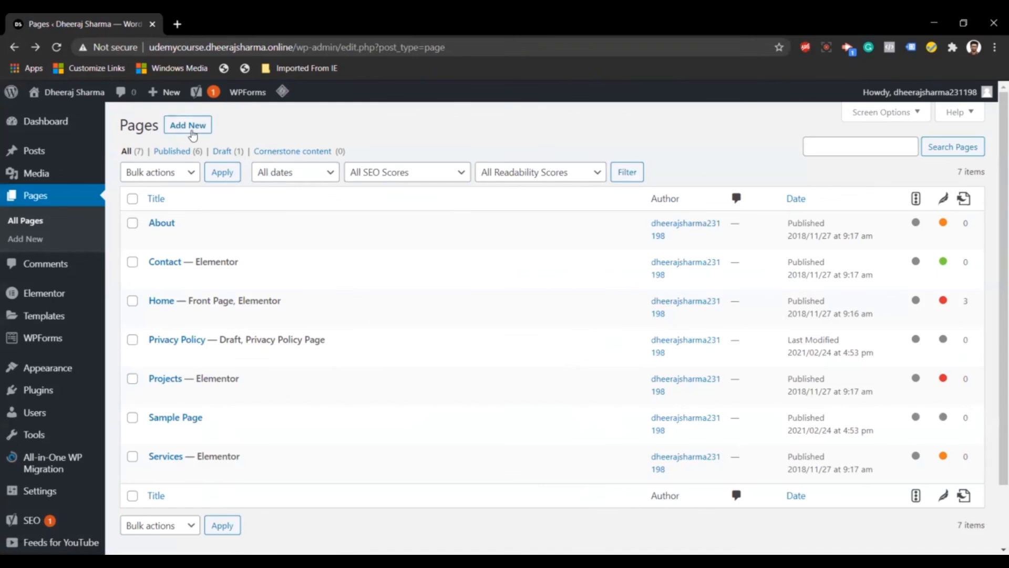
Look at the blank new-page editor and the live Services page, returning to the pages list after each
left_click(192, 133)
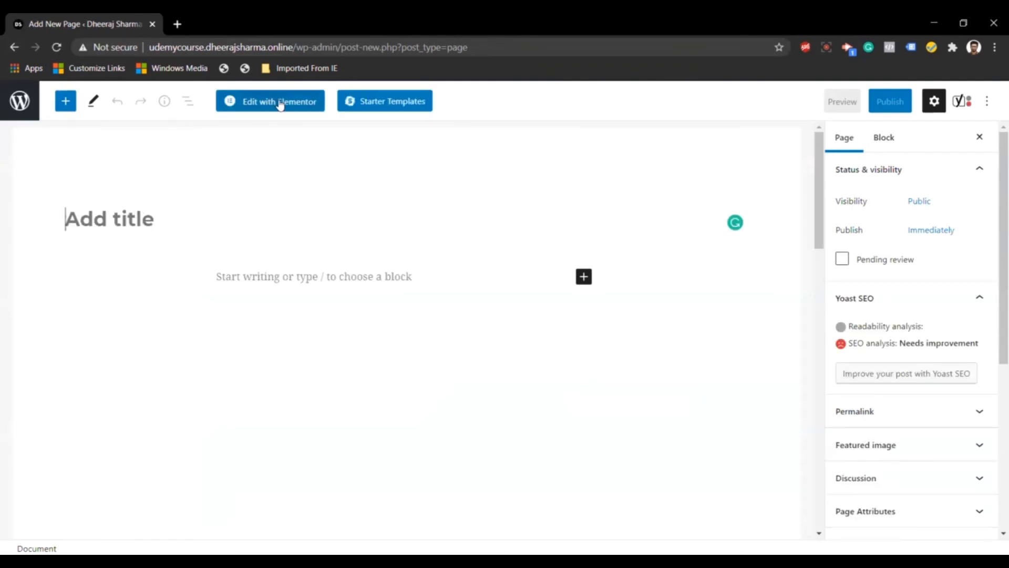
left_click(14, 49)
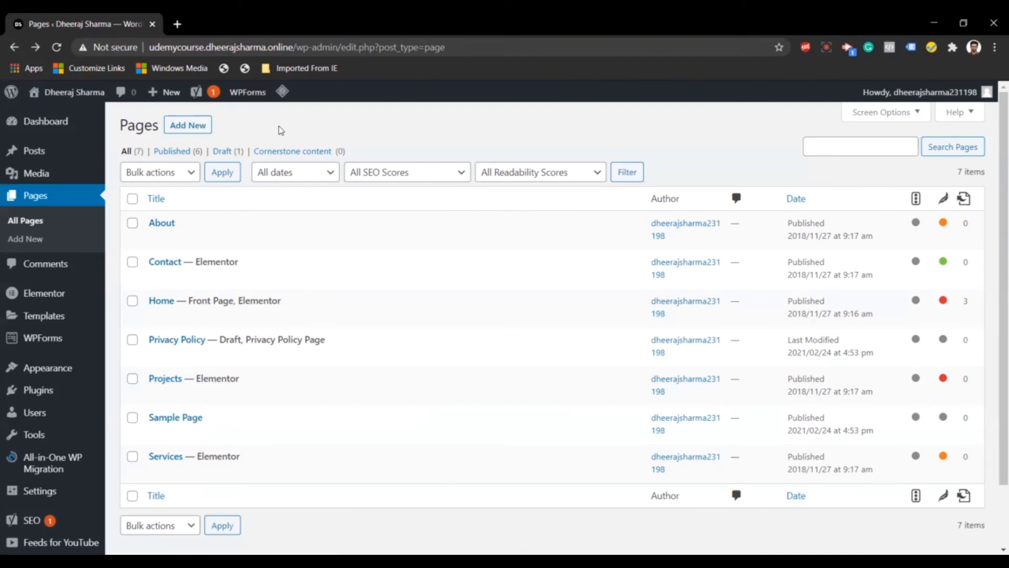
mouse_move(43, 489)
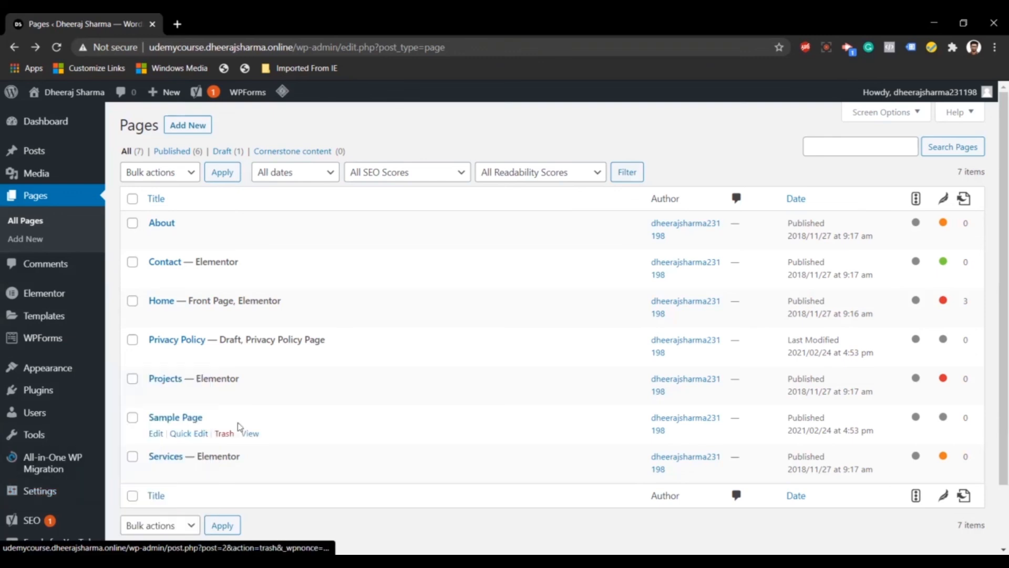
mouse_move(170, 476)
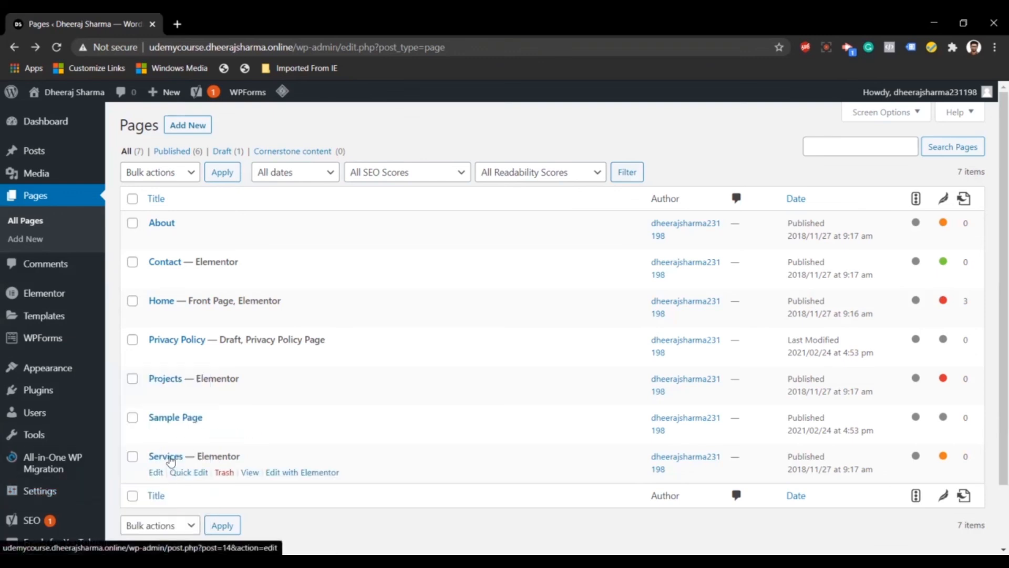
left_click(249, 472)
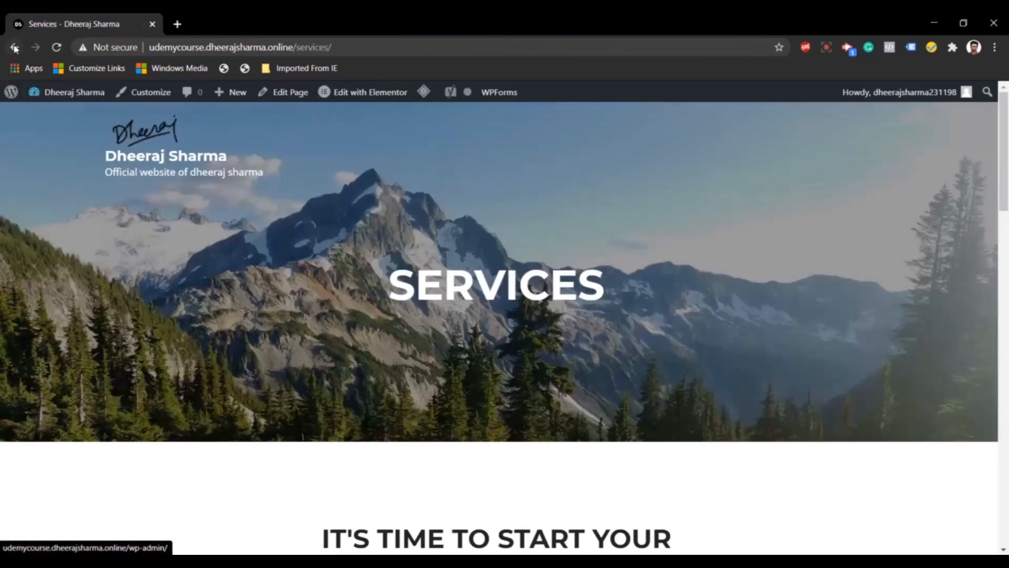
left_click(15, 46)
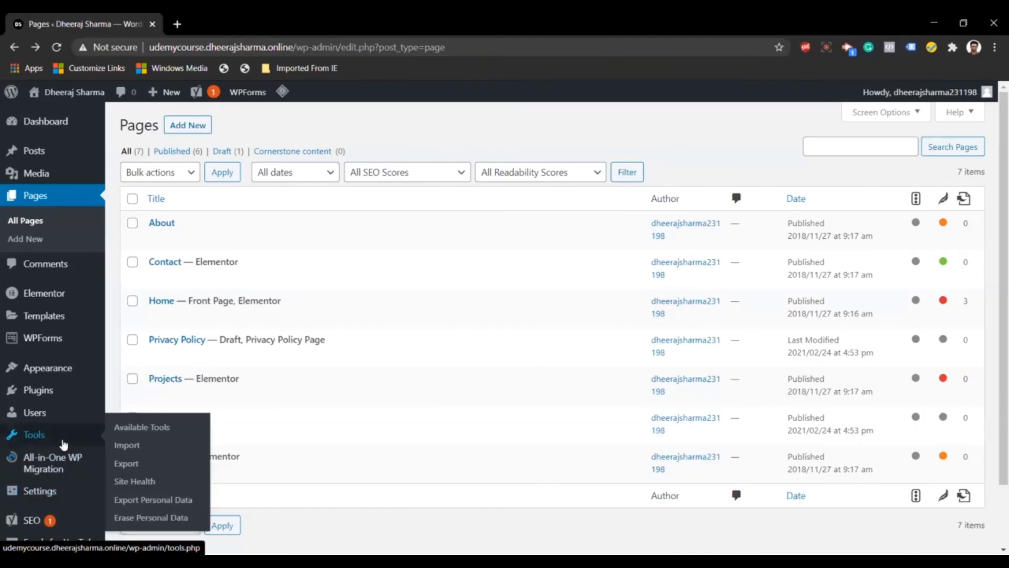
Set the site's permalink structure to Post name and save the permalink settings
mouse_move(99, 495)
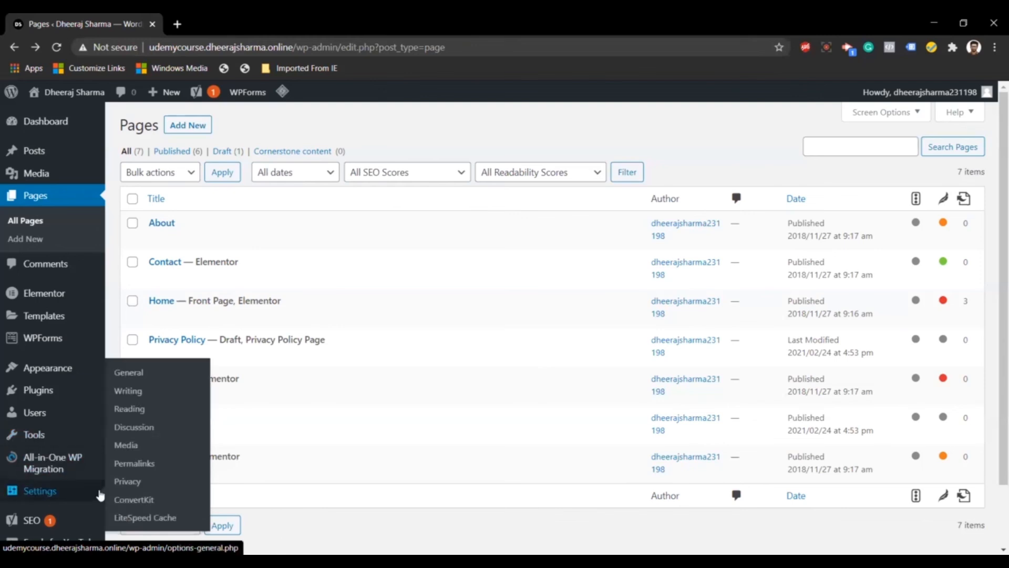
left_click(146, 468)
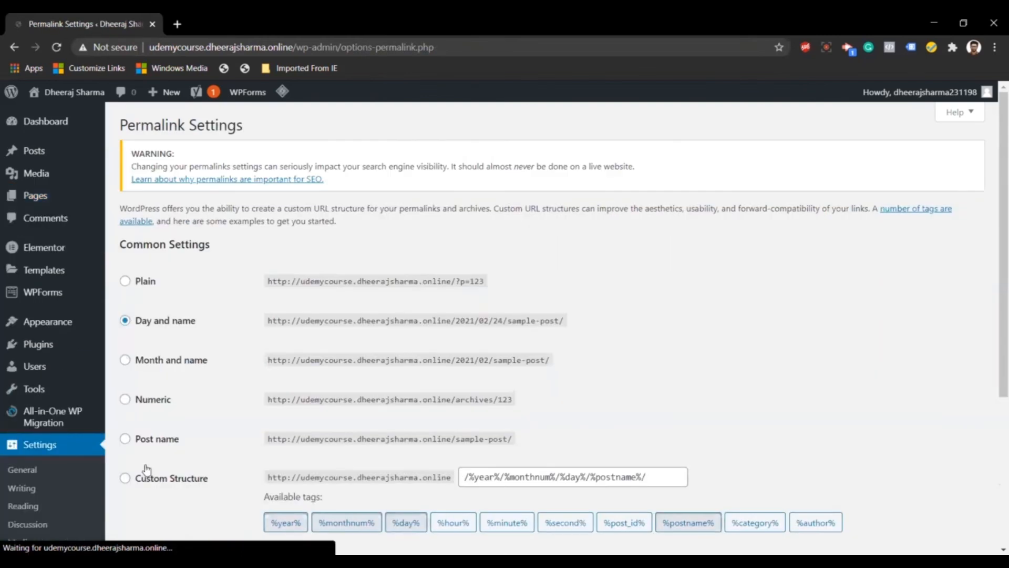
scroll(223, 296, "down", 2)
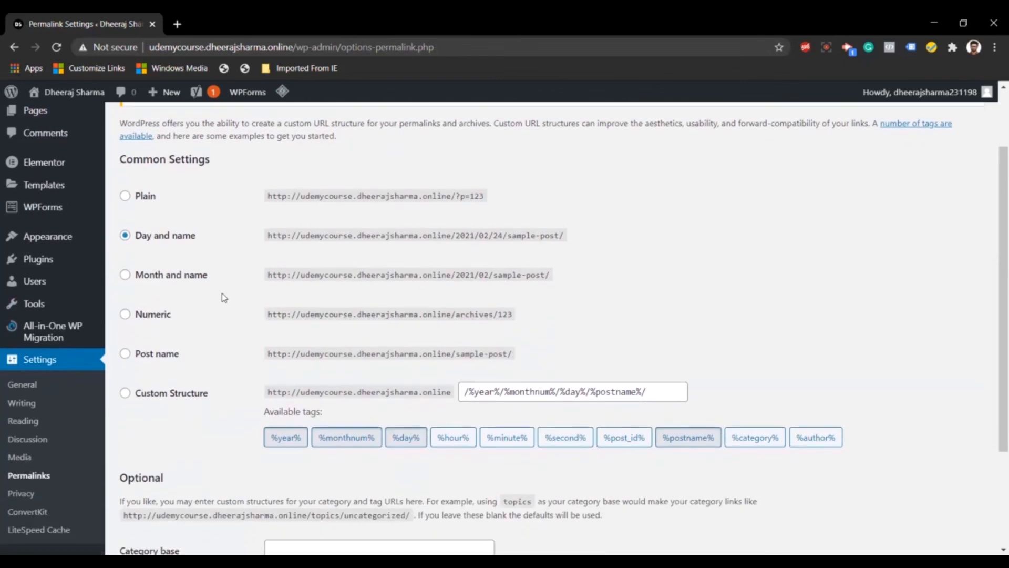
left_click(150, 356)
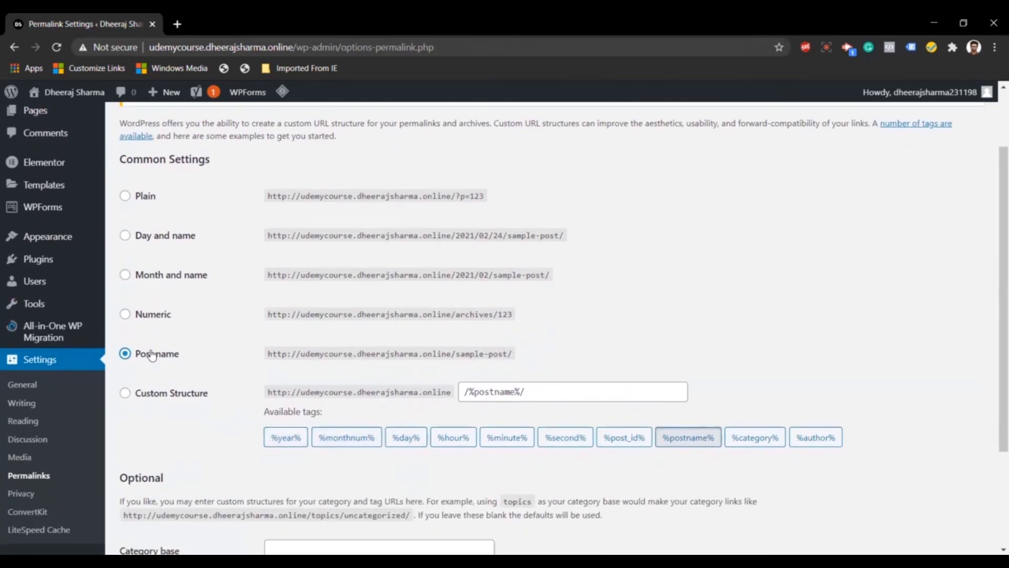
scroll(152, 357, "down", 3)
left_click(154, 488)
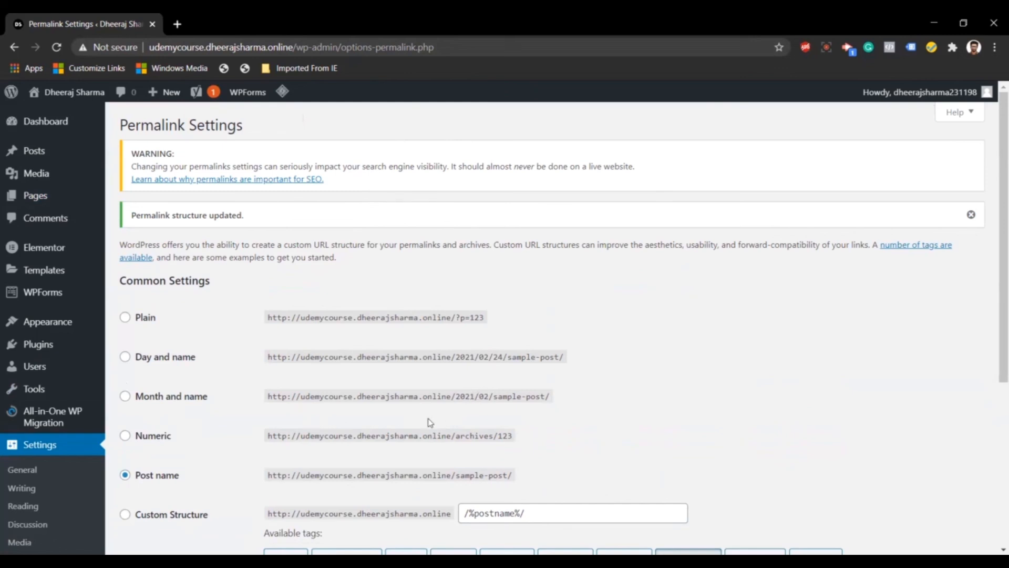
scroll(430, 421, "down", 3)
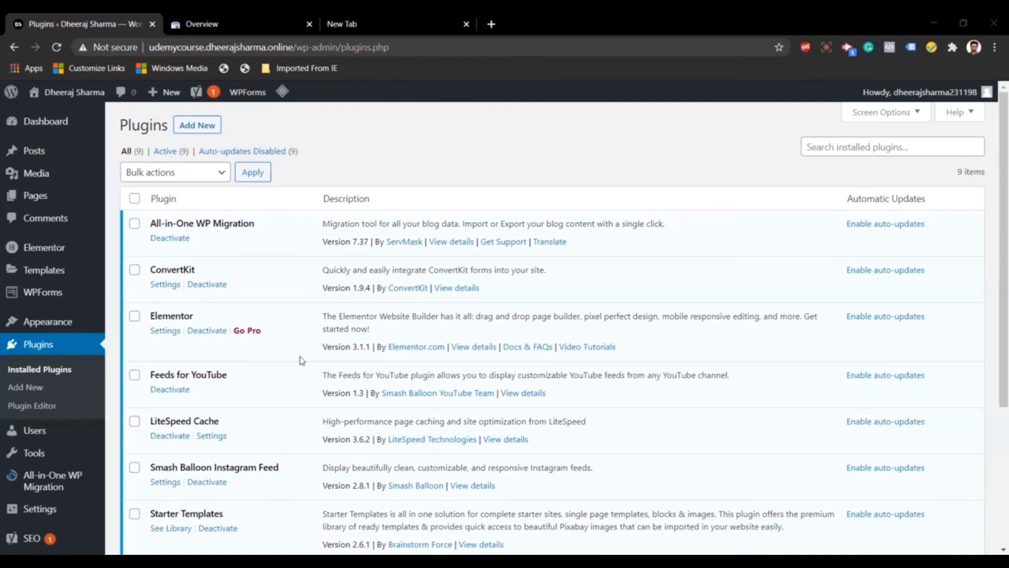
Search Google for "google search console" in the second browser tab and open the Google Search Console overview
scroll(992, 261, "down", 2)
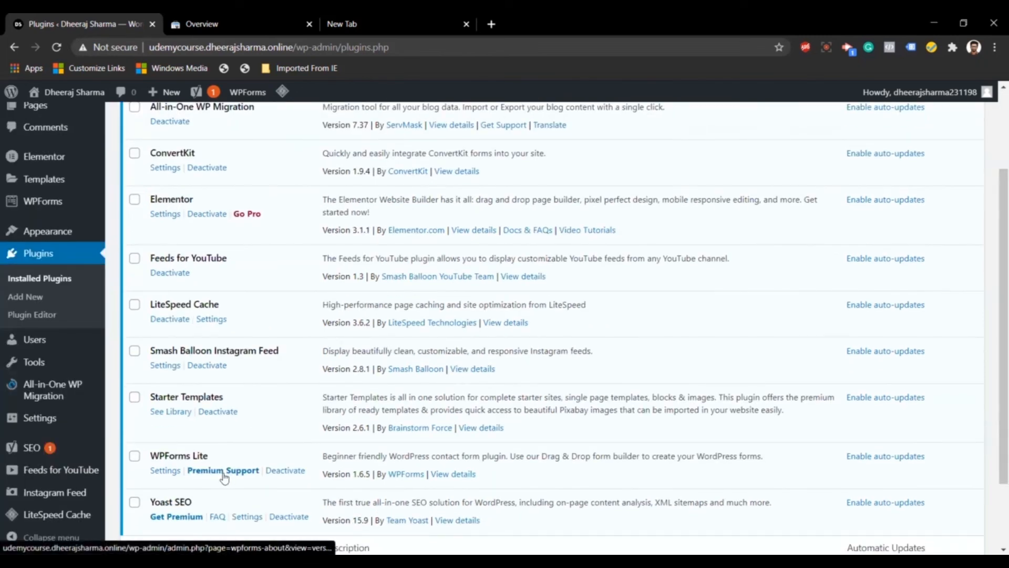
left_click(244, 33)
left_click(245, 47)
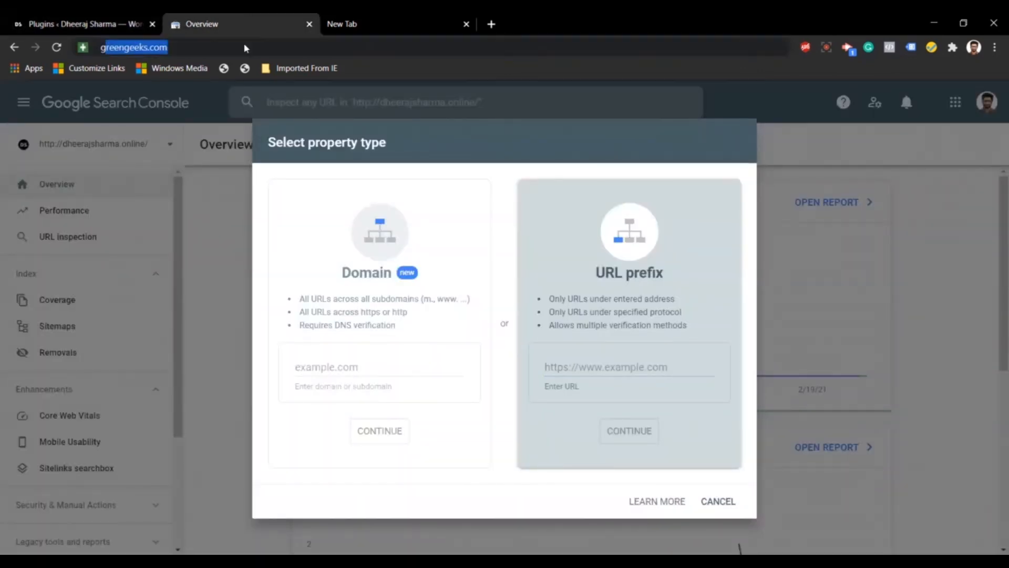
type("google.in")
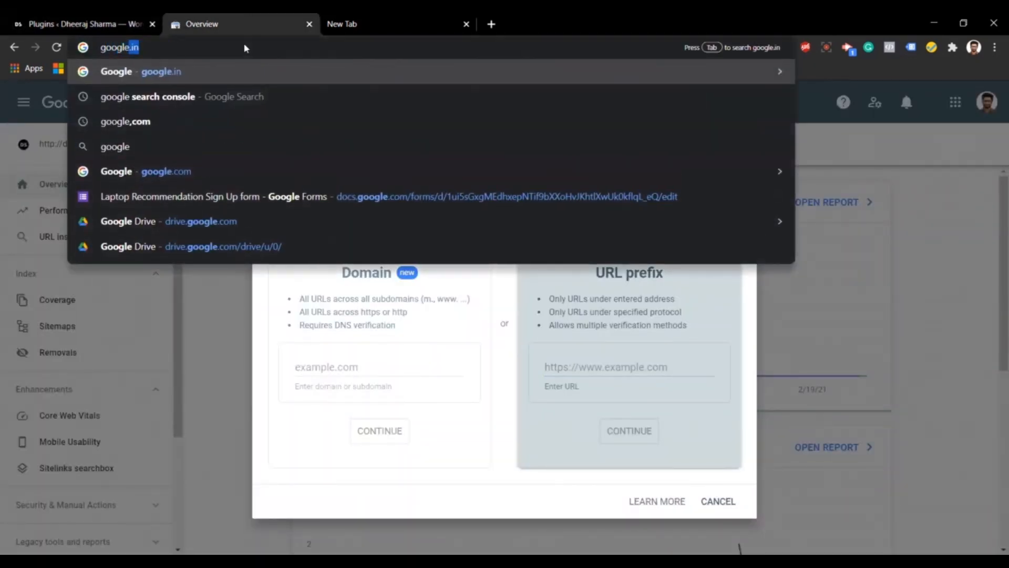
key("Down")
key("Return")
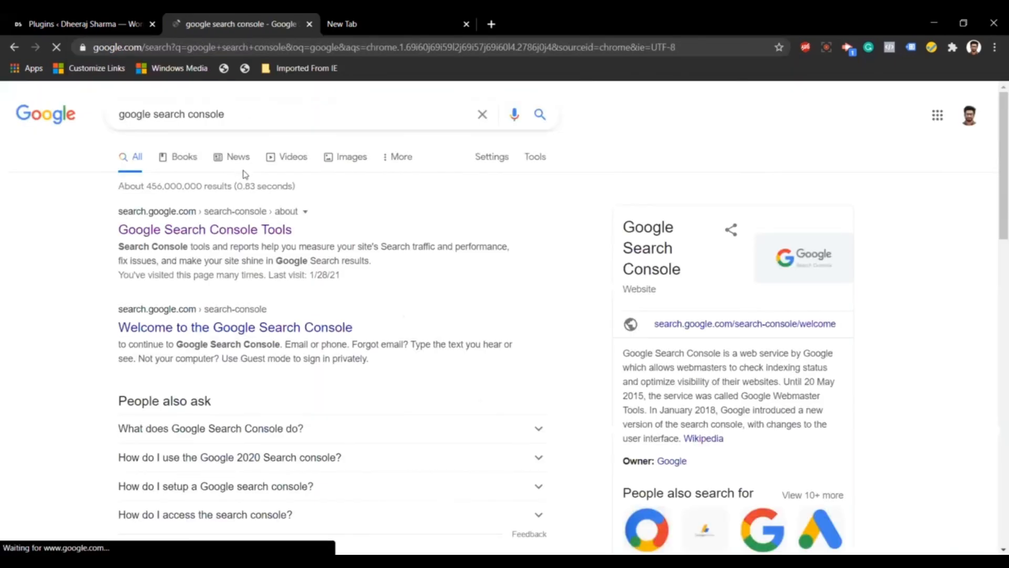
left_click(237, 230)
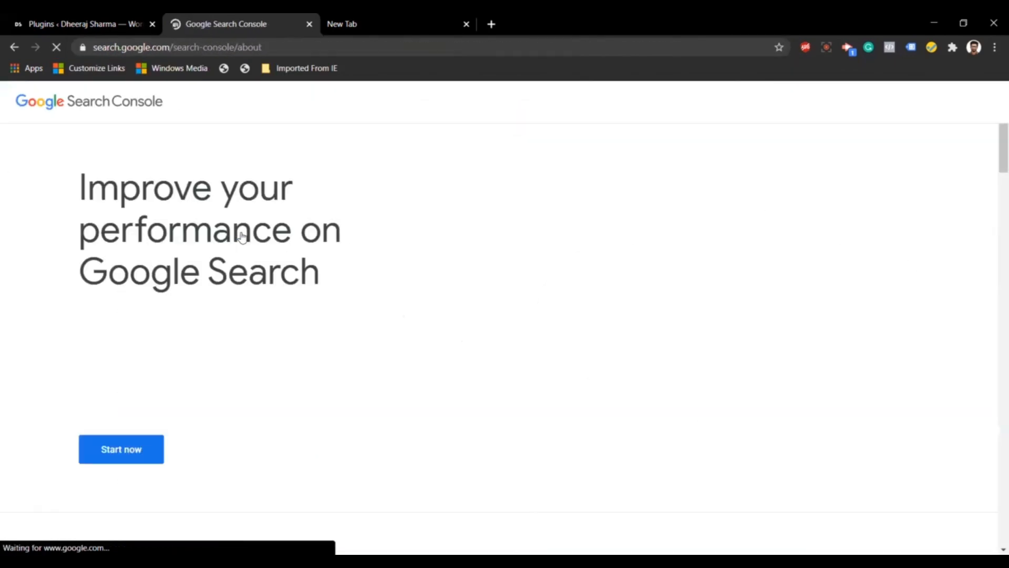
left_click(153, 446)
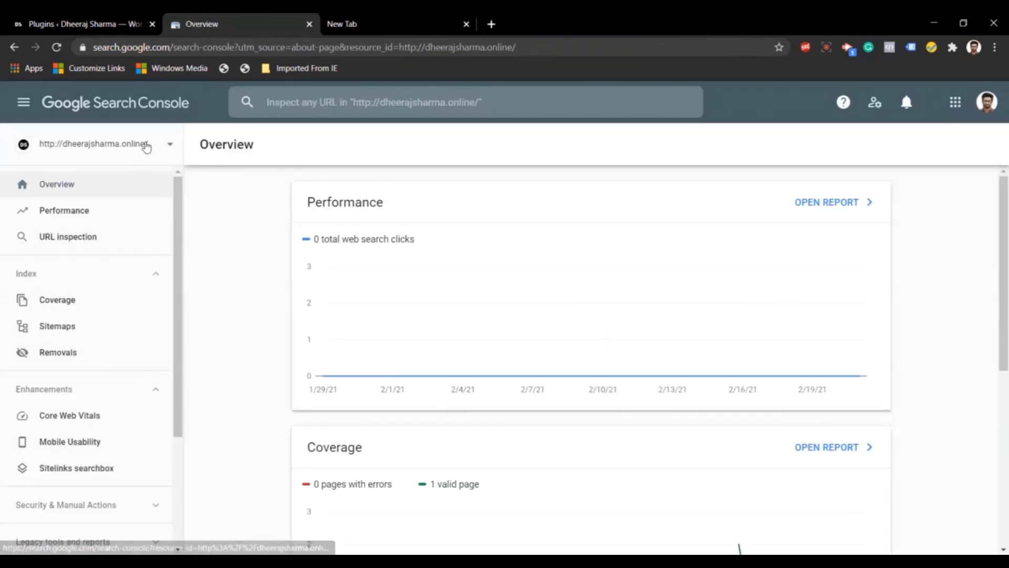
Add a URL prefix property for the site's udemycourse subdomain address in Search Console
left_click(147, 146)
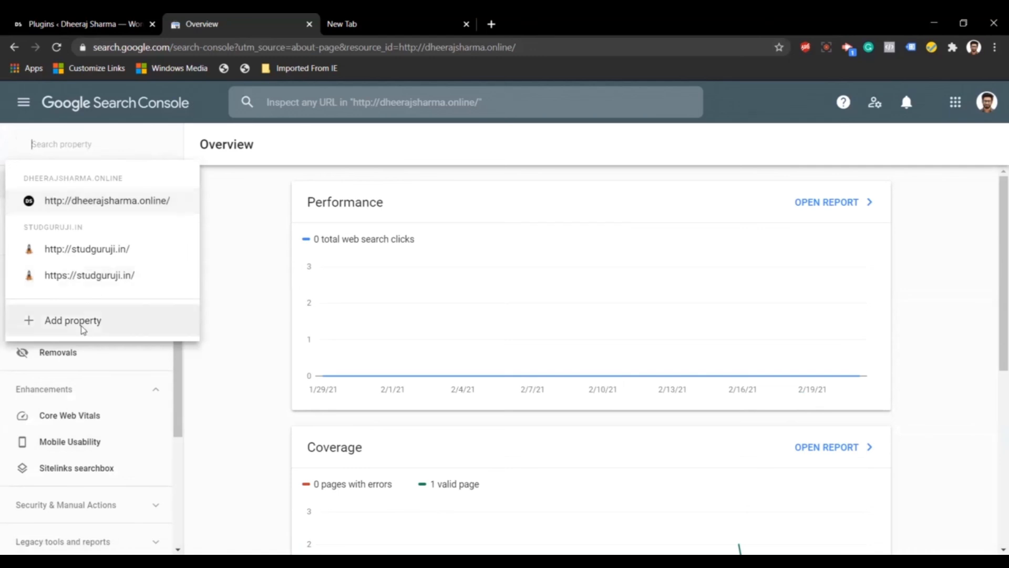
left_click(80, 321)
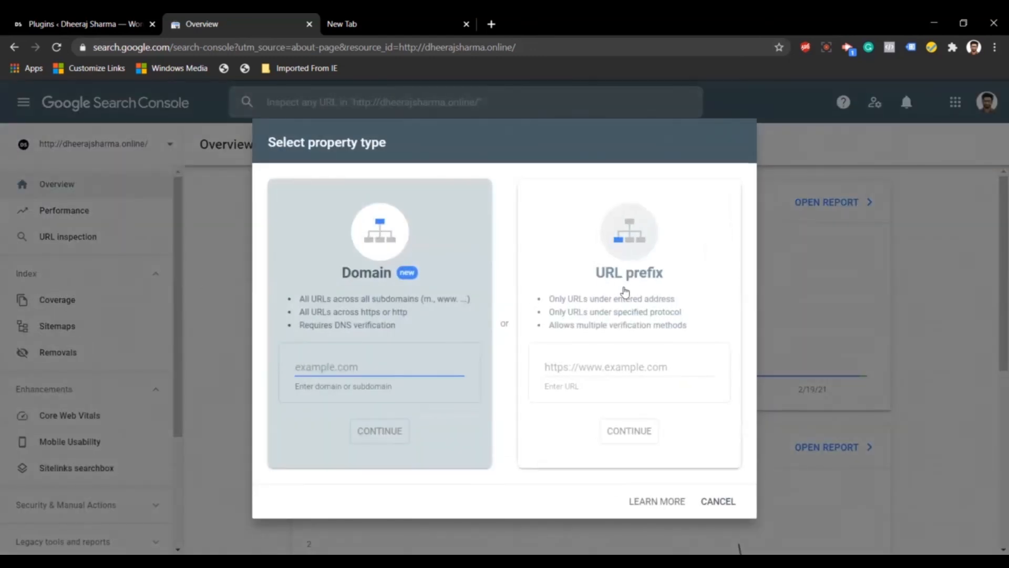
left_click(625, 289)
left_click(610, 368)
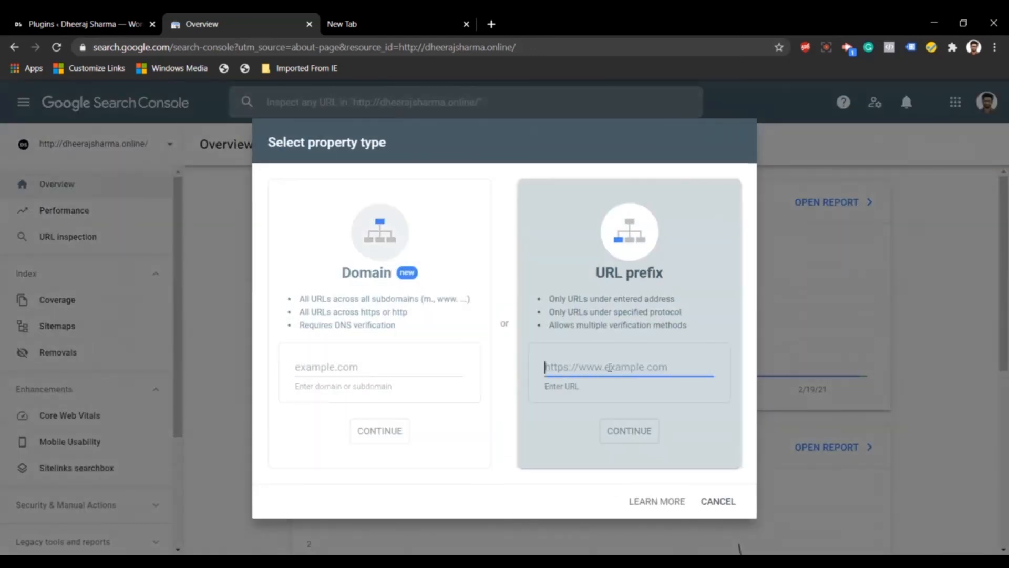
key("ctrl+v")
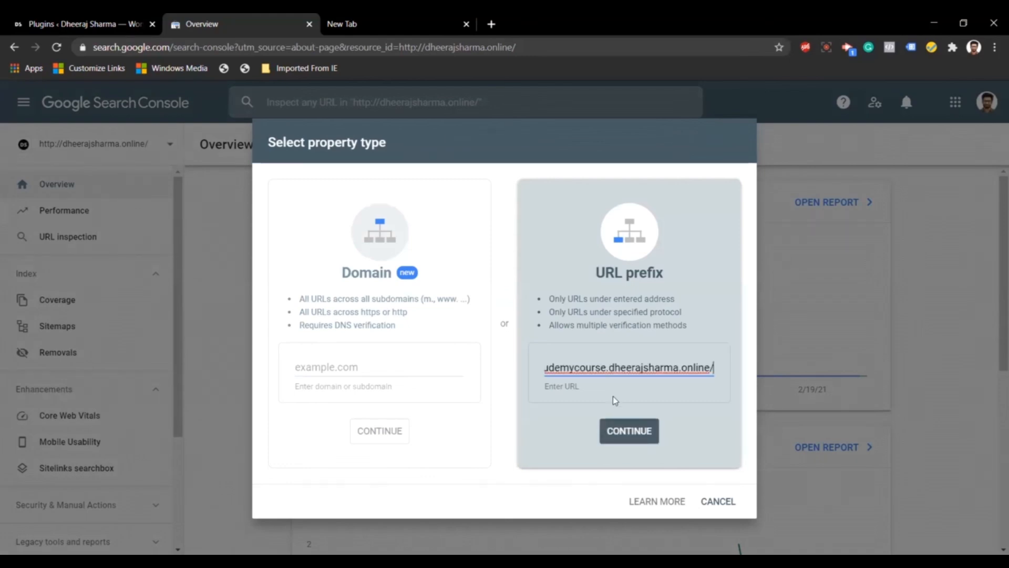
left_click(619, 431)
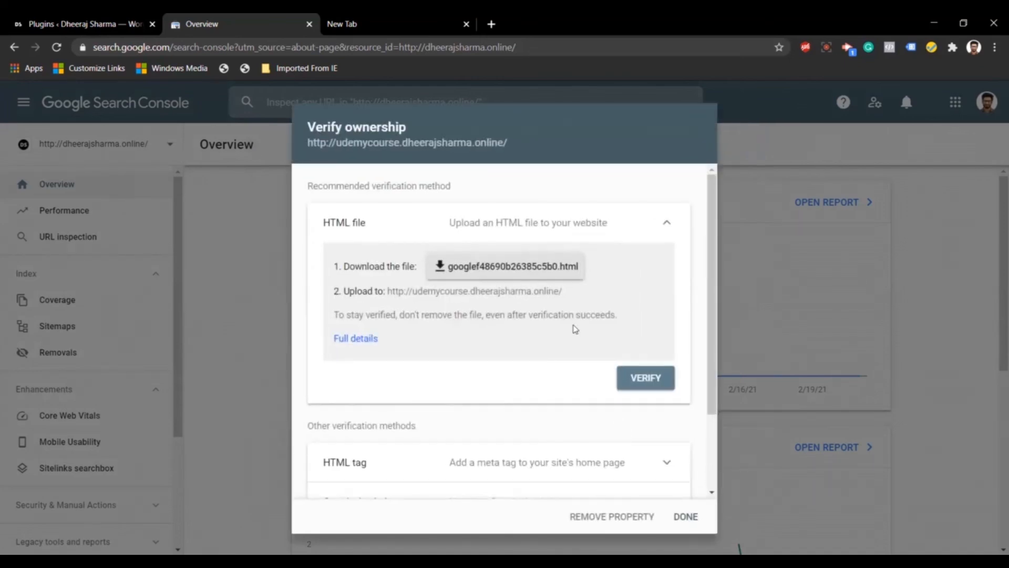
Choose the HTML tag verification method for the new property and copy its google-site-verification meta tag
scroll(576, 329, "down", 2)
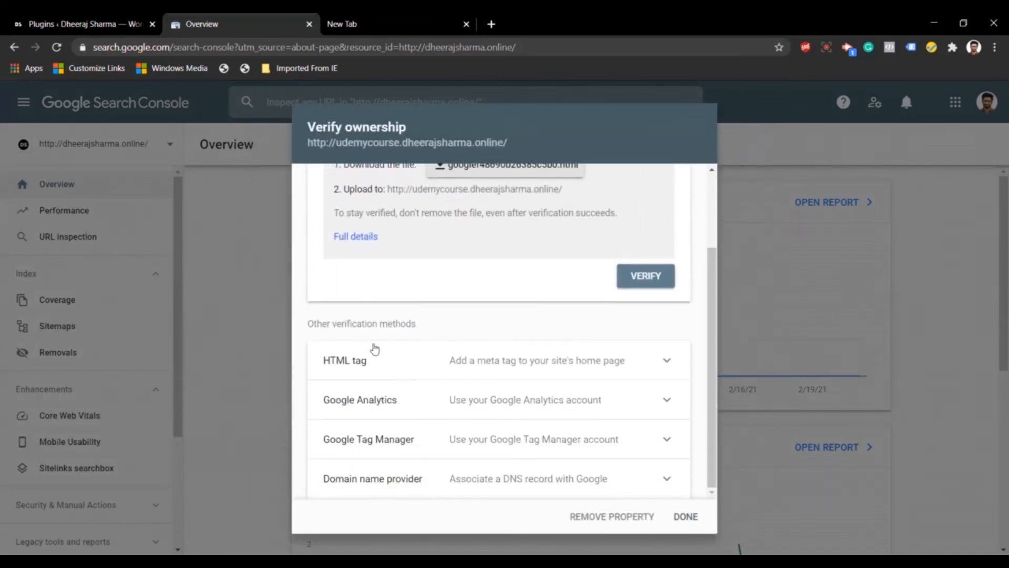
left_click(368, 362)
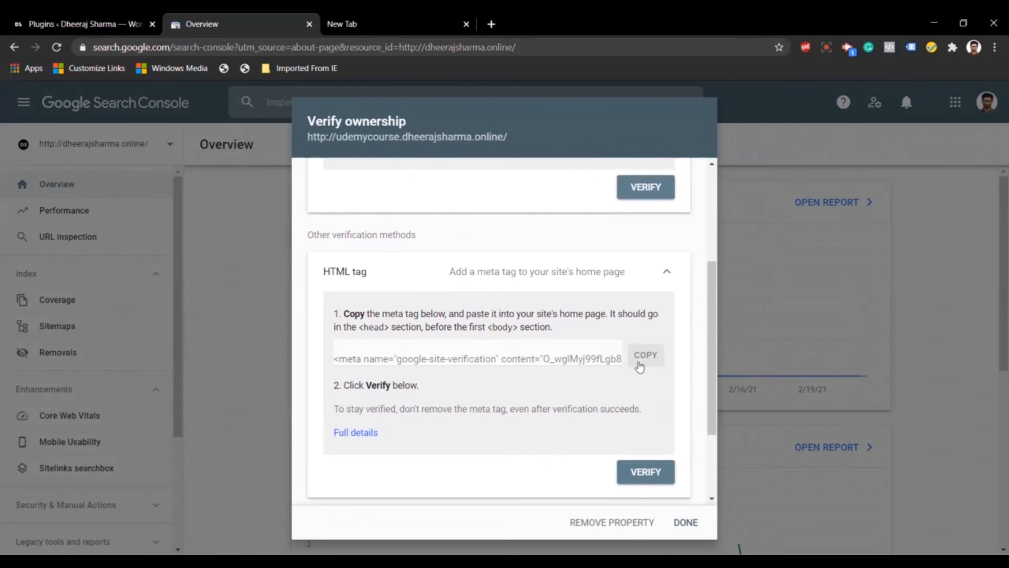
left_click(639, 367)
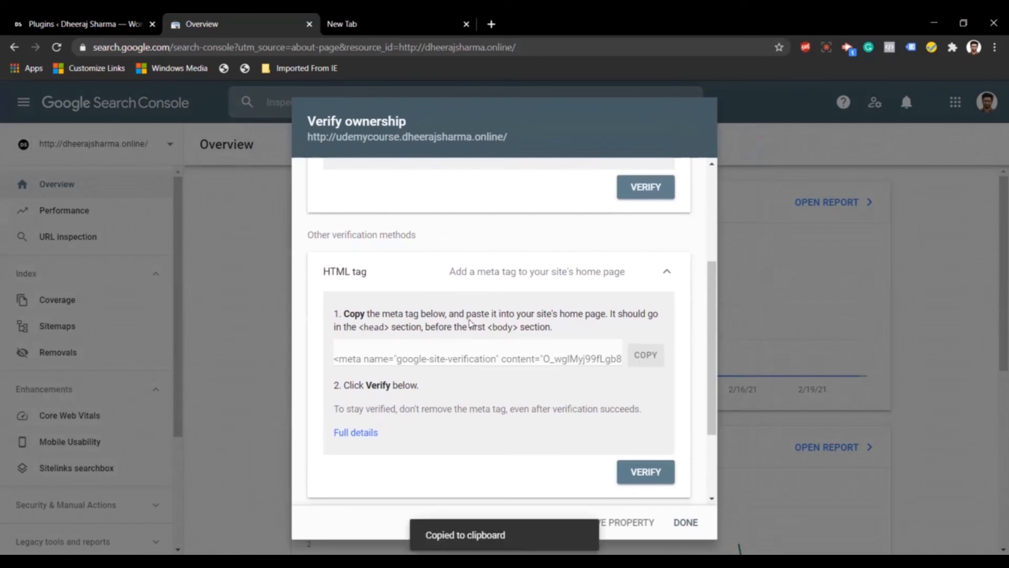
In WordPress, paste the copied tag as the Google verification code in Yoast SEO's Webmaster Tools settings and save the changes
left_click(84, 24)
scroll(226, 289, "down", 3)
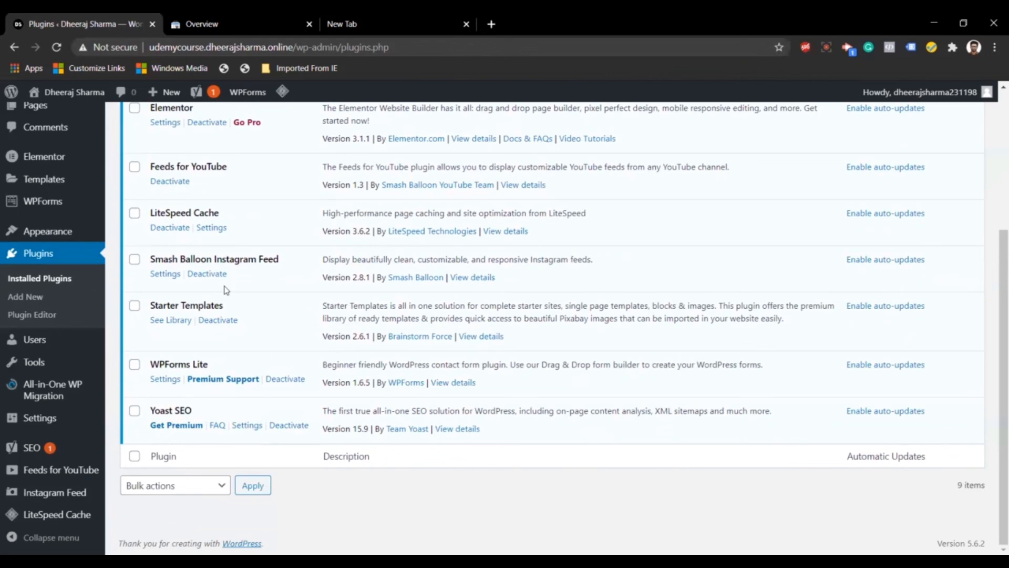
left_click(59, 450)
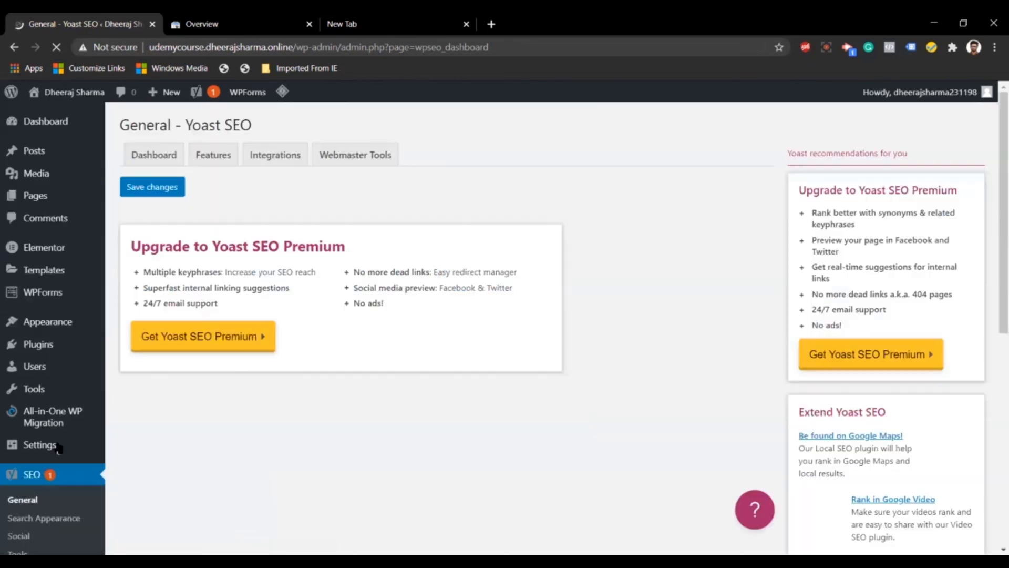
left_click(355, 163)
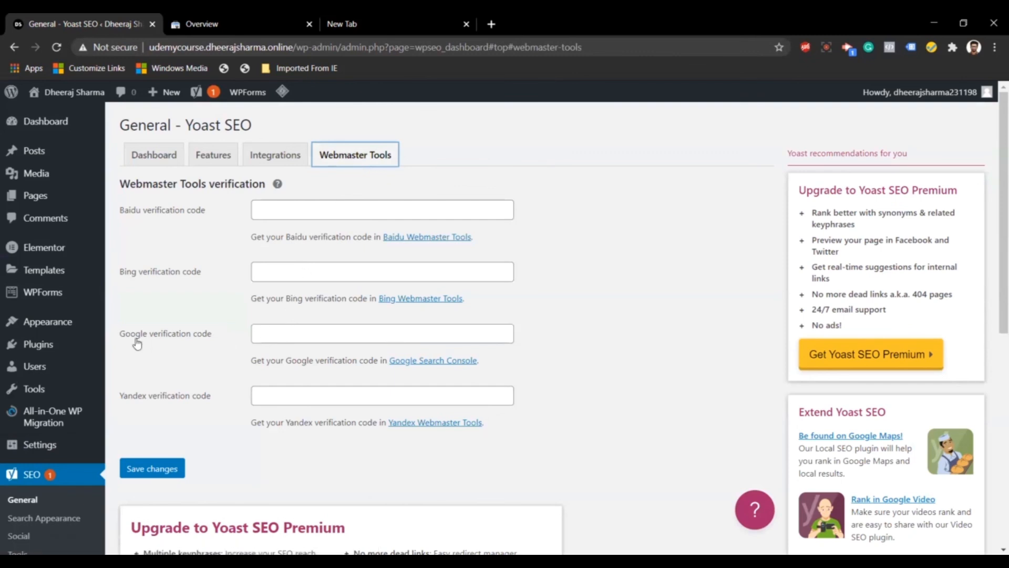
left_click(272, 331)
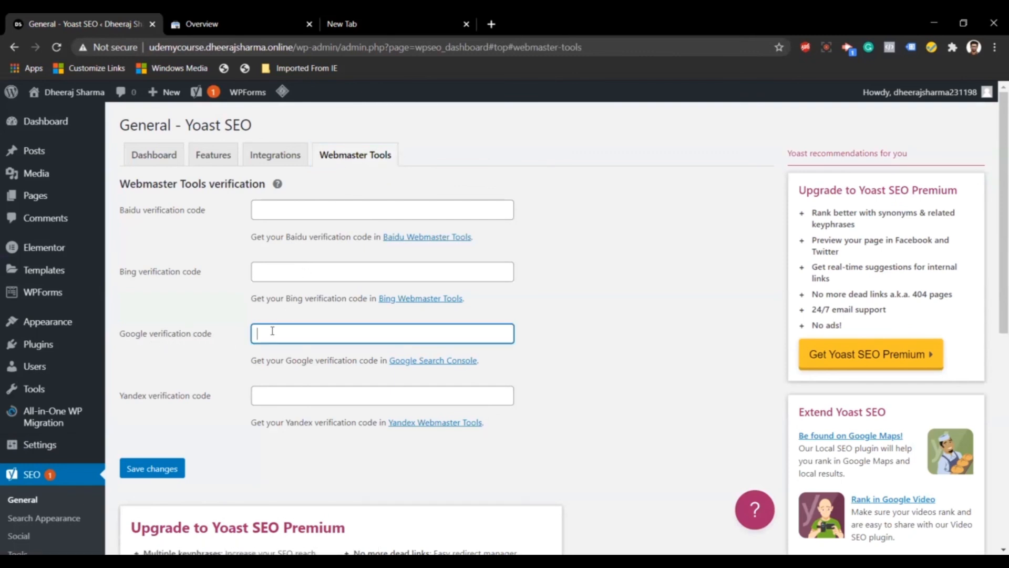
key("ctrl+v")
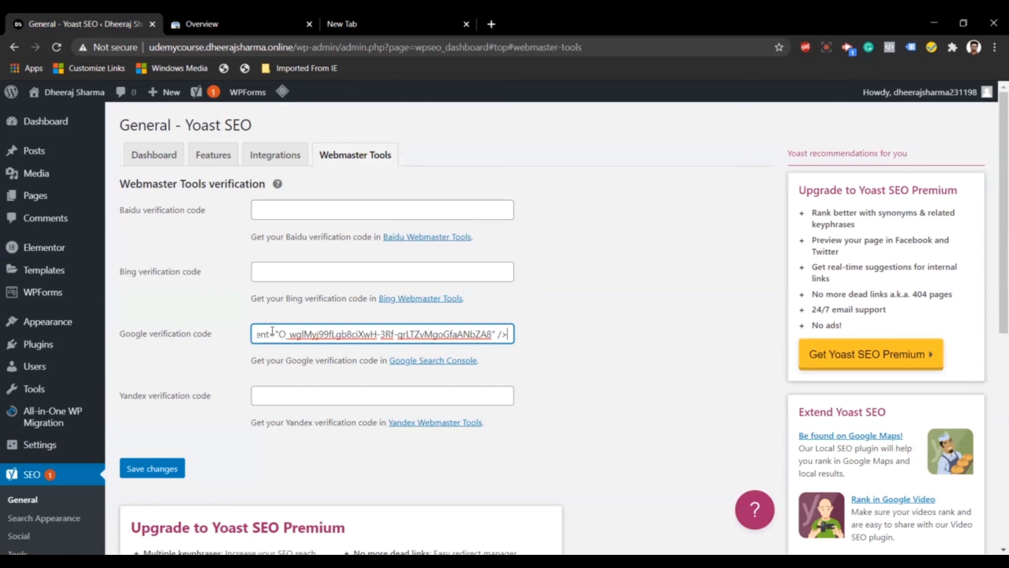
left_click(165, 467)
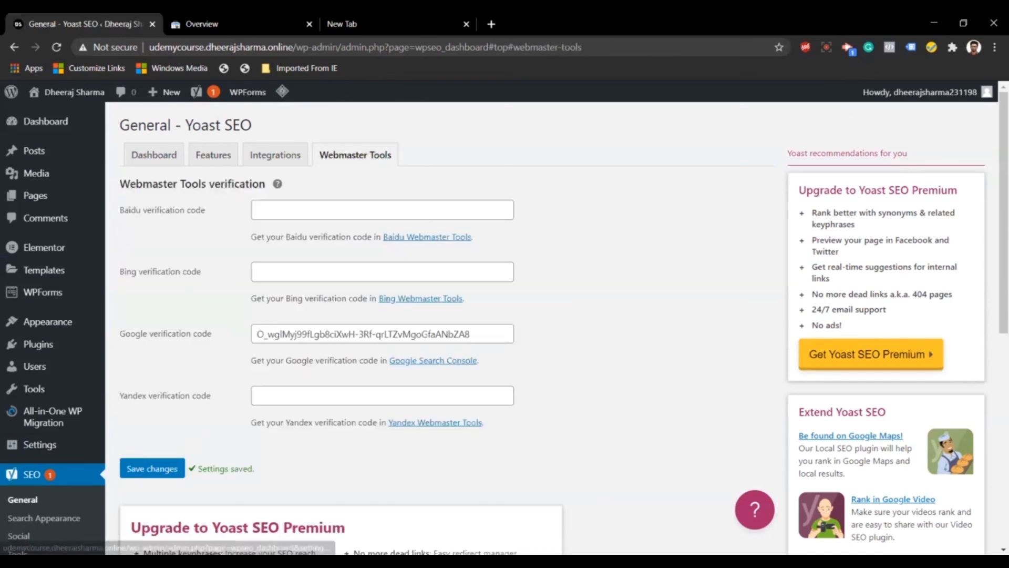
Back in Search Console, verify ownership with the HTML tag and go to the new property's Sitemaps page
left_click(257, 19)
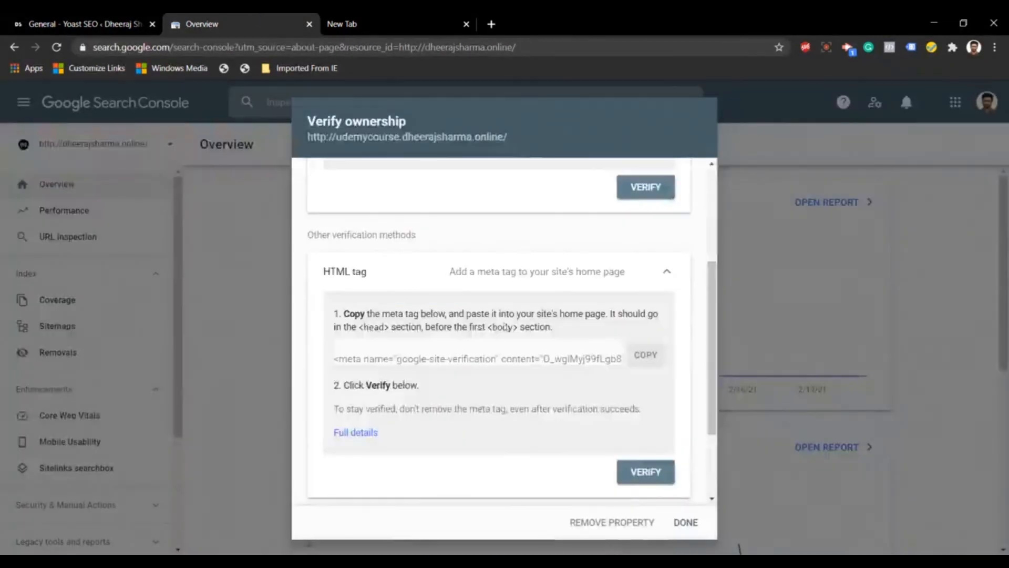
left_click(656, 473)
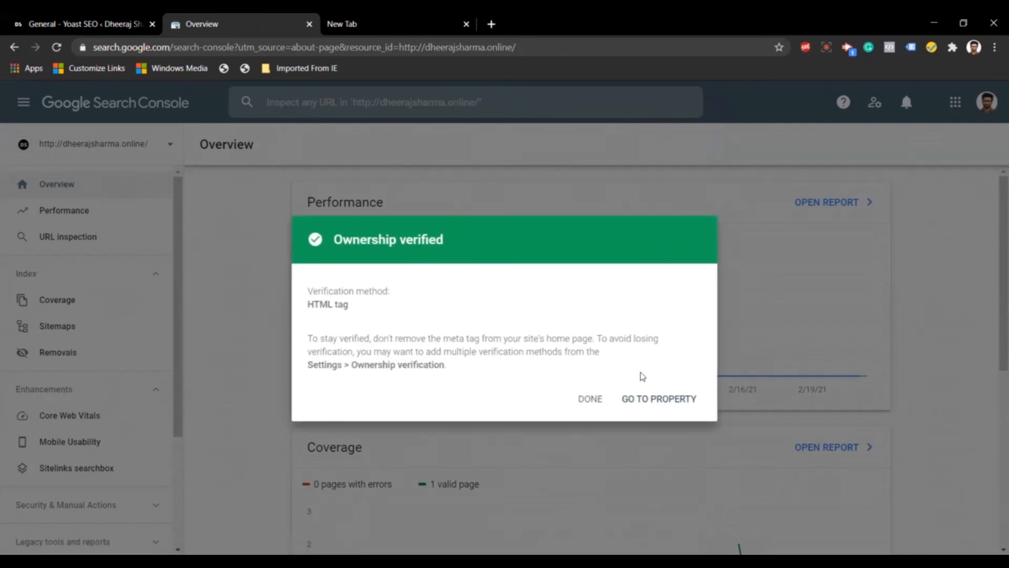
left_click(660, 401)
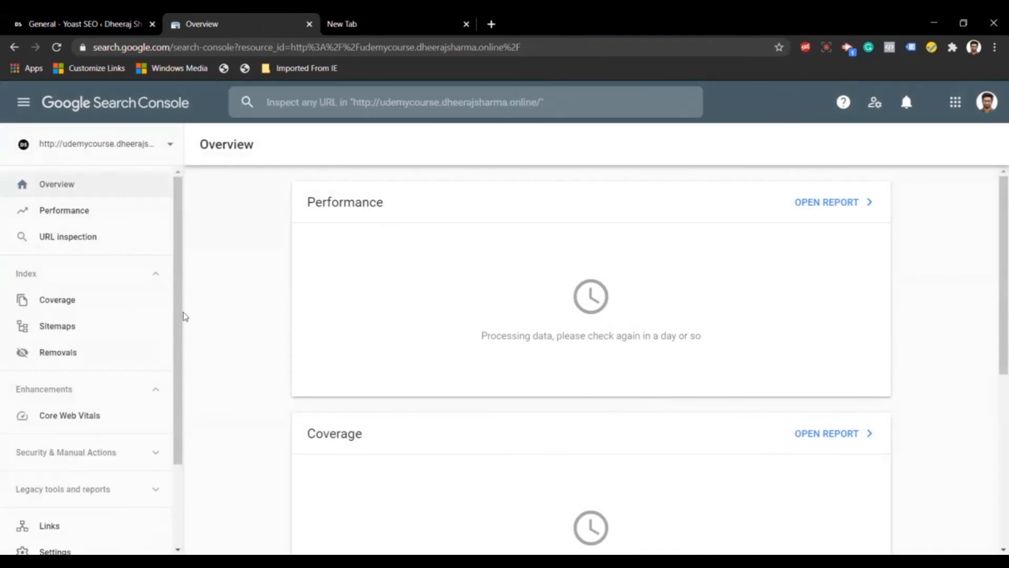
left_click(121, 318)
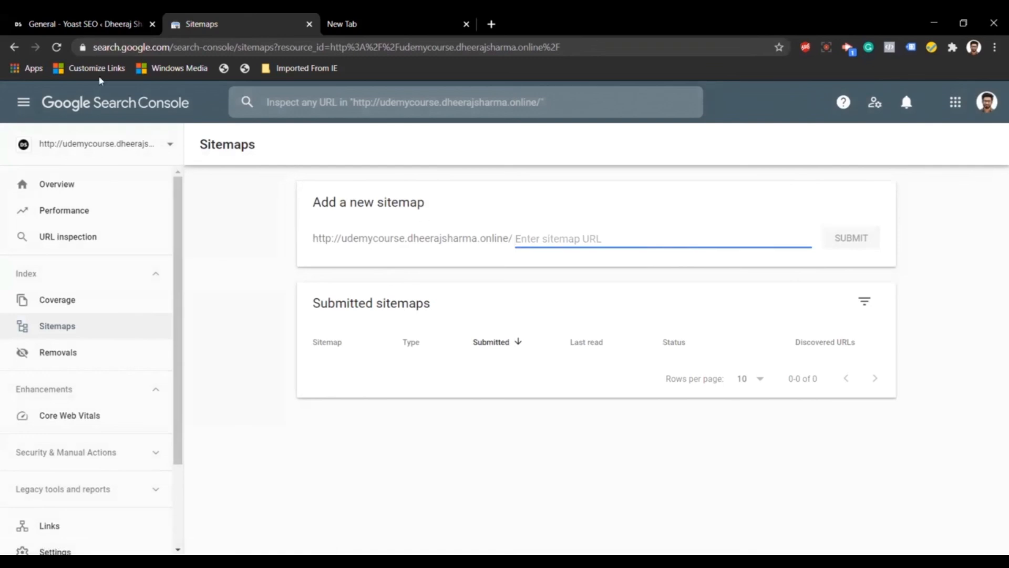
Open the XML sitemap from Yoast SEO's feature settings in WordPress and copy sitemap_index.xml from its address
left_click(82, 20)
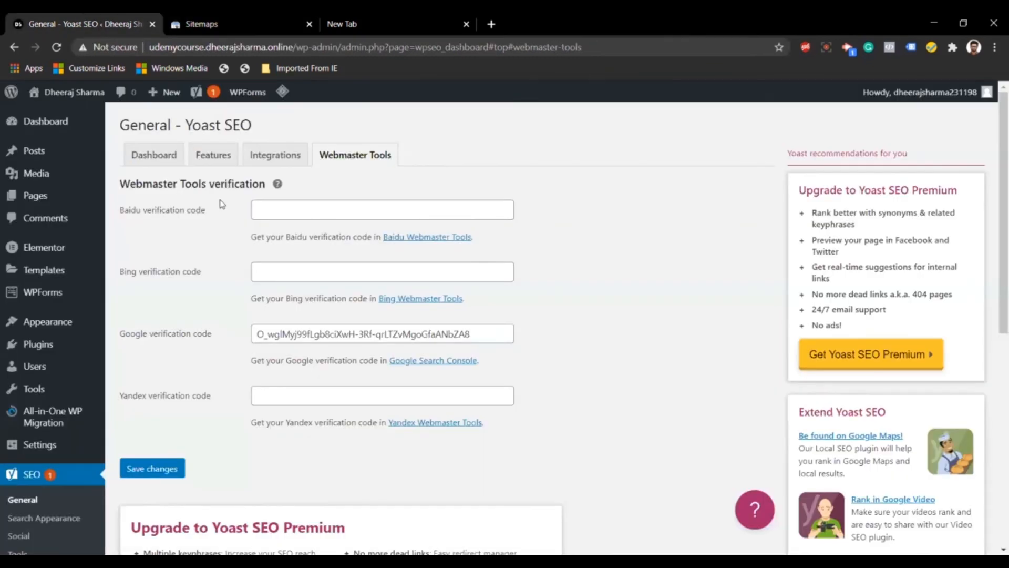
left_click(210, 155)
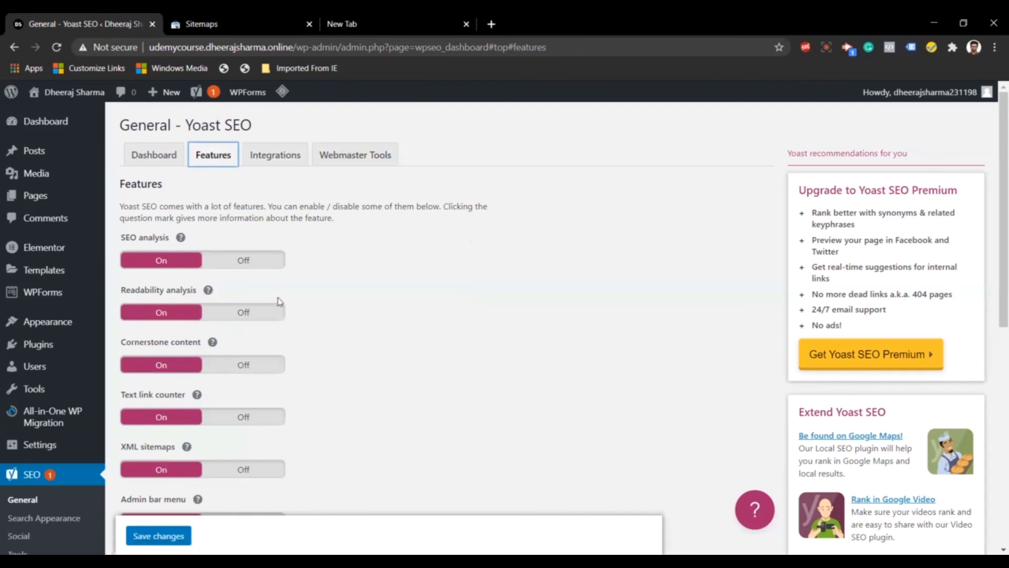
scroll(336, 319, "down", 2)
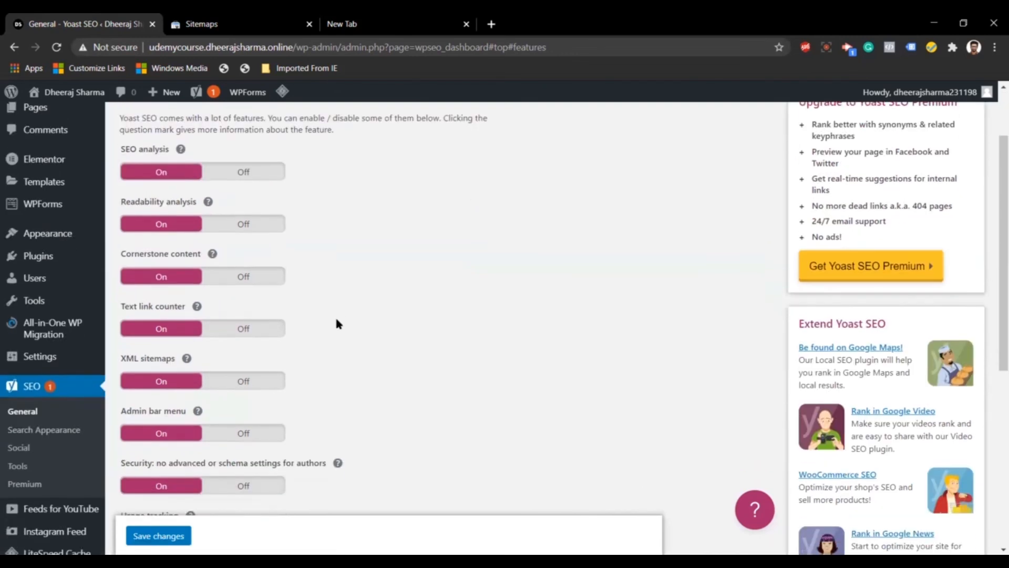
left_click(187, 359)
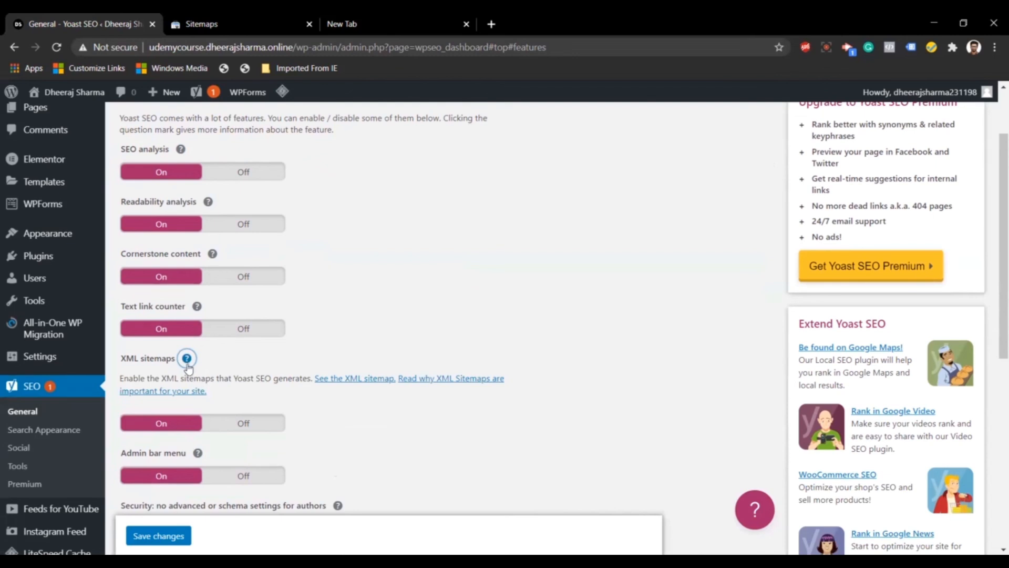
left_click(357, 379)
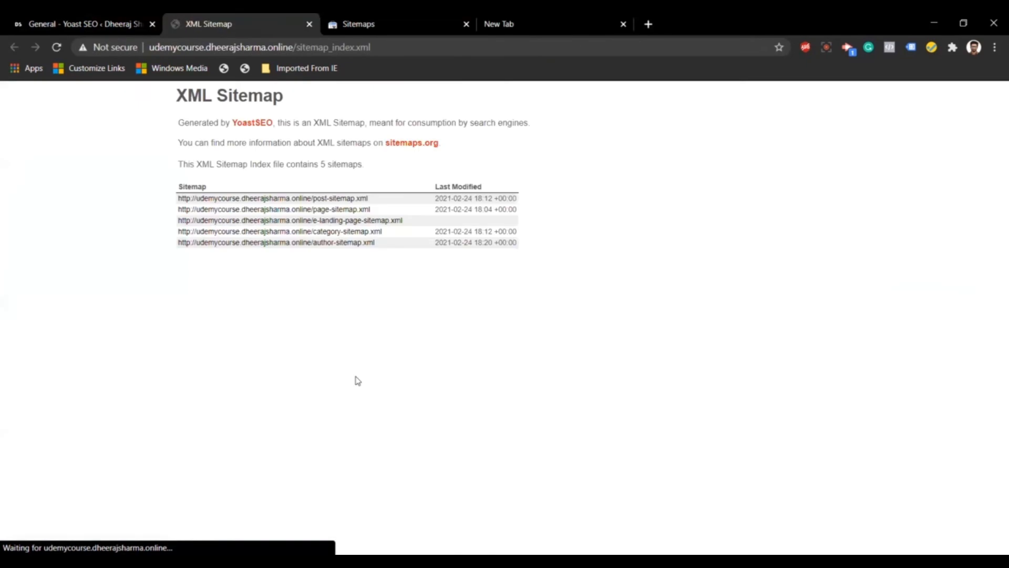
left_click_drag(373, 47, 297, 49)
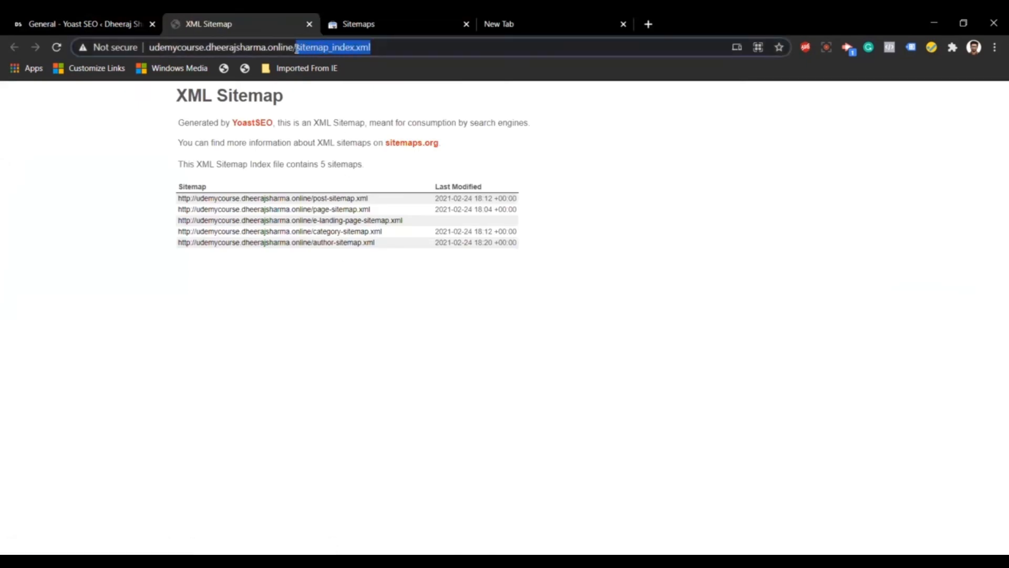
Submit sitemap_index.xml as a new sitemap for the property in Search Console and dismiss the submission dialog
left_click(377, 14)
key("ctrl+v")
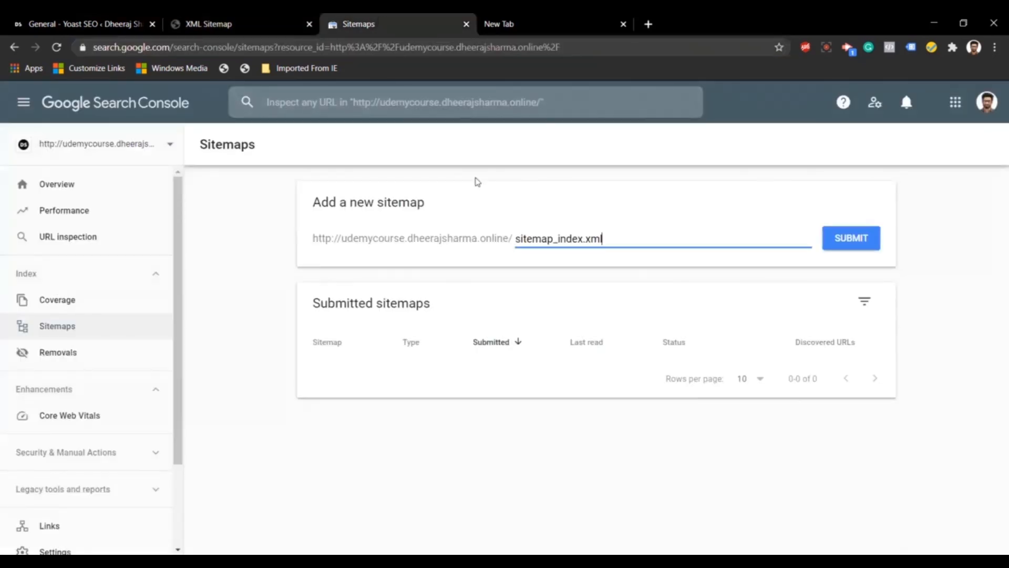
left_click(851, 239)
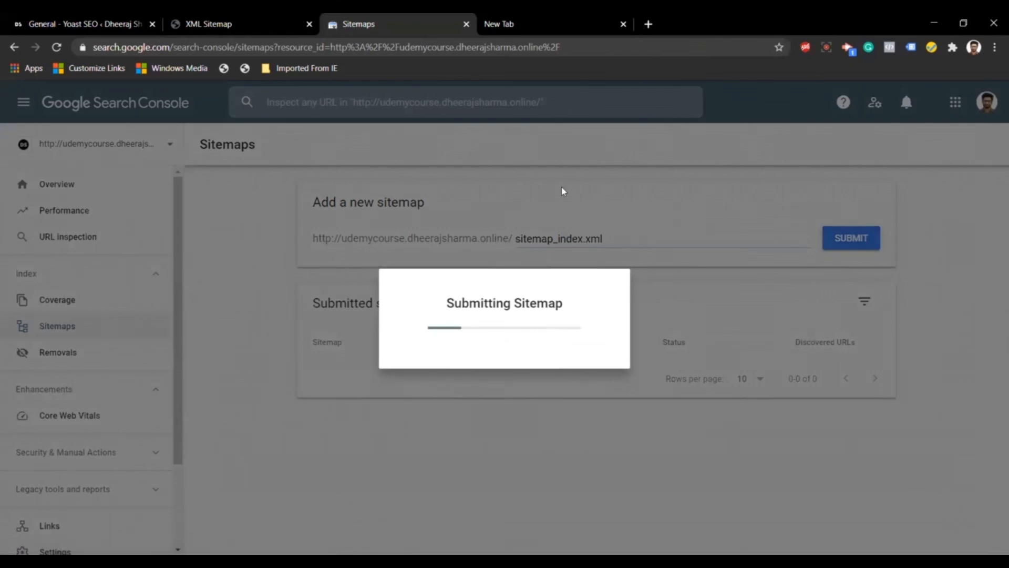
left_click(686, 376)
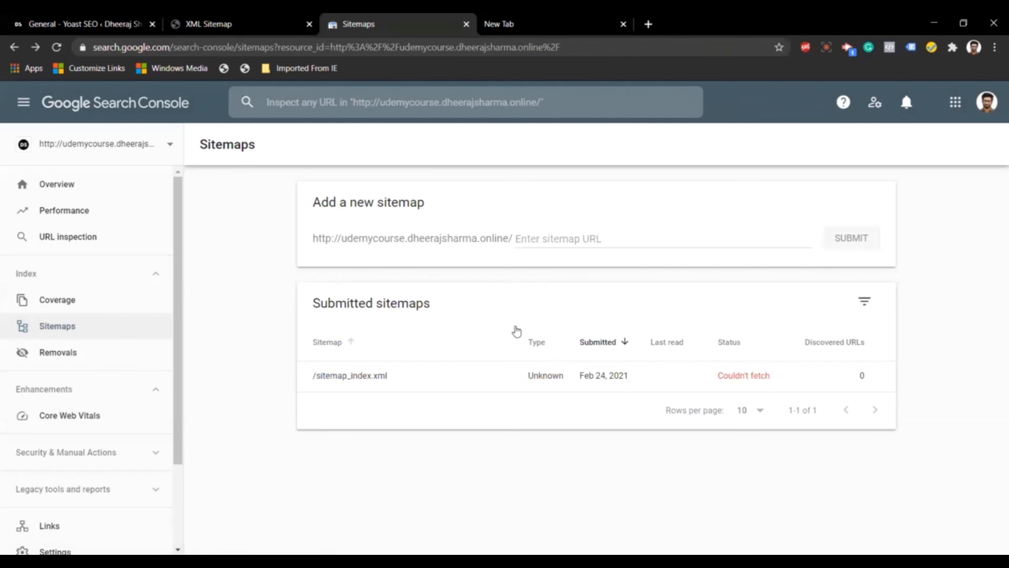
Close the Search Console and XML sitemap pages and return to the Yoast SEO settings in WordPress
left_click(466, 24)
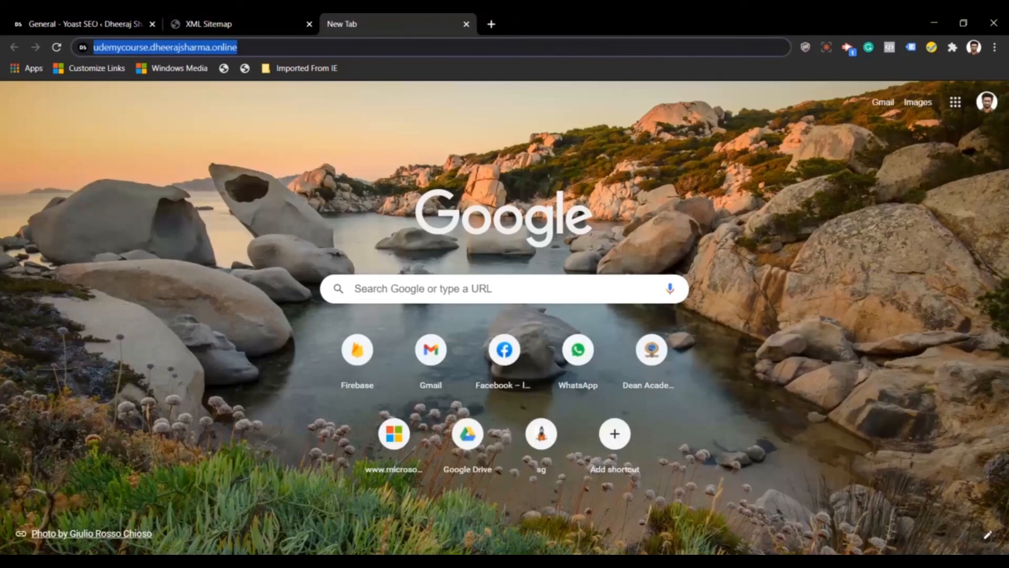
left_click(297, 24)
left_click(308, 24)
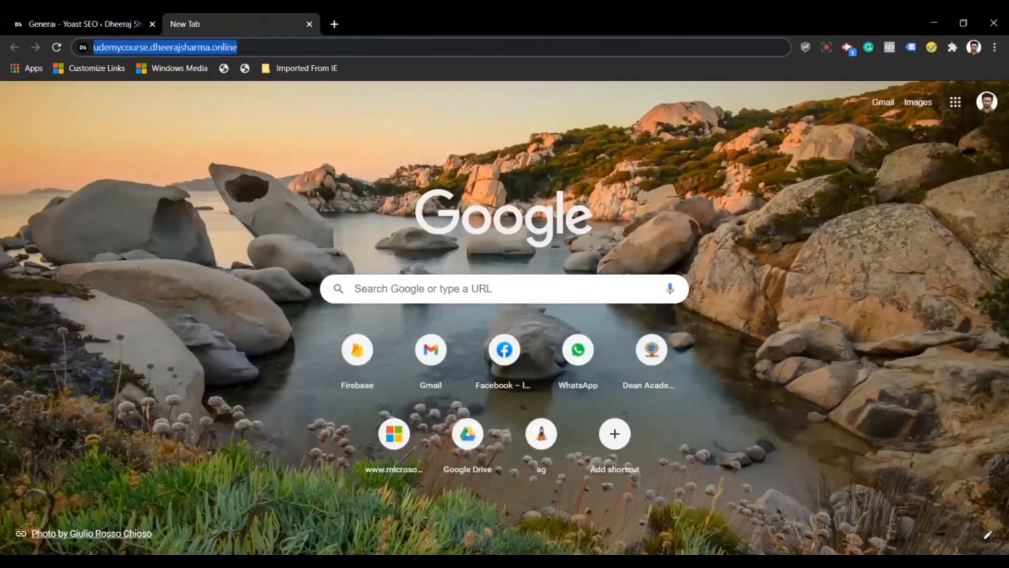
left_click(53, 20)
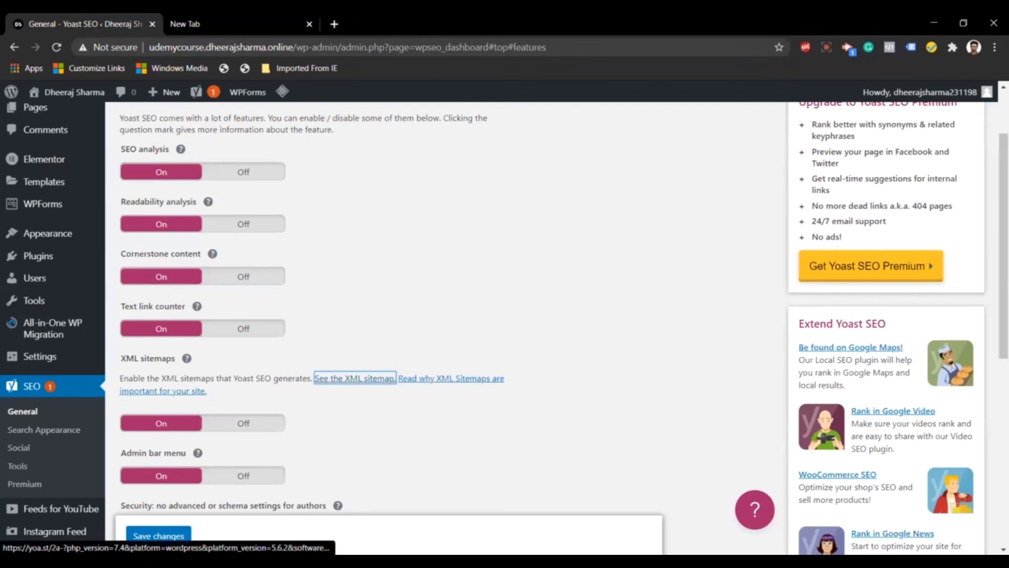